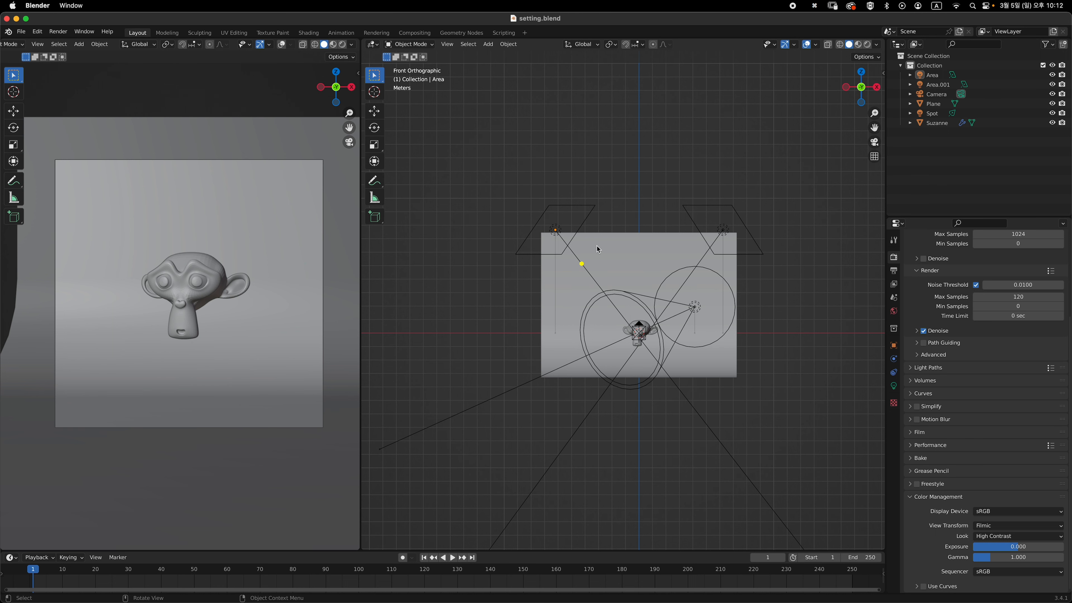
# Delete the Suzanne monkey head from the scene
pyautogui.keyDown('shift'); pyautogui.moveTo(618, 278); pyautogui.dragTo(587, 254, button='middle'); pyautogui.keyUp('shift')
pyautogui.keyDown('ctrl'); pyautogui.moveTo(632, 301); pyautogui.dragTo(635, 267, button='middle'); pyautogui.keyUp('ctrl')
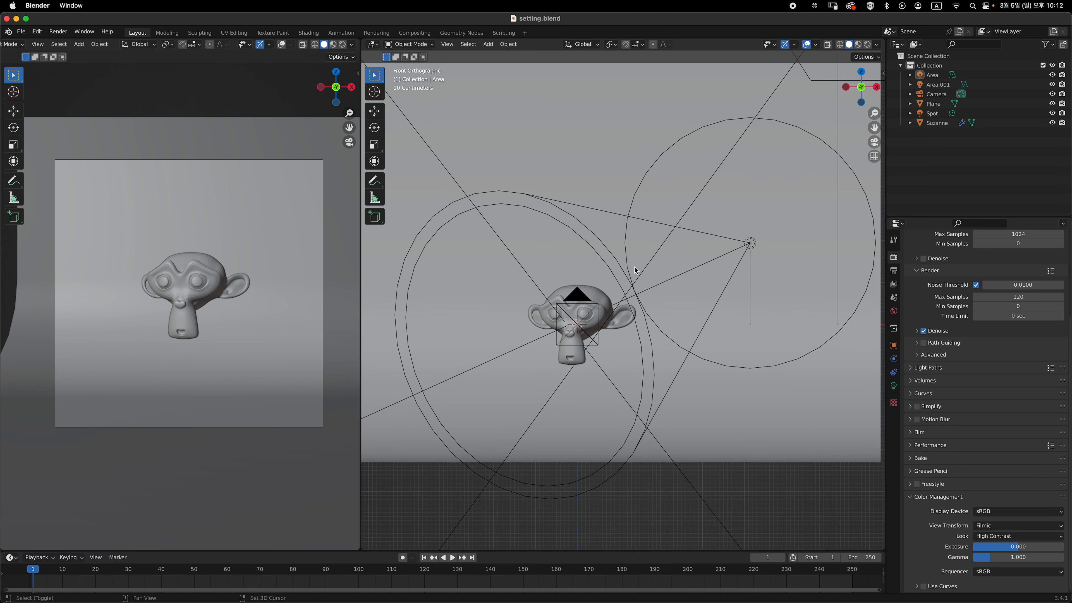
pyautogui.keyDown('shift'); pyautogui.moveTo(608, 316); pyautogui.dragTo(634, 295, button='middle'); pyautogui.keyUp('shift')
pyautogui.keyDown('ctrl'); pyautogui.moveTo(634, 294); pyautogui.dragTo(644, 321, button='middle'); pyautogui.keyUp('ctrl')
pyautogui.keyDown('shift'); pyautogui.moveTo(644, 277); pyautogui.dragTo(626, 301, button='middle'); pyautogui.keyUp('shift')
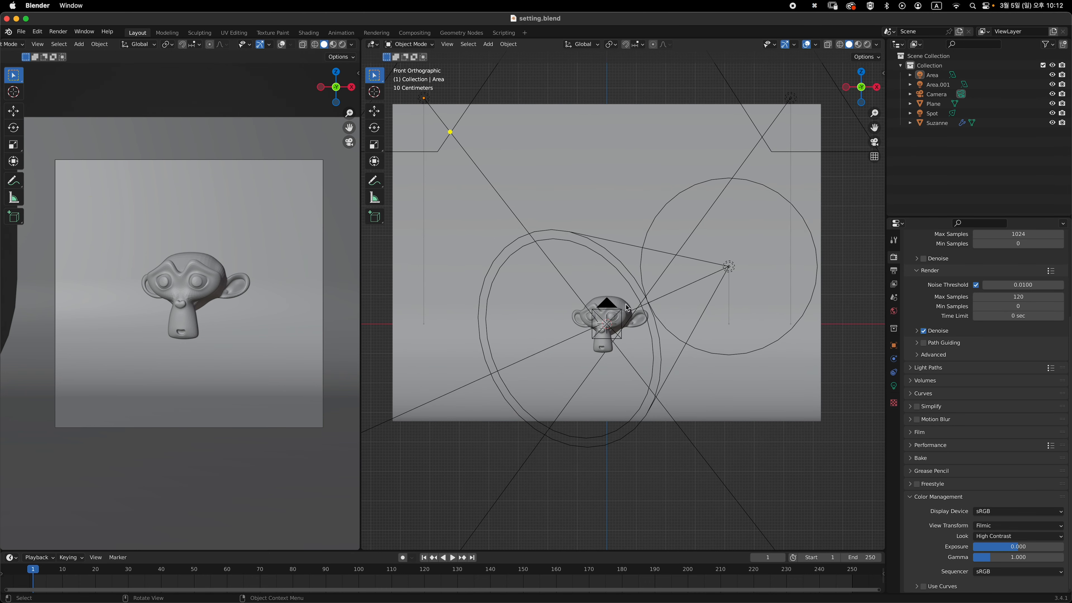
pyautogui.click(628, 307)
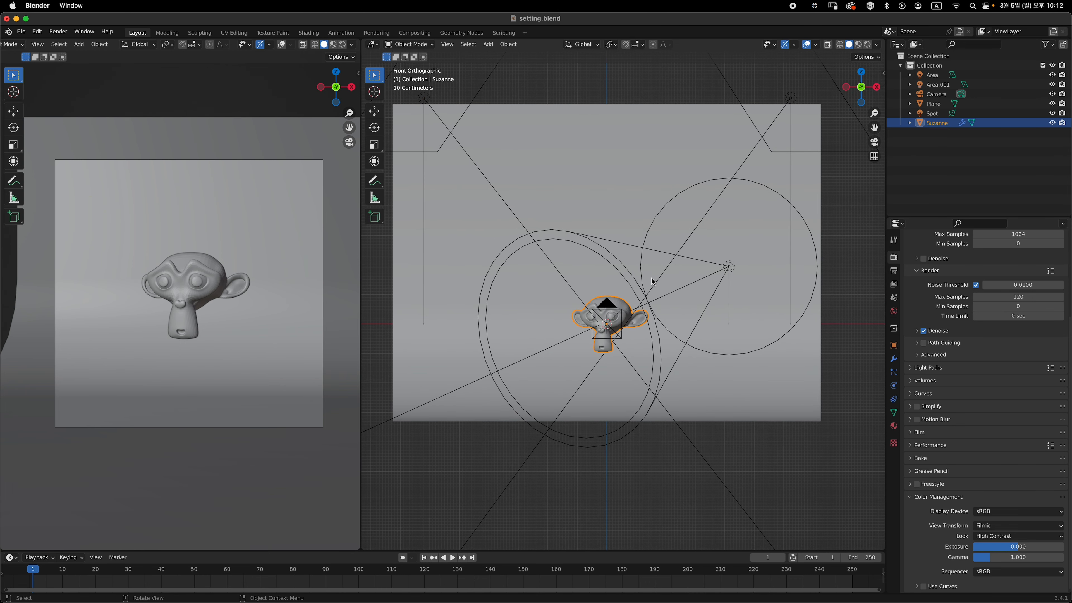
pyautogui.press('x')
pyautogui.click(626, 283)
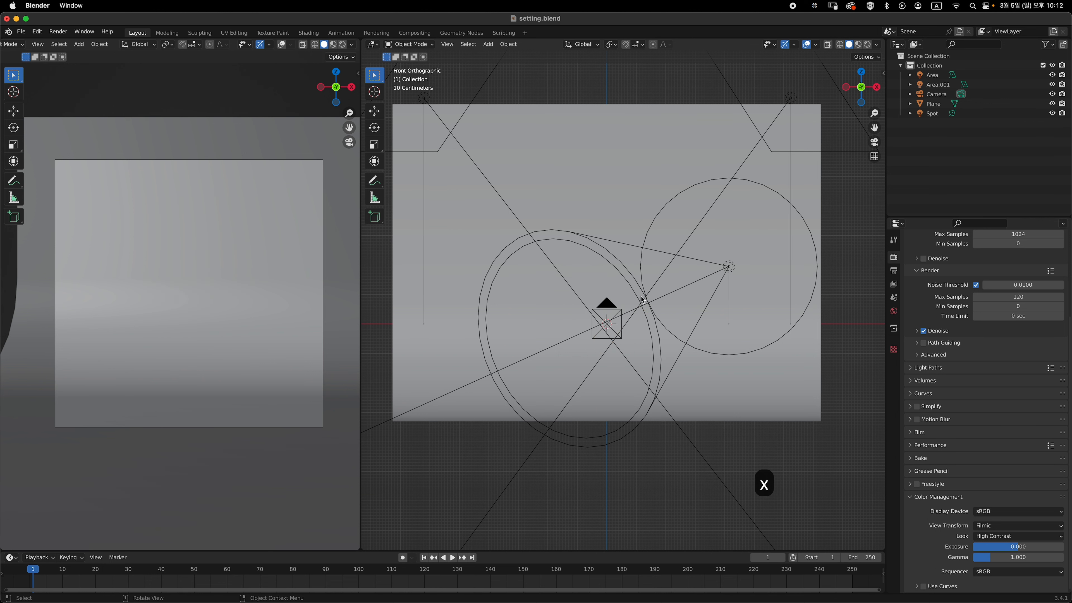
# Add a UV sphere at the scene's centre with 16 segments and 8 rings
pyautogui.keyDown('shift'); pyautogui.moveTo(641, 302); pyautogui.dragTo(640, 311, button='middle'); pyautogui.keyUp('shift')
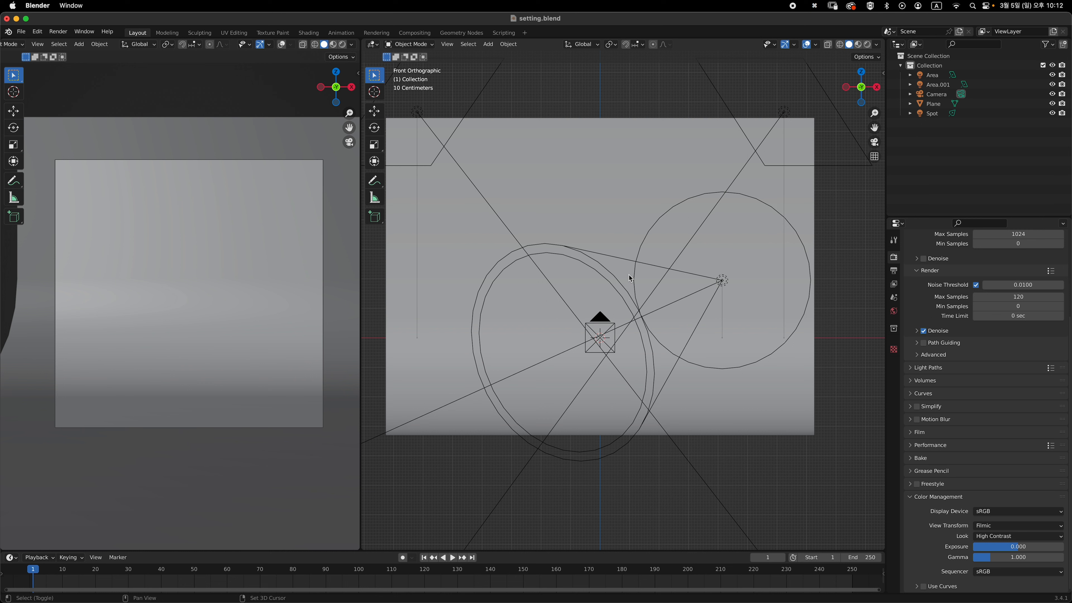
pyautogui.hotkey('shift', 'a')
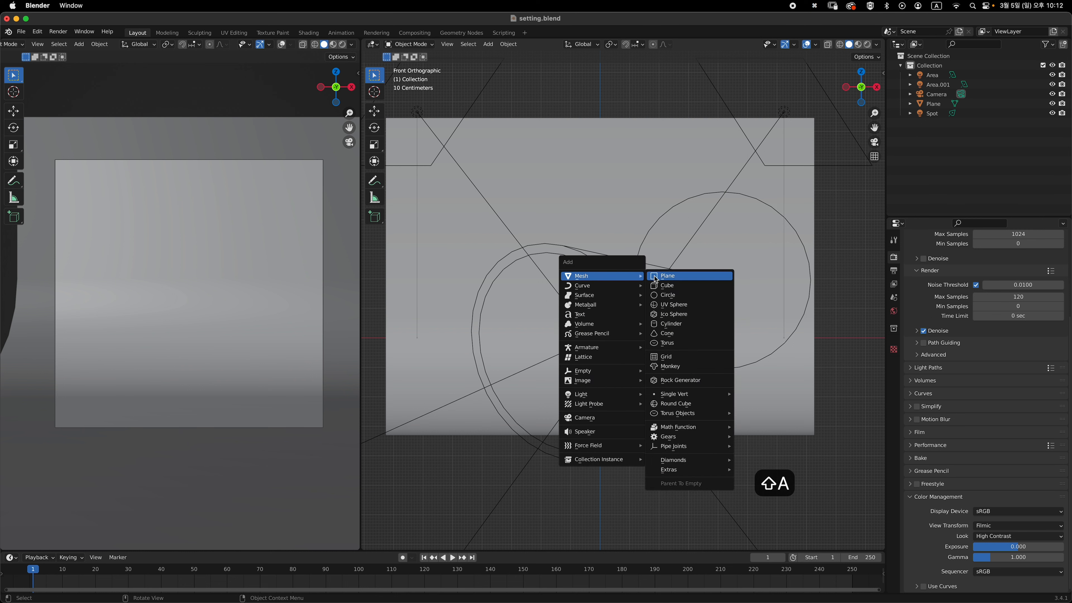
pyautogui.click(692, 305)
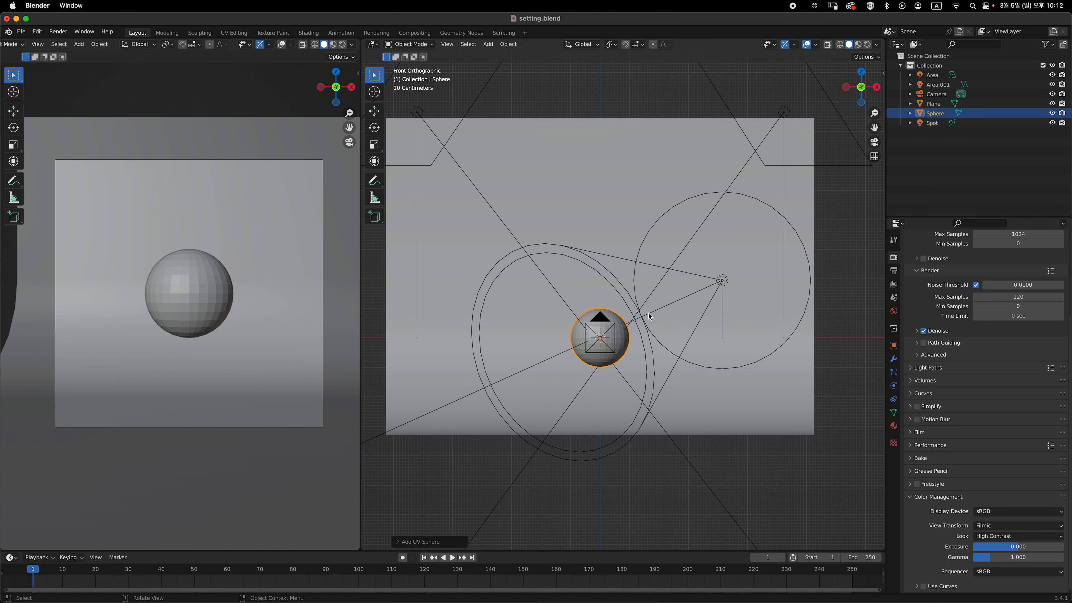
pyautogui.click(415, 542)
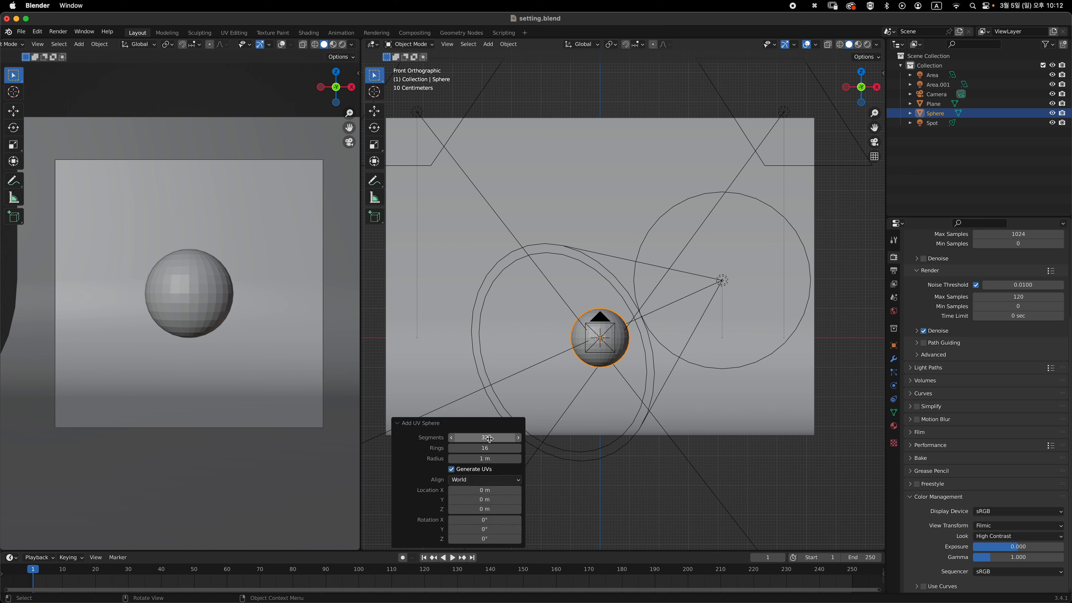
pyautogui.click(501, 438)
pyautogui.write('16')
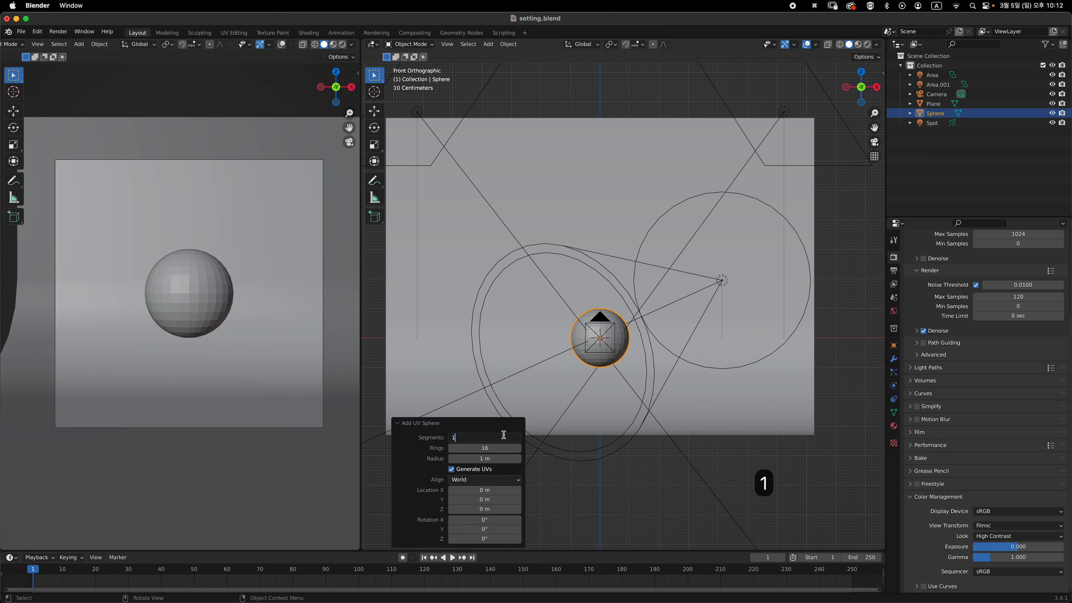
pyautogui.press('Return')
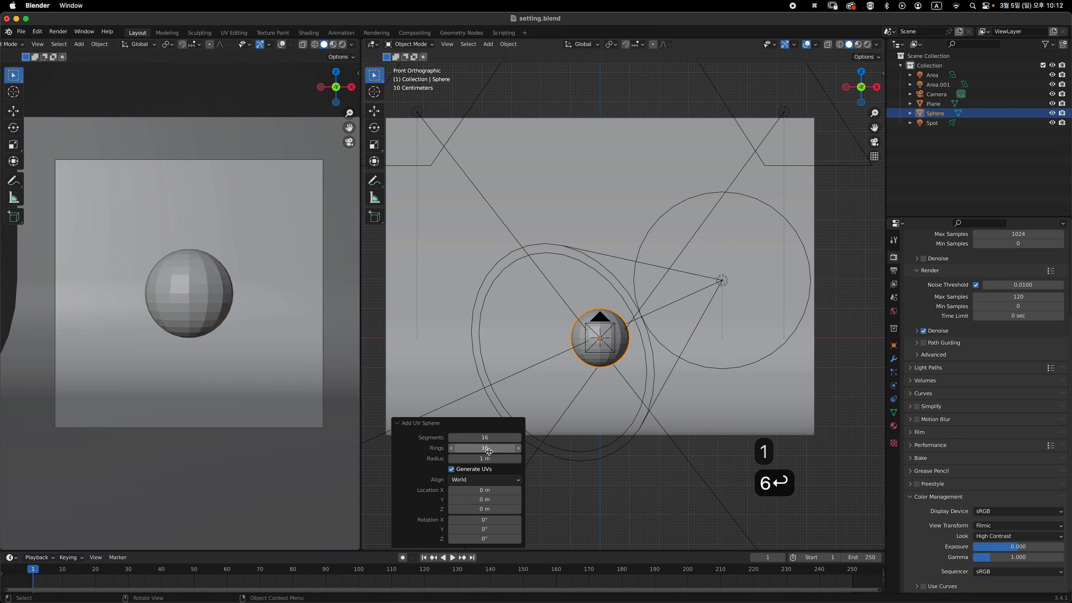
pyautogui.click(490, 449)
pyautogui.write('8')
pyautogui.press('Return')
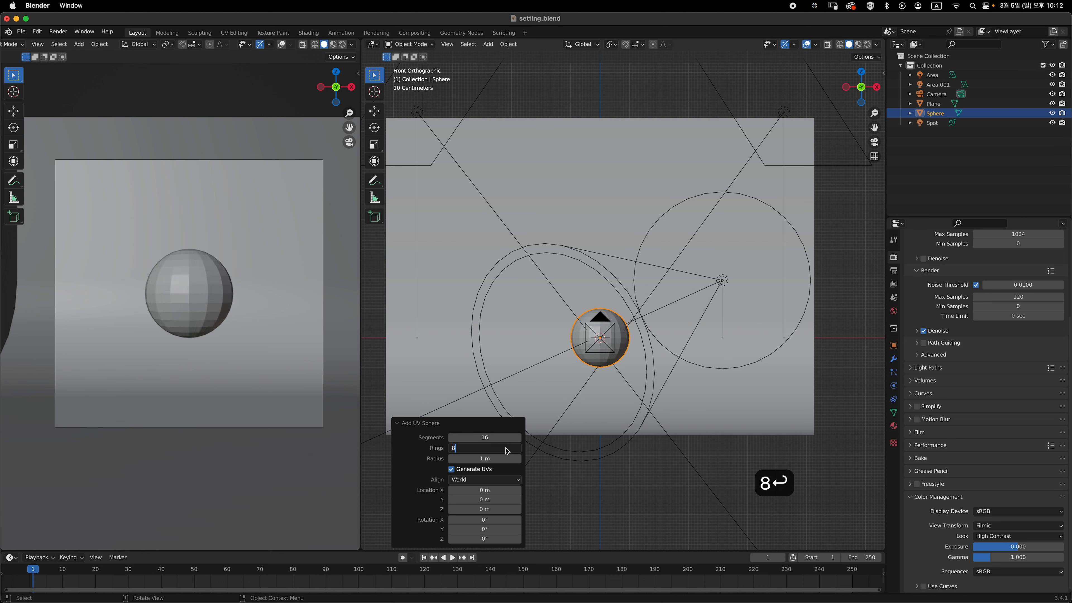
# Isolate the sphere in local view
pyautogui.keyDown('ctrl'); pyautogui.moveTo(586, 322); pyautogui.dragTo(616, 325, button='middle'); pyautogui.keyUp('ctrl')
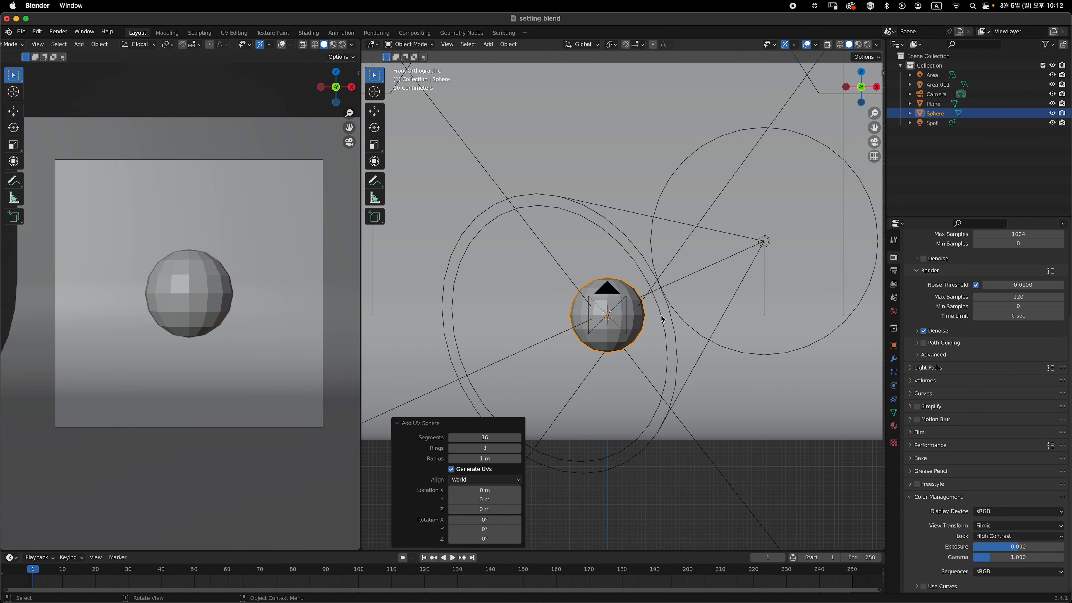
pyautogui.press('/')
pyautogui.scroll(-5, 670, 276)
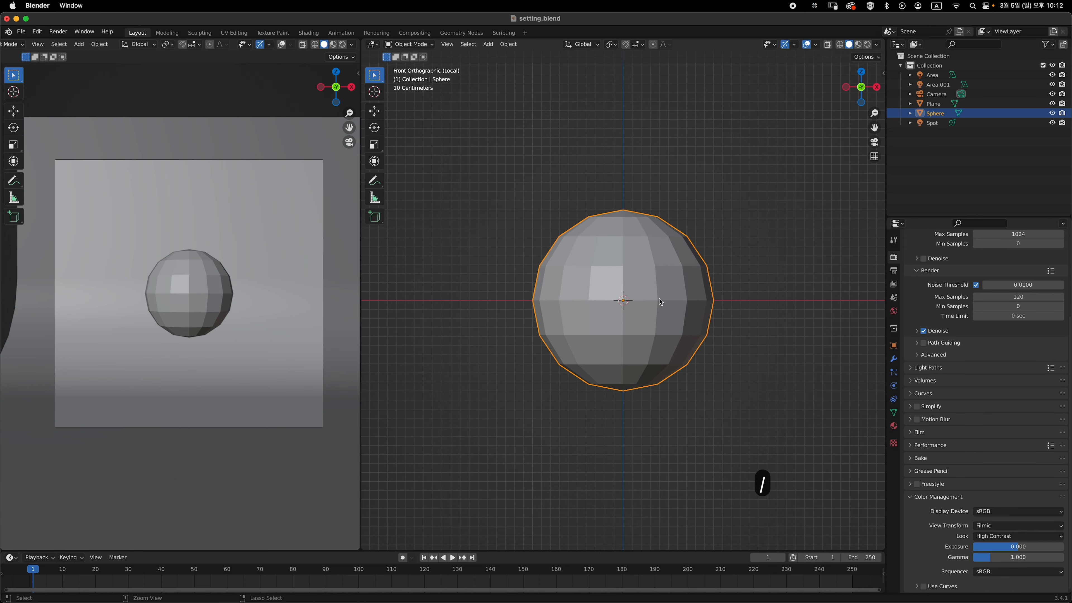
pyautogui.scroll(-3, 682, 296)
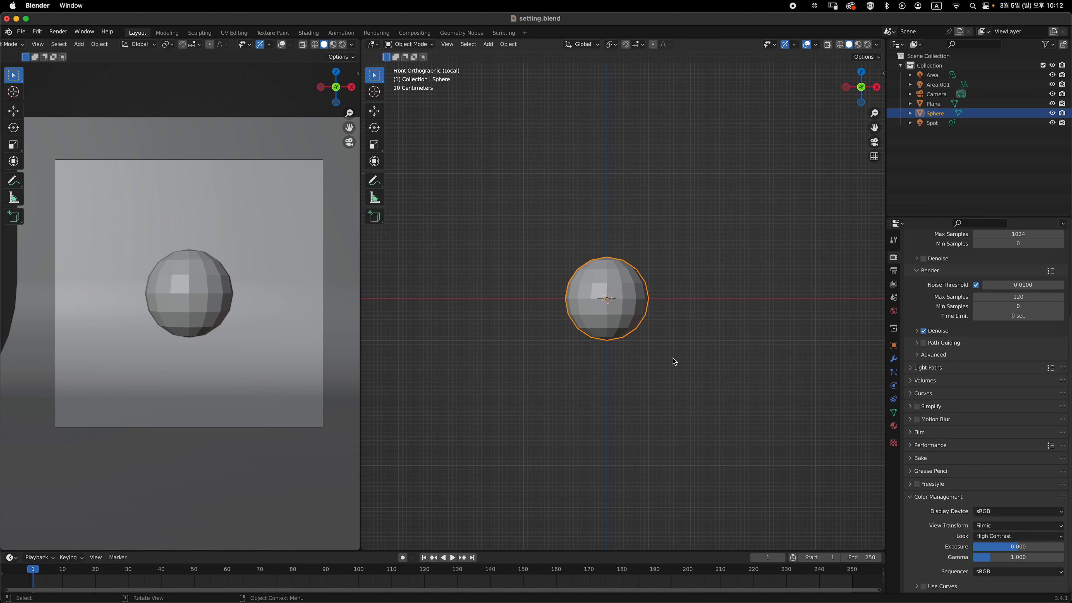
# Rotate the sphere 90° about the X axis so its pole faces the front
pyautogui.press('r')
pyautogui.write('x')
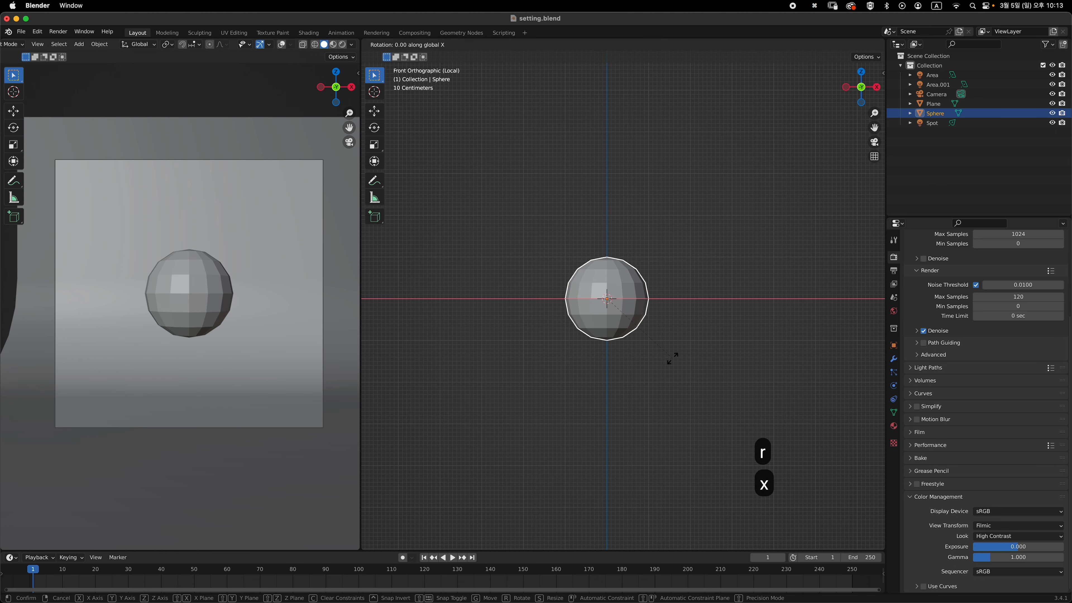
pyautogui.write('90')
pyautogui.press('Return')
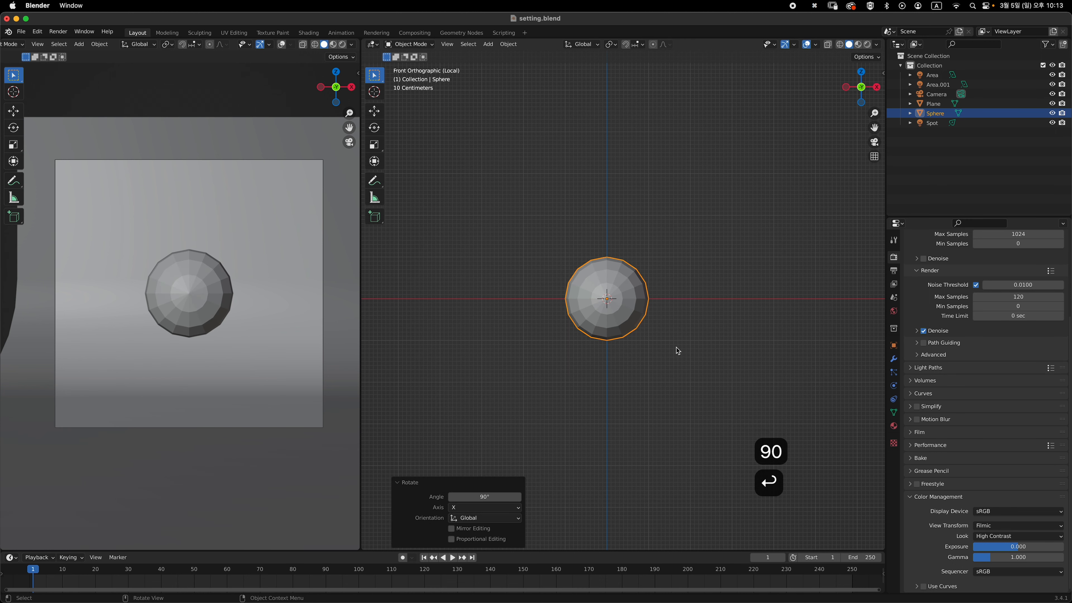
# In Edit Mode, knife a horizontal cut across the sphere's innermost ring, joining the two vertices 45° above the pole's horizontal line
pyautogui.scroll(2, 633, 292)
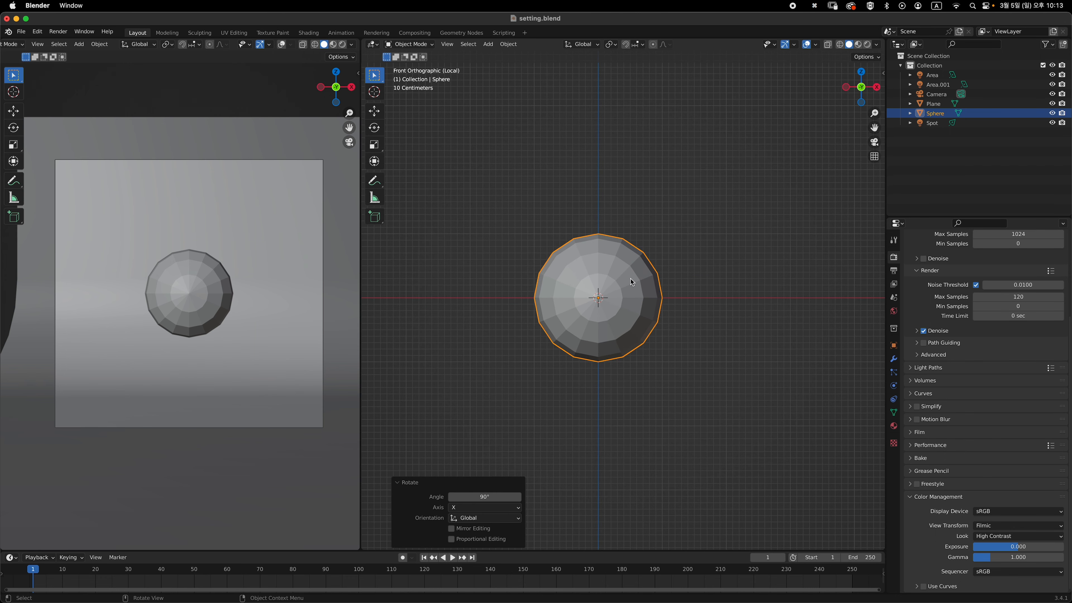
pyautogui.press('Tab')
pyautogui.scroll(4, 645, 246)
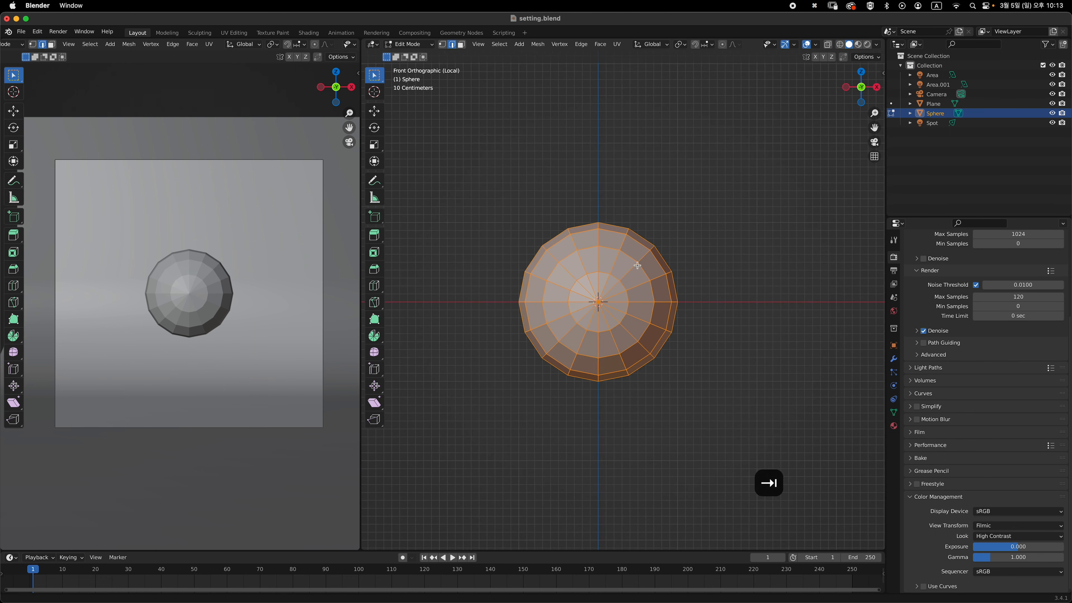
pyautogui.scroll(5, 645, 246)
pyautogui.press('k')
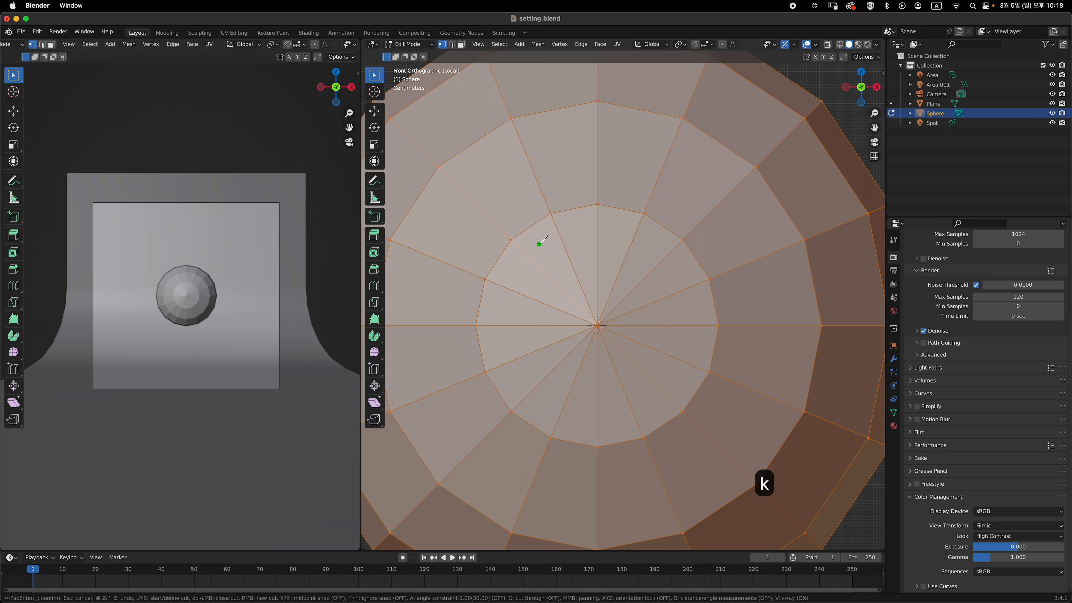
pyautogui.click(511, 239)
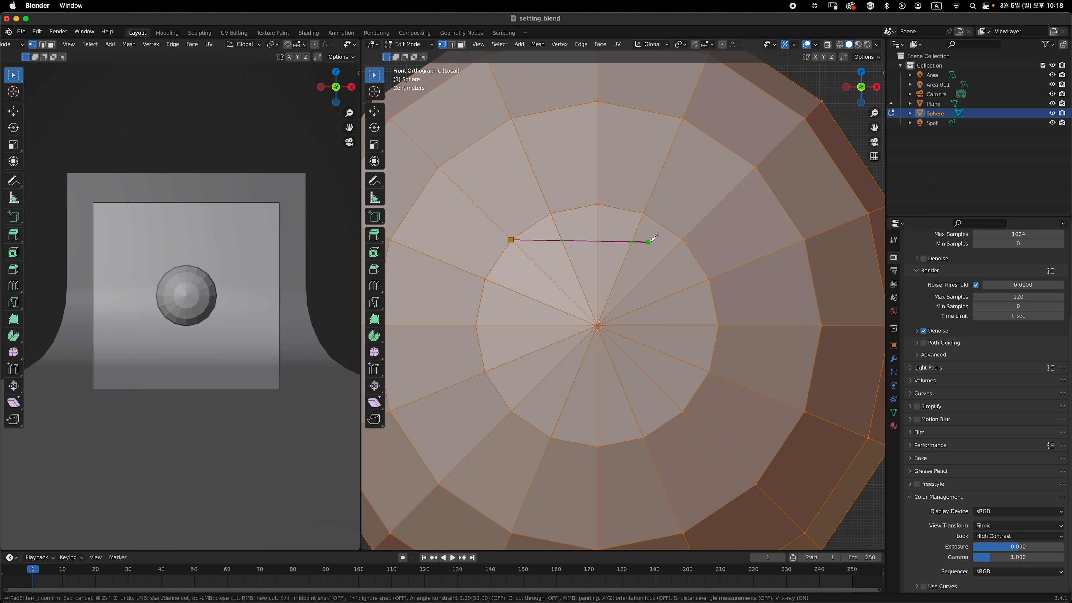
pyautogui.click(684, 240)
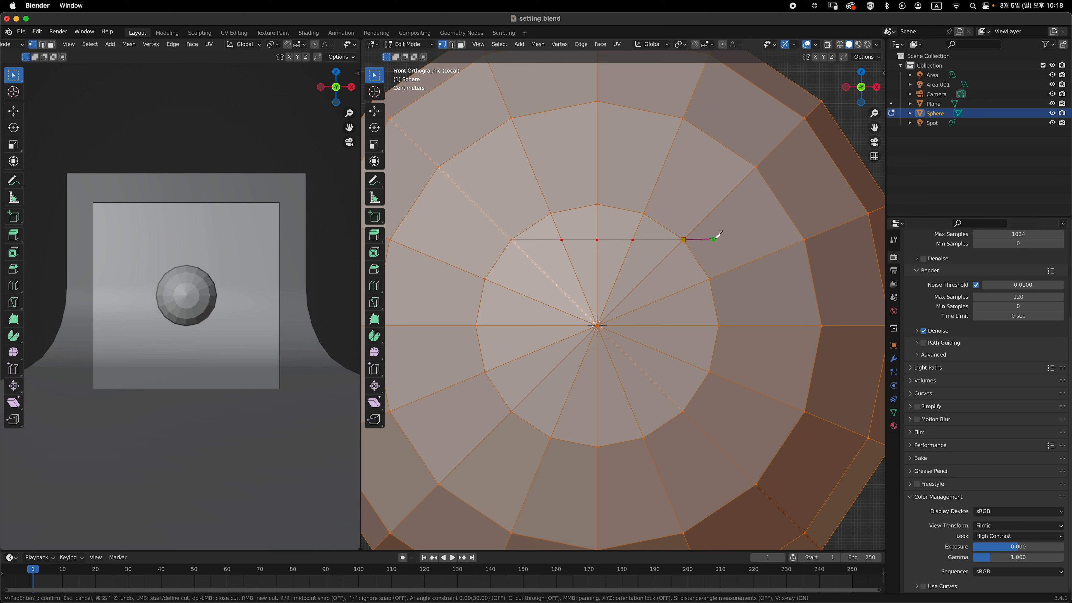
pyautogui.press('Return')
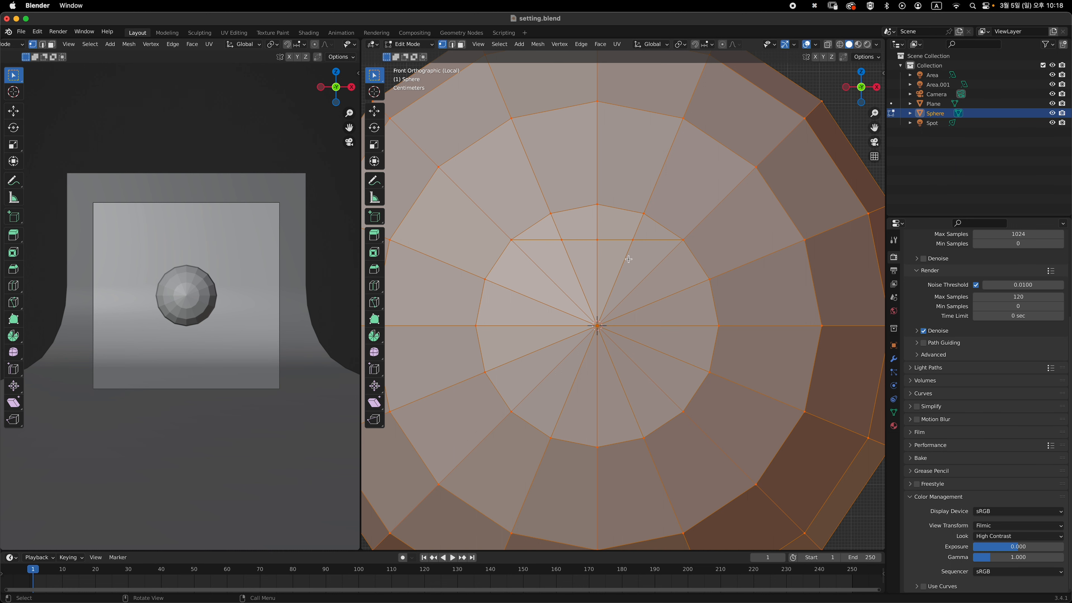
# Knife a second horizontal cut below the first, joining the innermost ring's first vertices above the pole's horizontal line
pyautogui.scroll(-1, 608, 273)
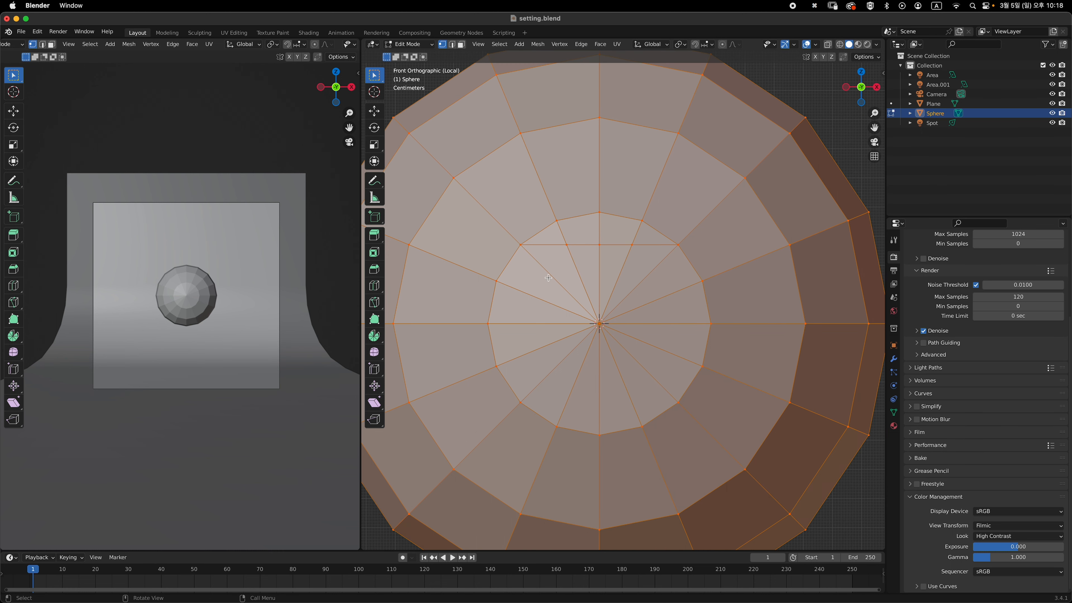
pyautogui.press('k')
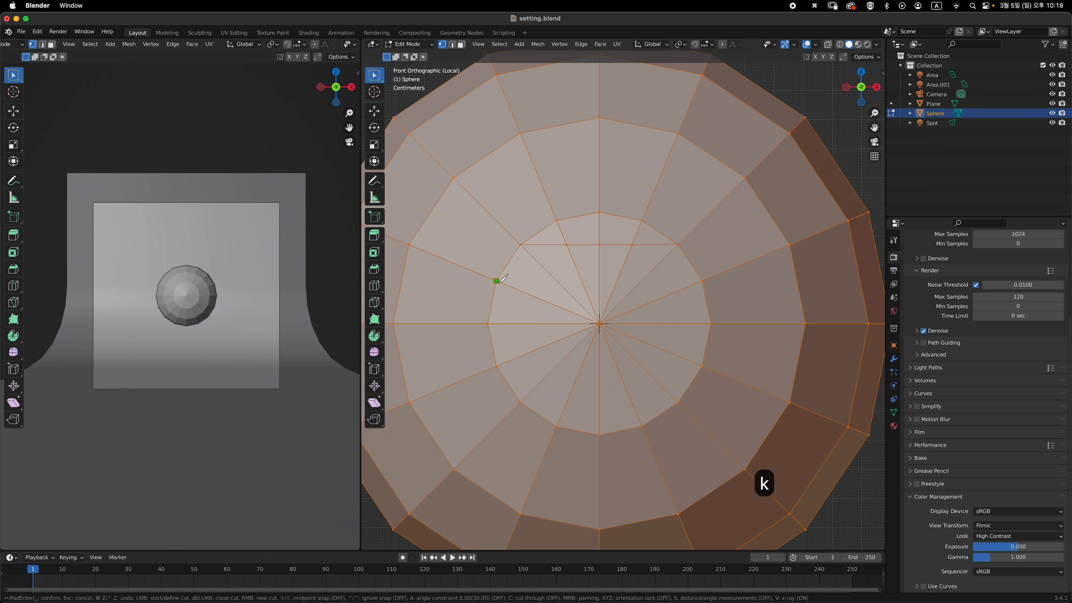
pyautogui.click(497, 281)
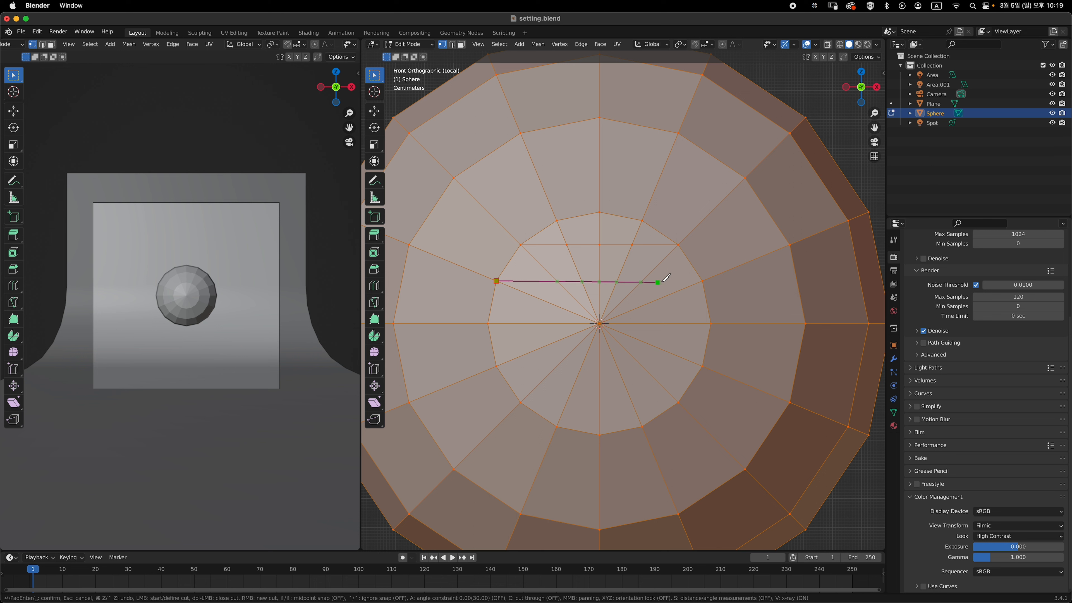
pyautogui.click(702, 281)
pyautogui.press('Return')
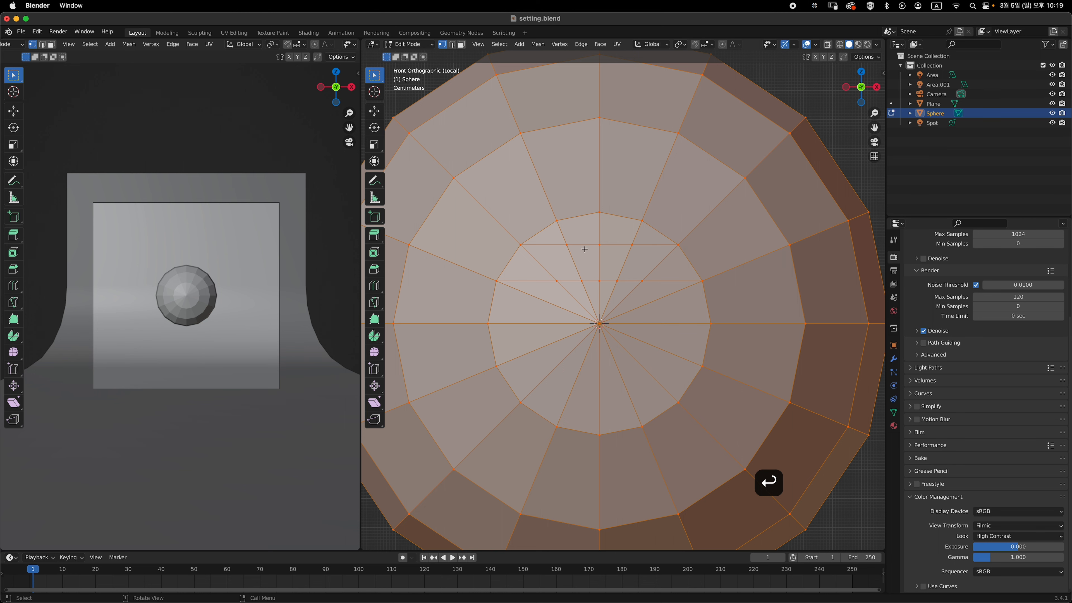
# Dissolve the six slanted radial edges in the innermost ring's upper half, keeping the vertical centre edge and both horizontal cuts
pyautogui.scroll(1, 692, 266)
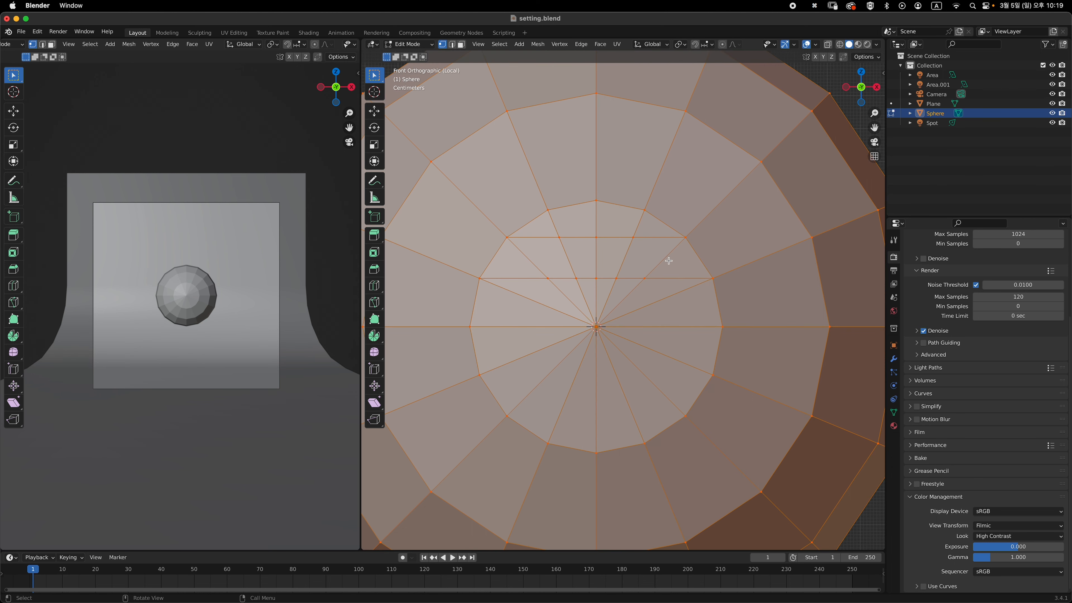
pyautogui.keyDown('shift'); pyautogui.moveTo(669, 261); pyautogui.dragTo(551, 244, button='middle'); pyautogui.keyUp('shift')
pyautogui.press('`')
pyautogui.press('`')
pyautogui.click(781, 142)
pyautogui.press('2')
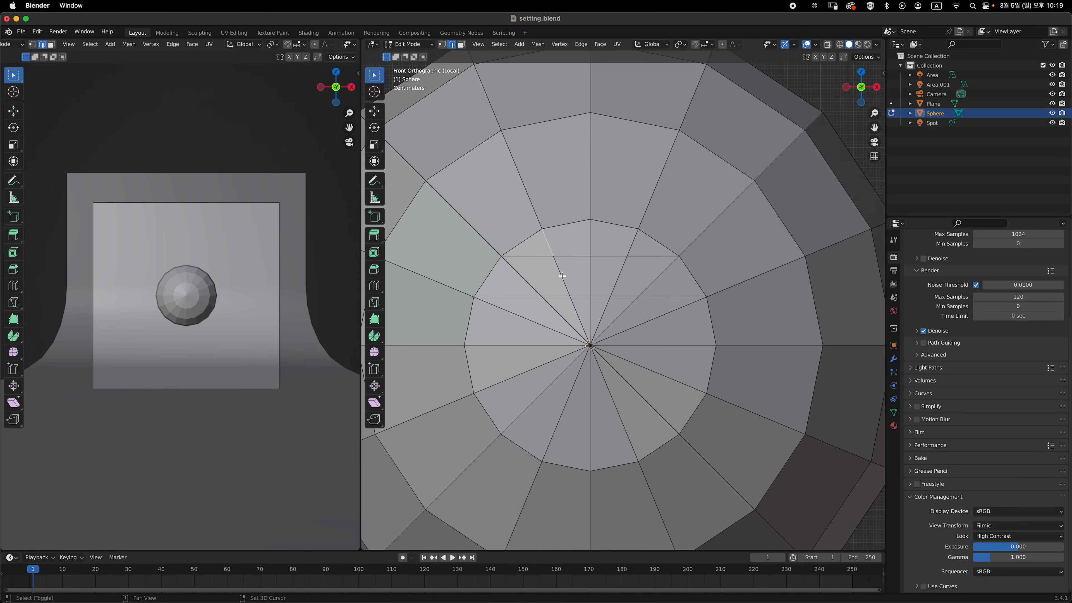
pyautogui.keyDown('shift'); pyautogui.click(549, 245); pyautogui.keyUp('shift')
pyautogui.keyDown('shift'); pyautogui.click(568, 323); pyautogui.keyUp('shift')
pyautogui.keyDown('shift'); pyautogui.click(529, 277); pyautogui.keyUp('shift')
pyautogui.keyDown('shift'); pyautogui.click(520, 316); pyautogui.keyUp('shift')
pyautogui.keyDown('shift'); pyautogui.click(602, 313); pyautogui.keyUp('shift')
pyautogui.keyDown('shift'); pyautogui.click(618, 276); pyautogui.keyUp('shift')
pyautogui.keyDown('shift'); pyautogui.click(634, 244); pyautogui.keyUp('shift')
pyautogui.keyDown('shift'); pyautogui.click(649, 293); pyautogui.keyUp('shift')
pyautogui.keyDown('shift'); pyautogui.click(625, 310); pyautogui.keyUp('shift')
pyautogui.keyDown('shift'); pyautogui.click(652, 320); pyautogui.keyUp('shift')
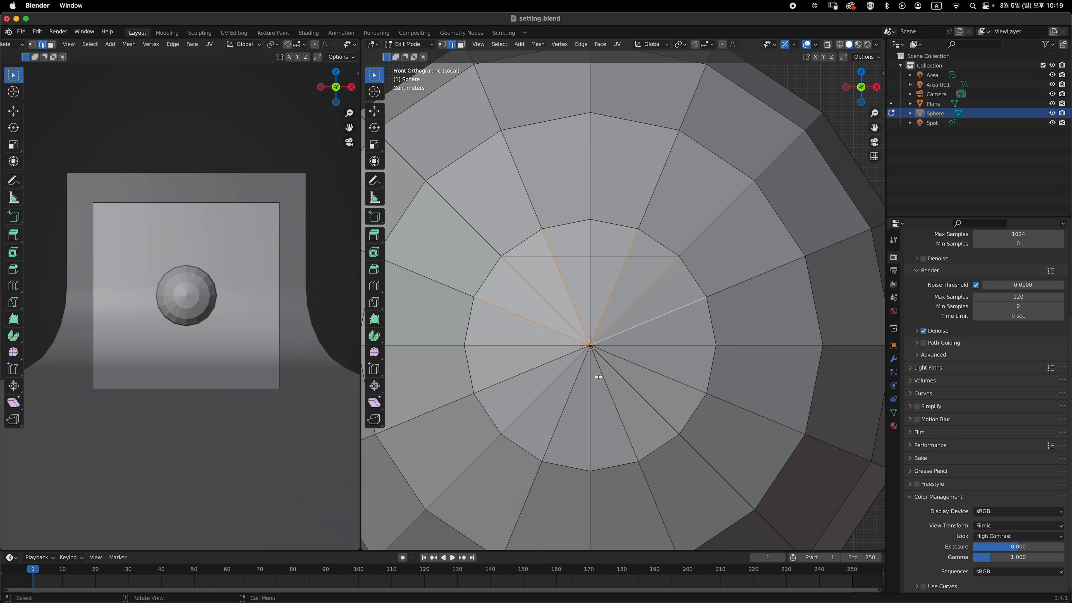
pyautogui.keyDown('shift'); pyautogui.moveTo(651, 303); pyautogui.dragTo(634, 315, button='middle'); pyautogui.keyUp('shift')
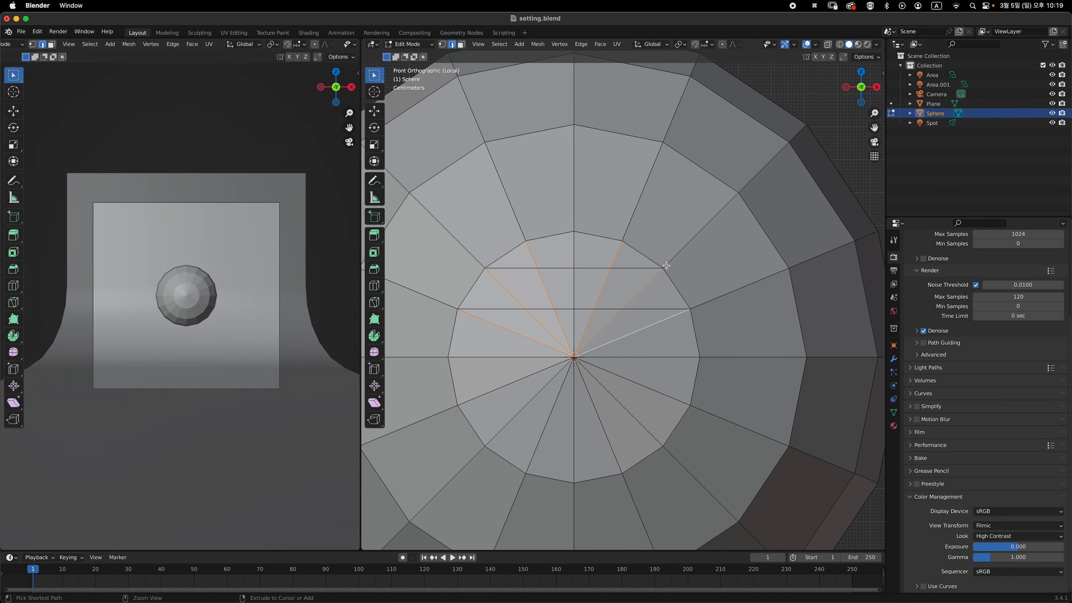
pyautogui.press('super+x')
pyautogui.scroll(-1, 651, 285)
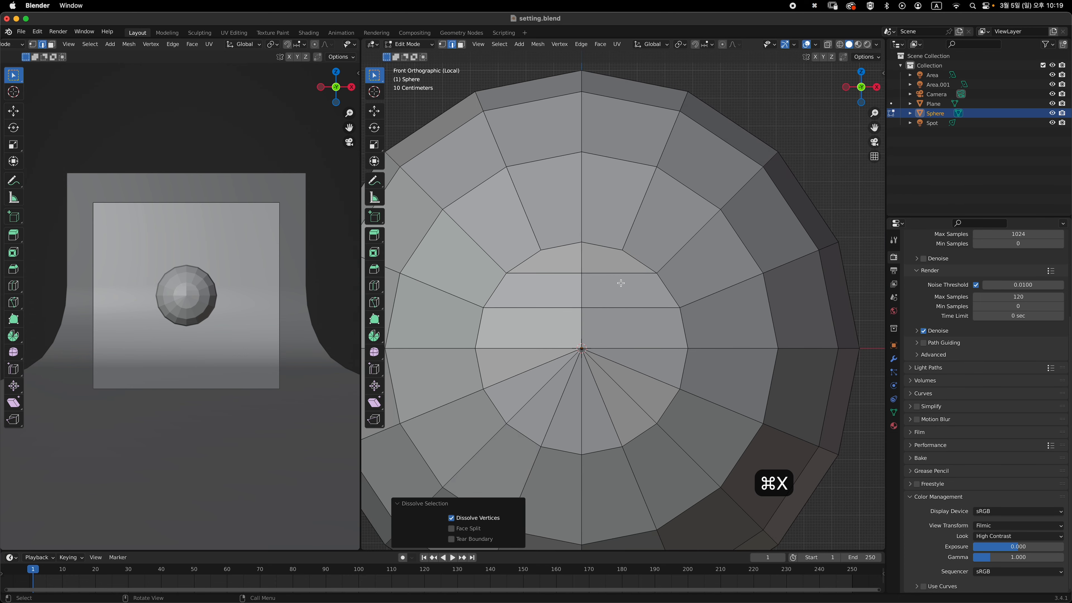
# Slide the middle vertex of the lower horizontal cut down toward the pole by a factor of about 0.362
pyautogui.scroll(1, 589, 287)
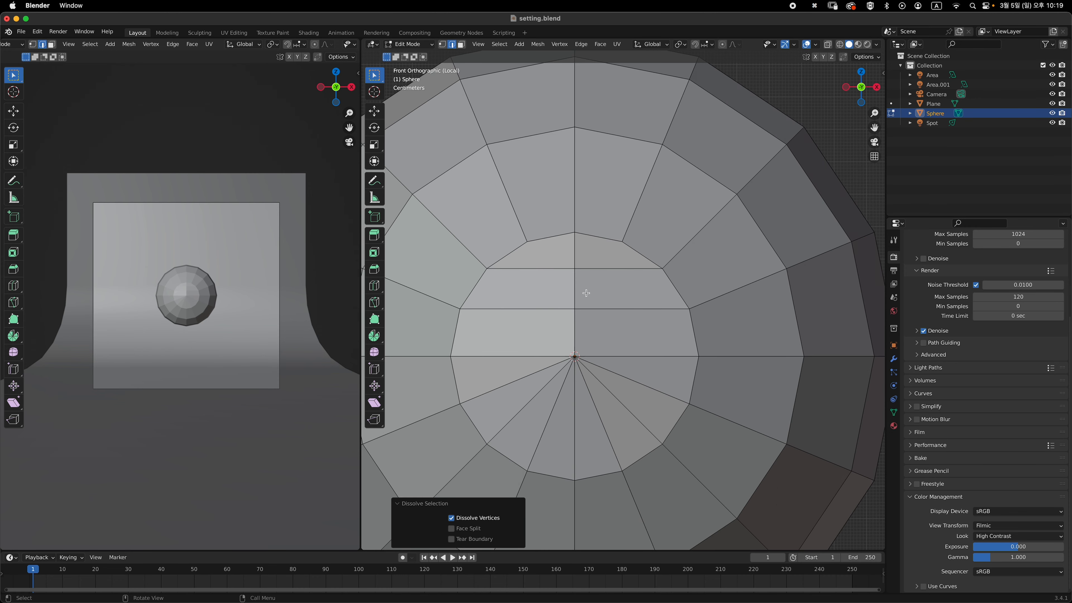
pyautogui.press('1')
pyautogui.scroll(-1, 590, 306)
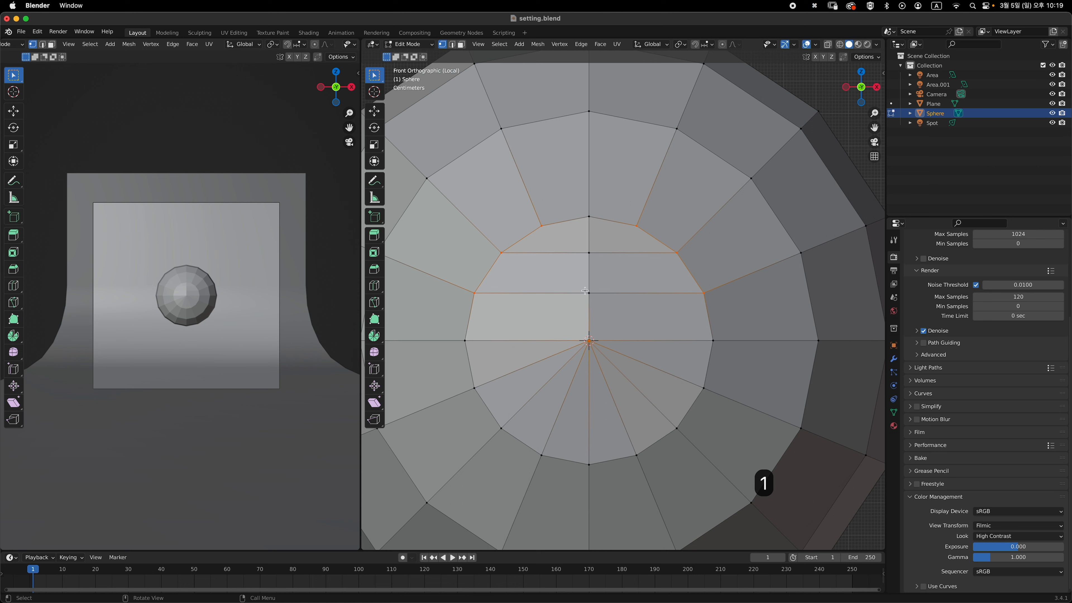
pyautogui.click(588, 292)
pyautogui.press('g')
pyautogui.press('g')
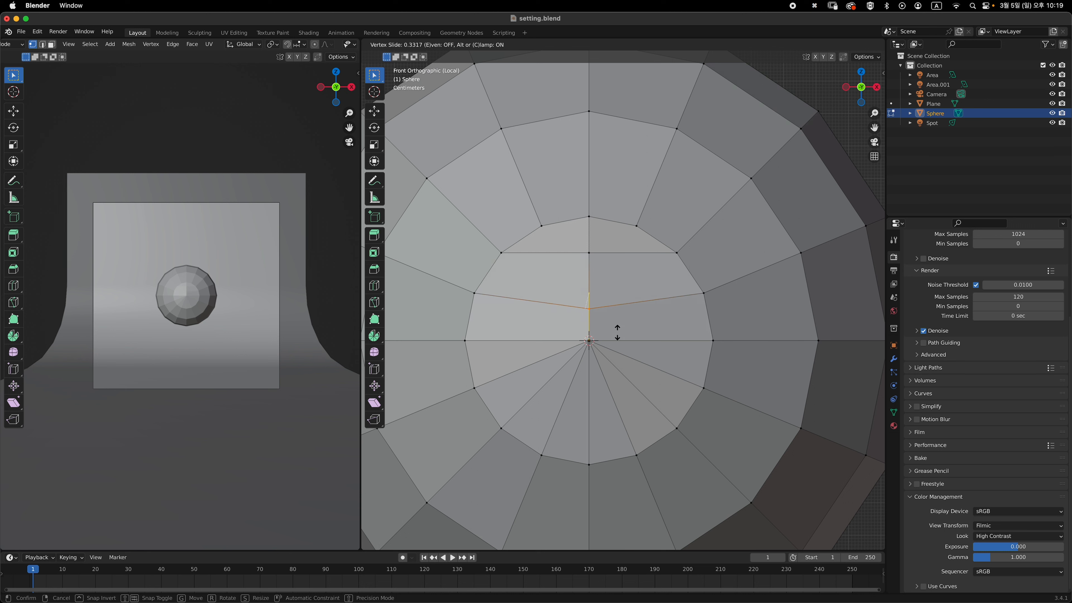
pyautogui.click(617, 333)
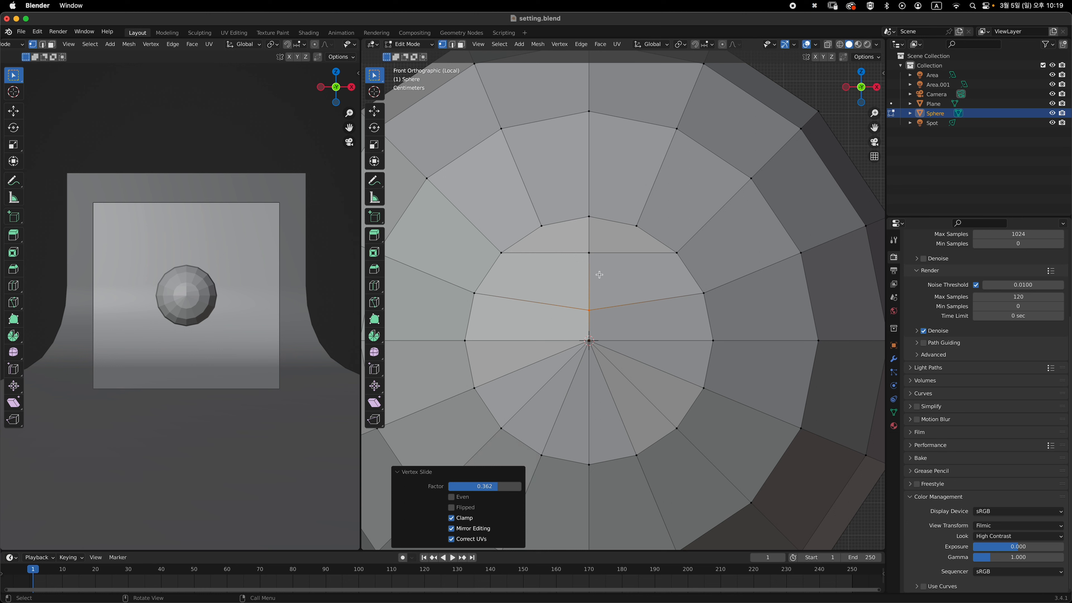
# Slide the middle vertex of the upper horizontal cut down toward the pole by a factor of about 0.342
pyautogui.click(590, 258)
pyautogui.press('g')
pyautogui.press('g')
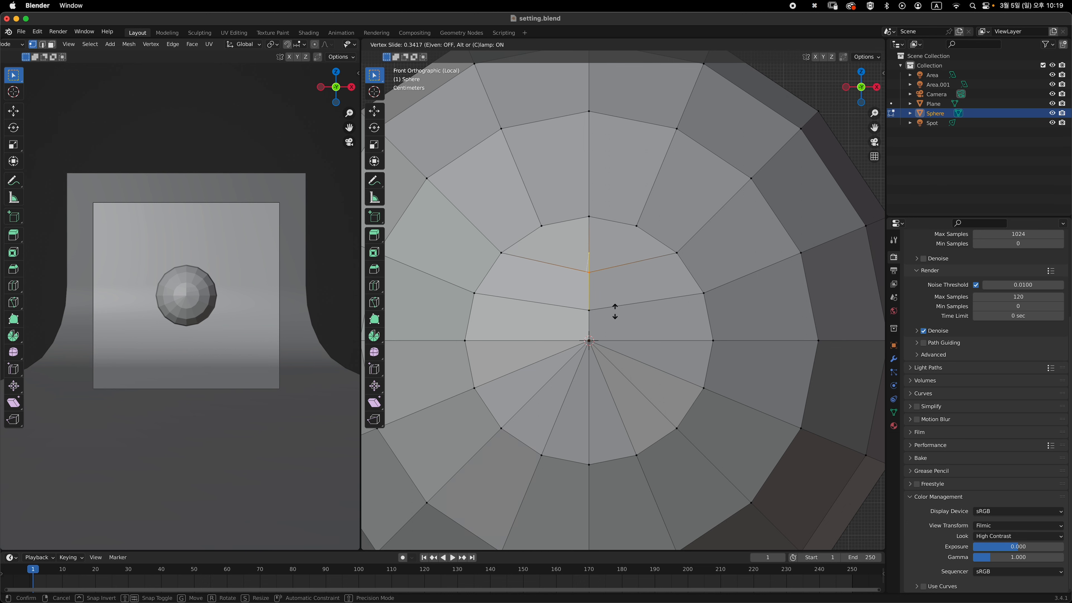
pyautogui.click(616, 310)
pyautogui.scroll(-5, 616, 307)
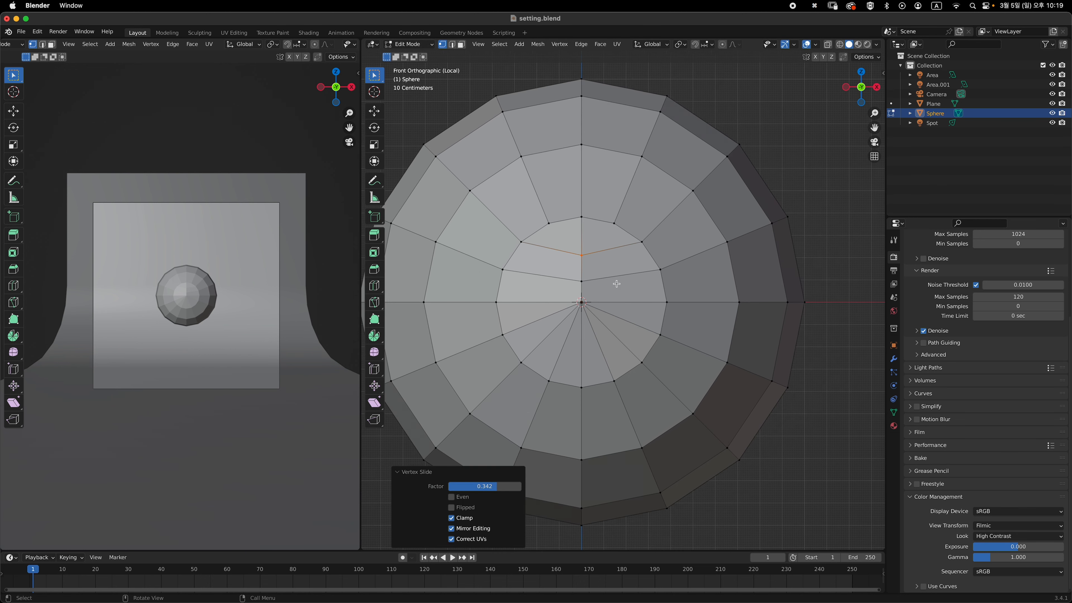
pyautogui.keyDown('shift'); pyautogui.moveTo(619, 290); pyautogui.dragTo(611, 237, button='middle'); pyautogui.keyUp('shift')
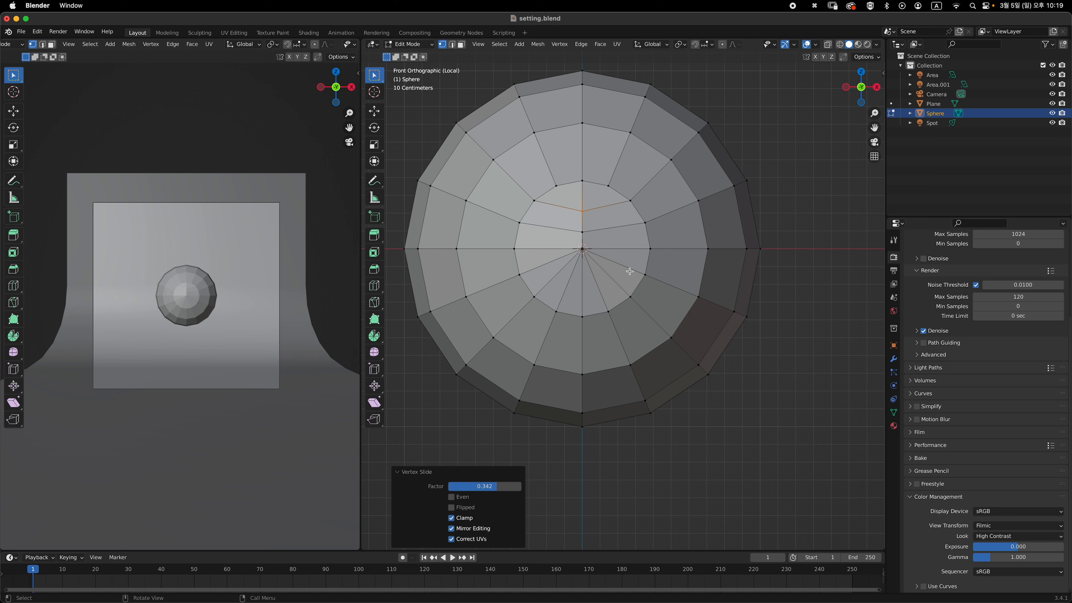
# With X-ray on, delete all vertices below the sphere's horizontal centre line in the front view
pyautogui.press('alt')
pyautogui.hotkey('alt', 'z')
pyautogui.scroll(-2, 628, 279)
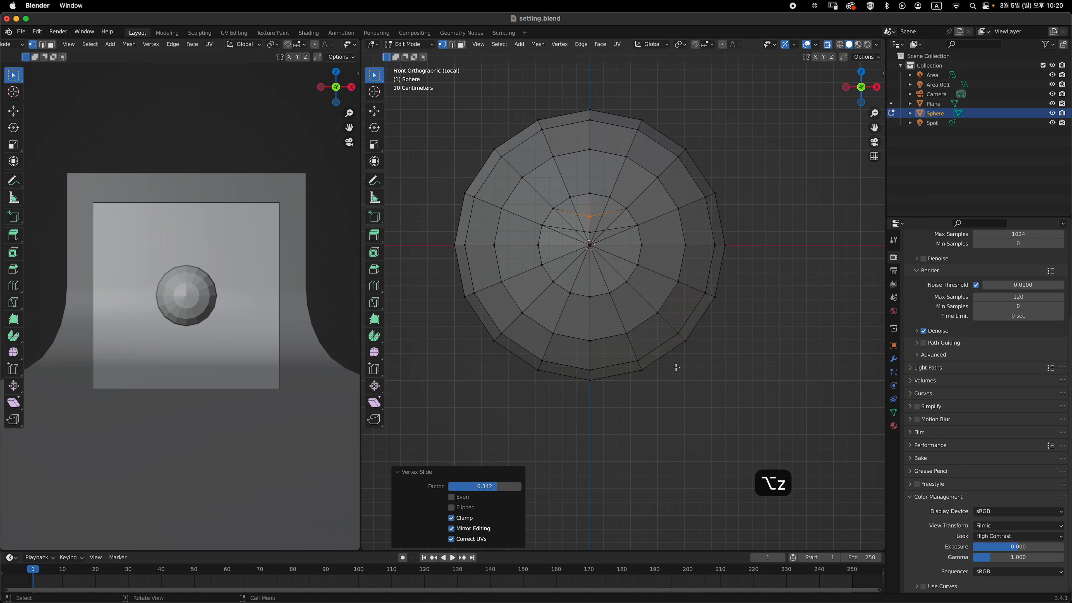
pyautogui.moveTo(777, 426); pyautogui.dragTo(429, 259)
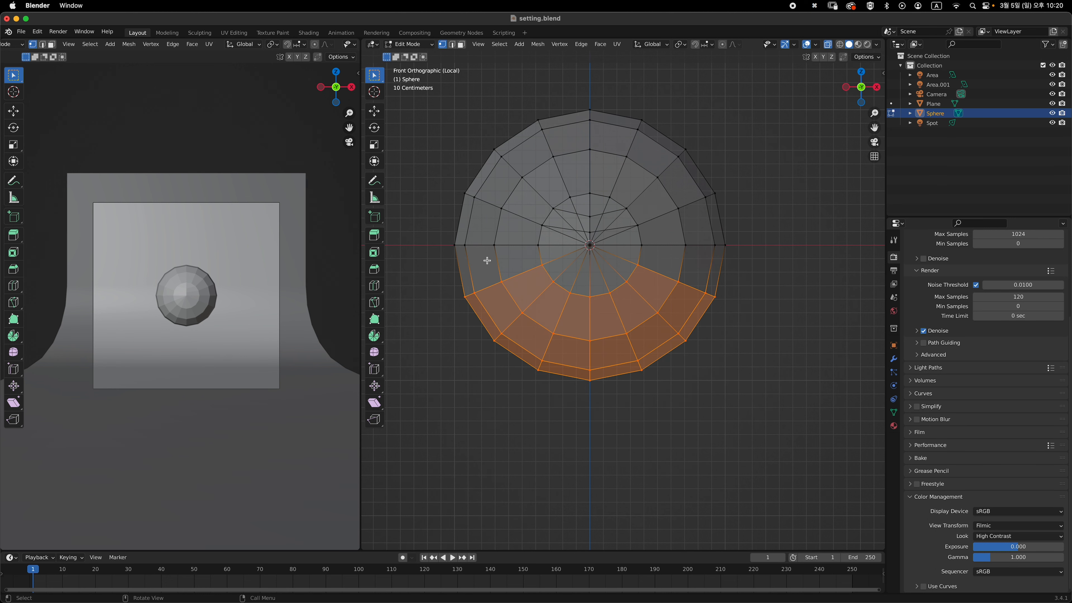
pyautogui.press('x')
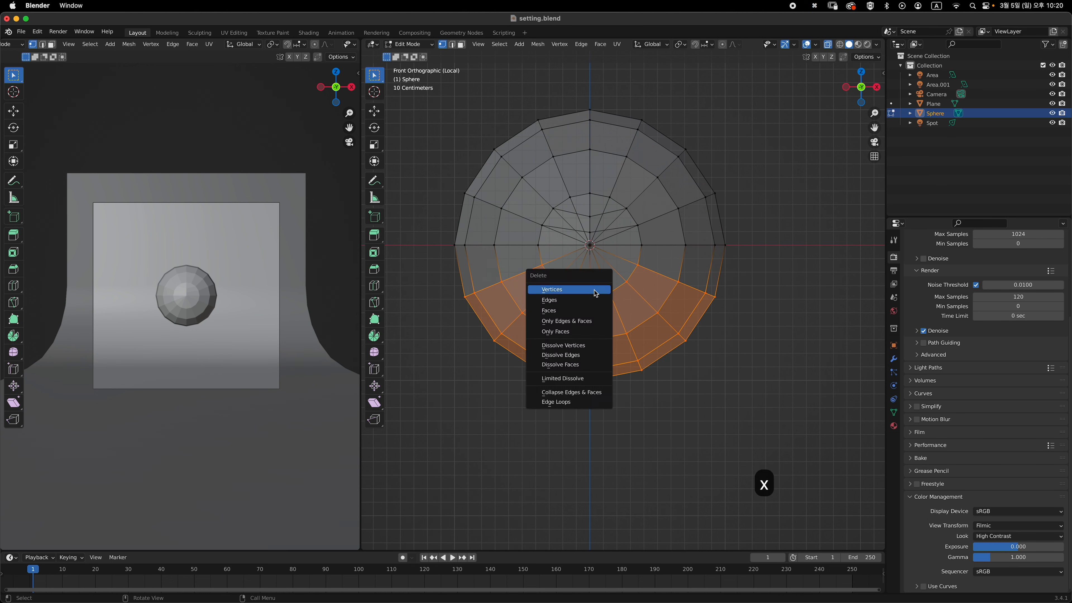
pyautogui.click(595, 294)
pyautogui.moveTo(628, 289)
pyautogui.mouseDown(button='middle')
pyautogui.moveTo(622, 302)
pyautogui.moveTo(694, 291)
pyautogui.moveTo(625, 304)
pyautogui.moveTo(640, 306)
pyautogui.moveTo(637, 298)
pyautogui.mouseUp(button='middle')
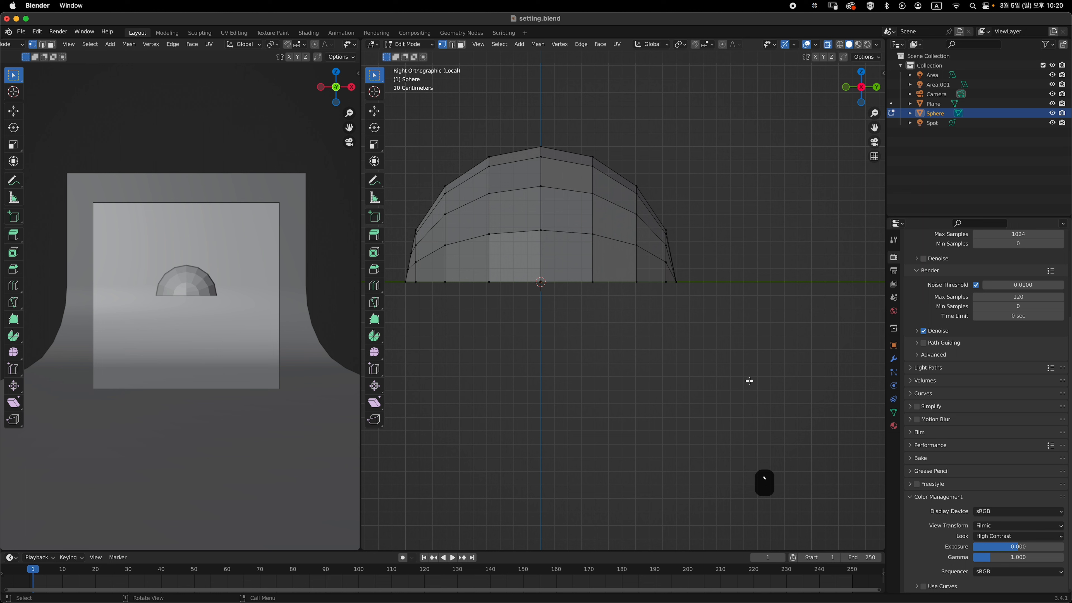
# From the right side view, delete the vertices of the dome's back half, and turn X-ray off
pyautogui.moveTo(773, 394); pyautogui.dragTo(567, 104)
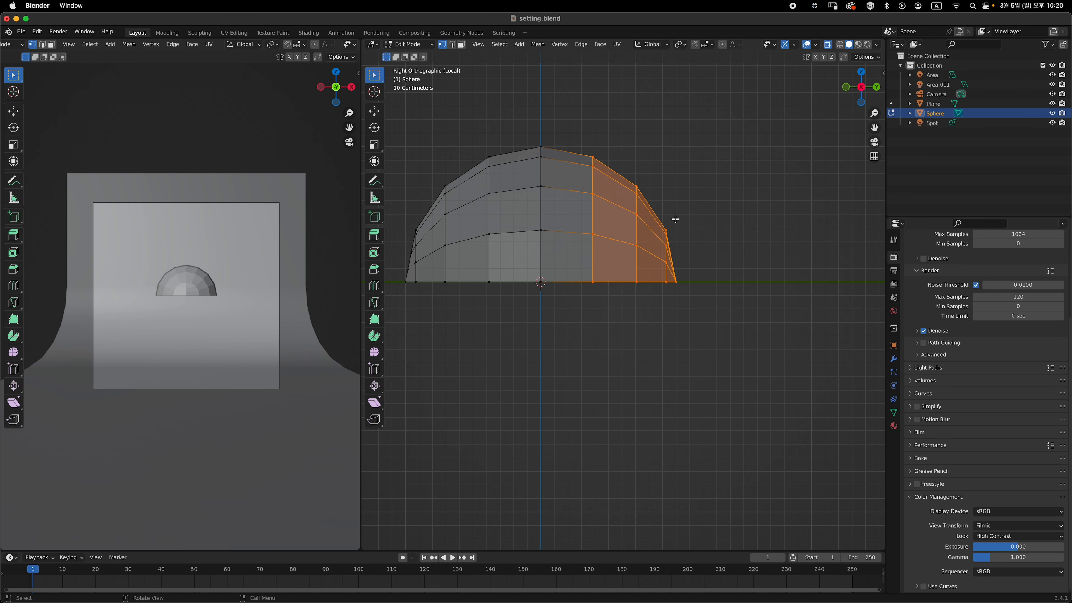
pyautogui.press('x')
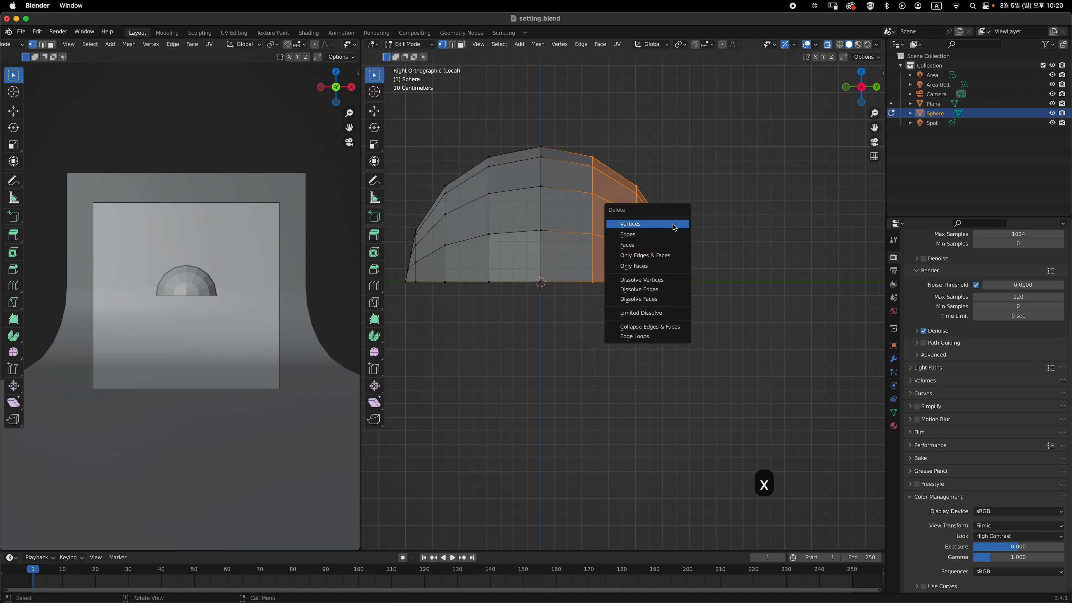
pyautogui.click(673, 228)
pyautogui.moveTo(617, 230); pyautogui.dragTo(642, 267, button='middle')
pyautogui.hotkey('alt', 'z')
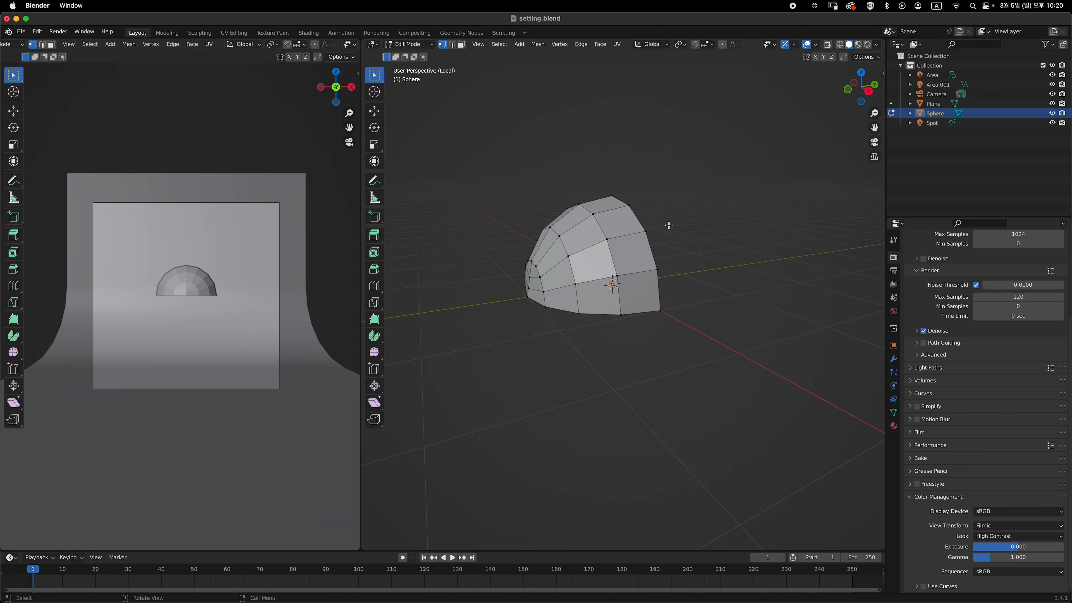
# Return to Object Mode and add a Mirror modifier to the remaining quarter sphere
pyautogui.press('Tab')
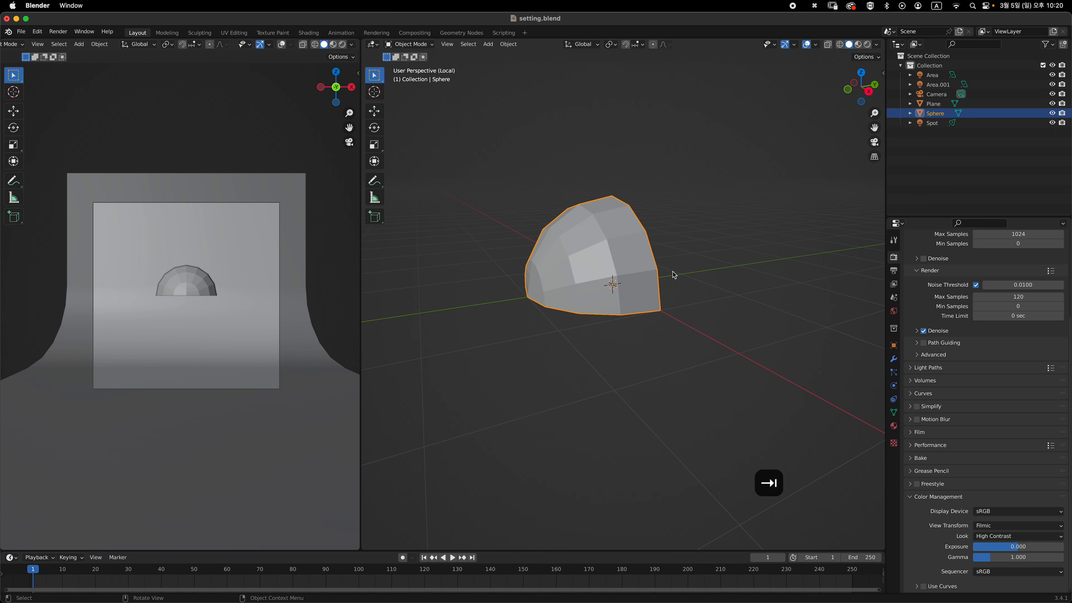
pyautogui.moveTo(677, 275); pyautogui.dragTo(698, 313, button='middle')
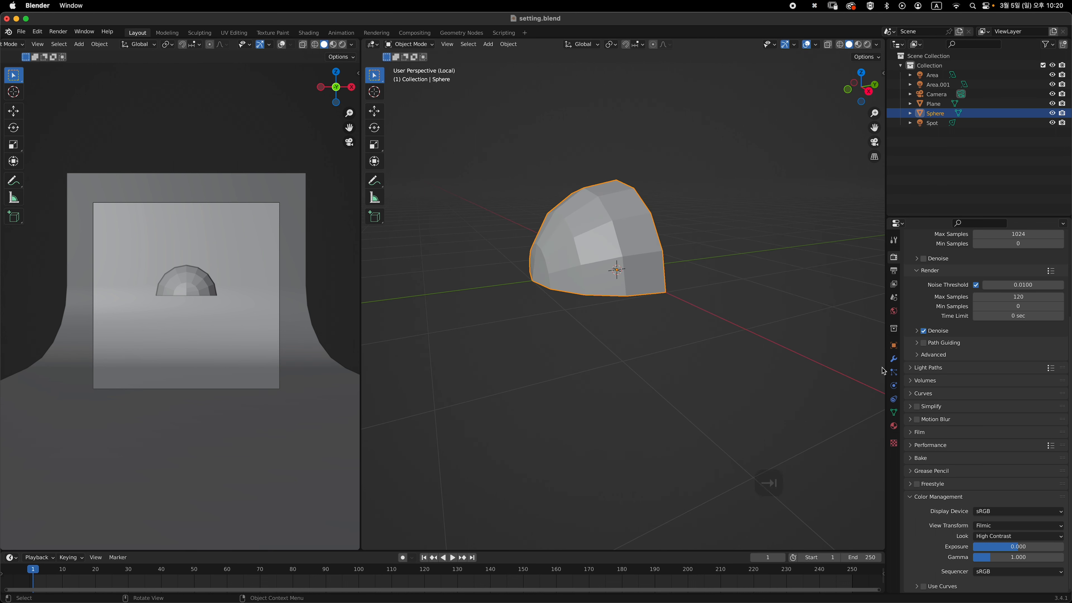
pyautogui.click(894, 358)
pyautogui.moveTo(803, 319); pyautogui.dragTo(802, 282, button='middle')
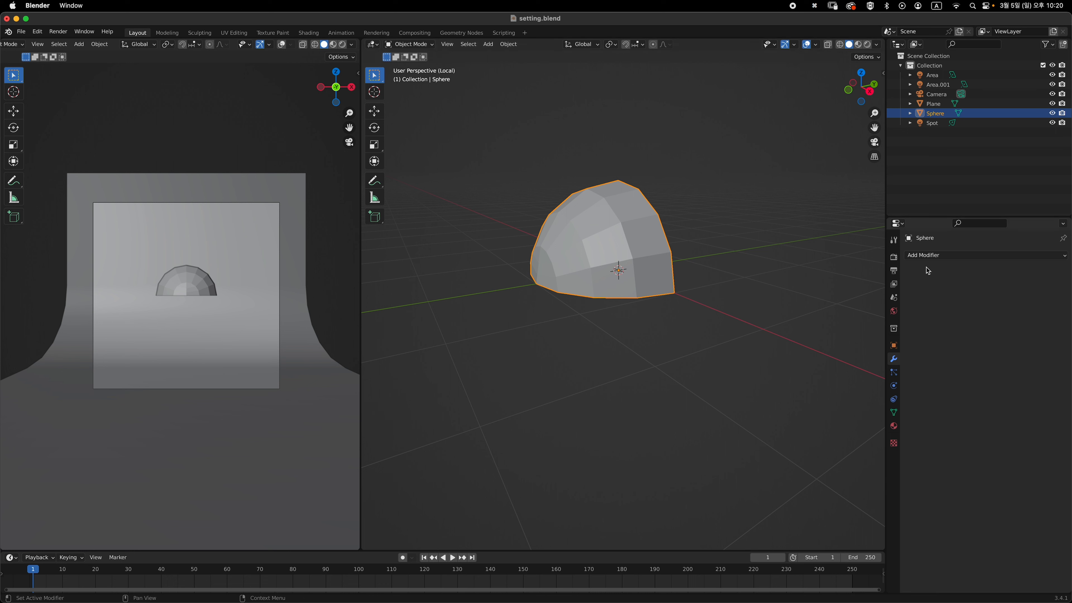
pyautogui.click(953, 255)
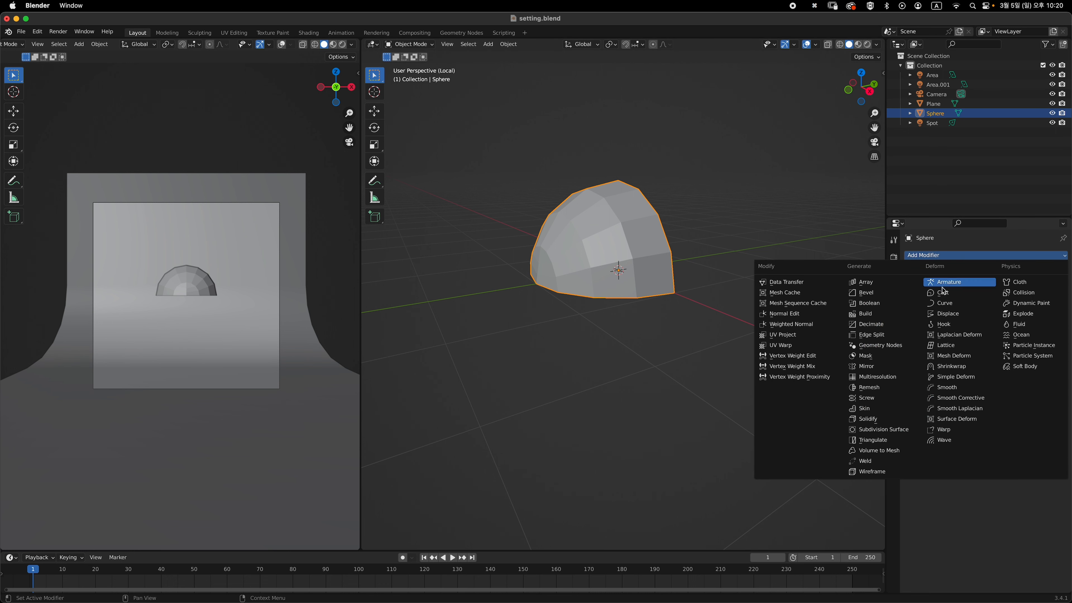
pyautogui.click(887, 368)
# Set the Mirror modifier to the Y and Z axes instead of X, and apply it
pyautogui.moveTo(763, 285)
pyautogui.mouseDown(button='middle')
pyautogui.moveTo(756, 256)
pyautogui.moveTo(740, 278)
pyautogui.moveTo(782, 279)
pyautogui.mouseUp(button='middle')
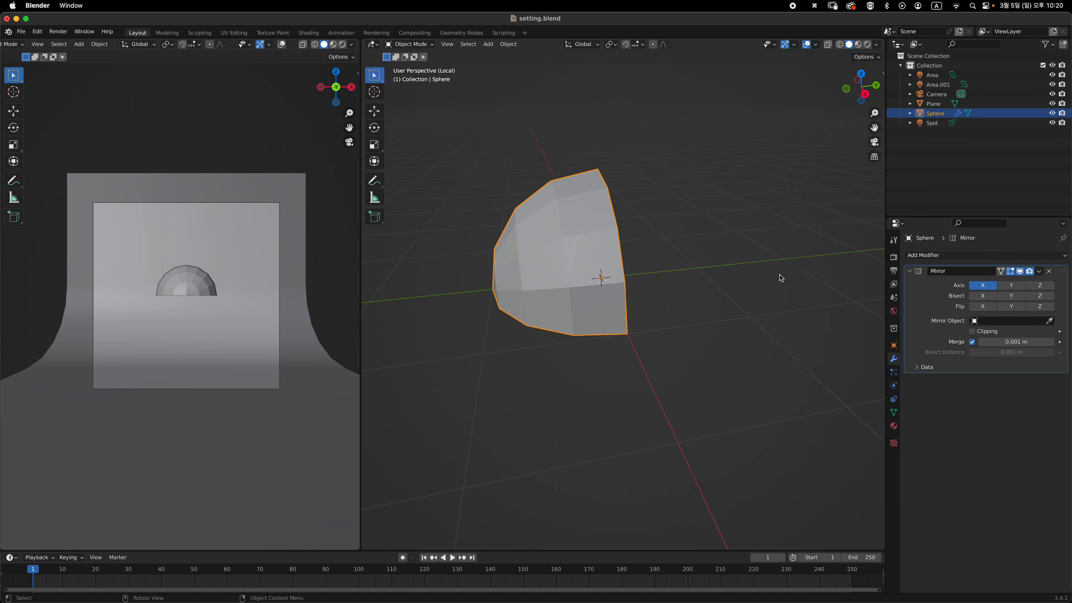
pyautogui.click(984, 286)
pyautogui.click(1011, 287)
pyautogui.click(1039, 287)
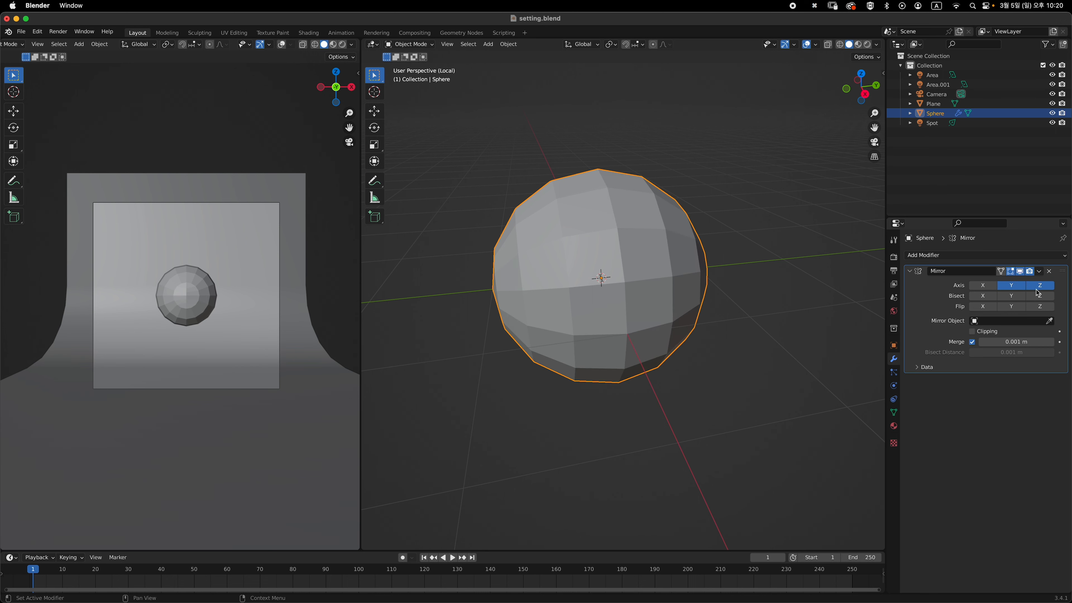
pyautogui.moveTo(737, 297); pyautogui.dragTo(766, 292, button='middle')
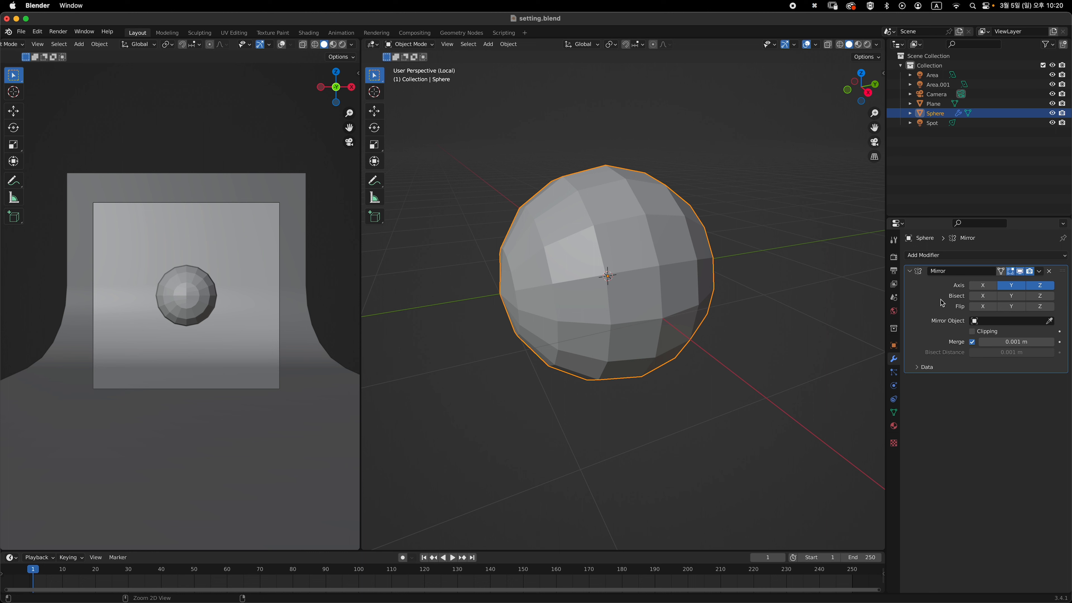
pyautogui.press('super+a')
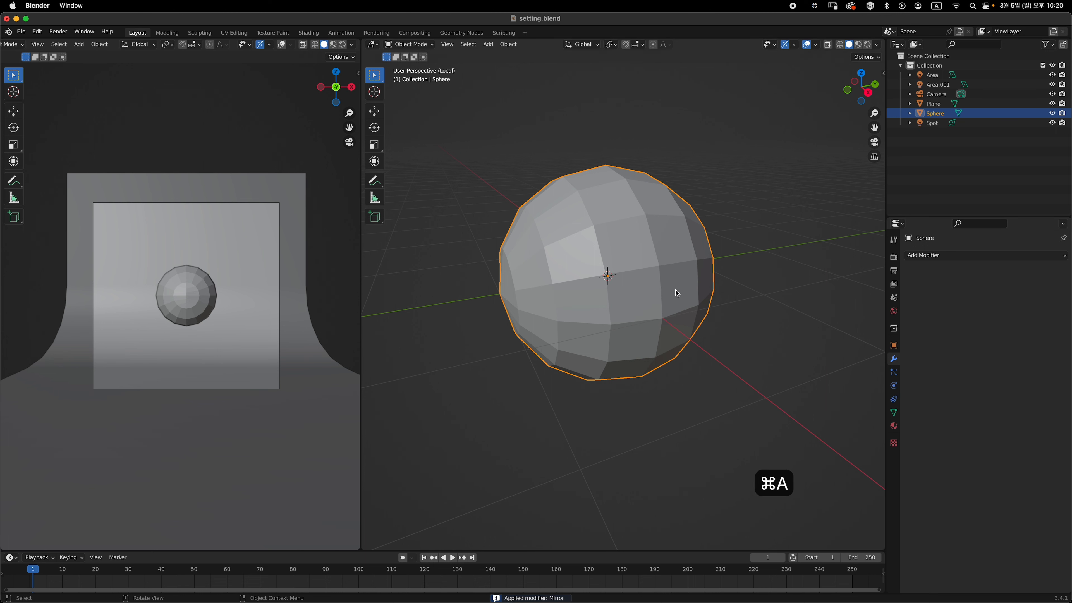
# Enter Edit Mode and examine the mirrored sphere's edge layout around the front pole and along the side
pyautogui.moveTo(676, 292); pyautogui.dragTo(652, 271, button='middle')
pyautogui.press('Tab')
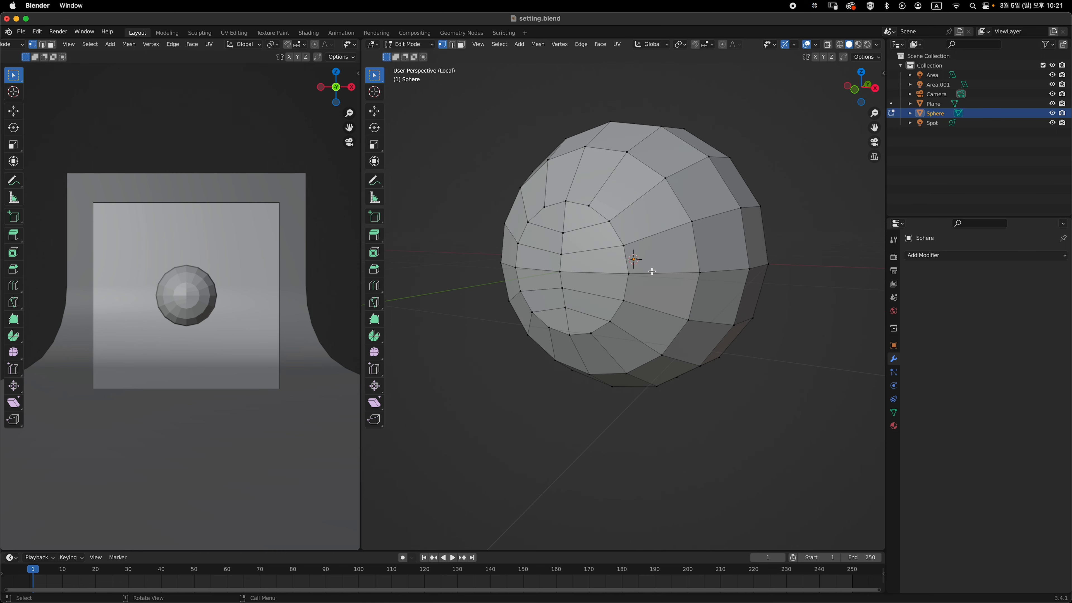
pyautogui.moveTo(585, 318); pyautogui.dragTo(607, 201, button='middle')
pyautogui.scroll(-3, 663, 252)
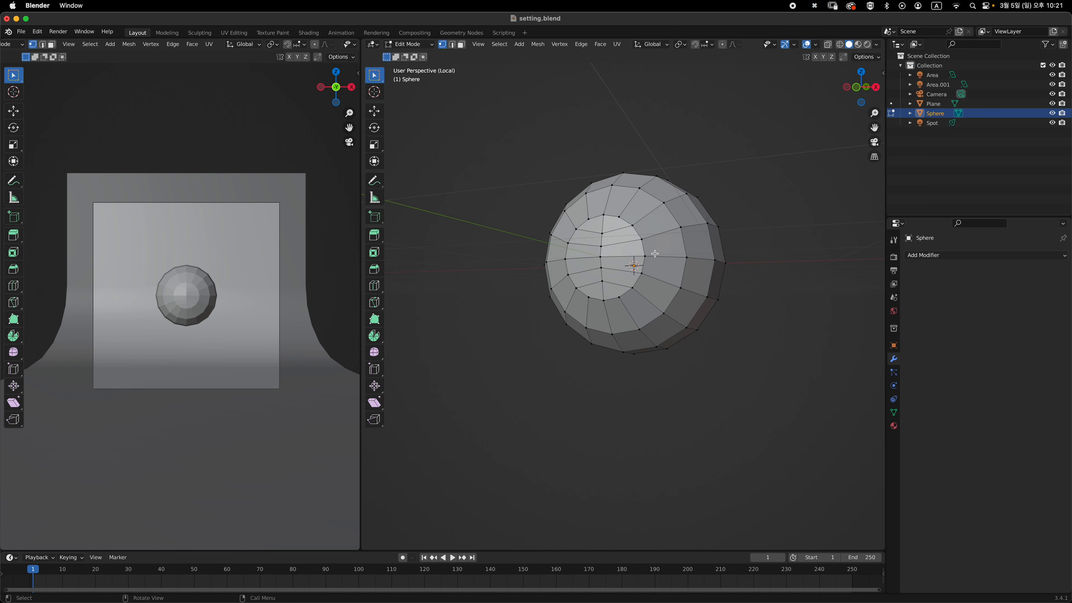
pyautogui.moveTo(663, 252); pyautogui.dragTo(683, 273, button='middle')
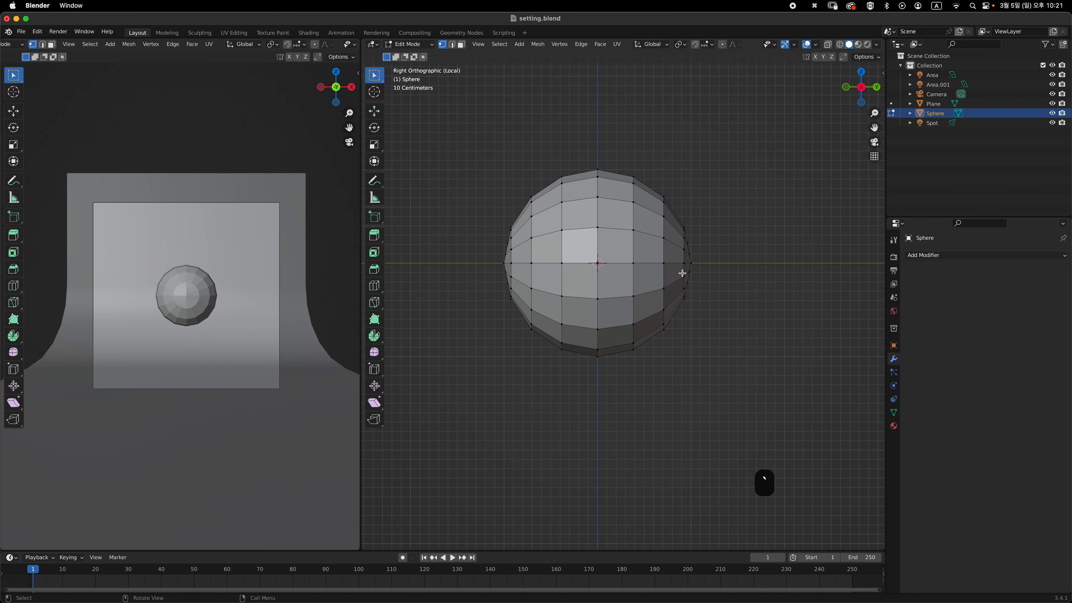
pyautogui.keyDown('shift'); pyautogui.moveTo(612, 270); pyautogui.dragTo(625, 238, button='middle'); pyautogui.keyUp('shift')
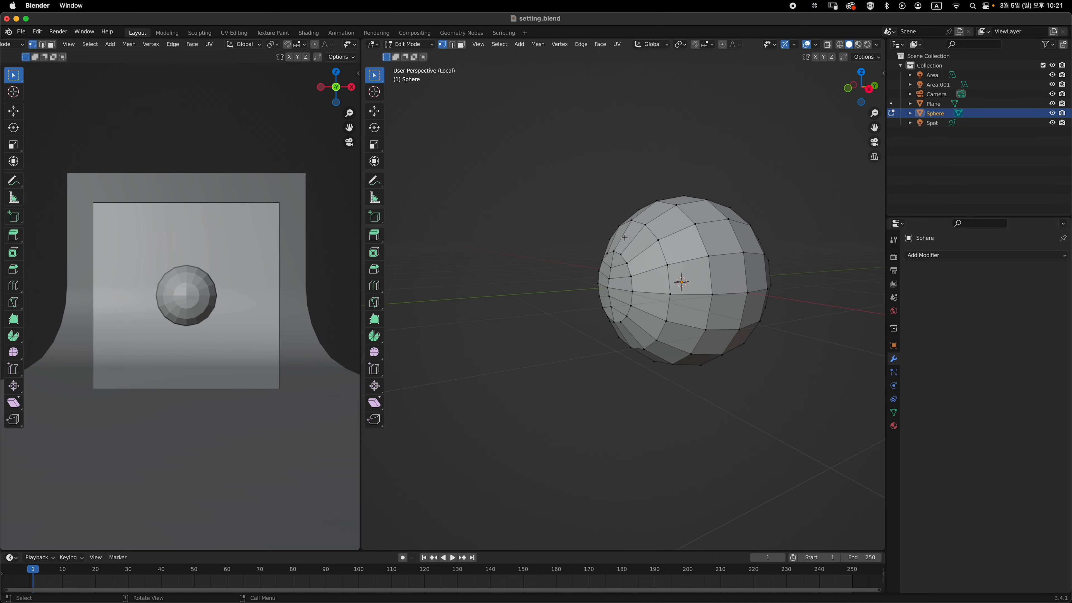
pyautogui.press('`')
pyautogui.click(714, 303)
pyautogui.keyDown('ctrl'); pyautogui.moveTo(652, 301); pyautogui.dragTo(642, 269, button='middle'); pyautogui.keyUp('ctrl')
pyautogui.moveTo(642, 268); pyautogui.dragTo(682, 259, button='middle')
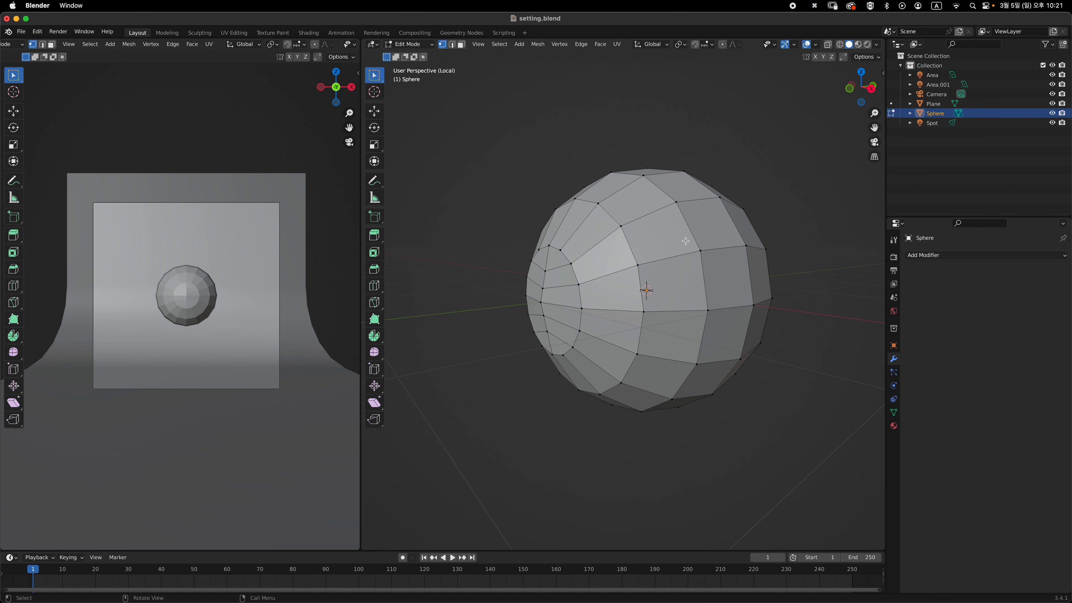
# Select the whole mesh and apply the To Sphere transform with a factor of 1.000
pyautogui.press('a')
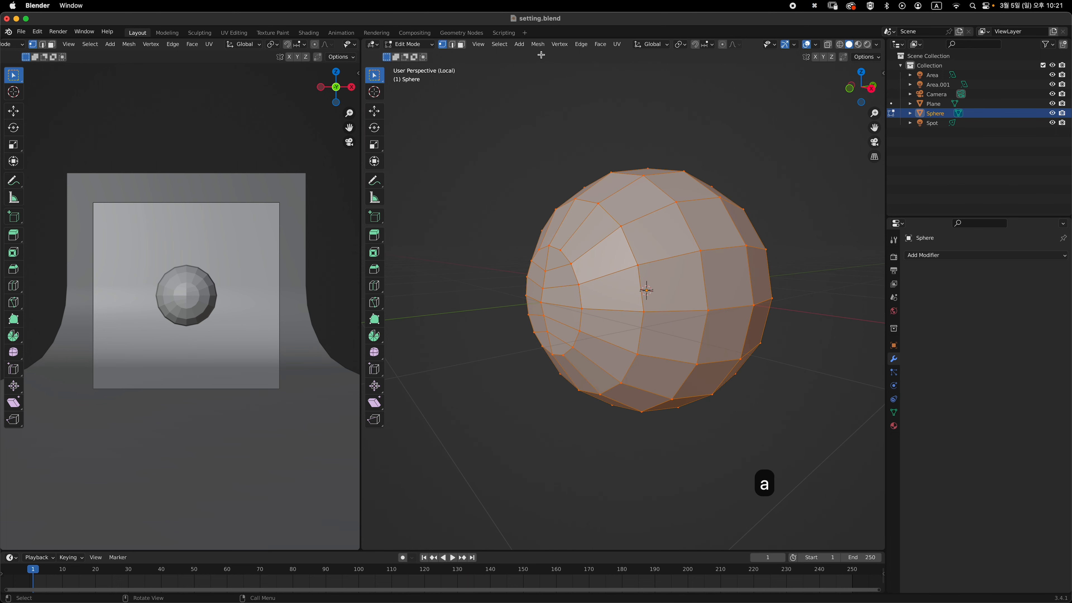
pyautogui.click(539, 44)
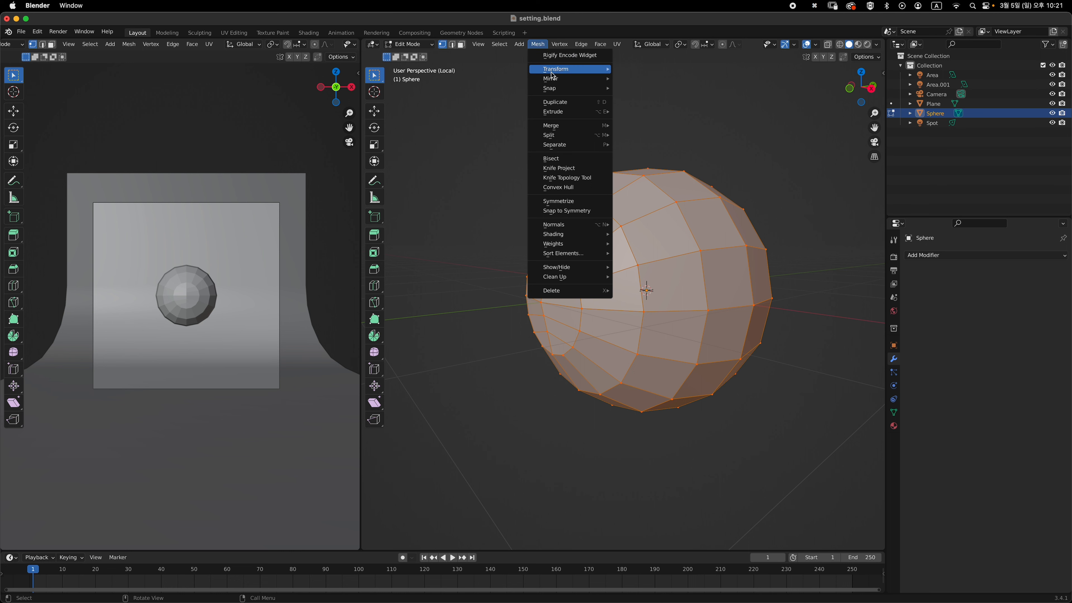
pyautogui.moveTo(574, 73)
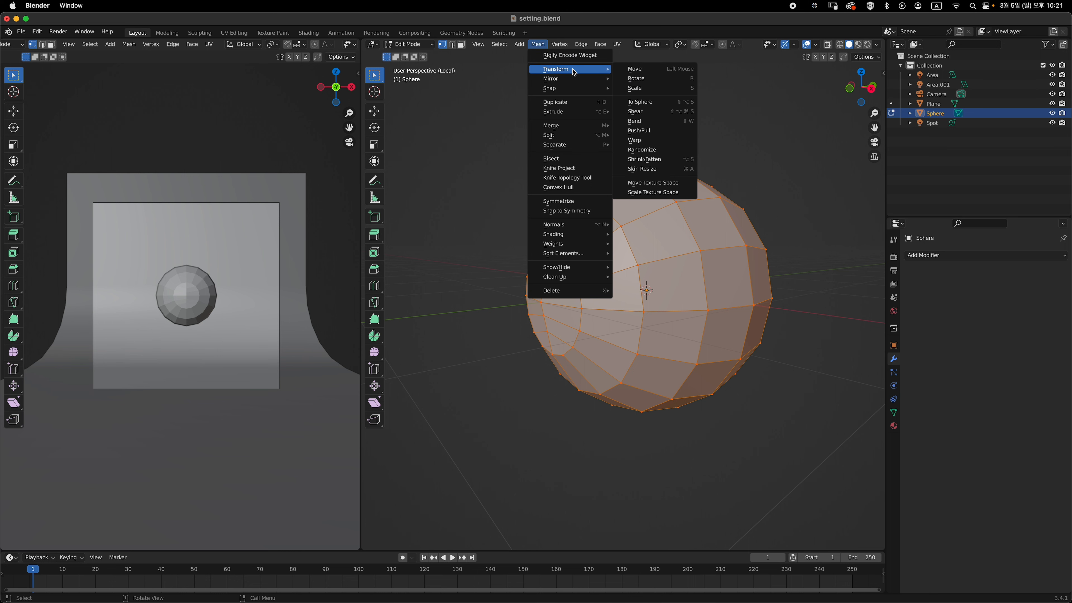
pyautogui.click(664, 104)
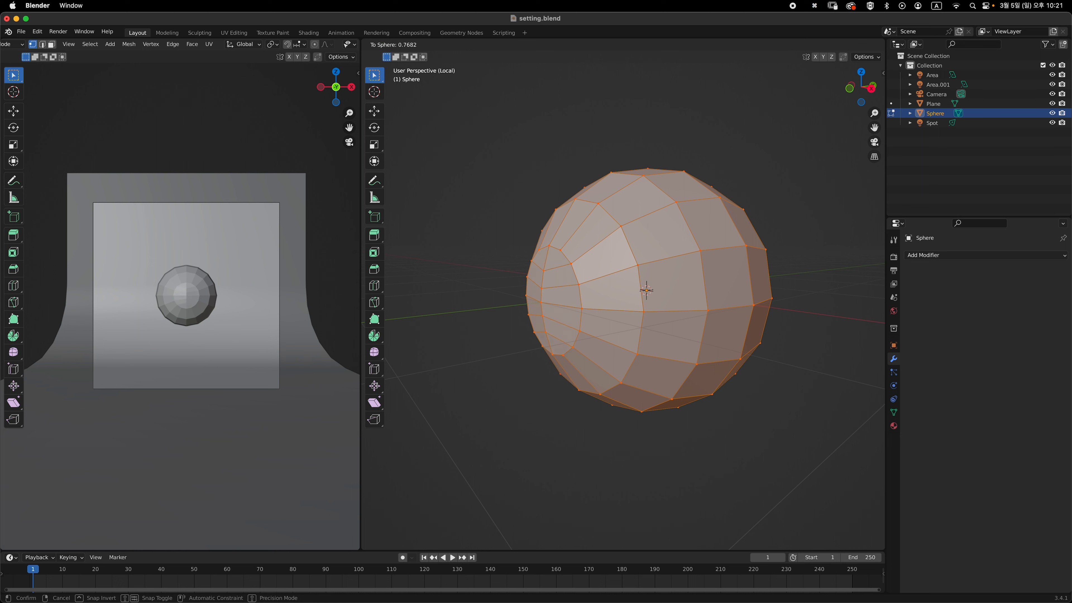
pyautogui.click(821, 246)
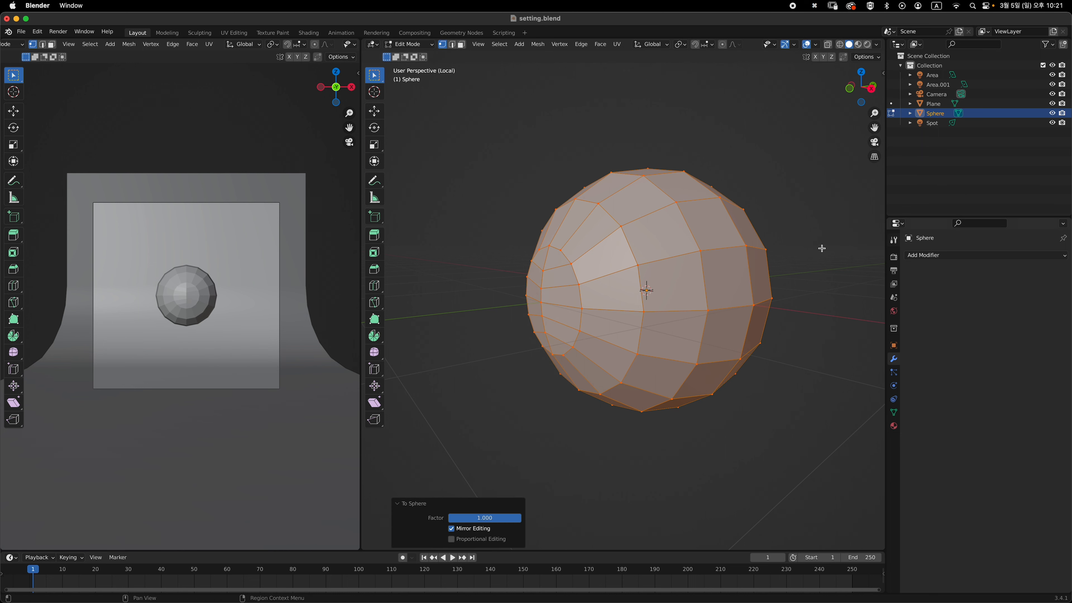
# Select the sphere's vertical and horizontal centre edge loops together with the curved edge loops above and below the front pole
pyautogui.moveTo(593, 433); pyautogui.dragTo(551, 400, button='middle')
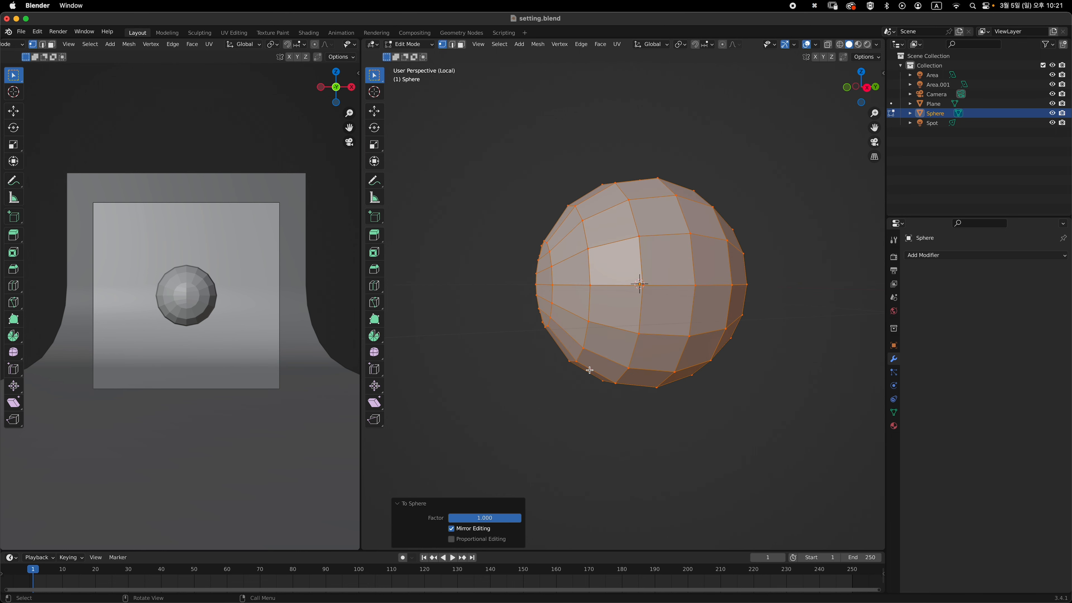
pyautogui.press('`')
pyautogui.scroll(-2, 739, 255)
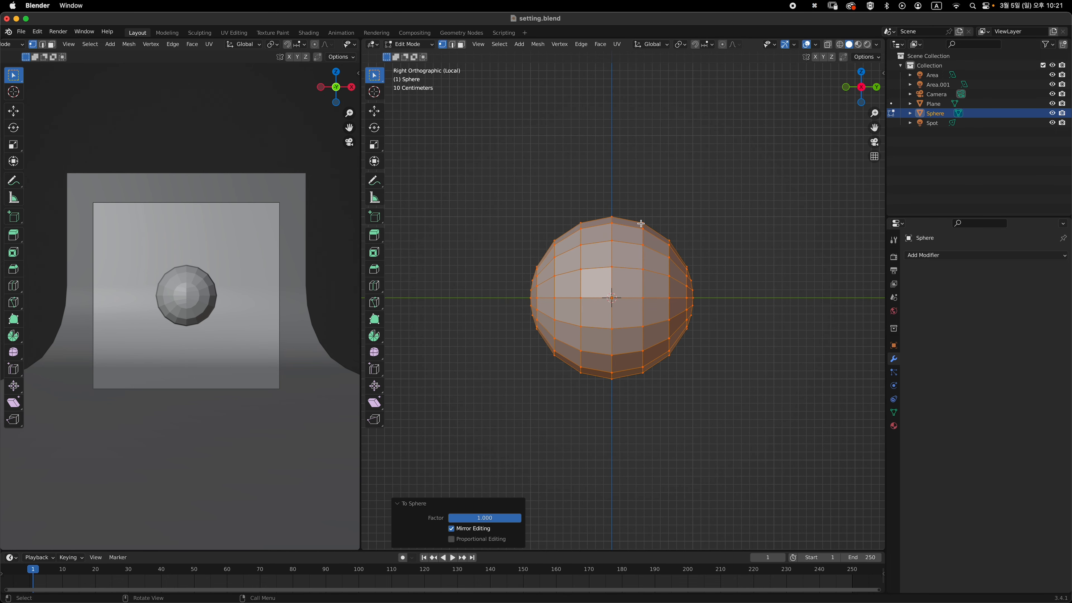
pyautogui.moveTo(607, 246); pyautogui.dragTo(657, 291, button='middle')
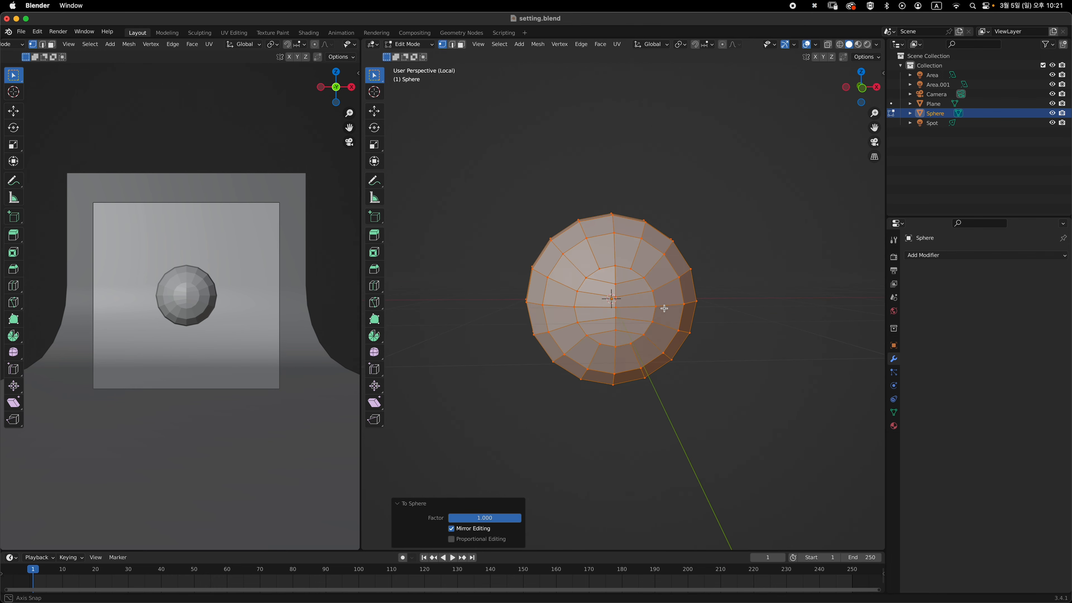
pyautogui.keyDown('alt'); pyautogui.moveTo(663, 304); pyautogui.dragTo(701, 255, button='middle'); pyautogui.keyUp('alt')
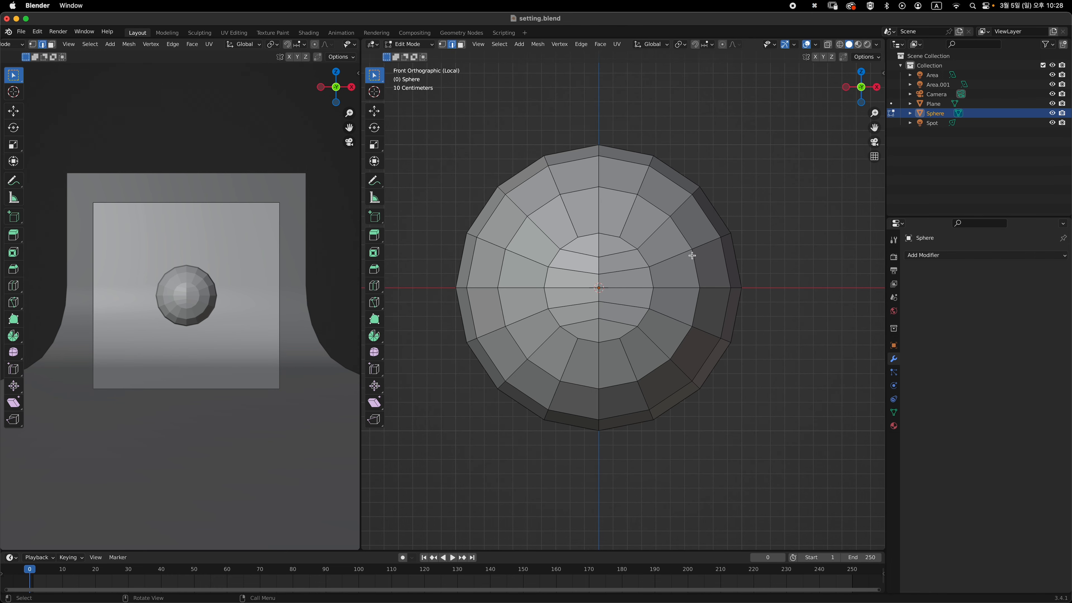
pyautogui.keyDown('alt'); pyautogui.click(602, 206); pyautogui.keyUp('alt')
pyautogui.moveTo(602, 206); pyautogui.dragTo(623, 251, button='middle')
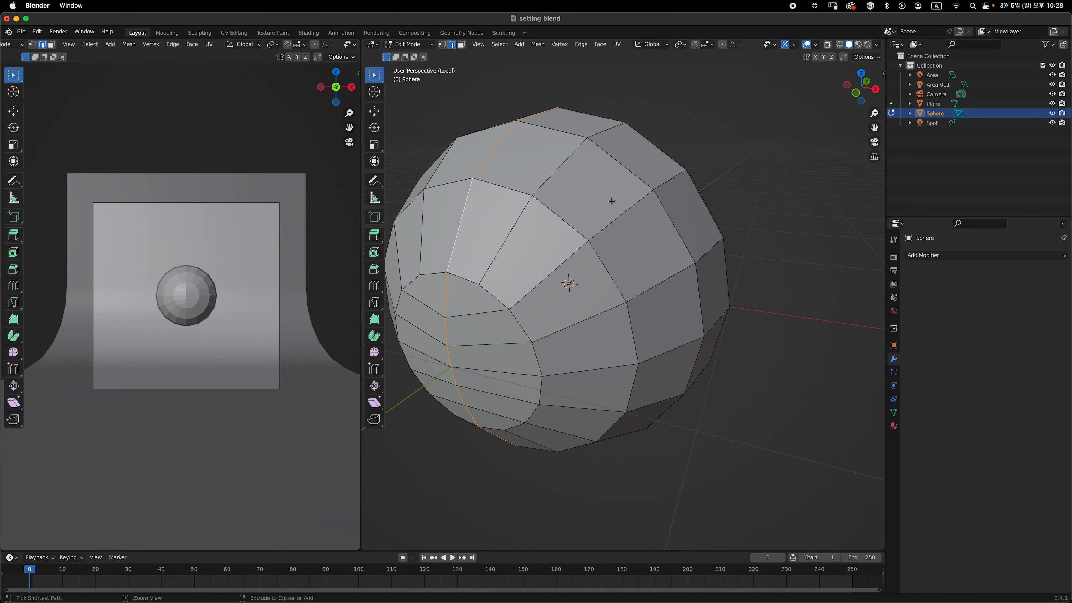
pyautogui.moveTo(627, 211); pyautogui.dragTo(587, 237, button='middle')
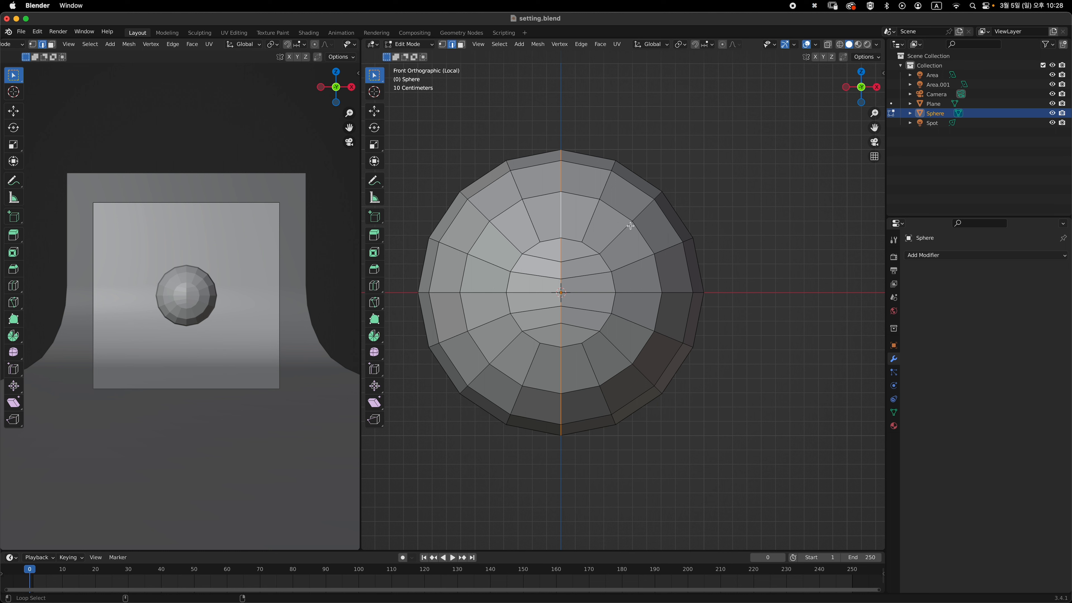
pyautogui.keyDown('alt'); pyautogui.keyDown('shift'); pyautogui.click(616, 238); pyautogui.keyUp('shift'); pyautogui.keyUp('alt')
pyautogui.keyDown('alt'); pyautogui.keyDown('shift'); pyautogui.click(643, 292); pyautogui.keyUp('shift'); pyautogui.keyUp('alt')
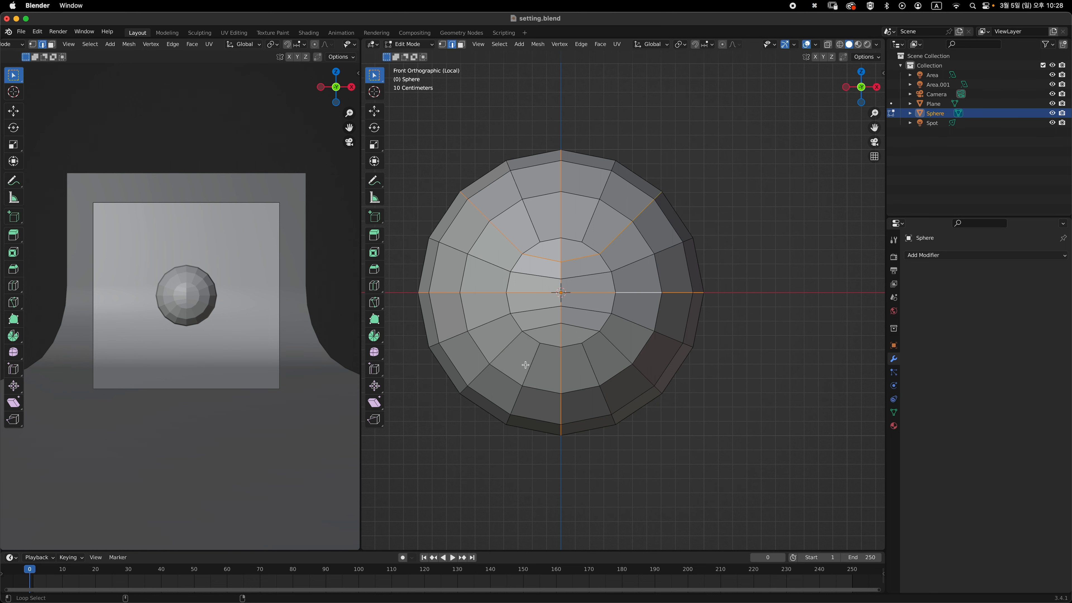
pyautogui.keyDown('alt'); pyautogui.keyDown('shift'); pyautogui.click(618, 353); pyautogui.keyUp('shift'); pyautogui.keyUp('alt')
# Bevel the selected edge loops with 2 segments and a width of about 0.059 m
pyautogui.moveTo(624, 269); pyautogui.dragTo(498, 291, button='middle')
pyautogui.moveTo(559, 312); pyautogui.dragTo(601, 220, button='middle')
pyautogui.moveTo(673, 370); pyautogui.dragTo(630, 321, button='middle')
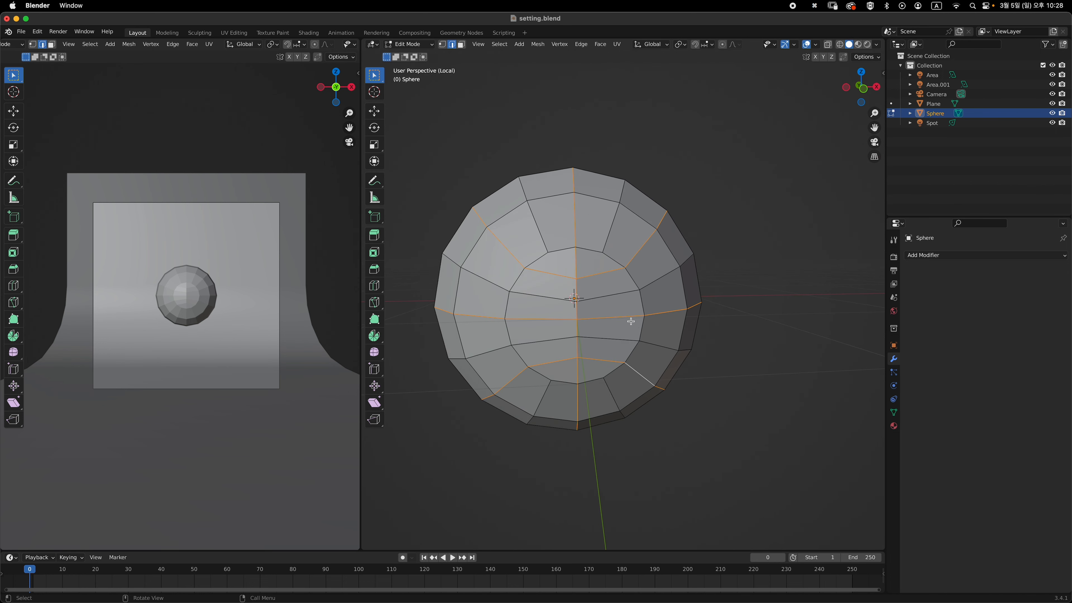
pyautogui.keyDown('alt'); pyautogui.moveTo(603, 270); pyautogui.dragTo(647, 298, button='middle'); pyautogui.keyUp('alt')
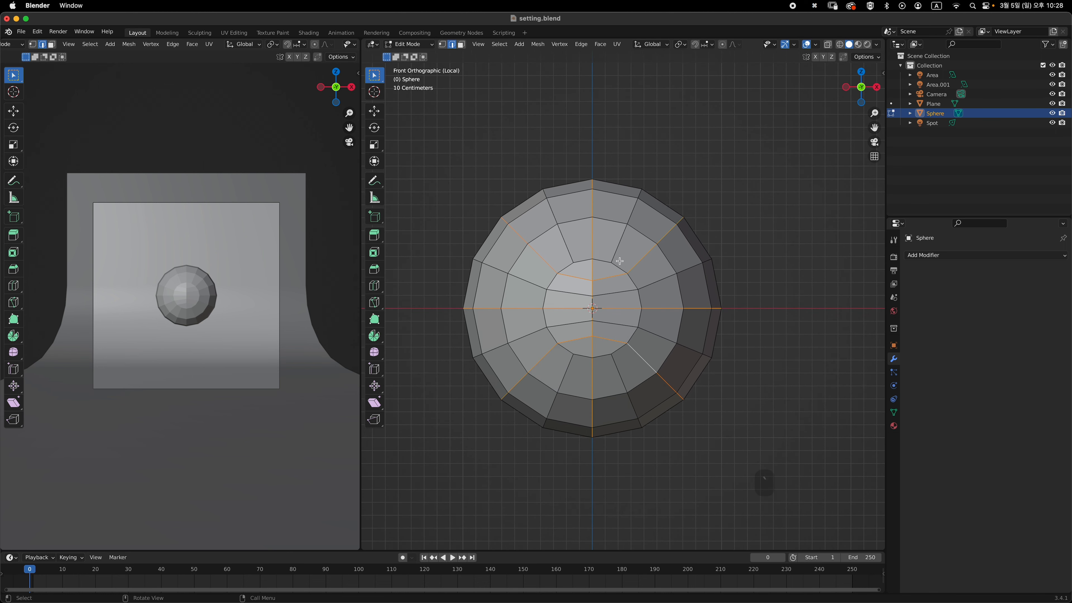
pyautogui.press('super+b')
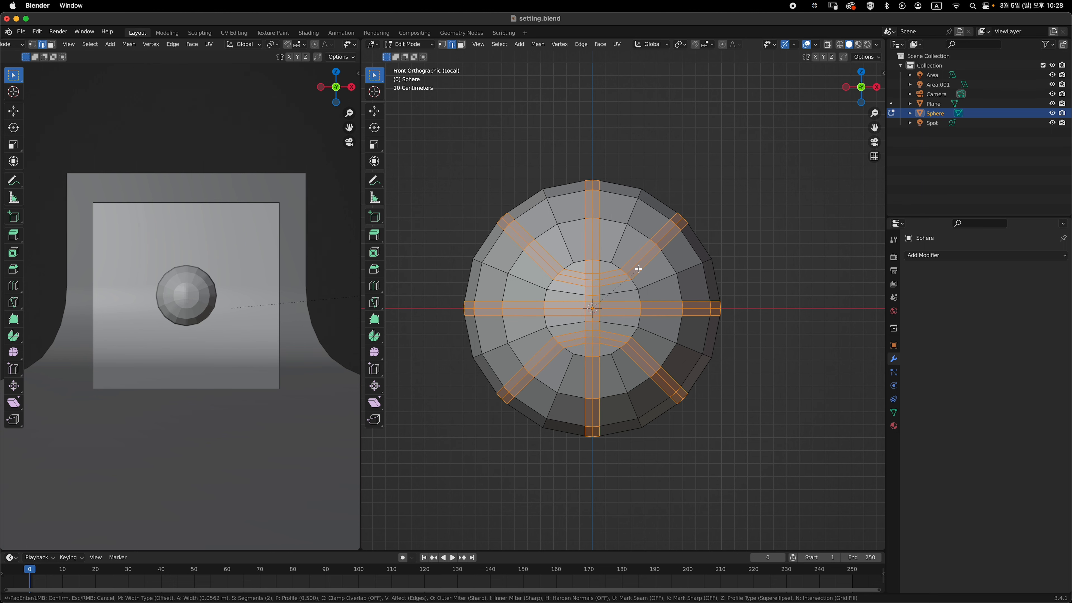
pyautogui.click(639, 269)
# Replace the selection with only the middle edge loops of the vertical, horizontal and two curved bevelled bands
pyautogui.scroll(2, 615, 260)
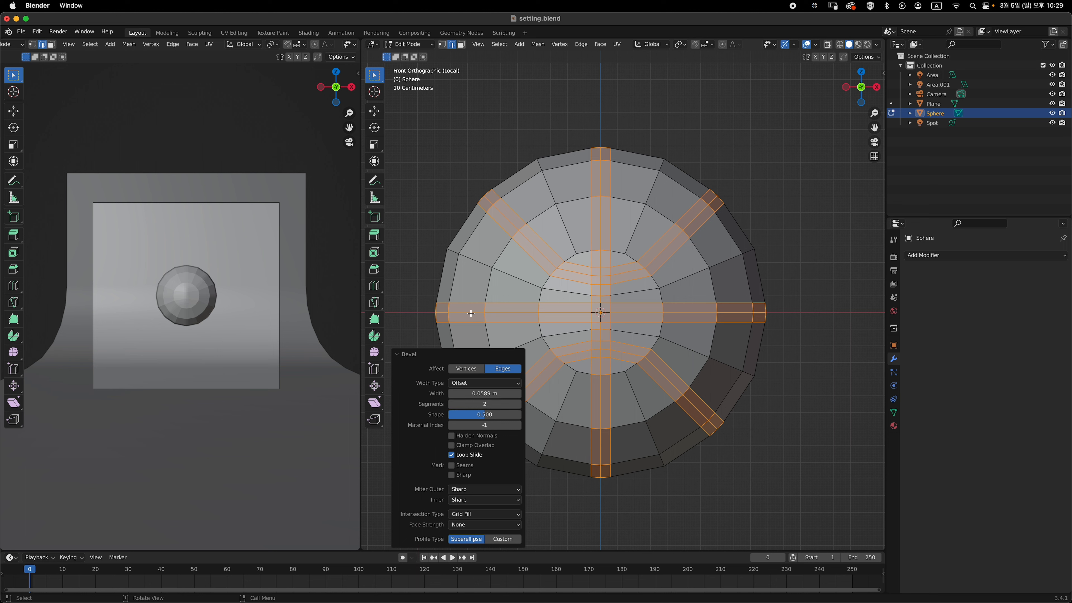
pyautogui.hscroll(-2, 655, 330)
pyautogui.scroll(-1, 655, 329)
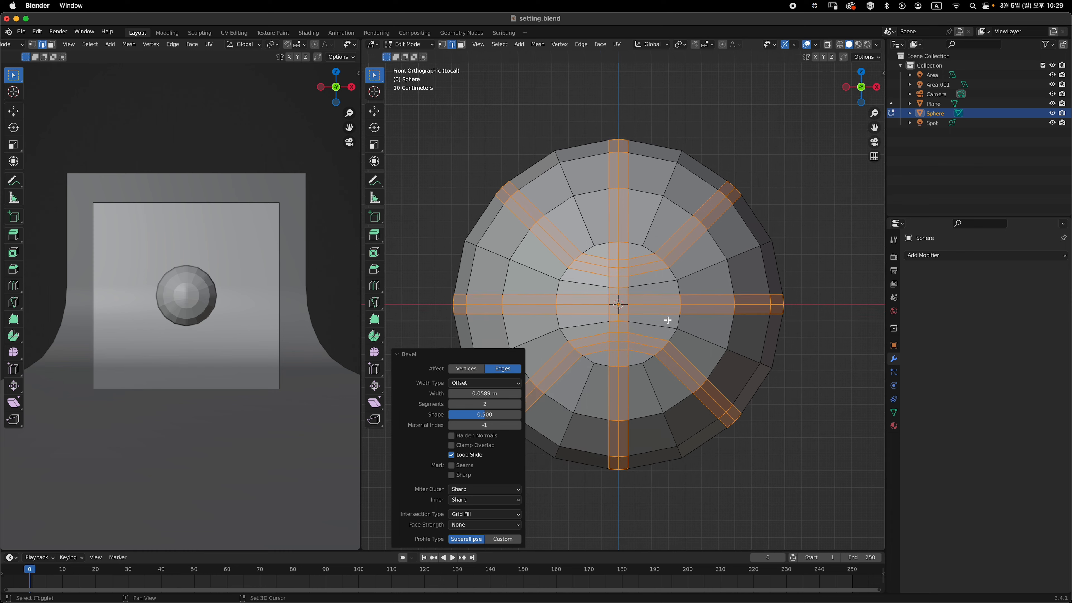
pyautogui.moveTo(683, 256); pyautogui.dragTo(660, 269, button='middle')
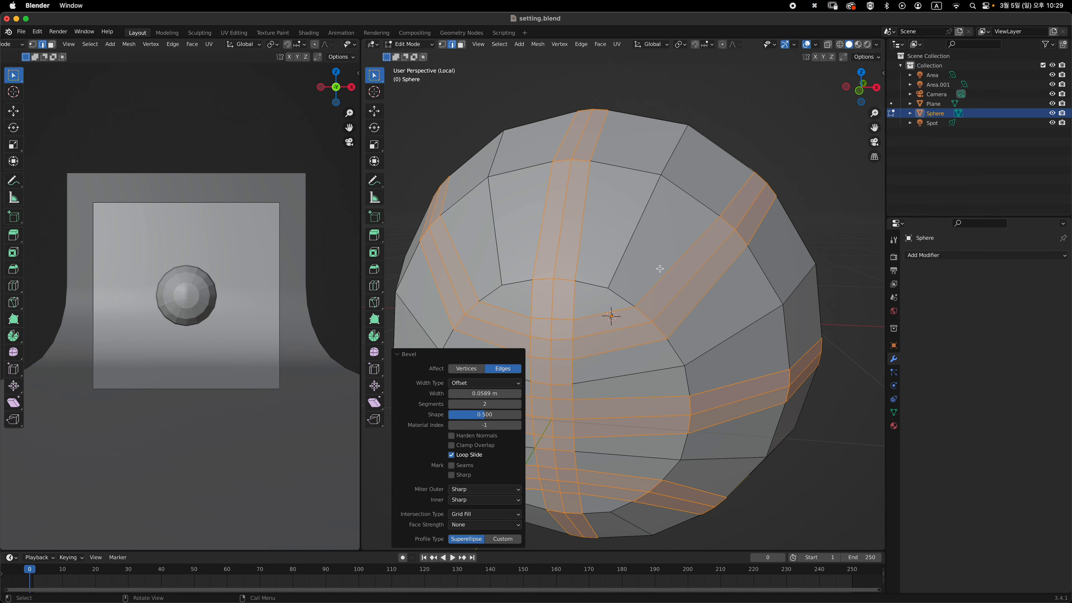
pyautogui.press('`')
pyautogui.click(576, 199)
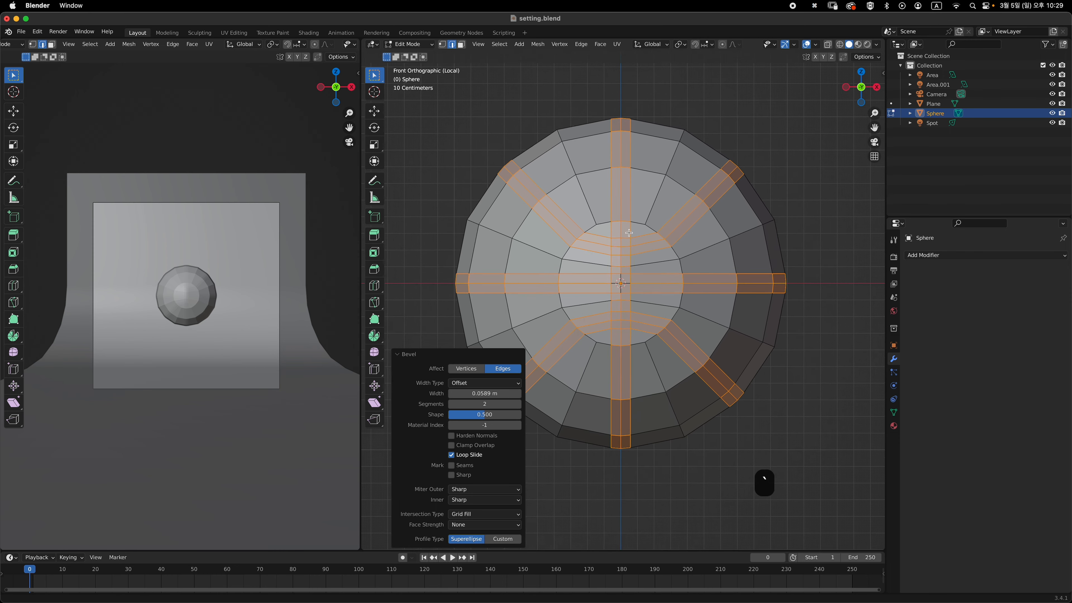
pyautogui.click(711, 121)
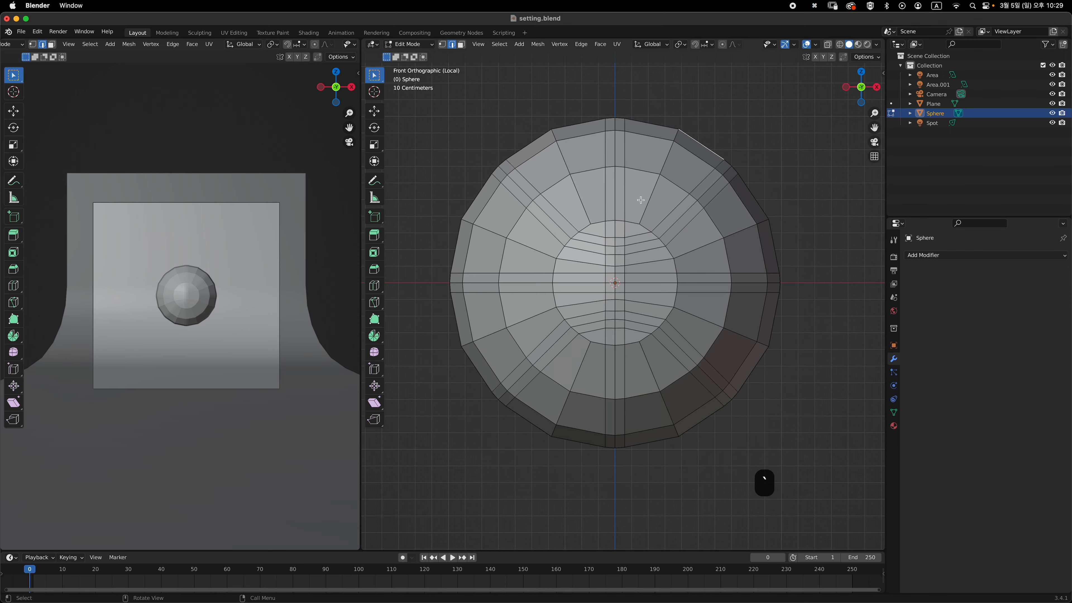
pyautogui.keyDown('alt'); pyautogui.click(615, 189); pyautogui.keyUp('alt')
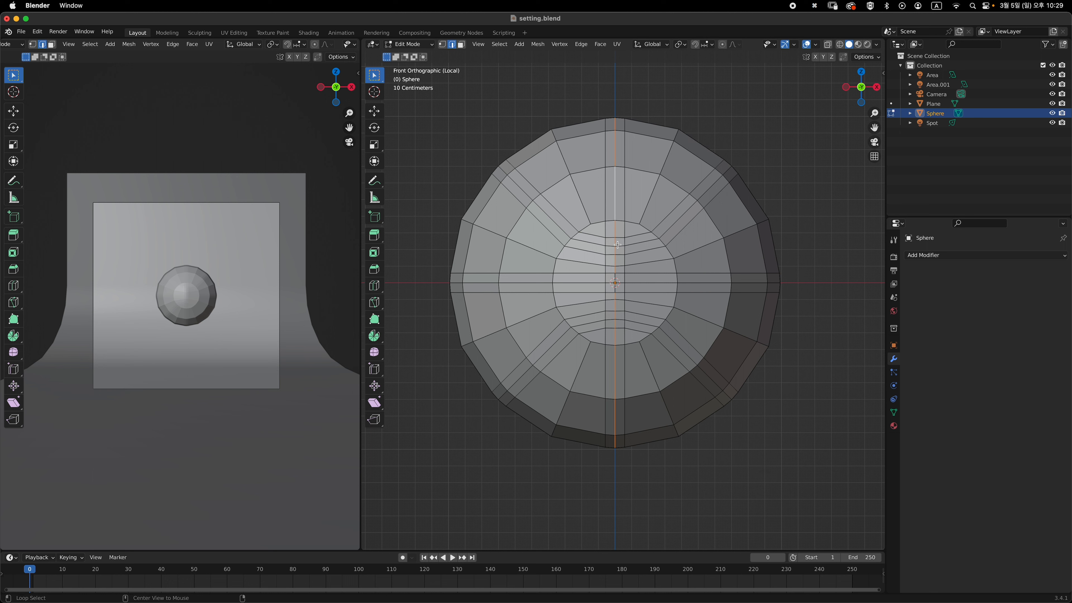
pyautogui.keyDown('alt'); pyautogui.keyDown('shift'); pyautogui.click(675, 224); pyautogui.keyUp('shift'); pyautogui.keyUp('alt')
pyautogui.keyDown('alt'); pyautogui.keyDown('shift'); pyautogui.click(695, 284); pyautogui.keyUp('shift'); pyautogui.keyUp('alt')
pyautogui.keyDown('alt'); pyautogui.keyDown('shift'); pyautogui.click(672, 340); pyautogui.keyUp('shift'); pyautogui.keyUp('alt')
# Bevel the middle edge loops with 2 segments and a width of about 0.047 m
pyautogui.keyDown('shift'); pyautogui.moveTo(670, 240); pyautogui.dragTo(656, 268, button='middle'); pyautogui.keyUp('shift')
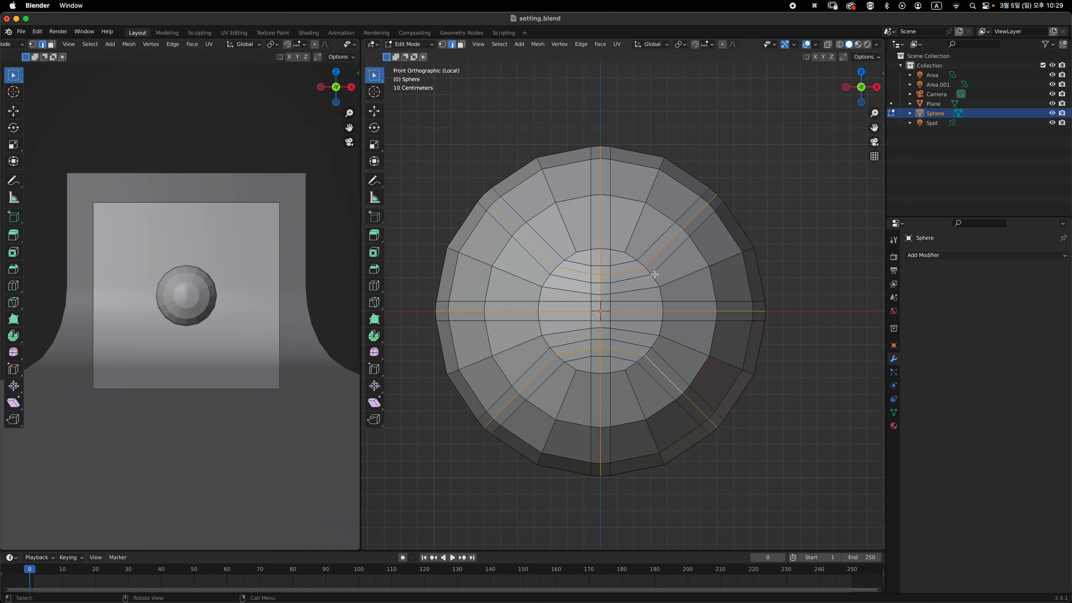
pyautogui.press('super+b')
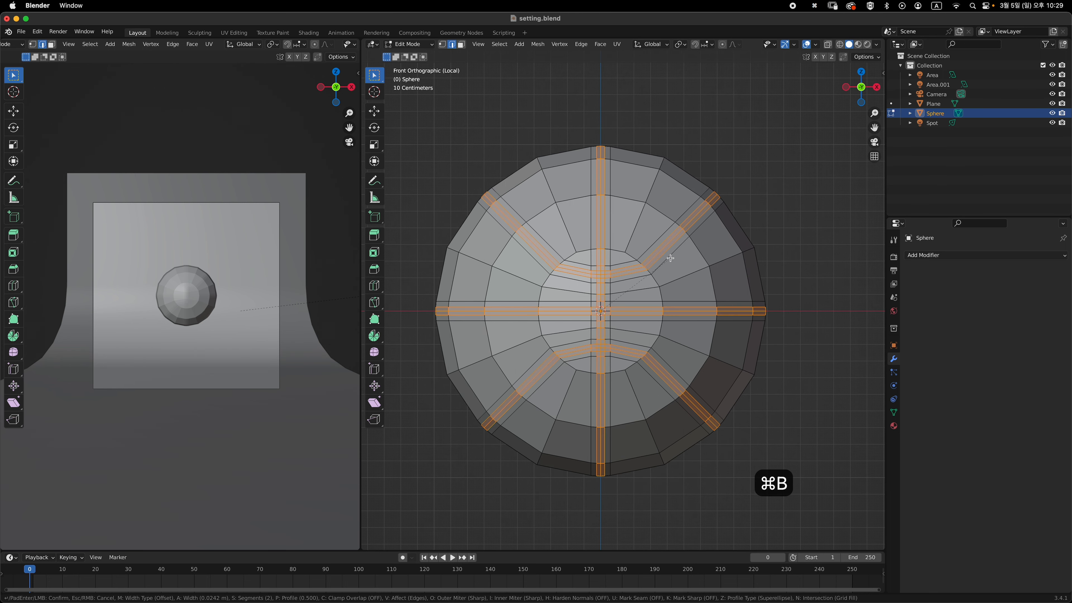
pyautogui.click(680, 246)
pyautogui.moveTo(680, 245); pyautogui.dragTo(642, 196, button='middle')
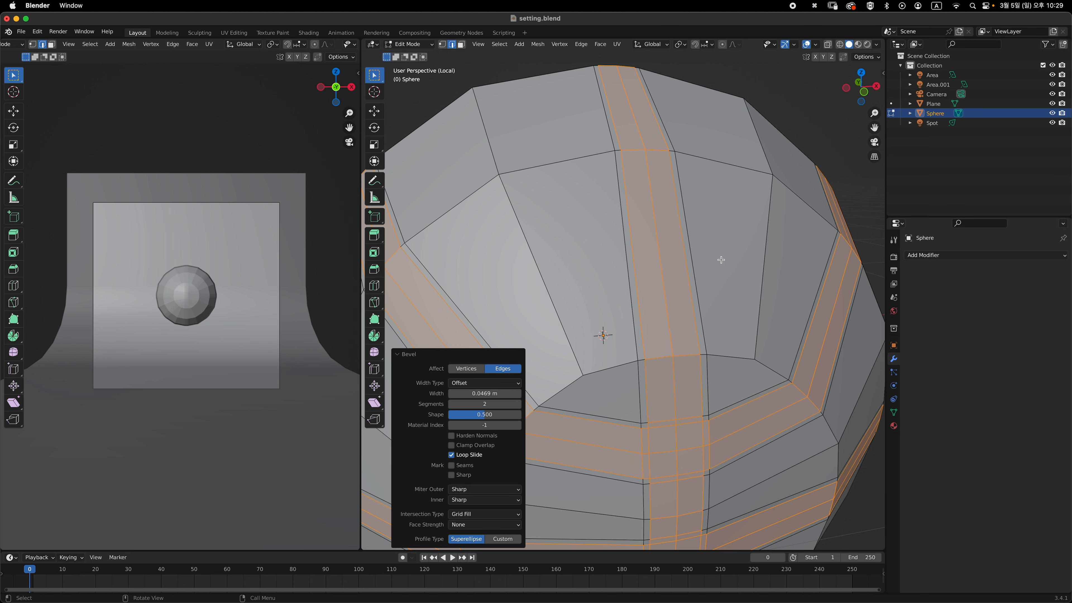
pyautogui.press('`')
pyautogui.click(665, 222)
pyautogui.moveTo(672, 232)
pyautogui.keyDown('shift'); pyautogui.mouseDown(button='middle')
pyautogui.moveTo(687, 211)
pyautogui.moveTo(666, 233)
pyautogui.mouseUp(button='middle'); pyautogui.keyUp('shift')
pyautogui.scroll(1, 684, 211)
pyautogui.scroll(-4, 676, 243)
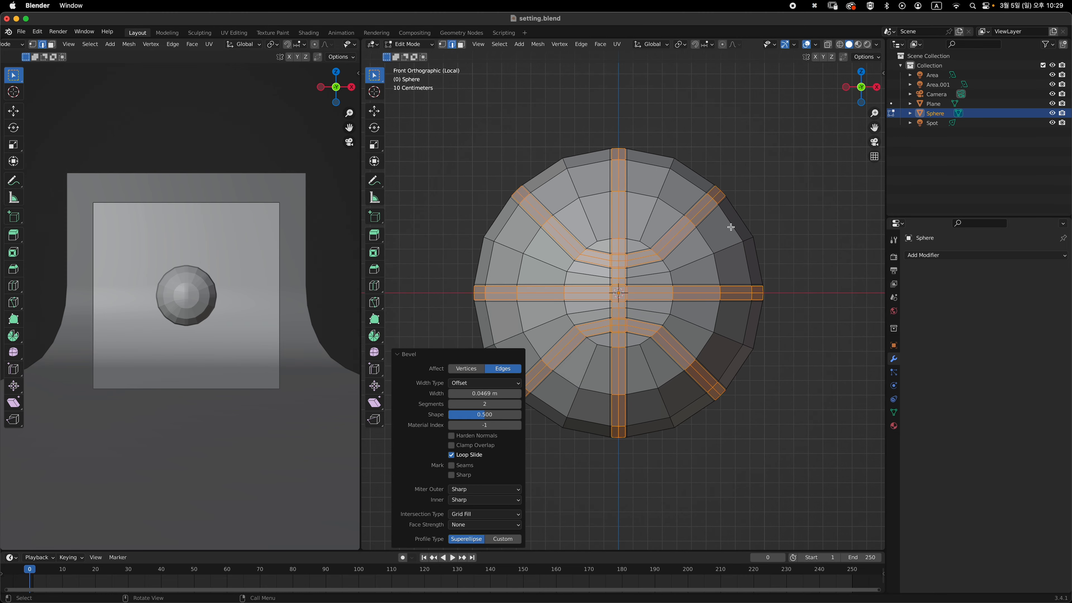
# Sink the bevelled bands into the sphere with Shrink/Fatten at an offset of about -0.027 m
pyautogui.moveTo(743, 204); pyautogui.dragTo(737, 212, button='middle')
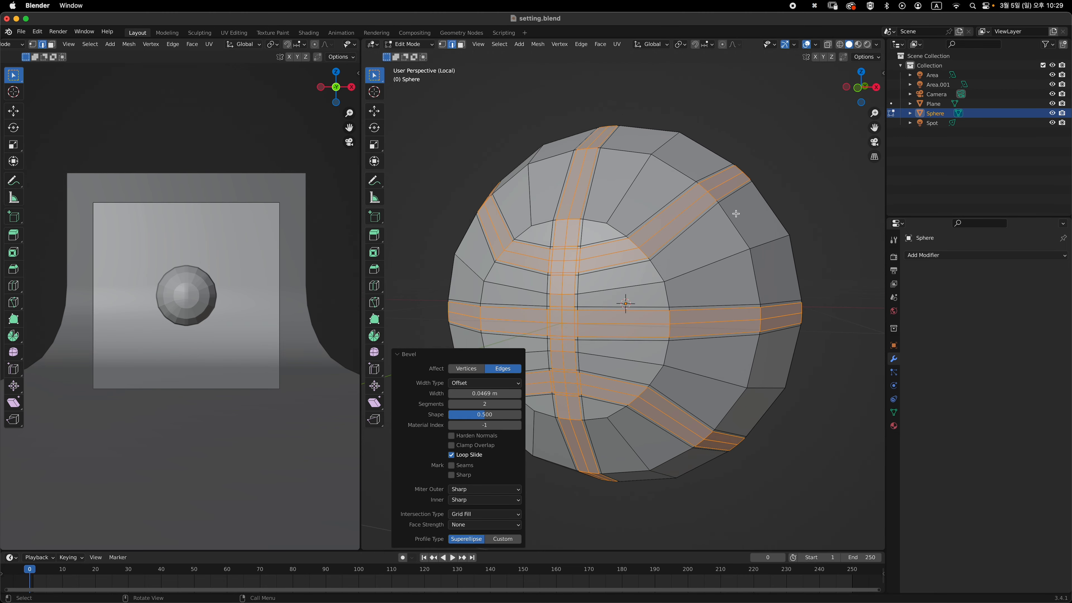
pyautogui.hotkey('alt', 's')
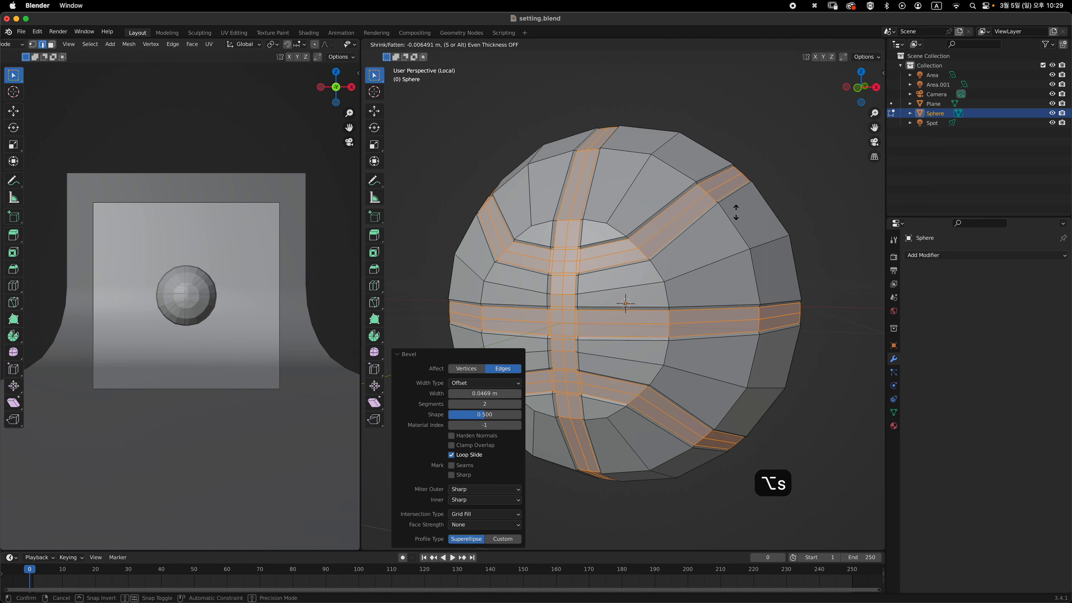
pyautogui.click(730, 228)
pyautogui.moveTo(730, 228); pyautogui.dragTo(601, 238, button='middle')
pyautogui.moveTo(554, 288); pyautogui.dragTo(634, 254, button='middle')
pyautogui.press('`')
pyautogui.scroll(2, 629, 262)
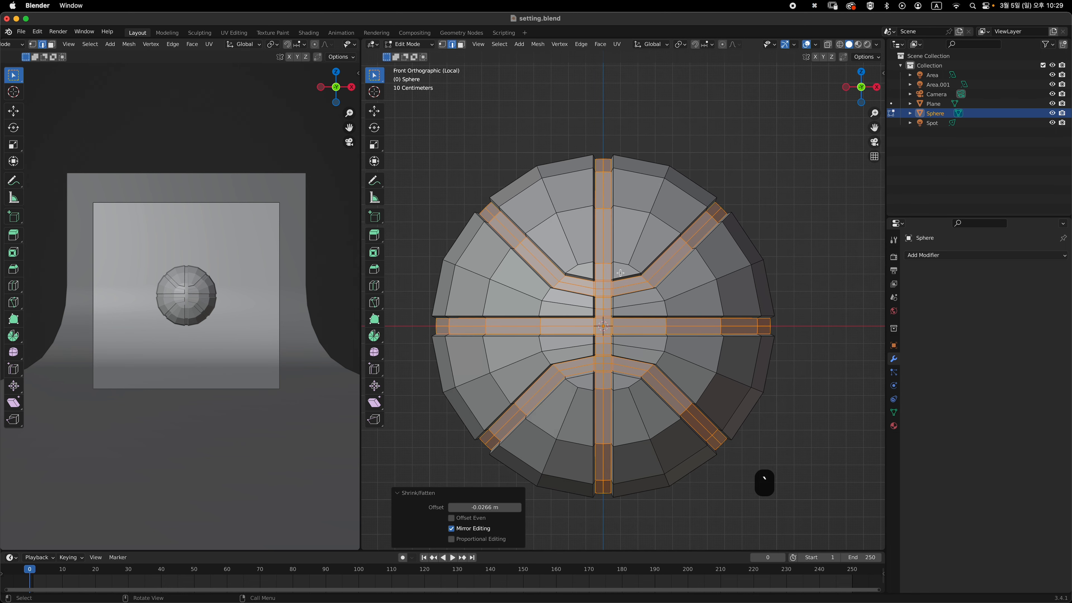
# Clear the selection and select the centre edge loops running along the floors of the vertical, horizontal and two curved grooves
pyautogui.hotkey('alt', 'a')
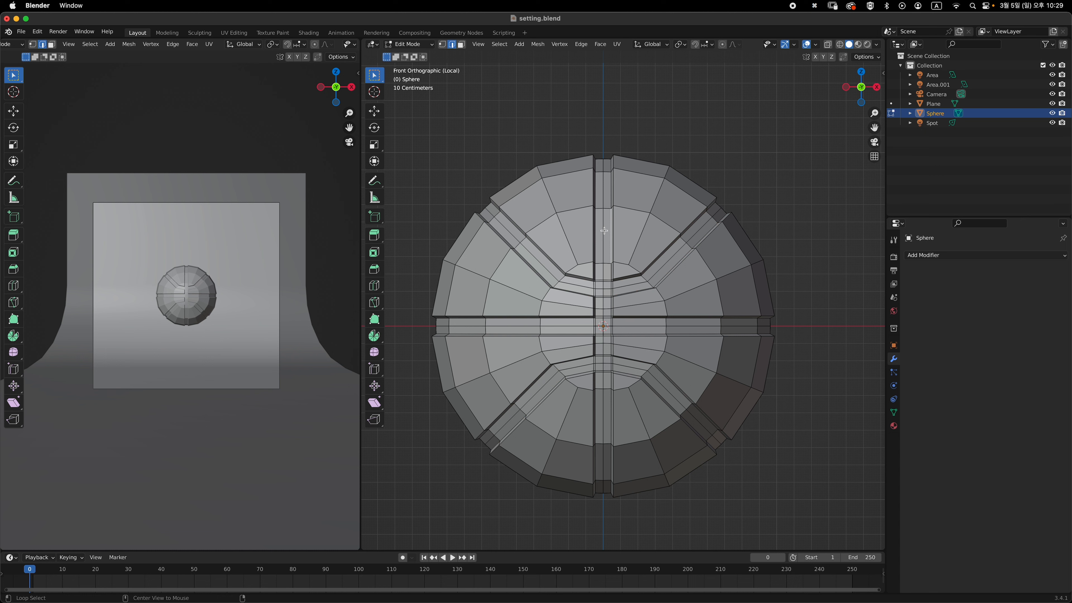
pyautogui.keyDown('alt'); pyautogui.click(604, 231); pyautogui.keyUp('alt')
pyautogui.keyDown('alt'); pyautogui.keyDown('shift'); pyautogui.click(670, 264); pyautogui.keyUp('shift'); pyautogui.keyUp('alt')
pyautogui.keyDown('alt'); pyautogui.keyDown('shift'); pyautogui.click(688, 326); pyautogui.keyUp('shift'); pyautogui.keyUp('alt')
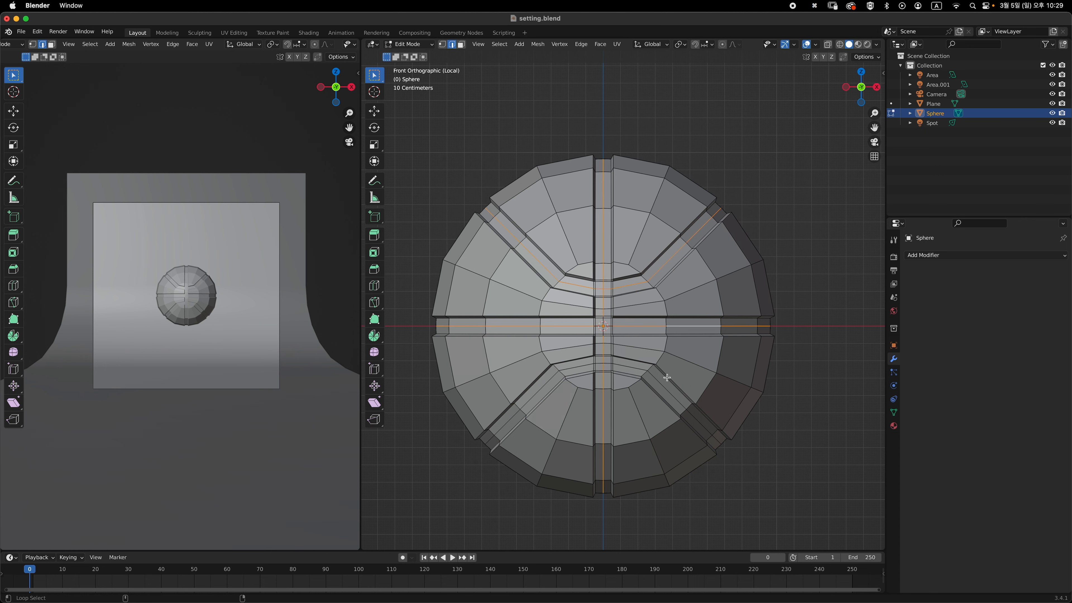
pyautogui.keyDown('alt'); pyautogui.keyDown('shift'); pyautogui.click(661, 385); pyautogui.keyUp('shift'); pyautogui.keyUp('alt')
pyautogui.press('super+z')
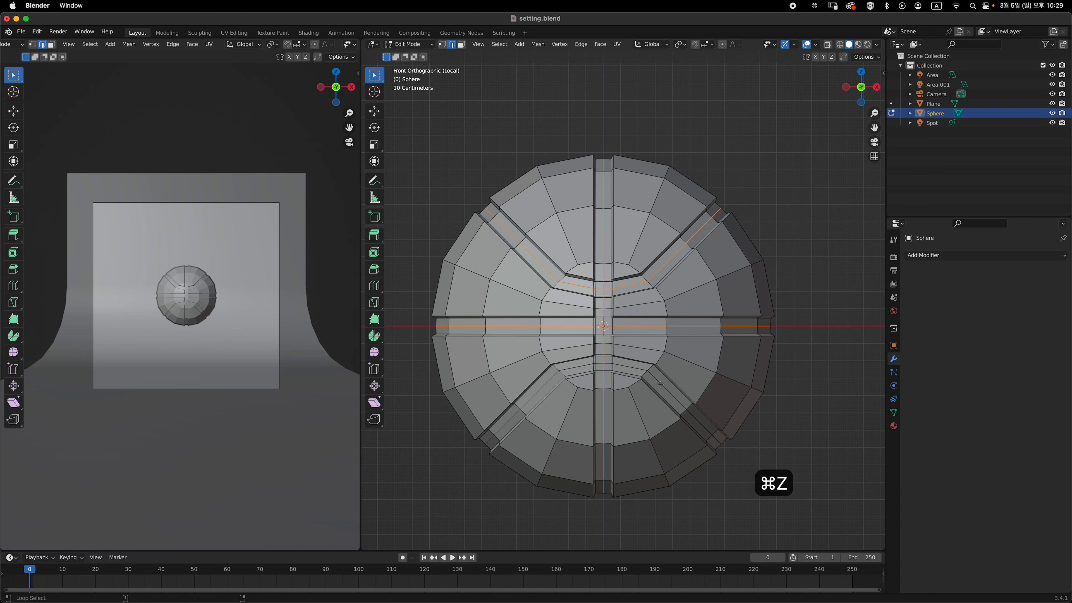
pyautogui.keyDown('alt'); pyautogui.keyDown('shift'); pyautogui.click(661, 385); pyautogui.keyUp('shift'); pyautogui.keyUp('alt')
# Bevel the groove-floor edge loops with 2 segments and a width of about 0.035 m
pyautogui.scroll(1, 658, 380)
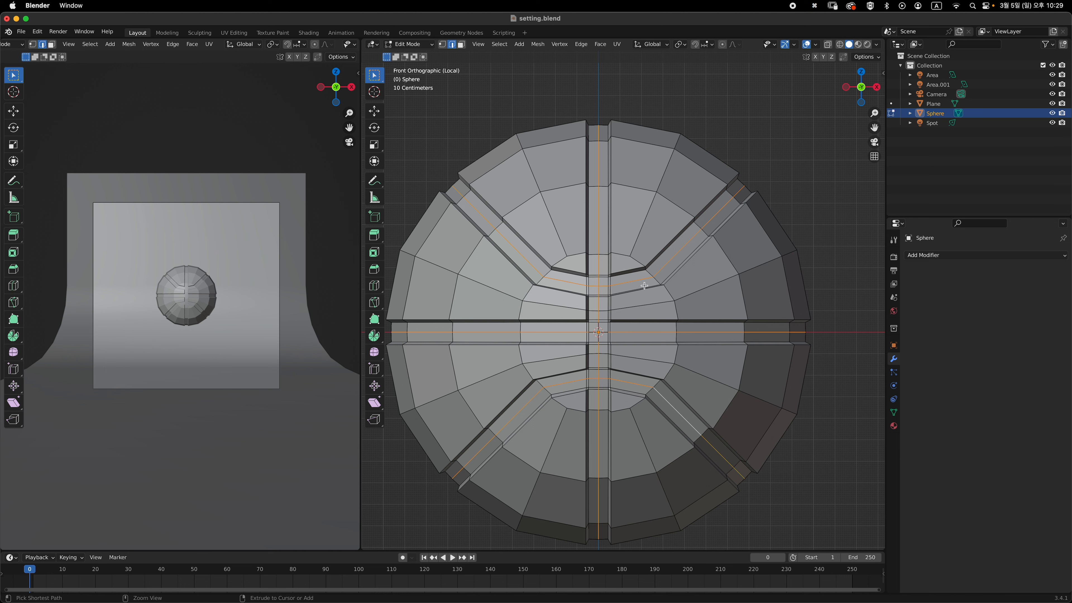
pyautogui.press('super+b')
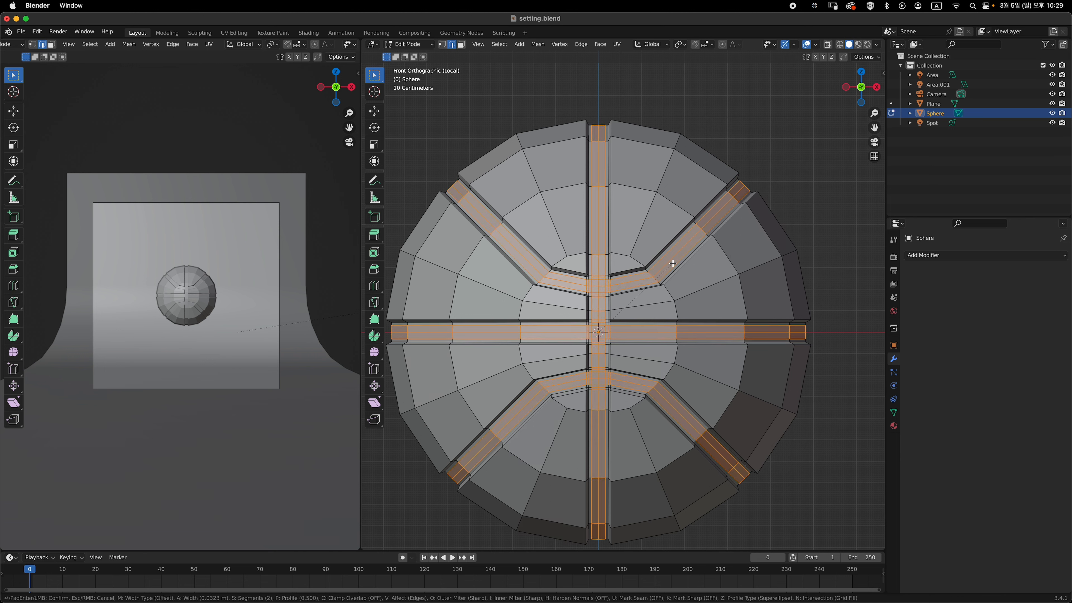
pyautogui.click(675, 262)
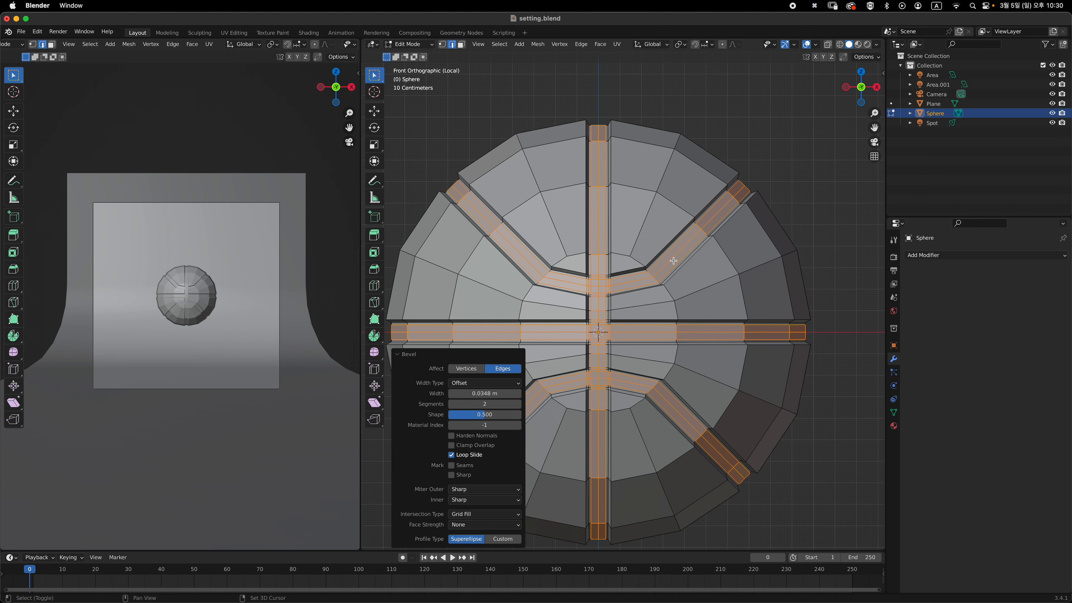
pyautogui.keyDown('shift'); pyautogui.moveTo(610, 226); pyautogui.dragTo(639, 238, button='middle'); pyautogui.keyUp('shift')
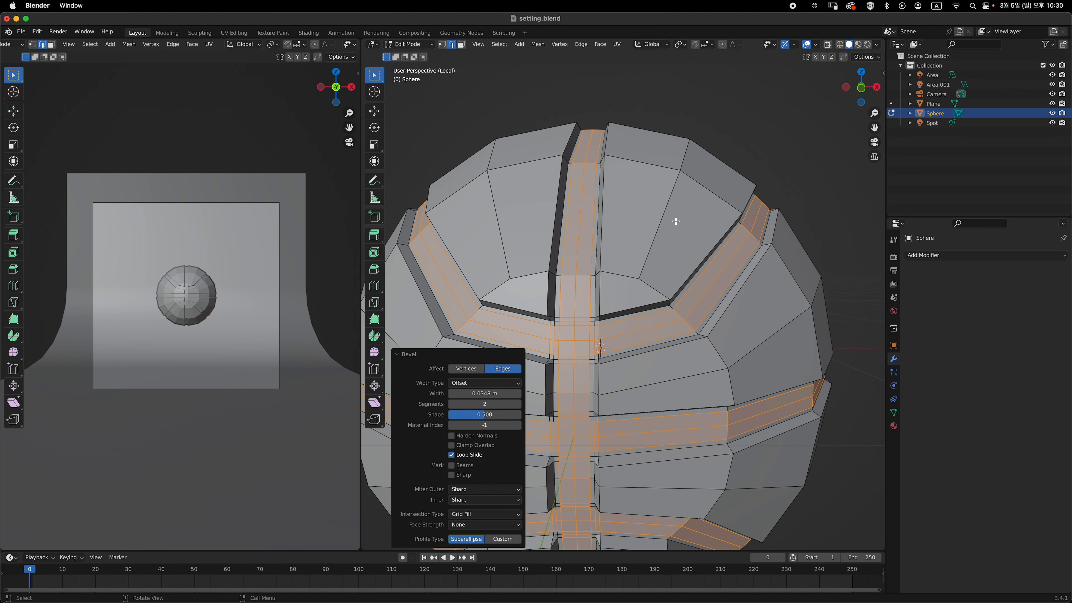
# Push the bevelled groove floors further inward with Shrink/Fatten at an offset of about -0.01 m
pyautogui.hotkey('alt', 's')
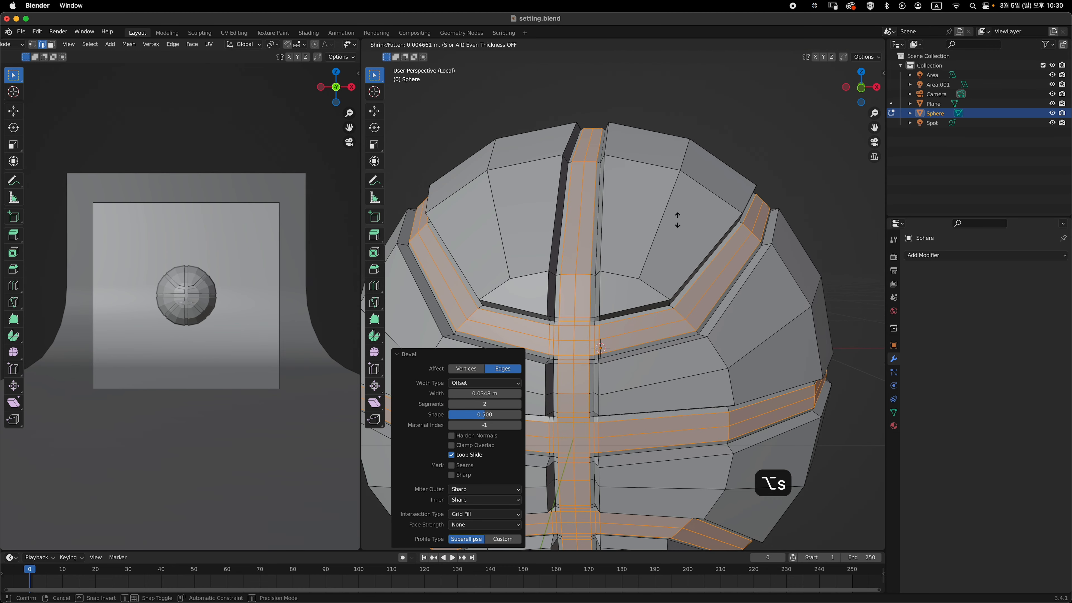
pyautogui.click(673, 234)
pyautogui.scroll(-4, 673, 235)
pyautogui.moveTo(673, 234); pyautogui.dragTo(646, 217, button='middle')
pyautogui.keyDown('alt'); pyautogui.moveTo(675, 281); pyautogui.dragTo(652, 241, button='middle'); pyautogui.keyUp('alt')
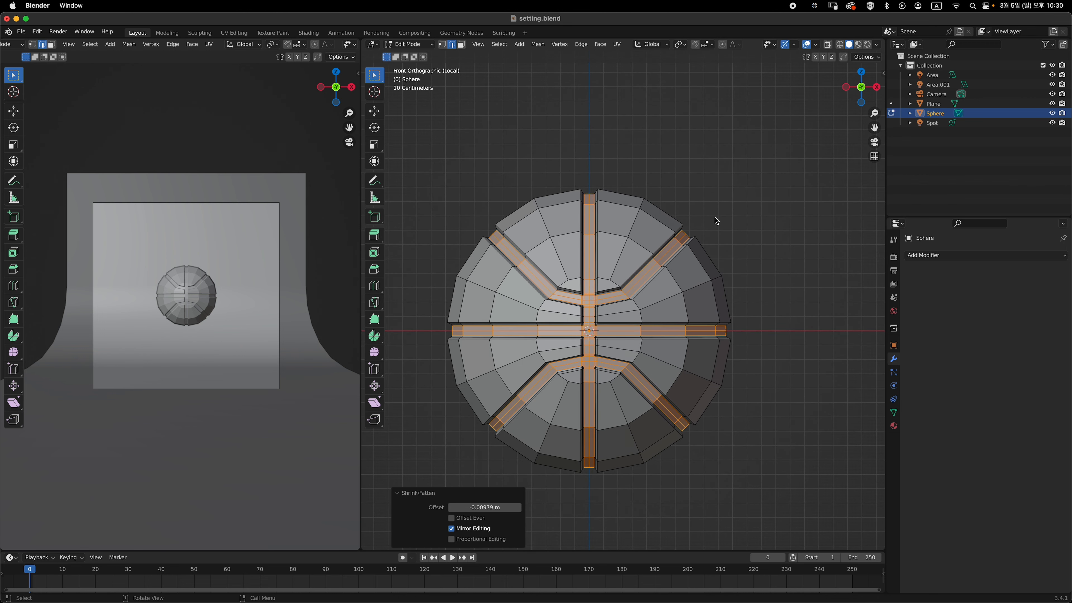
# Return to Object Mode and add a level 2 Subdivision modifier to the grooved sphere
pyautogui.press('Tab')
pyautogui.keyDown('shift'); pyautogui.scroll(-2, 706, 273); pyautogui.keyUp('shift')
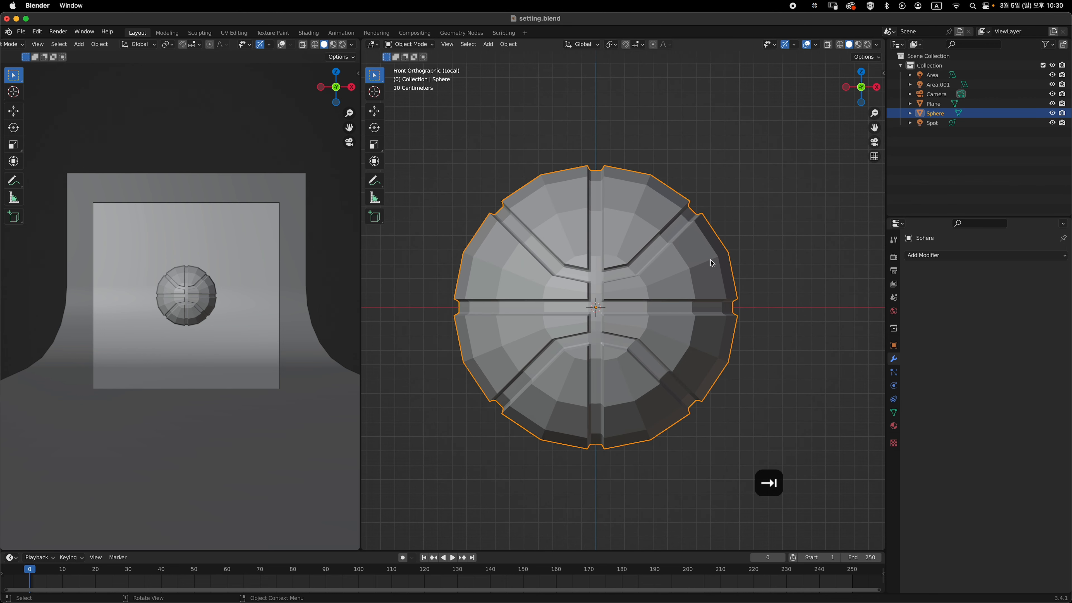
pyautogui.press('super+2')
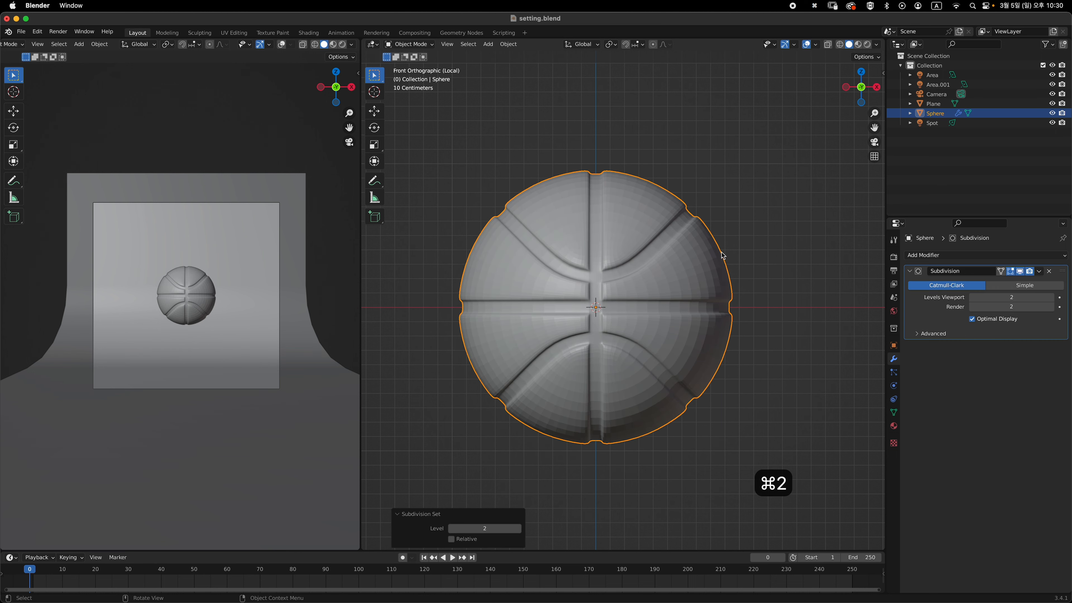
pyautogui.moveTo(817, 299); pyautogui.dragTo(693, 260, button='middle')
pyautogui.press('`')
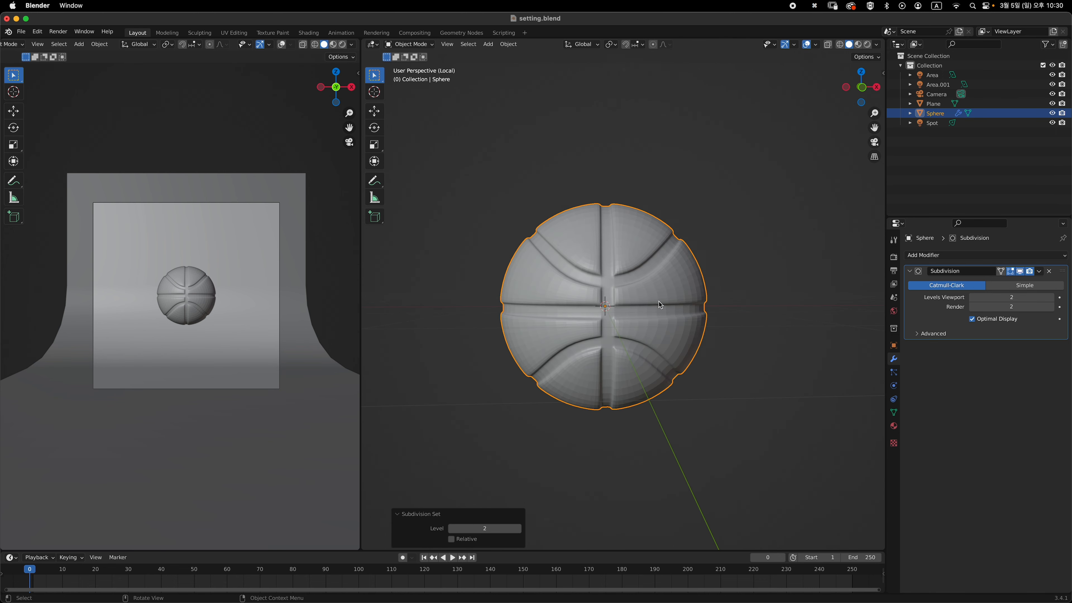
# Apply Shade Auto Smooth at 30° to the grooved sphere
pyautogui.scroll(-4, 670, 218)
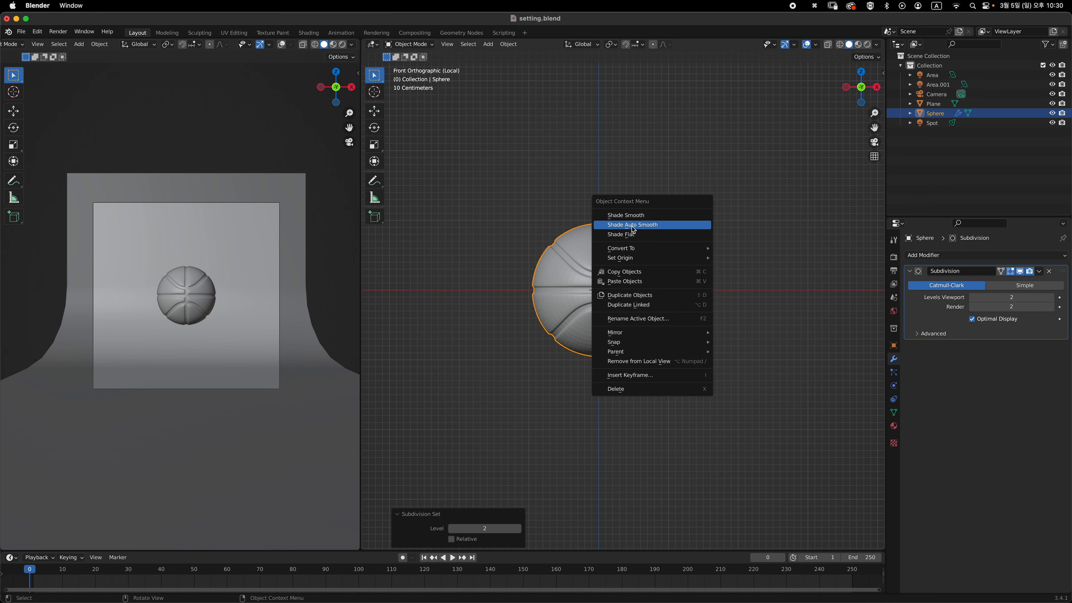
pyautogui.click(673, 229)
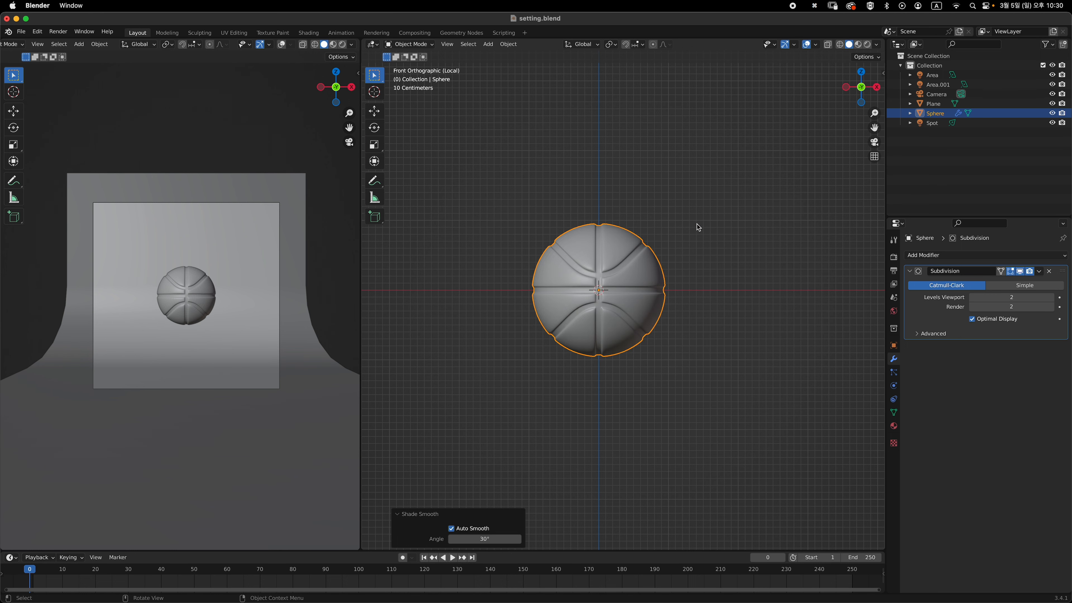
pyautogui.scroll(-2, 679, 289)
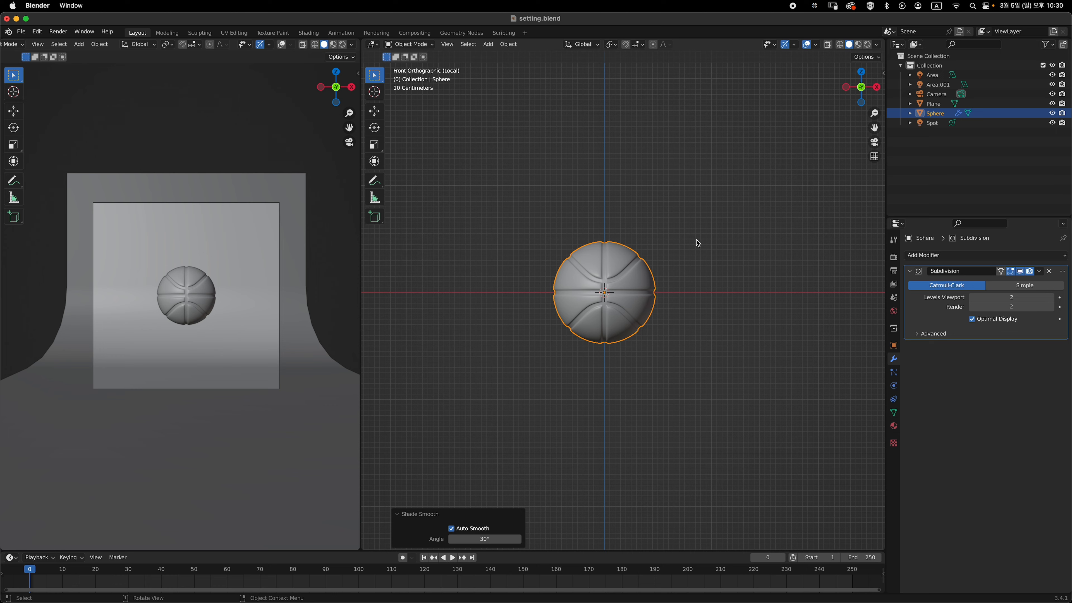
# Leave local view and move the sphere about -12.4 m along Y, past the camera and clear of the scene
pyautogui.press('/')
pyautogui.scroll(-3, 692, 242)
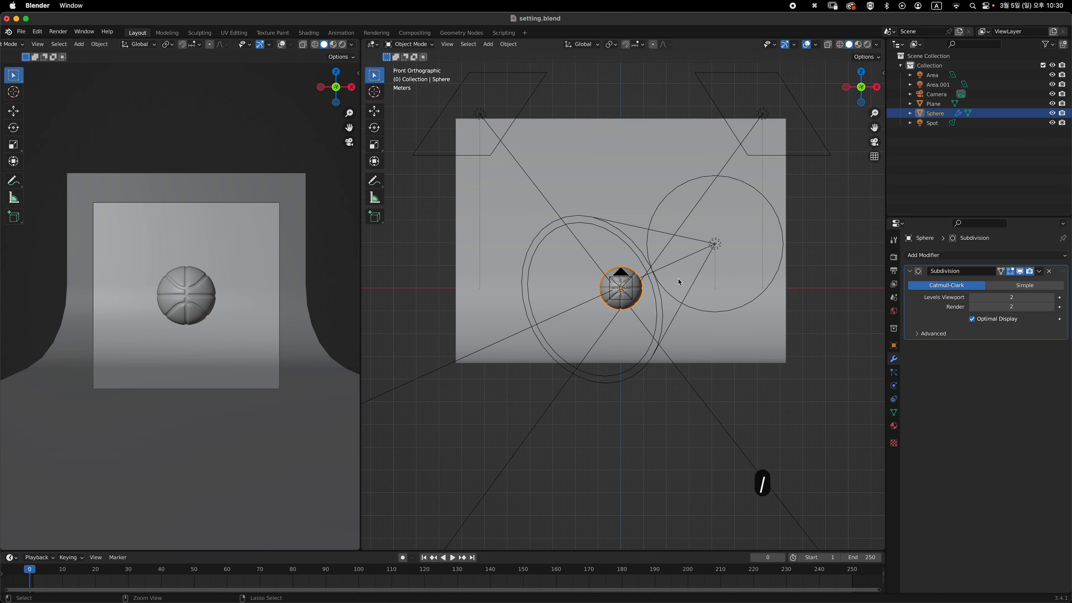
pyautogui.press('`')
pyautogui.press('g')
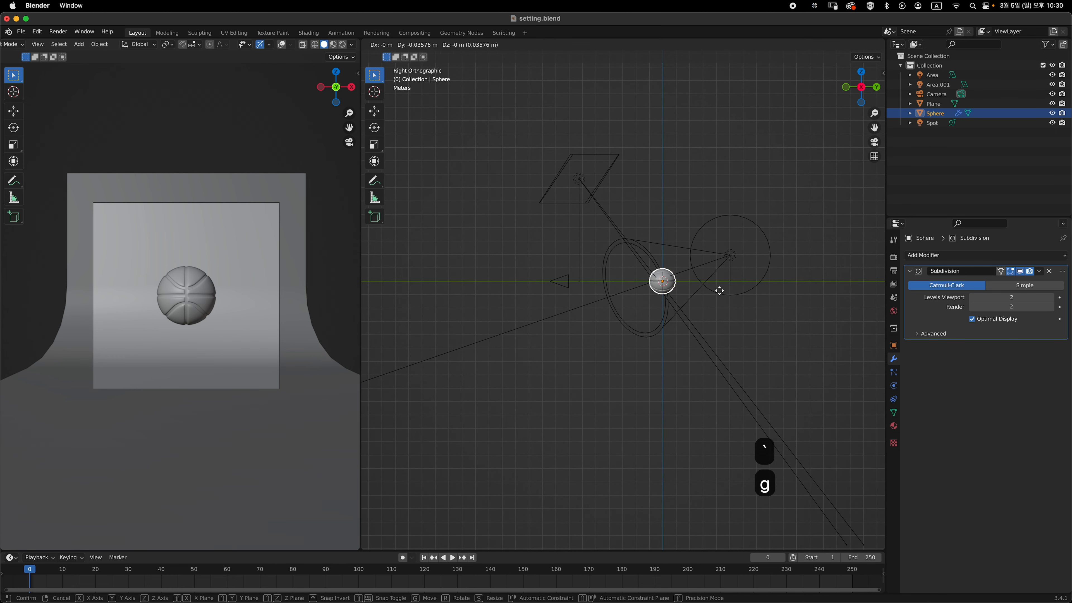
pyautogui.press('y')
pyautogui.click(572, 280)
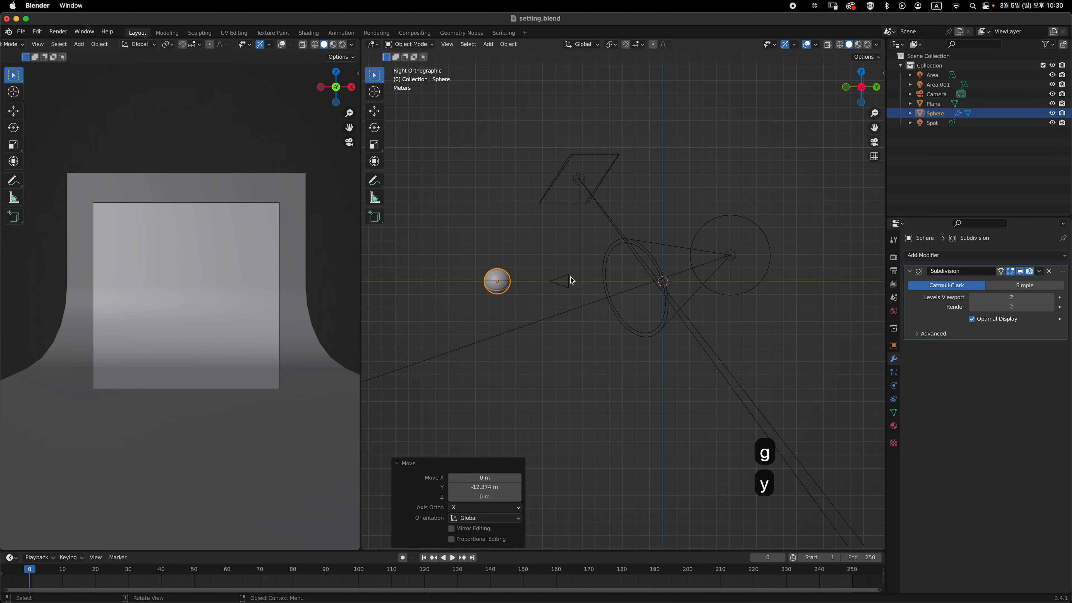
pyautogui.keyDown('alt'); pyautogui.moveTo(571, 280); pyautogui.dragTo(678, 272, button='middle'); pyautogui.keyUp('alt')
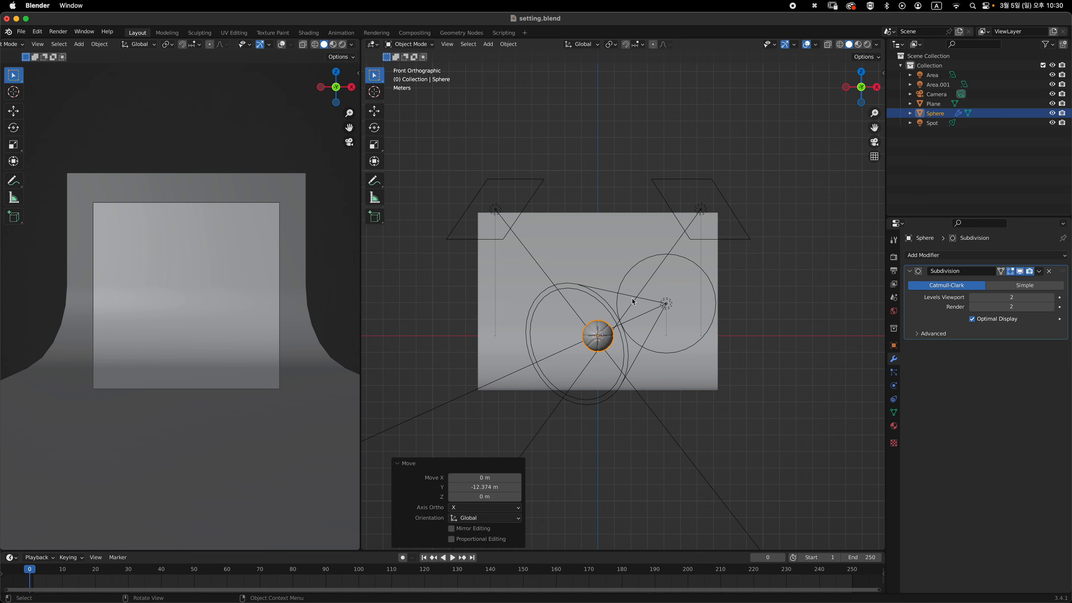
# Add a Bezier curve with a 1 m radius at the world origin and isolate it in a front local view
pyautogui.scroll(1, 626, 286)
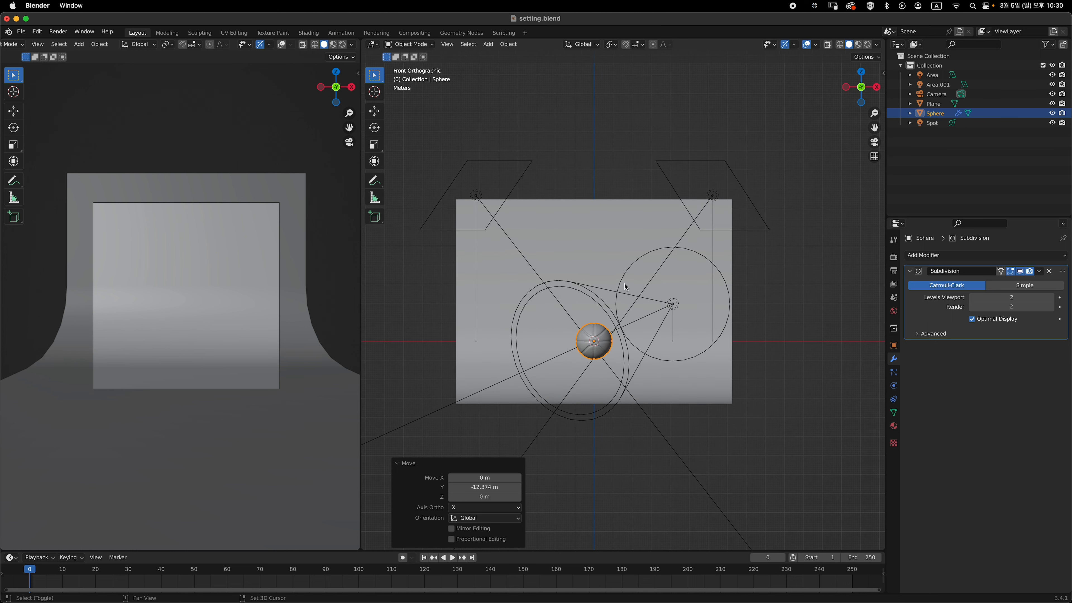
pyautogui.hotkey('shift', 'a')
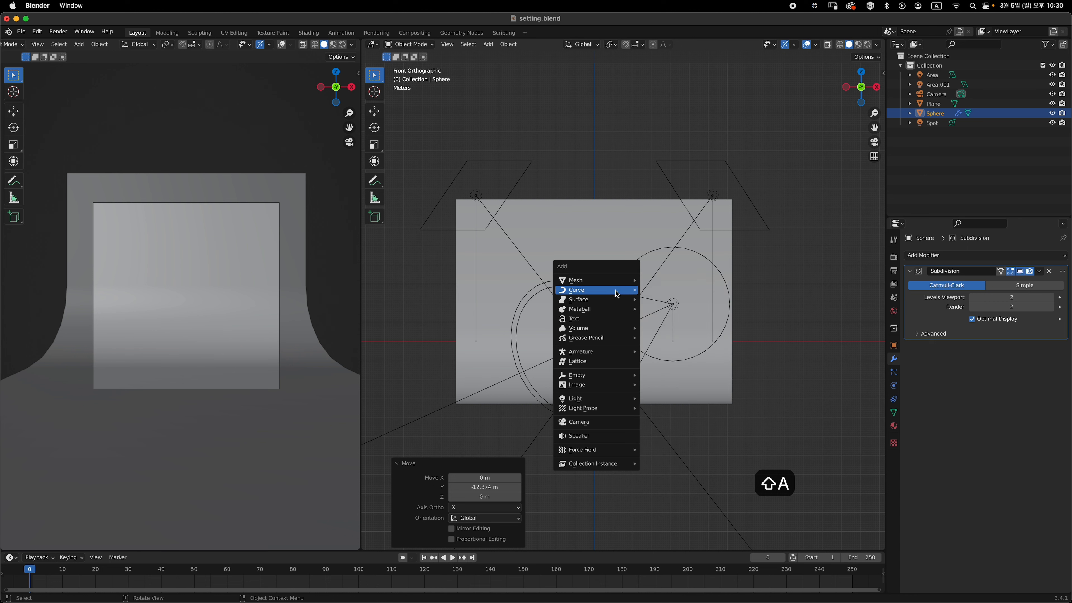
pyautogui.moveTo(619, 294)
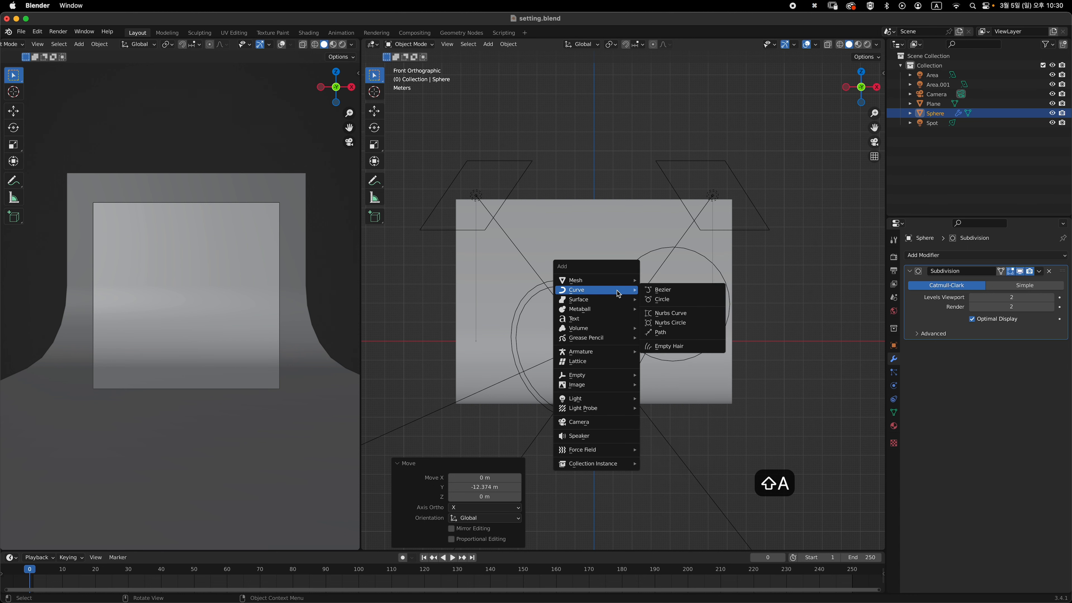
pyautogui.click(673, 292)
pyautogui.moveTo(671, 308); pyautogui.dragTo(626, 344, button='middle')
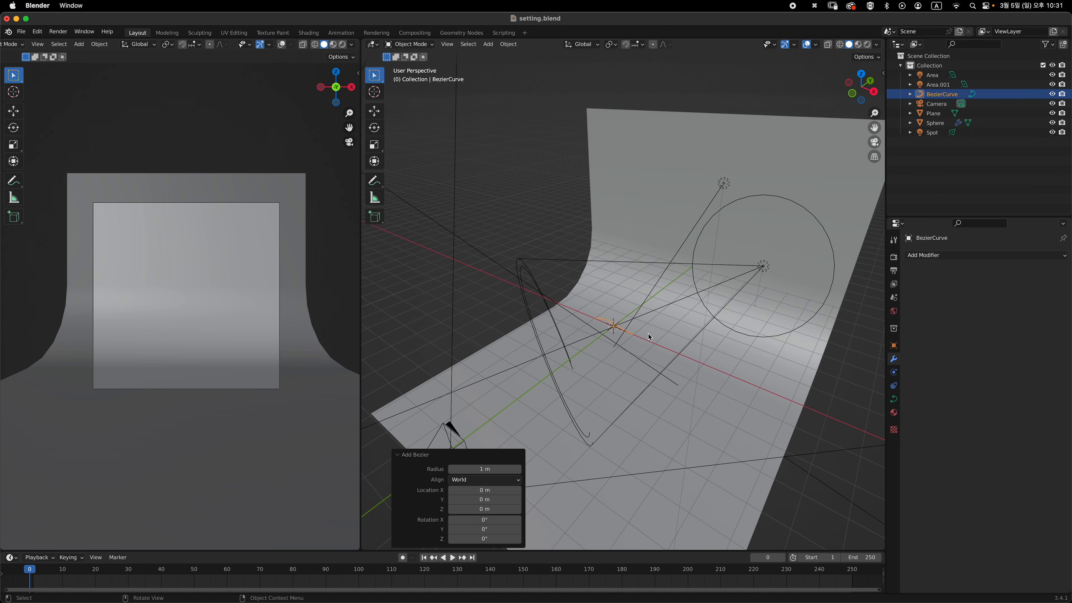
pyautogui.press('/')
pyautogui.press('`')
pyautogui.click(614, 236)
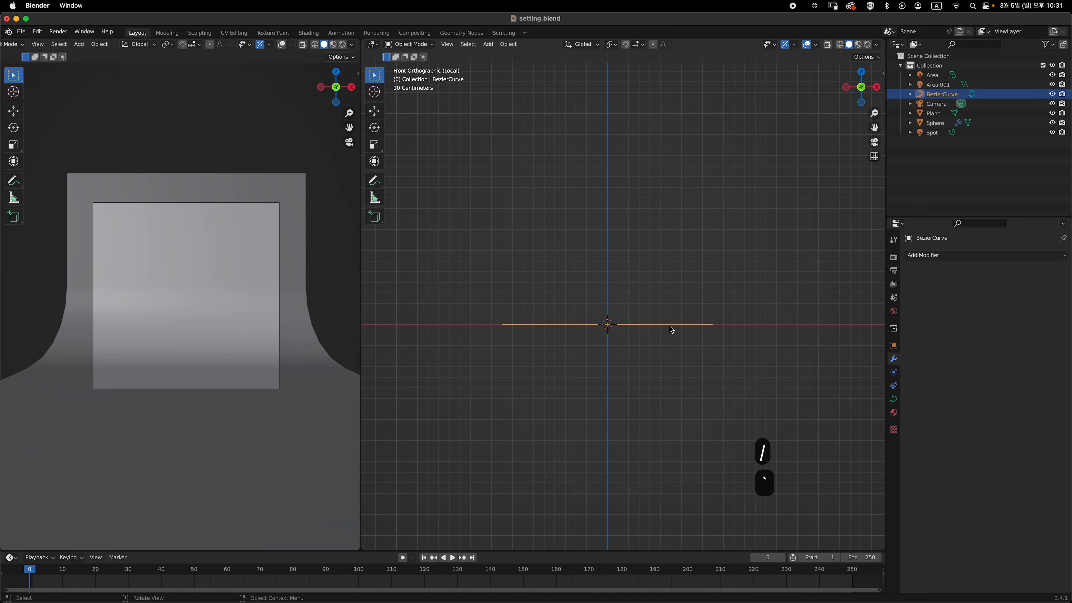
# Rotate the Bezier curve 90° about the X axis so that it faces the front view
pyautogui.keyDown('shift'); pyautogui.moveTo(693, 305); pyautogui.dragTo(675, 337, button='middle'); pyautogui.keyUp('shift')
pyautogui.keyDown('ctrl'); pyautogui.moveTo(712, 279); pyautogui.dragTo(713, 322, button='middle'); pyautogui.keyUp('ctrl')
pyautogui.moveTo(712, 323); pyautogui.dragTo(704, 379, button='middle')
pyautogui.press('`')
pyautogui.click(693, 303)
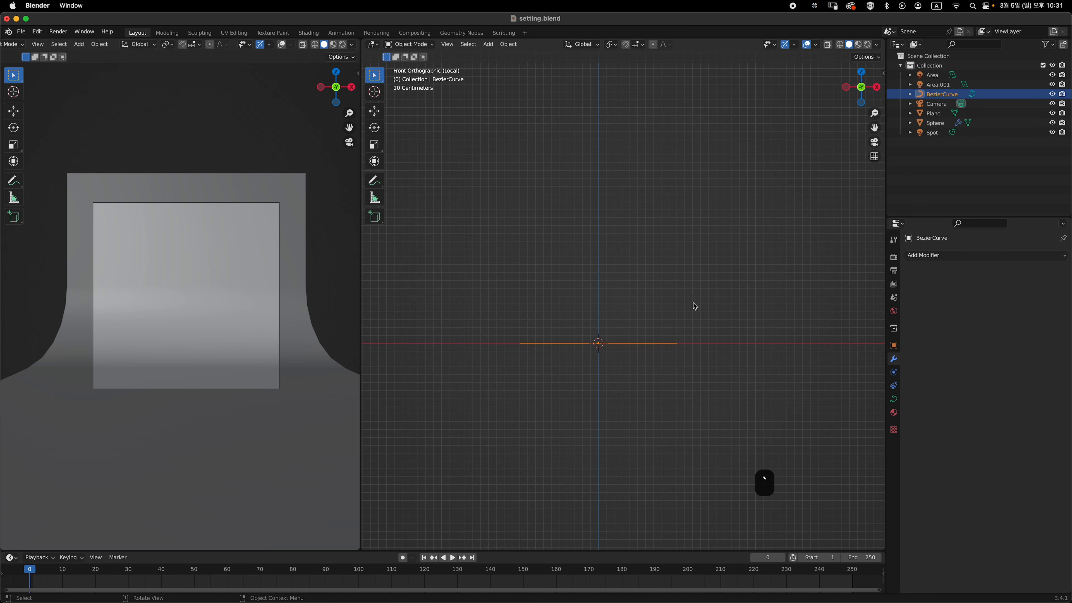
pyautogui.press('r')
pyautogui.press('x')
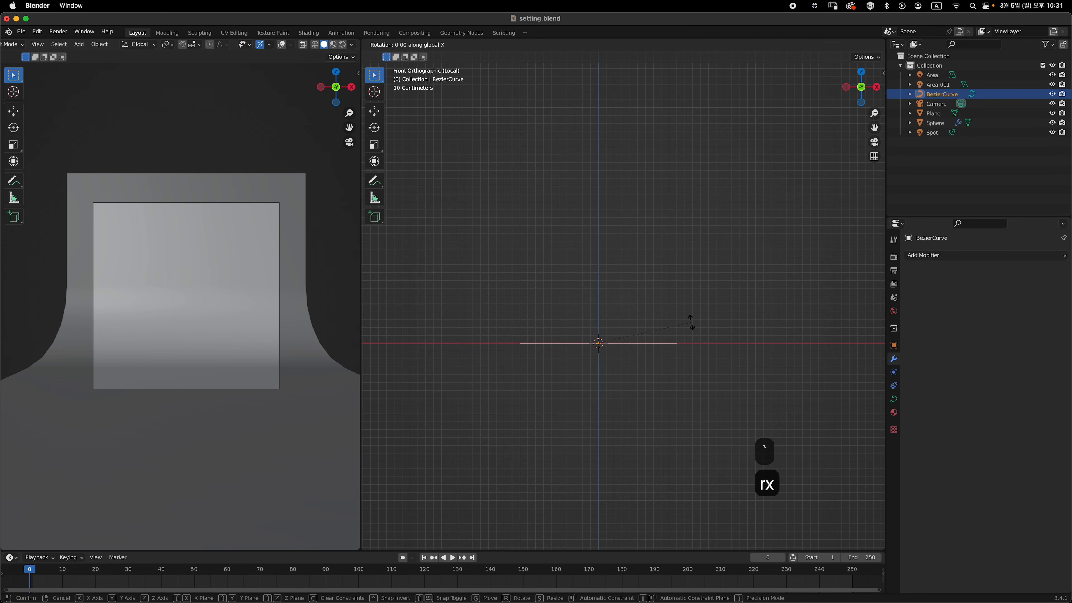
pyautogui.press('9')
pyautogui.press('0')
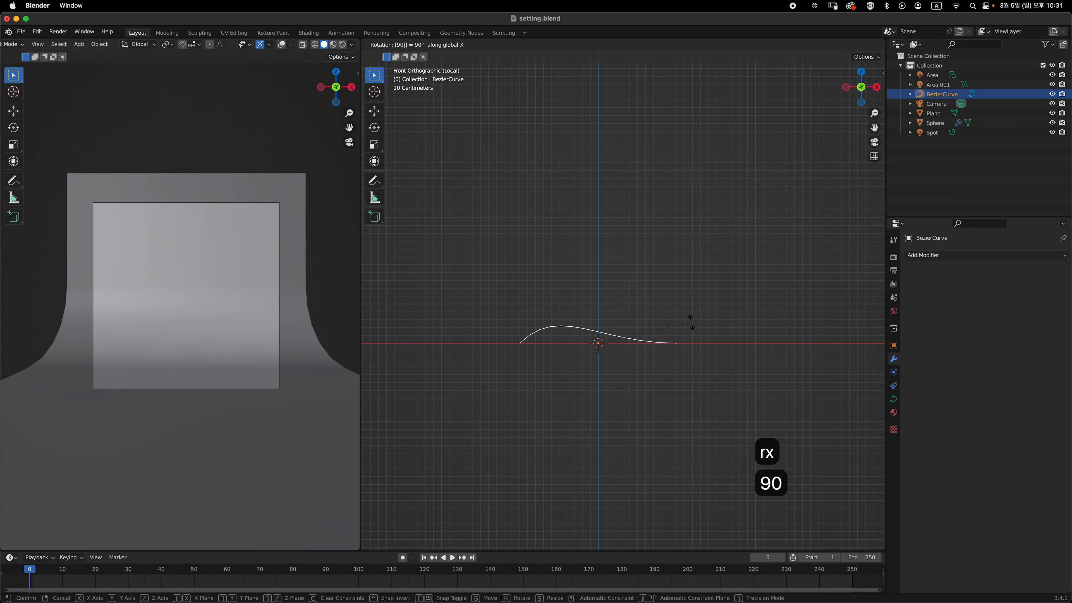
pyautogui.press('Return')
pyautogui.keyDown('shift'); pyautogui.moveTo(616, 319); pyautogui.dragTo(602, 339, button='middle'); pyautogui.keyUp('shift')
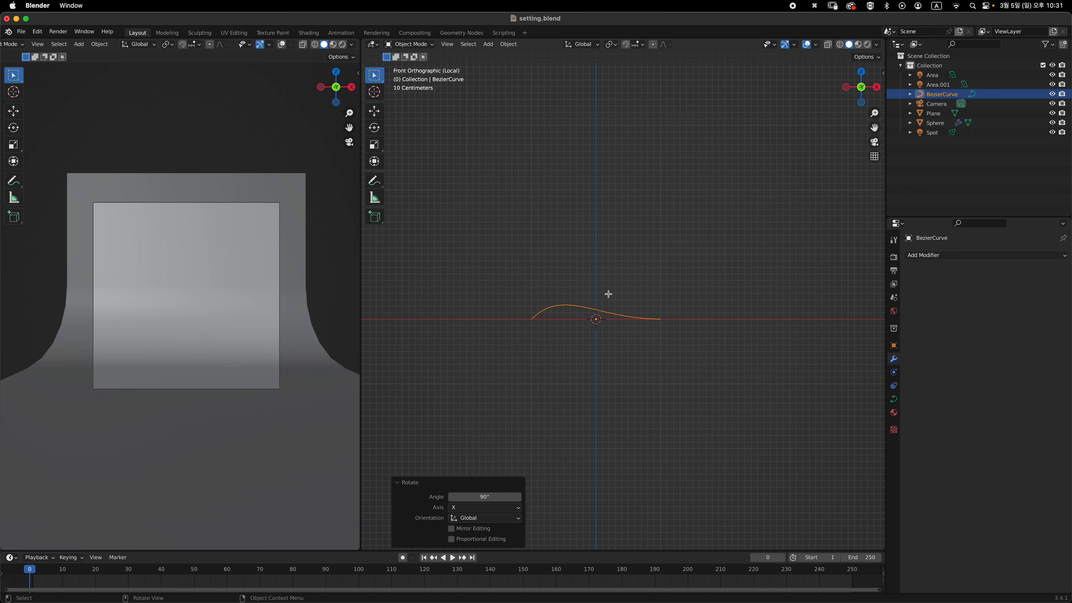
# In Edit Mode, move the curve's left end point about 1.1 m in X and 2 m in Z, and rotate its handles
pyautogui.press('Tab')
pyautogui.keyDown('shift'); pyautogui.moveTo(608, 294); pyautogui.dragTo(550, 282, button='middle'); pyautogui.keyUp('shift')
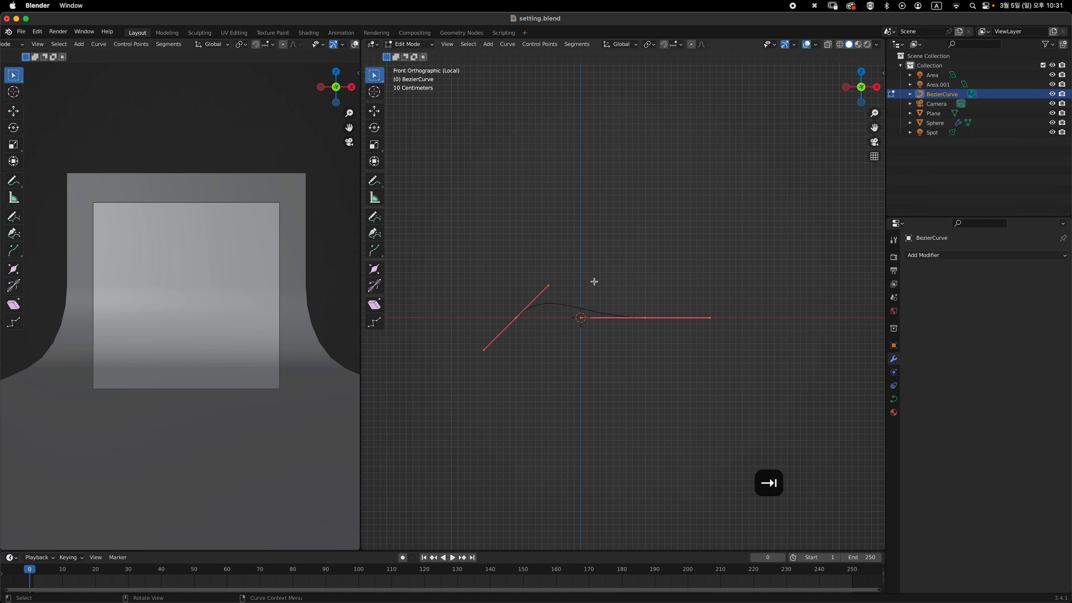
pyautogui.scroll(-1, 551, 276)
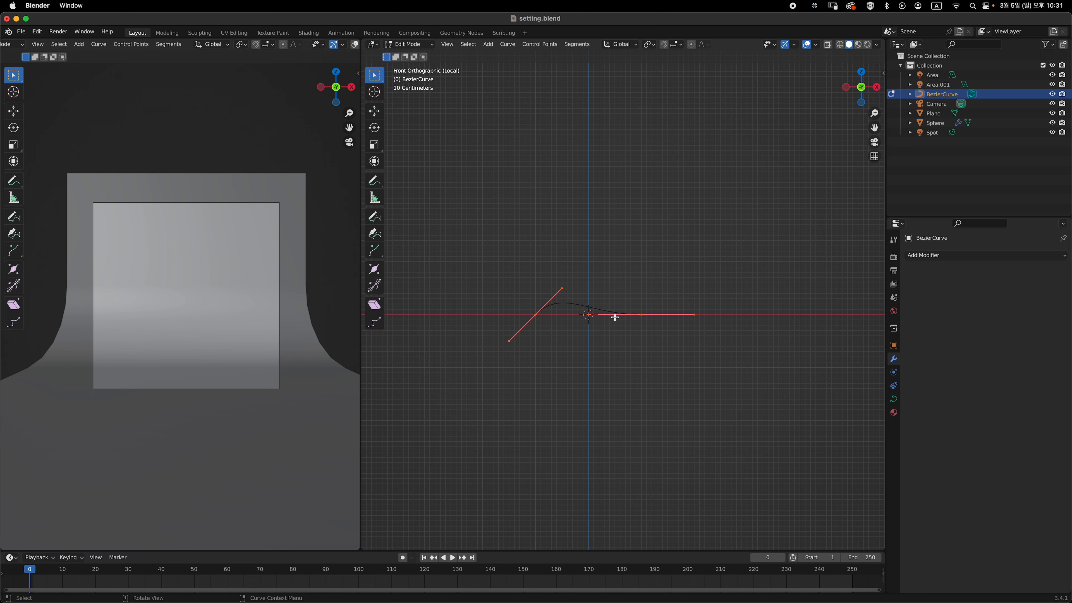
pyautogui.keyDown('shift'); pyautogui.moveTo(587, 320); pyautogui.dragTo(590, 335, button='middle'); pyautogui.keyUp('shift')
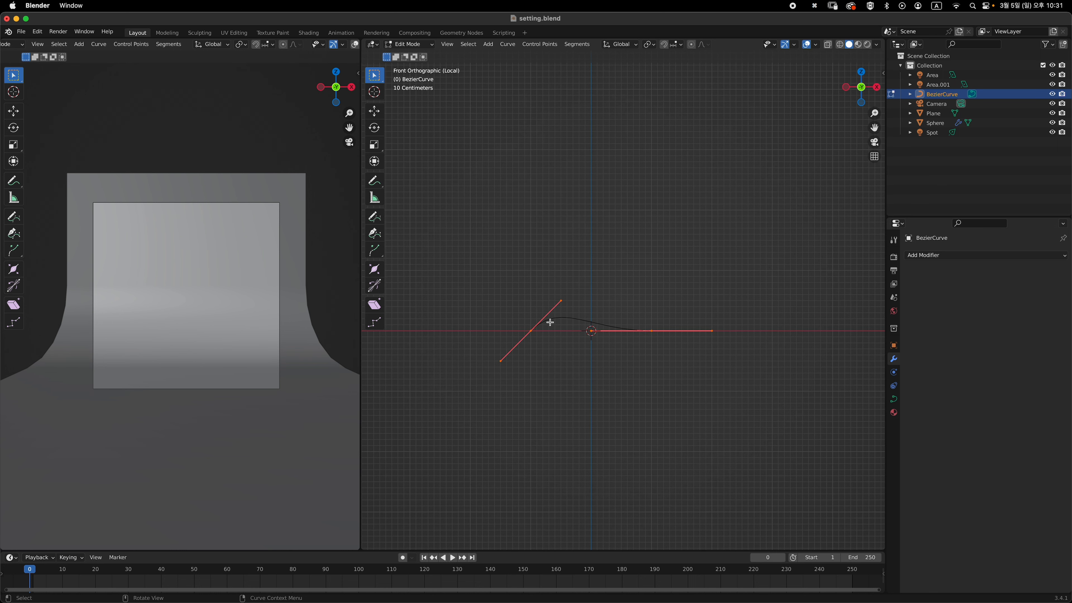
pyautogui.click(531, 332)
pyautogui.keyDown('shift'); pyautogui.moveTo(627, 359); pyautogui.dragTo(624, 291, button='middle'); pyautogui.keyUp('shift')
pyautogui.keyDown('shift'); pyautogui.moveTo(623, 291); pyautogui.dragTo(621, 372, button='middle'); pyautogui.keyUp('shift')
pyautogui.press('g')
pyautogui.click(603, 317)
pyautogui.press('r')
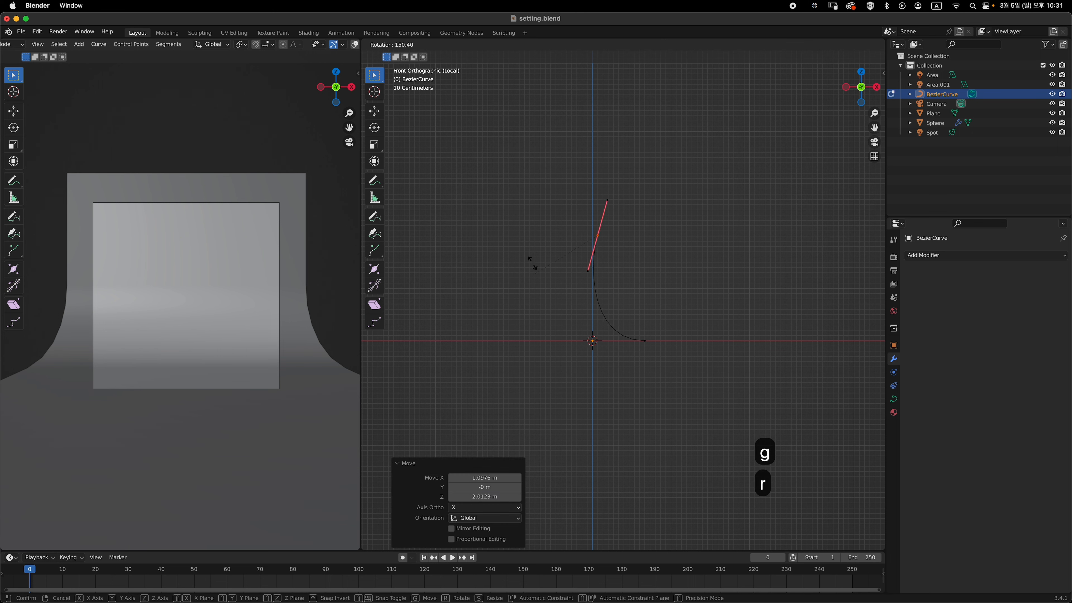
pyautogui.click(553, 351)
# Place the curve's other end point below the top point, left of the vertical axis, with its handles upright
pyautogui.press('s')
pyautogui.click(600, 282)
pyautogui.press('g')
pyautogui.click(592, 296)
pyautogui.keyDown('ctrl'); pyautogui.moveTo(591, 314); pyautogui.dragTo(587, 294, button='middle'); pyautogui.keyUp('ctrl')
pyautogui.press('g')
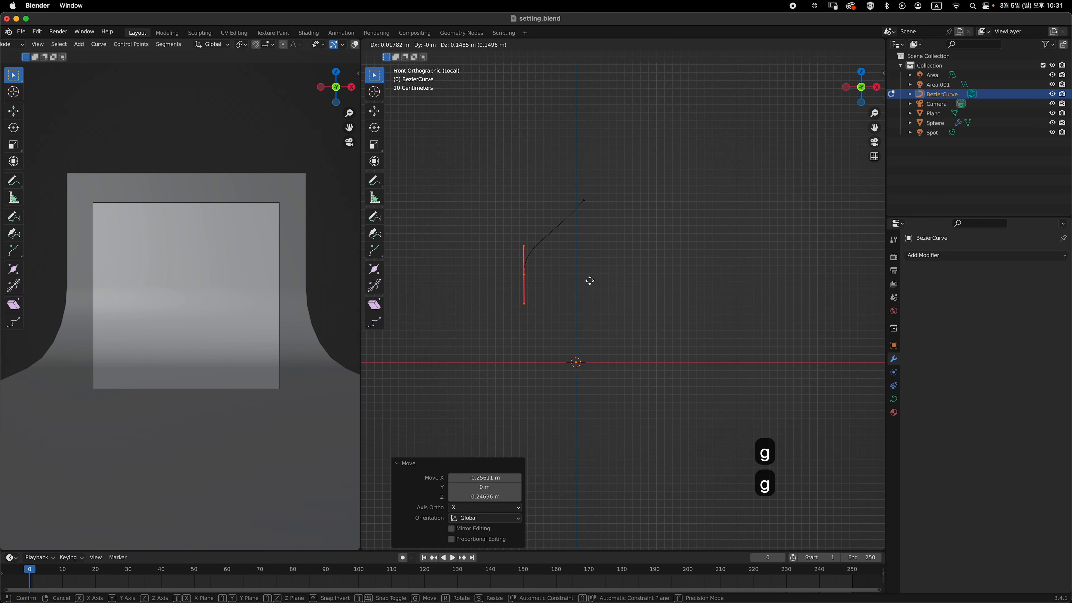
pyautogui.click(588, 278)
# Extend the curve to a third control point just right of the origin, with its handles upright
pyautogui.click(661, 328)
pyautogui.press('g')
pyautogui.click(665, 341)
pyautogui.press('r')
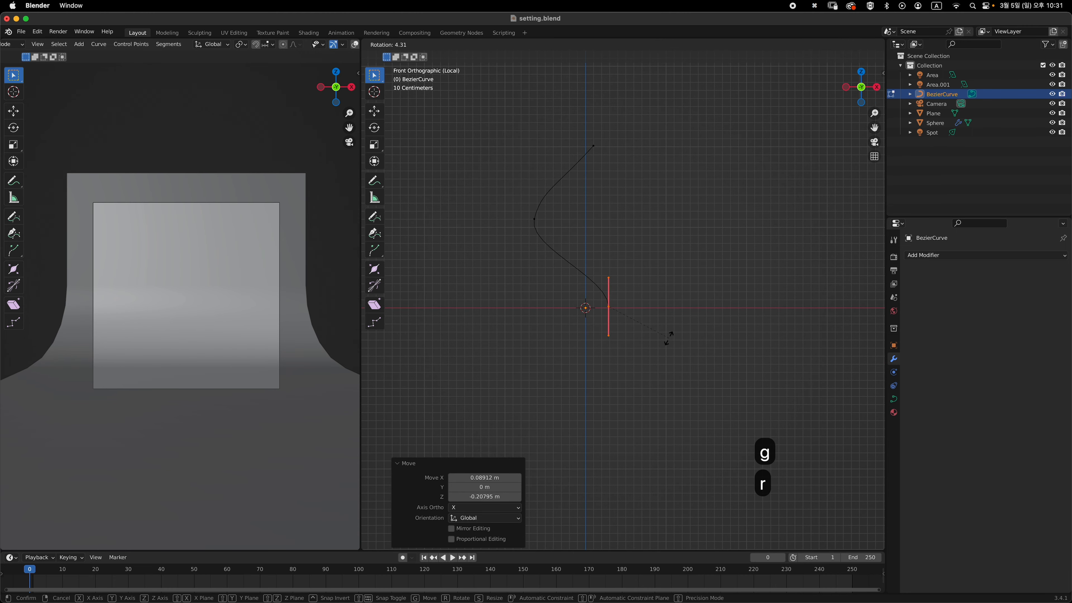
pyautogui.click(668, 340)
# Extrude three more control points down the curve, about 1 m apart in height, alternating left, right and left of the vertical axis
pyautogui.keyDown('shift'); pyautogui.moveTo(644, 379); pyautogui.dragTo(658, 322, button='middle'); pyautogui.keyUp('shift')
pyautogui.press('e')
pyautogui.click(590, 400)
pyautogui.keyDown('shift'); pyautogui.moveTo(589, 400); pyautogui.dragTo(593, 348, button='middle'); pyautogui.keyUp('shift')
pyautogui.press('e')
pyautogui.click(653, 383)
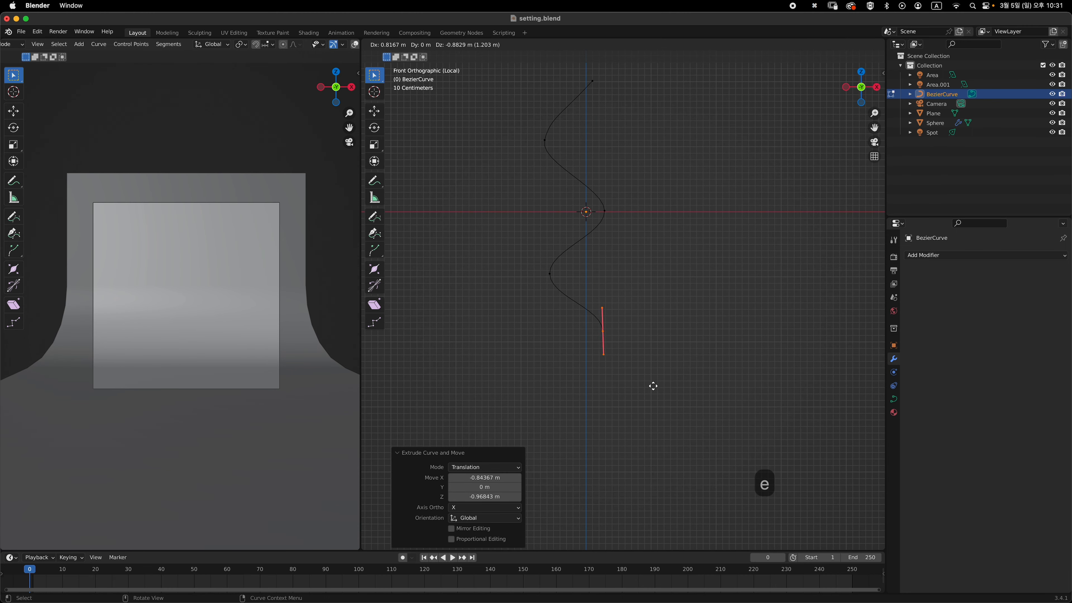
pyautogui.keyDown('shift'); pyautogui.moveTo(654, 383); pyautogui.dragTo(657, 348, button='middle'); pyautogui.keyUp('shift')
pyautogui.press('e')
pyautogui.click(616, 398)
# Extrude a final control point at the bottom right of the wave and rotate its handles about -88.6° to horizontal
pyautogui.press('e')
pyautogui.click(672, 440)
pyautogui.press('r')
pyautogui.click(723, 232)
pyautogui.keyDown('shift'); pyautogui.moveTo(705, 222); pyautogui.dragTo(673, 280, button='middle'); pyautogui.keyUp('shift')
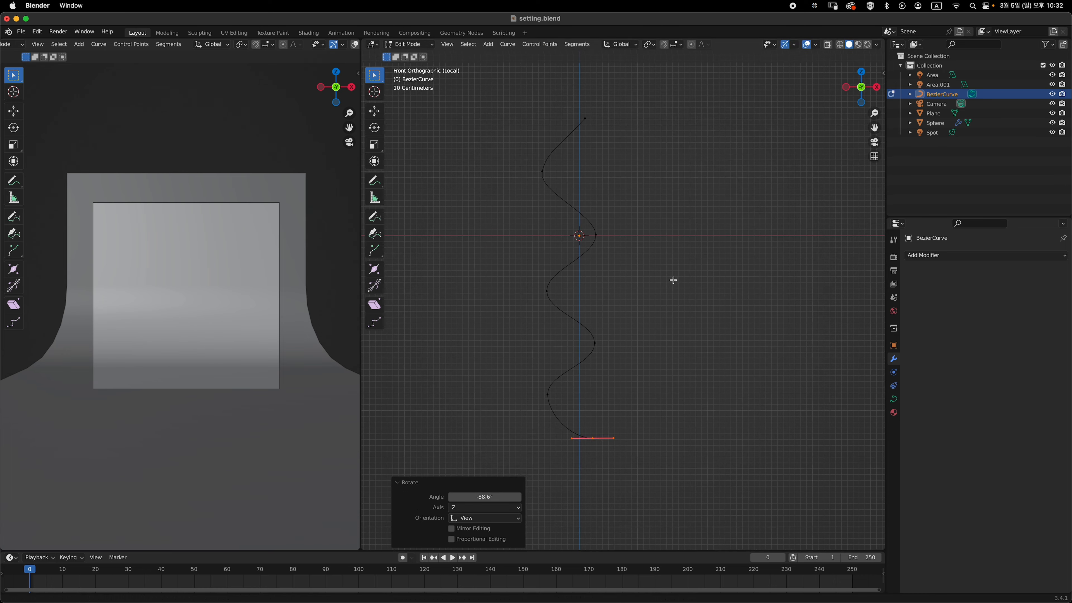
# Move the bottom end point down along Z and rotate the handles of the lowest left bend
pyautogui.press('g')
pyautogui.press('z')
pyautogui.click(646, 416)
pyautogui.click(579, 396)
pyautogui.press('r')
pyautogui.click(617, 391)
# Scale the handles of the bottom end point to about 0.627
pyautogui.moveTo(584, 436); pyautogui.dragTo(650, 474)
pyautogui.press('s')
pyautogui.click(630, 463)
pyautogui.keyDown('shift'); pyautogui.moveTo(598, 104); pyautogui.dragTo(575, 184, button='middle'); pyautogui.keyUp('shift')
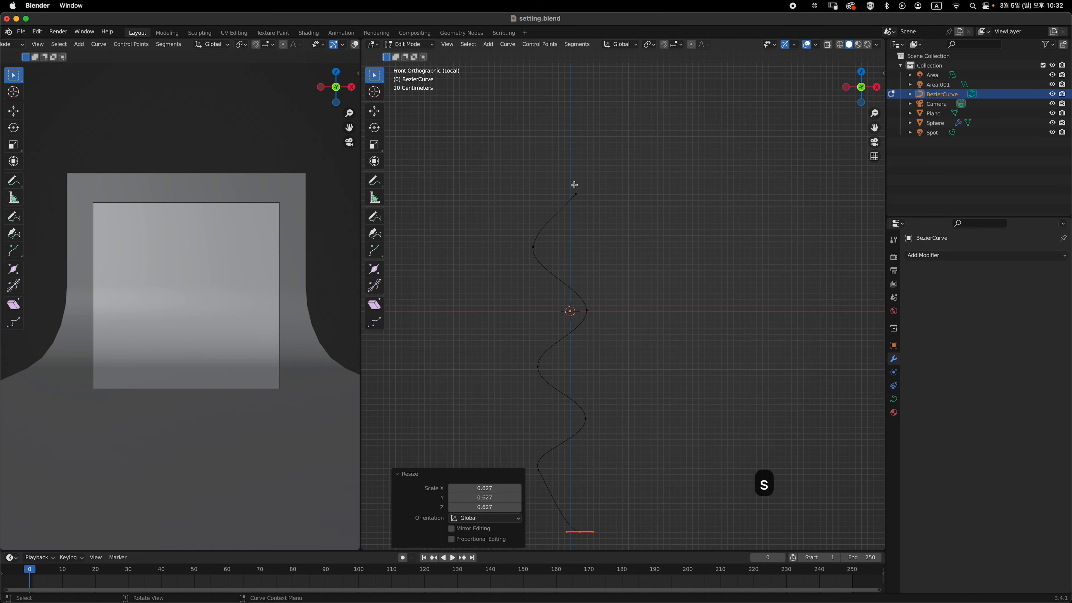
# Rotate the top end point's handles slightly and shift the left bend just below the origin a little outward along X
pyautogui.click(575, 186)
pyautogui.press('r')
pyautogui.click(642, 313)
pyautogui.keyDown('shift'); pyautogui.moveTo(628, 353); pyautogui.dragTo(630, 307, button='middle'); pyautogui.keyUp('shift')
pyautogui.press('g')
pyautogui.press('x')
pyautogui.click(627, 307)
# Turn the lowest left bend's handles to smooth the wave, and return to Object Mode
pyautogui.click(549, 364)
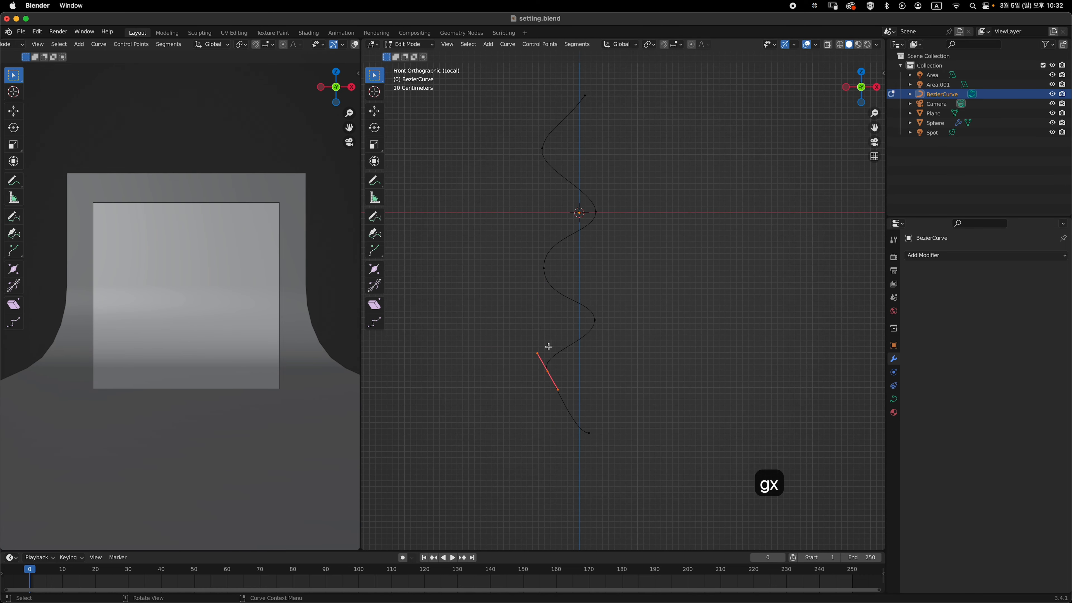
pyautogui.press('r')
pyautogui.click(642, 374)
pyautogui.press('Tab')
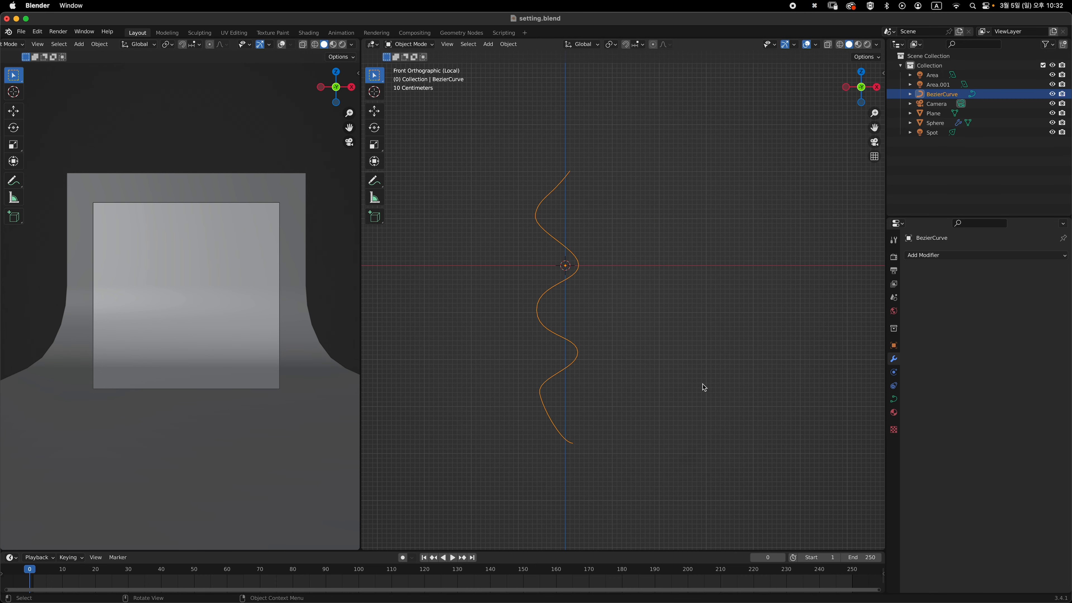
# Give the wavy curve a round bevel with a depth of 0.05 m in its geometry settings
pyautogui.click(895, 403)
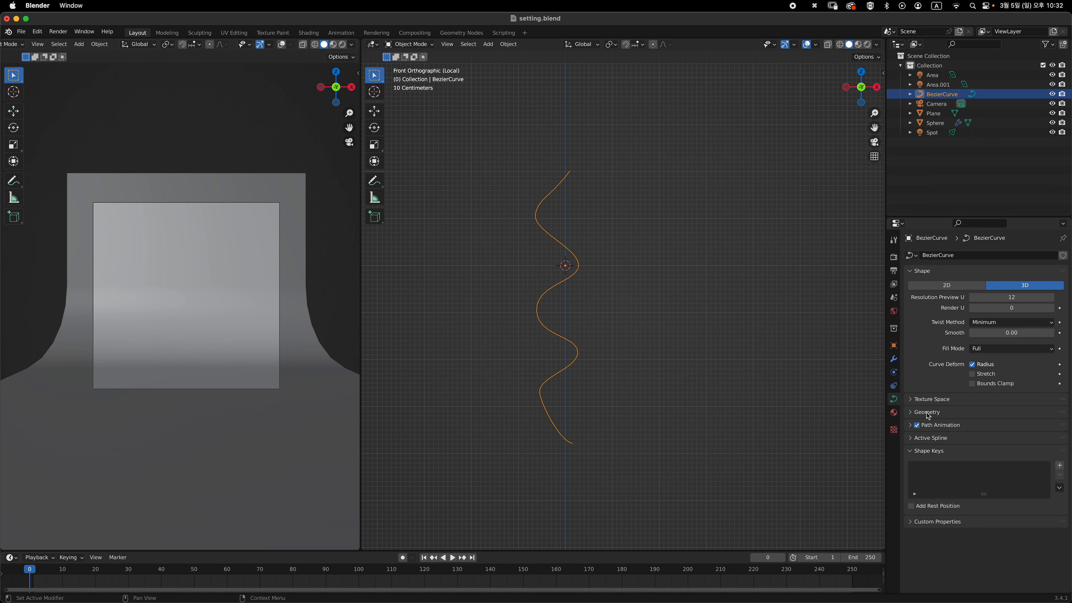
pyautogui.click(936, 415)
pyautogui.scroll(-4, 952, 418)
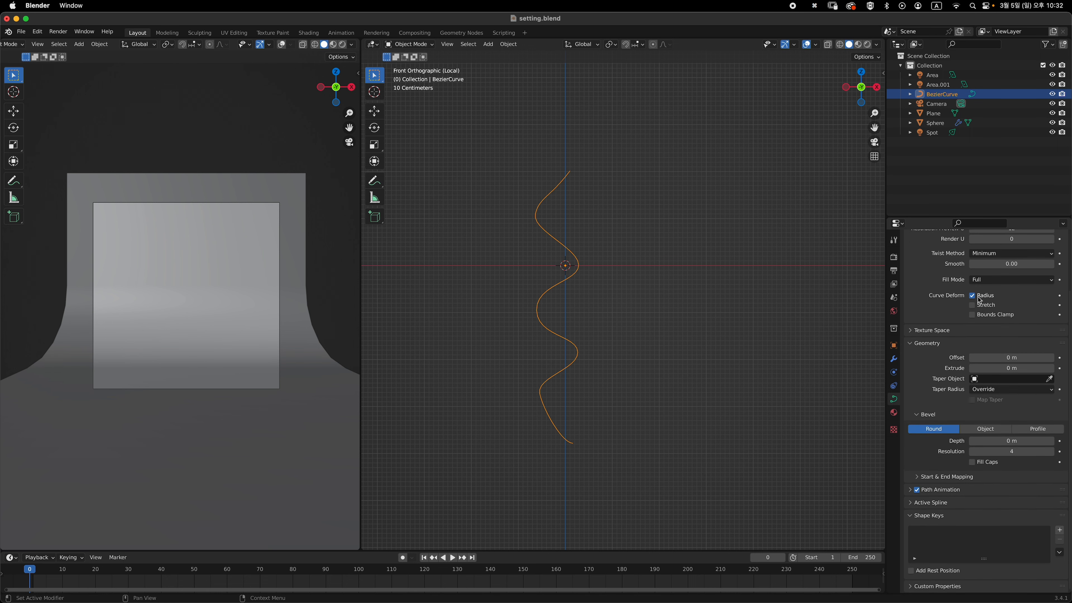
pyautogui.click(1025, 441)
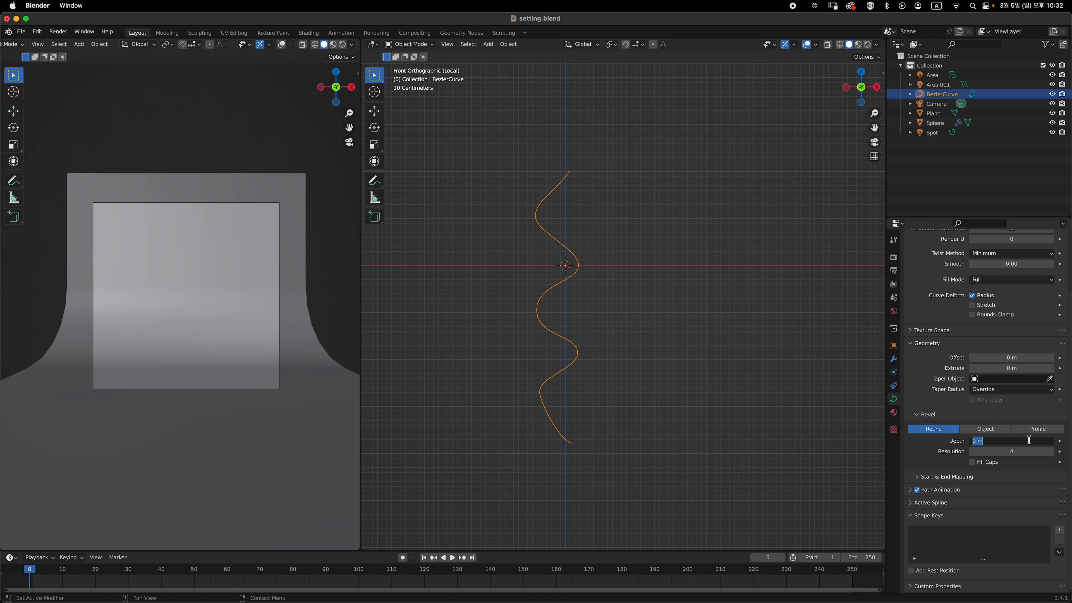
pyautogui.write('0.05')
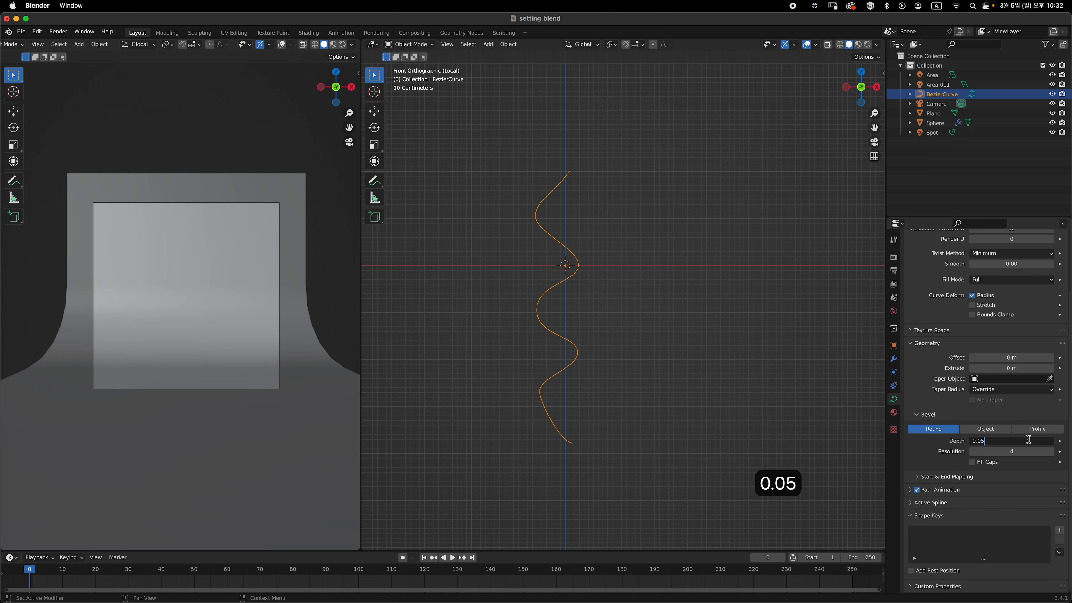
pyautogui.press('Return')
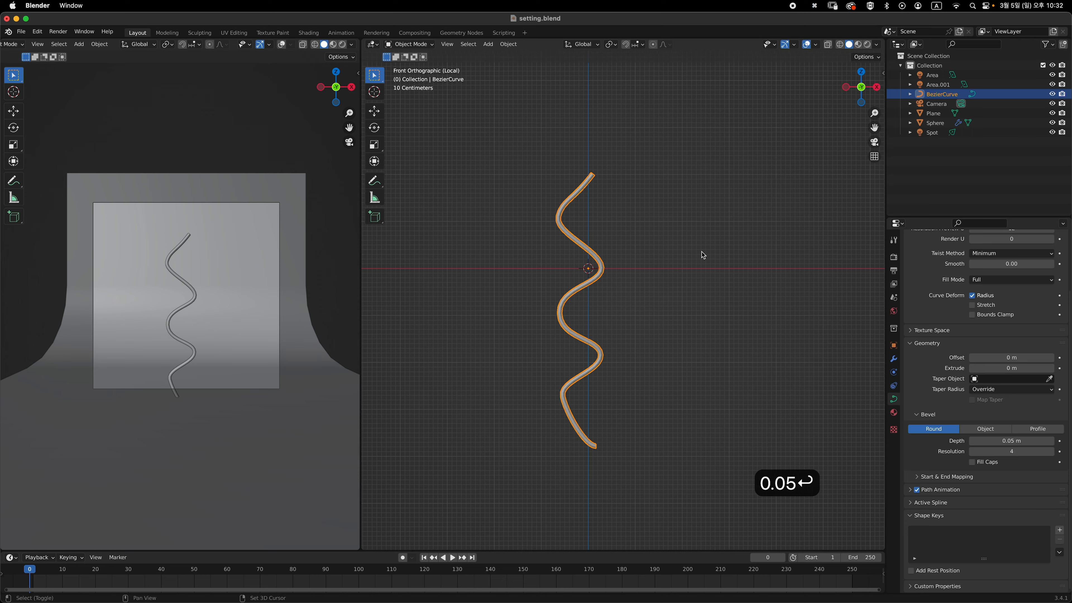
pyautogui.hscroll(-3, 699, 256)
pyautogui.scroll(2, 646, 234)
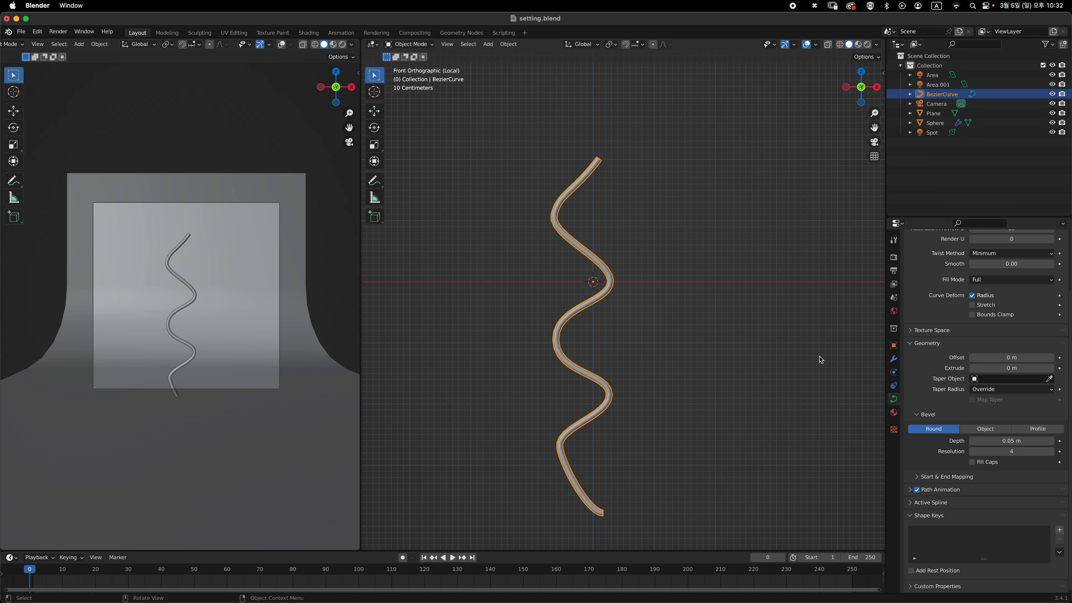
# Add a Mirror modifier to the wavy curve across the X axis with clipping enabled
pyautogui.click(895, 359)
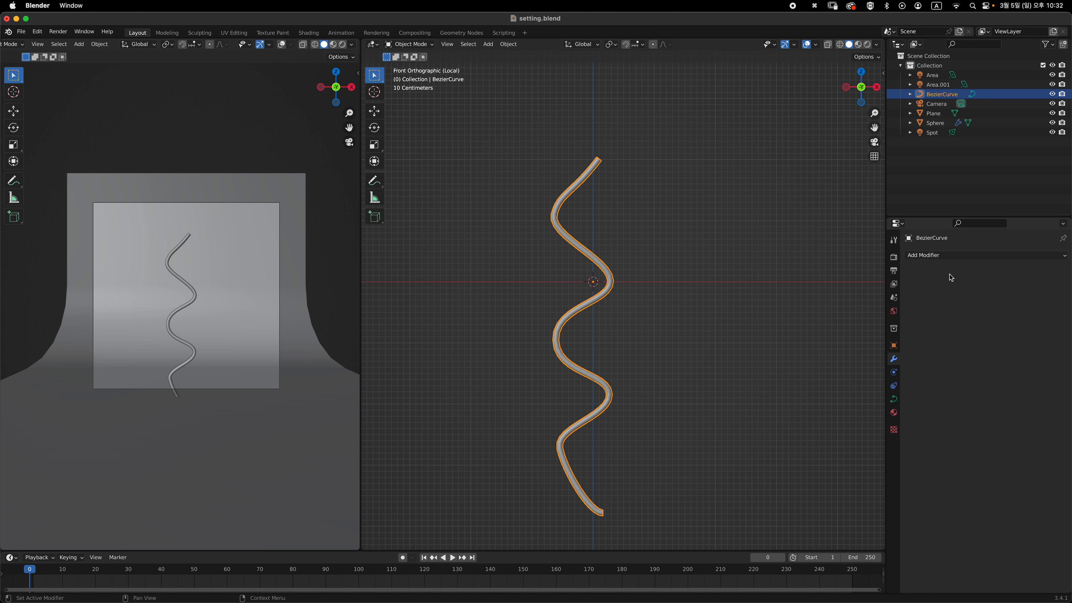
pyautogui.click(953, 255)
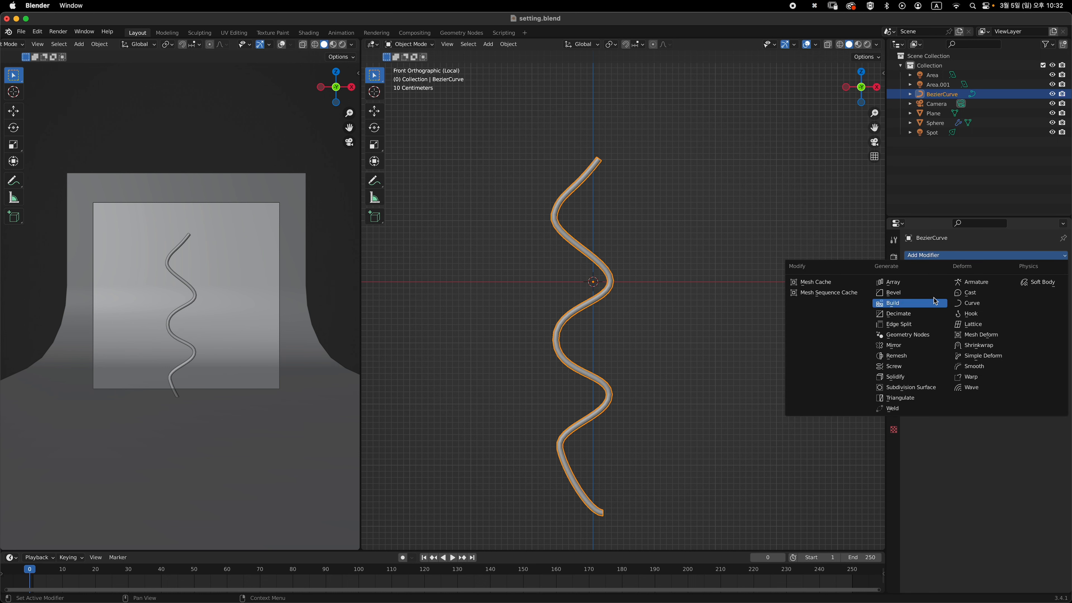
pyautogui.click(925, 345)
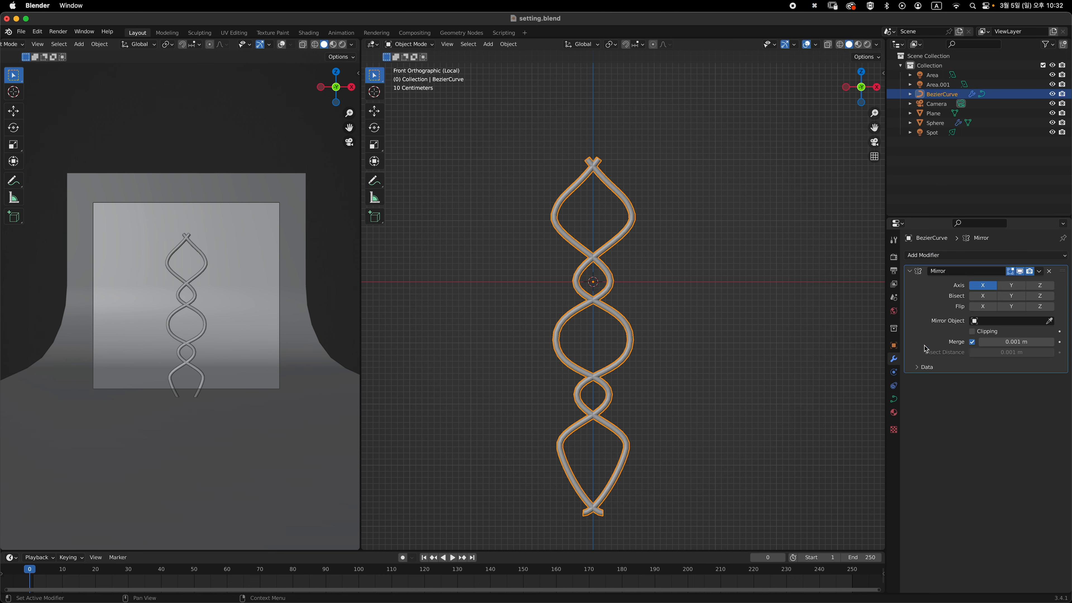
pyautogui.keyDown('shift'); pyautogui.hscroll(-3, 778, 319); pyautogui.keyUp('shift')
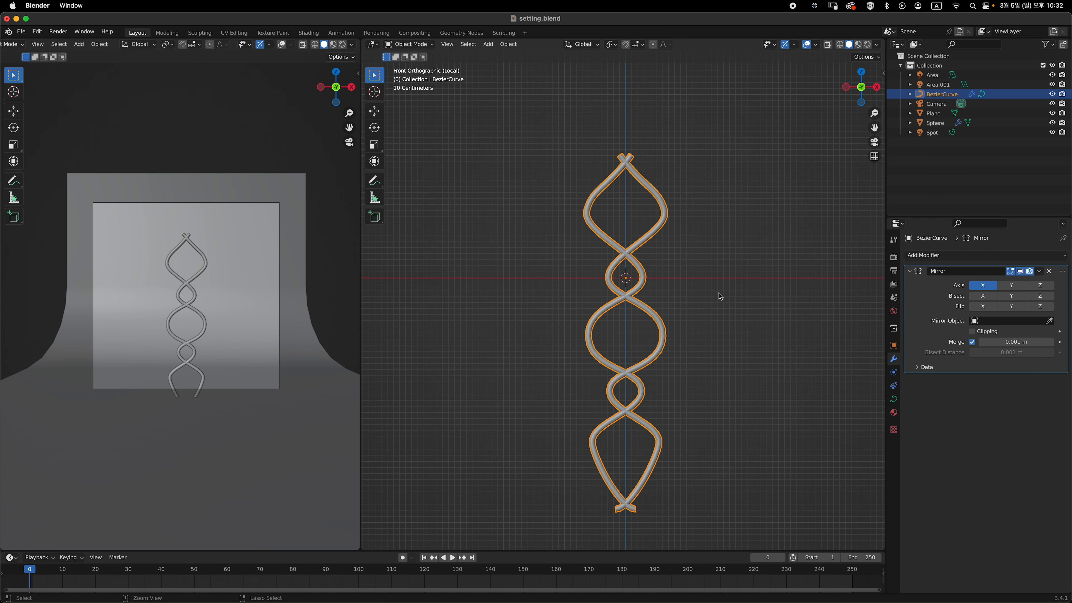
pyautogui.scroll(2, 719, 292)
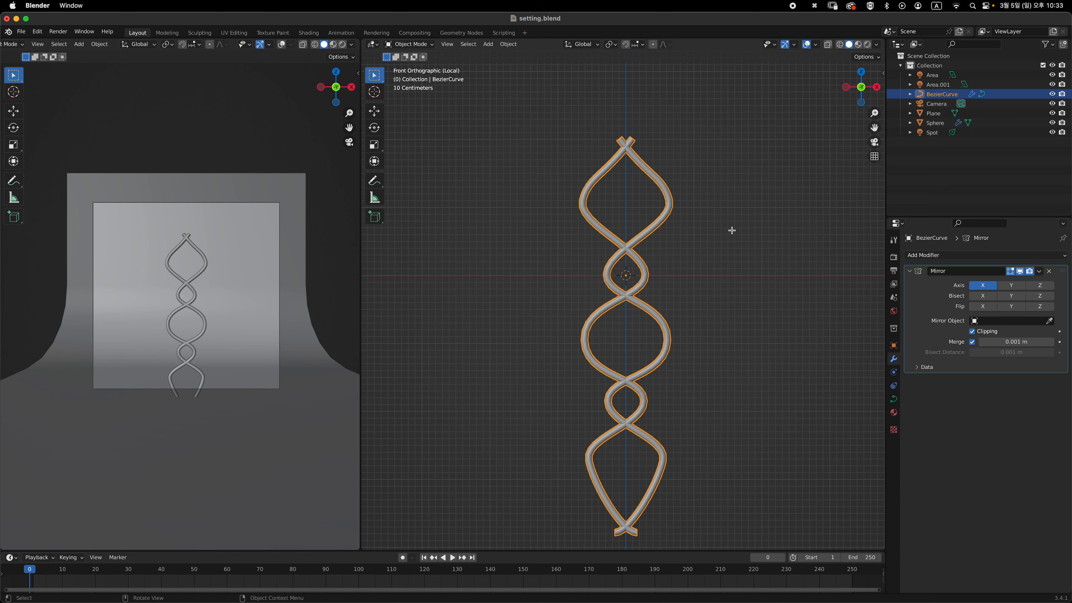
# In Edit Mode, shift all the curve's control points about -0.222 m along X so the mirrored ends join
pyautogui.press('Tab')
pyautogui.scroll(-2, 725, 232)
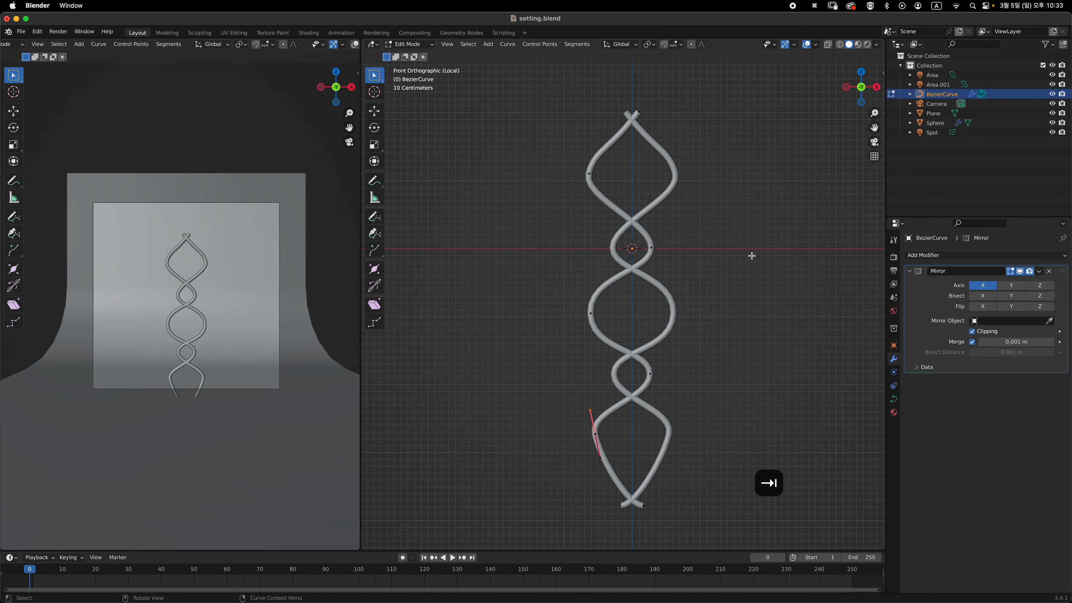
pyautogui.press('a')
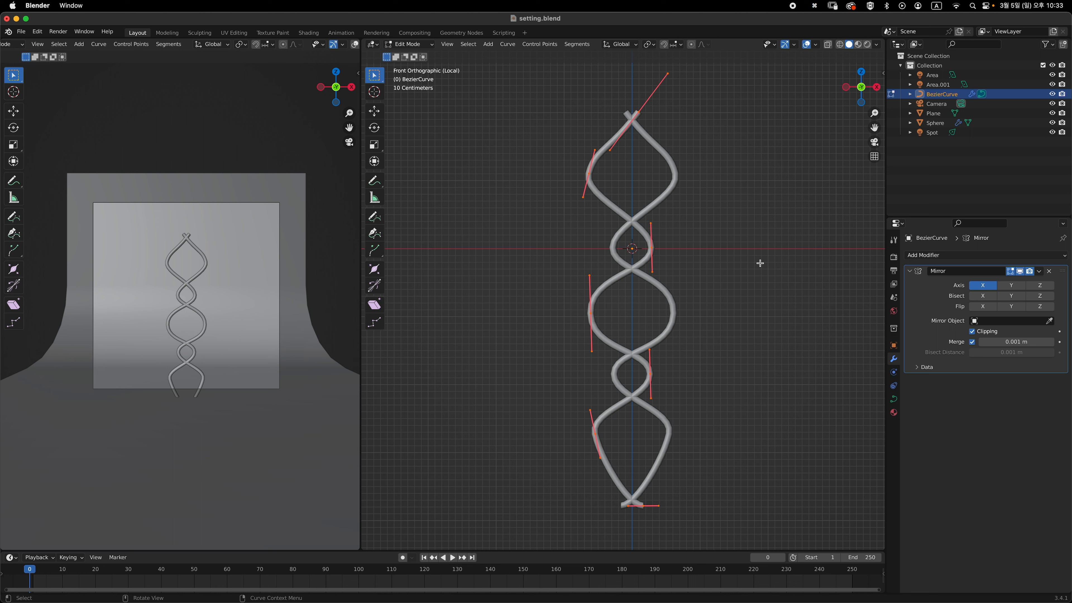
pyautogui.press('g')
pyautogui.press('x')
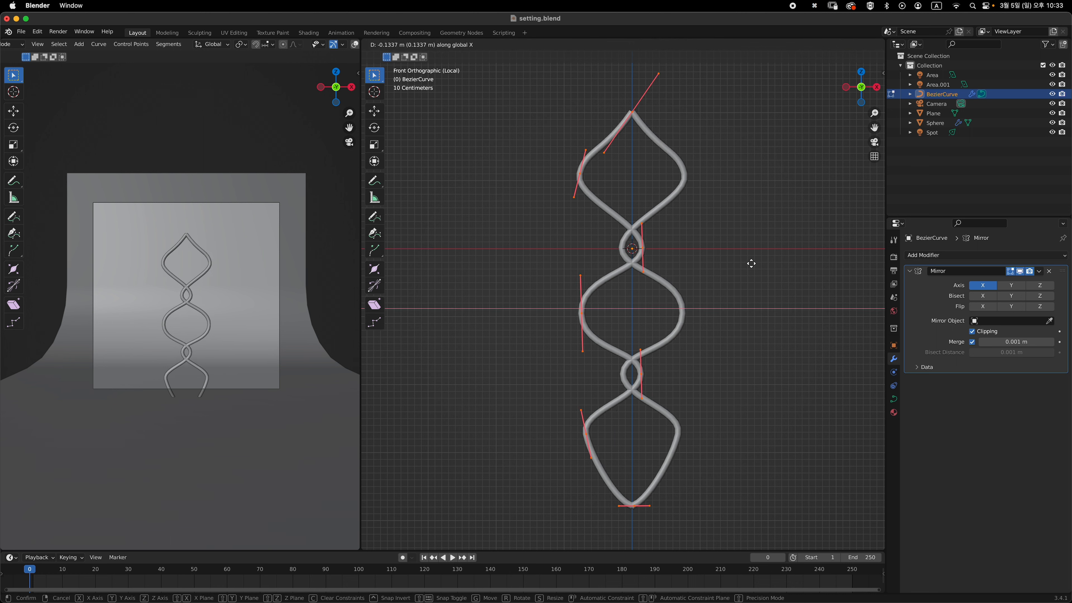
pyautogui.click(718, 256)
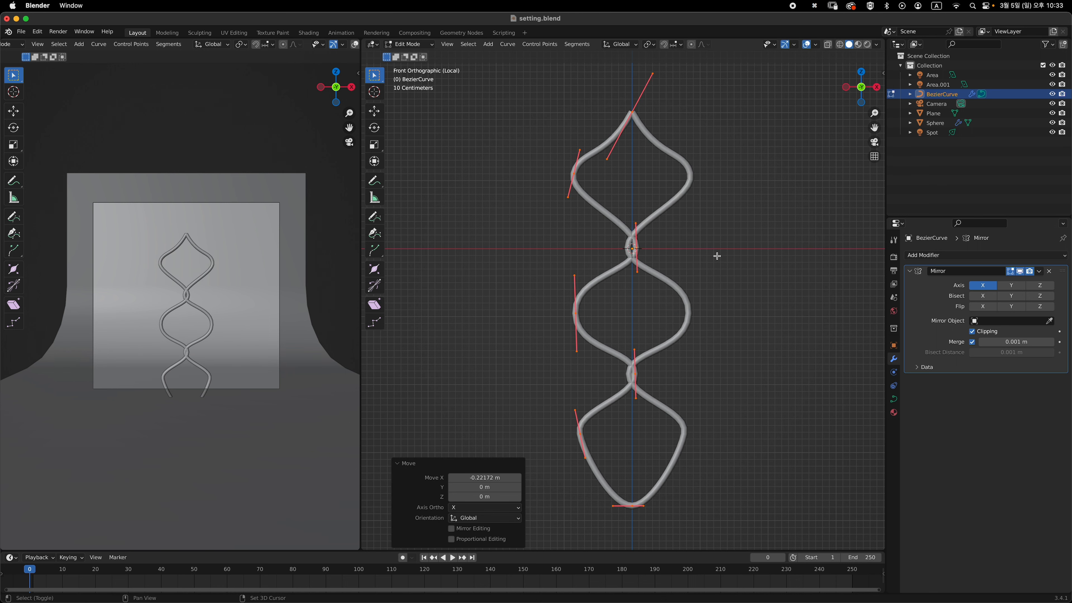
# Rotate the top end point's handles about 61.6° to lie horizontal and scale them to about 0.618
pyautogui.keyDown('shift'); pyautogui.scroll(5, 627, 216); pyautogui.keyUp('shift')
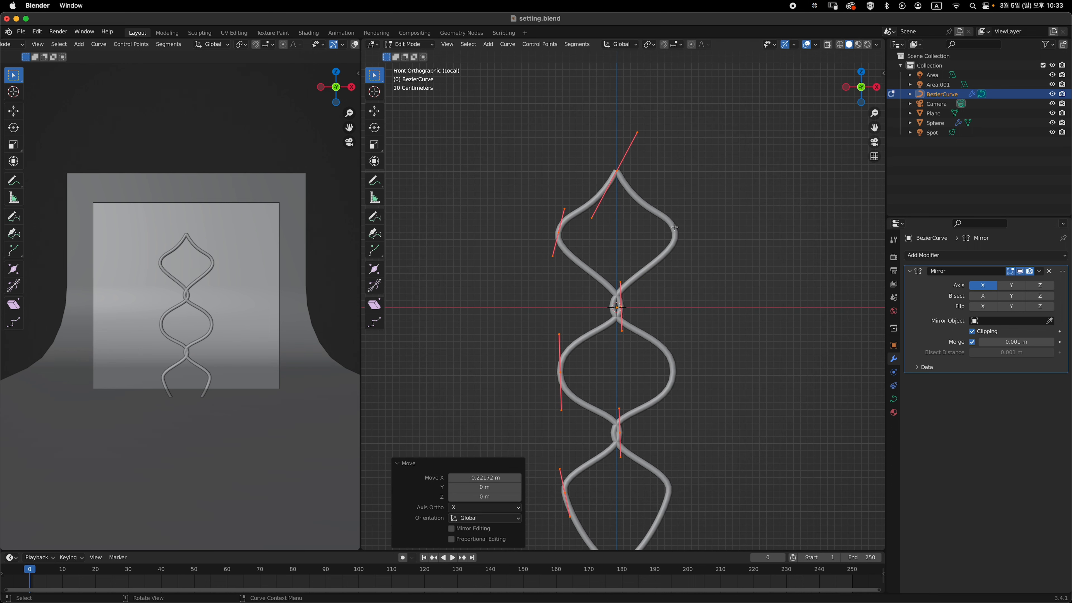
pyautogui.moveTo(622, 158)
pyautogui.mouseDown(button='middle')
pyautogui.moveTo(611, 209)
pyautogui.moveTo(623, 142)
pyautogui.mouseUp(button='middle')
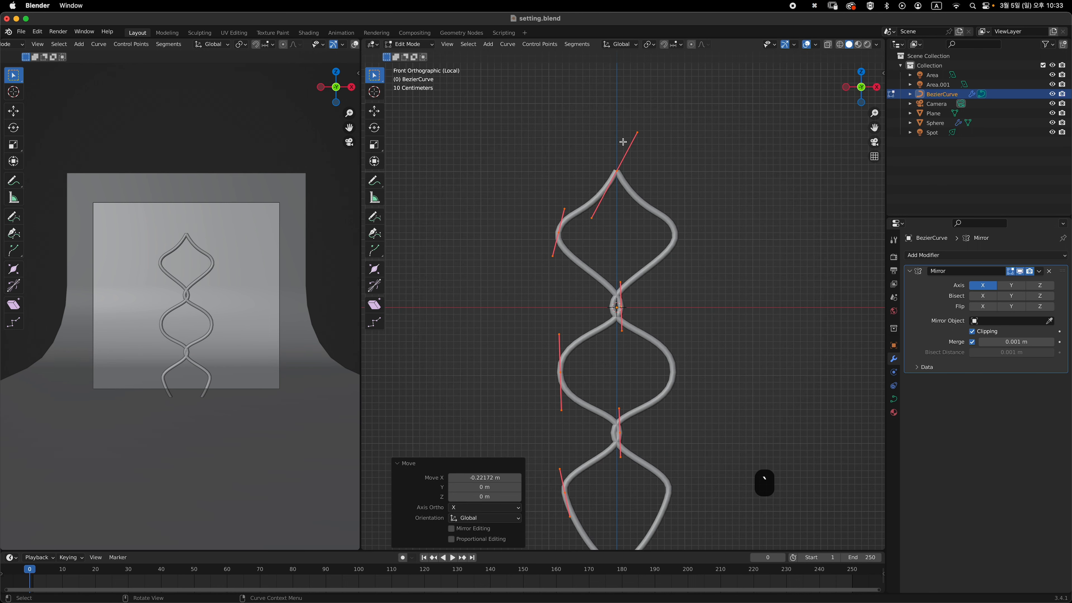
pyautogui.click(605, 151)
pyautogui.press('r')
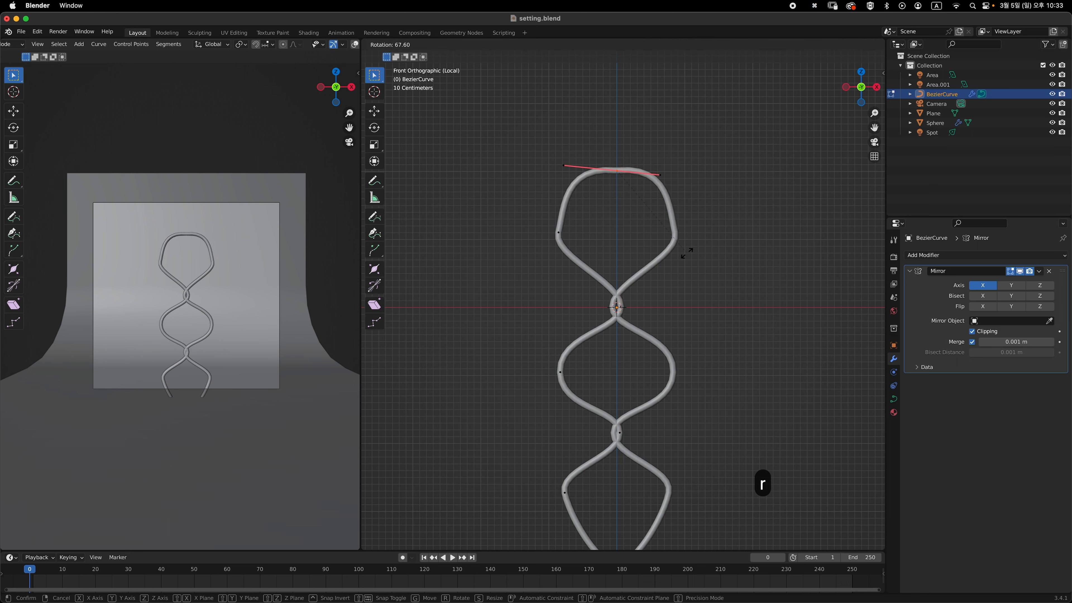
pyautogui.click(696, 236)
pyautogui.press('s')
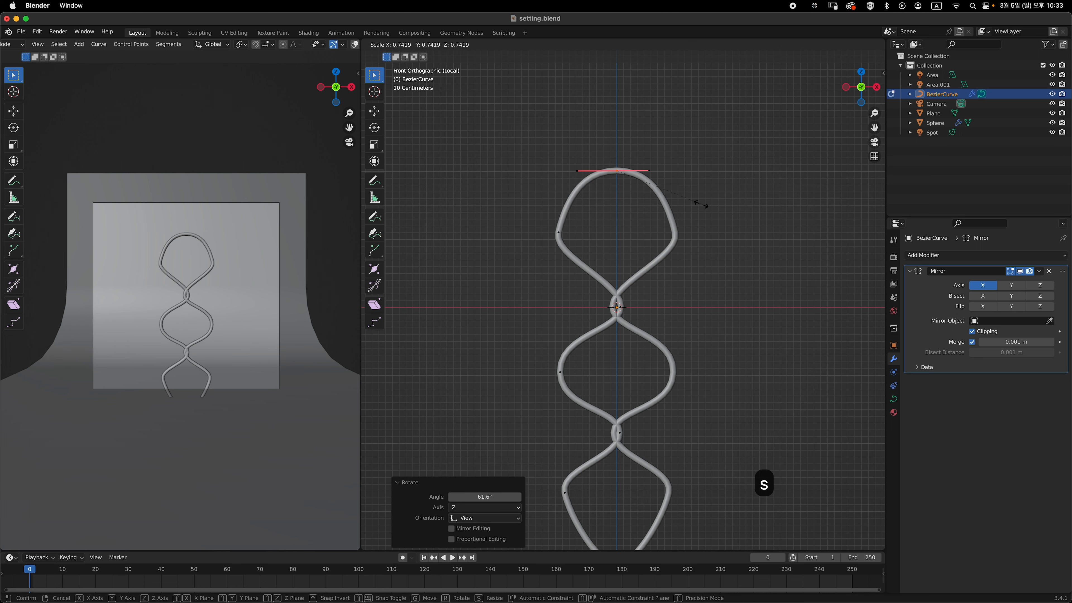
pyautogui.click(689, 199)
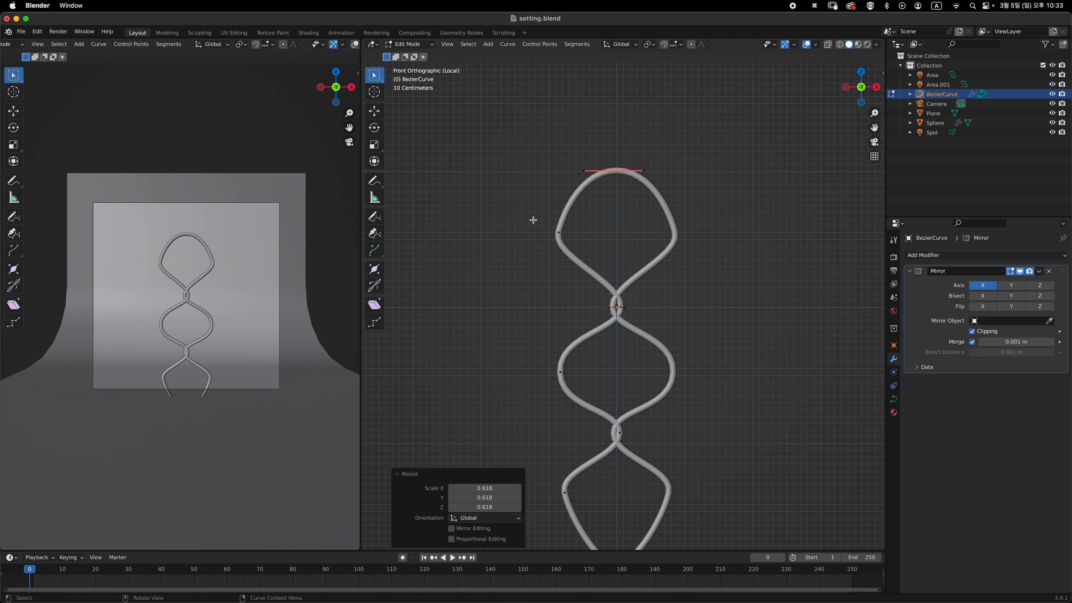
# Reshape the upper left bend by rotating and enlarging its handles and moving it inward and down to narrow the top loop
pyautogui.moveTo(531, 205); pyautogui.dragTo(576, 253)
pyautogui.press('r')
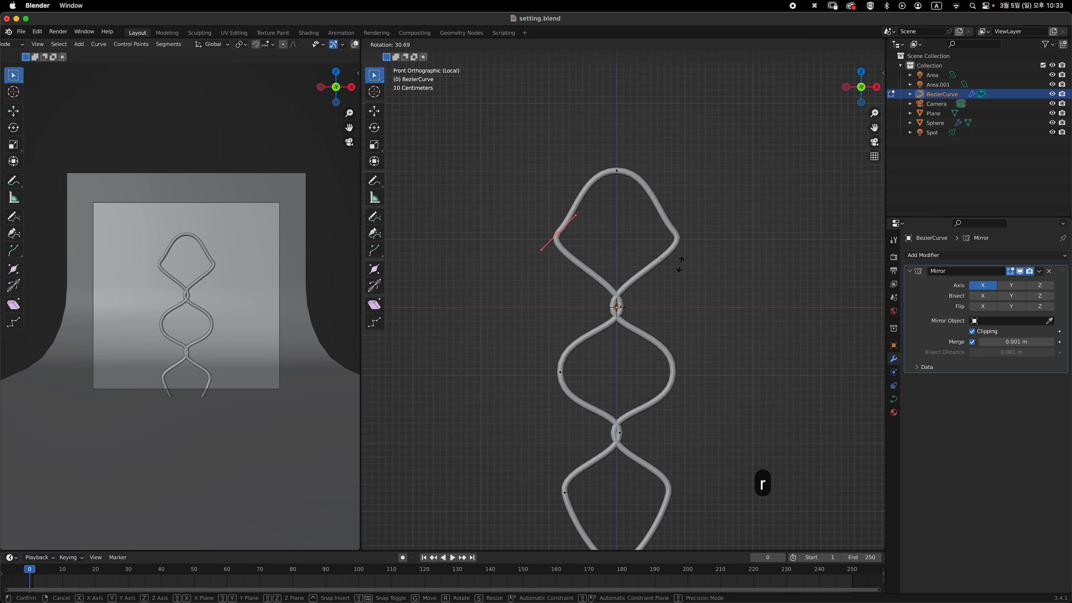
pyautogui.click(682, 264)
pyautogui.press('g')
pyautogui.click(696, 263)
pyautogui.press('s')
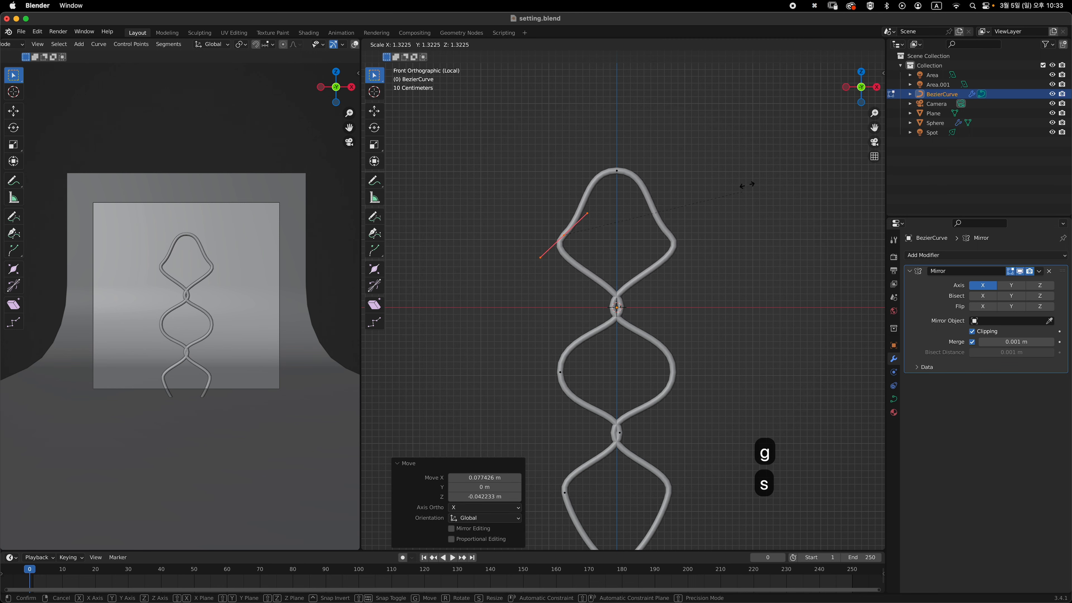
pyautogui.click(675, 196)
pyautogui.press('r')
pyautogui.click(688, 220)
pyautogui.press('g')
pyautogui.click(697, 244)
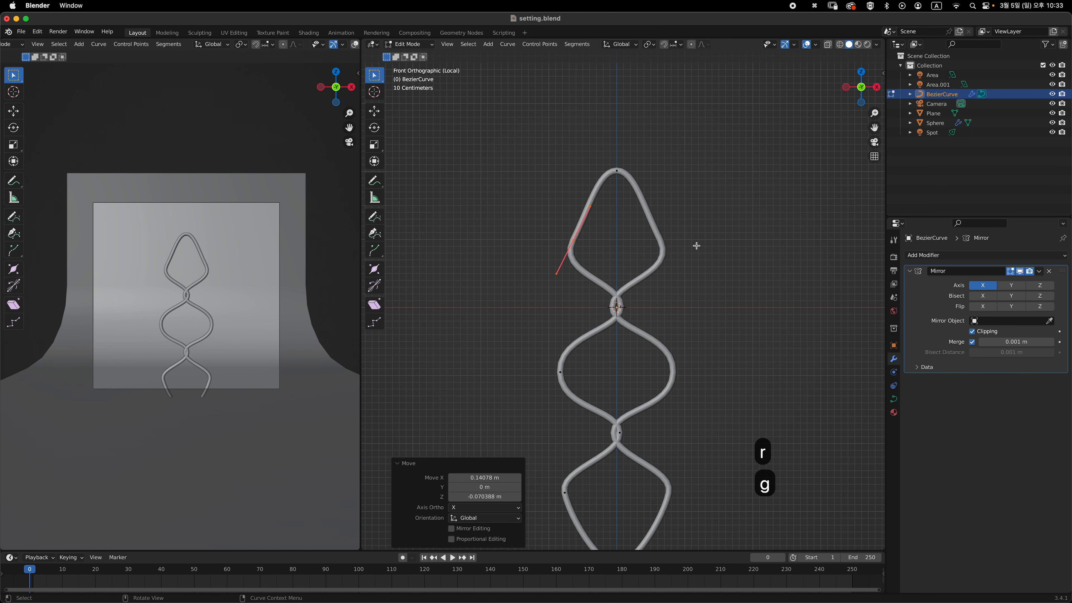
# Rotate the lower crossing bend's handles about 22.2° and move the bend slightly down
pyautogui.scroll(2, 650, 287)
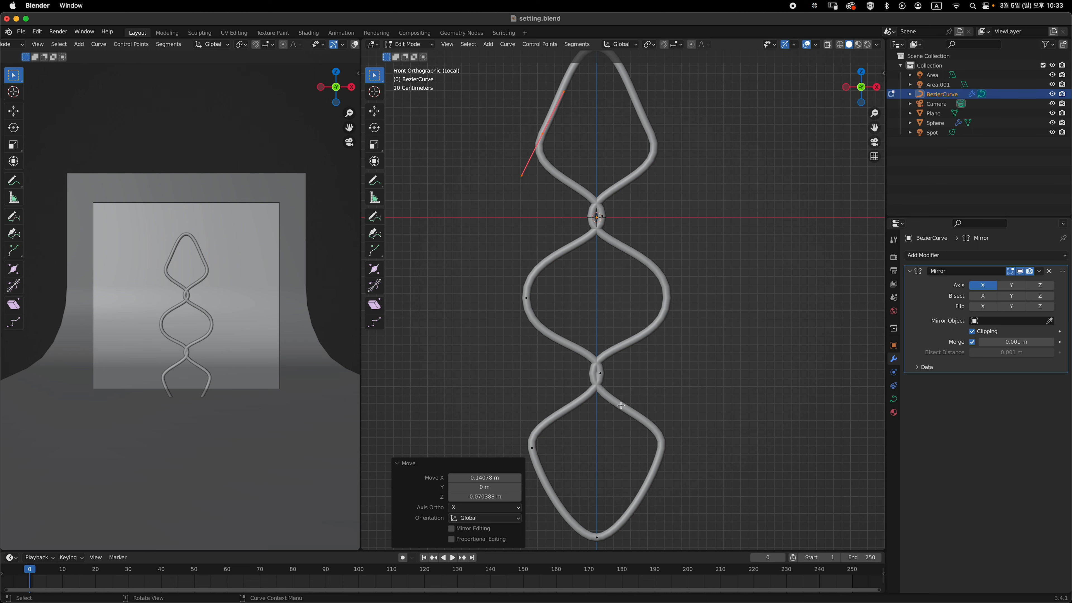
pyautogui.keyDown('shift'); pyautogui.moveTo(589, 417); pyautogui.dragTo(582, 370, button='middle'); pyautogui.keyUp('shift')
pyautogui.click(627, 351)
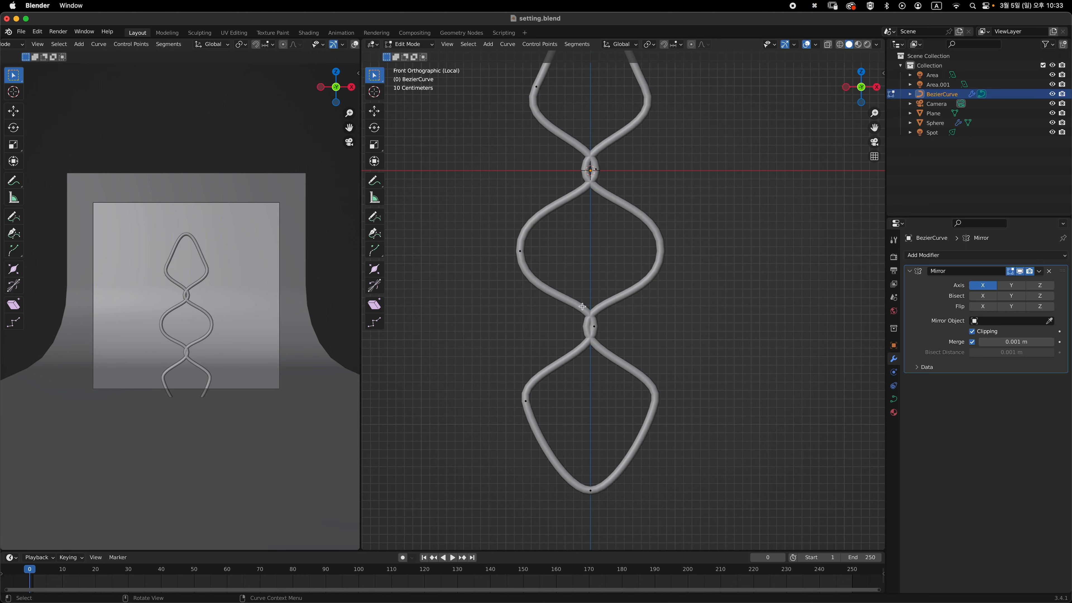
pyautogui.press('r')
pyautogui.click(650, 363)
pyautogui.press('g')
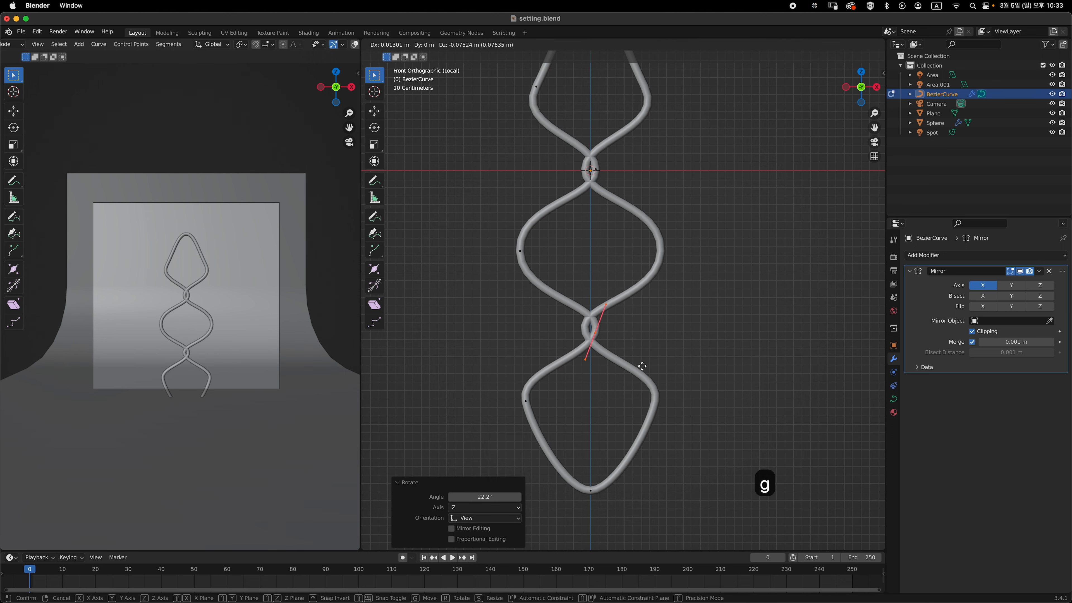
pyautogui.click(607, 336)
# Raise the top end point about 0.352 m along Z and enlarge the bottom end point's handles
pyautogui.press('g')
pyautogui.press('z')
pyautogui.click(620, 241)
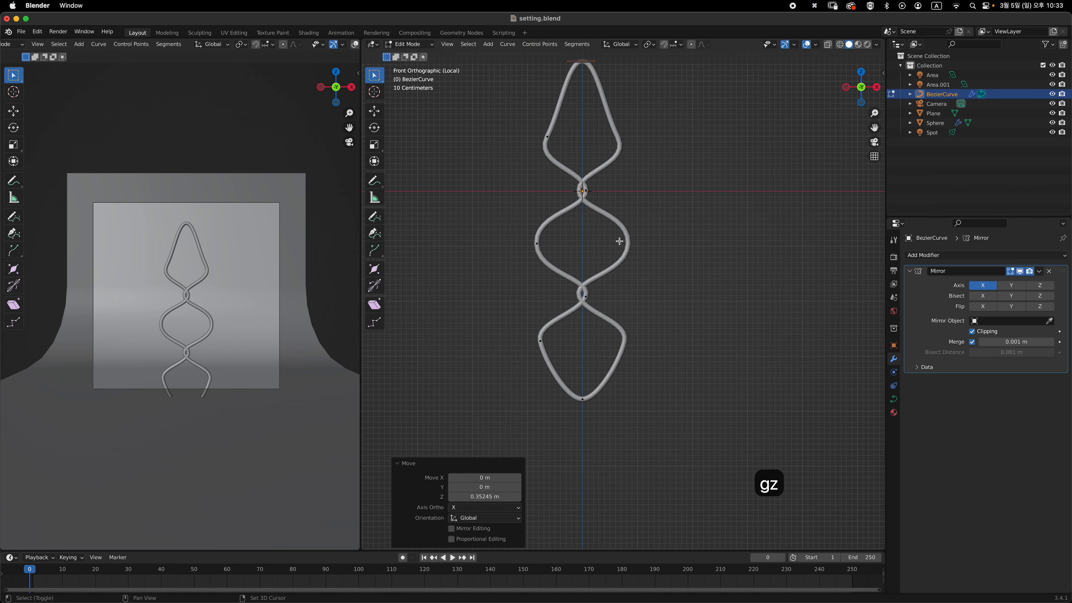
pyautogui.press('s')
pyautogui.scroll(2, 630, 287)
# Shift the lower crossing bend slightly along X, rotate handles to round out the bottom loop, and return to Object Mode
pyautogui.press('g')
pyautogui.press('x')
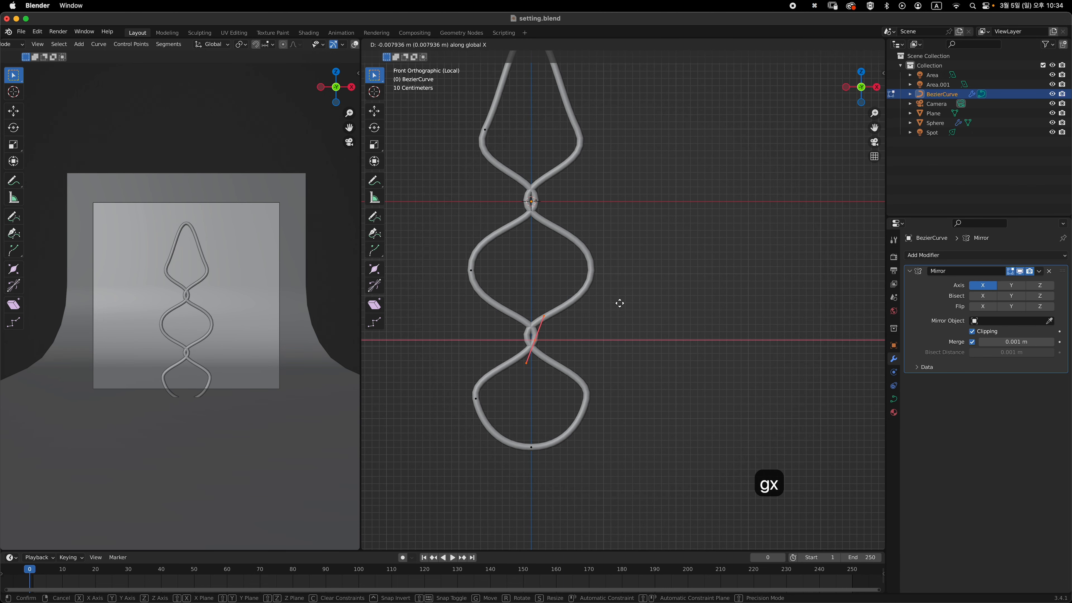
pyautogui.click(620, 303)
pyautogui.press('r')
pyautogui.click(639, 296)
pyautogui.scroll(-3, 684, 272)
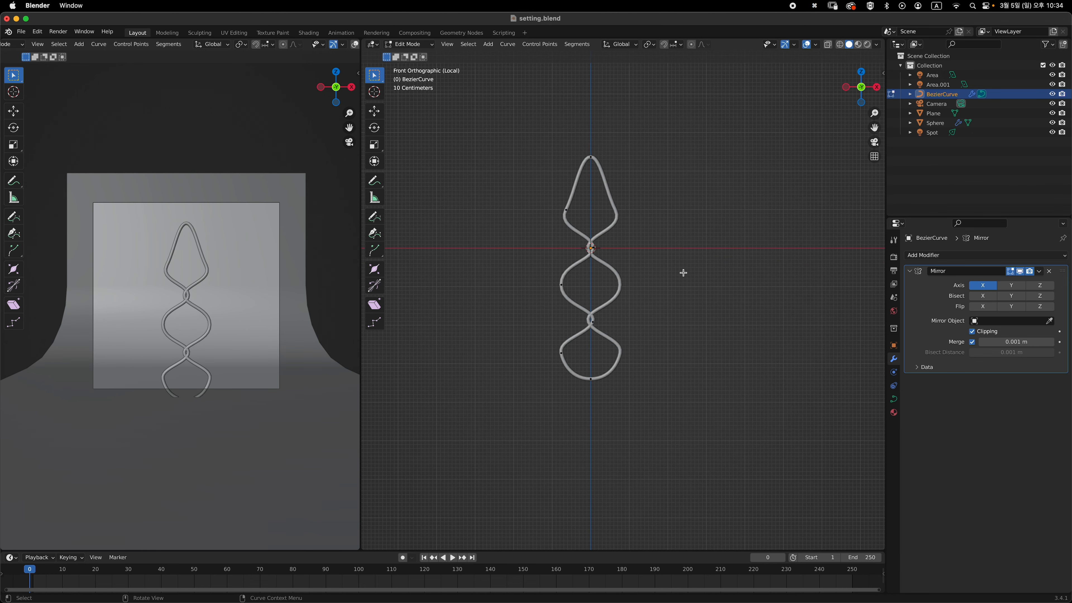
pyautogui.press('Tab')
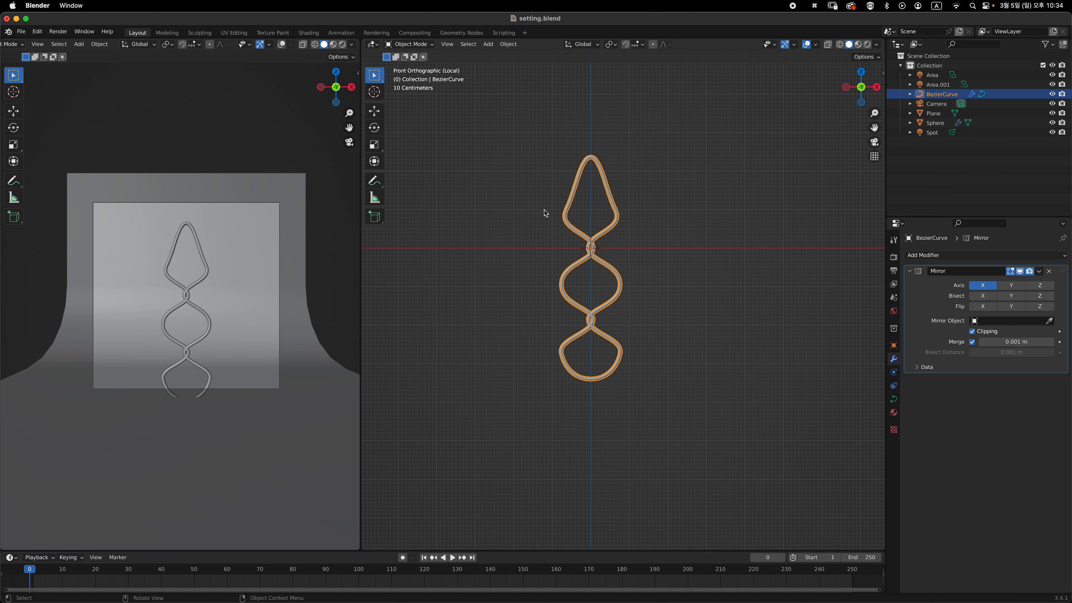
# Add a second Bezier curve at the origin and rotate it 90° about X
pyautogui.keyDown('shift'); pyautogui.scroll(3, 639, 265); pyautogui.keyUp('shift')
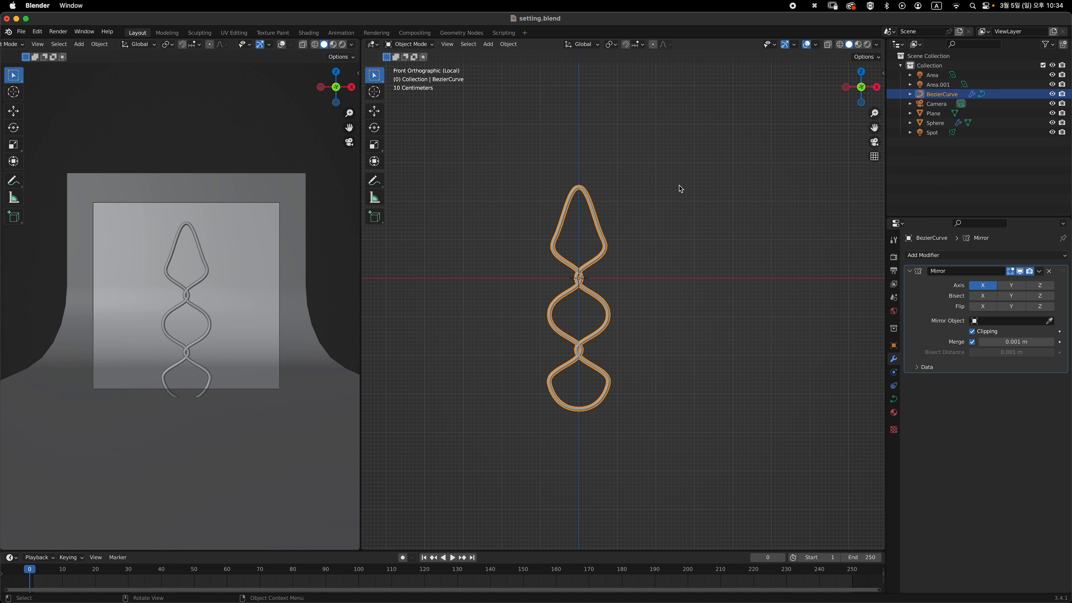
pyautogui.keyDown('ctrl'); pyautogui.scroll(5, 679, 189); pyautogui.keyUp('ctrl')
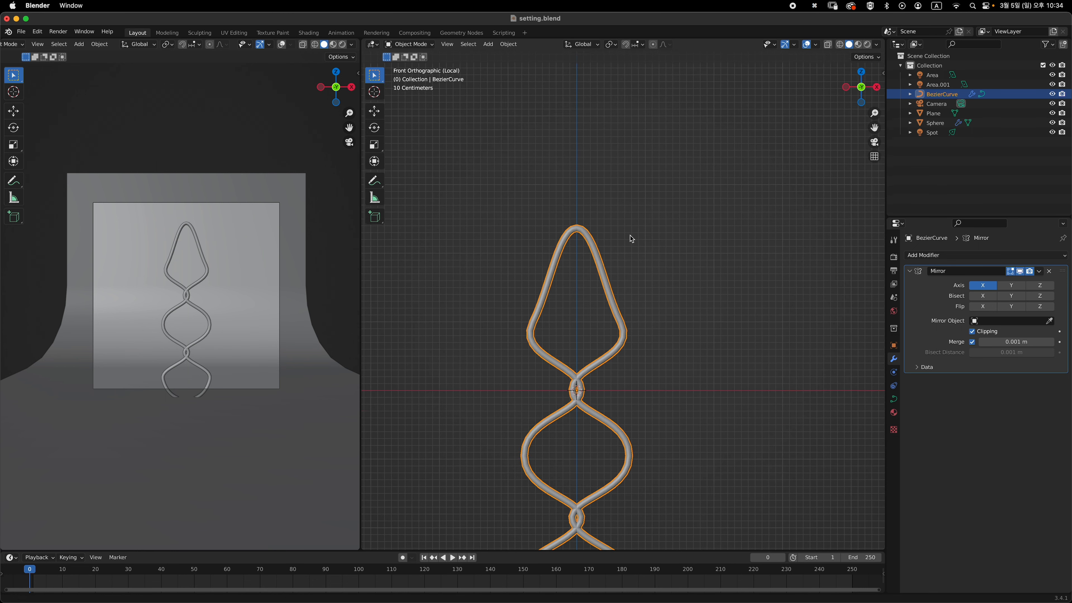
pyautogui.keyDown('shift'); pyautogui.scroll(-1, 634, 239); pyautogui.keyUp('shift')
pyautogui.hotkey('shift', 'a')
pyautogui.moveTo(640, 236)
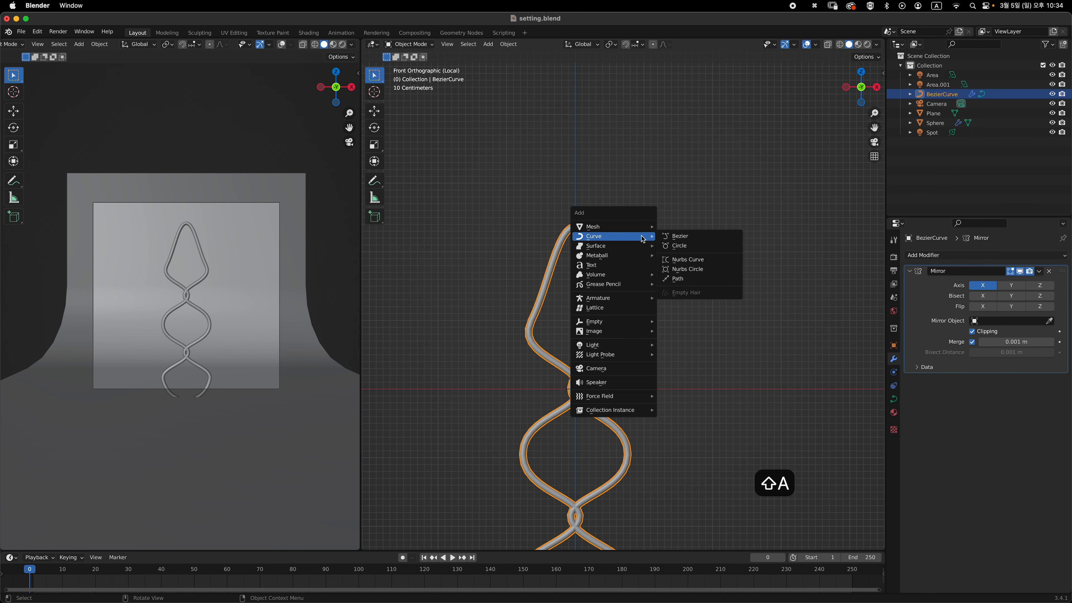
pyautogui.click(697, 238)
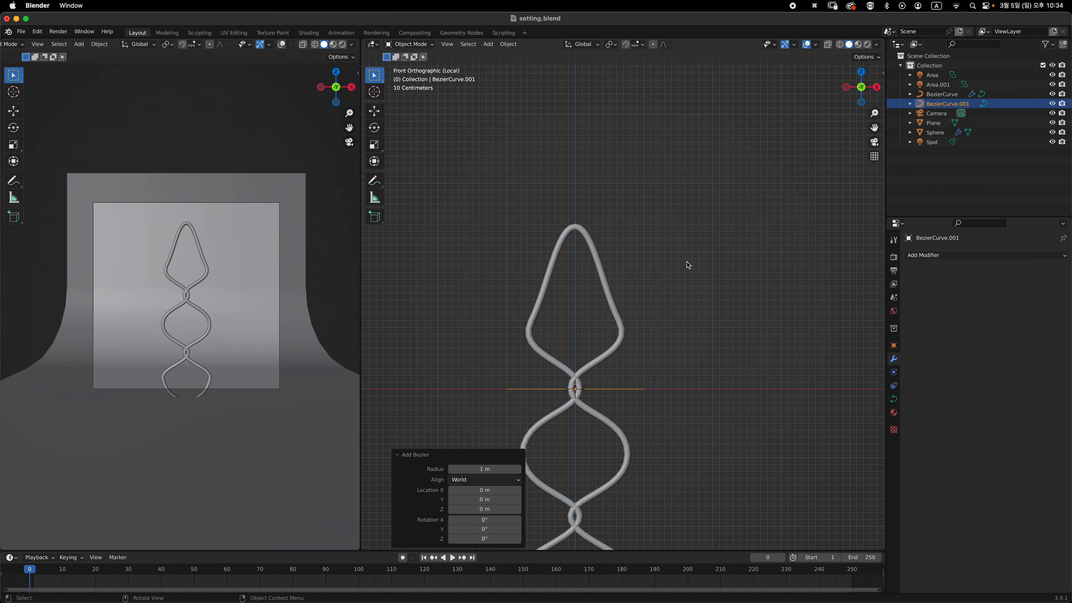
pyautogui.write('rx90')
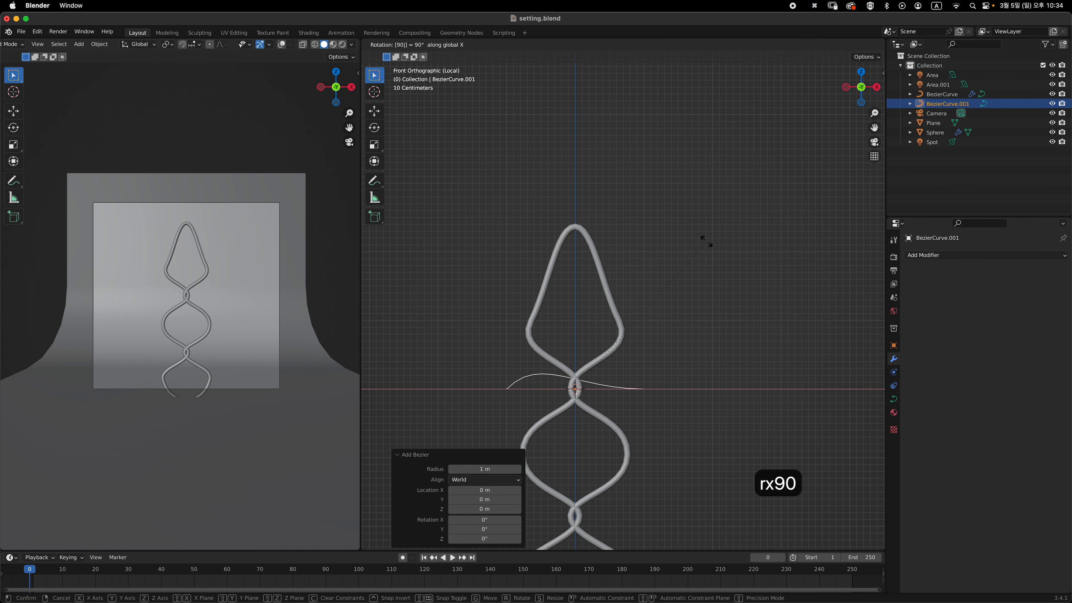
pyautogui.press('Return')
pyautogui.scroll(-3, 675, 244)
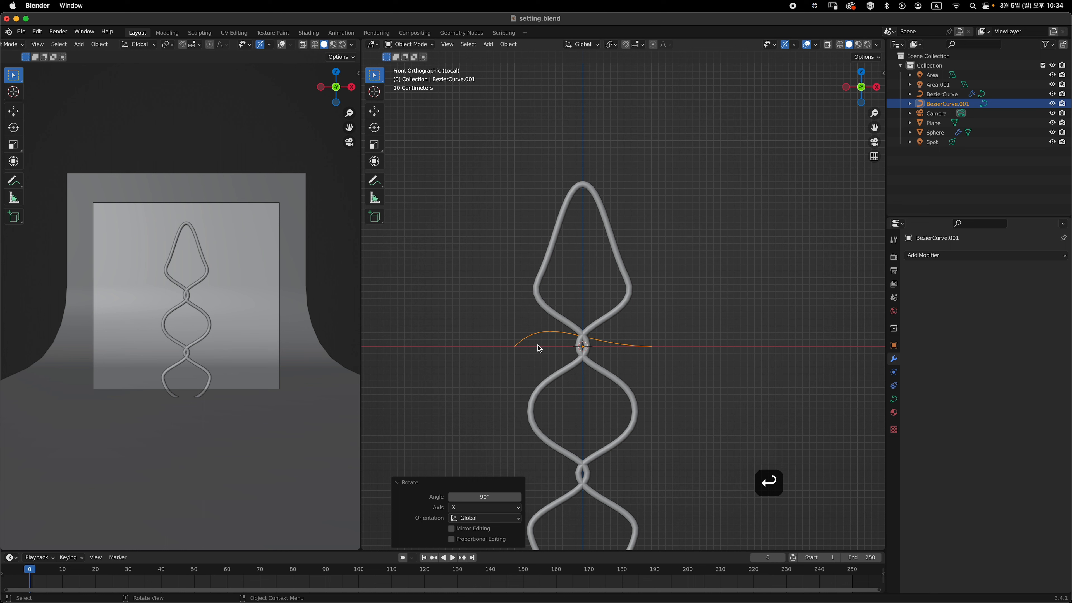
# Rotate the new Bezier curve 90° about Z so it runs perpendicular to the mirrored tube
pyautogui.press('Tab')
pyautogui.press('Tab')
pyautogui.press('`')
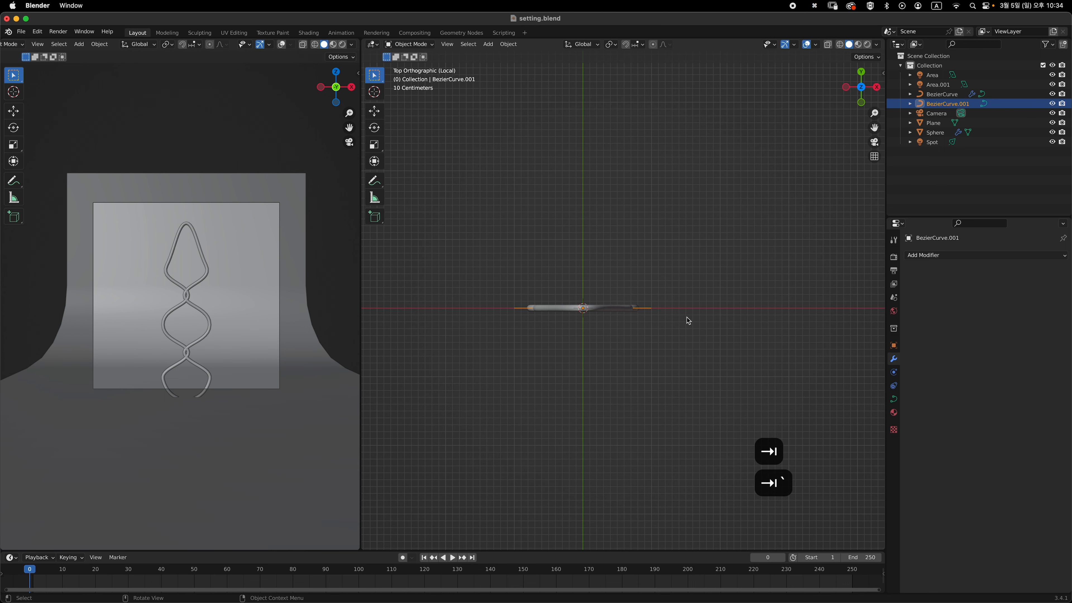
pyautogui.write('rz')
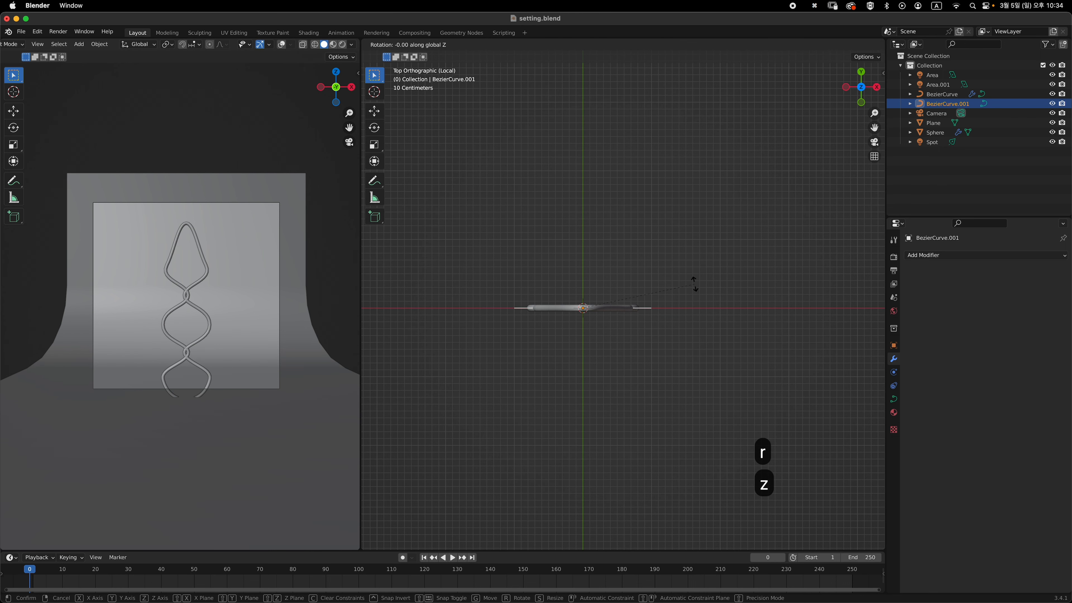
pyautogui.write('90')
pyautogui.press('Return')
pyautogui.moveTo(695, 287); pyautogui.dragTo(603, 228, button='middle')
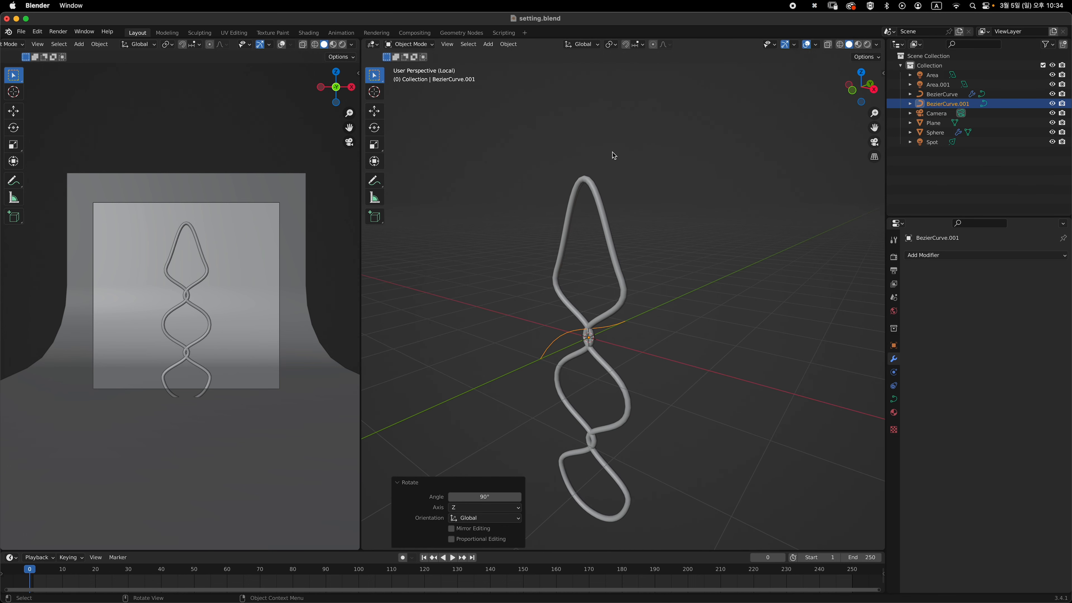
# In the right side view, raise the new Bezier curve about 2.05 m along Z to near the tube's top
pyautogui.press('`')
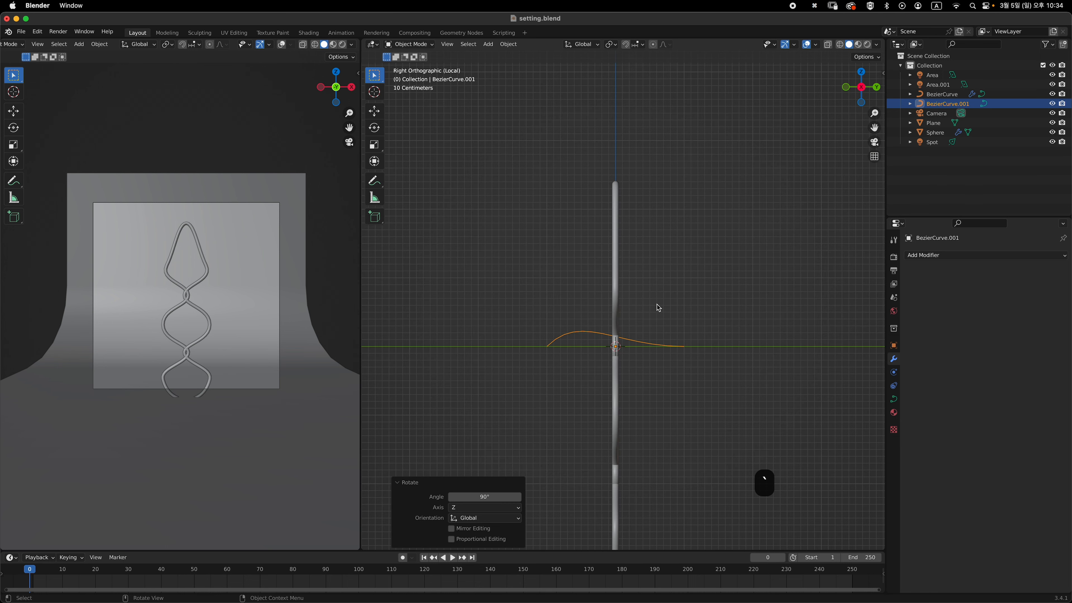
pyautogui.press('g')
pyautogui.press('z')
pyautogui.click(666, 211)
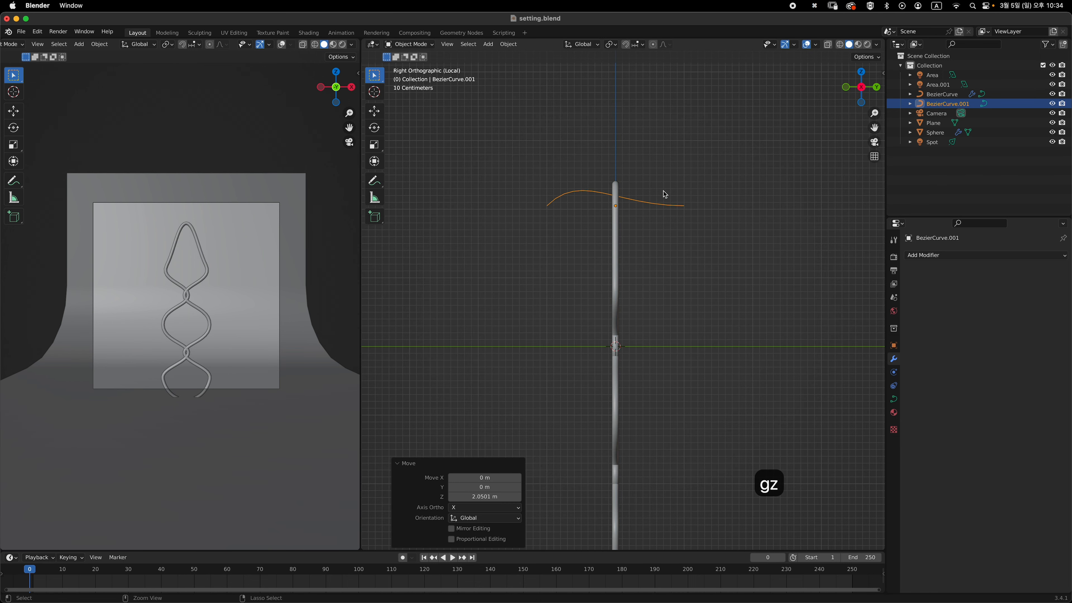
# In Edit Mode, move the new curve's +Y endpoint along Y onto the tube's centre line
pyautogui.scroll(2, 652, 296)
pyautogui.press('Tab')
pyautogui.press('g')
pyautogui.press('x')
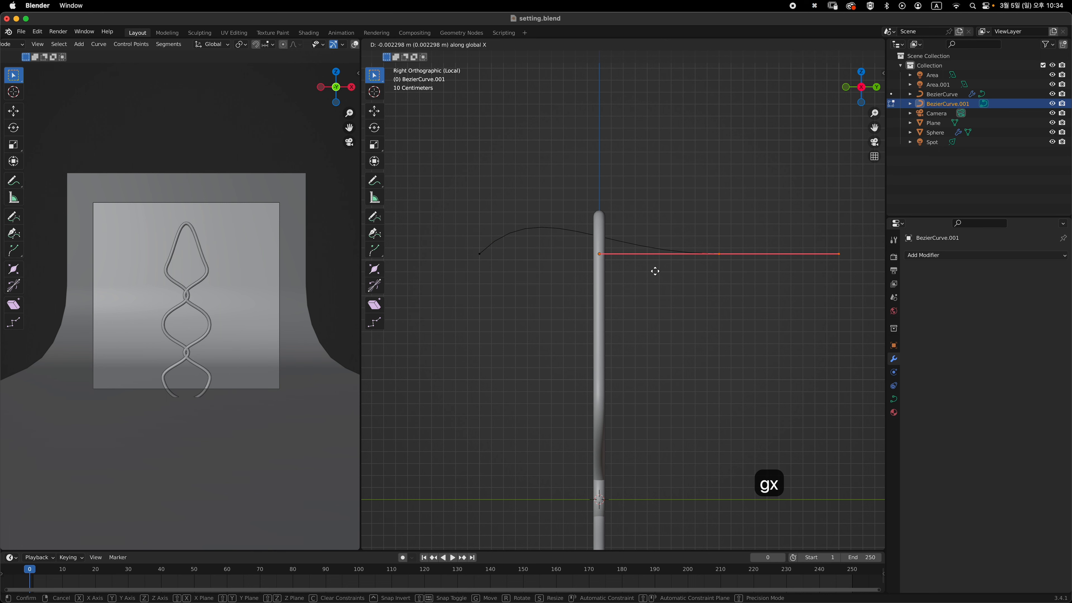
pyautogui.press('y')
pyautogui.click(466, 232)
pyautogui.press('g')
pyautogui.press('y')
pyautogui.click(632, 258)
# Rotate, scale down and move the curve's -Y endpoint so it stands nearly upright close beside the tube's top
pyautogui.press('r')
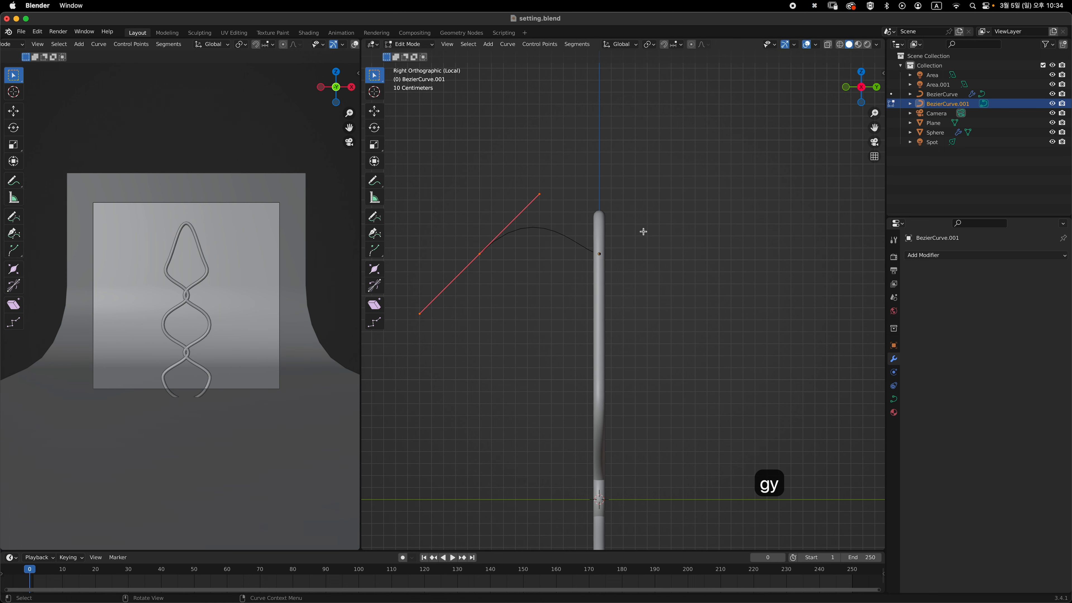
pyautogui.click(598, 305)
pyautogui.press('s')
pyautogui.click(565, 289)
pyautogui.press('g')
pyautogui.click(654, 202)
pyautogui.press('s')
pyautogui.click(620, 199)
pyautogui.press('r')
pyautogui.click(654, 273)
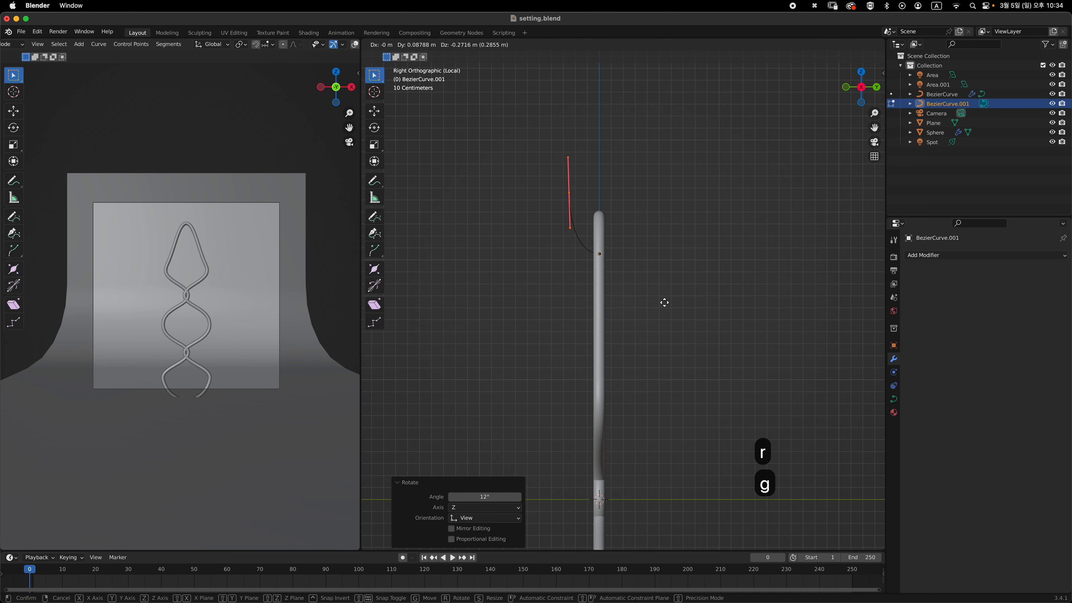
pyautogui.press('s')
pyautogui.click(660, 268)
# Extrude a new point from the centre point to the tube's +Y side and rotate it about -95° to form a U
pyautogui.press('Tab')
pyautogui.press('Tab')
pyautogui.press('e')
pyautogui.click(707, 230)
pyautogui.press('r')
pyautogui.click(666, 168)
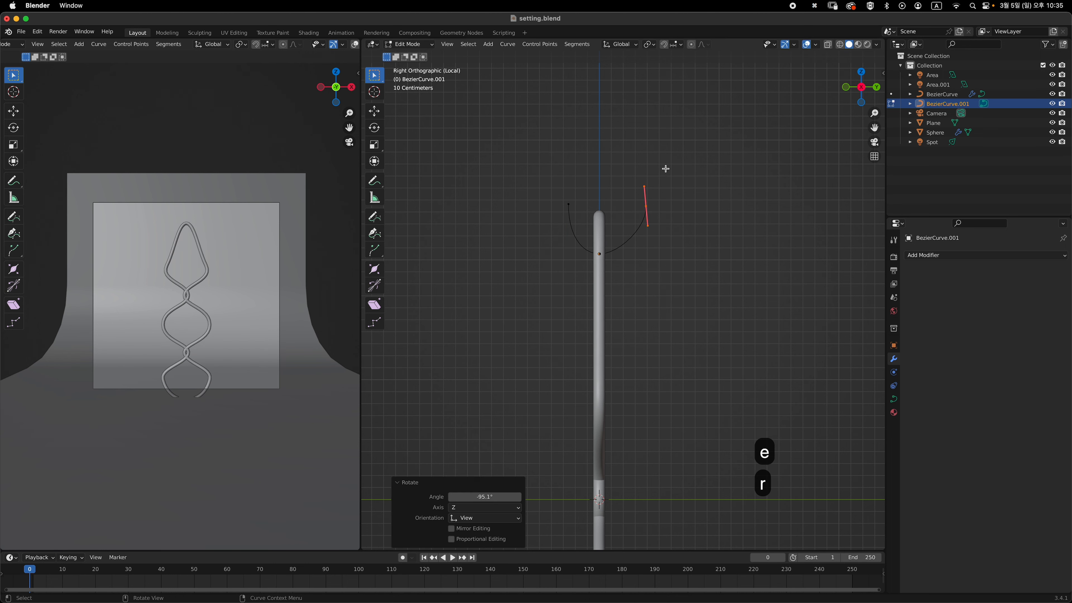
# Fine-tune the U's two upper ends, moving the -Y end about 0.034 m along Y and 0.038 m along Z
pyautogui.press('g')
pyautogui.click(676, 215)
pyautogui.press('r')
pyautogui.click(687, 235)
pyautogui.click(569, 204)
pyautogui.press('g')
pyautogui.click(655, 218)
# In the front view, raise the U's bottom point along Z to just beneath the tube's top bend
pyautogui.press('`')
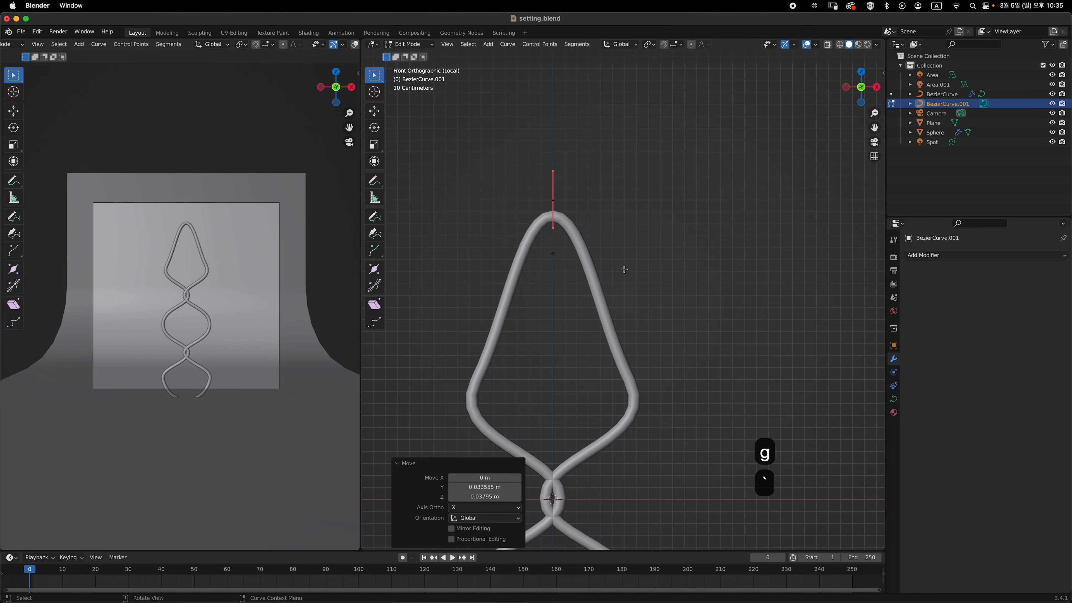
pyautogui.click(553, 254)
pyautogui.press('g')
pyautogui.press('z')
pyautogui.click(629, 279)
pyautogui.press('g')
pyautogui.press('z')
pyautogui.click(631, 288)
# In the right side view, scale the handles of the U's bottom point to adjust its curvature
pyautogui.press('`')
pyautogui.click(570, 293)
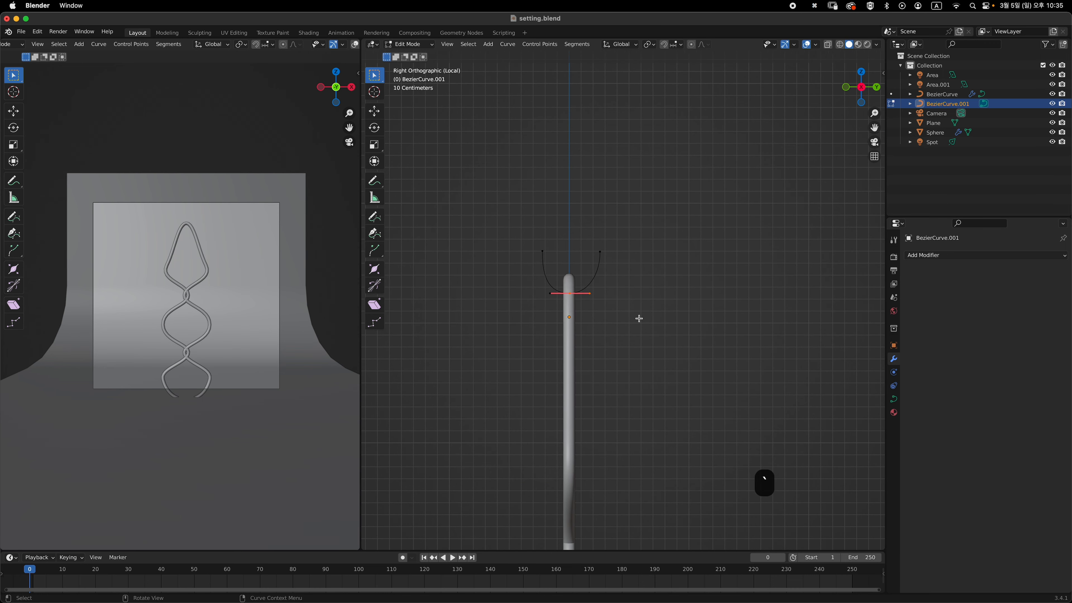
pyautogui.press('s')
pyautogui.click(610, 279)
# Shift the U's upper end along Y to balance its shape around the tube, and return to Object Mode
pyautogui.click(598, 254)
pyautogui.click(542, 251)
pyautogui.press('g')
pyautogui.press('y')
pyautogui.click(597, 266)
pyautogui.press('t')
pyautogui.moveTo(608, 281)
pyautogui.mouseDown(button='middle')
pyautogui.moveTo(658, 294)
pyautogui.moveTo(628, 298)
pyautogui.moveTo(674, 284)
pyautogui.moveTo(604, 287)
pyautogui.mouseUp(button='middle')
pyautogui.press('Tab')
# Set the U-shaped curve's round bevel depth to 0.05 m
pyautogui.press('`')
pyautogui.click(616, 240)
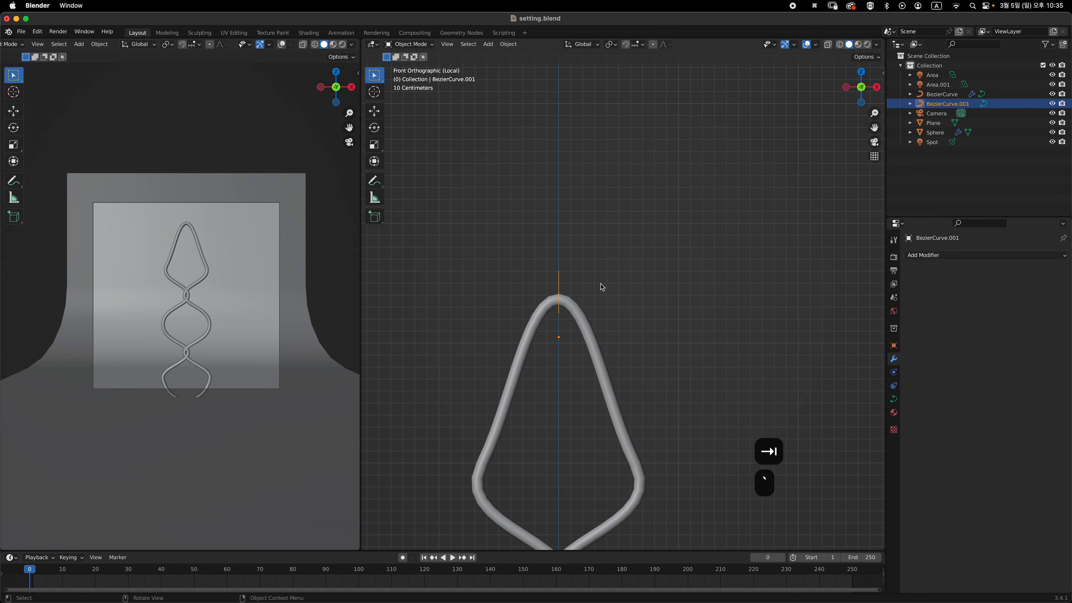
pyautogui.scroll(1, 603, 287)
pyautogui.scroll(-4, 923, 403)
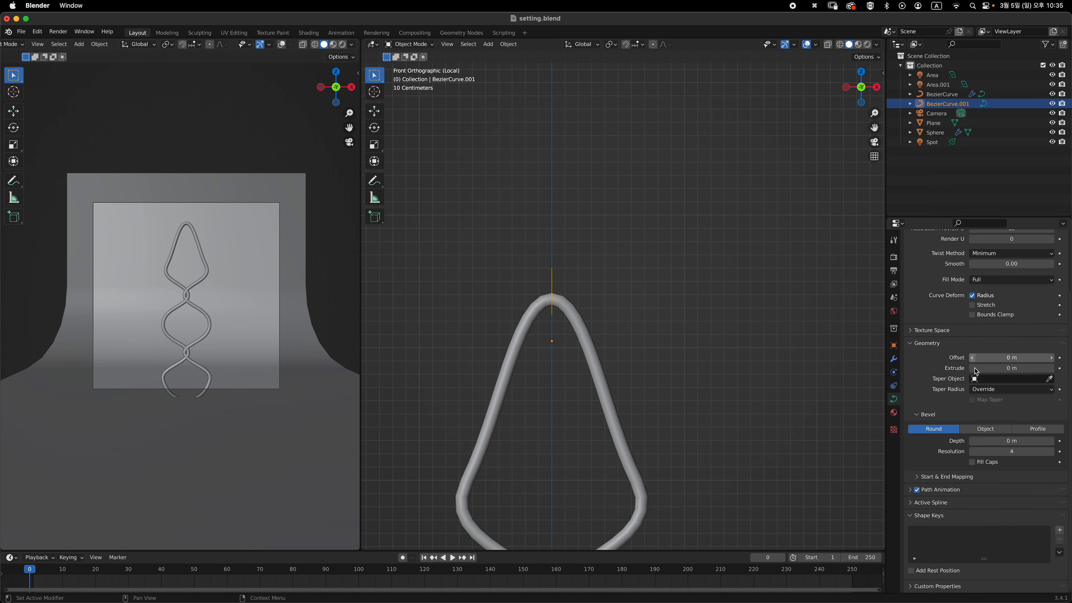
pyautogui.click(1011, 442)
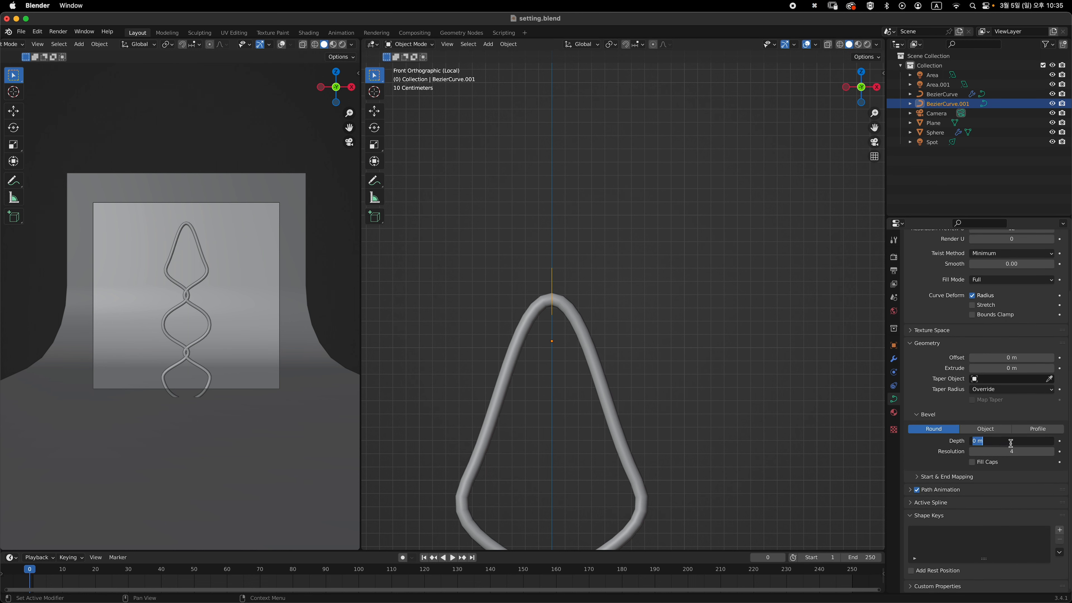
pyautogui.write('0.05')
pyautogui.press('Return')
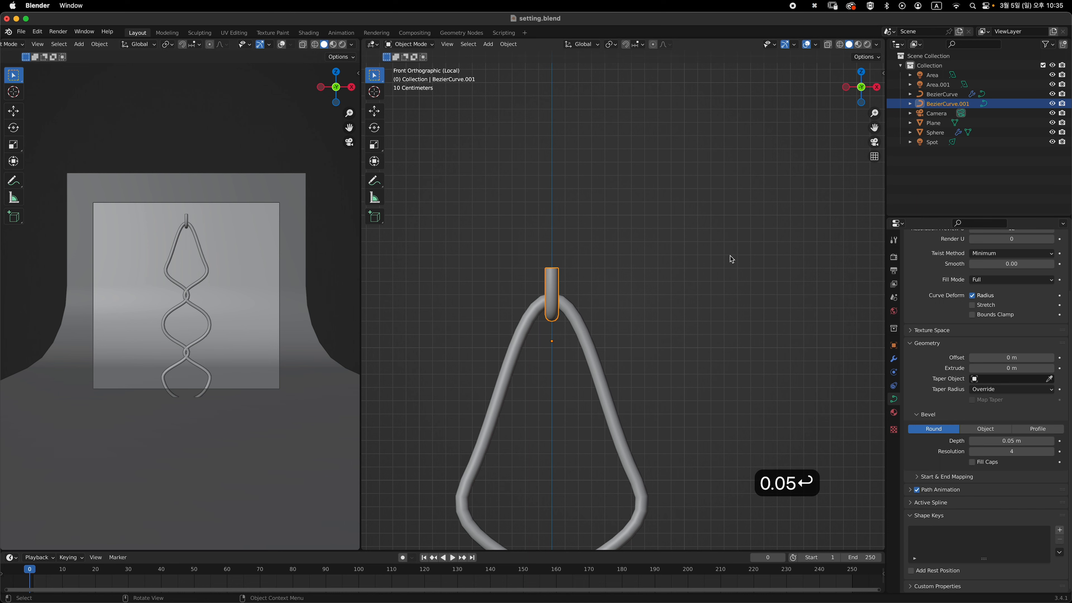
# Join the U-shaped hook curve into the mirrored wavy tube, keeping the tube as the active object
pyautogui.moveTo(682, 235); pyautogui.dragTo(642, 281, button='middle')
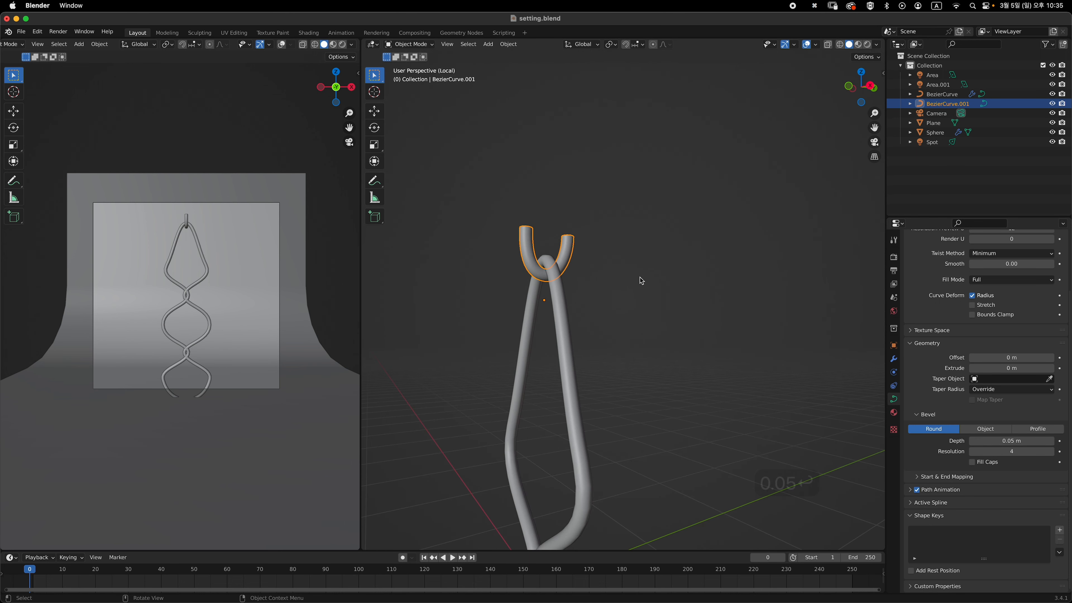
pyautogui.press('`')
pyautogui.click(666, 273)
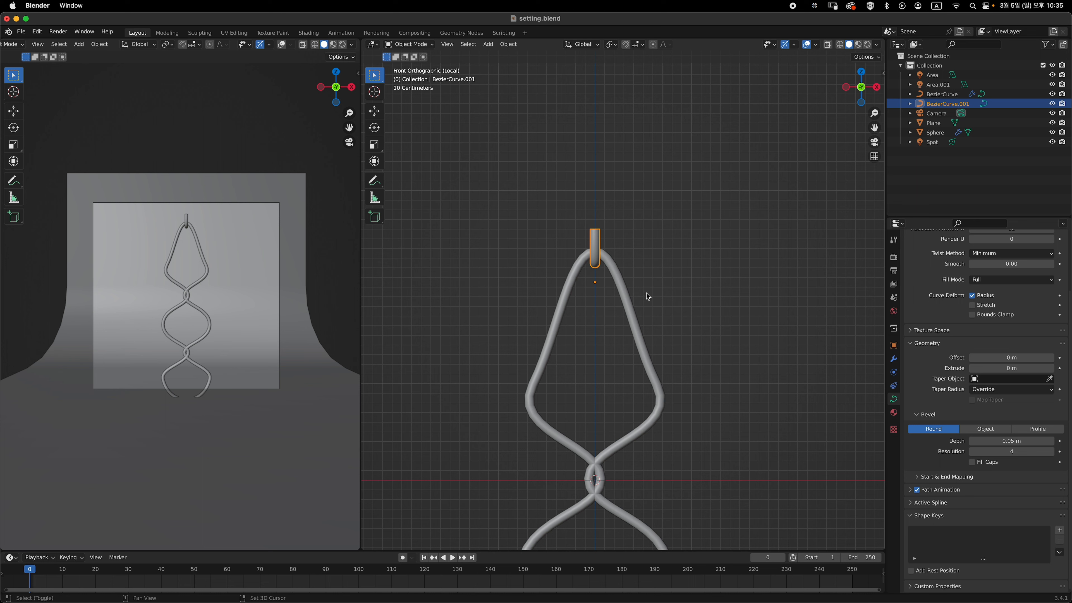
pyautogui.keyDown('shift'); pyautogui.click(630, 299); pyautogui.keyUp('shift')
pyautogui.keyDown('shift'); pyautogui.moveTo(672, 260); pyautogui.dragTo(665, 227, button='middle'); pyautogui.keyUp('shift')
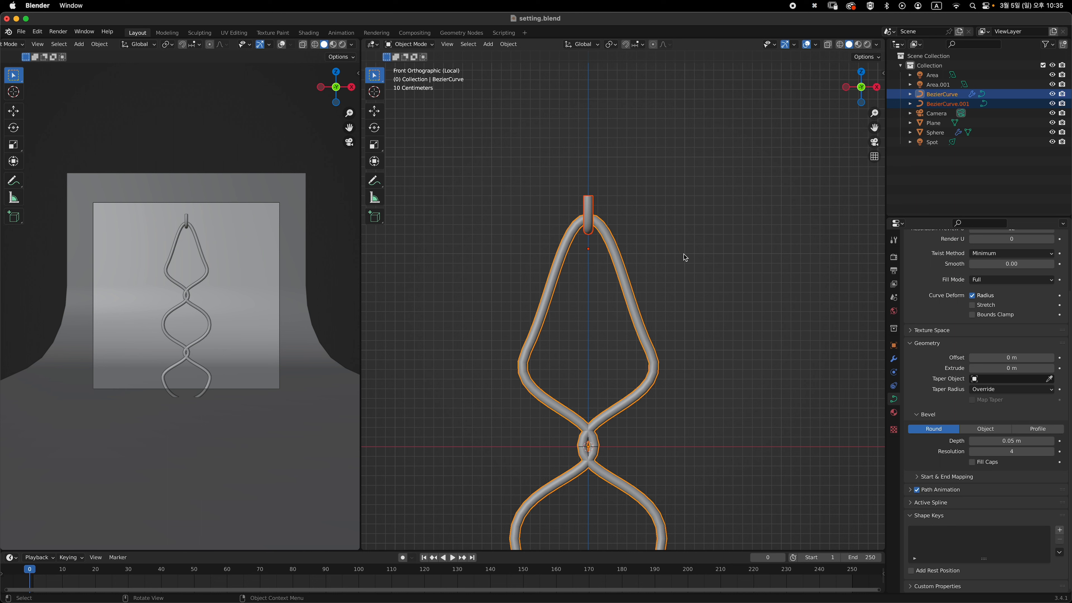
pyautogui.press('super+j')
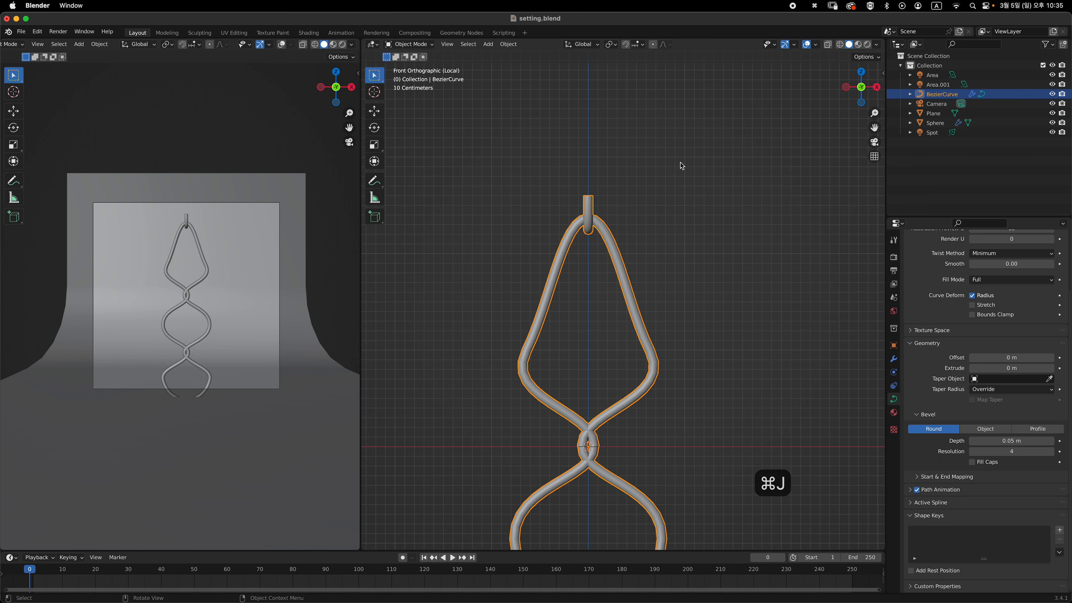
# Examine the joined curve in perspective and check all its control points in the front view
pyautogui.moveTo(684, 165); pyautogui.dragTo(689, 259, button='middle')
pyautogui.click(691, 229)
pyautogui.click(585, 269)
pyautogui.press('Tab')
pyautogui.press('`')
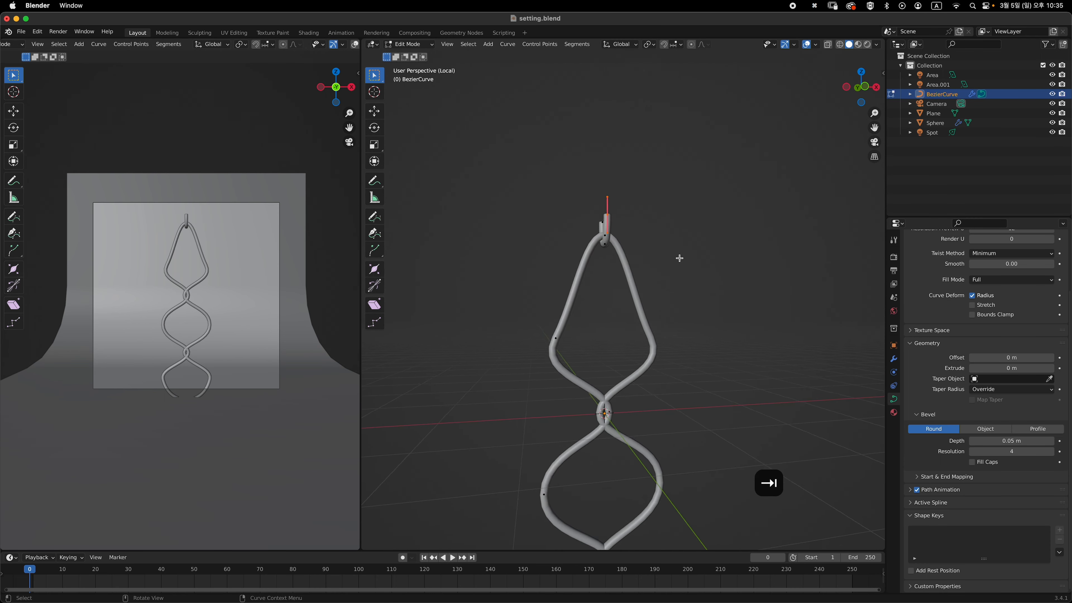
pyautogui.press('a')
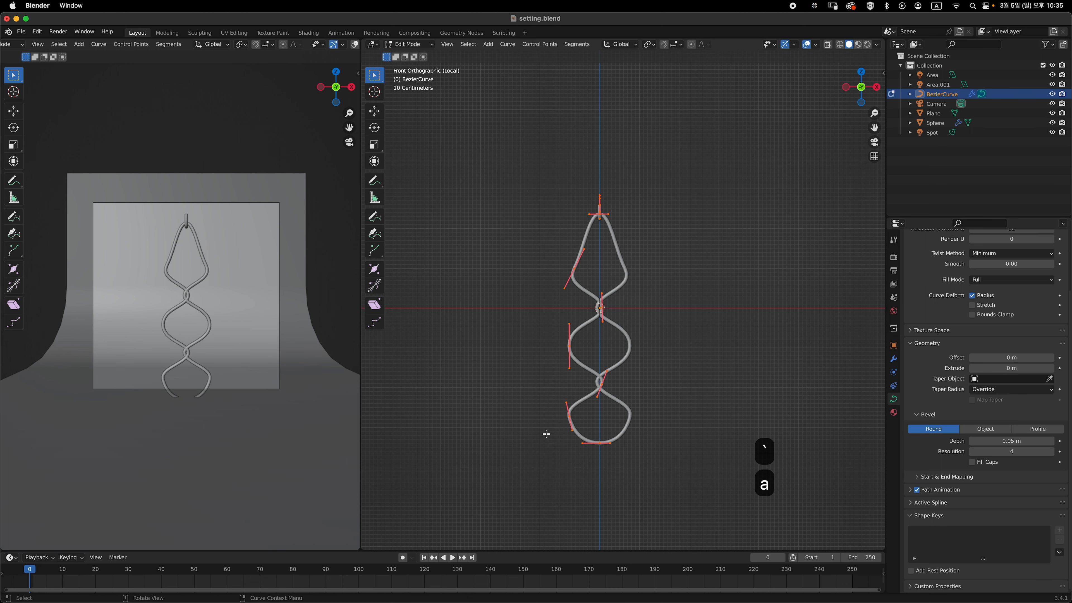
pyautogui.press('Tab')
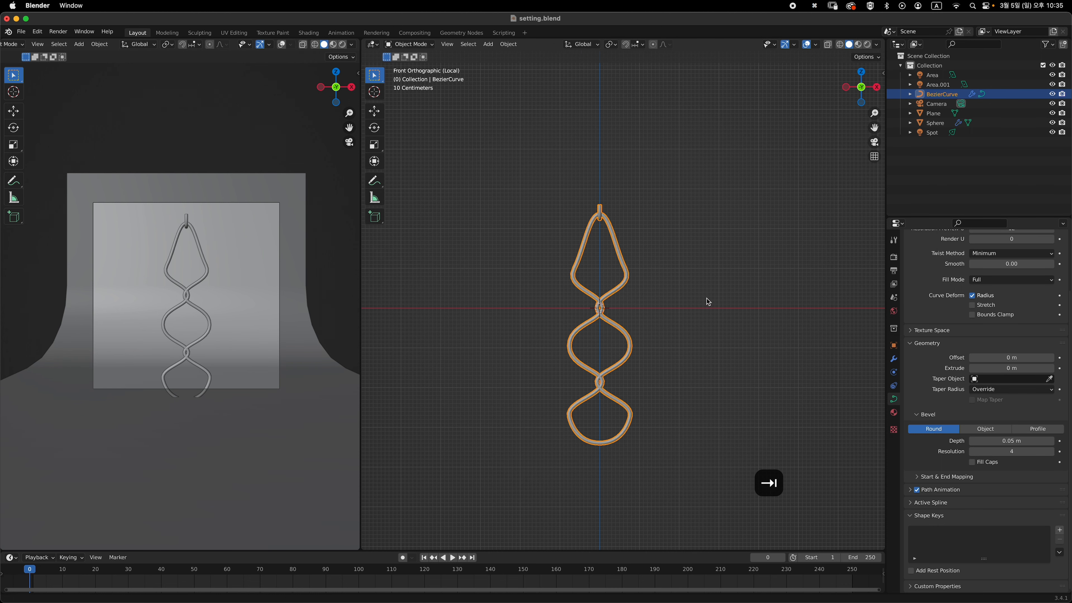
pyautogui.keyDown('shift'); pyautogui.moveTo(707, 302); pyautogui.dragTo(689, 287, button='middle'); pyautogui.keyUp('shift')
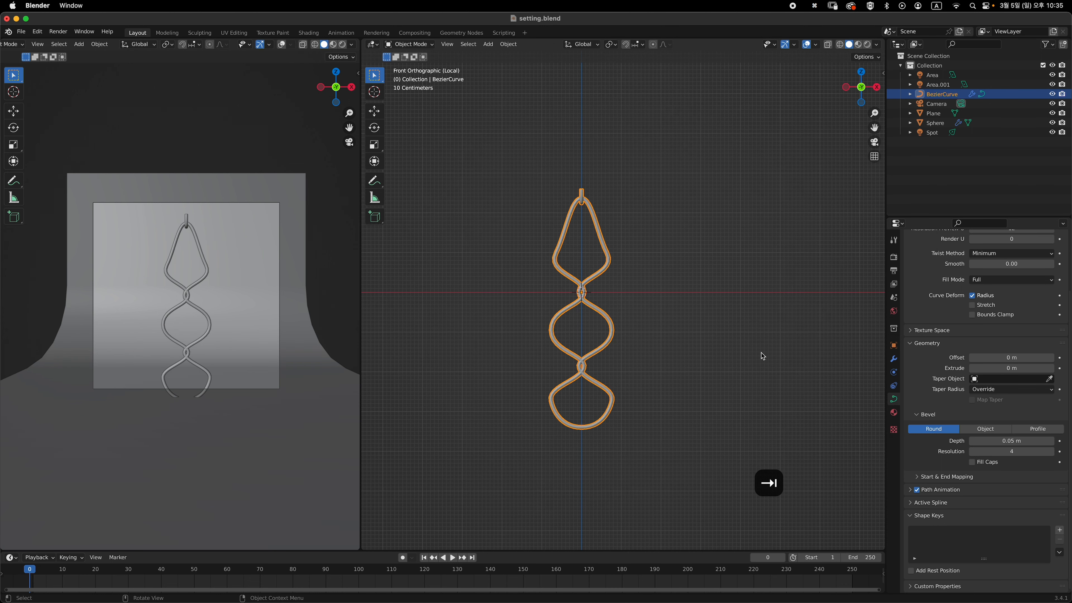
# Add an Array modifier to the joined curve below its Mirror modifier
pyautogui.click(894, 361)
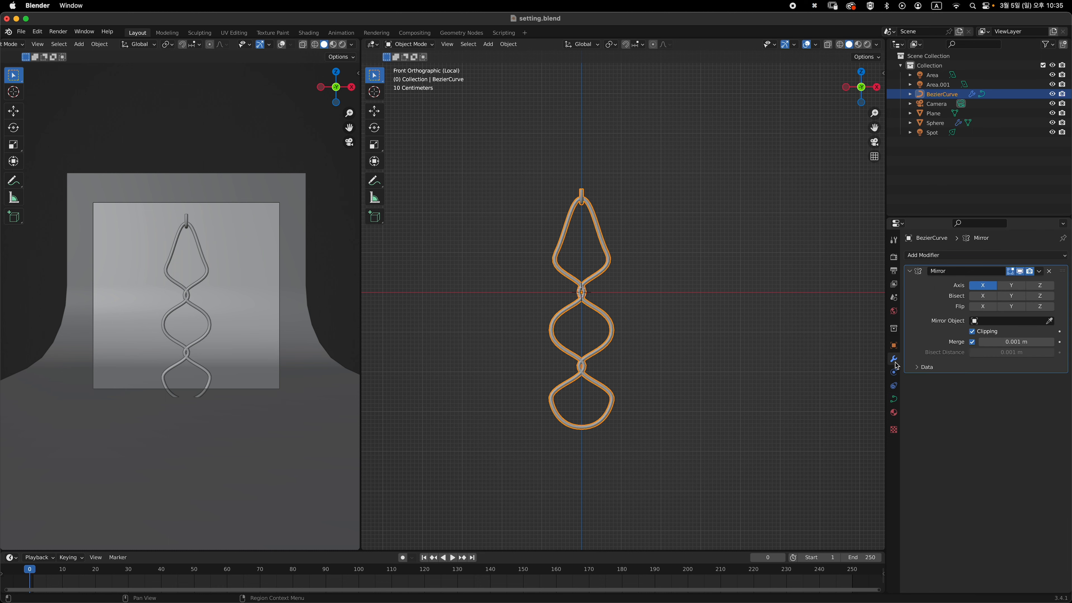
pyautogui.click(944, 256)
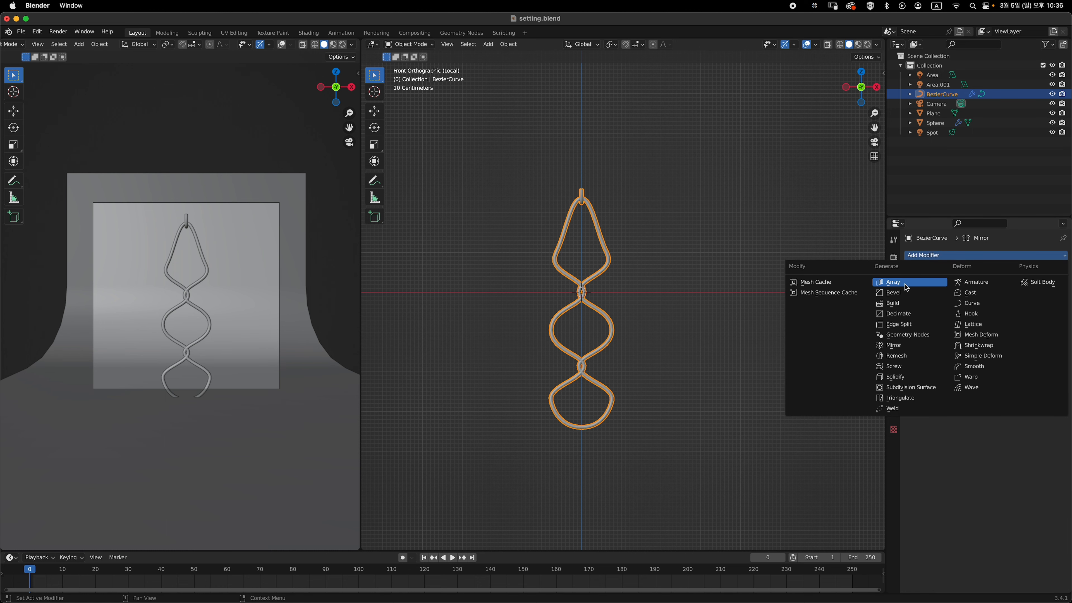
pyautogui.click(908, 283)
pyautogui.scroll(1, 634, 192)
pyautogui.scroll(-2, 674, 244)
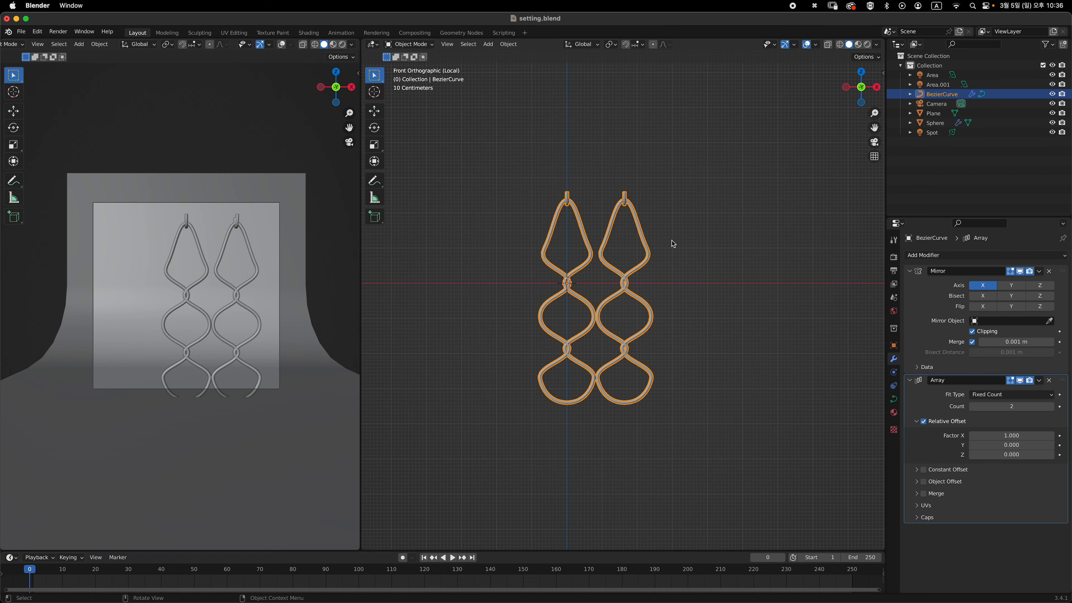
# Set the Array's relative offset Factor X to 0.700 so the neighbouring copies overlap
pyautogui.keyDown('shift'); pyautogui.moveTo(673, 244); pyautogui.dragTo(649, 244, button='middle'); pyautogui.keyUp('shift')
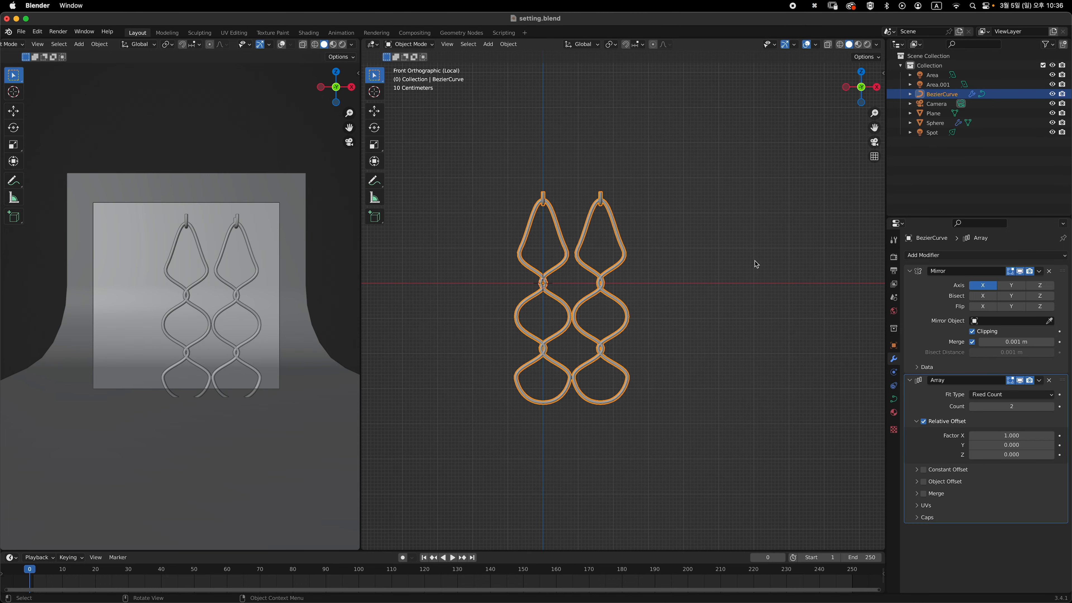
pyautogui.keyDown('shift'); pyautogui.moveTo(719, 250); pyautogui.dragTo(641, 238, button='middle'); pyautogui.keyUp('shift')
pyautogui.press('`')
pyautogui.keyDown('ctrl'); pyautogui.moveTo(591, 268); pyautogui.dragTo(605, 248, button='middle'); pyautogui.keyUp('ctrl')
pyautogui.moveTo(605, 248)
pyautogui.keyDown('shift'); pyautogui.mouseDown(button='middle')
pyautogui.moveTo(615, 242)
pyautogui.moveTo(595, 242)
pyautogui.mouseUp(button='middle'); pyautogui.keyUp('shift')
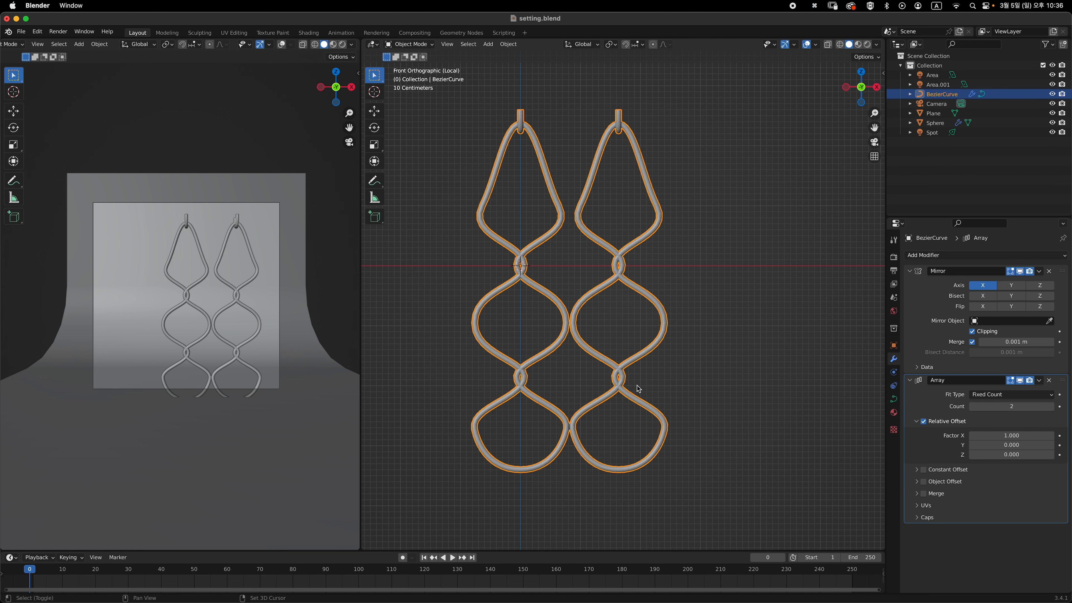
pyautogui.keyDown('shift'); pyautogui.moveTo(636, 388); pyautogui.dragTo(645, 415, button='middle'); pyautogui.keyUp('shift')
pyautogui.scroll(2, 667, 290)
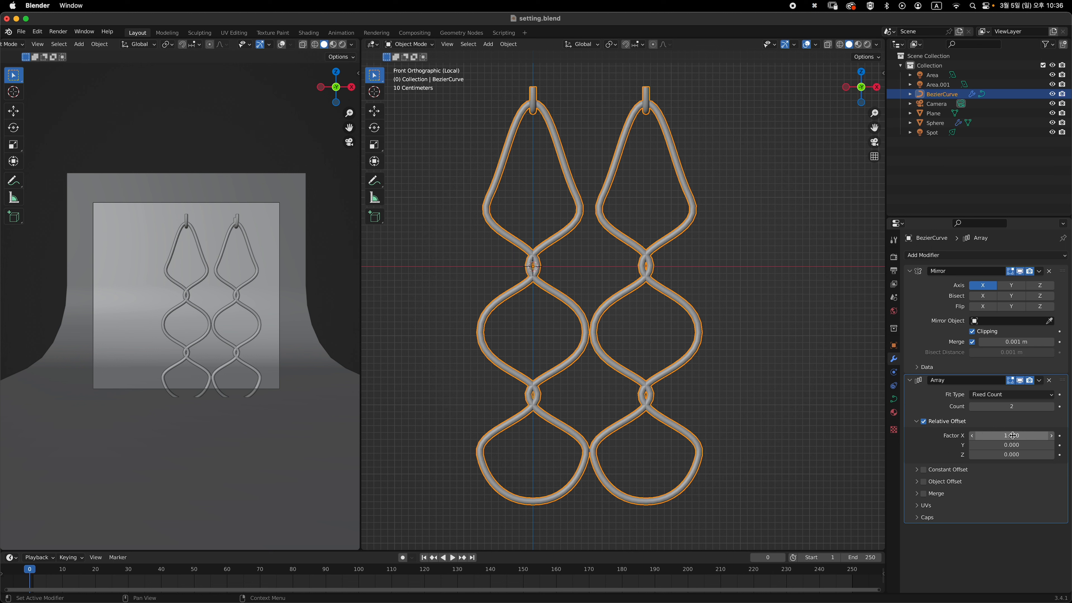
pyautogui.moveTo(1018, 436); pyautogui.dragTo(1012, 437)
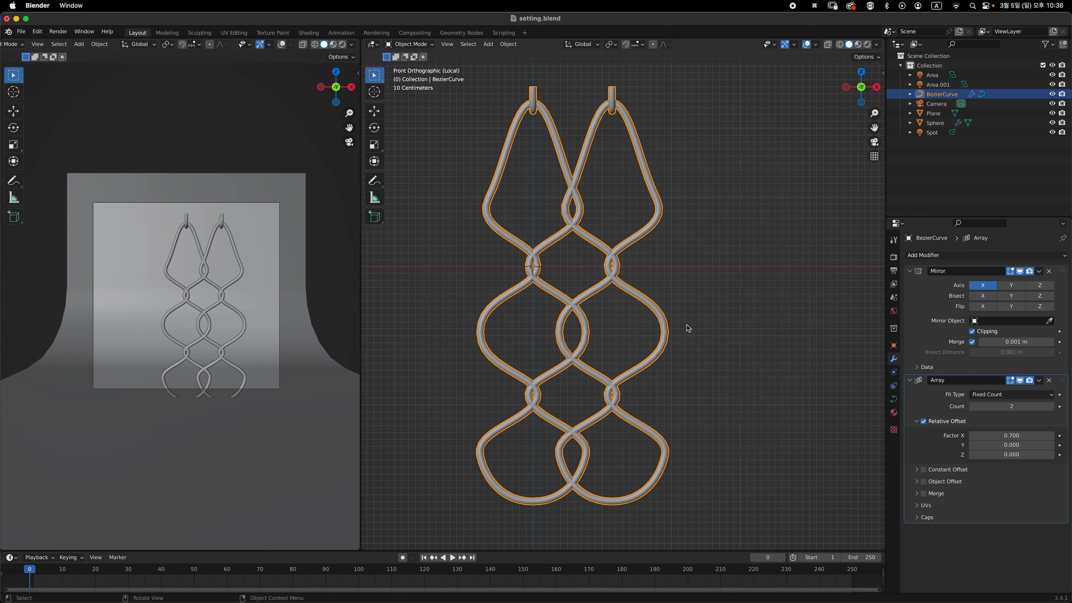
# In Edit Mode, reposition the outer bend point of the upper loop to adjust its overlap with the neighbouring copy
pyautogui.keyDown('shift'); pyautogui.scroll(3, 689, 328); pyautogui.keyUp('shift')
pyautogui.keyDown('shift'); pyautogui.scroll(-3, 597, 291); pyautogui.keyUp('shift')
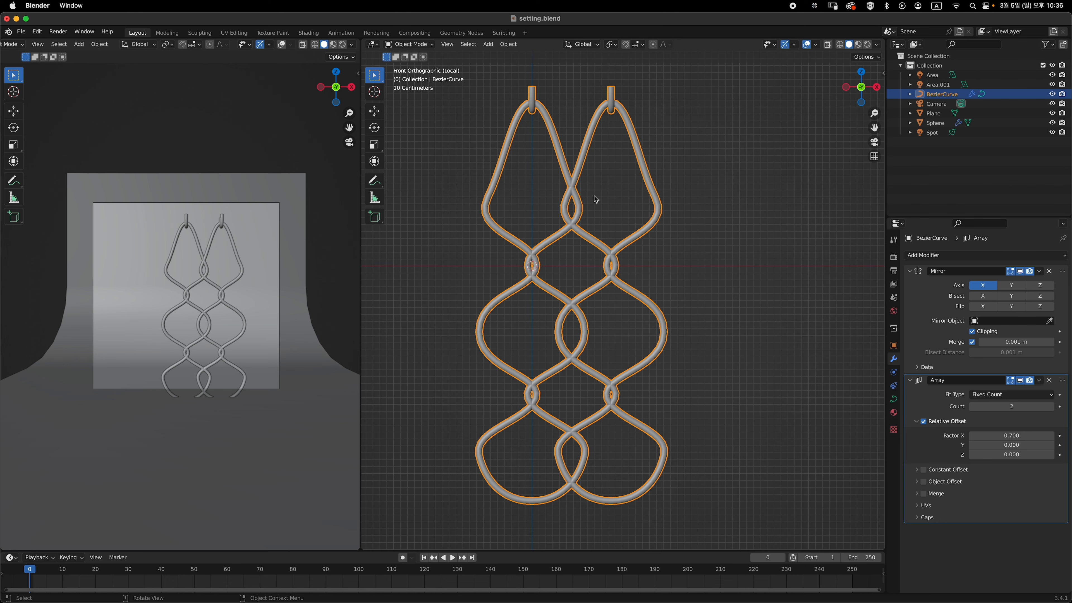
pyautogui.hscroll(-3, 639, 360)
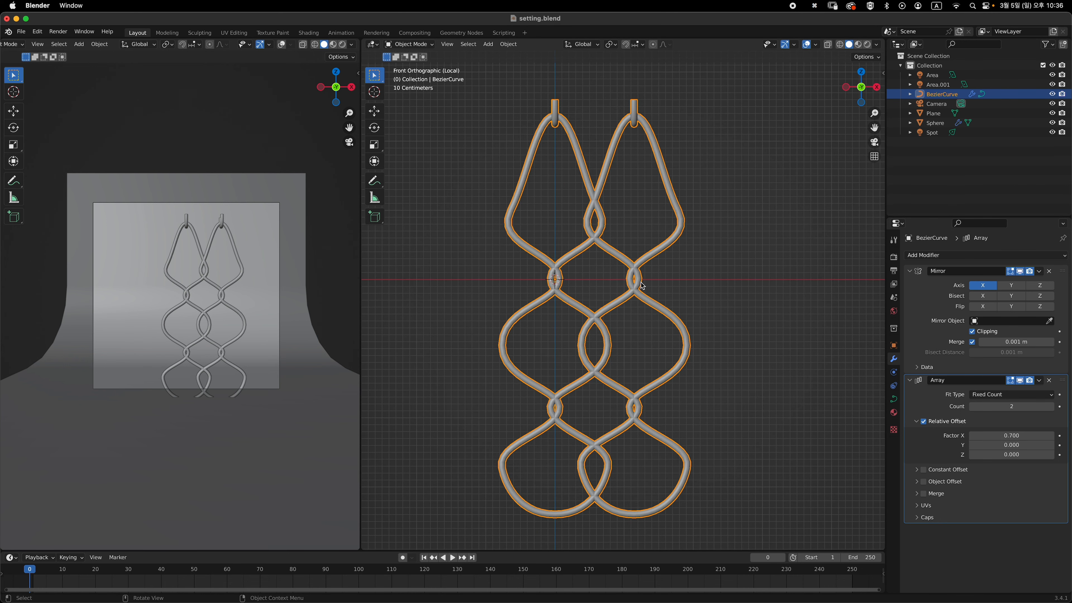
pyautogui.scroll(3, 607, 343)
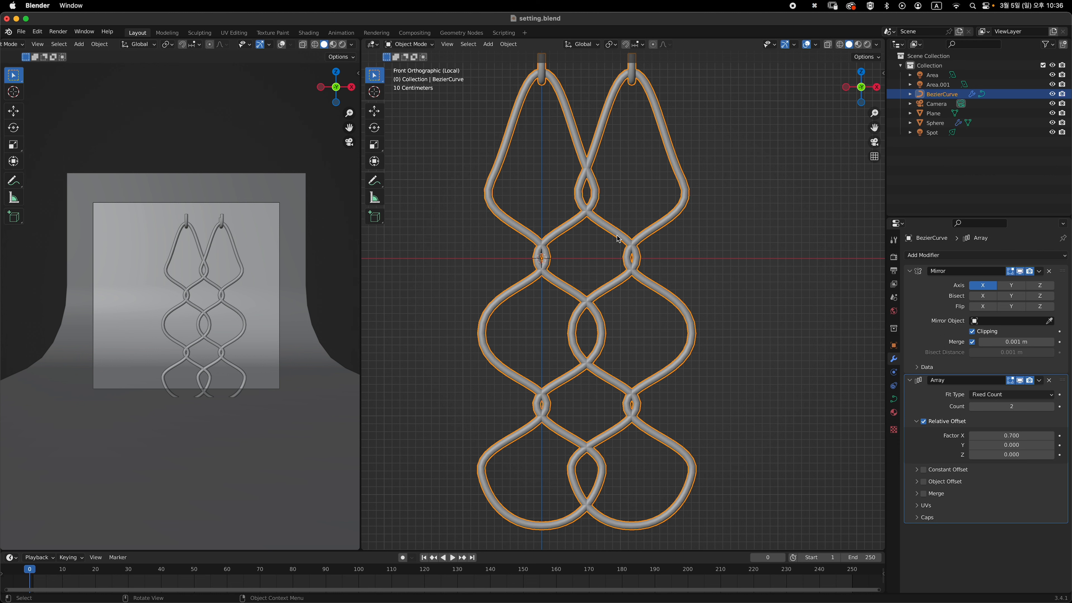
pyautogui.scroll(2, 619, 239)
pyautogui.press('Tab')
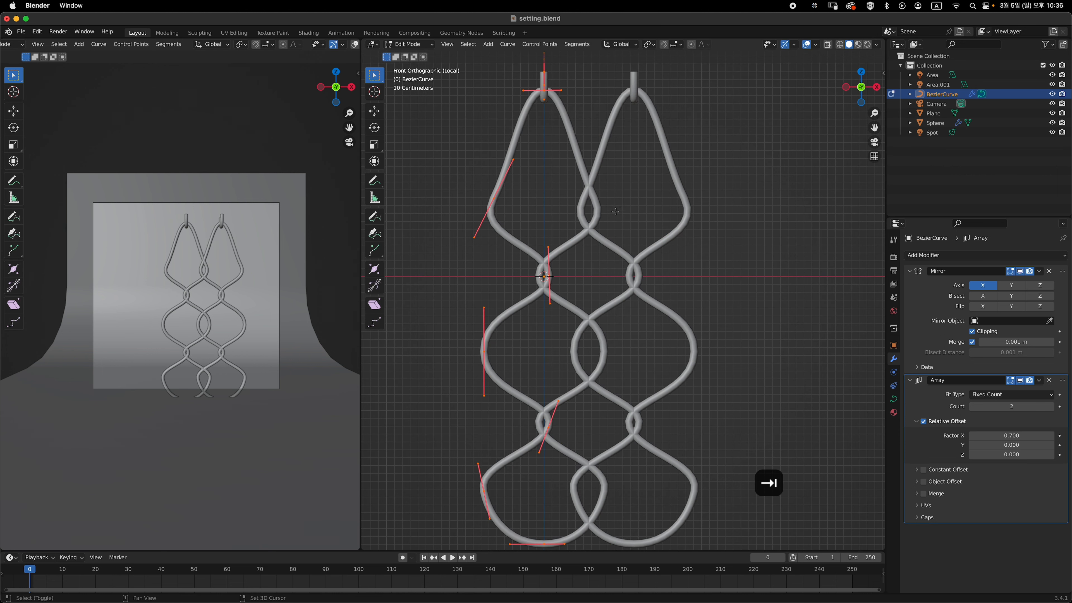
pyautogui.moveTo(479, 184); pyautogui.dragTo(539, 221)
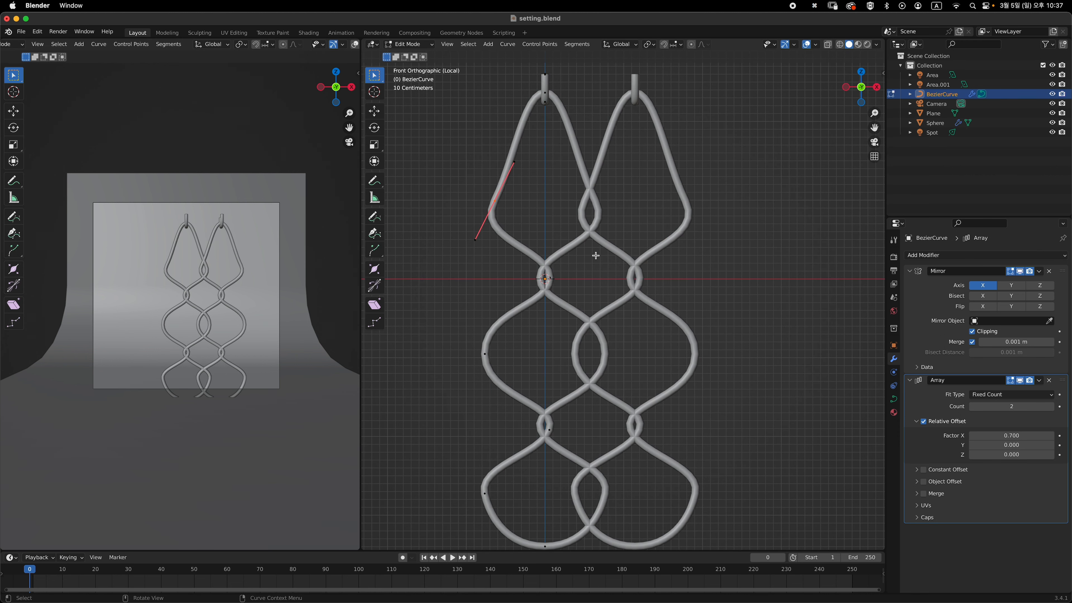
pyautogui.press('g')
pyautogui.click(642, 249)
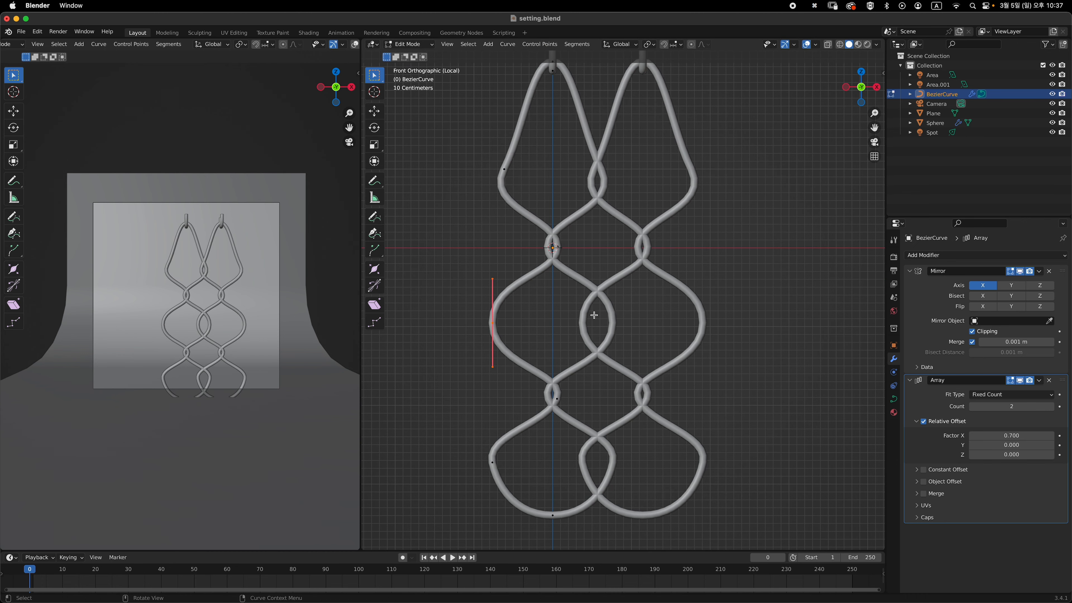
# Adjust the loops' outer bend points for an even interlock, shifting the middle one about -0.022 m and the bottom one about -0.074 m along X
pyautogui.press('g')
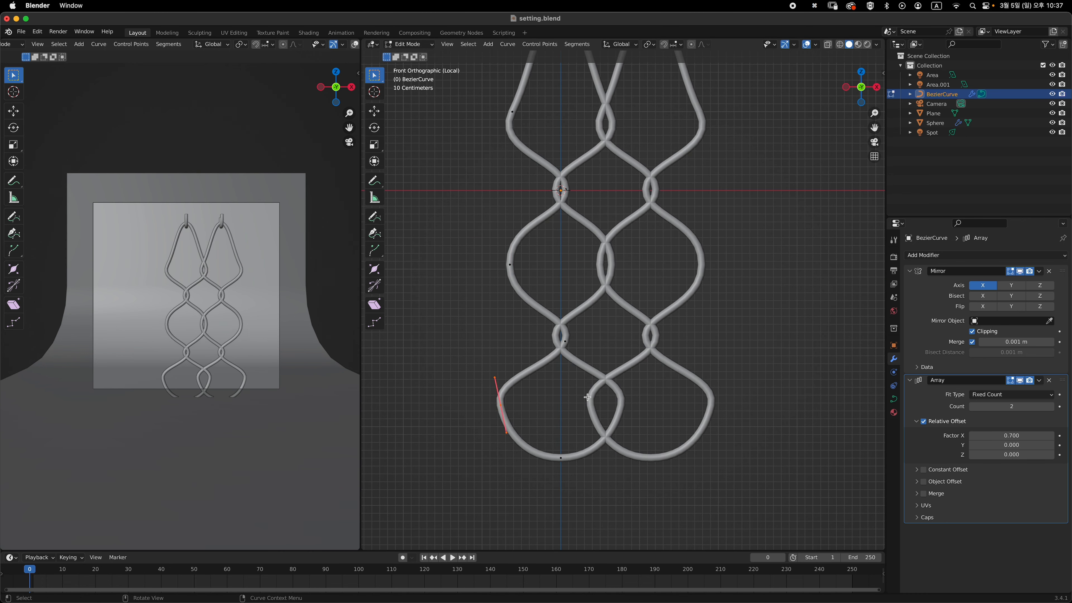
pyautogui.press('g')
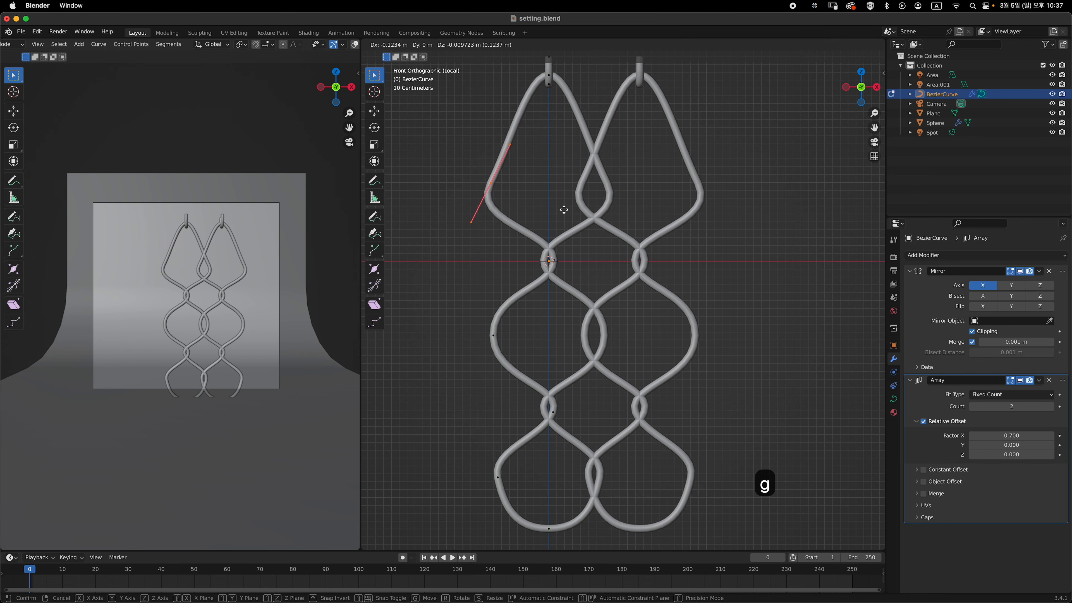
pyautogui.click(565, 342)
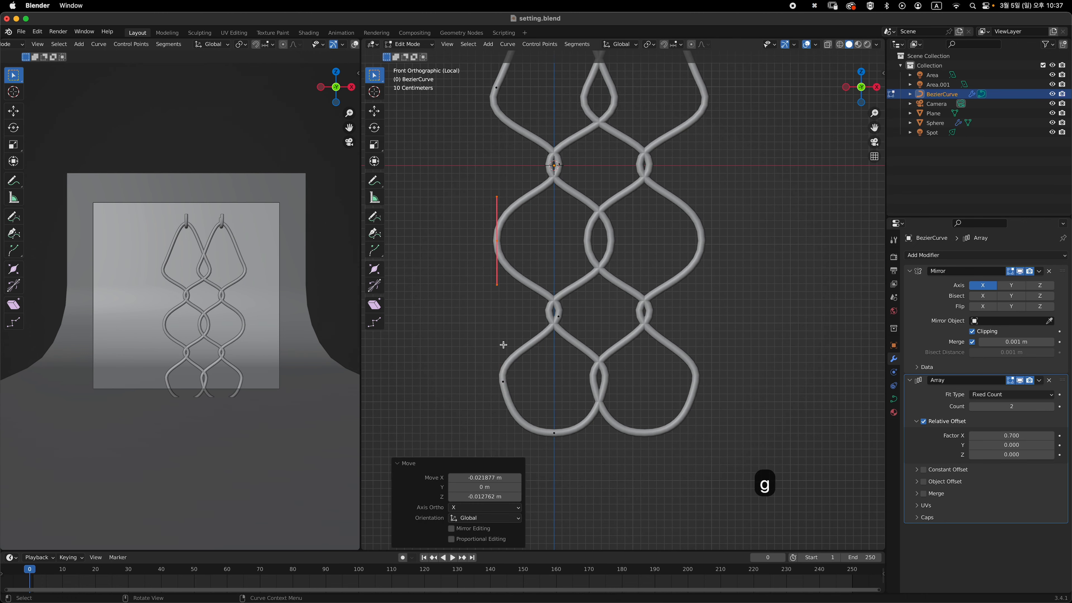
pyautogui.press('g')
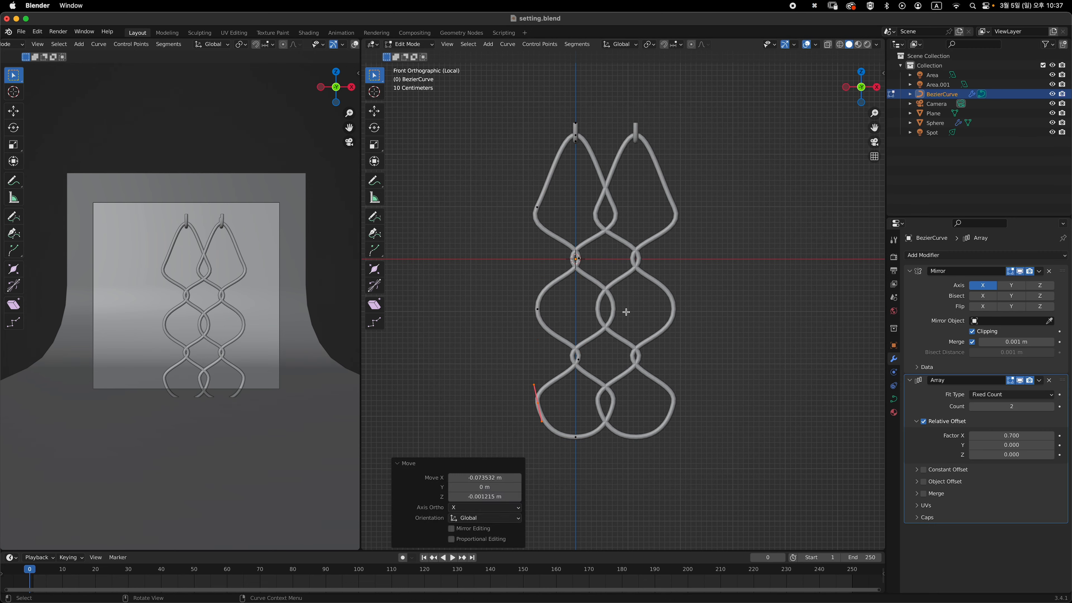
# Nudge the loops' outer bend points along X, shifting the upper one about -0.005 m, and leave Edit Mode
pyautogui.press('a')
pyautogui.press('g')
pyautogui.press('x')
pyautogui.click(611, 304)
pyautogui.press('g')
pyautogui.press('x')
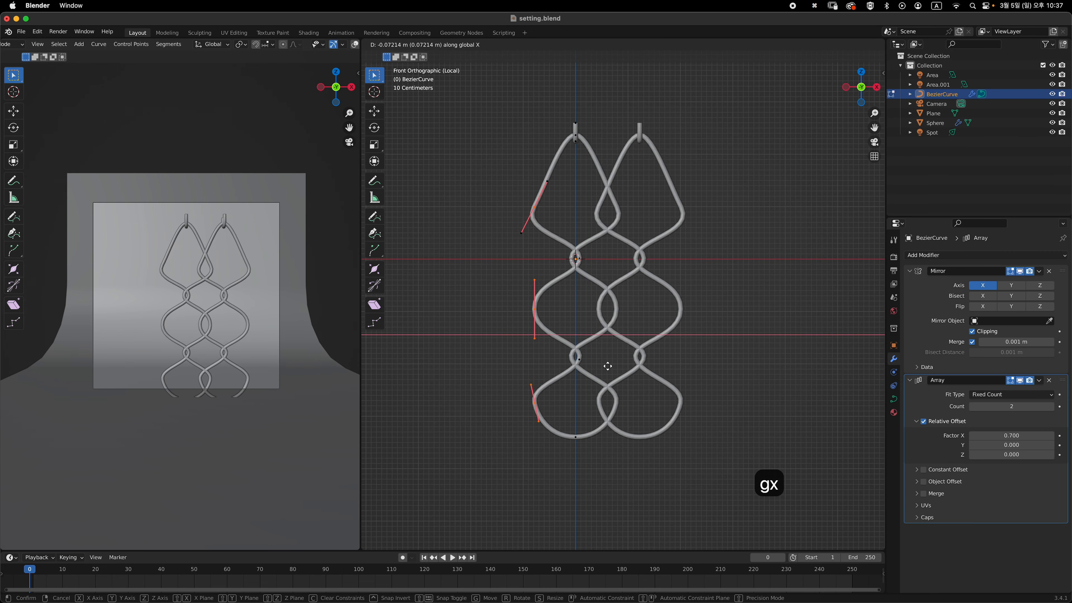
pyautogui.click(514, 188)
pyautogui.press('g')
pyautogui.press('x')
pyautogui.click(627, 222)
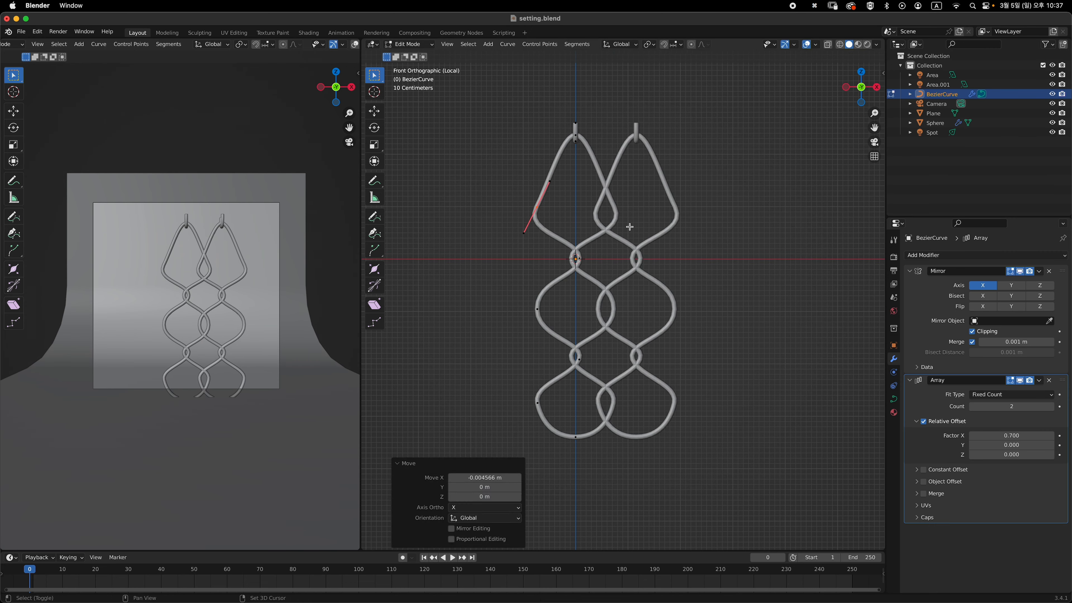
pyautogui.press('Tab')
# Set the Array's relative offset Factor X to 0.780
pyautogui.scroll(3, 596, 232)
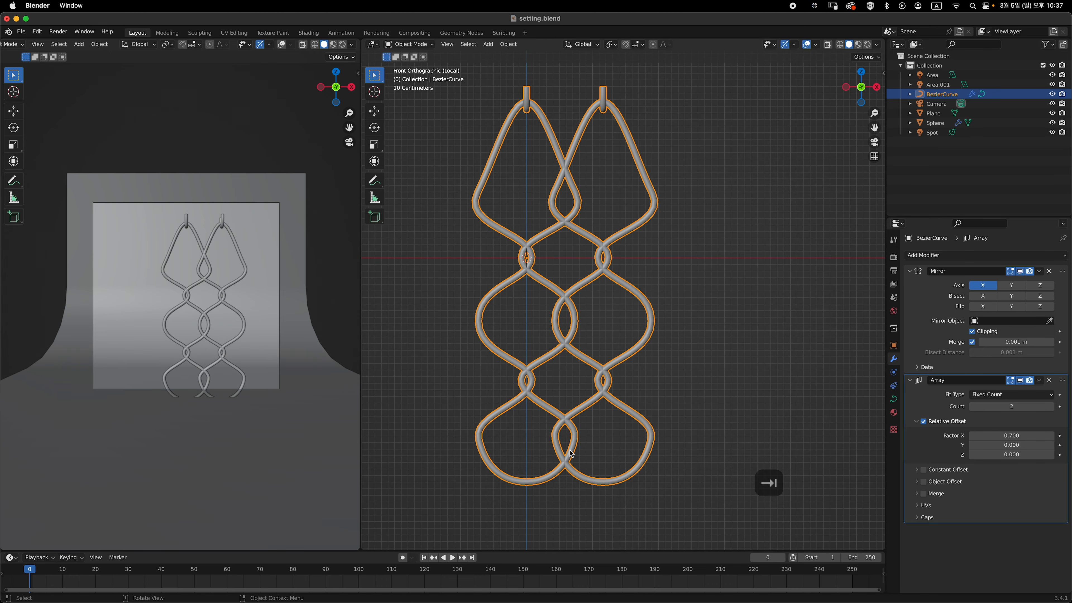
pyautogui.scroll(-2, 600, 262)
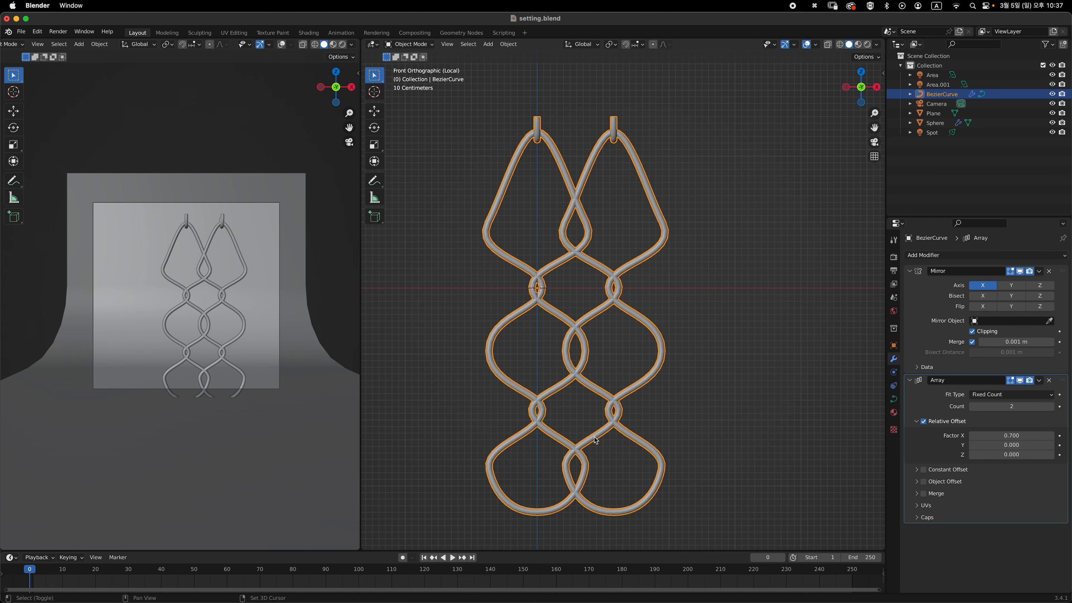
pyautogui.keyDown('shift'); pyautogui.moveTo(603, 411); pyautogui.dragTo(607, 356, button='middle'); pyautogui.keyUp('shift')
pyautogui.keyDown('ctrl'); pyautogui.moveTo(616, 282); pyautogui.dragTo(638, 286, button='middle'); pyautogui.keyUp('ctrl')
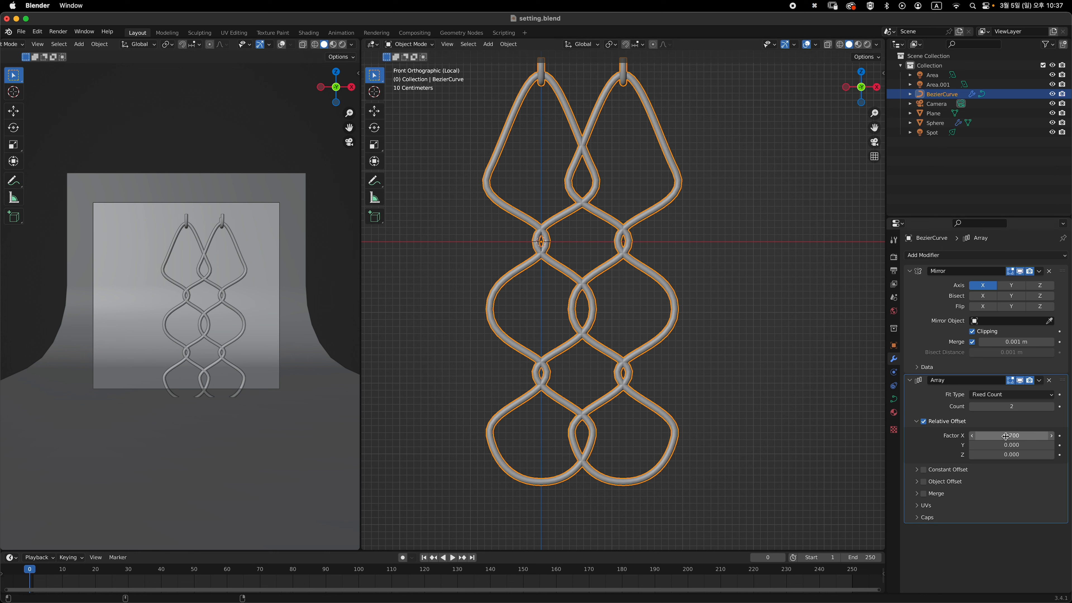
pyautogui.moveTo(1006, 437); pyautogui.dragTo(1010, 438)
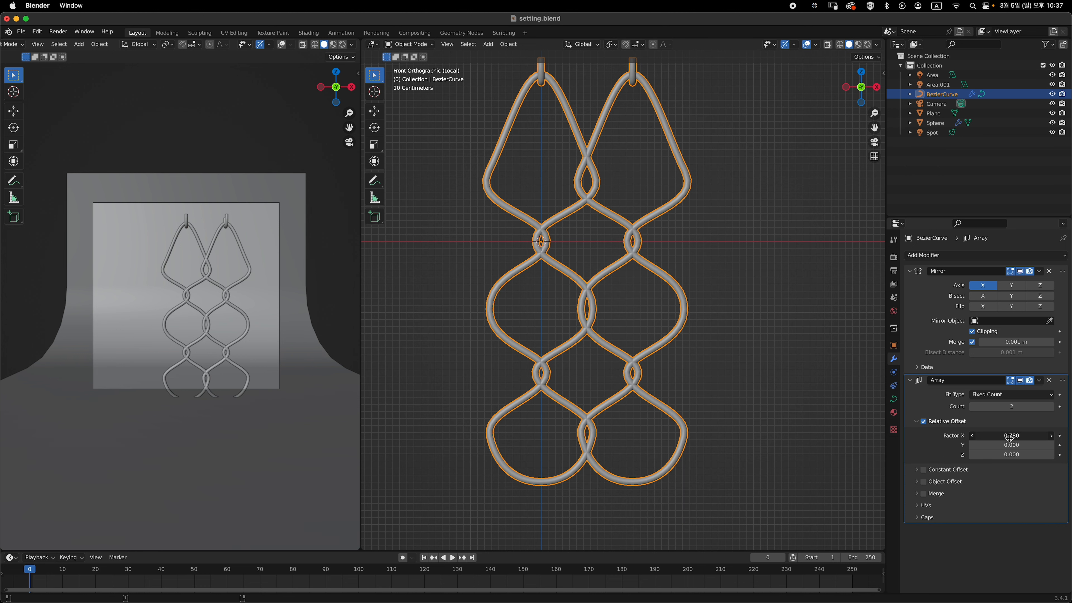
# In Edit Mode, rotate the upper loop's outer bend point about 6° and shift it along X
pyautogui.press('Tab')
pyautogui.press('r')
pyautogui.click(614, 215)
pyautogui.press('g')
pyautogui.press('x')
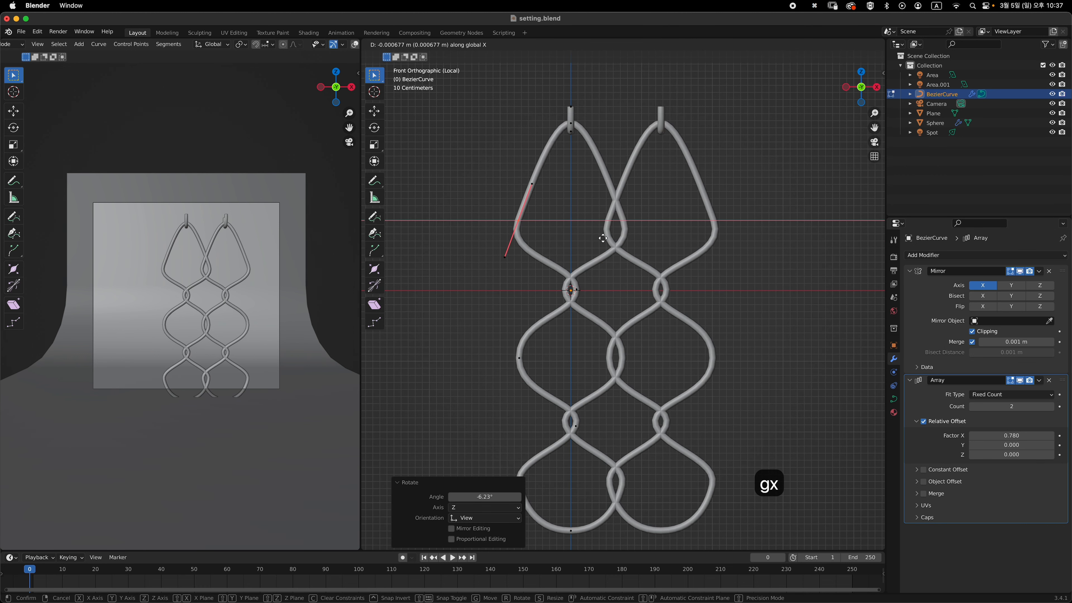
pyautogui.click(620, 234)
pyautogui.press('Tab')
# Set the Array's relative offset Factor X to 0.840 so neighbouring copies only just interlock
pyautogui.moveTo(1006, 435); pyautogui.dragTo(1020, 435)
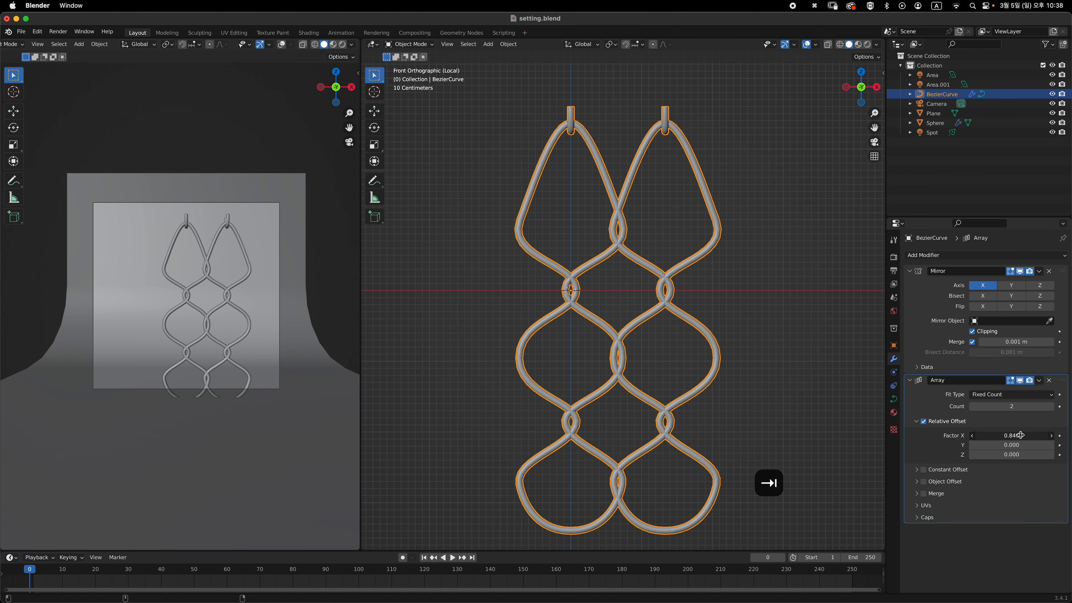
pyautogui.click(796, 295)
pyautogui.keyDown('shift'); pyautogui.moveTo(797, 296); pyautogui.dragTo(747, 258, button='middle'); pyautogui.keyUp('shift')
pyautogui.keyDown('ctrl'); pyautogui.moveTo(747, 258); pyautogui.dragTo(708, 317, button='middle'); pyautogui.keyUp('ctrl')
pyautogui.keyDown('shift'); pyautogui.moveTo(623, 433); pyautogui.dragTo(593, 217, button='middle'); pyautogui.keyUp('shift')
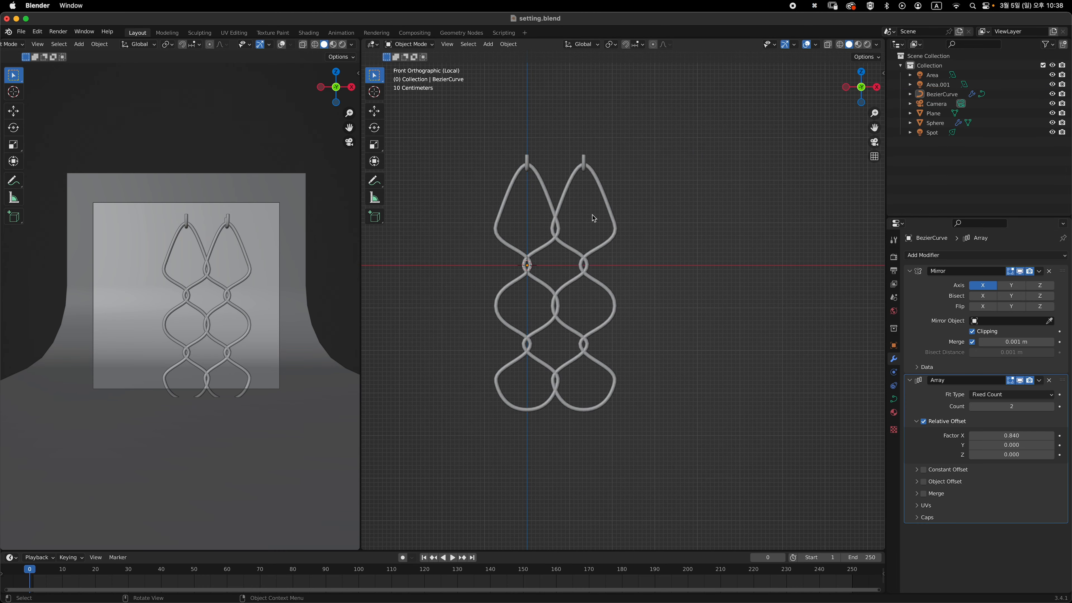
pyautogui.keyDown('shift'); pyautogui.moveTo(643, 258); pyautogui.dragTo(638, 307, button='middle'); pyautogui.keyUp('shift')
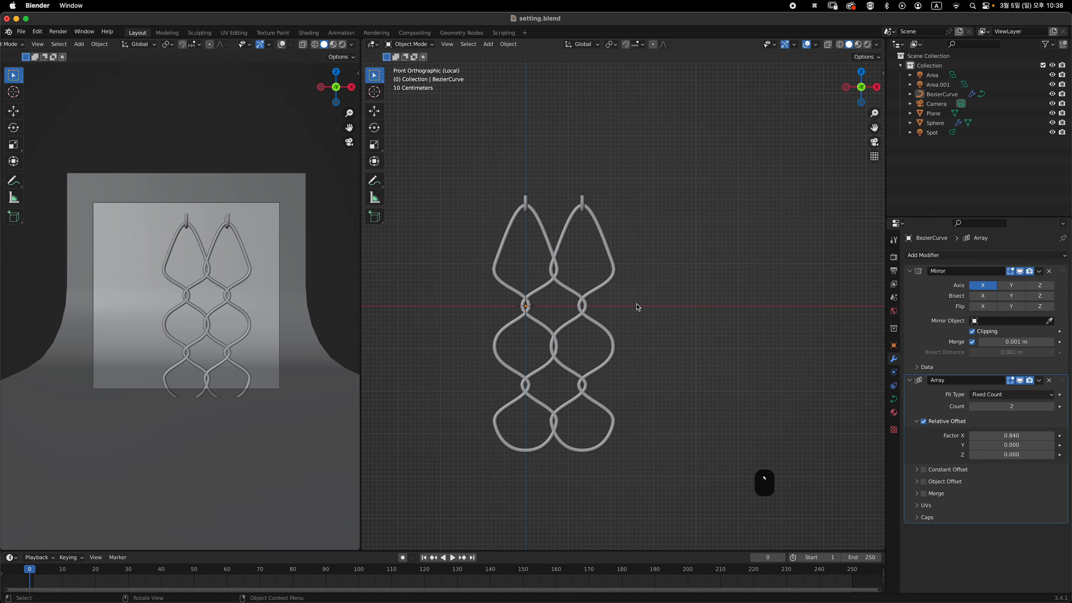
# Set the Array modifier's Count on the net curve to 10
pyautogui.click(613, 289)
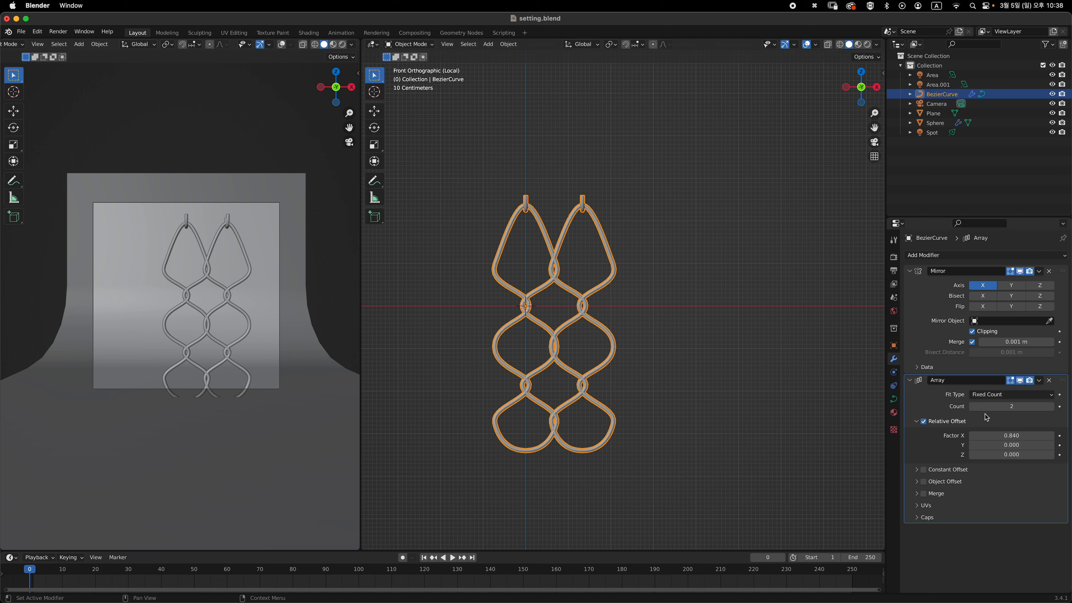
pyautogui.click(1007, 410)
pyautogui.write('10')
pyautogui.press('Return')
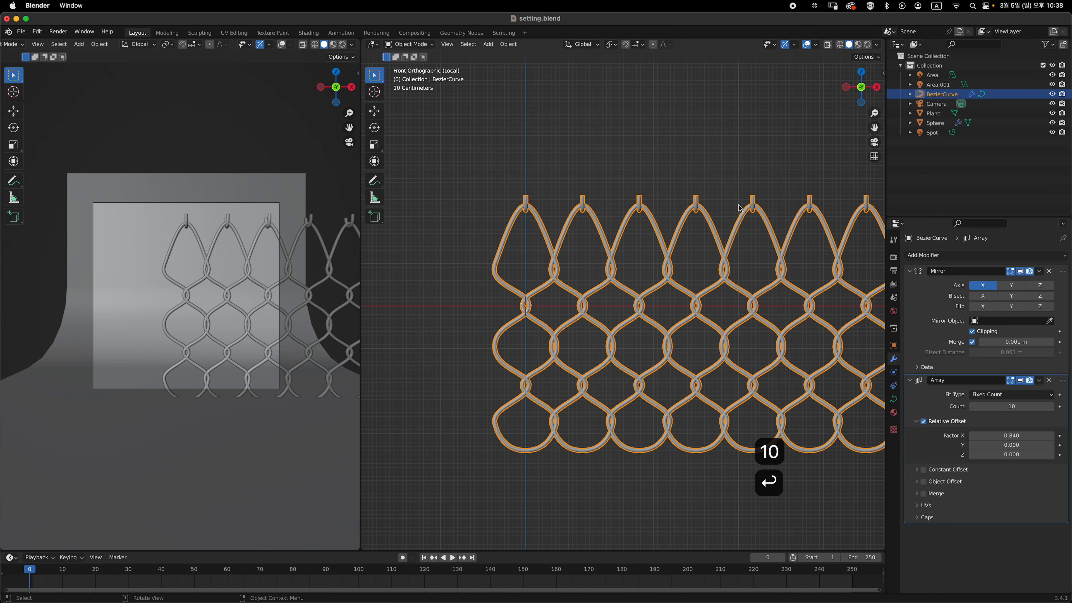
pyautogui.scroll(-5, 686, 311)
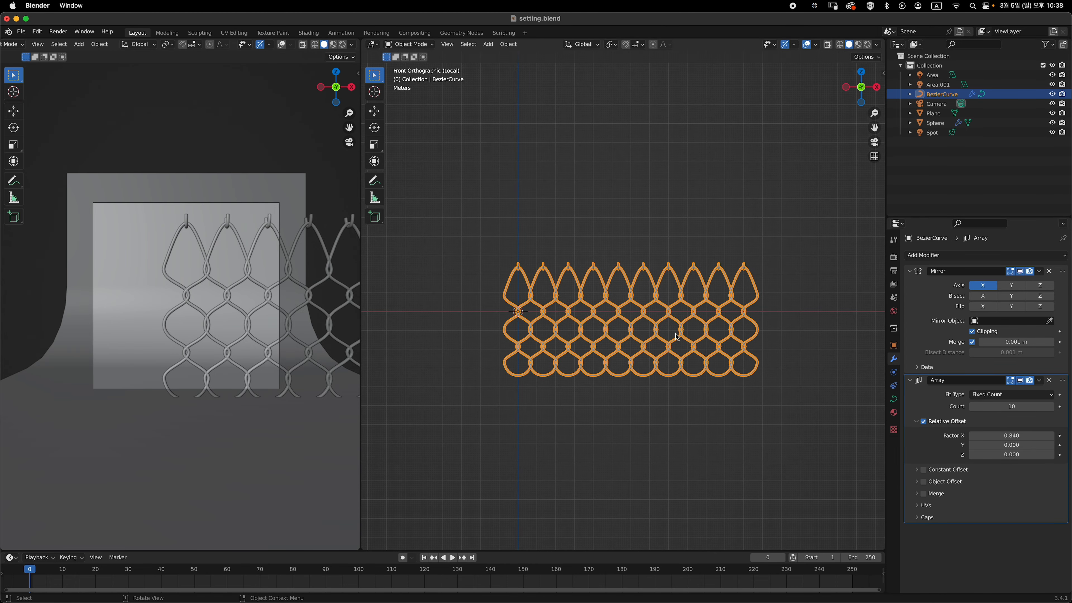
pyautogui.scroll(5, 677, 337)
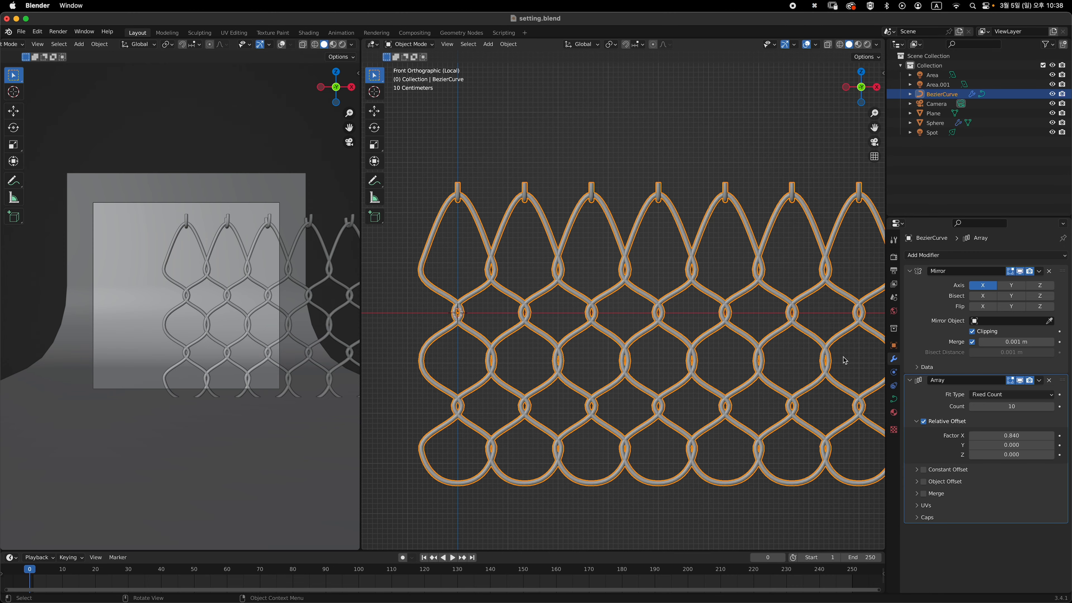
# Thicken the net's strands by setting the curve's round bevel Depth to 0.07 m
pyautogui.click(895, 401)
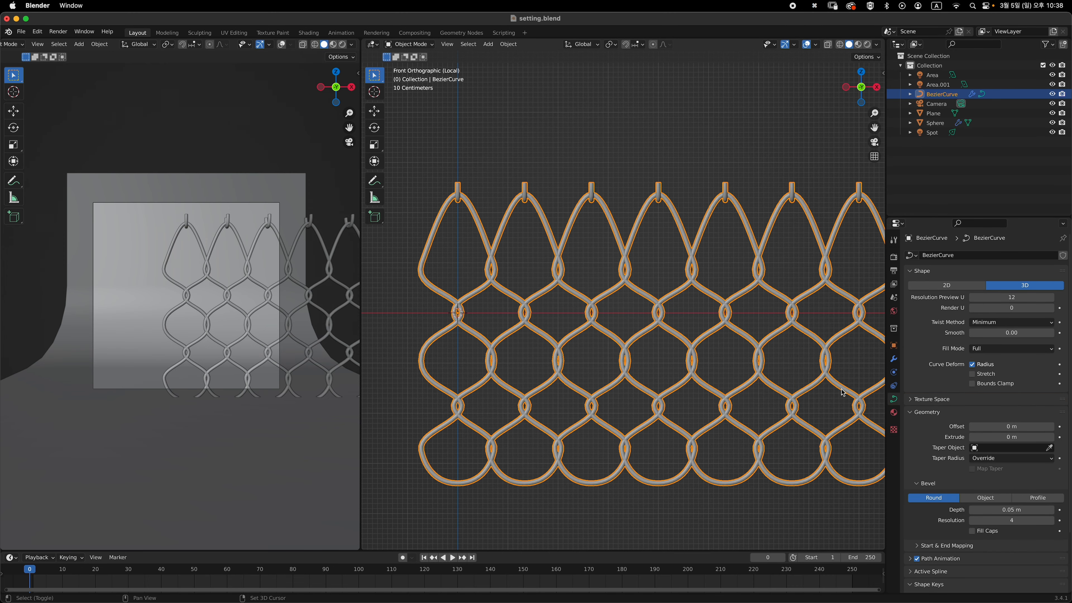
pyautogui.keyDown('shift'); pyautogui.moveTo(784, 360); pyautogui.dragTo(821, 347, button='middle'); pyautogui.keyUp('shift')
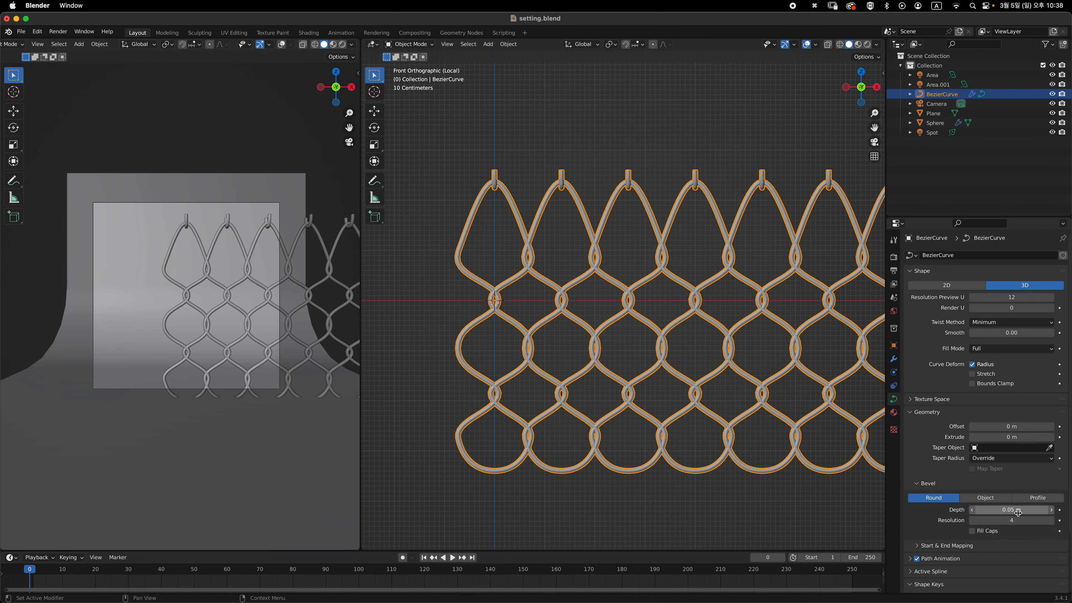
pyautogui.scroll(3, 498, 301)
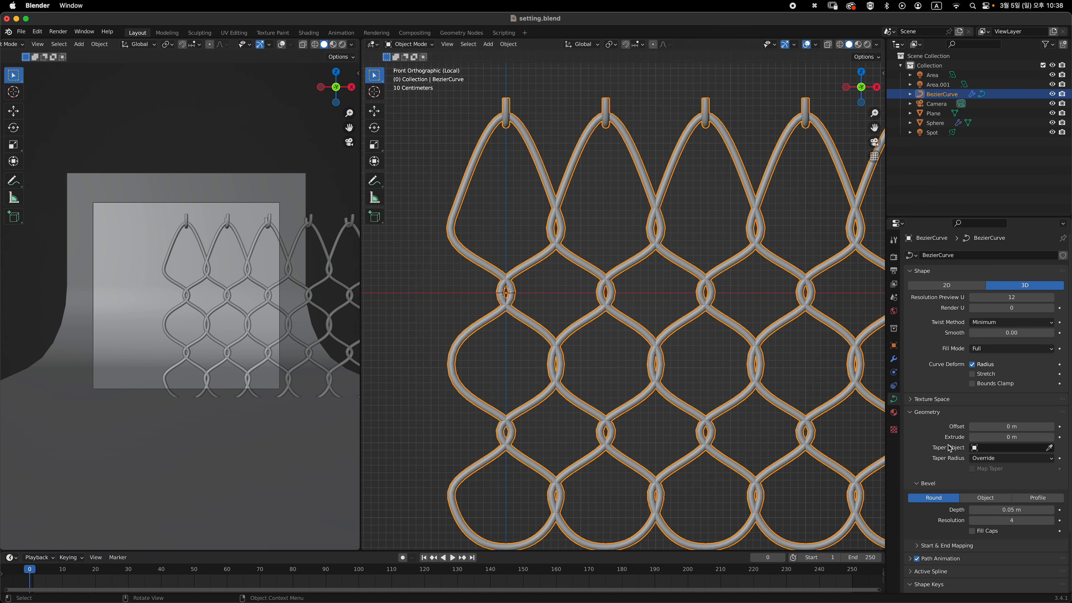
pyautogui.click(1011, 509)
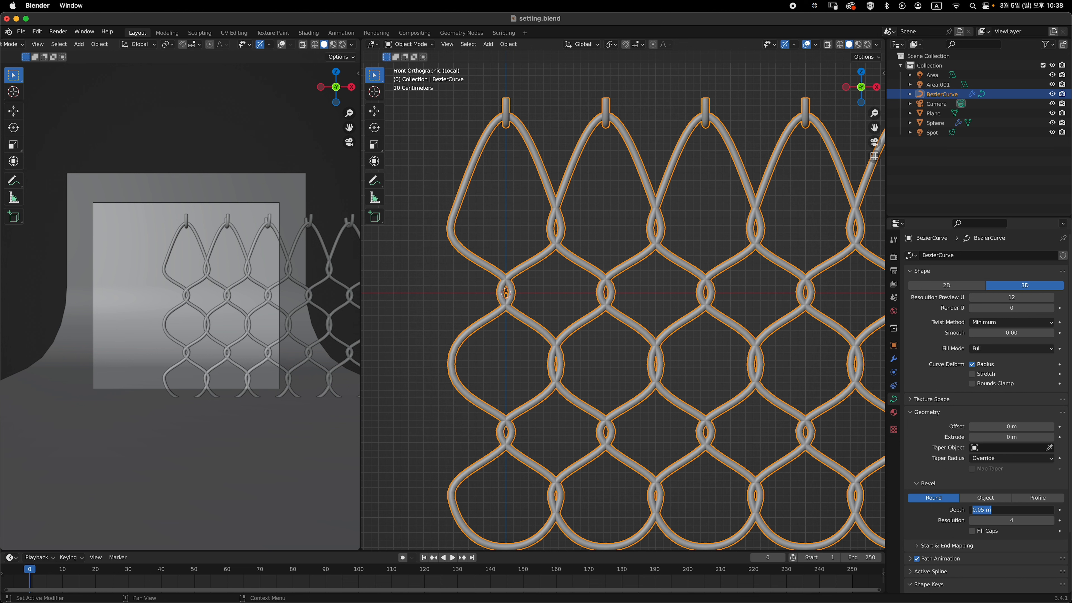
pyautogui.write('0.7')
pyautogui.press('Return')
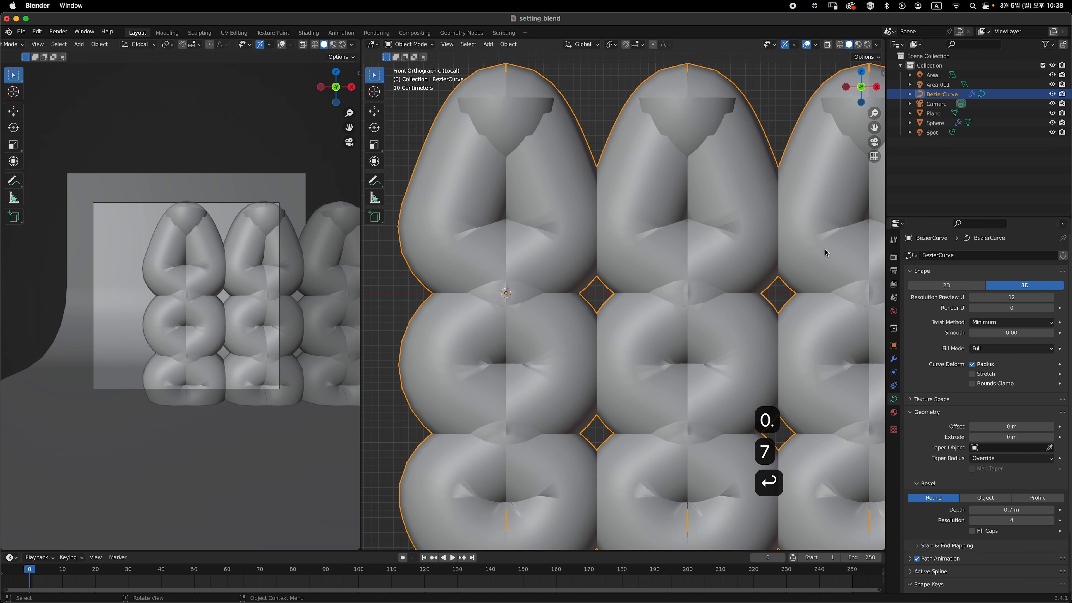
pyautogui.click(1005, 507)
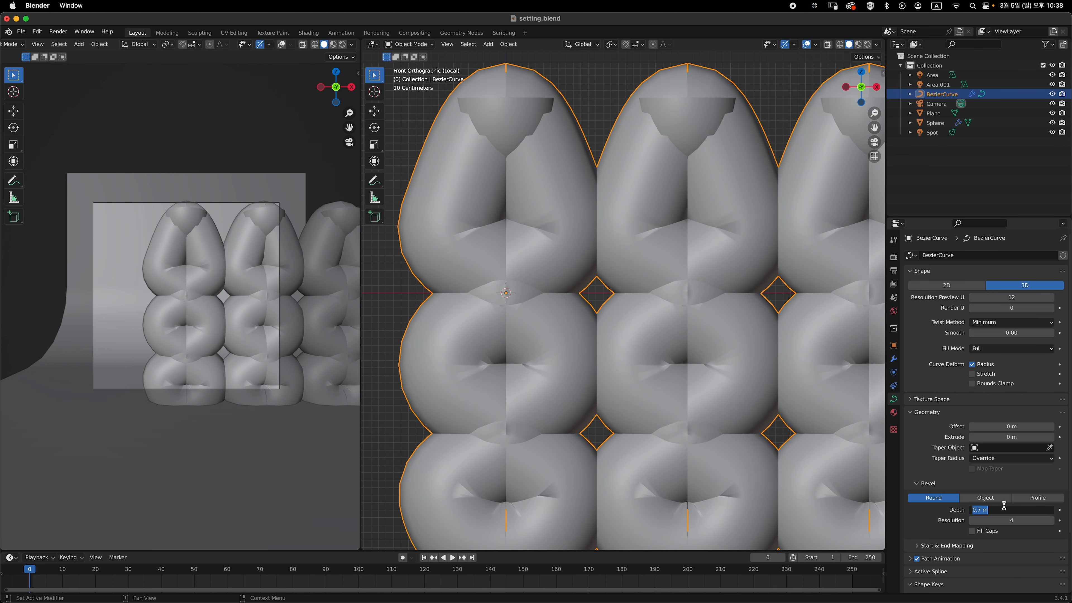
pyautogui.write('0.07')
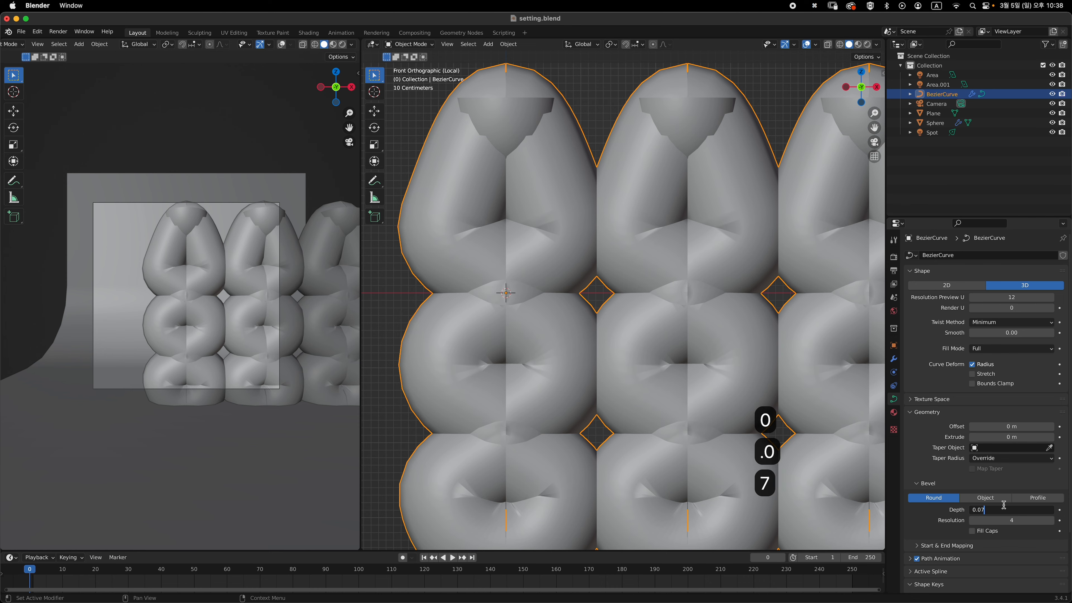
pyautogui.press('Return')
pyautogui.scroll(-3, 625, 288)
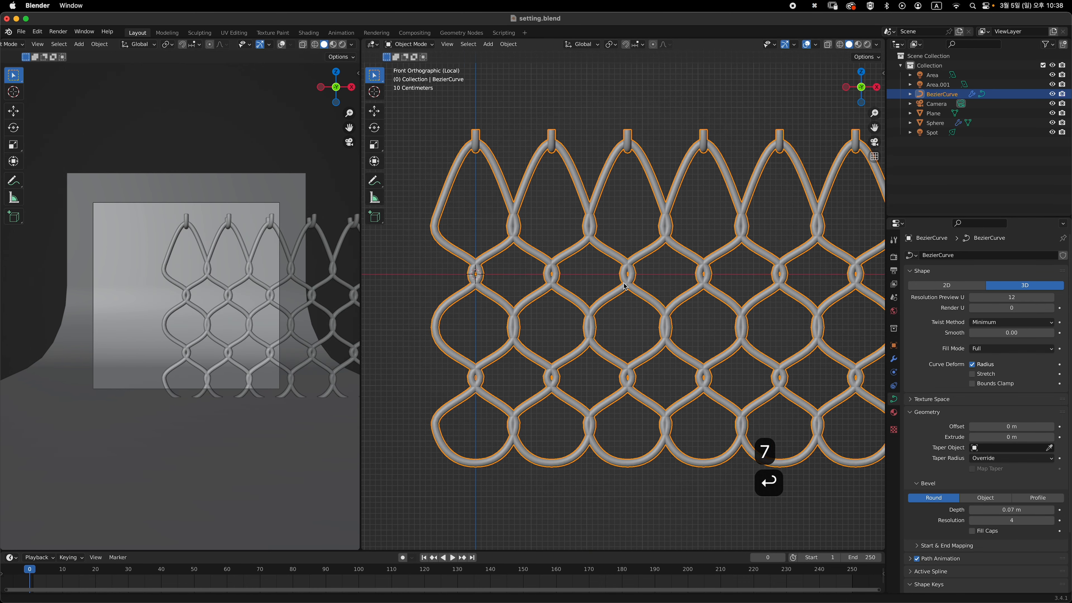
pyautogui.scroll(-5, 626, 287)
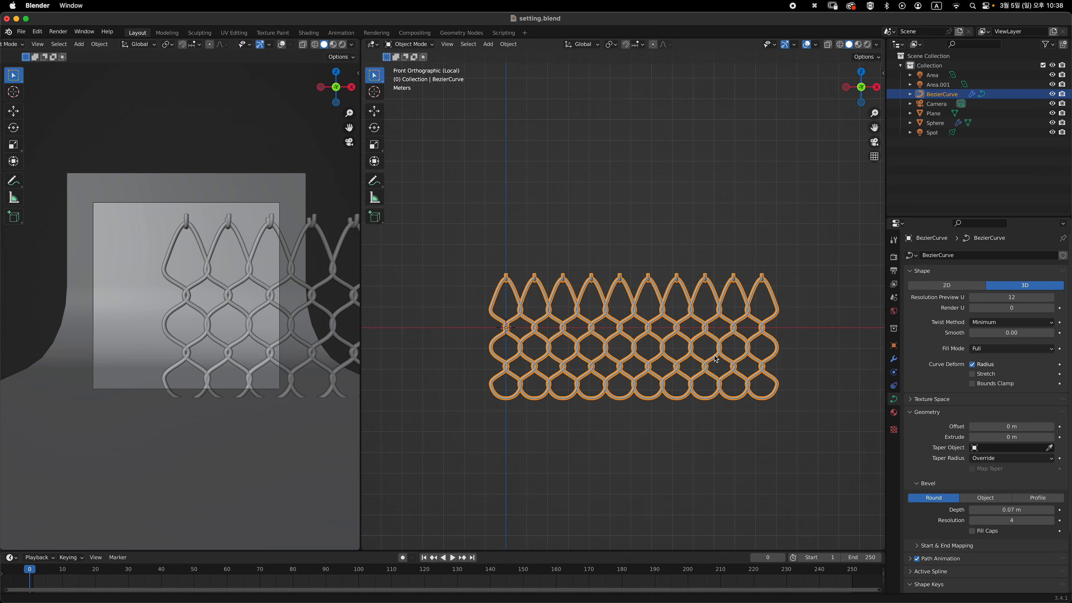
# In Top view, add a Bezier Circle curve at the start of the net
pyautogui.keyDown('shift'); pyautogui.scroll(-2, 716, 359); pyautogui.keyUp('shift')
pyautogui.moveTo(717, 303); pyautogui.dragTo(626, 300, button='middle')
pyautogui.press('`')
pyautogui.click(601, 239)
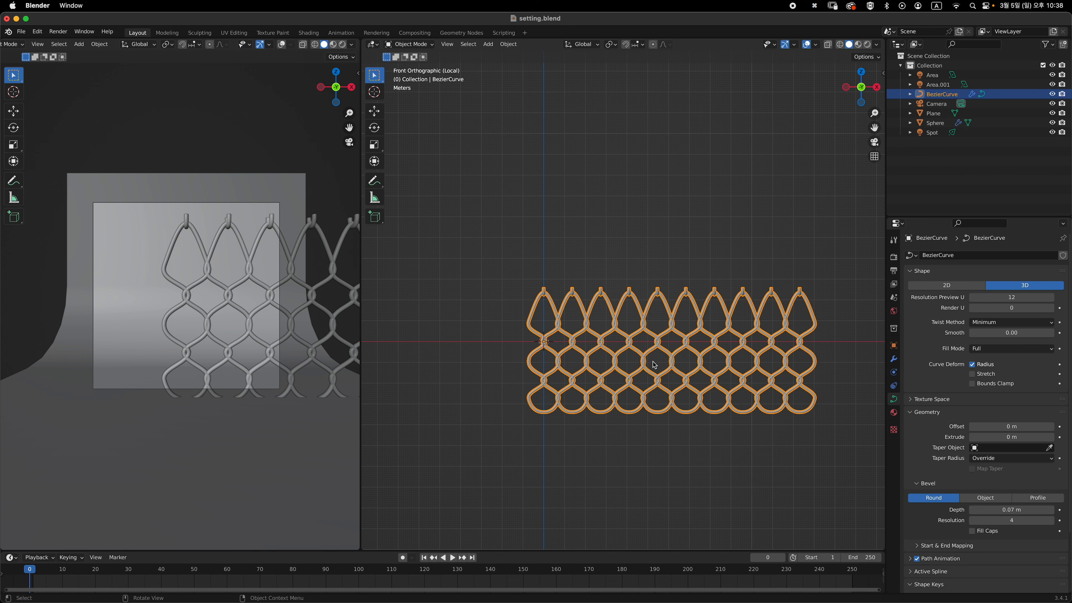
pyautogui.press('`')
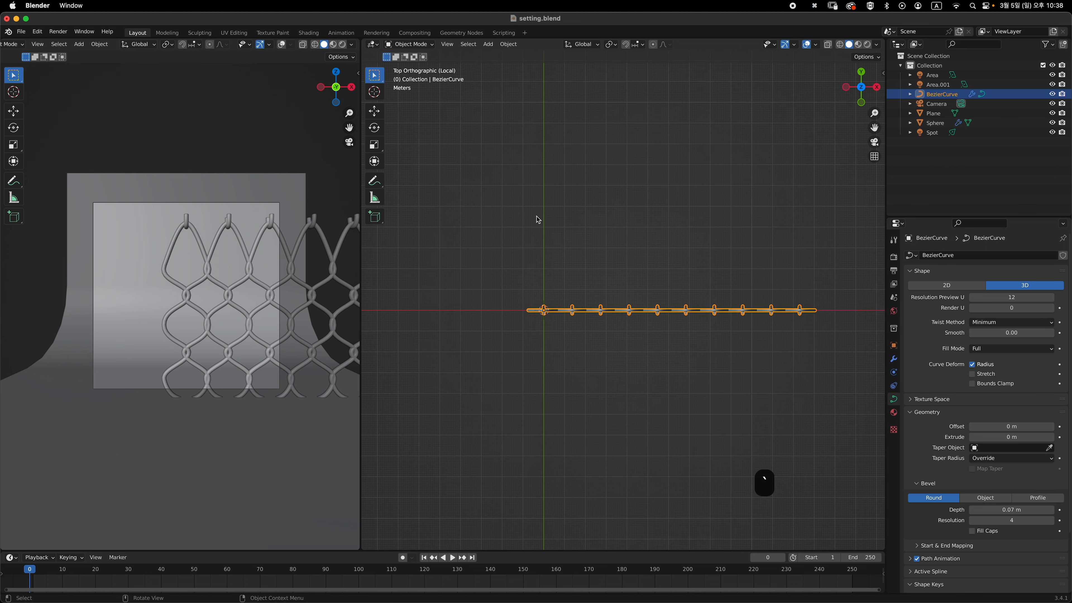
pyautogui.moveTo(672, 299); pyautogui.dragTo(666, 257, button='middle')
pyautogui.hotkey('shift', 'a')
pyautogui.moveTo(663, 260)
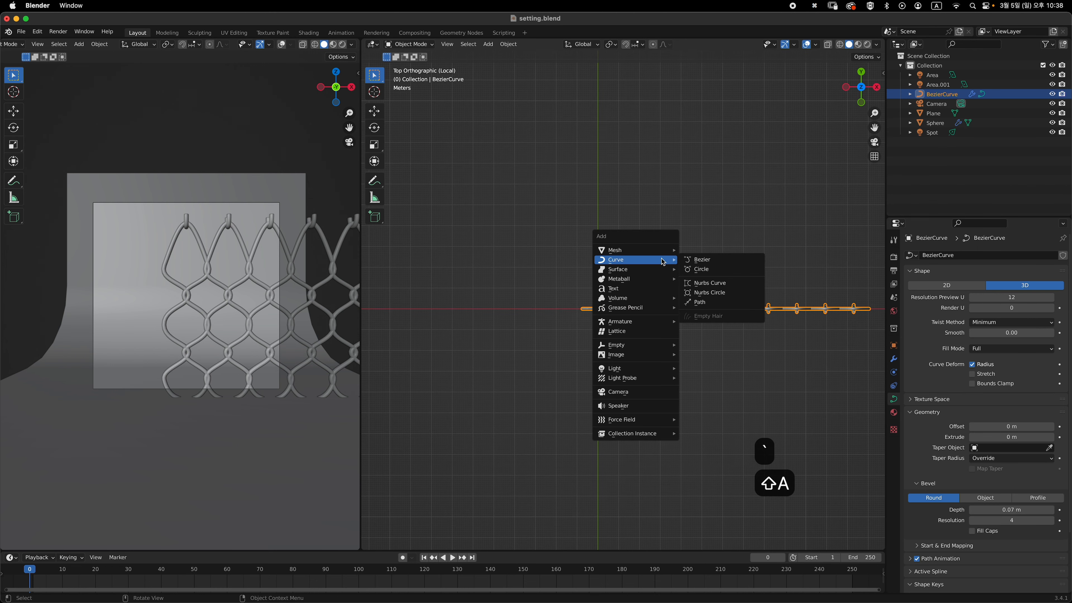
pyautogui.click(718, 274)
# In Front view, lower the net curve about 2.58 m along Z to bring its hooks to the circle's level
pyautogui.moveTo(667, 295); pyautogui.dragTo(655, 241, button='middle')
pyautogui.click(669, 305)
pyautogui.press('g')
pyautogui.press('z')
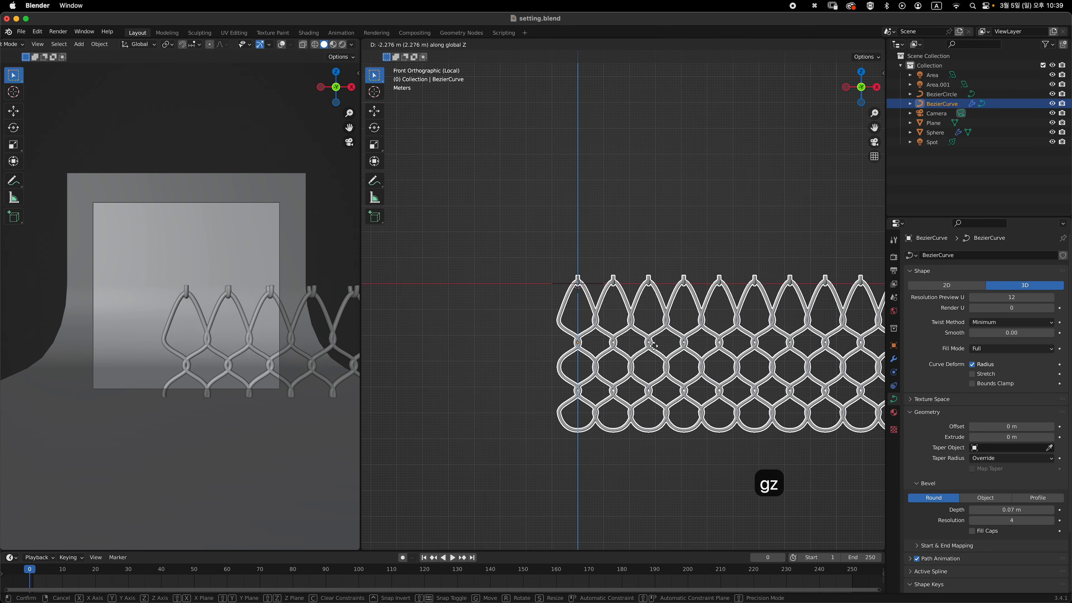
pyautogui.click(655, 362)
# Fine-tune the net's height by about -0.027 m along Z so the hook tops line up with the circle
pyautogui.scroll(6, 591, 262)
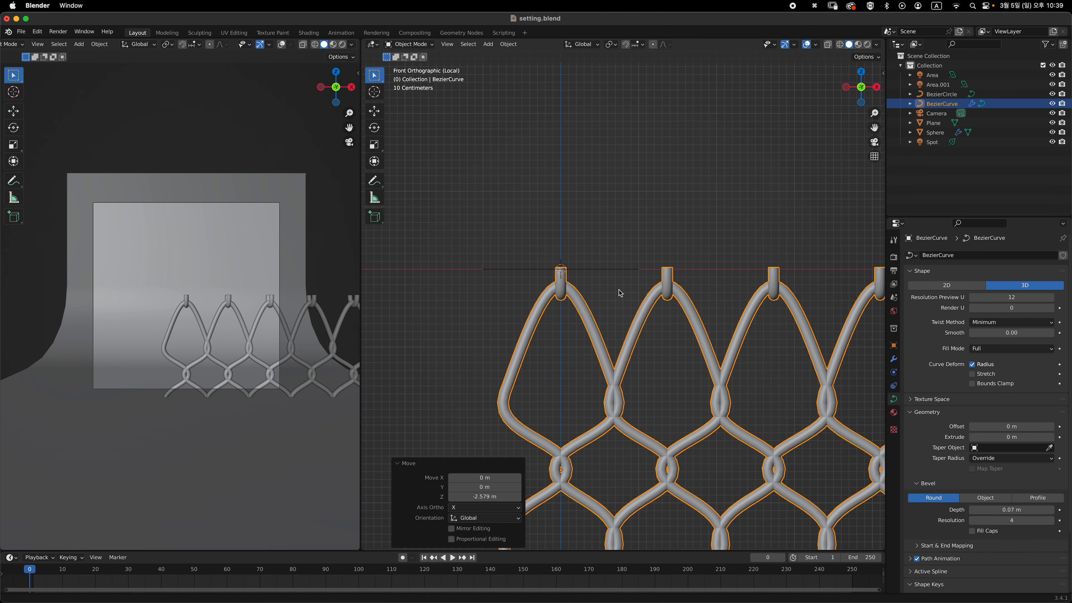
pyautogui.scroll(4, 621, 292)
pyautogui.press('g')
pyautogui.press('z')
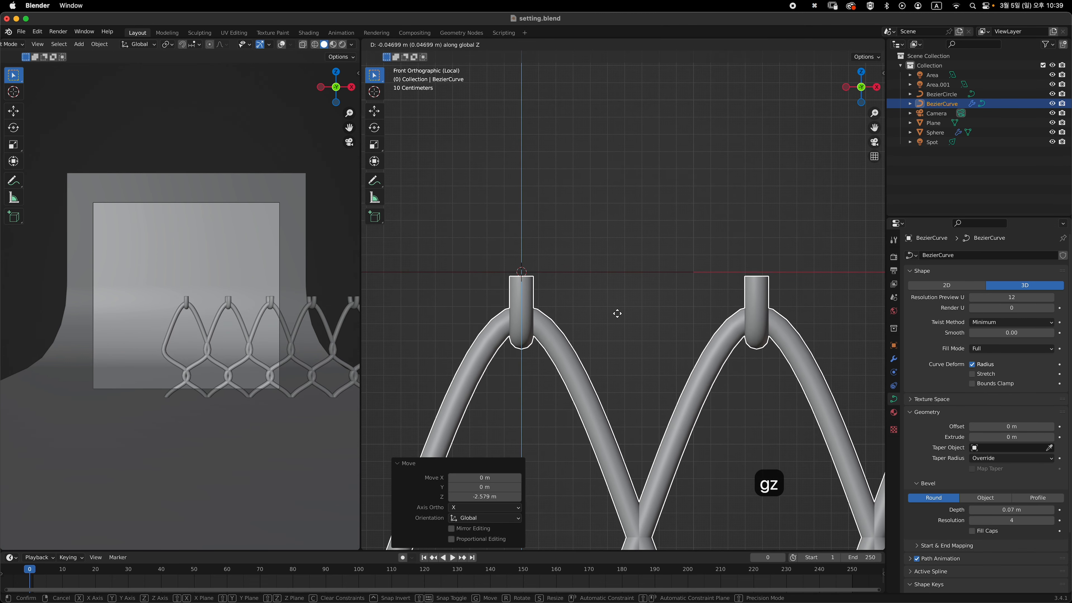
pyautogui.click(622, 287)
pyautogui.scroll(-6, 656, 343)
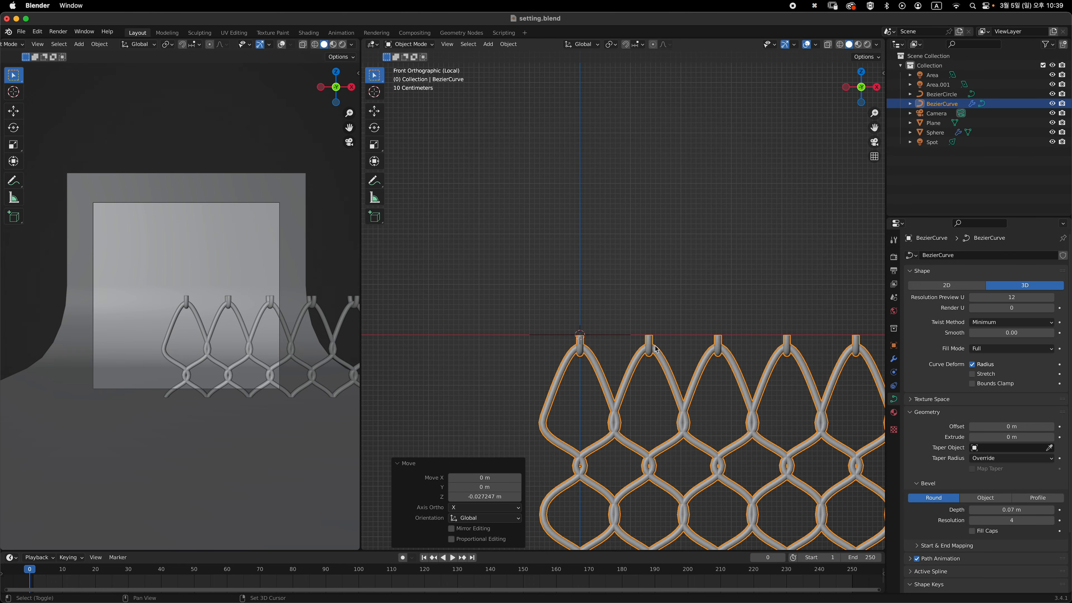
pyautogui.scroll(-3, 655, 349)
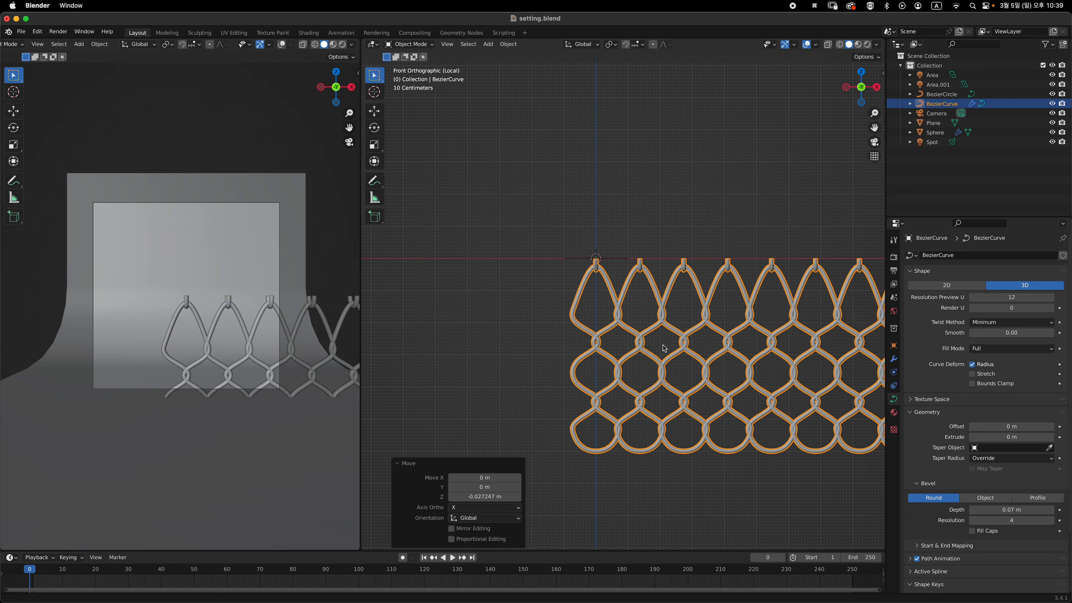
# Add a Curve modifier to the net below its Array, with BezierCircle as the Curve Object
pyautogui.click(894, 359)
pyautogui.click(952, 256)
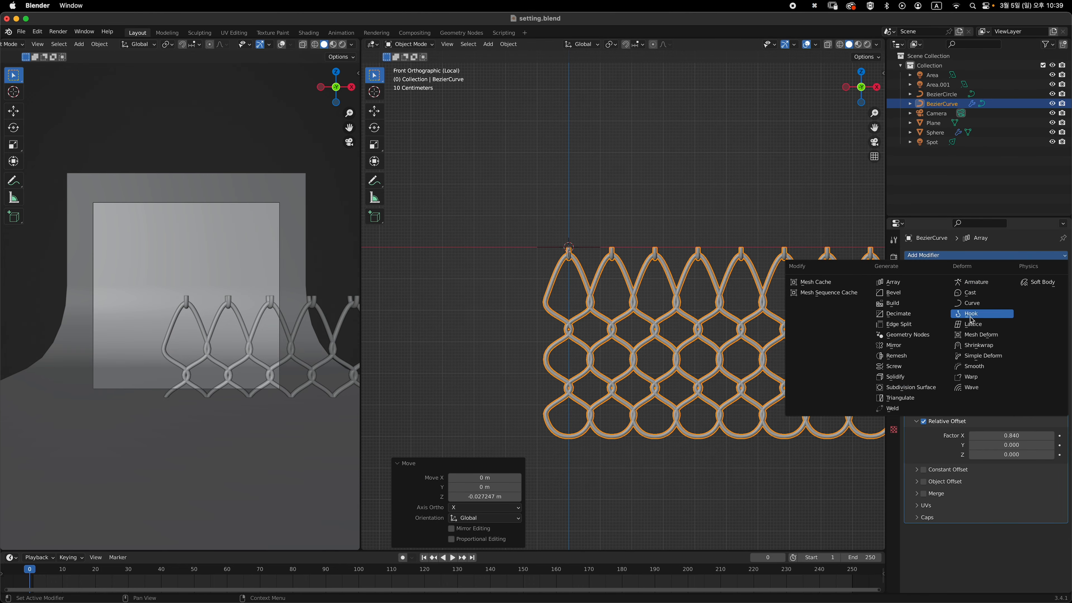
pyautogui.click(982, 303)
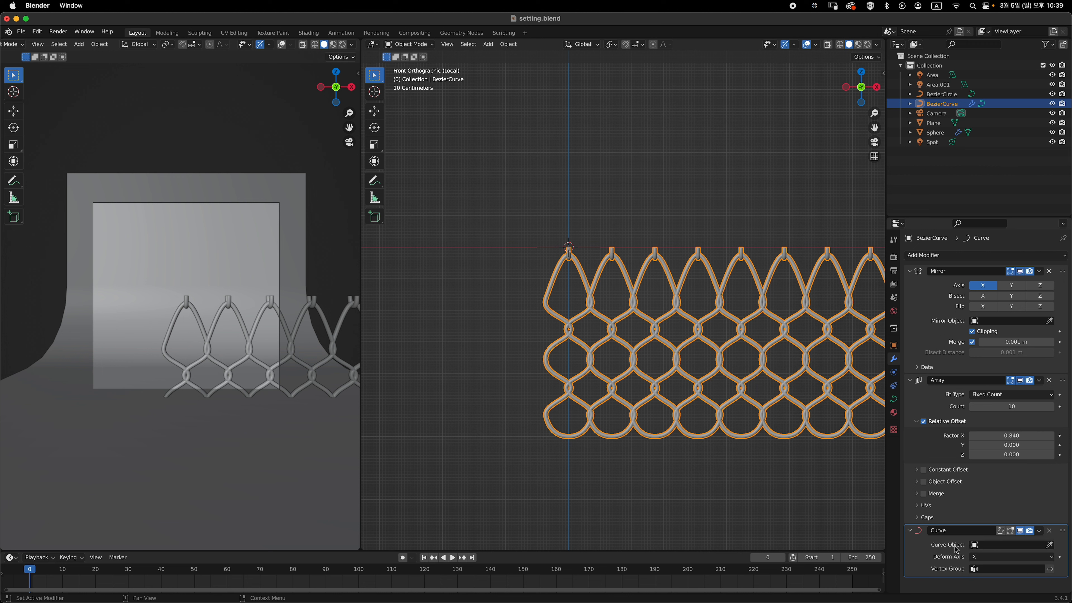
pyautogui.click(1051, 545)
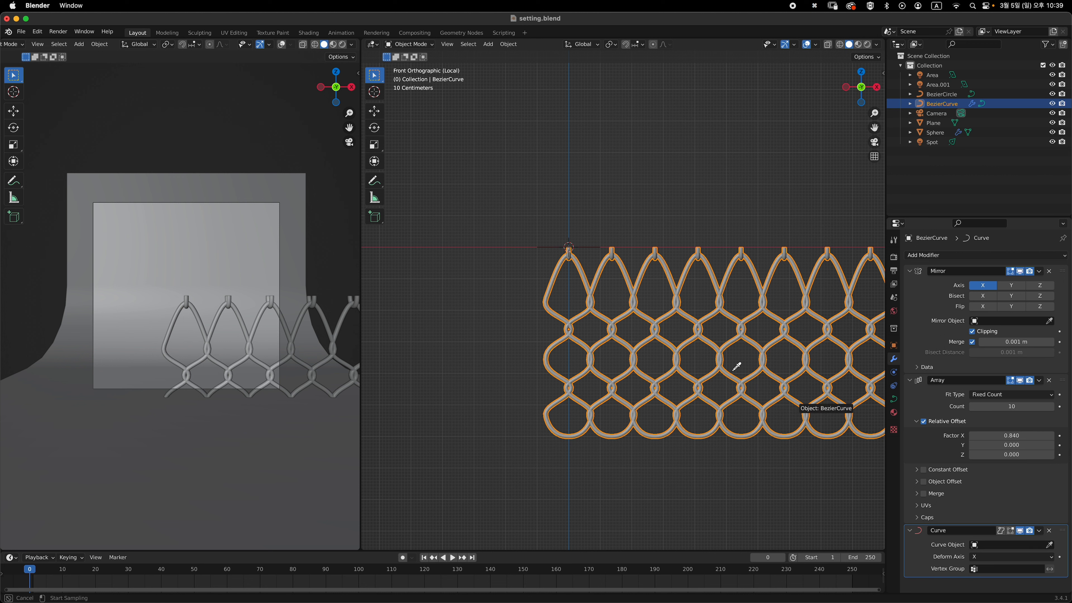
pyautogui.click(551, 245)
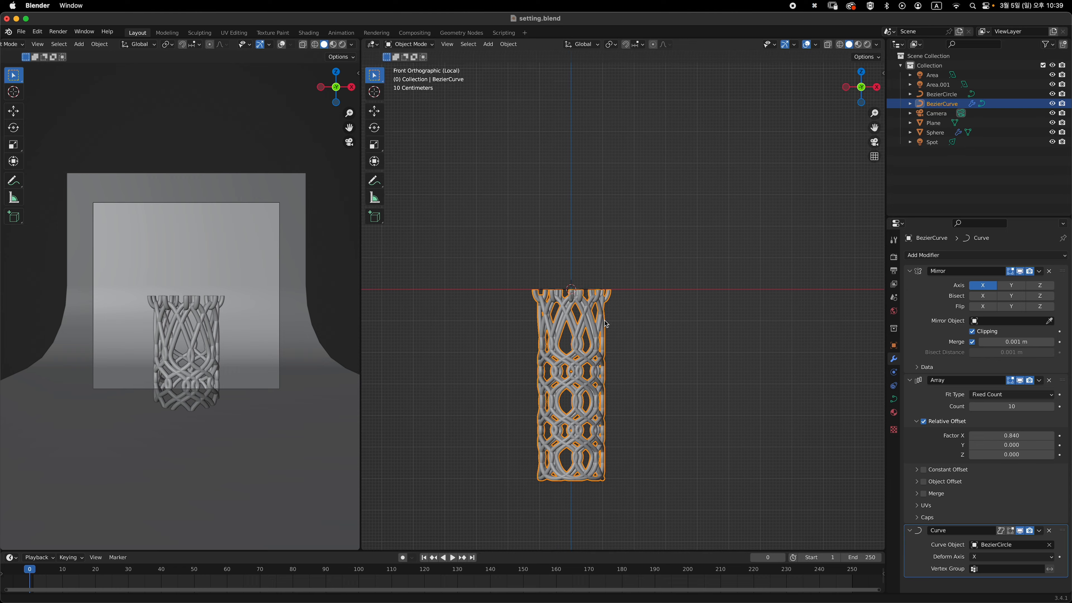
# In Top view, scale the Bezier circle up by a factor of about 2.31 to spread the net's meshes around it
pyautogui.scroll(-10, 609, 256)
pyautogui.moveTo(607, 249); pyautogui.dragTo(642, 299, button='middle')
pyautogui.click(577, 273)
pyautogui.moveTo(637, 344); pyautogui.dragTo(895, 466, button='middle')
pyautogui.click(645, 338)
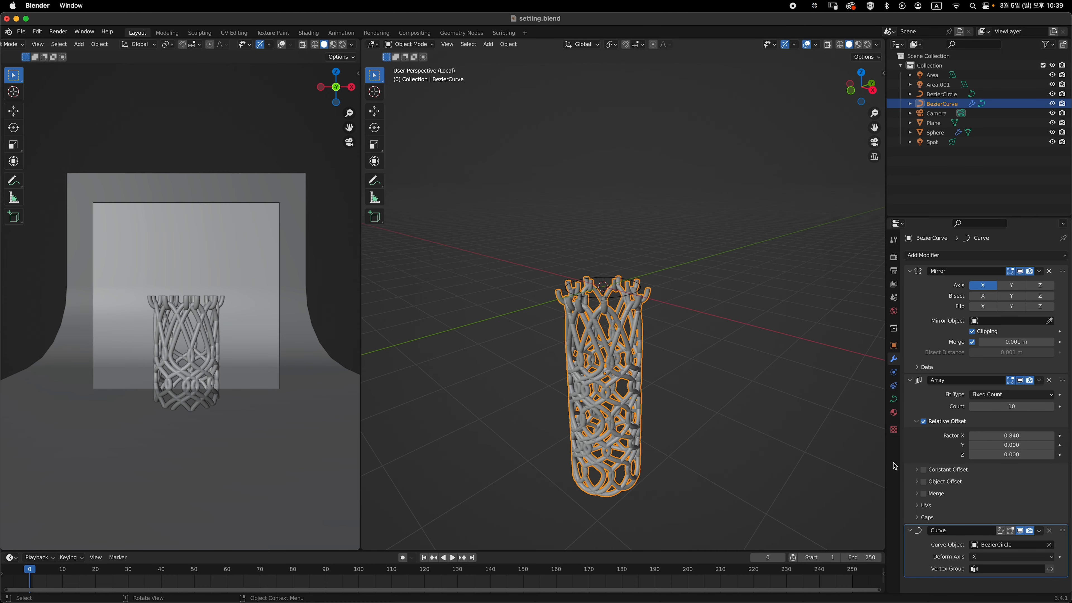
pyautogui.moveTo(691, 364); pyautogui.dragTo(616, 248, button='middle')
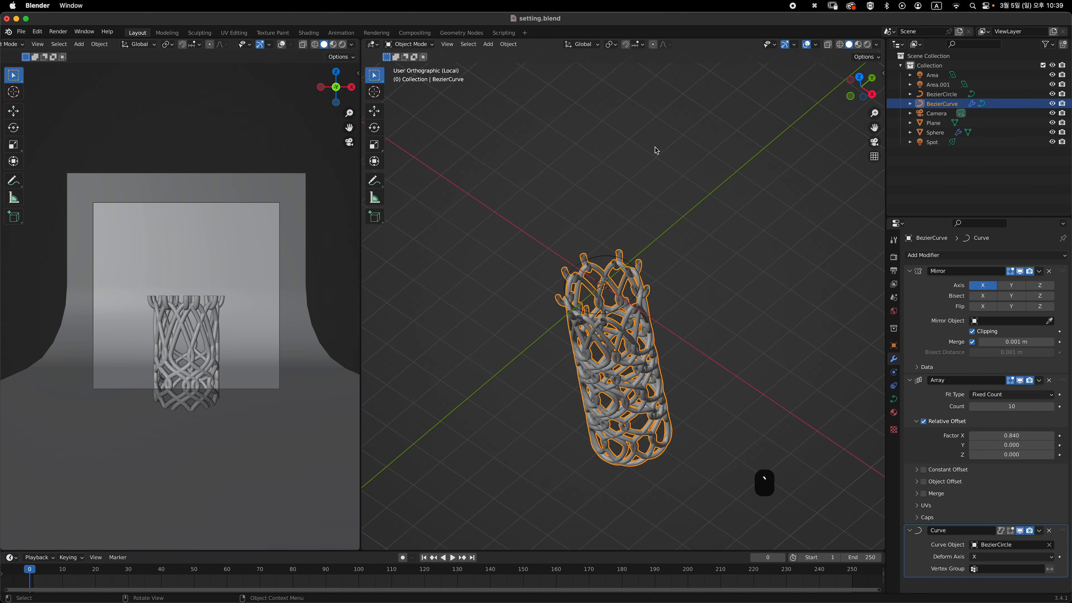
pyautogui.press('KP_7')
pyautogui.scroll(2, 641, 323)
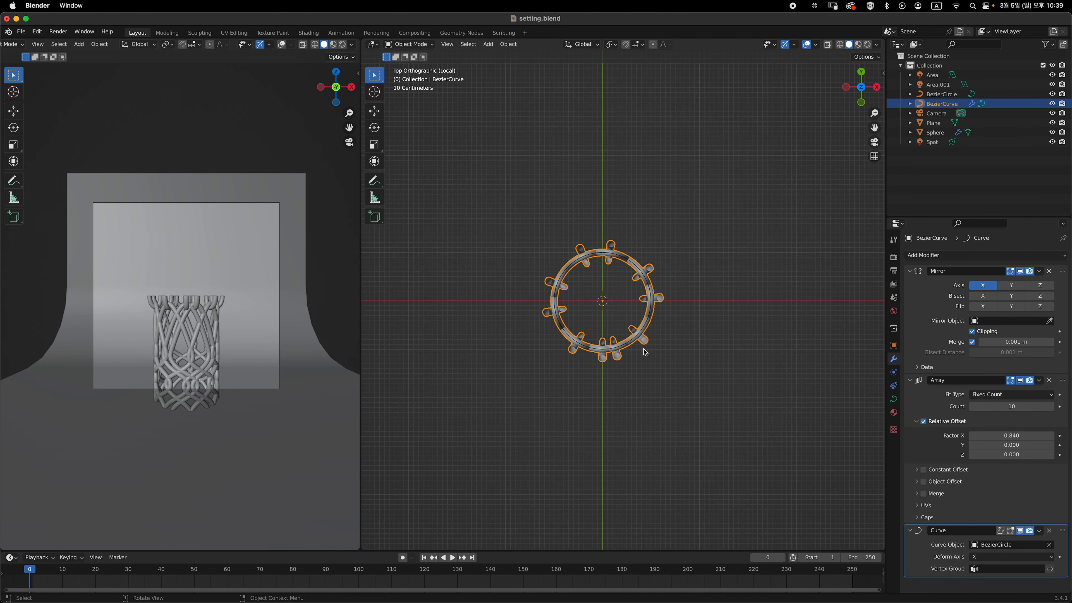
pyautogui.moveTo(665, 292); pyautogui.dragTo(687, 228, button='middle')
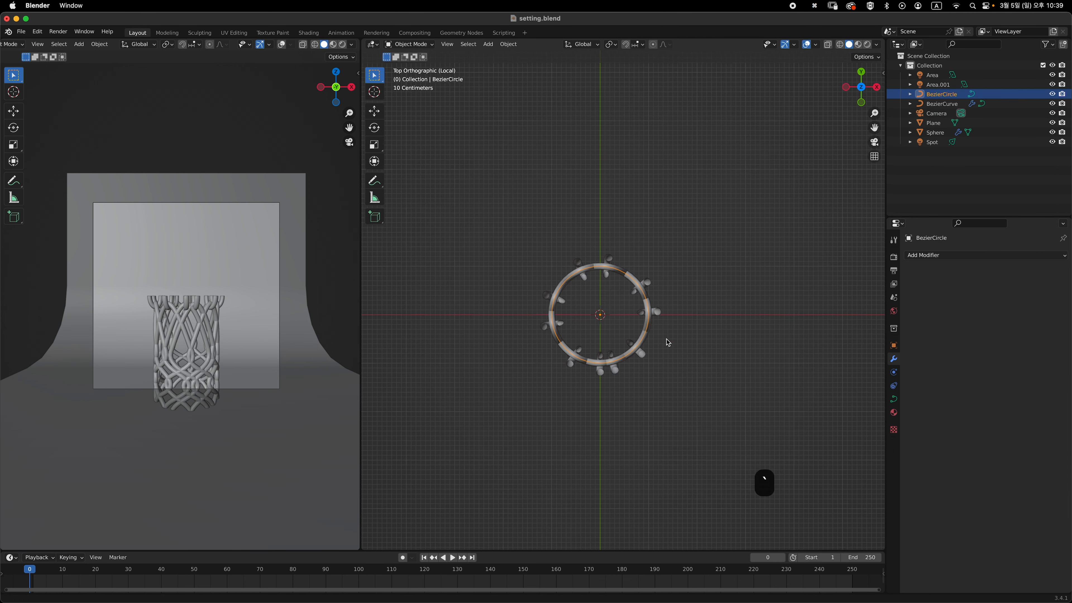
pyautogui.press('s')
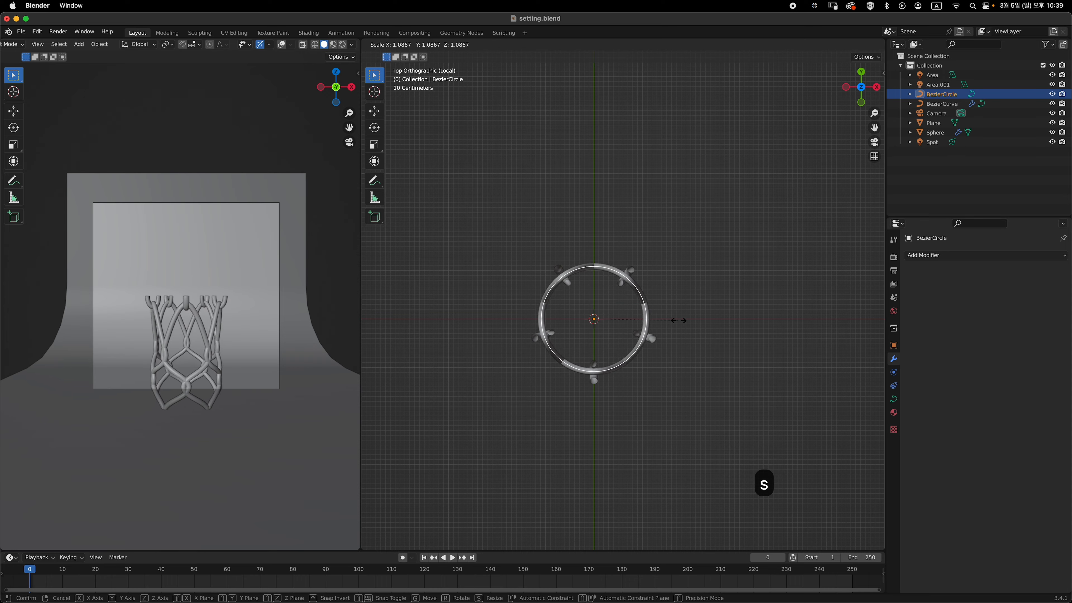
pyautogui.click(749, 269)
# Shrink the Bezier circle by a factor of about 0.941 so the two ends of the net meet
pyautogui.moveTo(749, 268); pyautogui.dragTo(804, 386, button='middle')
pyautogui.moveTo(718, 302); pyautogui.dragTo(786, 326, button='middle')
pyautogui.press('s')
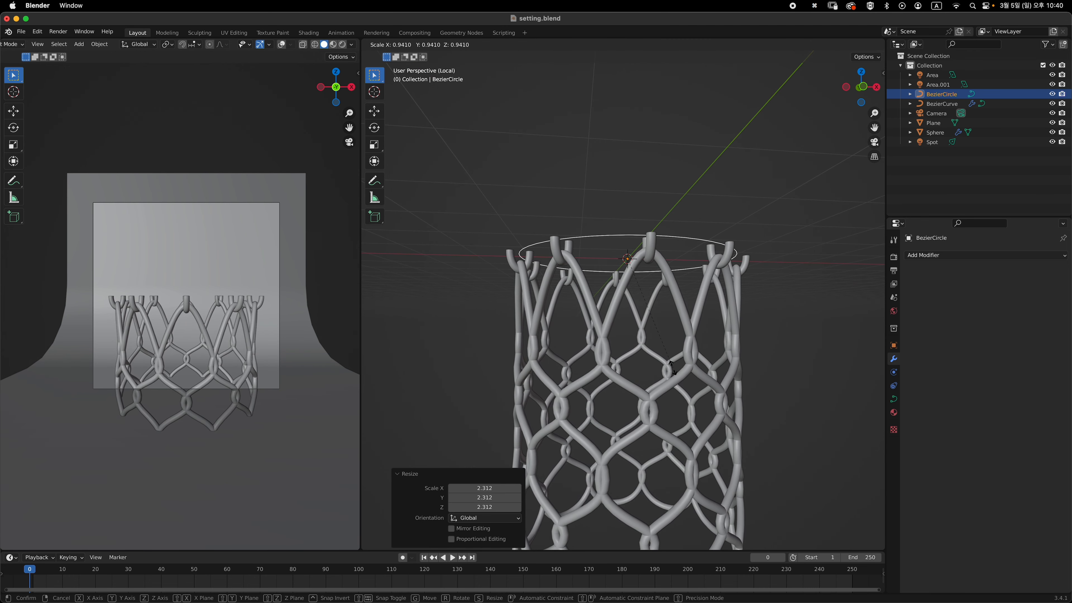
pyautogui.click(672, 368)
pyautogui.moveTo(673, 367); pyautogui.dragTo(714, 323, button='middle')
pyautogui.keyDown('shift'); pyautogui.moveTo(714, 323); pyautogui.dragTo(659, 292, button='middle'); pyautogui.keyUp('shift')
# In Front view, scale the net and circle together by about 0.425 and raise them along Z to bring the hooks near the origin level
pyautogui.press('`')
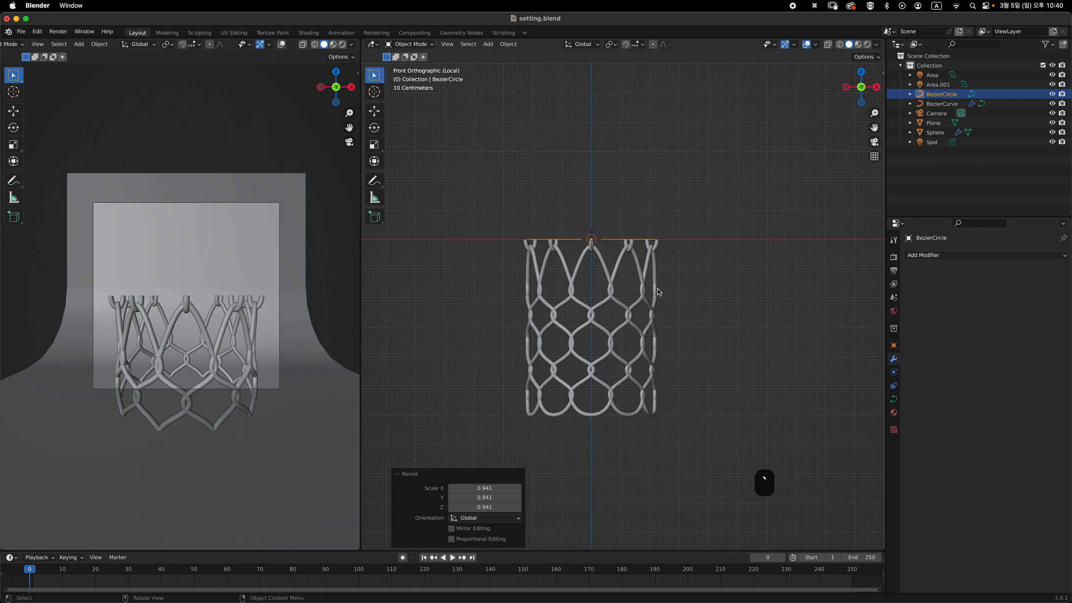
pyautogui.press('a')
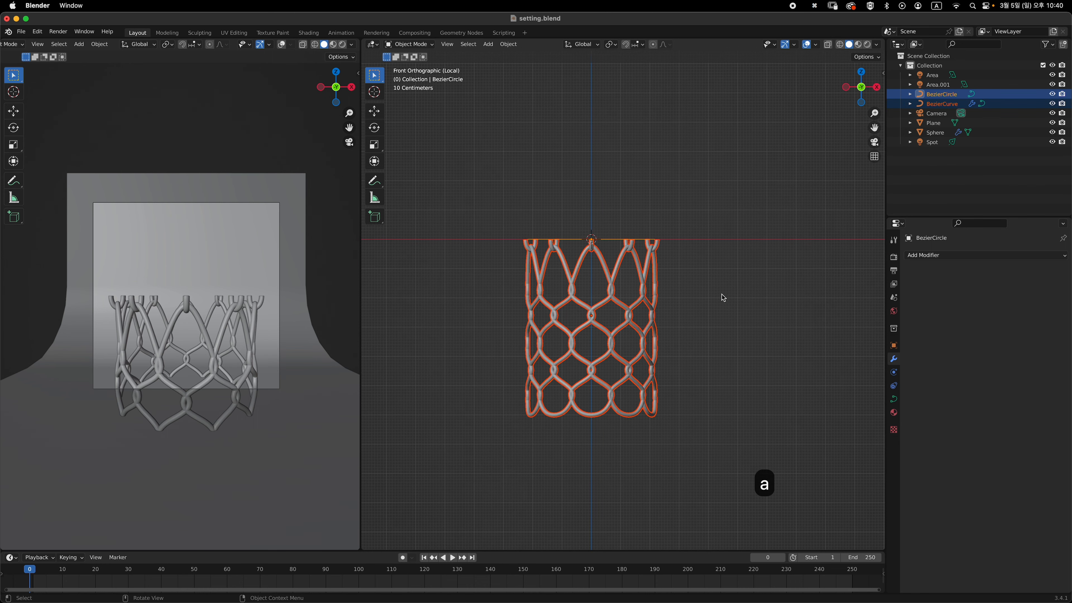
pyautogui.keyDown('shift'); pyautogui.scroll(3, 721, 300); pyautogui.keyUp('shift')
pyautogui.press('s')
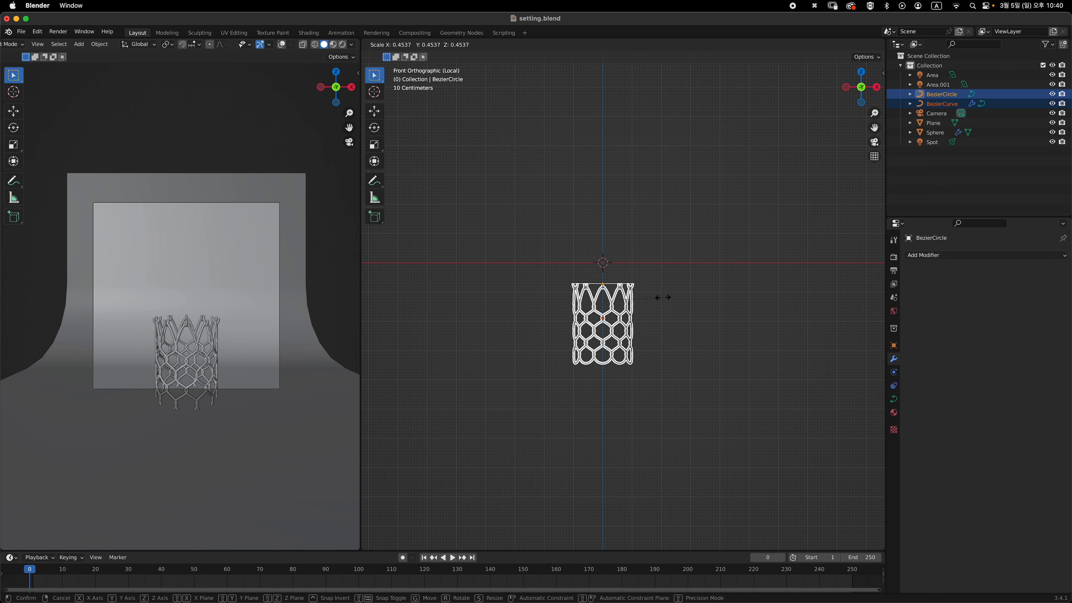
pyautogui.click(661, 301)
pyautogui.press('g')
pyautogui.press('z')
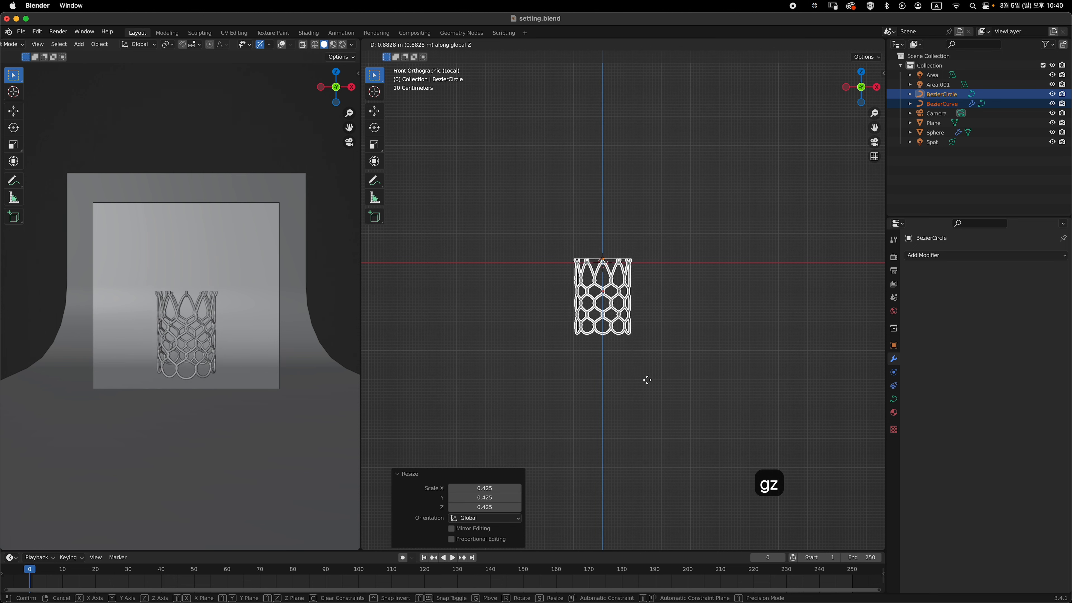
pyautogui.click(648, 387)
pyautogui.click(694, 220)
# Turn the Bezier circle into a solid rim with a round bevel Depth of about 0.09 m
pyautogui.moveTo(699, 198); pyautogui.dragTo(657, 236, button='middle')
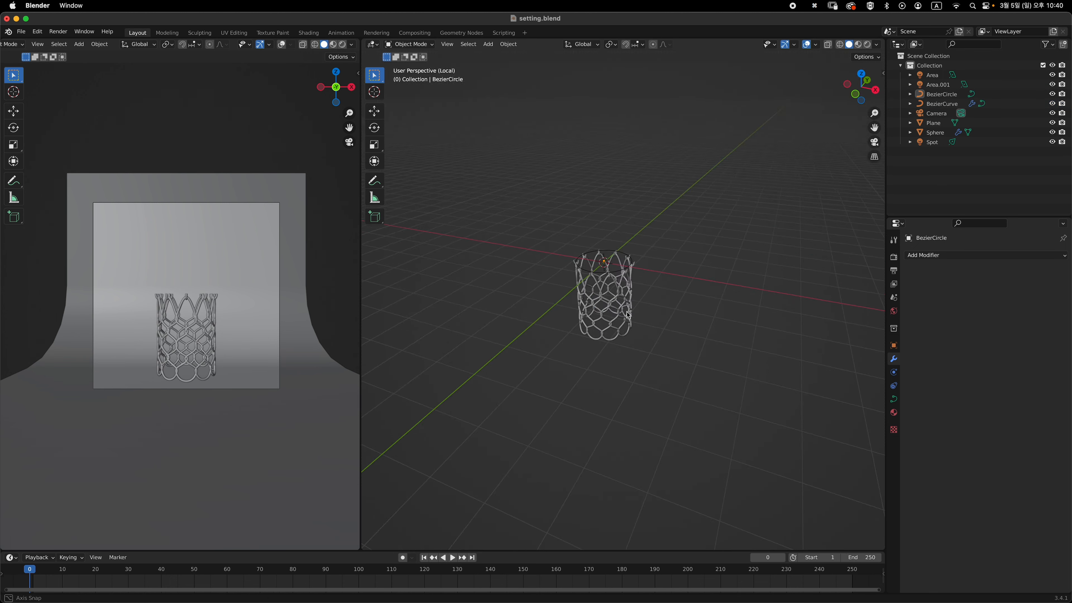
pyautogui.scroll(2, 656, 236)
pyautogui.scroll(4, 631, 327)
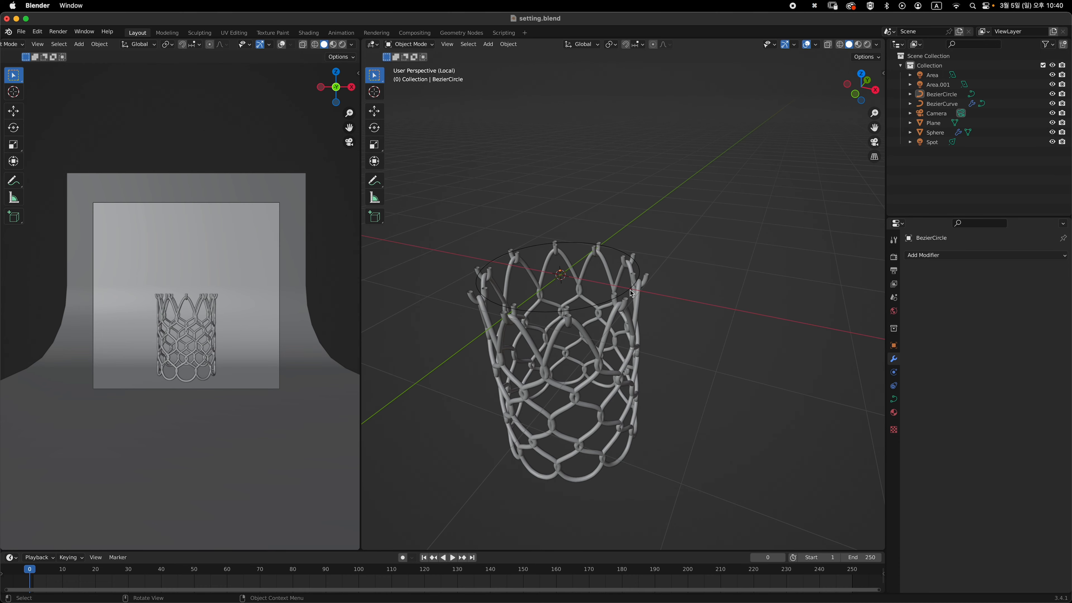
pyautogui.click(637, 293)
pyautogui.click(639, 292)
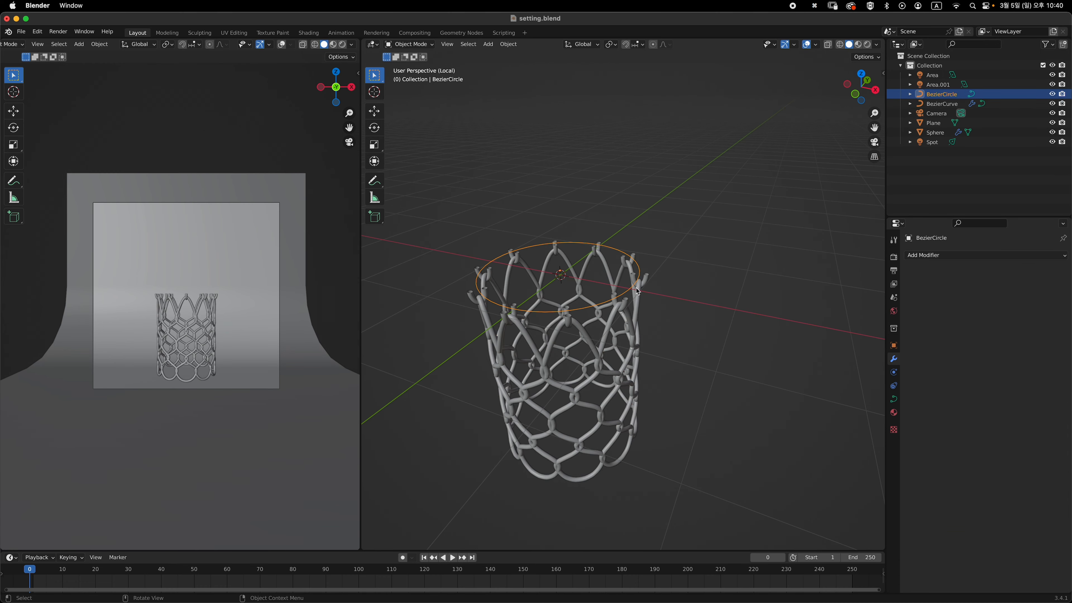
pyautogui.moveTo(709, 301); pyautogui.dragTo(734, 294, button='middle')
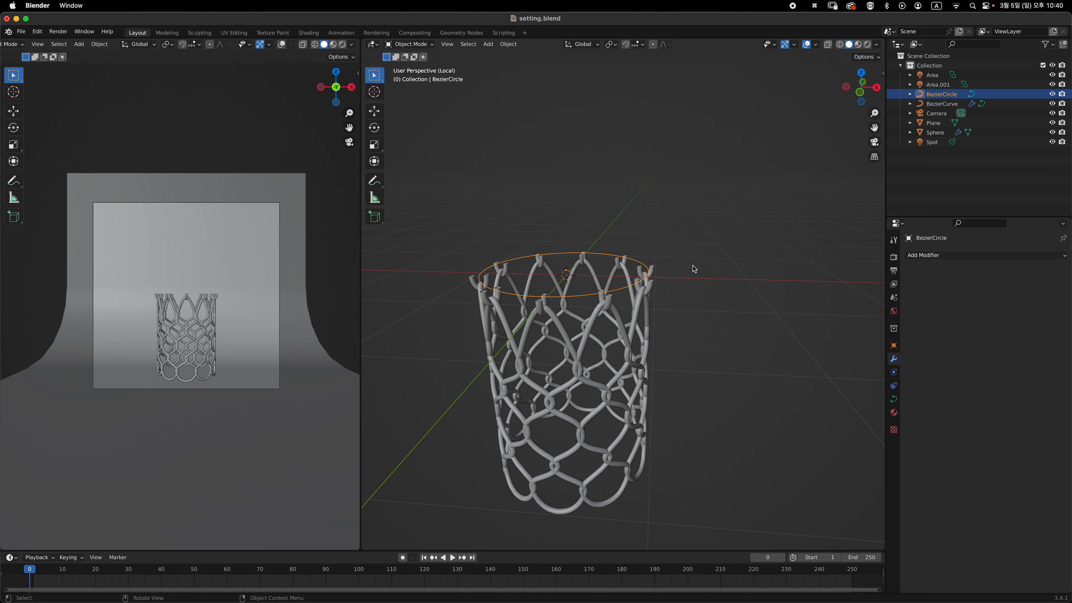
pyautogui.click(893, 399)
pyautogui.scroll(-4, 1001, 441)
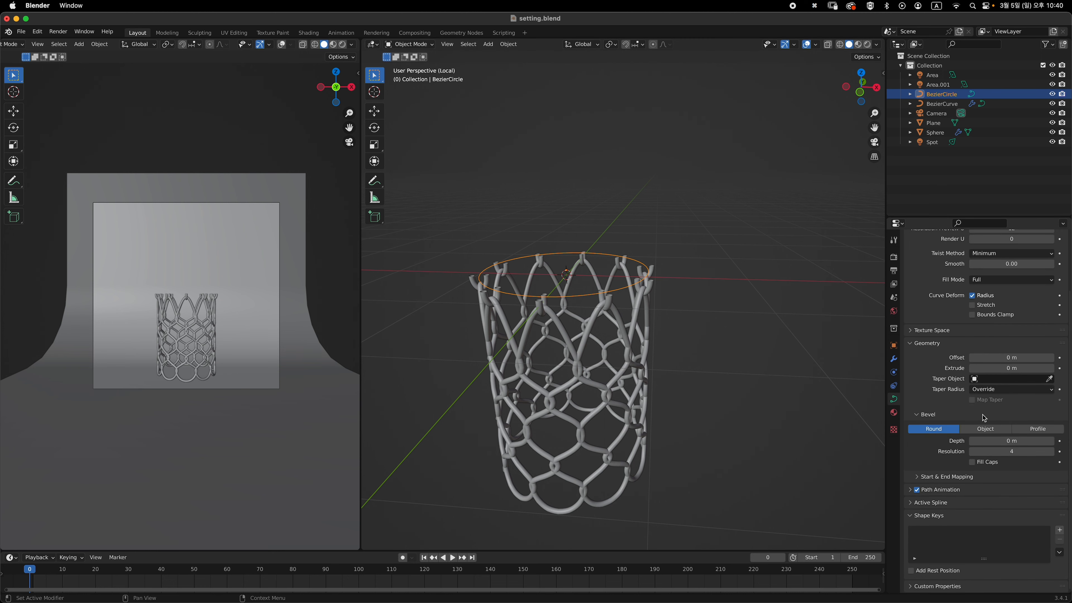
pyautogui.moveTo(849, 383); pyautogui.dragTo(823, 412, button='middle')
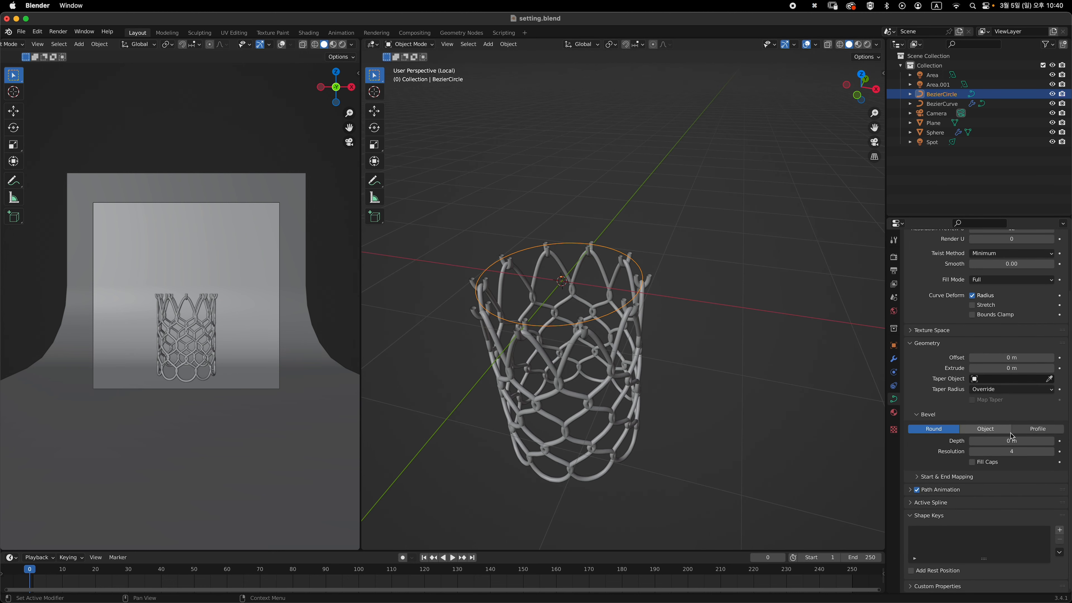
pyautogui.click(999, 442)
pyautogui.moveTo(999, 442); pyautogui.dragTo(1029, 448)
pyautogui.moveTo(587, 295); pyautogui.dragTo(718, 372, button='middle')
pyautogui.moveTo(1011, 441); pyautogui.dragTo(1005, 440)
# In Left view, narrow the net curve's hook by scaling its end points along Y by about 0.8 in Edit Mode
pyautogui.moveTo(778, 371); pyautogui.dragTo(632, 305, button='middle')
pyautogui.click(723, 296)
pyautogui.press('Tab')
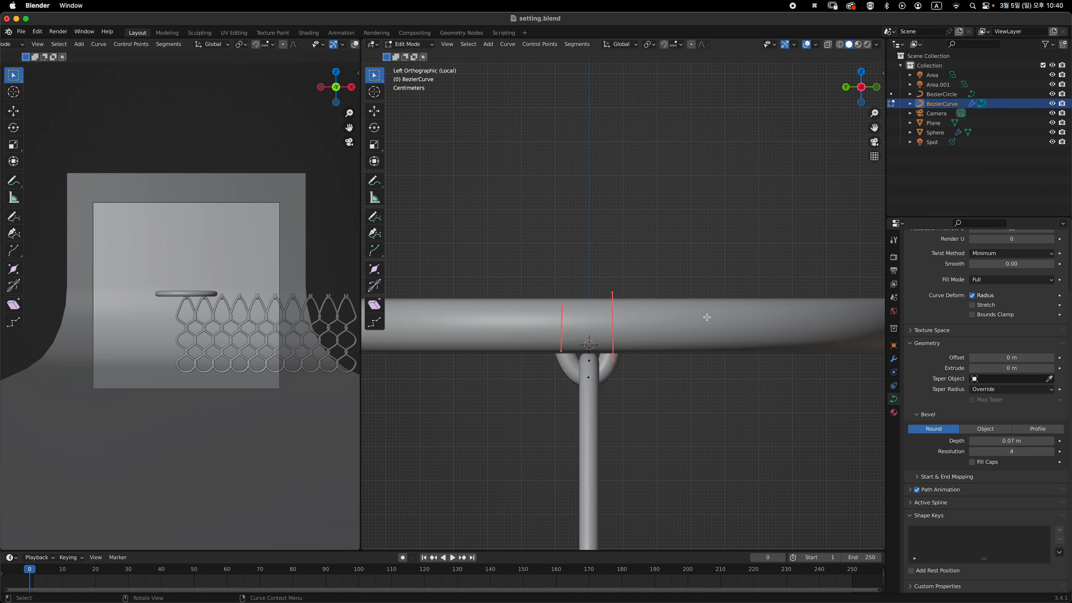
pyautogui.press('s')
pyautogui.press('y')
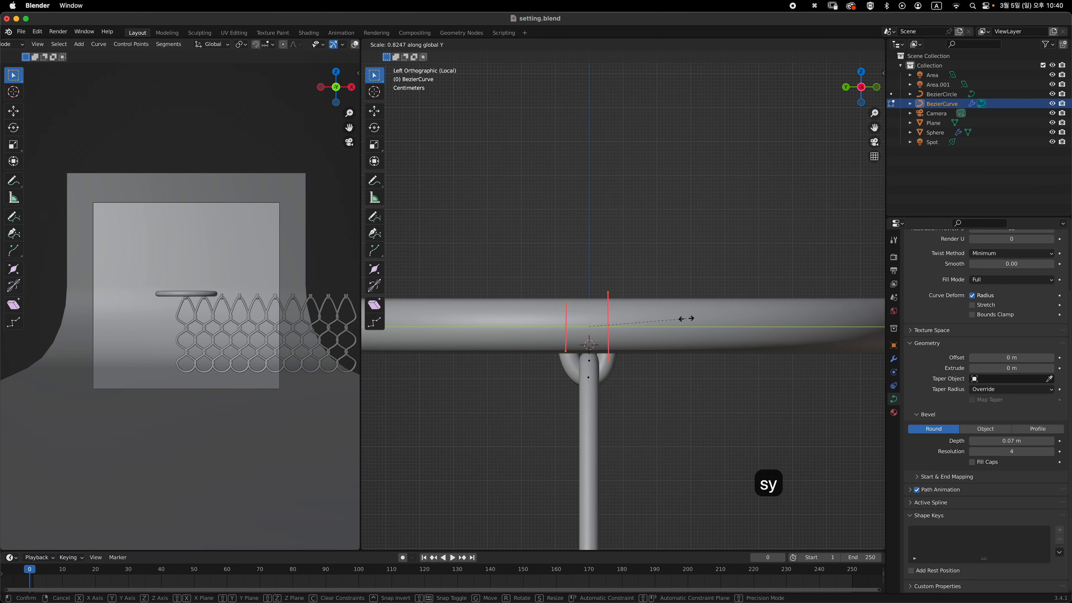
pyautogui.click(681, 317)
# Narrow the hook further along Y by a factor of about 0.943 and return to Object Mode to check the fit
pyautogui.moveTo(682, 314); pyautogui.dragTo(695, 332, button='middle')
pyautogui.press('s')
pyautogui.press('y')
pyautogui.click(664, 349)
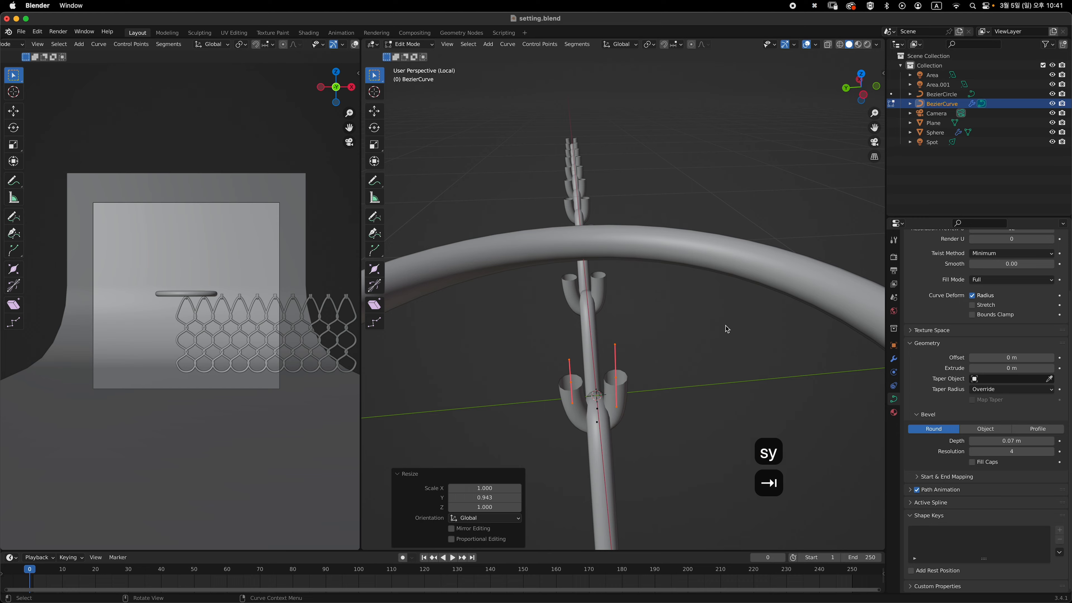
pyautogui.press('Tab')
pyautogui.scroll(8, 591, 313)
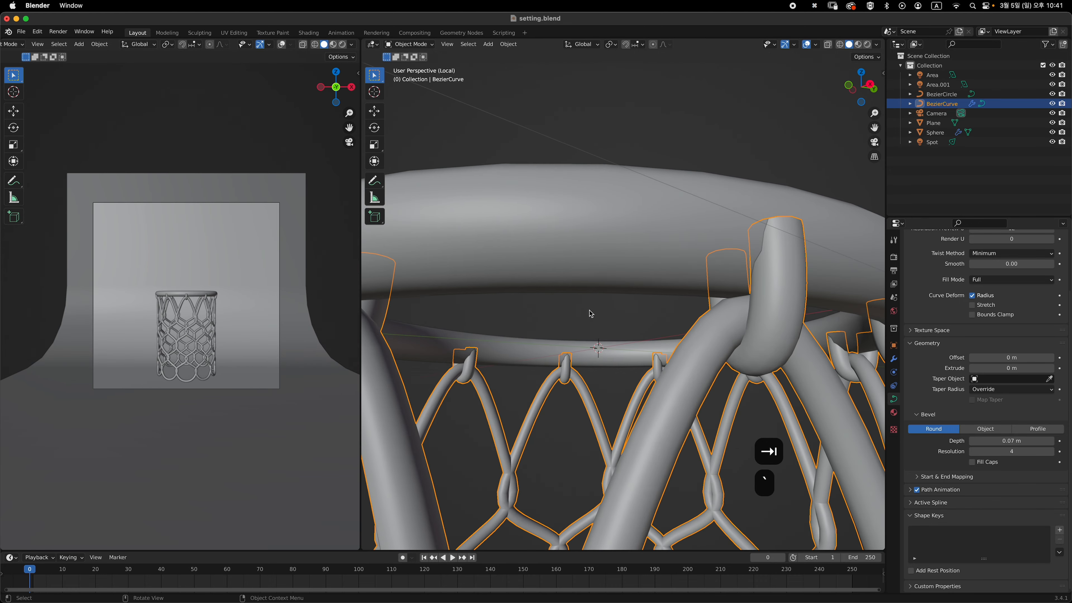
pyautogui.moveTo(591, 314); pyautogui.dragTo(701, 343, button='middle')
# Scale the hook's end points along Y by about 0.75 so the hook ends sink into the rim, and leave Edit Mode
pyautogui.press('Tab')
pyautogui.scroll(5, 724, 348)
pyautogui.press('s')
pyautogui.press('y')
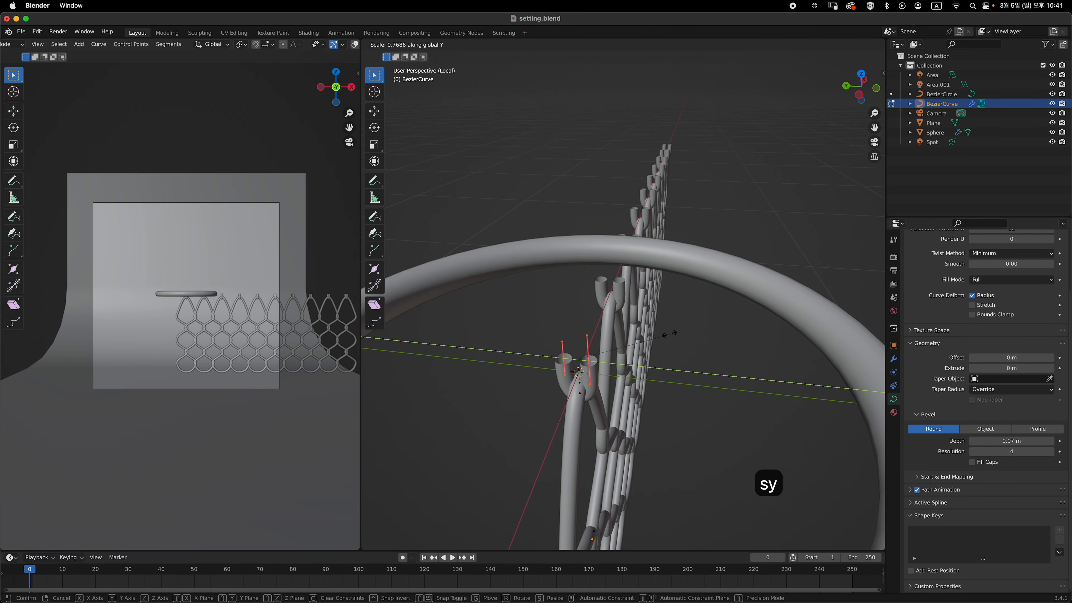
pyautogui.click(665, 332)
pyautogui.scroll(5, 641, 304)
pyautogui.press('Tab')
pyautogui.moveTo(641, 304); pyautogui.dragTo(528, 330, button='middle')
pyautogui.scroll(-5, 632, 364)
# Fine-tune the bevel depth of the rim circle against the net's hooks
pyautogui.click(586, 254)
pyautogui.moveTo(587, 254); pyautogui.dragTo(862, 376, button='middle')
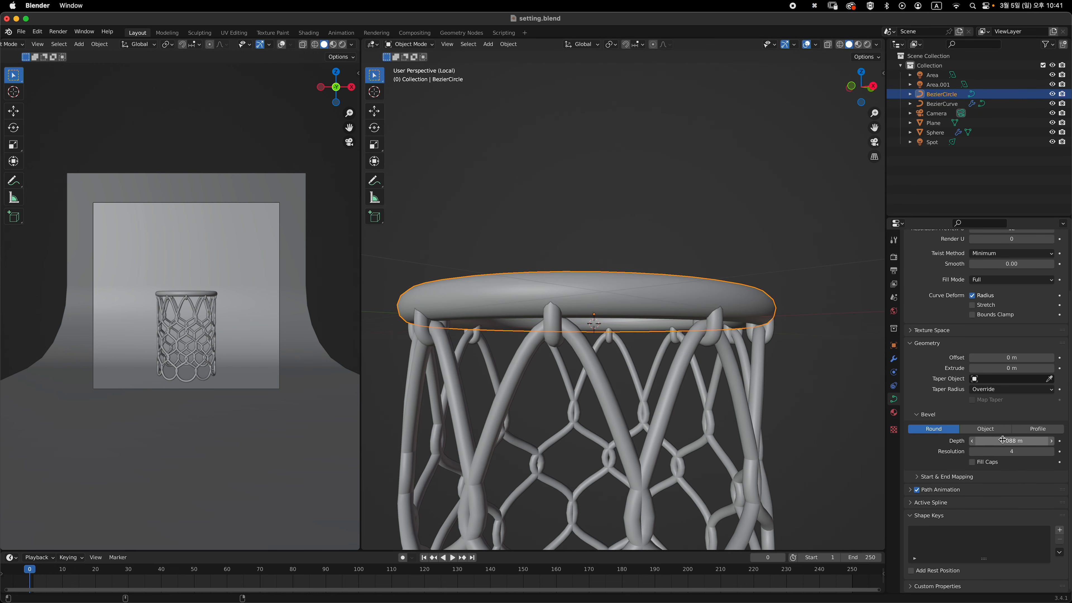
pyautogui.moveTo(1003, 440); pyautogui.dragTo(1012, 440)
pyautogui.moveTo(714, 359)
pyautogui.mouseDown(button='middle')
pyautogui.moveTo(727, 363)
pyautogui.moveTo(724, 351)
pyautogui.mouseUp(button='middle')
# In Front view, lower the net by about 0.024 m along Z beneath the rim
pyautogui.click(723, 343)
pyautogui.press('KP_1')
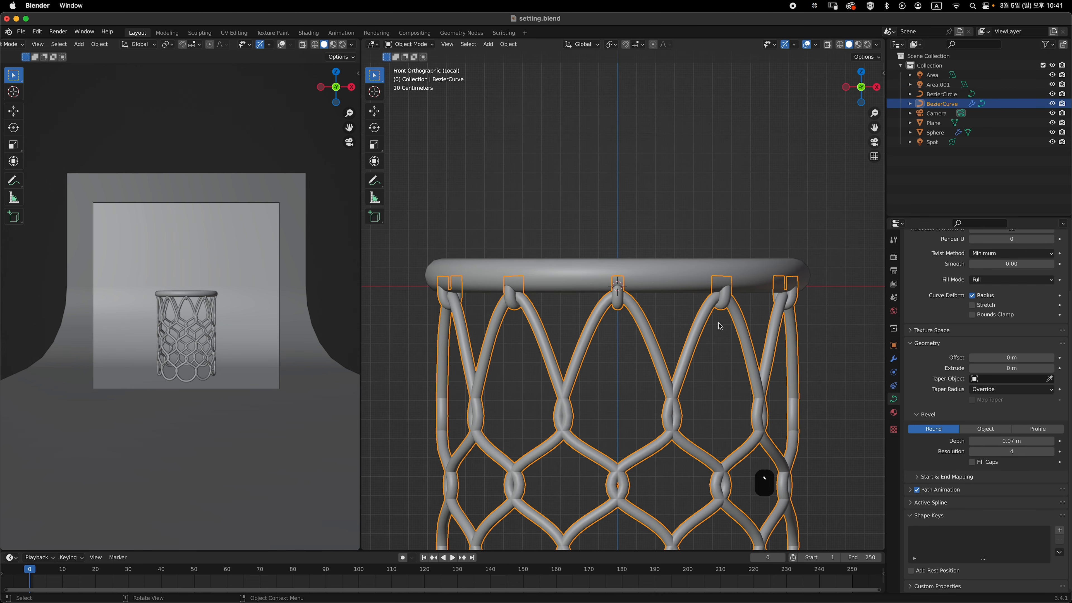
pyautogui.press('g')
pyautogui.press('z')
pyautogui.click(728, 354)
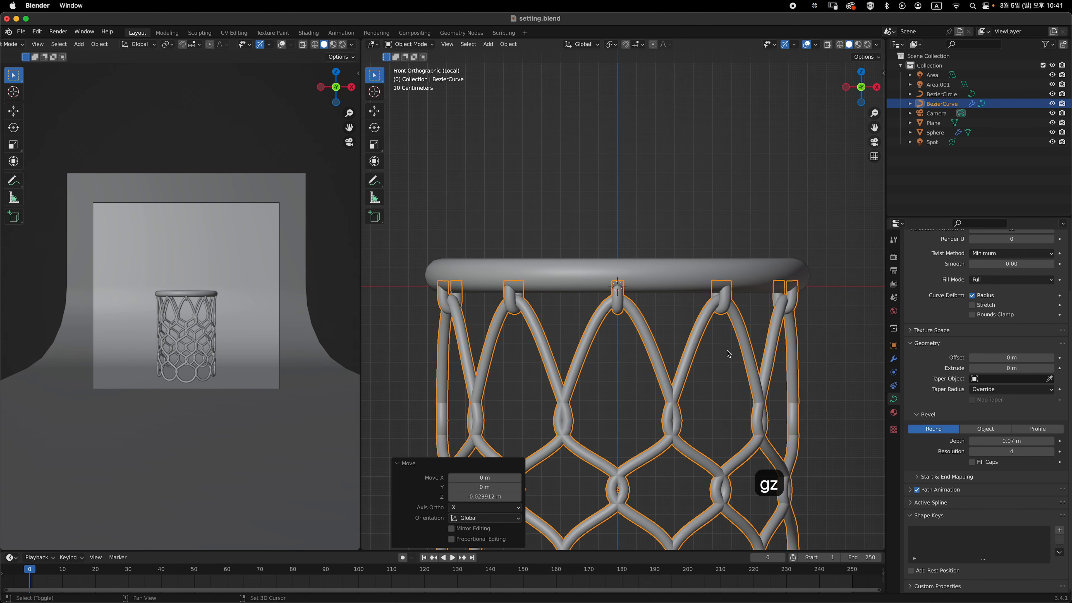
pyautogui.click(728, 354)
# Add a cylinder mesh and lower it about 1.21 m along Z to the middle of the net
pyautogui.scroll(-5, 708, 292)
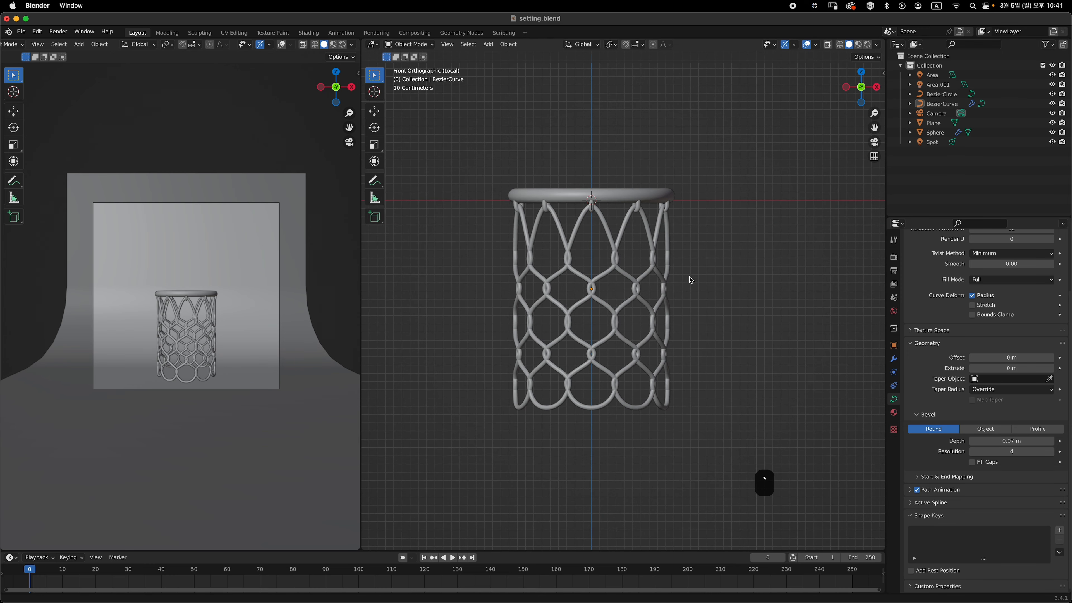
pyautogui.scroll(1, 717, 287)
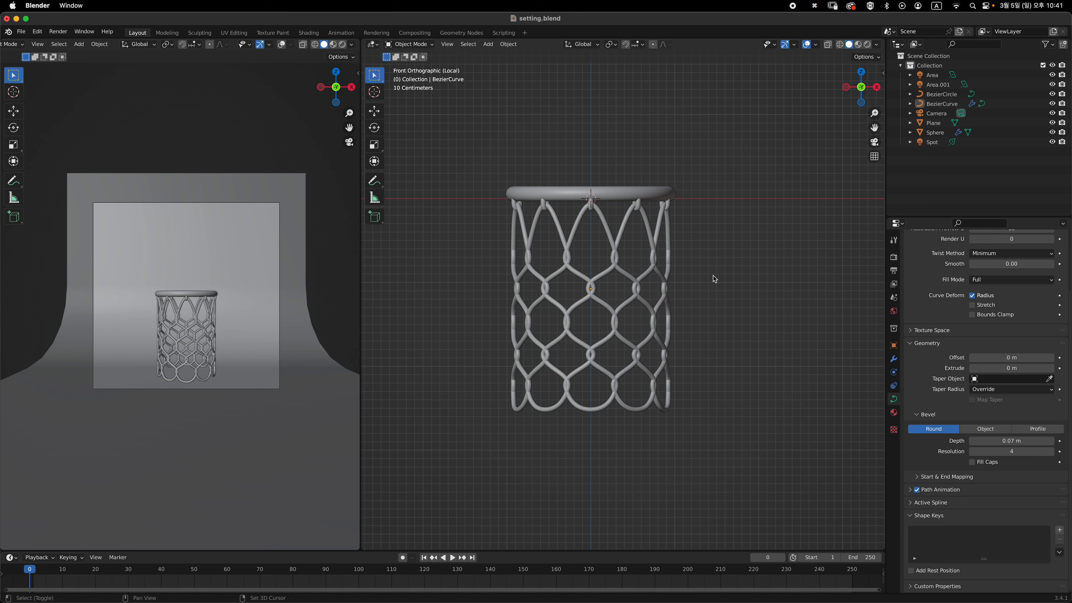
pyautogui.hotkey('shift', 'a')
pyautogui.moveTo(713, 267)
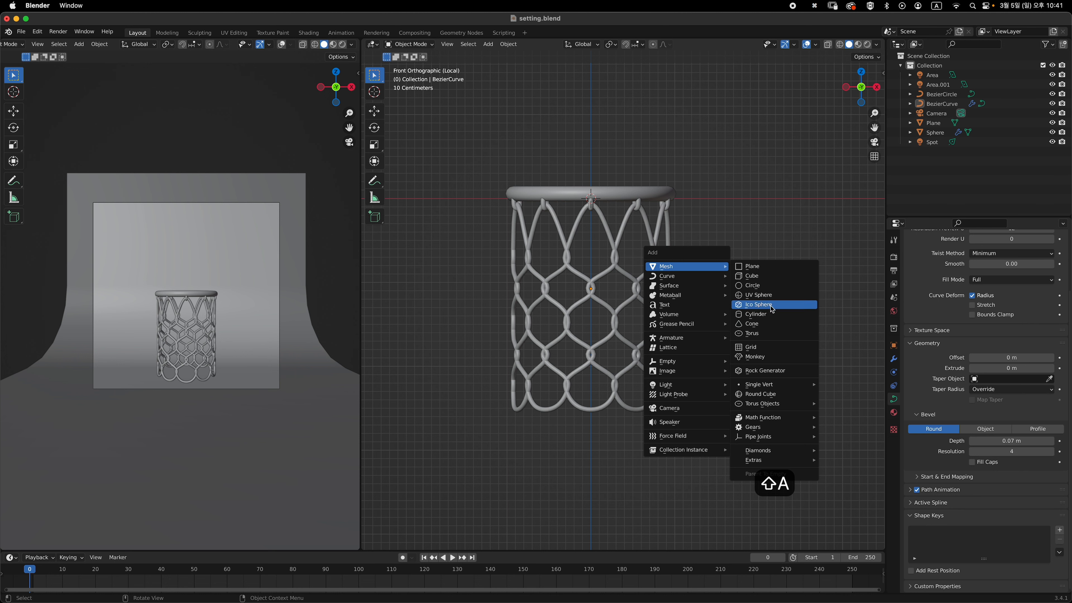
pyautogui.click(775, 315)
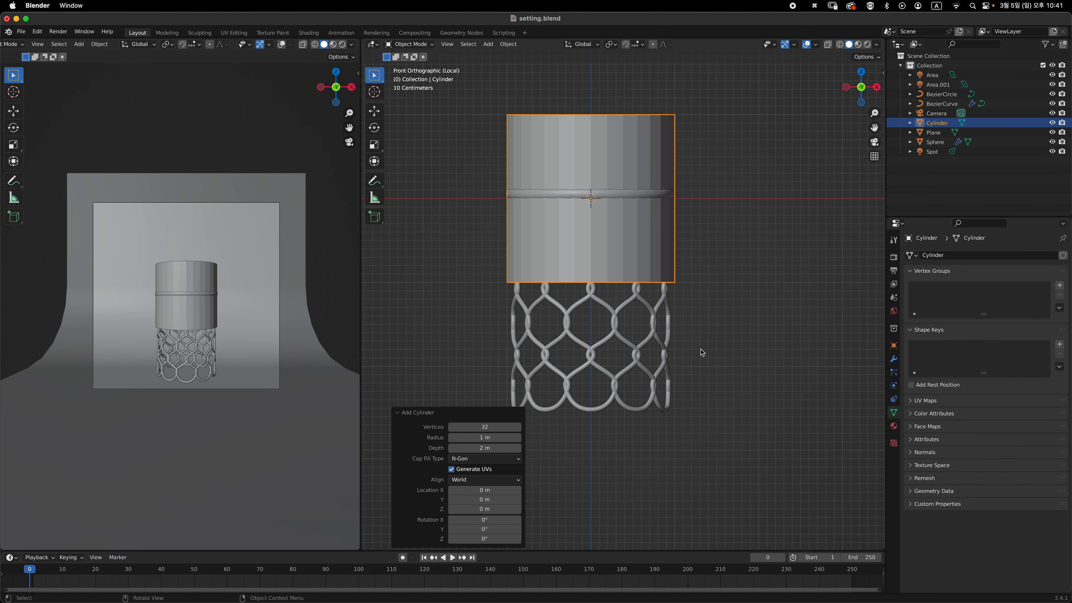
pyautogui.press('g')
pyautogui.press('z')
pyautogui.click(706, 363)
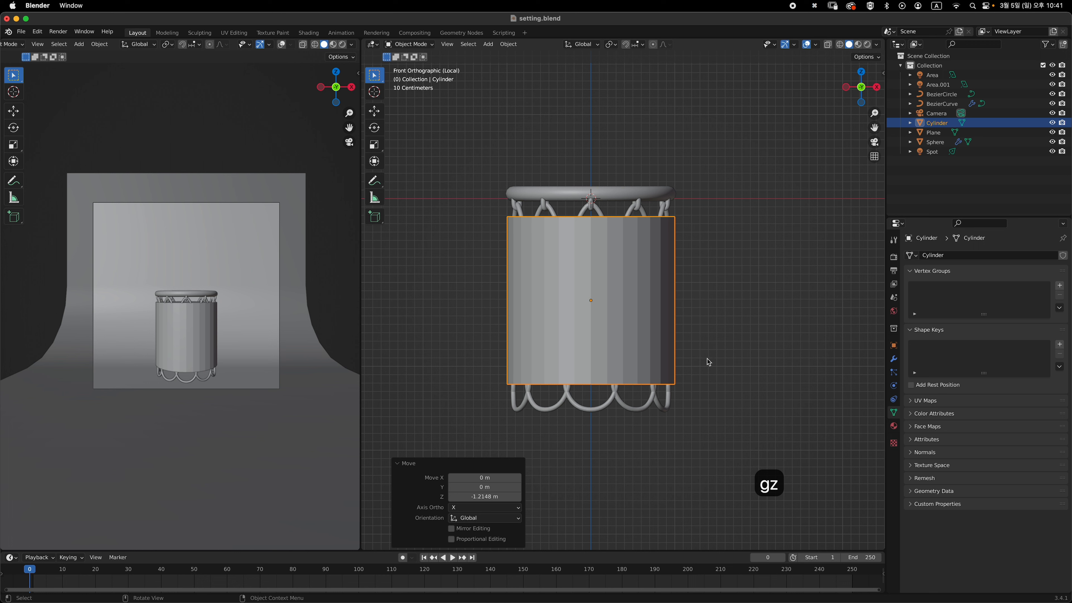
# Scale the cylinder down by a factor of about 0.928 to match the net's width
pyautogui.press('s')
pyautogui.click(705, 340)
pyautogui.keyDown('shift'); pyautogui.moveTo(703, 366); pyautogui.dragTo(681, 412, button='middle'); pyautogui.keyUp('shift')
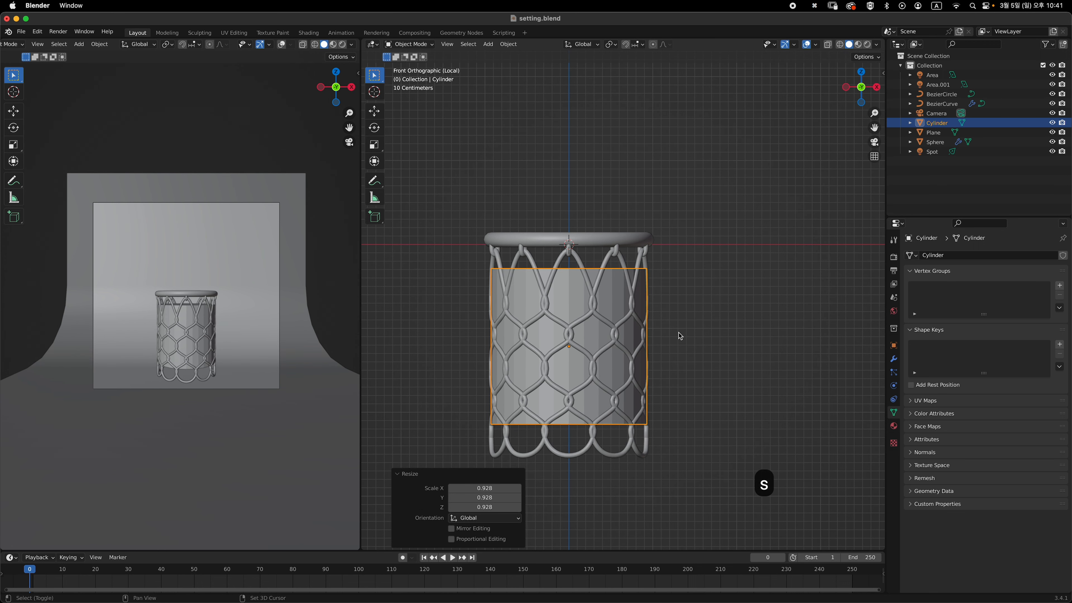
pyautogui.keyDown('shift'); pyautogui.moveTo(671, 331); pyautogui.dragTo(696, 293, button='middle'); pyautogui.keyUp('shift')
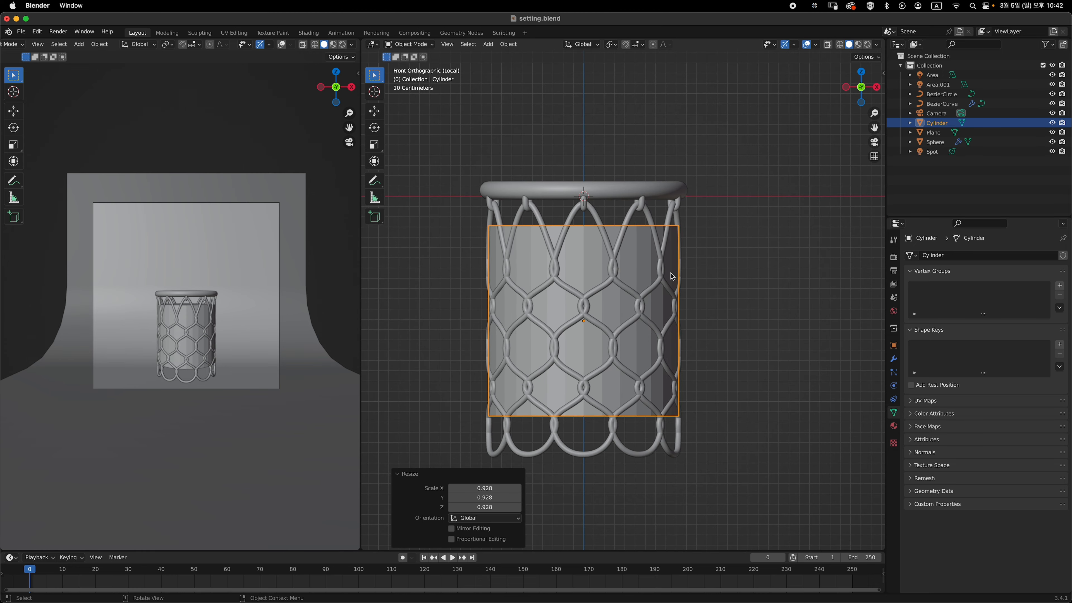
# In Edit Mode, stretch the whole cylinder mesh along Z to span the net from the hooks to the lowest loops
pyautogui.press('Tab')
pyautogui.press('a')
pyautogui.press('s')
pyautogui.press('z')
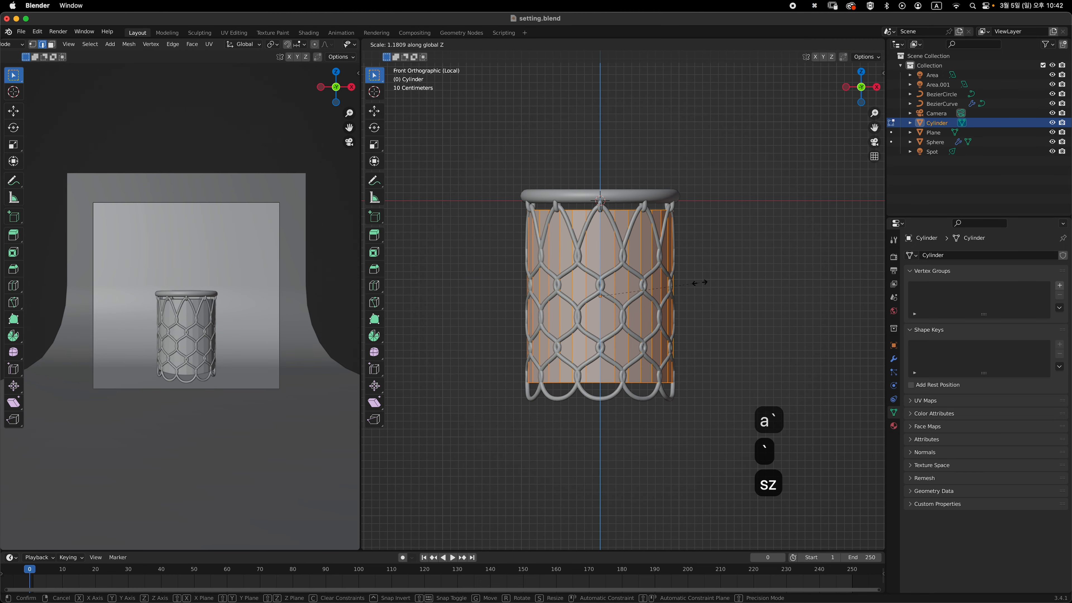
pyautogui.click(713, 282)
pyautogui.press('super+z')
pyautogui.press('Tab')
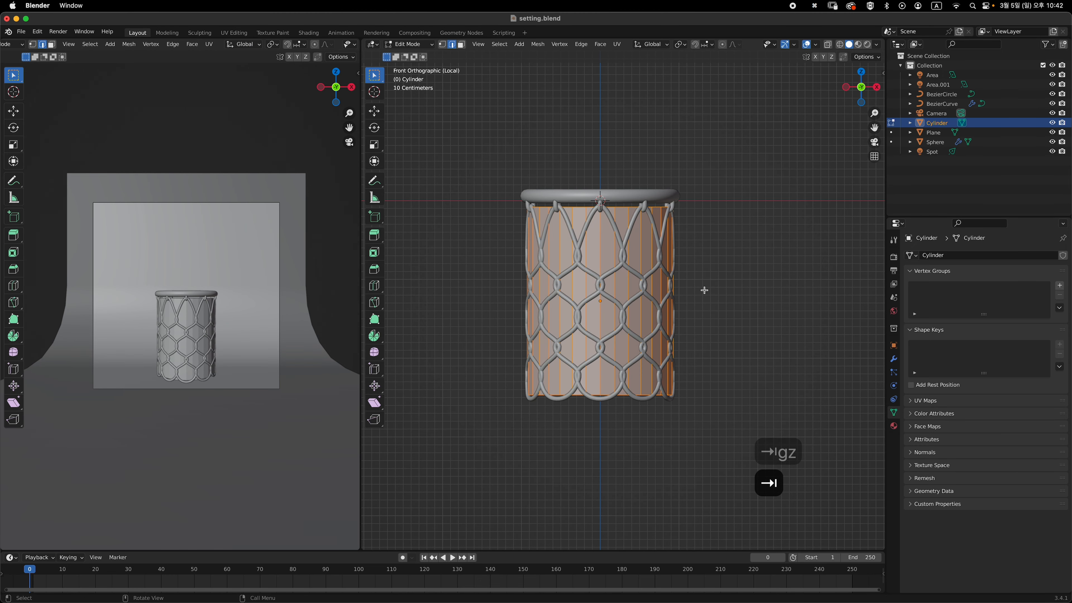
# Enlarge the cylinder slightly by a factor of about 1.017 so it encloses the net
pyautogui.press('s')
pyautogui.click(713, 289)
pyautogui.moveTo(712, 289); pyautogui.dragTo(720, 345, button='middle')
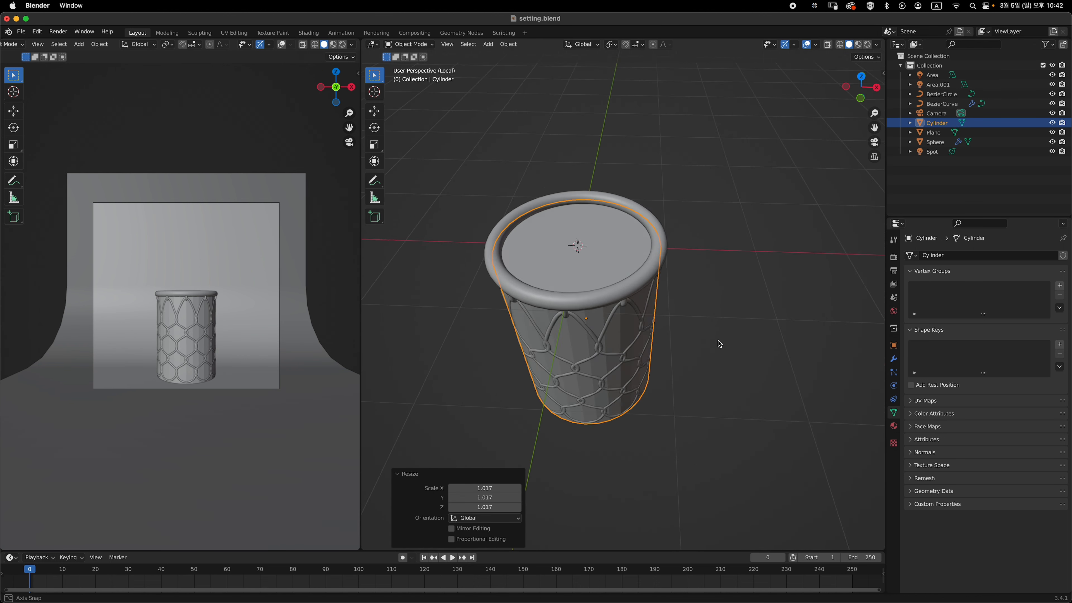
# Cut 14 evenly spaced horizontal edge loops around the cylinder in Edit Mode, without sliding them, and return to Object Mode
pyautogui.press('`')
pyautogui.press('Tab')
pyautogui.keyDown('shift'); pyautogui.moveTo(691, 299); pyautogui.dragTo(661, 276, button='middle'); pyautogui.keyUp('shift')
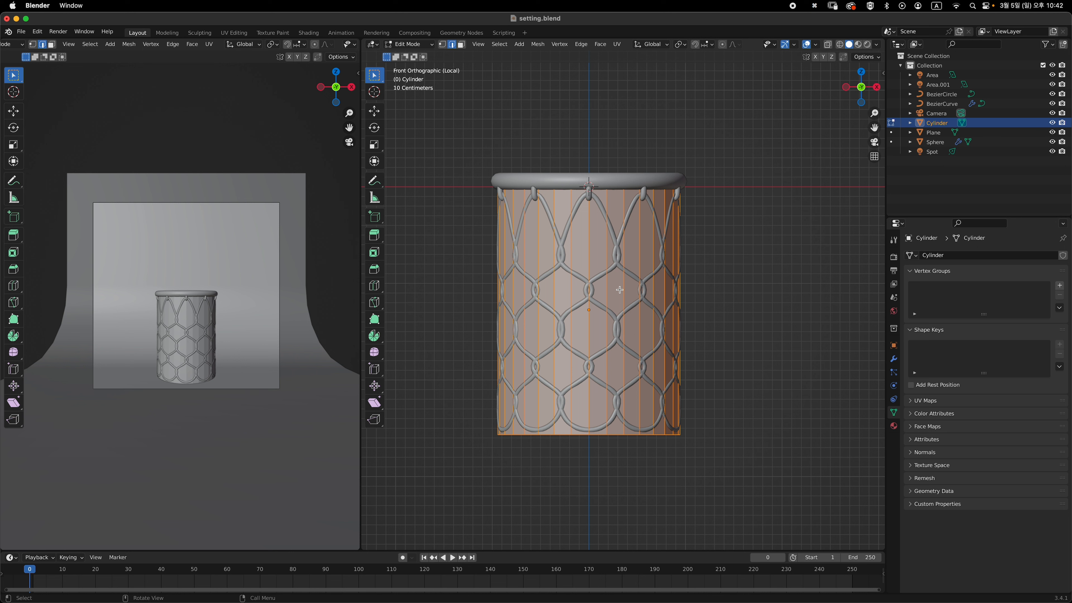
pyautogui.press('super+r')
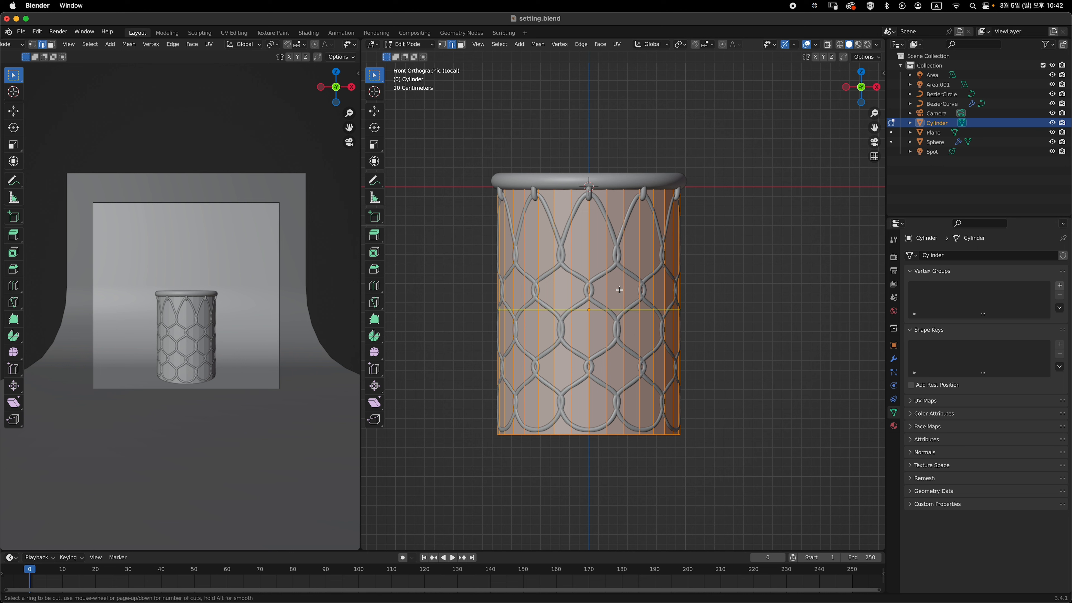
pyautogui.scroll(10, 620, 290)
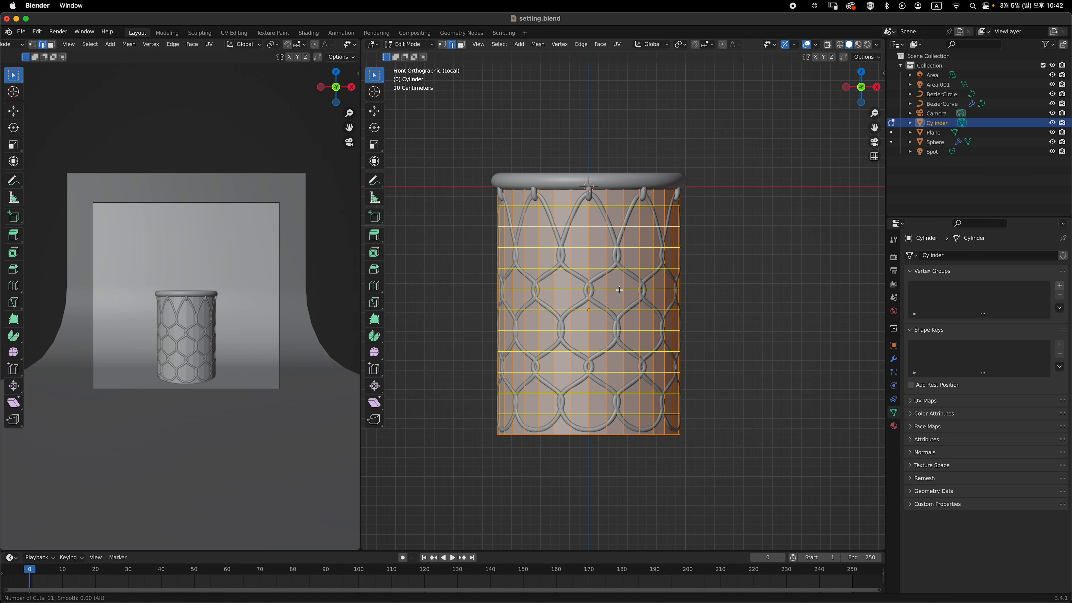
pyautogui.scroll(2, 620, 290)
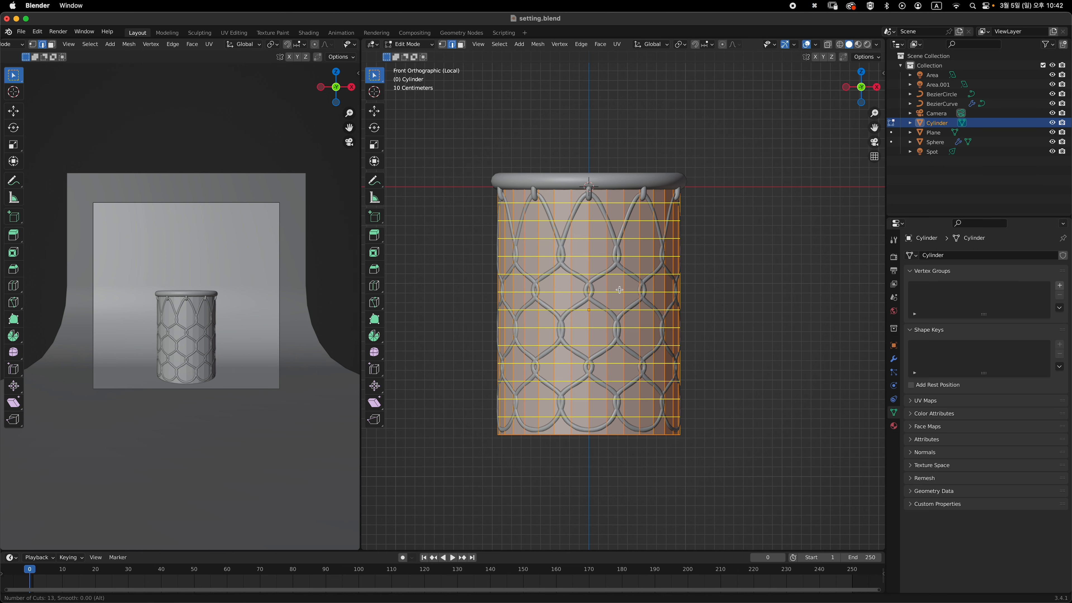
pyautogui.scroll(1, 619, 290)
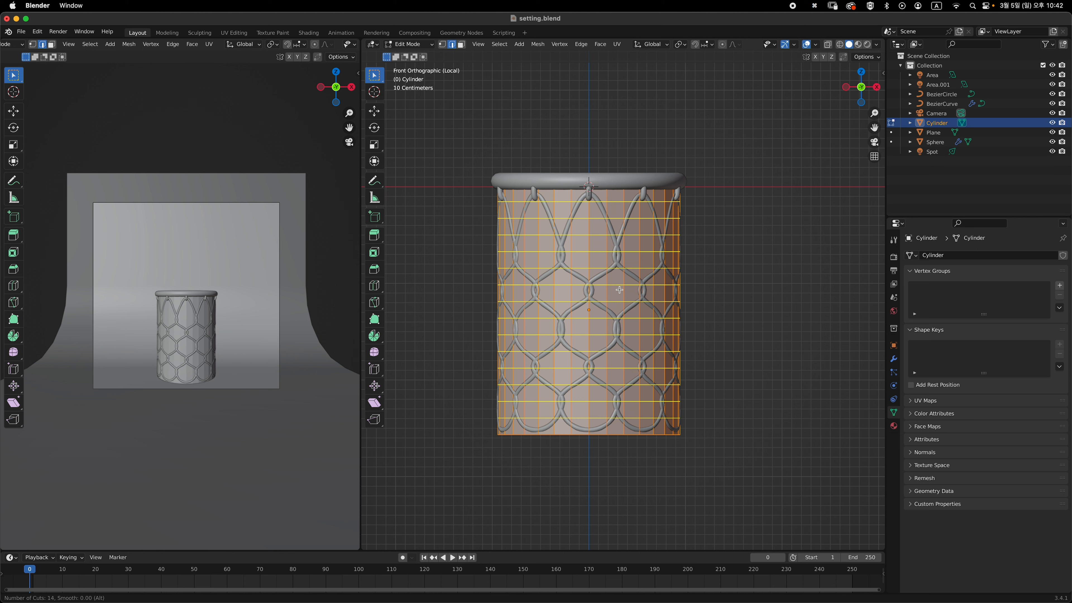
pyautogui.press('Return')
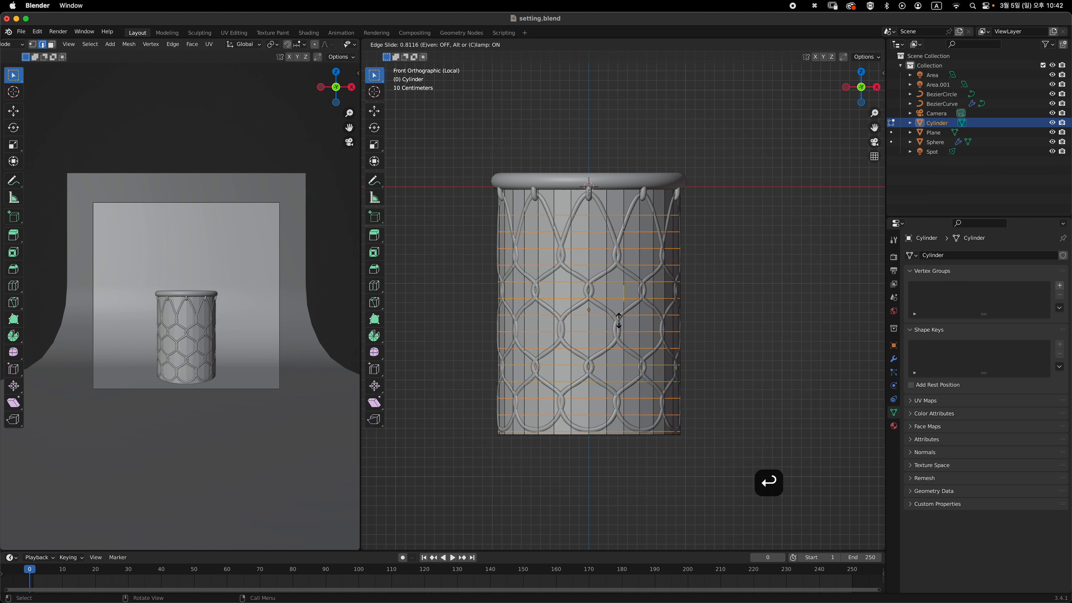
pyautogui.press('Escape')
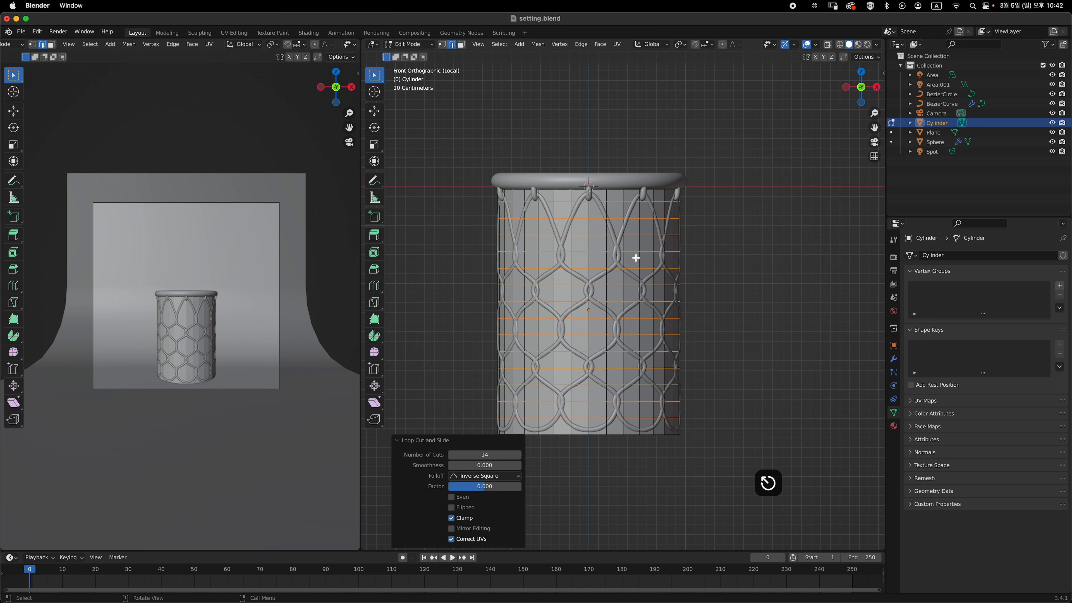
pyautogui.keyDown('shift'); pyautogui.moveTo(640, 309); pyautogui.dragTo(663, 310, button='middle'); pyautogui.keyUp('shift')
pyautogui.press('Tab')
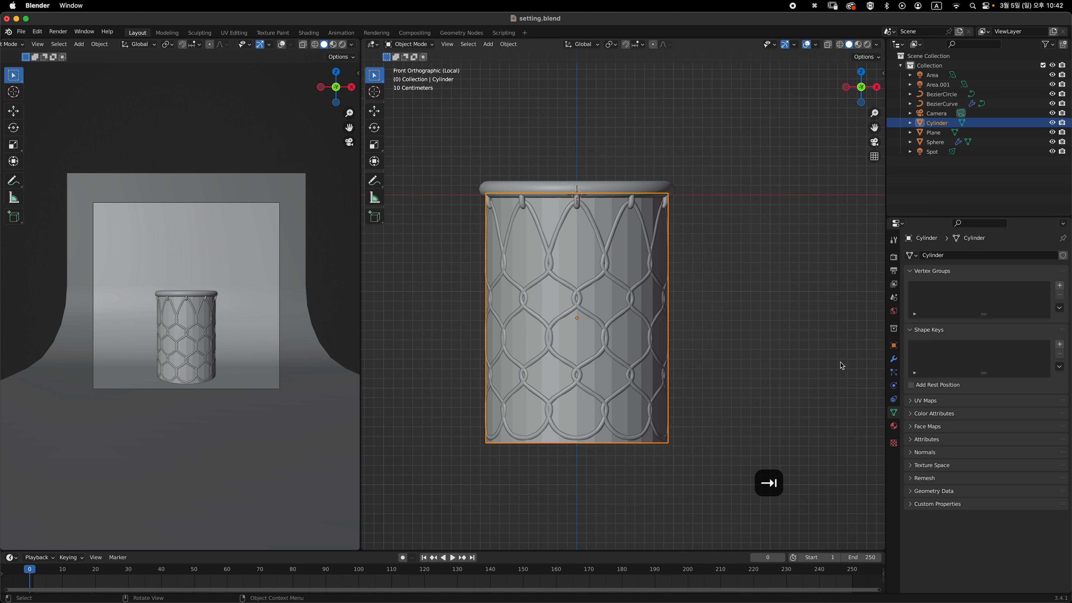
# Convert the net's Bezier curve object to a mesh
pyautogui.click(658, 320)
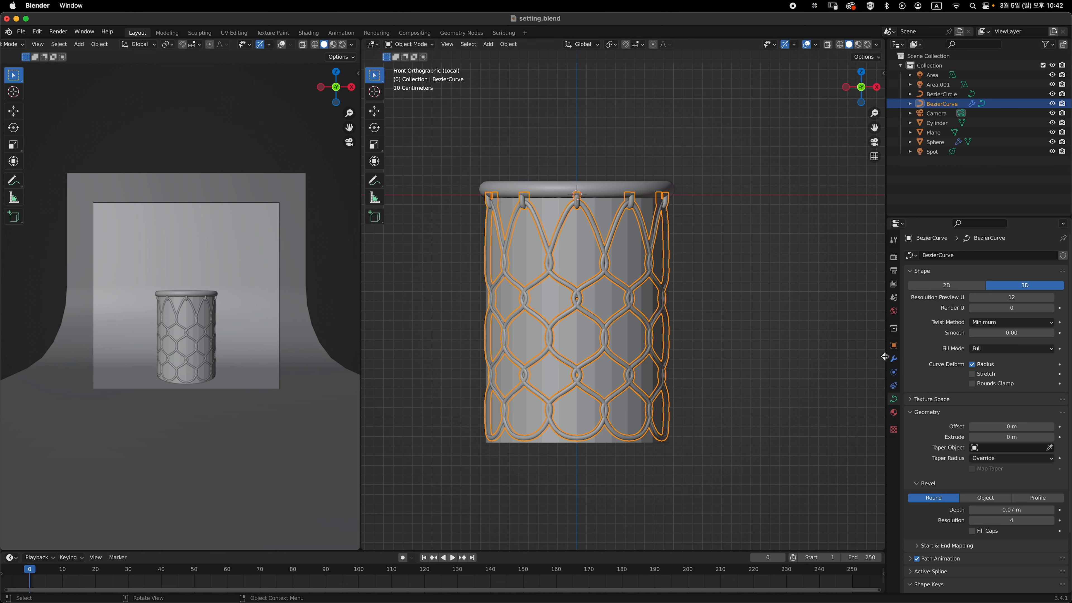
pyautogui.rightClick(735, 302)
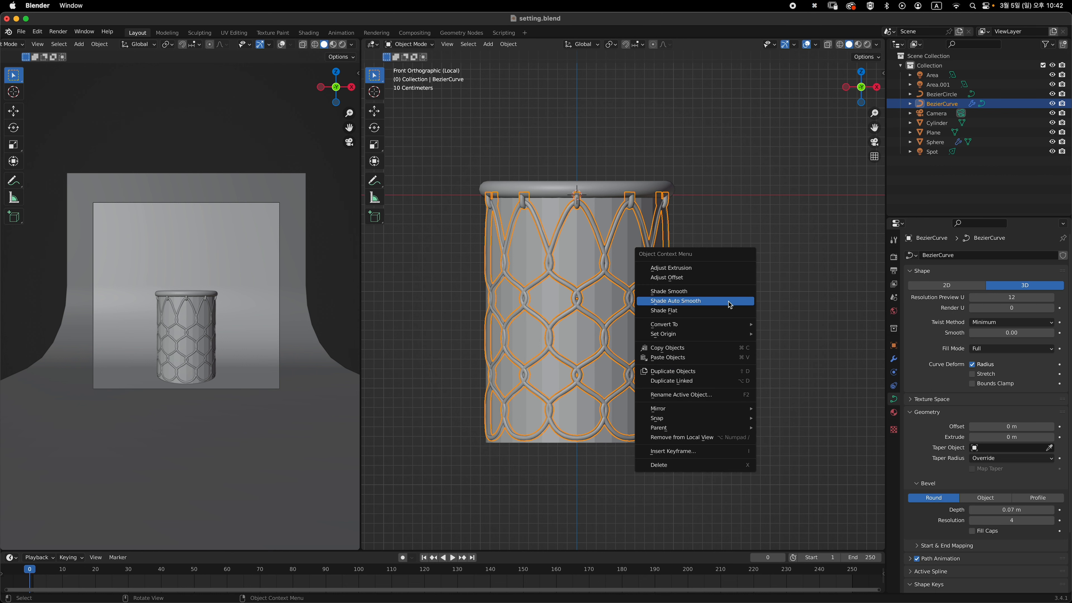
pyautogui.moveTo(685, 328)
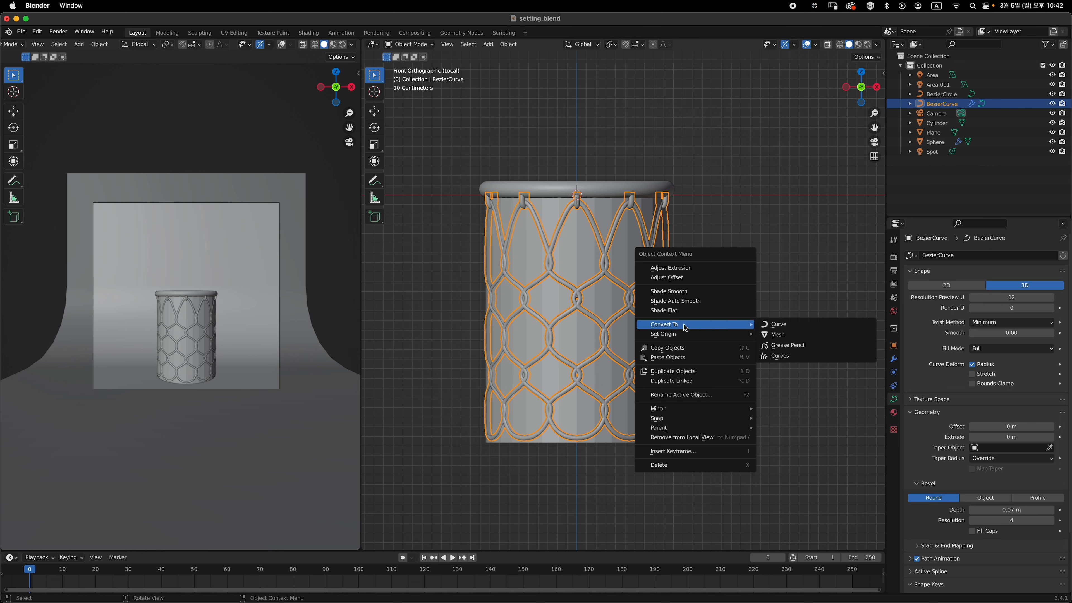
pyautogui.click(799, 336)
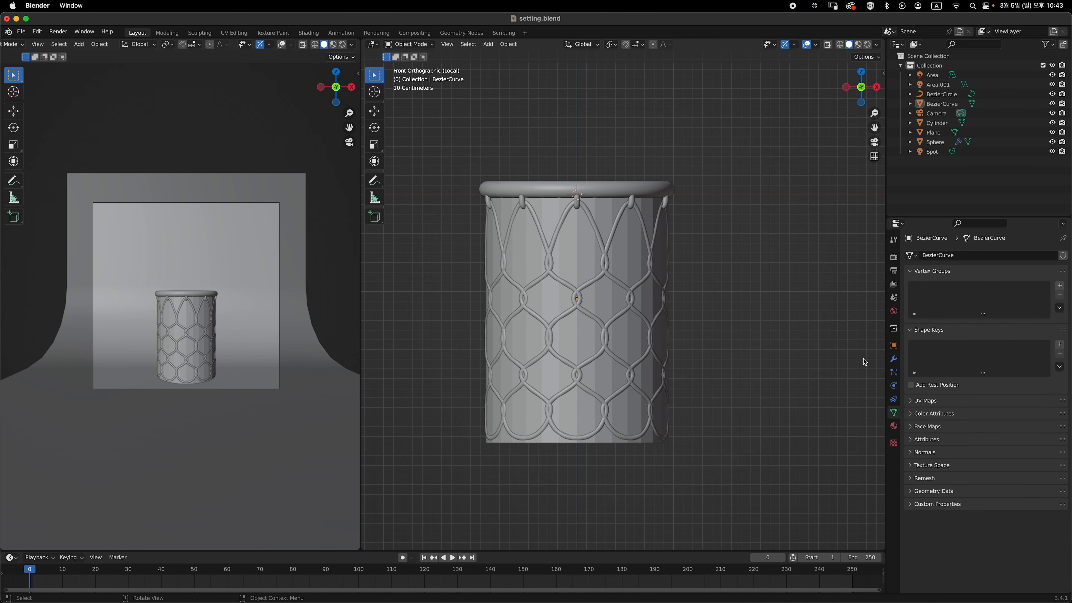
# Add a Surface Deform modifier to the net mesh and bind it with the cylinder as the target
pyautogui.click(669, 303)
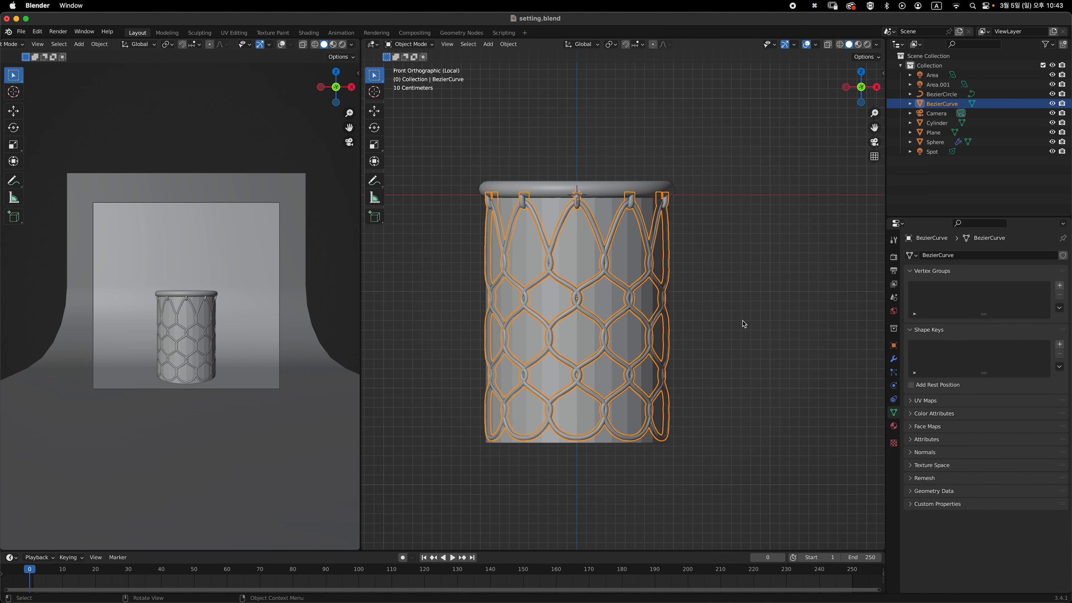
pyautogui.click(896, 361)
pyautogui.click(953, 256)
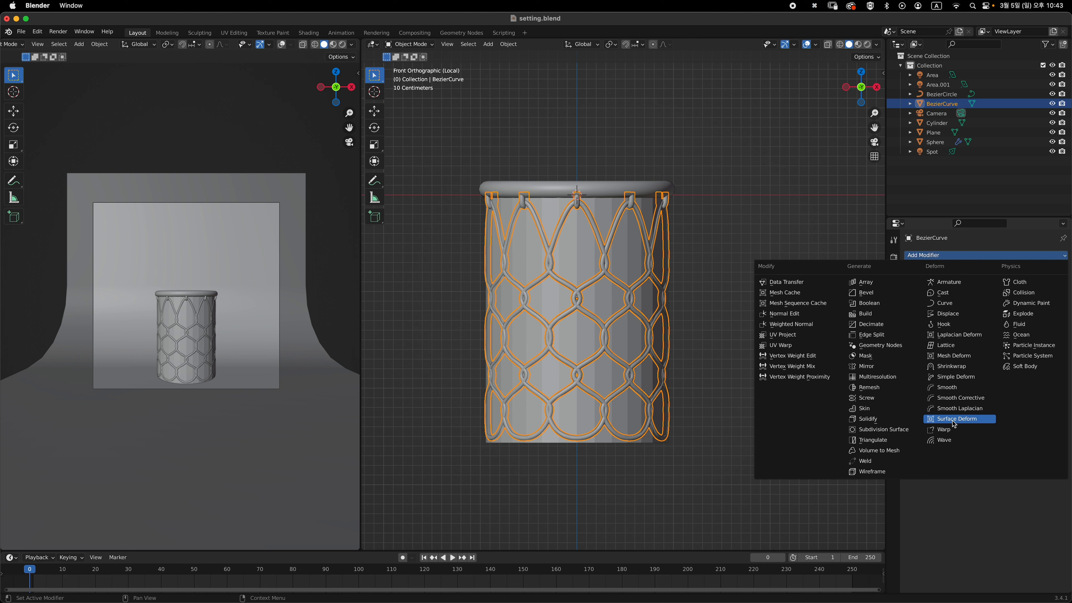
pyautogui.click(965, 425)
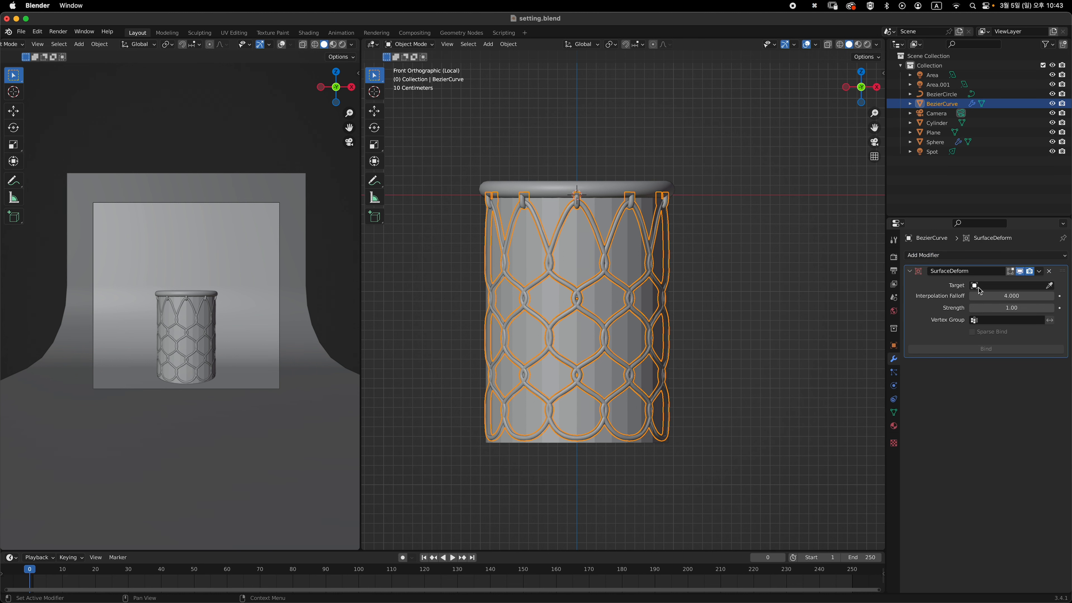
pyautogui.click(1050, 286)
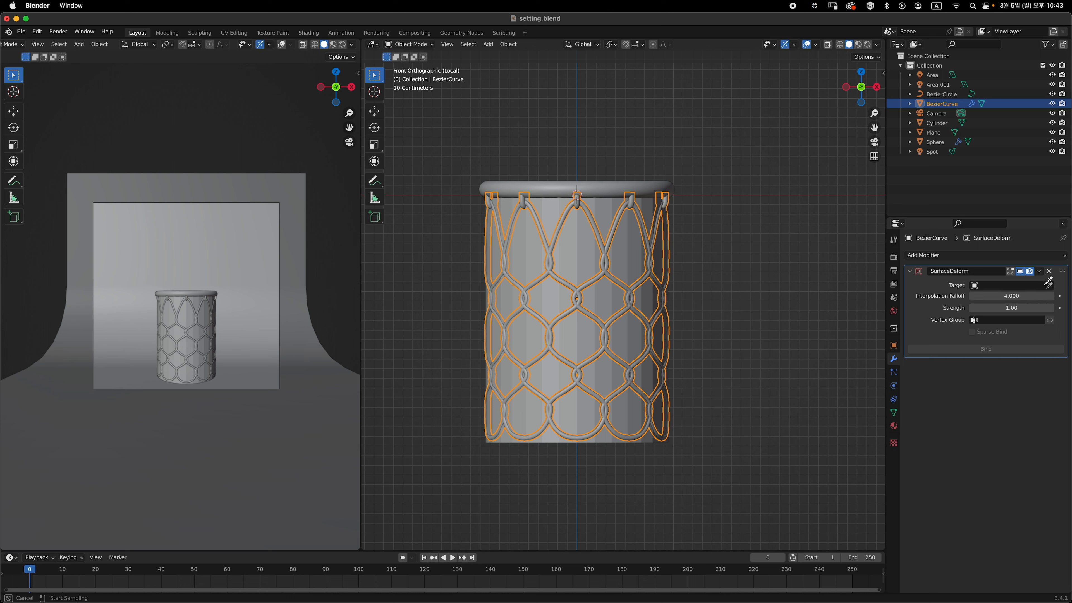
pyautogui.click(634, 243)
pyautogui.click(733, 274)
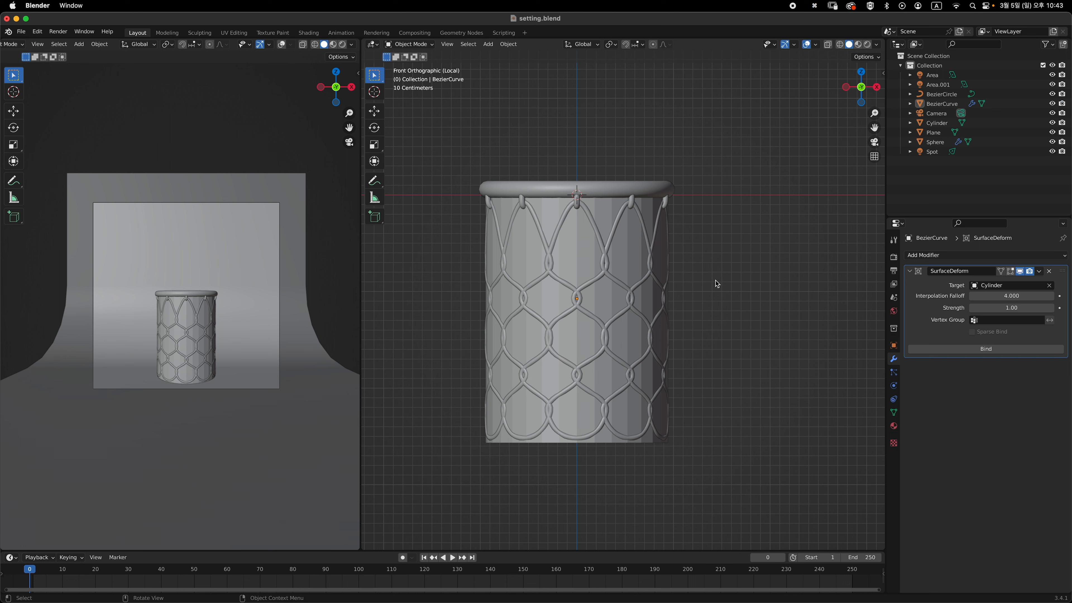
pyautogui.click(997, 349)
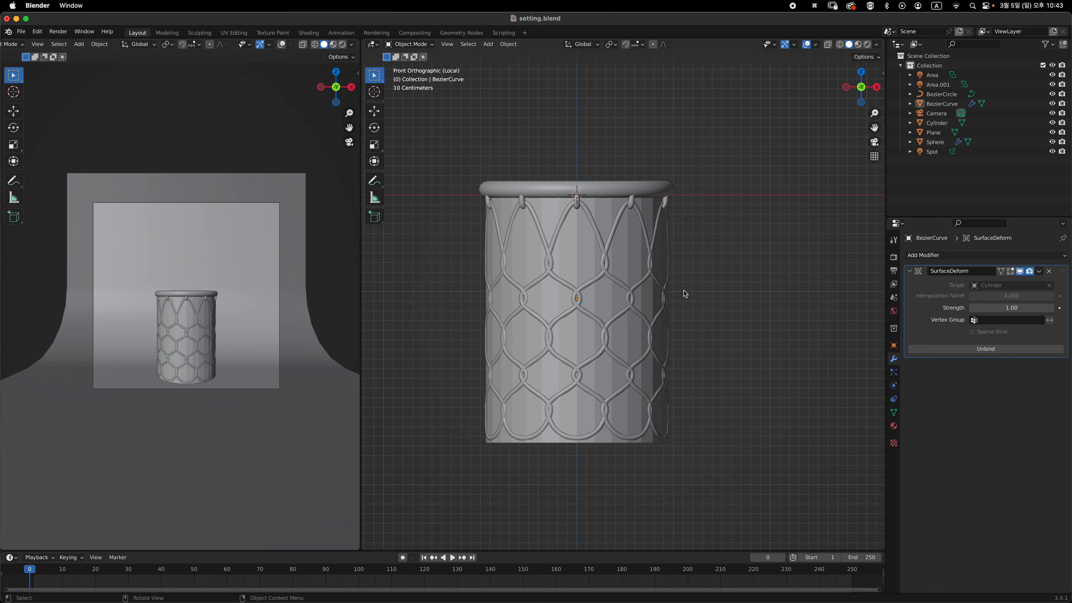
# Open the cylinder in Edit Mode with edge selection active
pyautogui.click(632, 261)
pyautogui.keyDown('shift'); pyautogui.moveTo(676, 288); pyautogui.dragTo(694, 288, button='middle'); pyautogui.keyUp('shift')
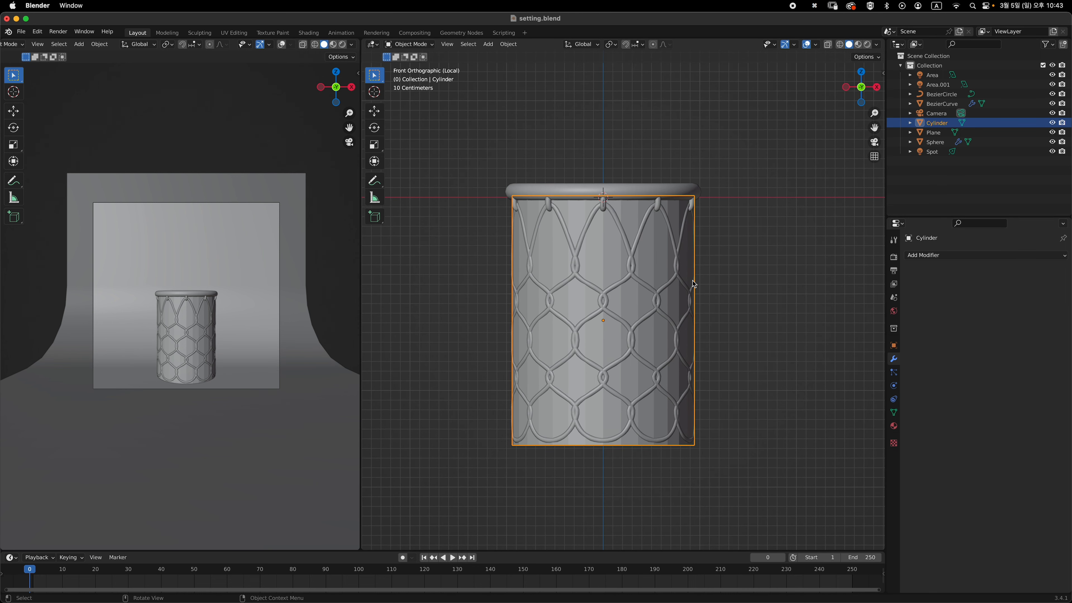
pyautogui.press('Tab')
pyautogui.scroll(-3, 696, 354)
pyautogui.press('2')
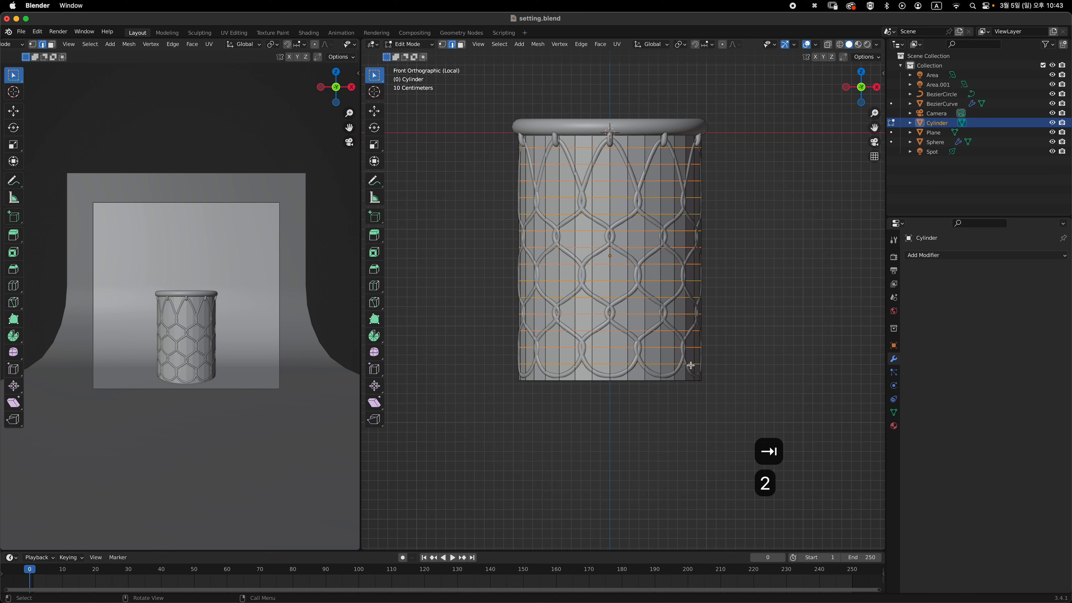
# Try scaling the cylinder's lowest cut loop by about 1.028 to test the net's deformation, and undo it
pyautogui.keyDown('alt'); pyautogui.click(696, 364); pyautogui.keyUp('alt')
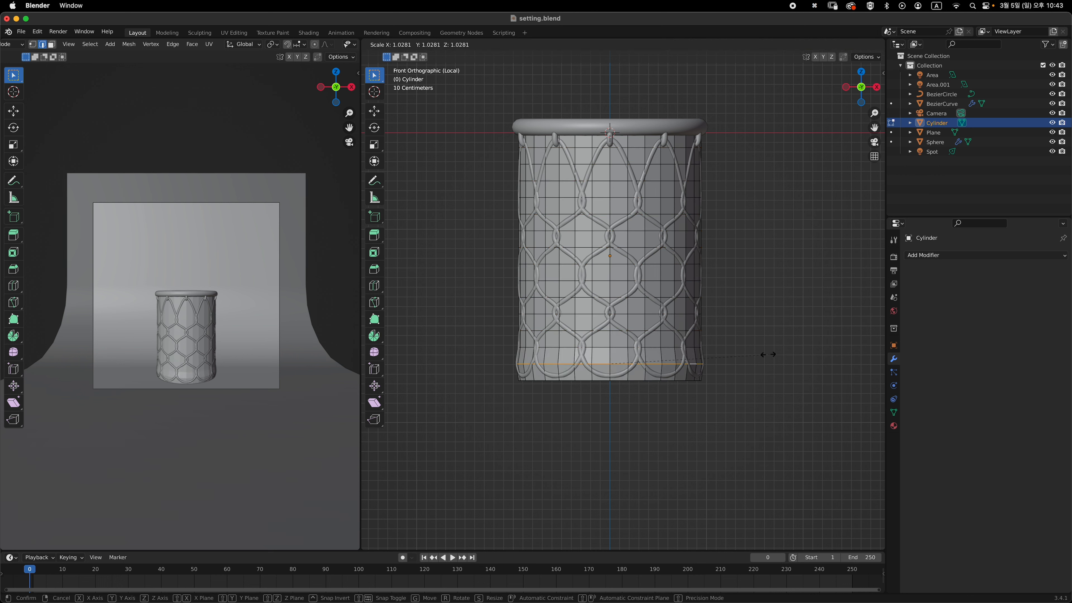
pyautogui.click(771, 353)
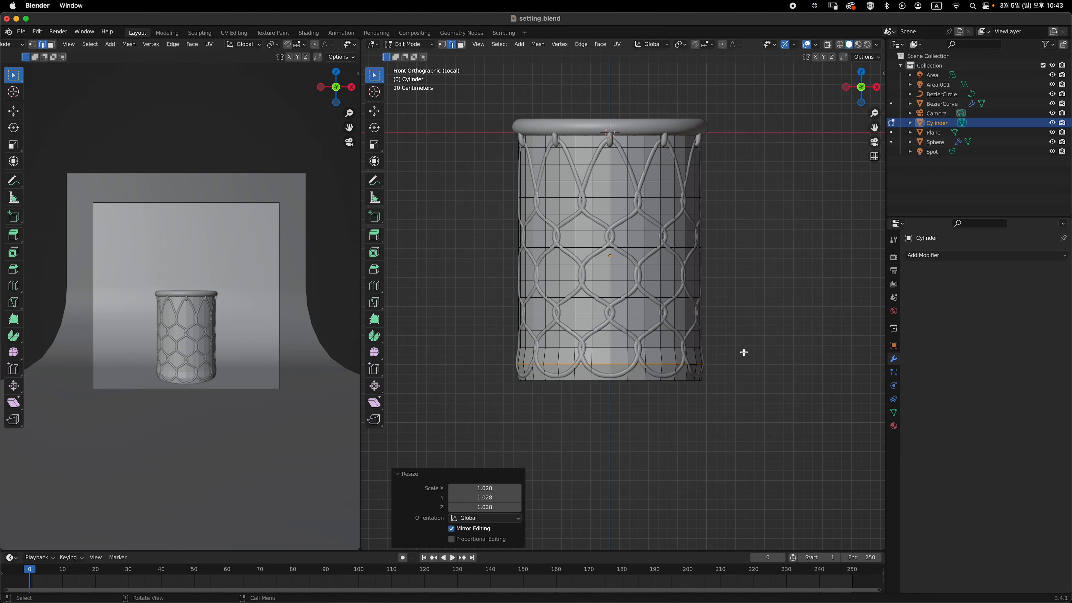
pyautogui.moveTo(743, 352); pyautogui.dragTo(673, 297, button='middle')
pyautogui.press('super+z')
# Scale the cylinder's horizontal edge loop just below mid-height to reshape the bound net
pyautogui.keyDown('alt'); pyautogui.click(668, 282); pyautogui.keyUp('alt')
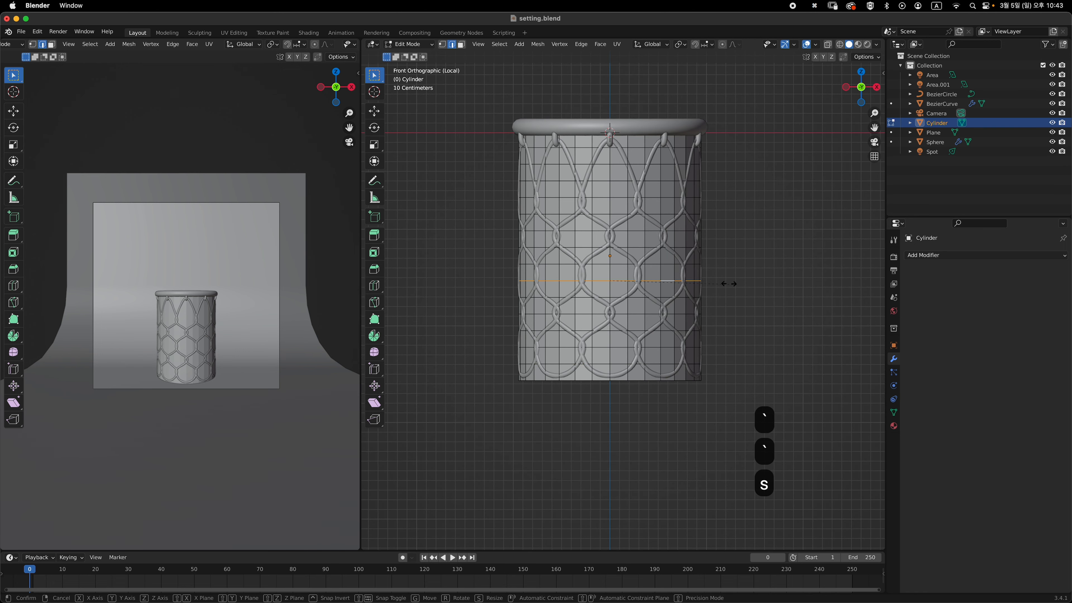
# Leave Edit Mode and set the cylinder's viewport display to Bounds
pyautogui.press('s')
pyautogui.press('Escape')
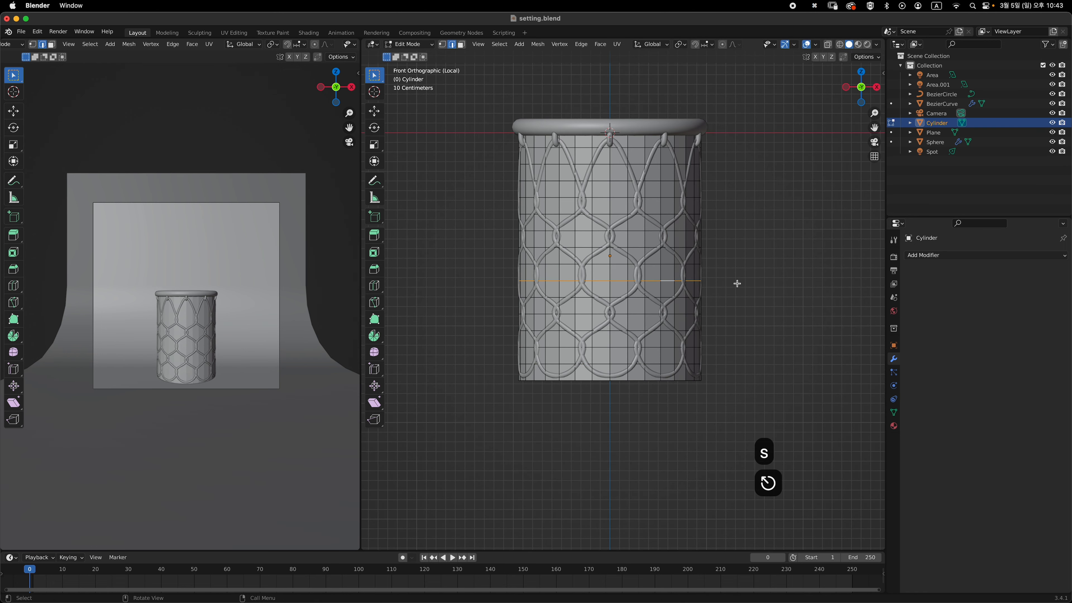
pyautogui.press('Tab')
pyautogui.keyDown('shift'); pyautogui.moveTo(728, 277); pyautogui.dragTo(706, 304, button='middle'); pyautogui.keyUp('shift')
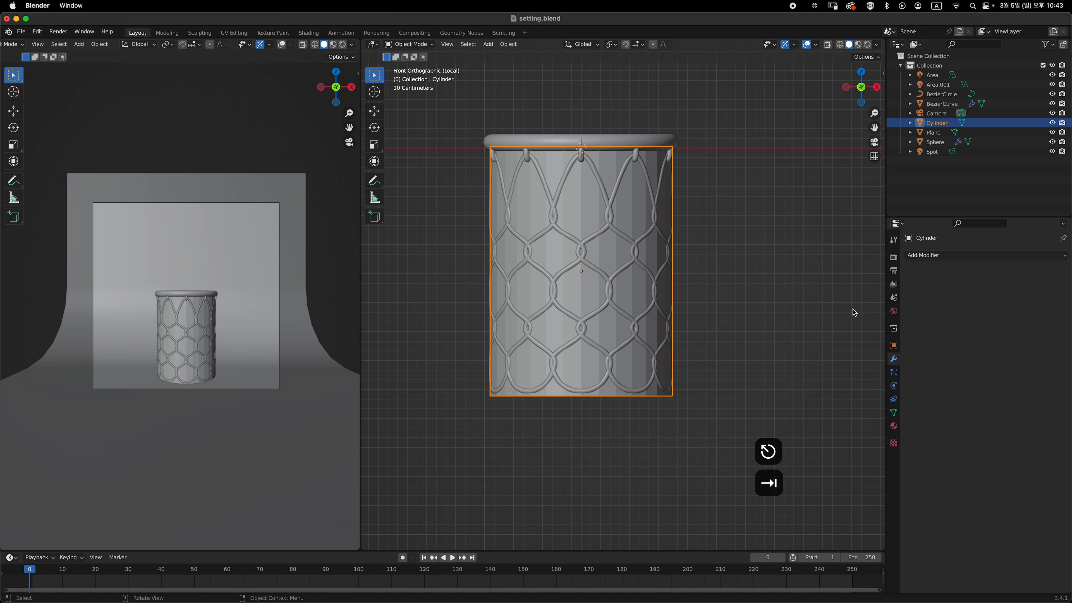
pyautogui.click(894, 347)
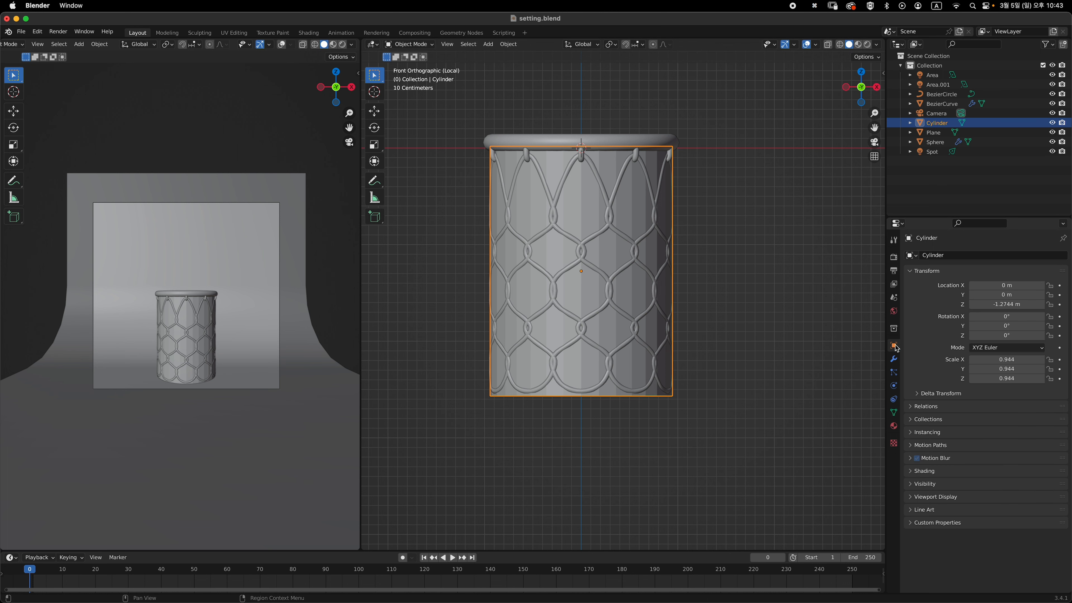
pyautogui.click(936, 497)
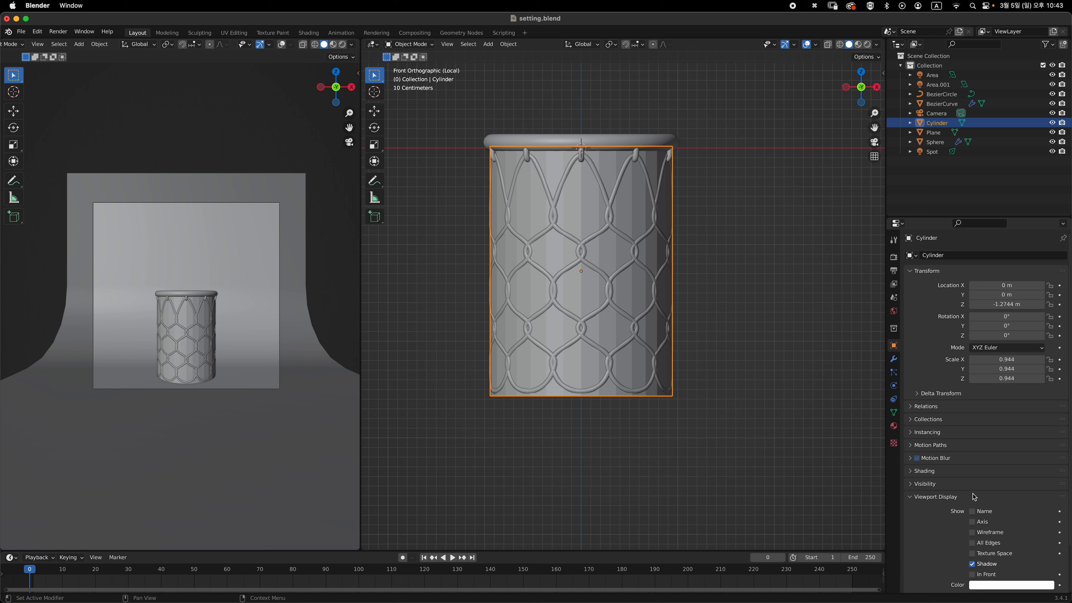
pyautogui.scroll(-3, 981, 420)
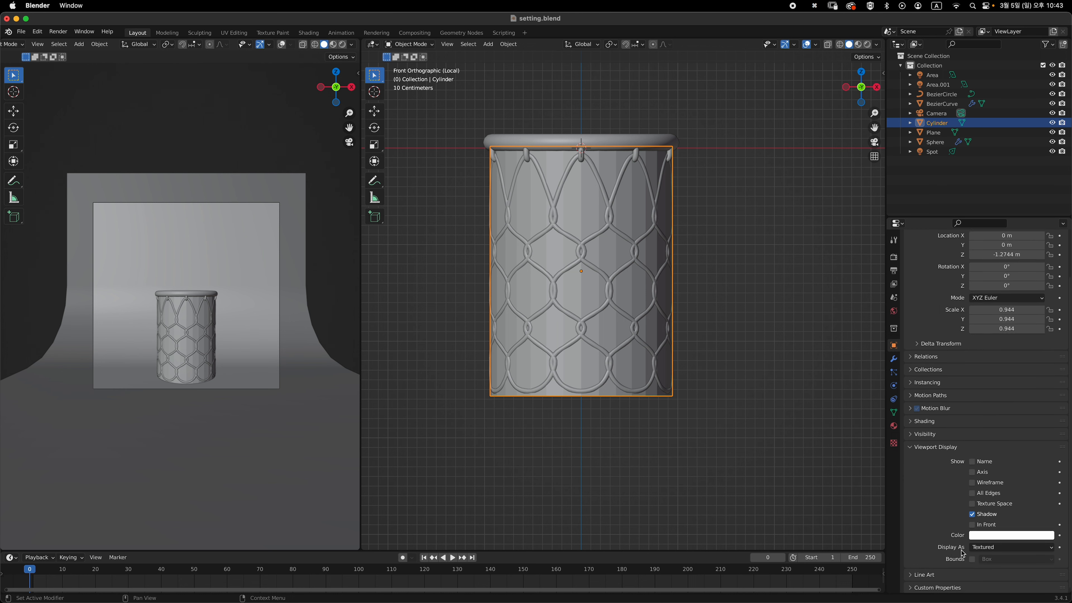
pyautogui.click(1008, 549)
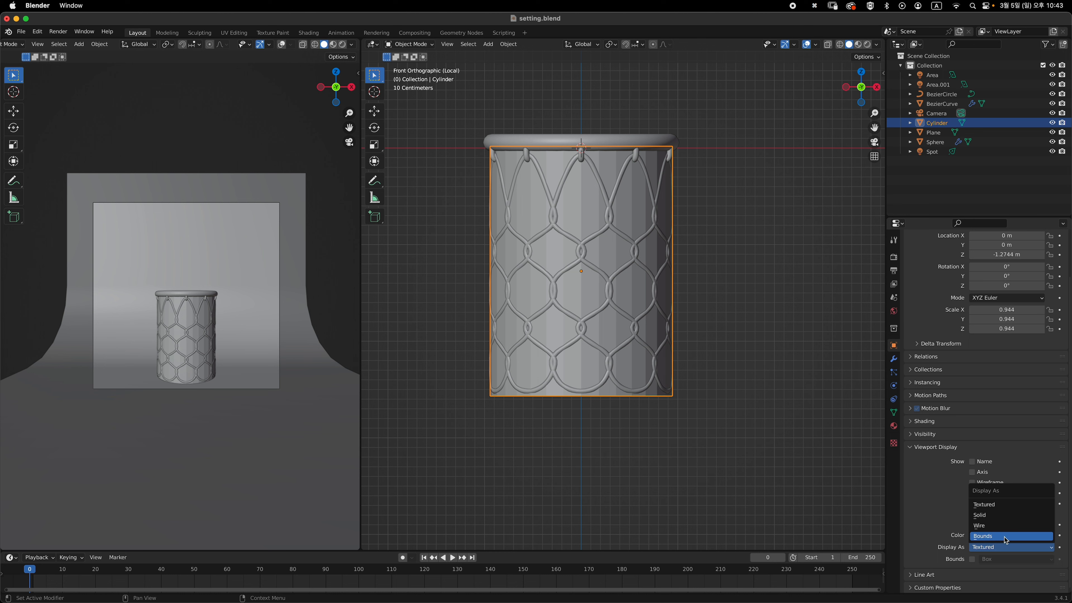
pyautogui.click(1004, 537)
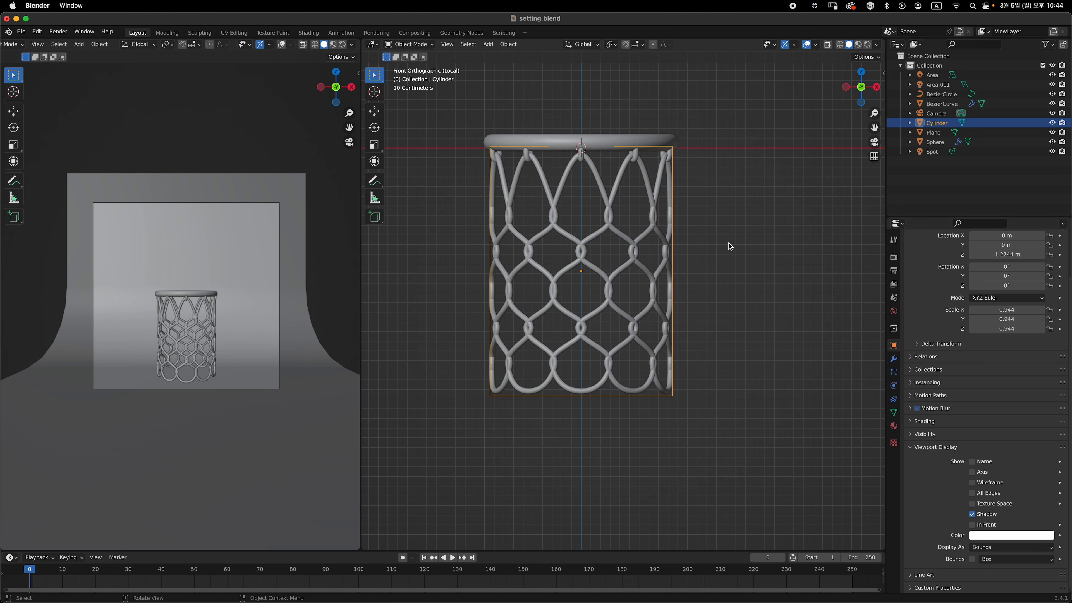
# In Edit Mode, scale the cylinder's bottom edge loop to 0.715 with smooth proportional editing at size 1.375
pyautogui.moveTo(731, 247); pyautogui.dragTo(671, 239, button='middle')
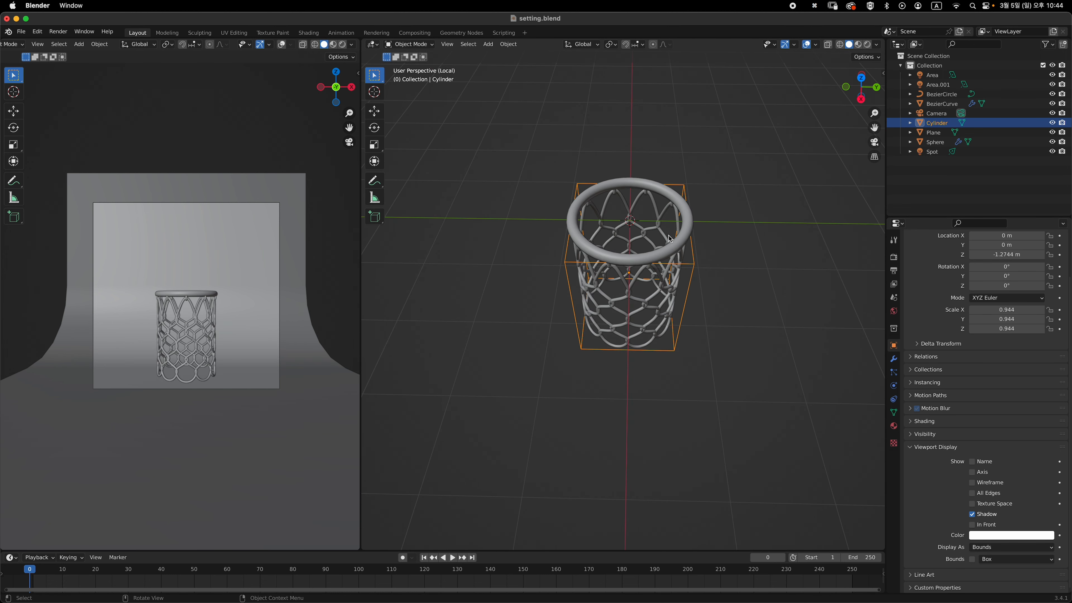
pyautogui.press('`')
pyautogui.keyDown('ctrl'); pyautogui.moveTo(644, 192); pyautogui.dragTo(650, 298, button='middle'); pyautogui.keyUp('ctrl')
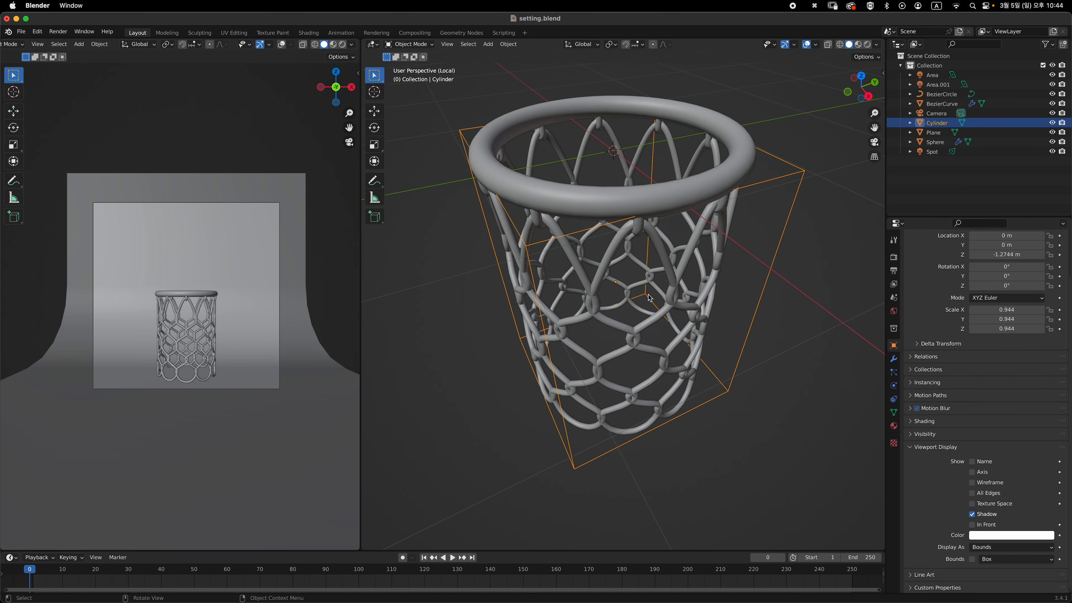
pyautogui.press('`')
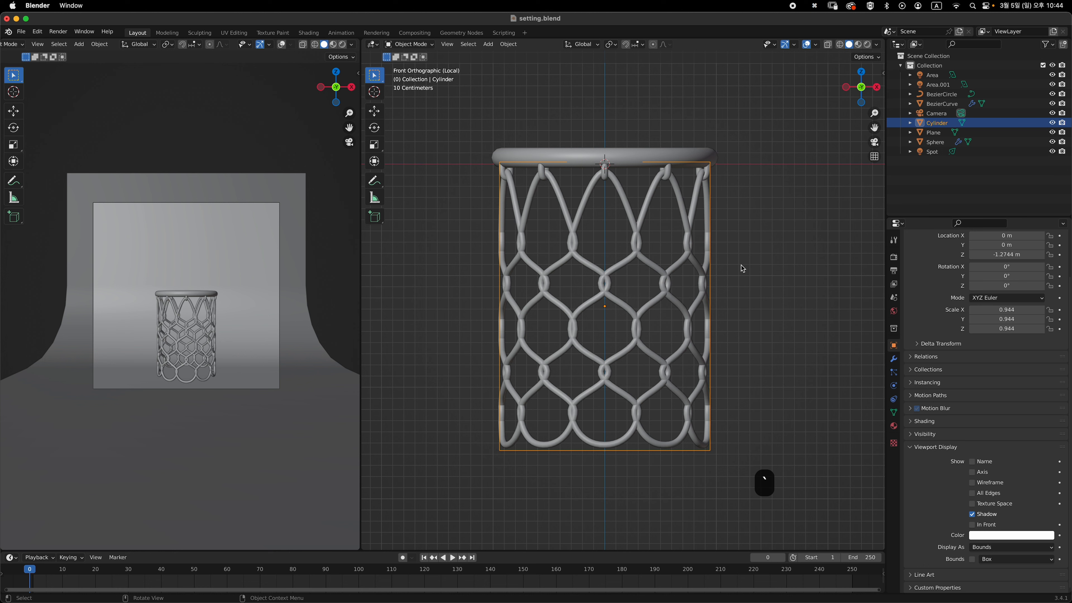
pyautogui.press('Tab')
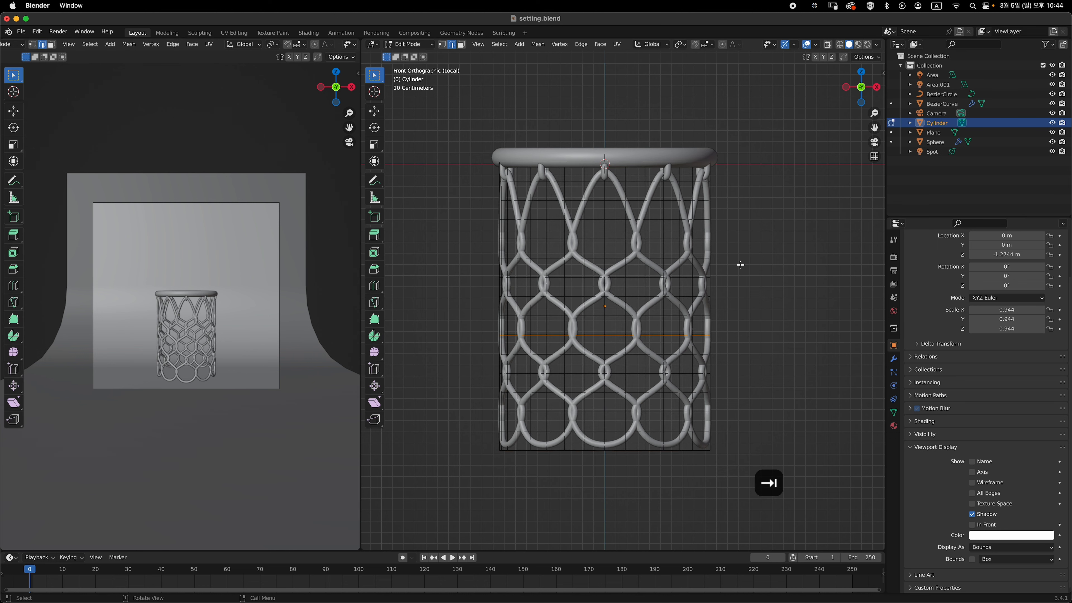
pyautogui.moveTo(629, 352); pyautogui.dragTo(577, 321, button='middle')
pyautogui.press('`')
pyautogui.keyDown('alt'); pyautogui.click(668, 351); pyautogui.keyUp('alt')
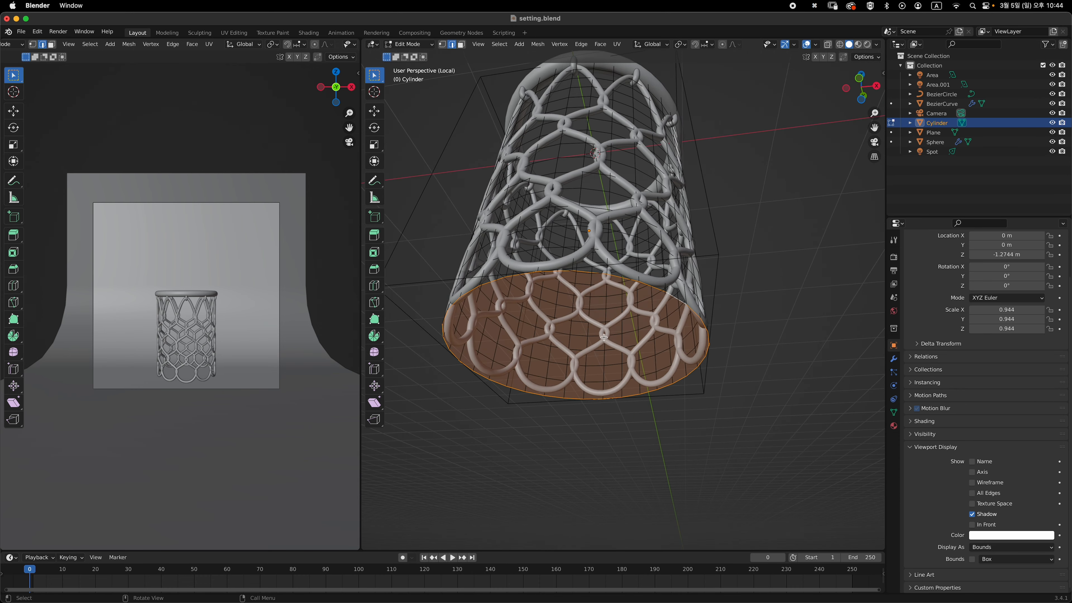
pyautogui.press('`')
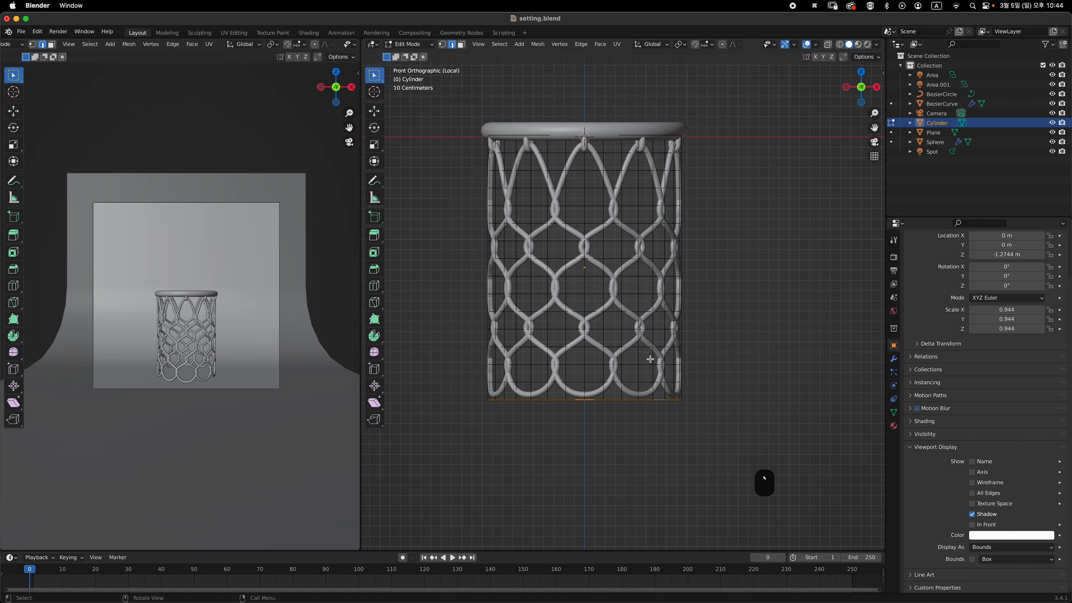
pyautogui.keyDown('shift'); pyautogui.moveTo(625, 361); pyautogui.dragTo(647, 344, button='middle'); pyautogui.keyUp('shift')
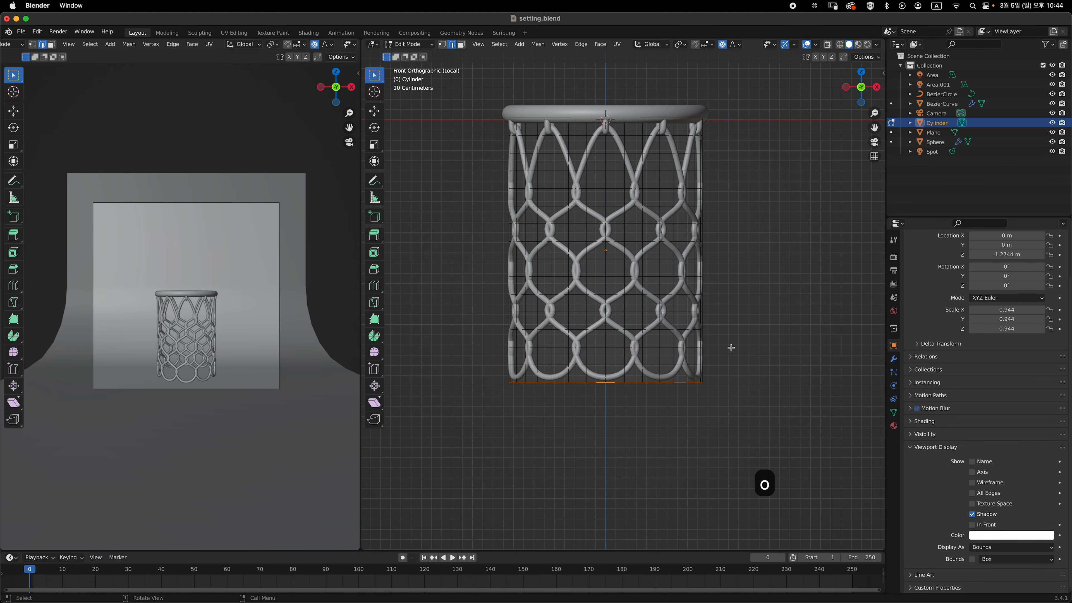
pyautogui.keyDown('shift'); pyautogui.moveTo(724, 337); pyautogui.dragTo(737, 357, button='middle'); pyautogui.keyUp('shift')
pyautogui.keyDown('shift'); pyautogui.moveTo(748, 394); pyautogui.dragTo(727, 375, button='middle'); pyautogui.keyUp('shift')
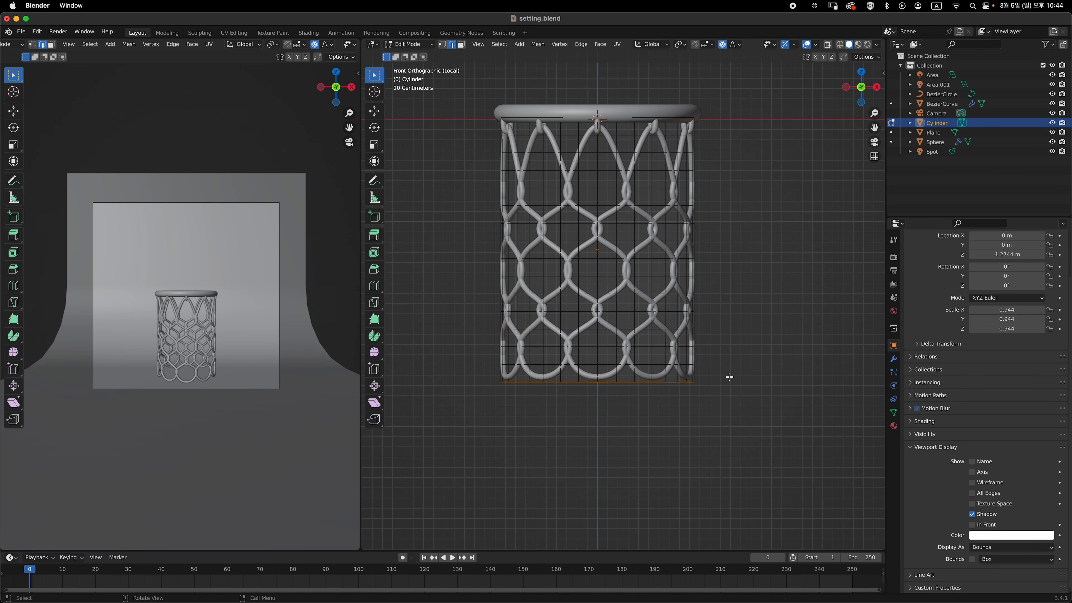
pyautogui.press('s')
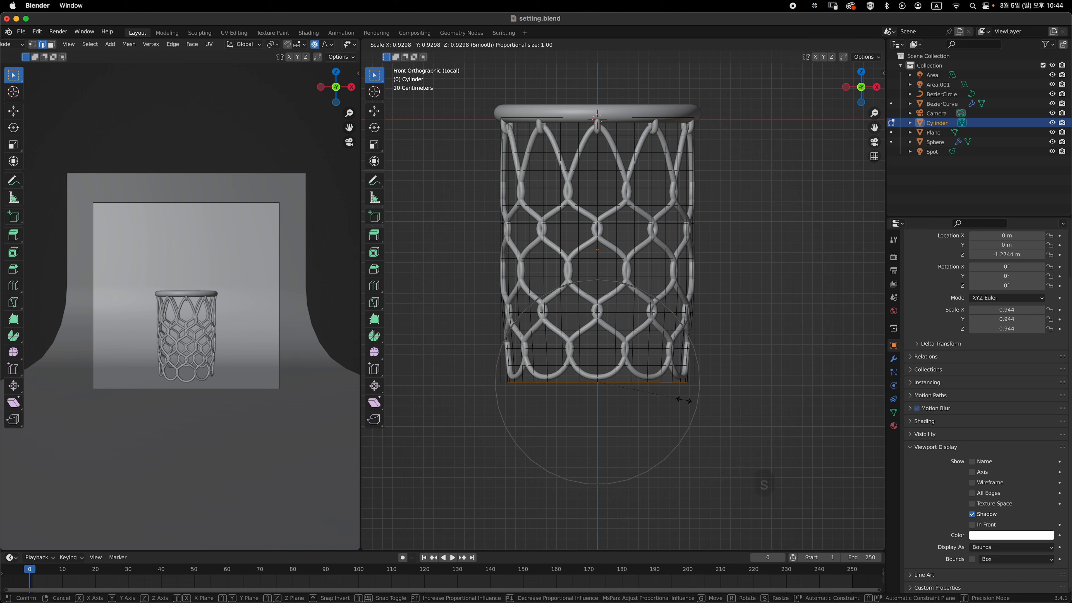
pyautogui.scroll(-3, 683, 400)
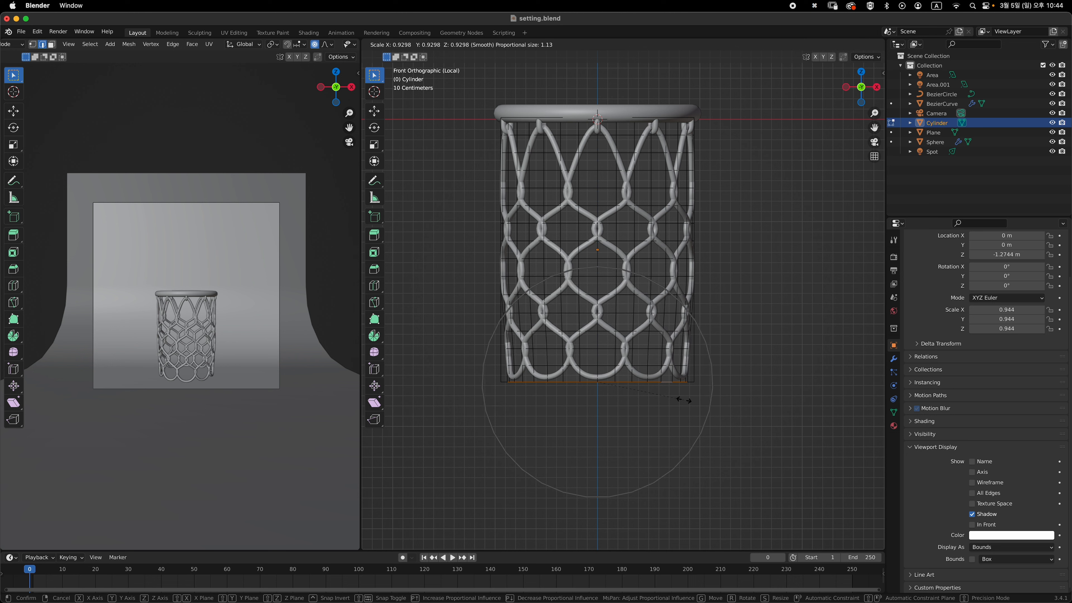
pyautogui.scroll(-1, 684, 400)
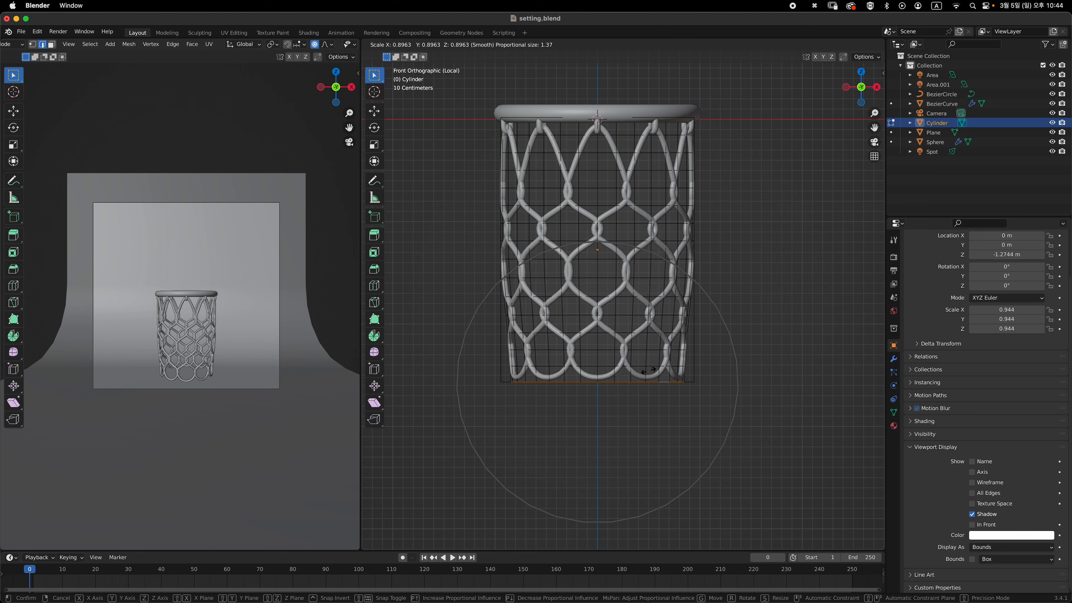
pyautogui.click(667, 374)
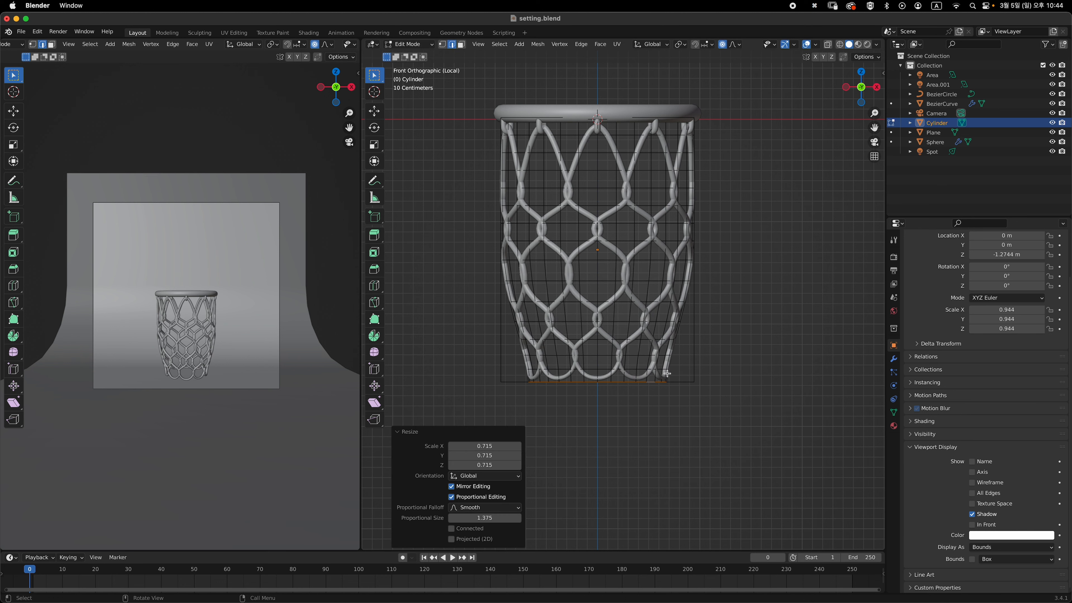
# Scale the edge loop near the cylinder's mid-height to about 0.77 with proportional size about 1.08
pyautogui.keyDown('alt'); pyautogui.click(657, 284); pyautogui.keyUp('alt')
pyautogui.press('s')
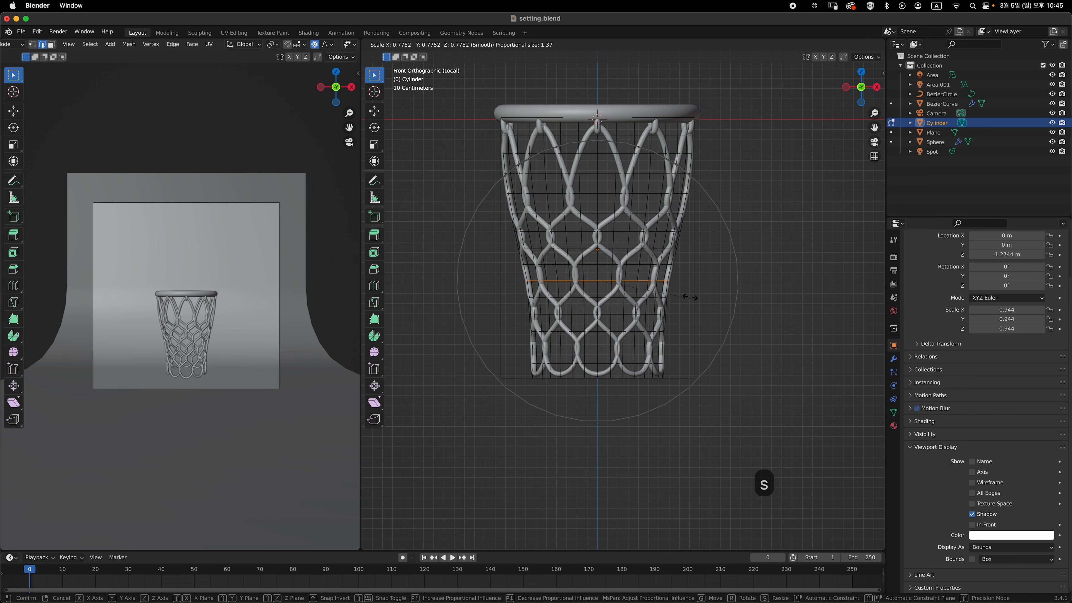
pyautogui.scroll(3, 689, 294)
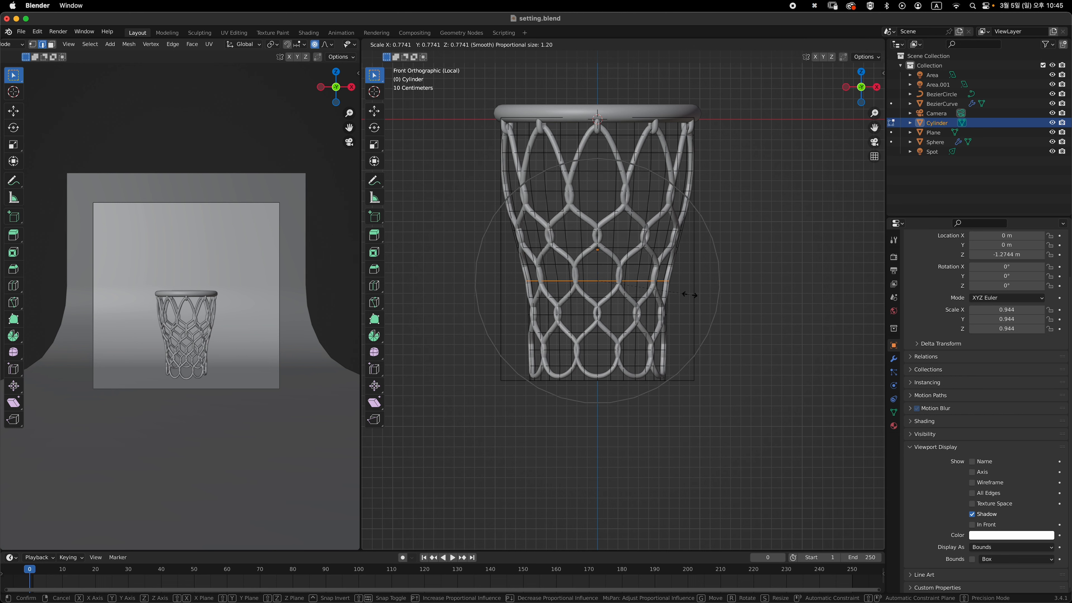
pyautogui.scroll(1, 689, 295)
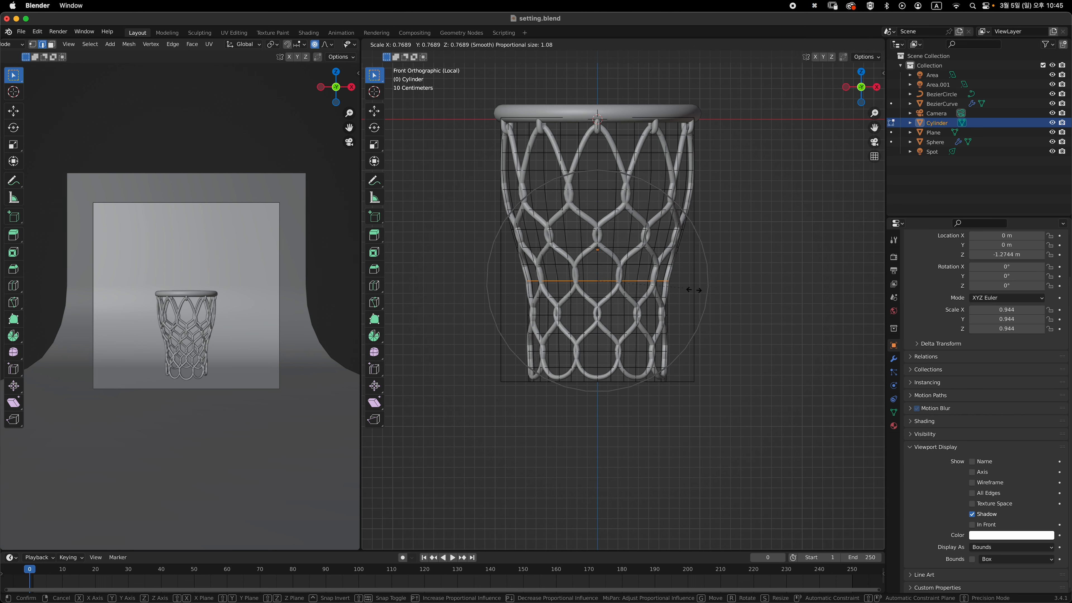
pyautogui.click(664, 296)
# Raise the cylinder's bottom edge loop about 0.24 m along Z with proportional size about 1.42
pyautogui.keyDown('alt'); pyautogui.click(631, 383); pyautogui.keyUp('alt')
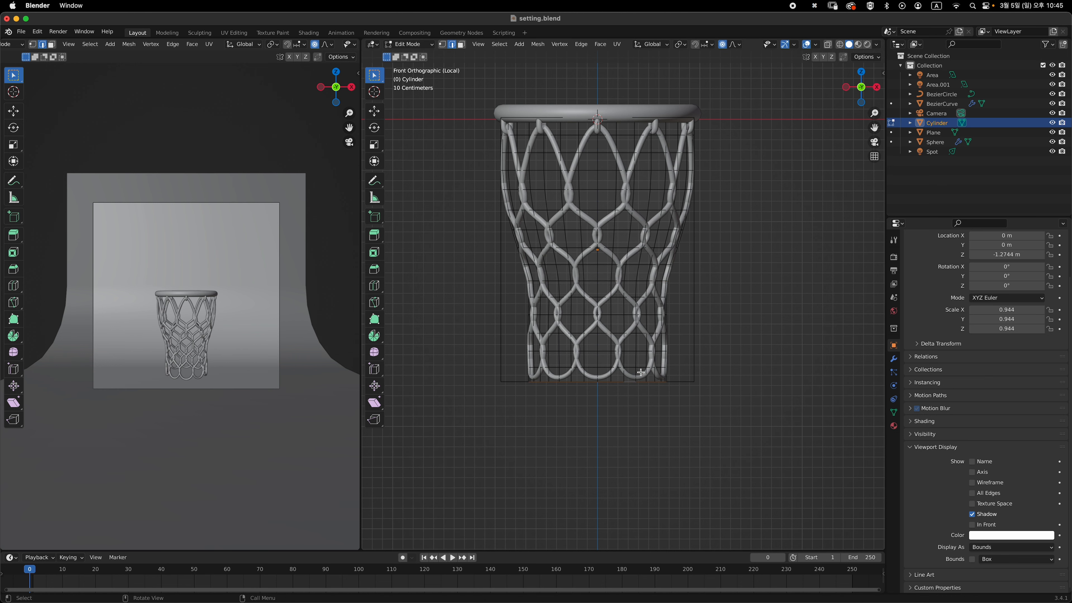
pyautogui.press('g')
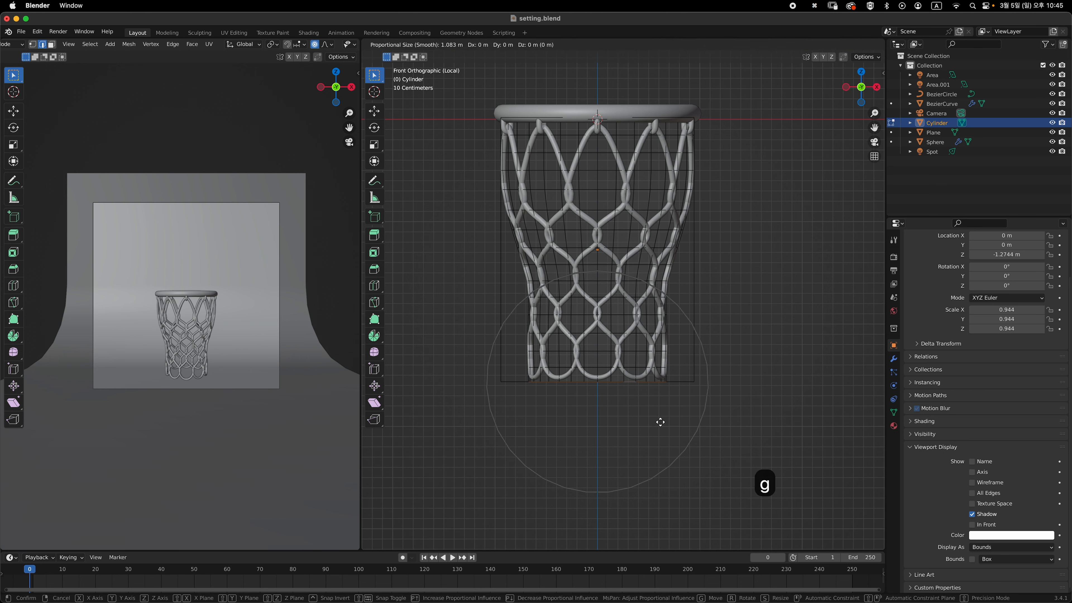
pyautogui.press('z')
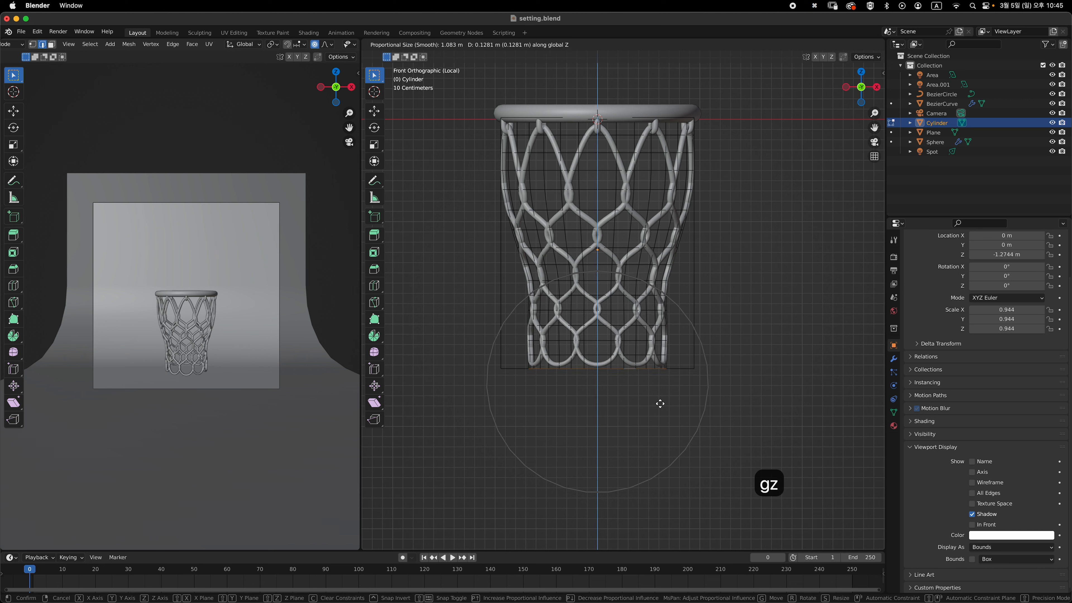
pyautogui.scroll(-2, 661, 407)
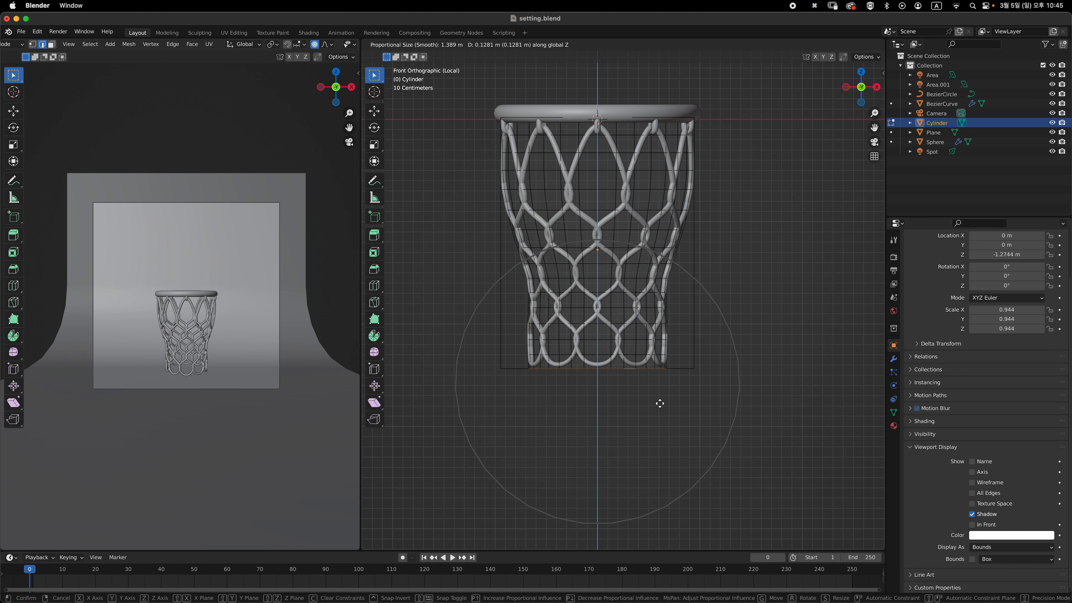
pyautogui.scroll(-2, 661, 403)
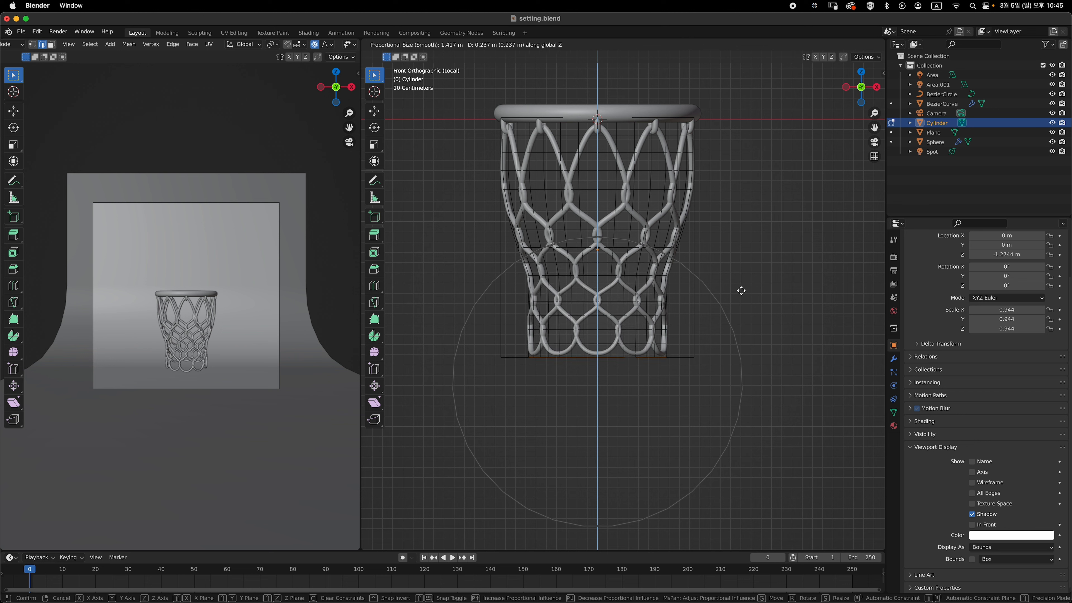
pyautogui.click(733, 281)
# Raise the edge loop above mid-height and the one below it along Z with proportional editing, the lower one by about 0.11 m
pyautogui.keyDown('alt'); pyautogui.click(652, 234); pyautogui.keyUp('alt')
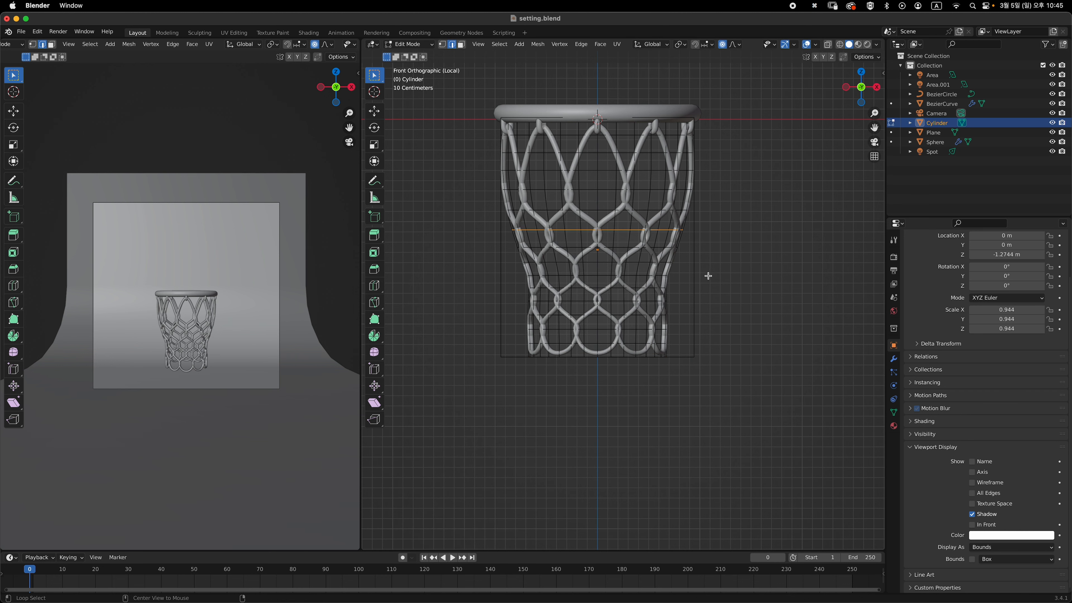
pyautogui.press('g')
pyautogui.press('z')
pyautogui.click(696, 290)
pyautogui.keyDown('alt'); pyautogui.click(665, 295); pyautogui.keyUp('alt')
pyautogui.press('g')
pyautogui.press('z')
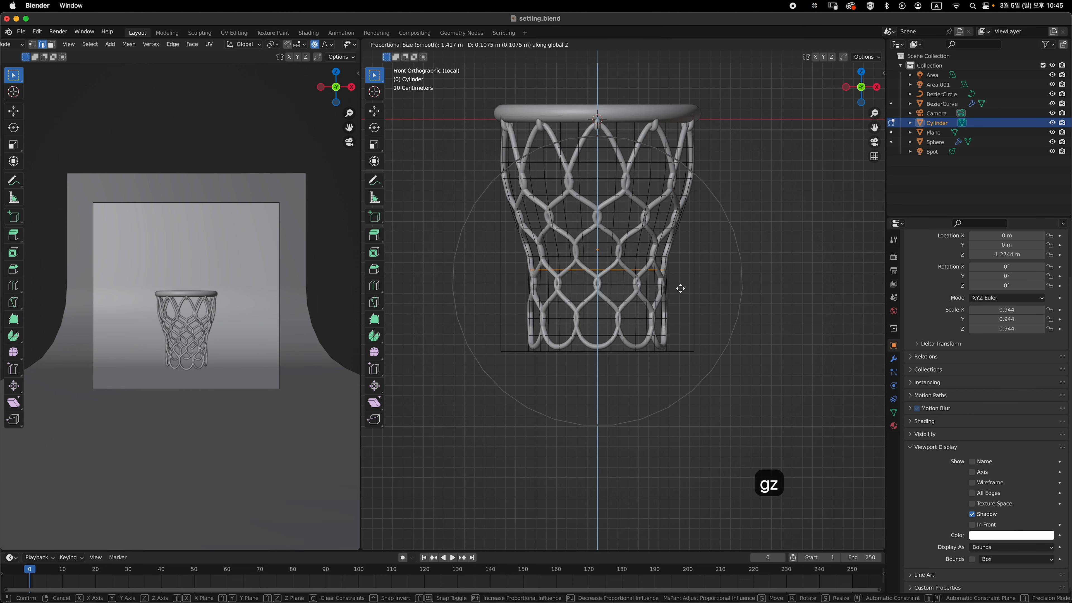
pyautogui.click(677, 283)
# Raise the cylinder's bottom edge loop further along Z with proportional editing to shorten the net
pyautogui.keyDown('alt'); pyautogui.click(636, 350); pyautogui.keyUp('alt')
pyautogui.press('`')
pyautogui.click(690, 331)
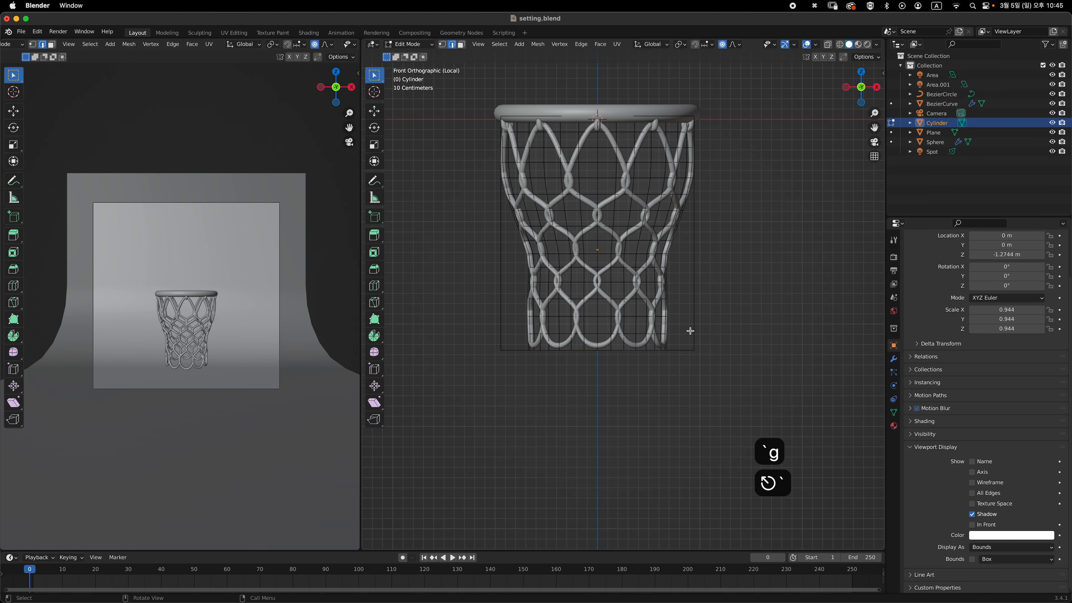
pyautogui.press('g')
pyautogui.press('z')
pyautogui.click(677, 301)
# Scale the edge loop just above the net's bottom to about 0.89 with proportional size about 0.65
pyautogui.keyDown('alt'); pyautogui.click(674, 299); pyautogui.keyUp('alt')
pyautogui.press('s')
pyautogui.scroll(8, 704, 294)
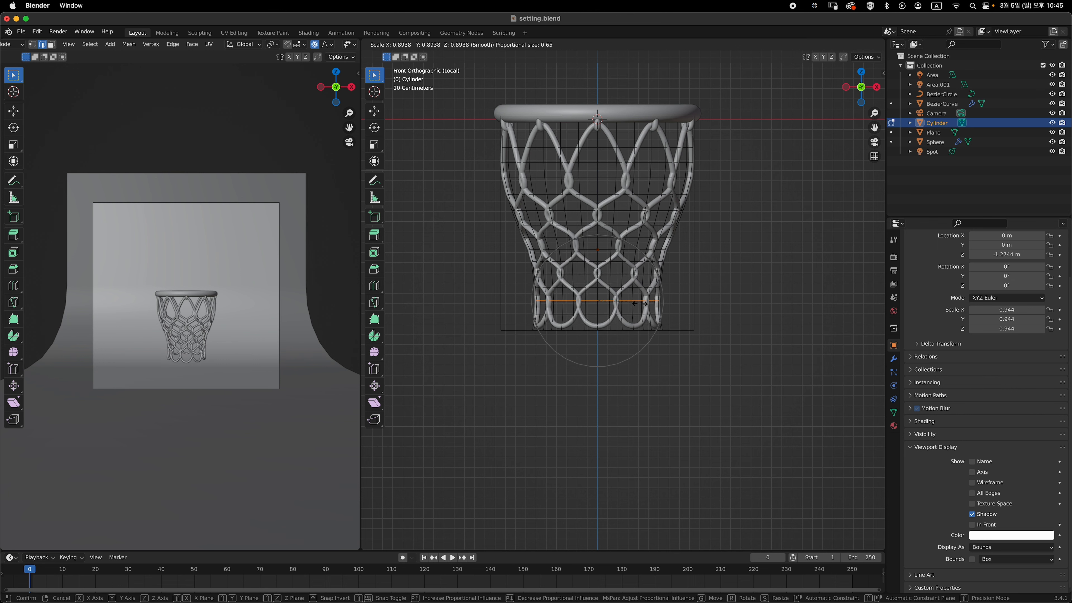
pyautogui.click(698, 294)
# Scale the edge loop near the net's mid-height to 0.967 with proportional size 0.645
pyautogui.keyDown('shift'); pyautogui.moveTo(697, 295); pyautogui.dragTo(700, 356, button='middle'); pyautogui.keyUp('shift')
pyautogui.press('2')
pyautogui.keyDown('alt'); pyautogui.click(672, 299); pyautogui.keyUp('alt')
pyautogui.press('s')
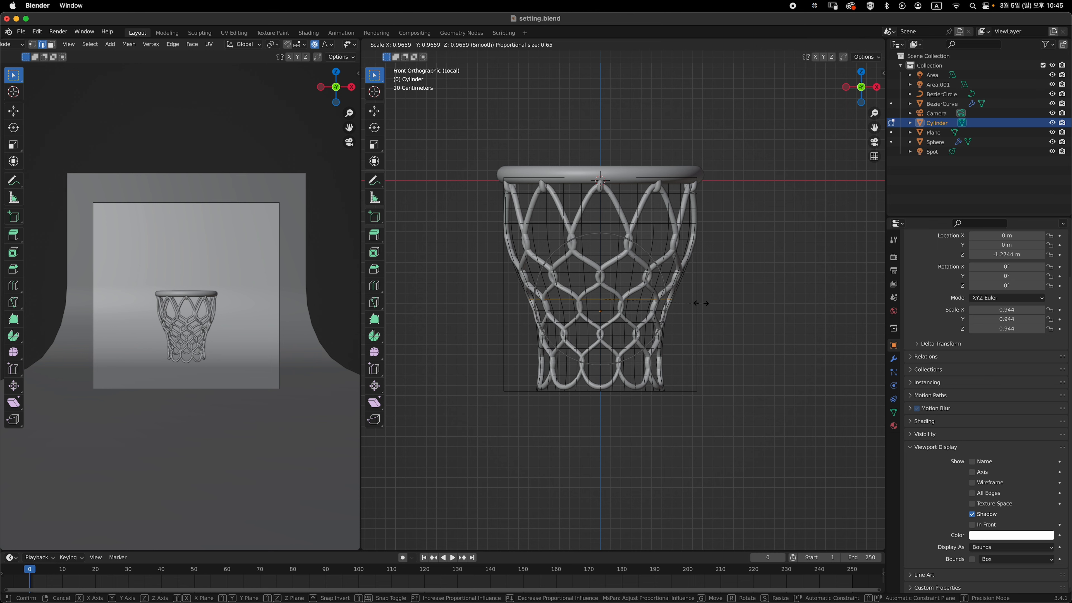
pyautogui.click(702, 303)
# Scale an edge loop in the net's upper part to about 0.97 and one near its bottom to 0.976, using proportional size 0.645
pyautogui.scroll(2, 668, 254)
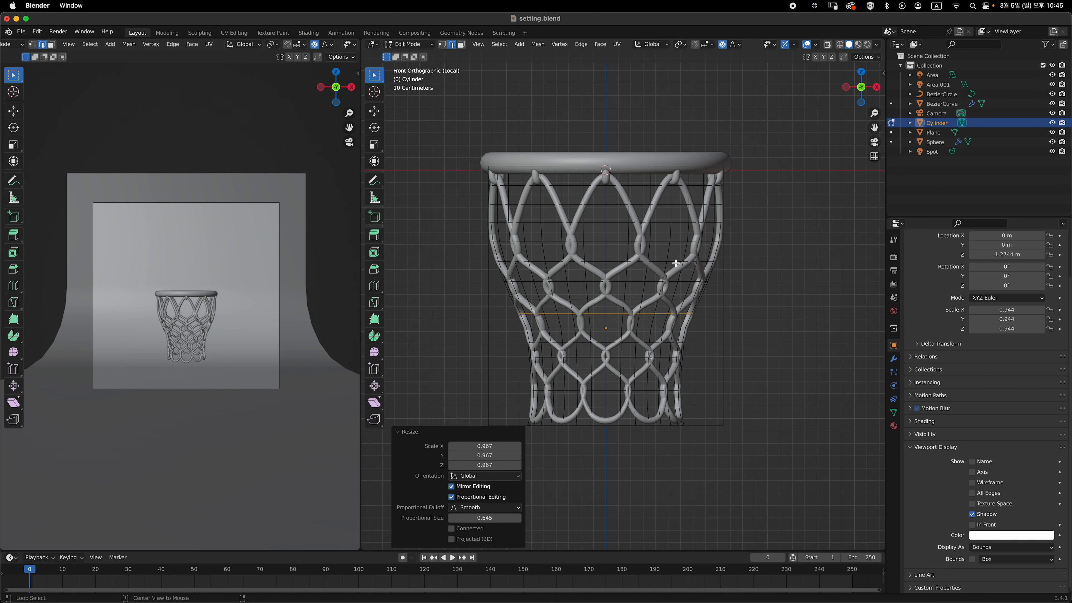
pyautogui.keyDown('alt'); pyautogui.click(676, 263); pyautogui.keyUp('alt')
pyautogui.press('s')
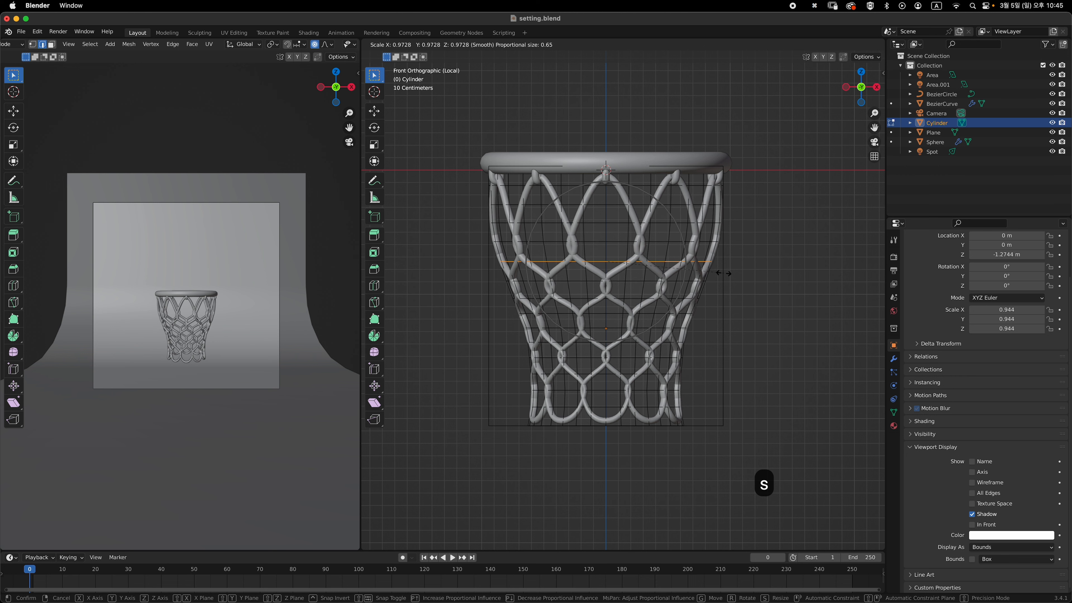
pyautogui.click(724, 274)
pyautogui.keyDown('alt'); pyautogui.click(646, 390); pyautogui.keyUp('alt')
pyautogui.press('s')
pyautogui.click(727, 371)
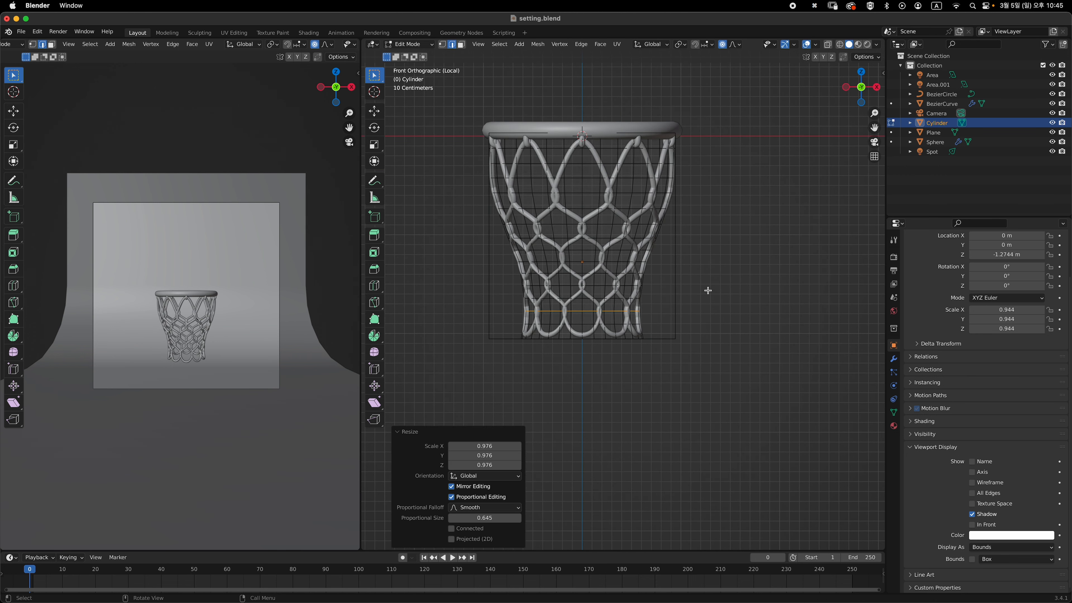
# Scale two edge loops in the cylinder's upper part with proportional size 0.645, the second one to 0.955
pyautogui.keyDown('alt'); pyautogui.click(667, 209); pyautogui.keyUp('alt')
pyautogui.press('s')
pyautogui.click(722, 223)
pyautogui.keyDown('shift'); pyautogui.moveTo(722, 223); pyautogui.dragTo(725, 273, button='middle'); pyautogui.keyUp('shift')
pyautogui.keyDown('alt'); pyautogui.click(672, 229); pyautogui.keyUp('alt')
pyautogui.press('s')
pyautogui.click(714, 239)
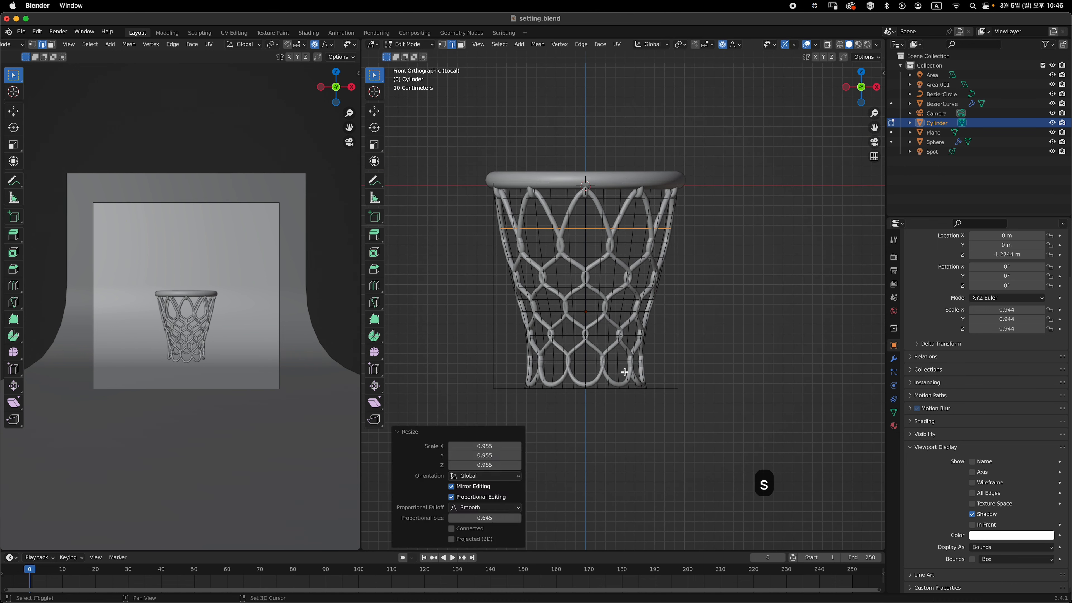
# Scale the edge loop near the net's bottom to about 0.93 with proportional size 1.24 and move it along Z
pyautogui.keyDown('alt'); pyautogui.click(635, 362); pyautogui.keyUp('alt')
pyautogui.press('s')
pyautogui.scroll(-7, 694, 341)
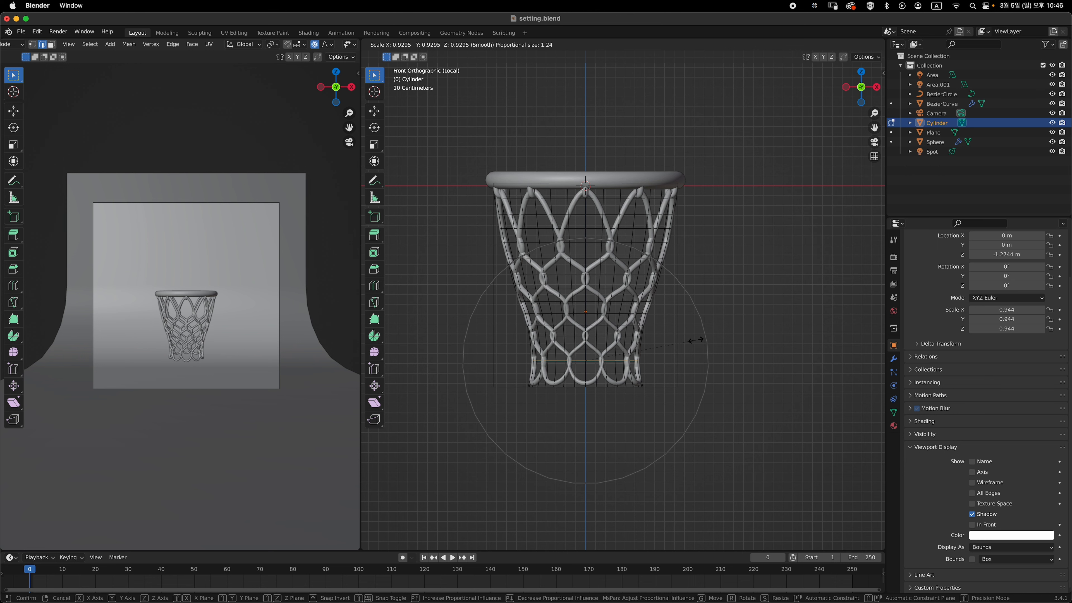
pyautogui.click(648, 328)
pyautogui.press('g')
pyautogui.press('z')
pyautogui.click(662, 269)
# Raise the edge loop in the net's upper half about 0.04 m along Z with proportional size 1.245 and return to Object Mode
pyautogui.keyDown('alt'); pyautogui.click(657, 265); pyautogui.keyUp('alt')
pyautogui.press('g')
pyautogui.press('z')
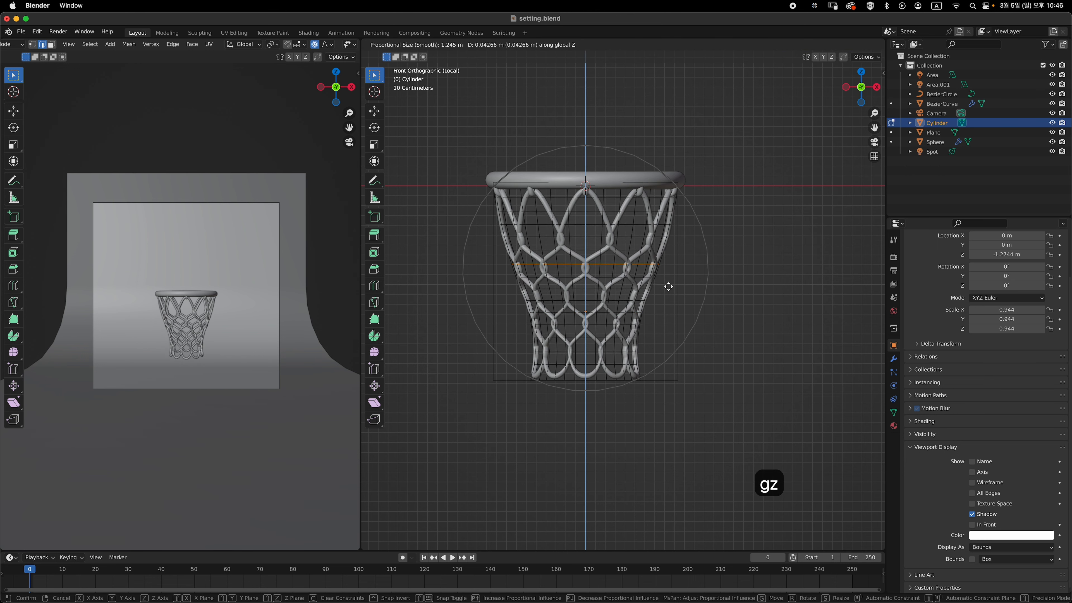
pyautogui.click(668, 287)
pyautogui.press('Tab')
pyautogui.scroll(-2, 698, 345)
pyautogui.moveTo(699, 345); pyautogui.dragTo(703, 336, button='middle')
pyautogui.press('`')
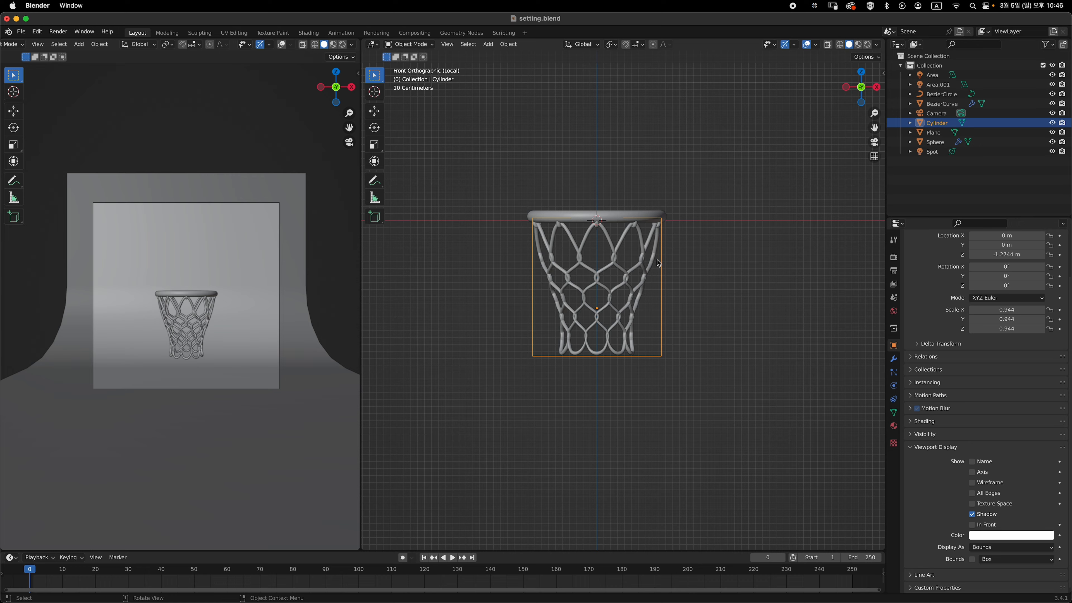
# Move the same upper edge loop along Z again in Edit Mode and switch to vertex selection
pyautogui.scroll(3, 672, 277)
pyautogui.scroll(-2, 644, 336)
pyautogui.press('Tab')
pyautogui.press('g')
pyautogui.press('z')
pyautogui.click(656, 342)
pyautogui.press('1')
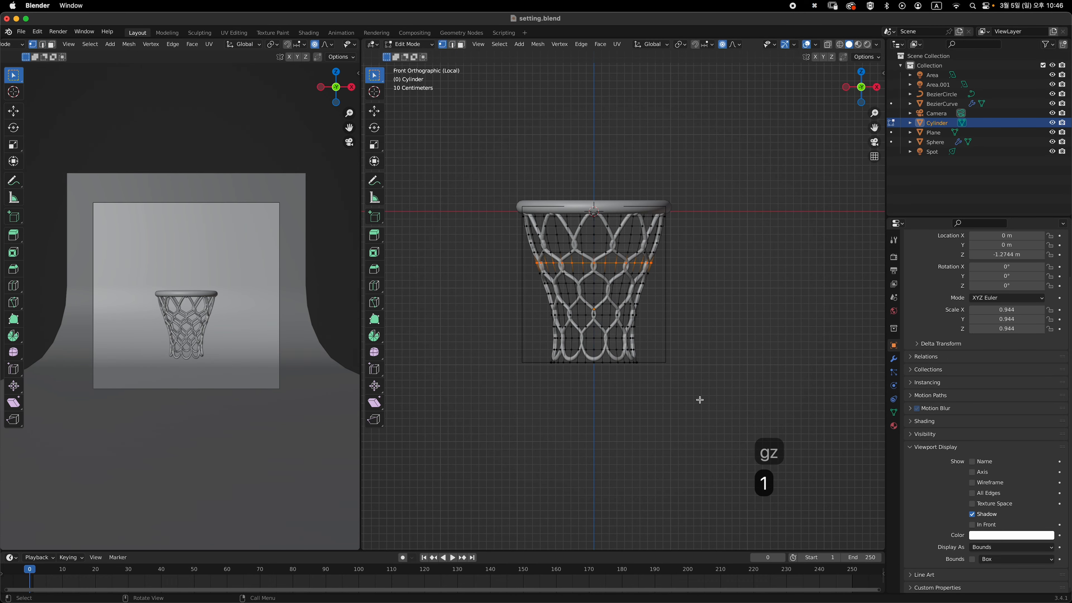
# With X-ray on, shift vertex rows of the cylinder along Z, raising the mid-height rows about 0.15 m with proportional size 1.245
pyautogui.keyDown('alt'); pyautogui.click(697, 381); pyautogui.keyUp('alt')
pyautogui.press('g')
pyautogui.press('z')
pyautogui.click(673, 299)
pyautogui.keyDown('alt'); pyautogui.click(673, 314); pyautogui.keyUp('alt')
pyautogui.press('g')
pyautogui.press('z')
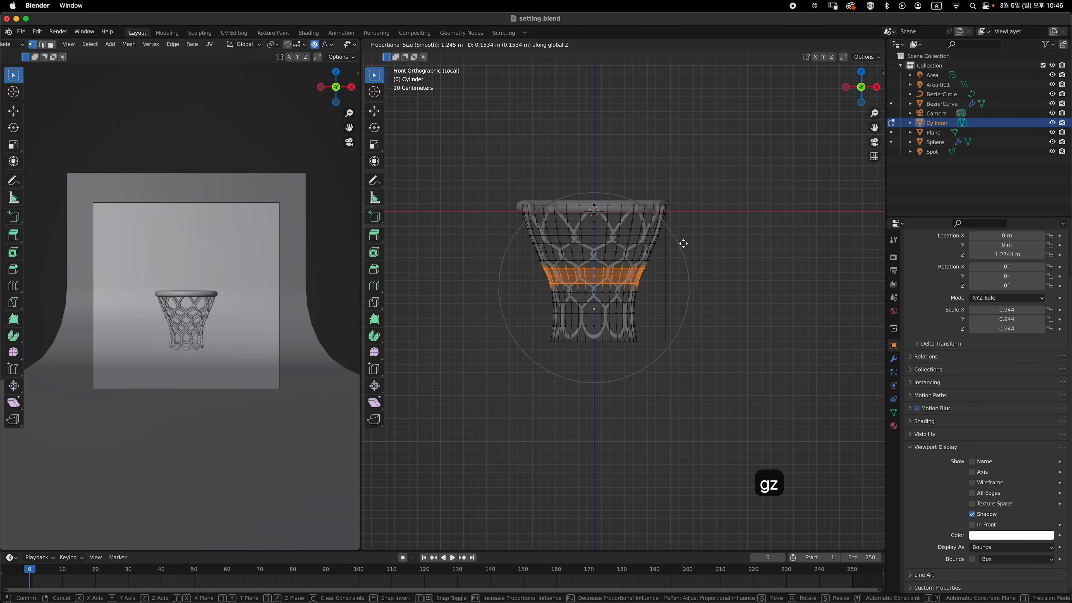
pyautogui.click(684, 244)
# Raise the cylinder's bottom vertex rows about 0.149 m along Z with proportional size 0.626
pyautogui.keyDown('alt'); pyautogui.click(694, 323); pyautogui.keyUp('alt')
pyautogui.press('g')
pyautogui.press('z')
pyautogui.scroll(7, 694, 311)
pyautogui.press('Return')
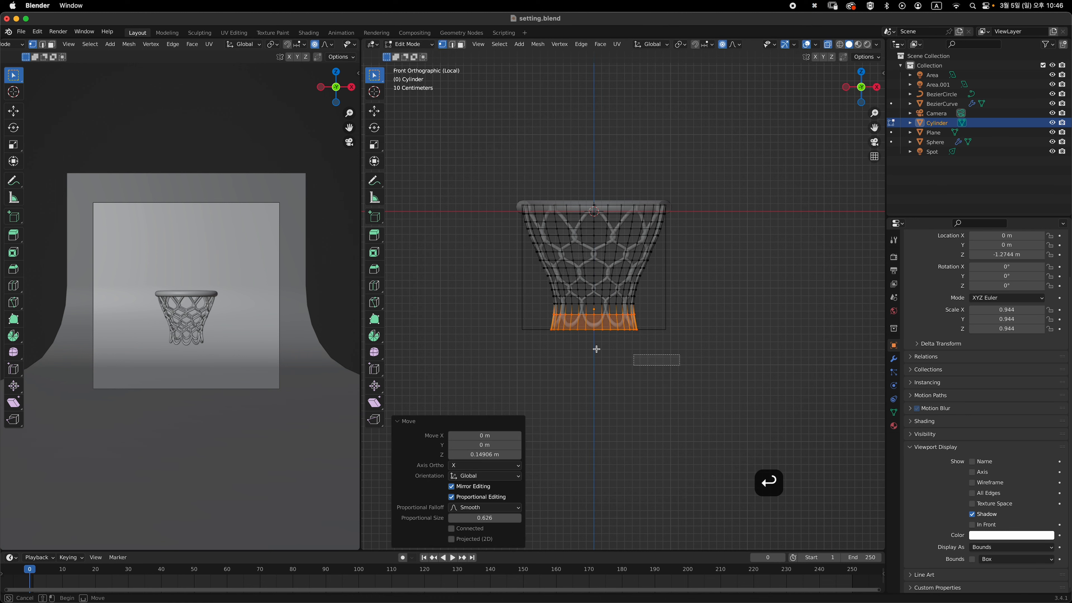
# Adjust the cylinder's bottom vertex rows along Z and raise an edge loop about 0.024 m with proportional size 0.626
pyautogui.moveTo(596, 349); pyautogui.dragTo(532, 321)
pyautogui.press('g')
pyautogui.press('z')
pyautogui.click(725, 308)
pyautogui.press('2')
pyautogui.keyDown('alt'); pyautogui.click(620, 269); pyautogui.keyUp('alt')
pyautogui.press('g')
pyautogui.press('z')
pyautogui.click(681, 290)
pyautogui.moveTo(630, 301); pyautogui.dragTo(640, 271, button='middle')
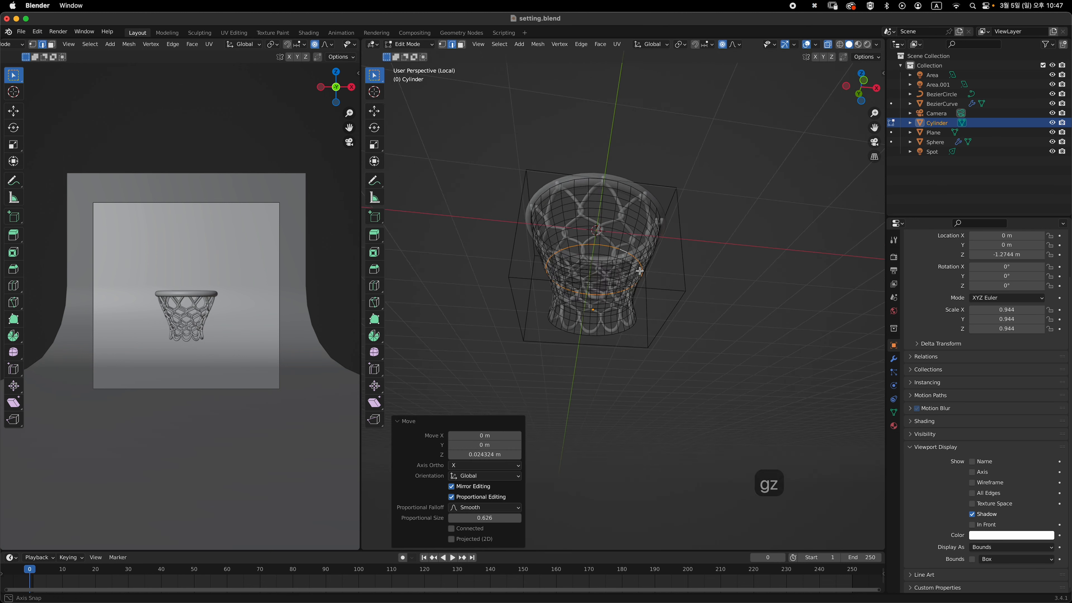
# In front view, lower the selected edge loop about 0.086 m along Z with proportional size about 0.42
pyautogui.press('KP_1')
pyautogui.press('g')
pyautogui.press('z')
pyautogui.scroll(4, 651, 328)
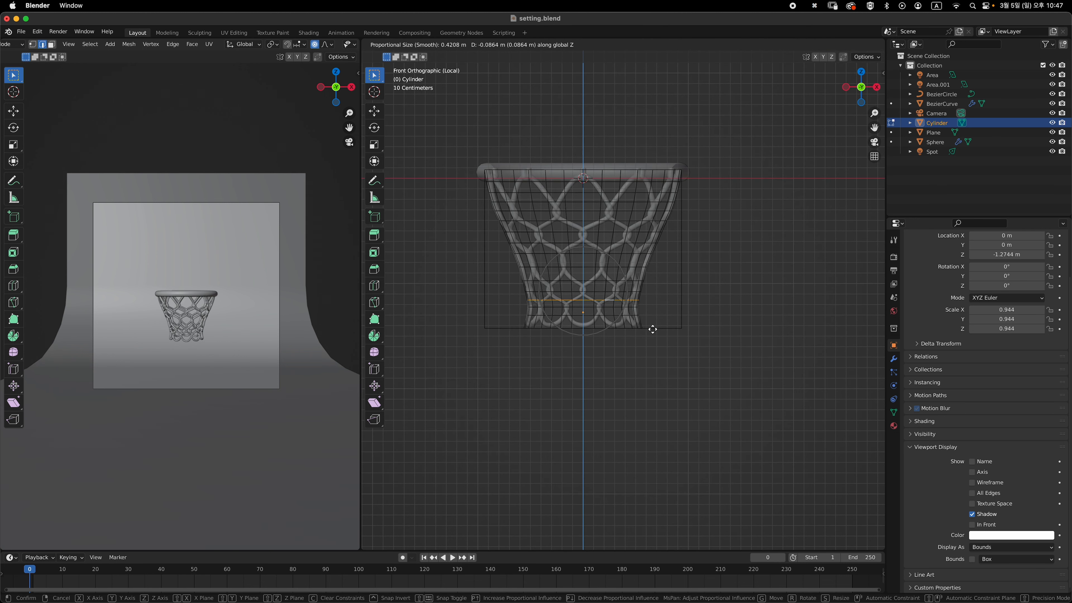
pyautogui.click(725, 337)
# Lower an edge loop in the net's lower half about 0.05 m with proportional size 0.38, then leave Edit Mode and turn off X-ray
pyautogui.press('2')
pyautogui.keyDown('alt'); pyautogui.click(676, 273); pyautogui.keyUp('alt')
pyautogui.press('g')
pyautogui.press('z')
pyautogui.scroll(2, 676, 273)
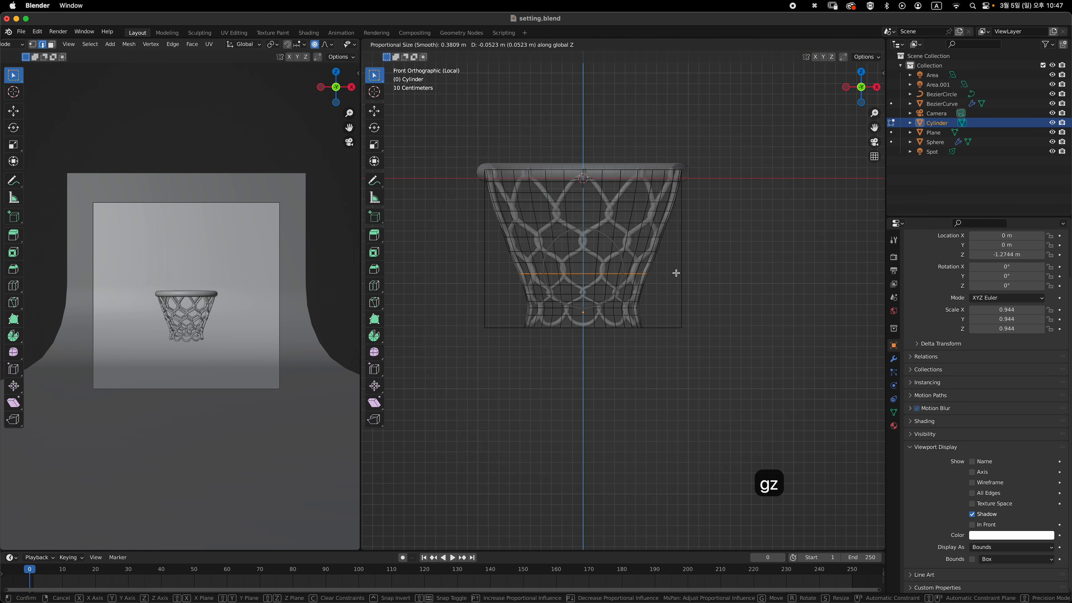
pyautogui.click(676, 272)
pyautogui.press('Tab')
pyautogui.hotkey('alt', 'z')
# Select the hoop's rim curve and convert it to a mesh
pyautogui.moveTo(701, 295)
pyautogui.mouseDown(button='middle')
pyautogui.moveTo(678, 321)
pyautogui.moveTo(687, 302)
pyautogui.mouseUp(button='middle')
pyautogui.press('`')
pyautogui.click(613, 272)
pyautogui.click(714, 297)
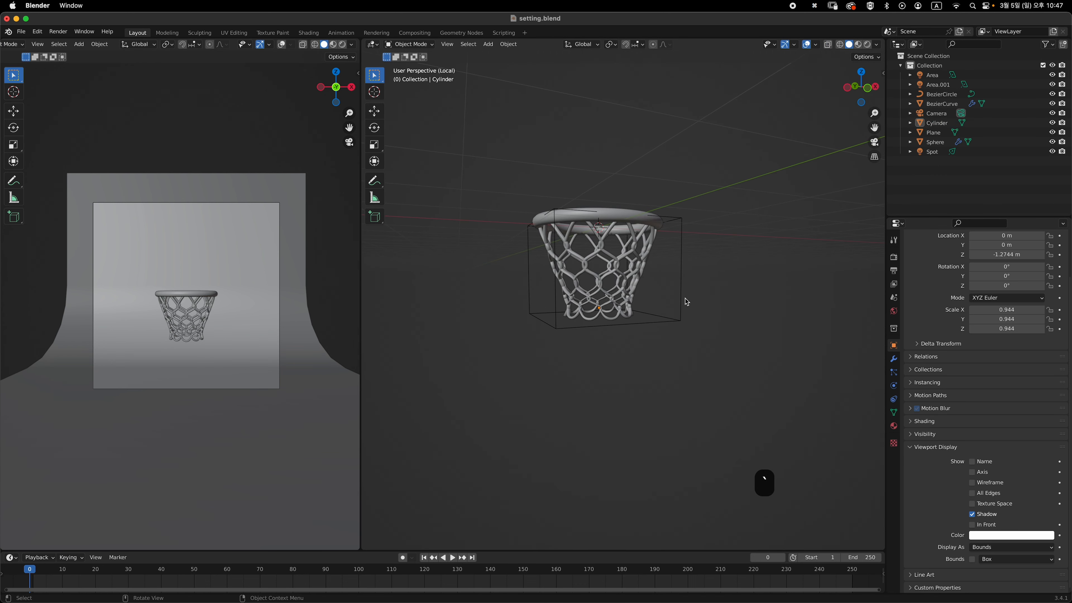
pyautogui.press('KP_1')
pyautogui.moveTo(711, 268); pyautogui.dragTo(645, 309, button='middle')
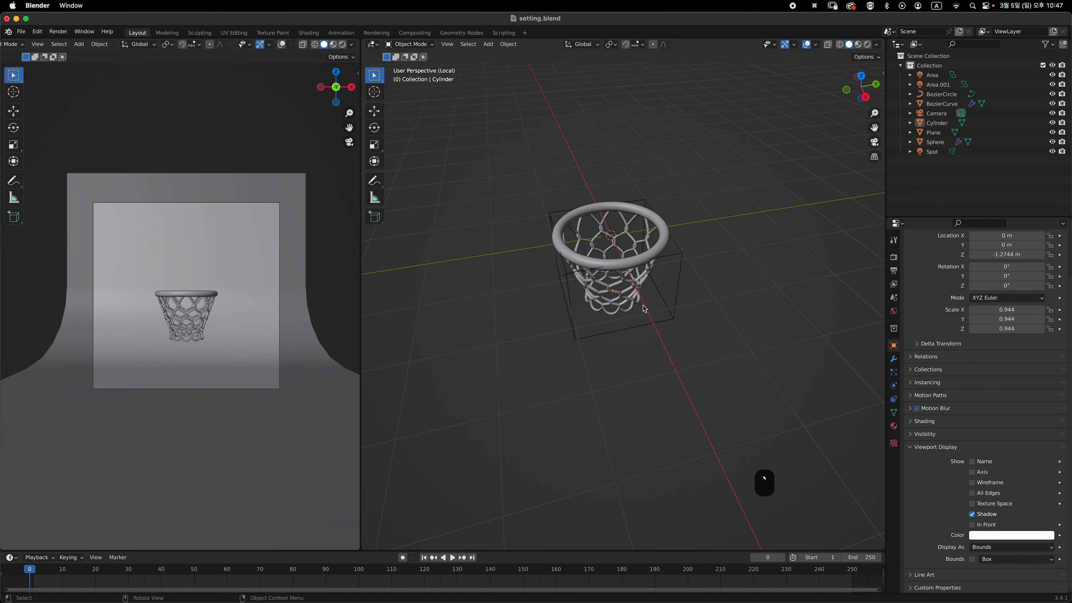
pyautogui.click(683, 238)
pyautogui.moveTo(693, 235); pyautogui.dragTo(661, 296, button='middle')
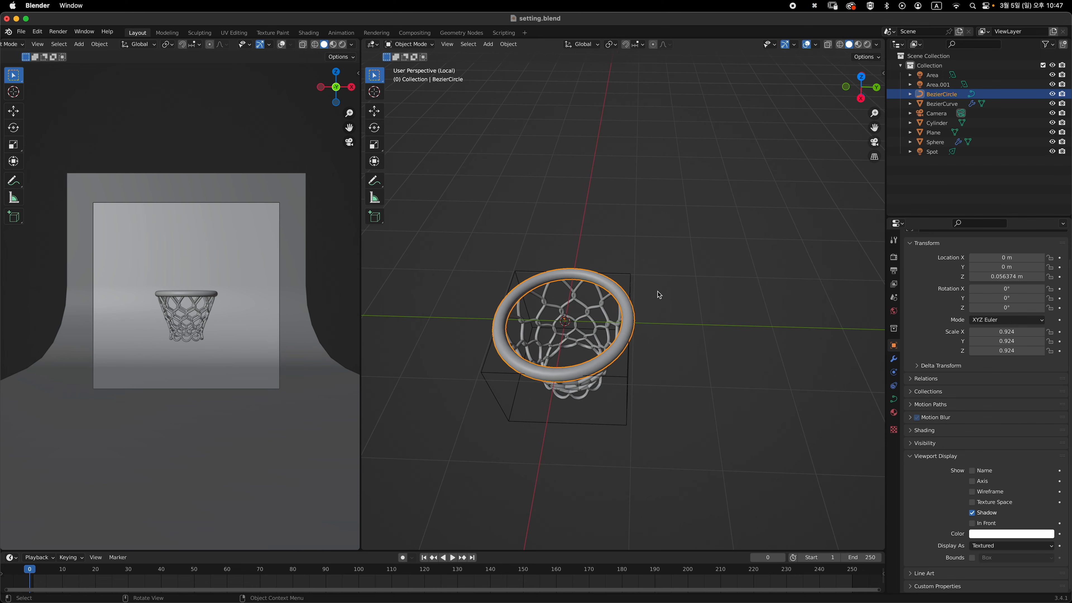
pyautogui.rightClick(674, 271)
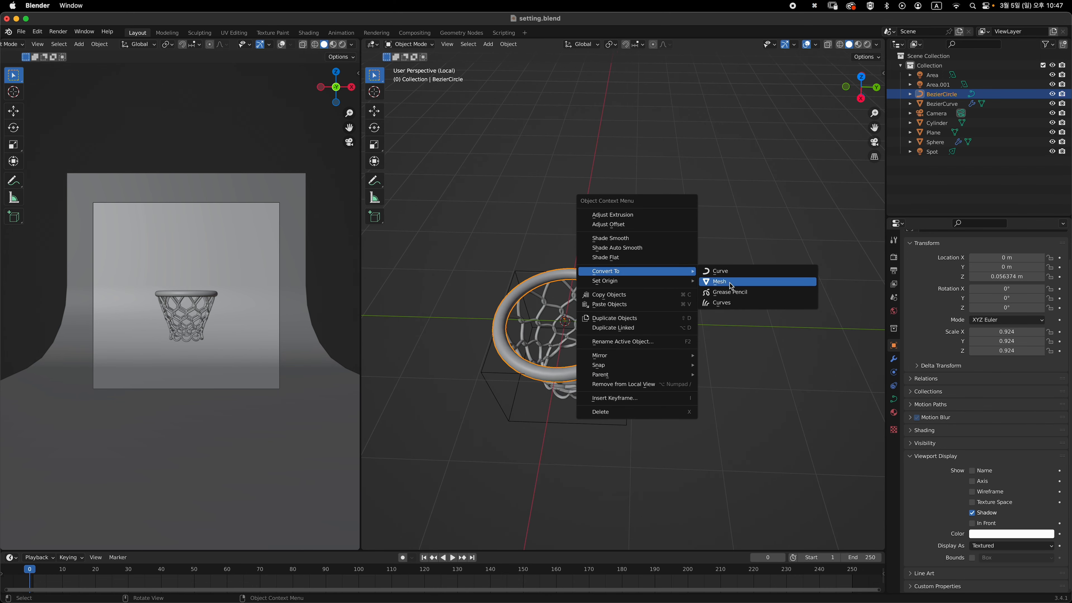
pyautogui.click(738, 282)
# In Edit Mode from top view, select the adjacent face loops forming a short arc of the rim centred on the positive Y axis
pyautogui.moveTo(690, 324)
pyautogui.mouseDown(button='middle')
pyautogui.moveTo(718, 333)
pyautogui.moveTo(678, 316)
pyautogui.moveTo(659, 290)
pyautogui.moveTo(686, 325)
pyautogui.mouseUp(button='middle')
pyautogui.press('Tab')
pyautogui.press('`')
pyautogui.scroll(5, 641, 226)
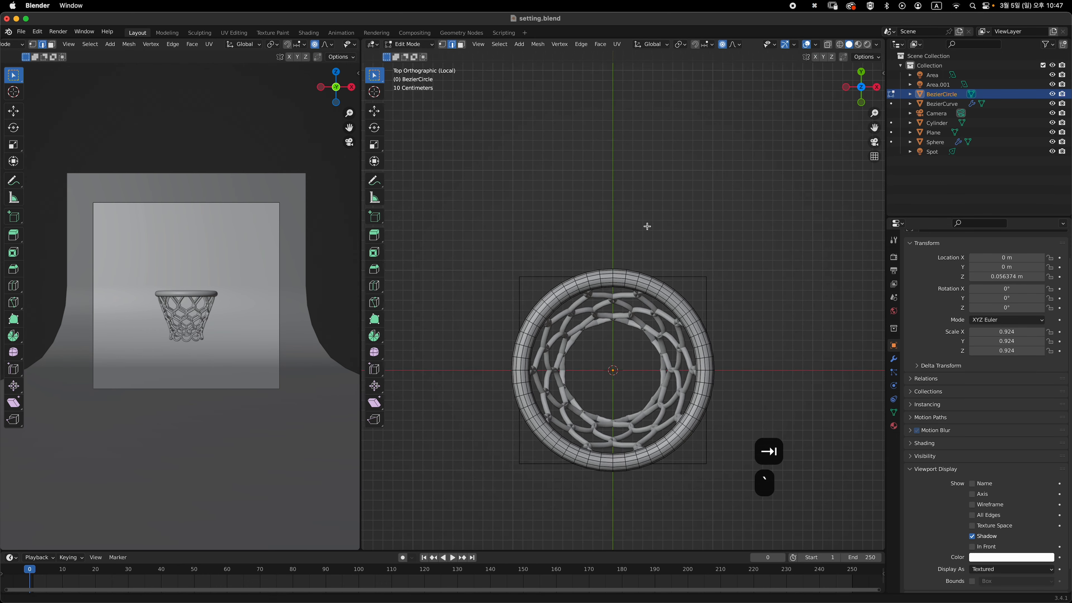
pyautogui.keyDown('shift'); pyautogui.scroll(3, 598, 324); pyautogui.keyUp('shift')
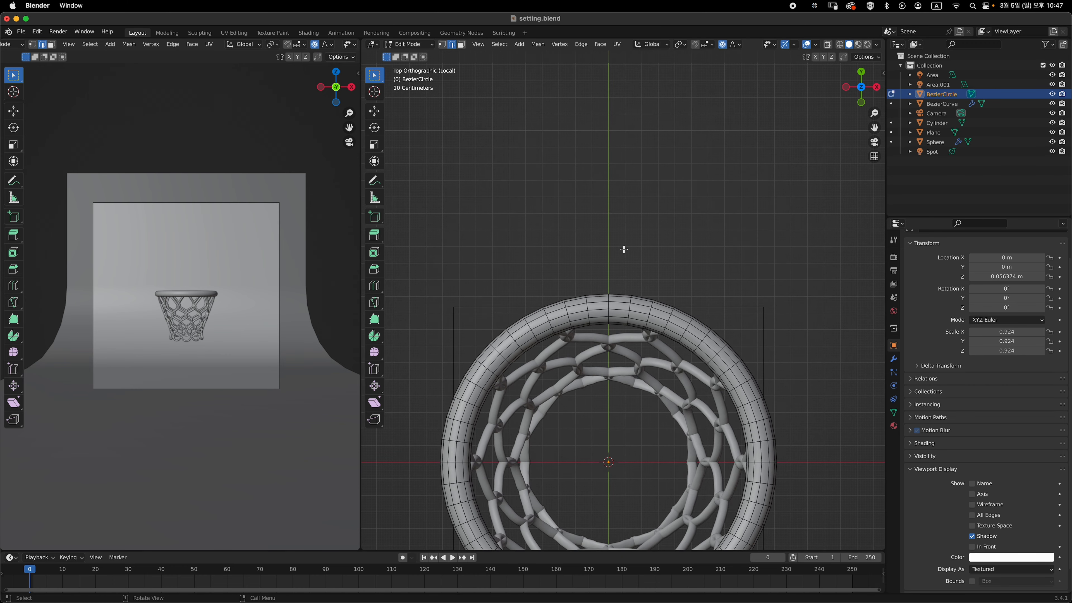
pyautogui.press('3')
pyautogui.keyDown('shift'); pyautogui.scroll(-2, 634, 283); pyautogui.keyUp('shift')
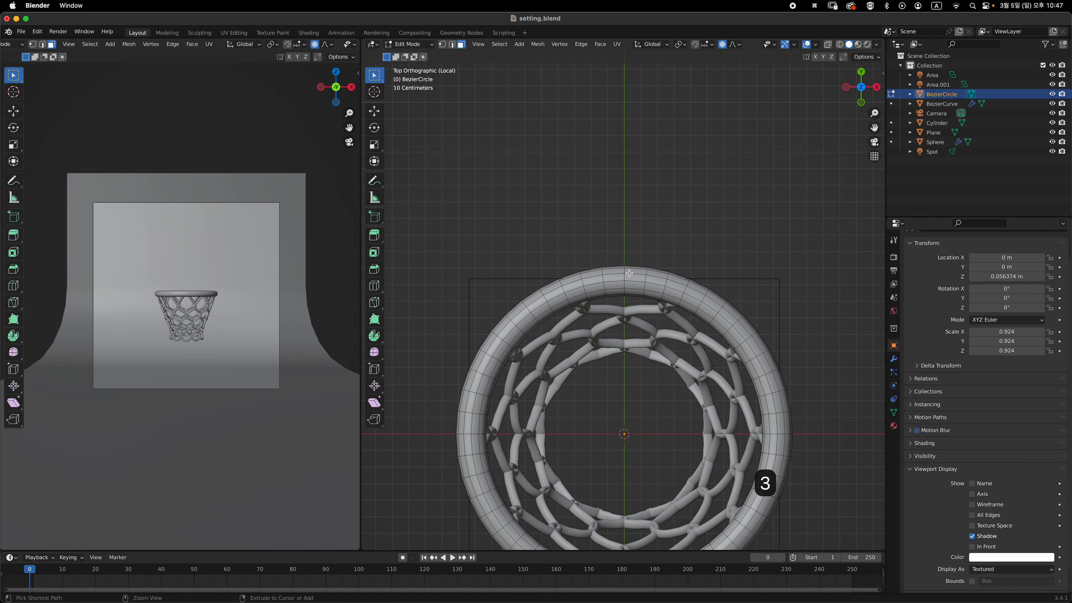
pyautogui.scroll(1, 631, 280)
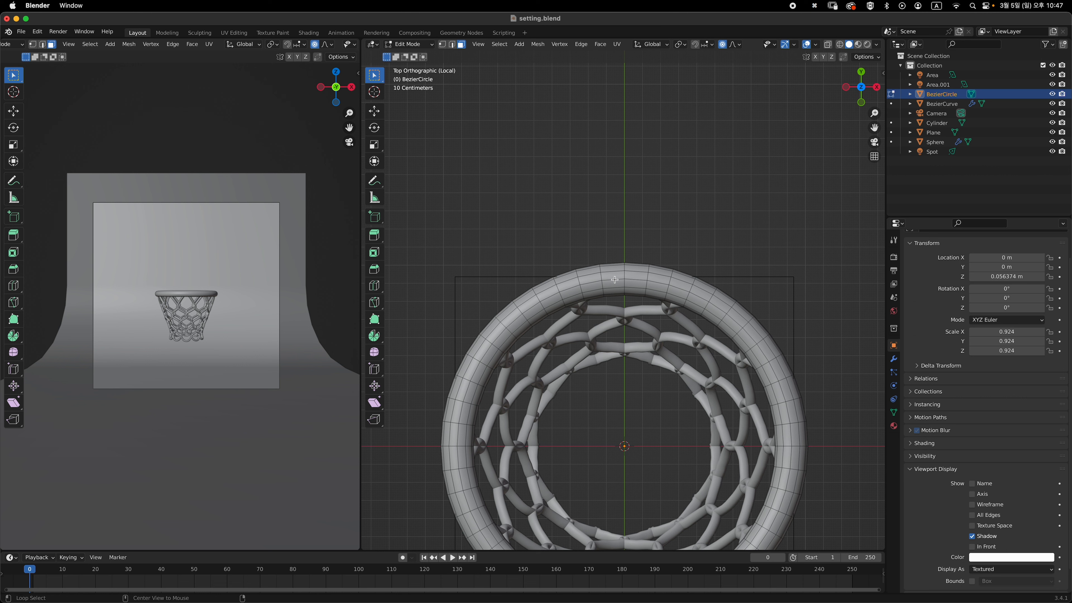
pyautogui.keyDown('alt'); pyautogui.keyDown('shift'); pyautogui.click(636, 280); pyautogui.keyUp('shift'); pyautogui.keyUp('alt')
pyautogui.keyDown('alt'); pyautogui.keyDown('shift'); pyautogui.click(660, 283); pyautogui.keyUp('shift'); pyautogui.keyUp('alt')
pyautogui.keyDown('alt'); pyautogui.keyDown('shift'); pyautogui.click(596, 282); pyautogui.keyUp('shift'); pyautogui.keyUp('alt')
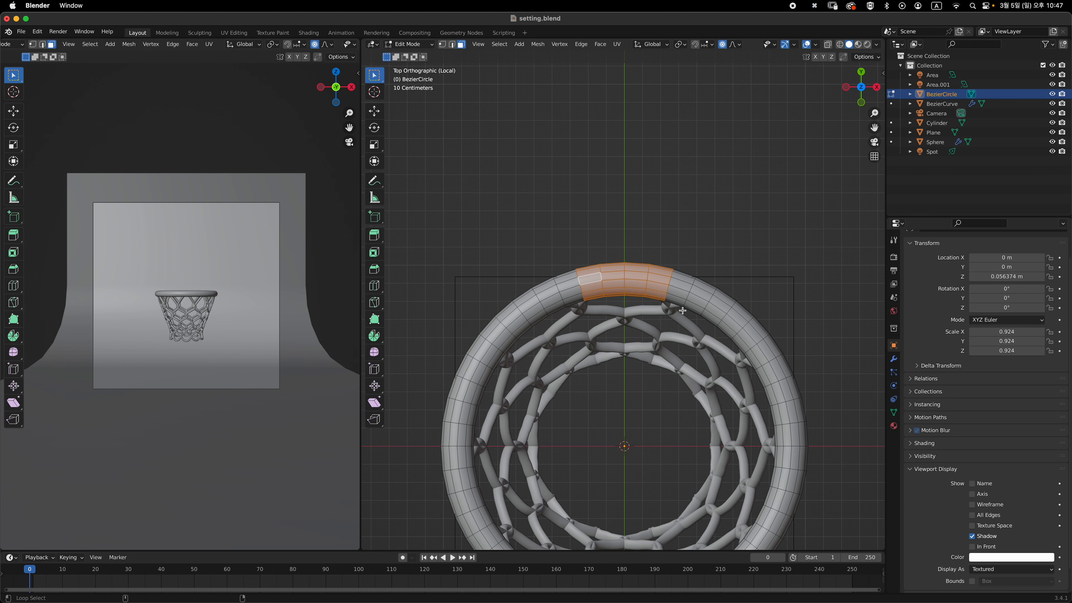
pyautogui.keyDown('alt'); pyautogui.keyDown('shift'); pyautogui.click(675, 288); pyautogui.keyUp('shift'); pyautogui.keyUp('alt')
pyautogui.keyDown('alt'); pyautogui.keyDown('shift'); pyautogui.click(569, 289); pyautogui.keyUp('shift'); pyautogui.keyUp('alt')
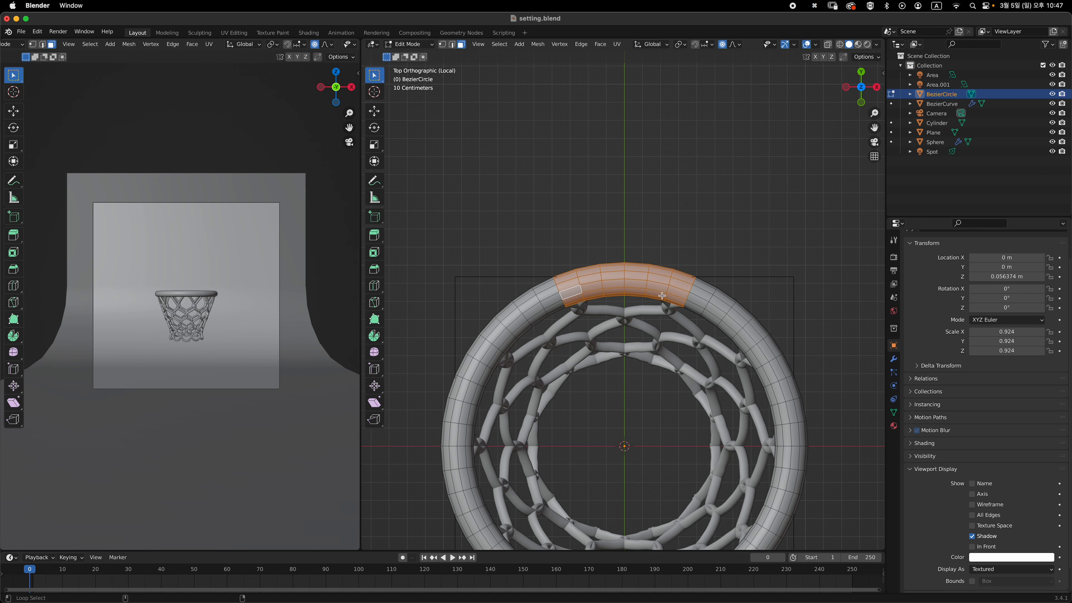
# Duplicate the selected rim arc in place, separate the copy into its own object and return to Object Mode
pyautogui.moveTo(651, 322); pyautogui.dragTo(703, 352, button='middle')
pyautogui.press('`')
pyautogui.click(718, 306)
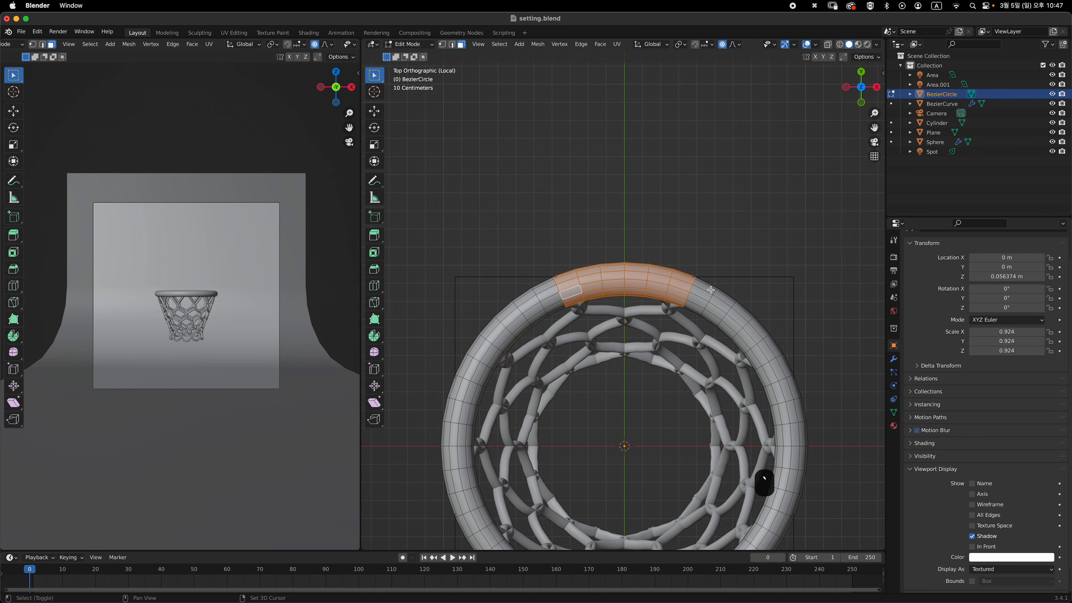
pyautogui.hotkey('shift', 'd')
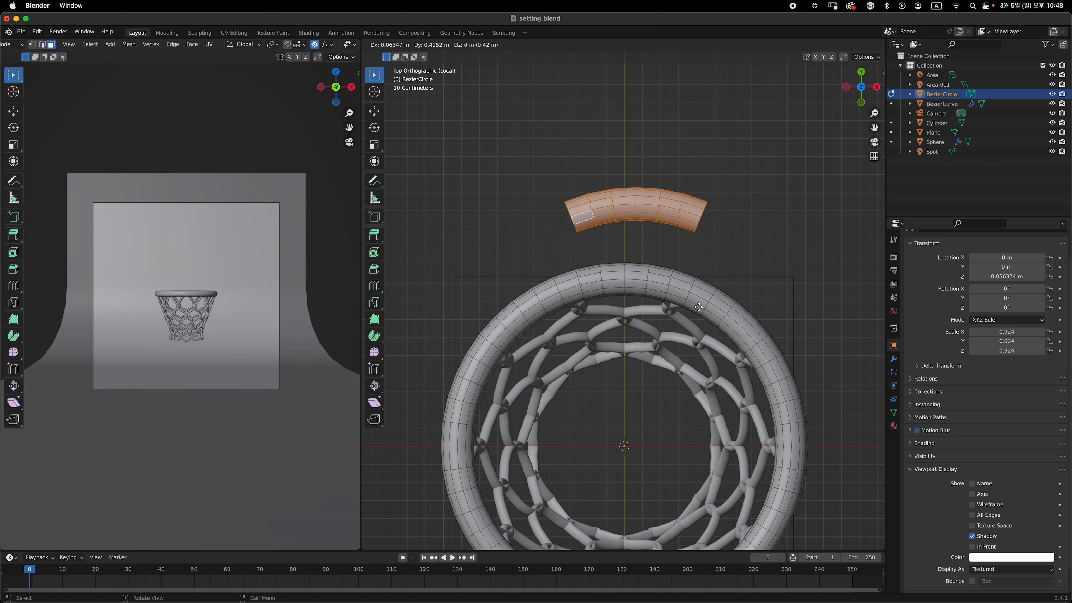
pyautogui.press('Escape')
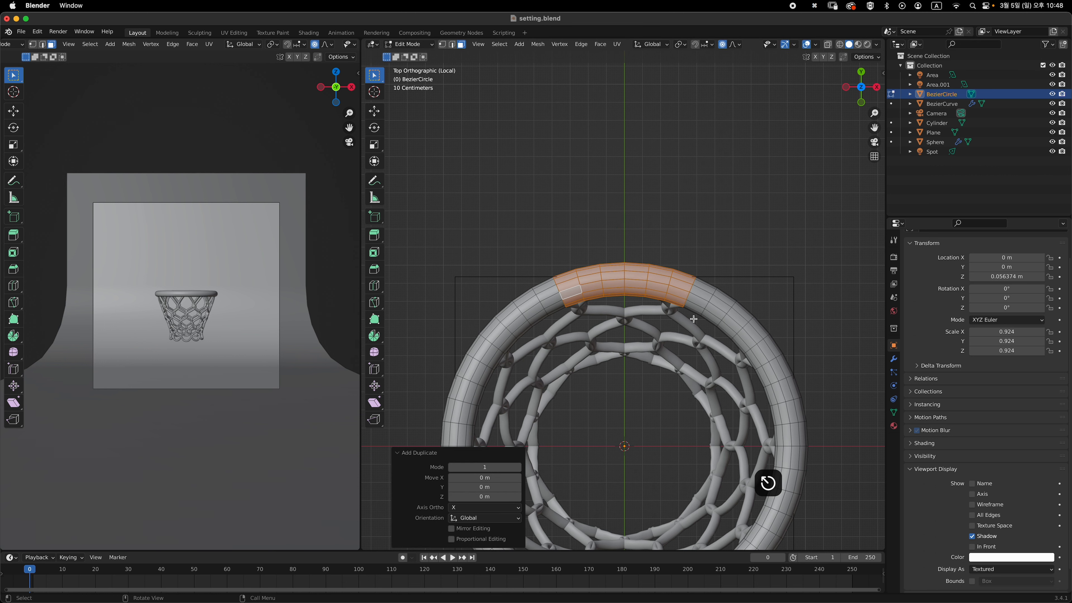
pyautogui.press('p')
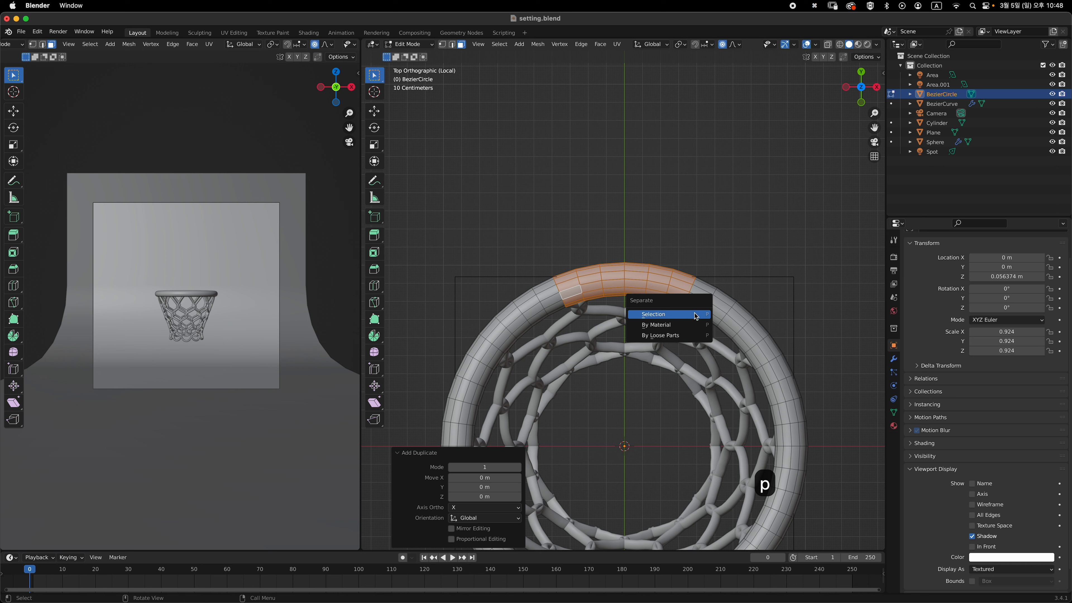
pyautogui.click(695, 313)
pyautogui.press('Tab')
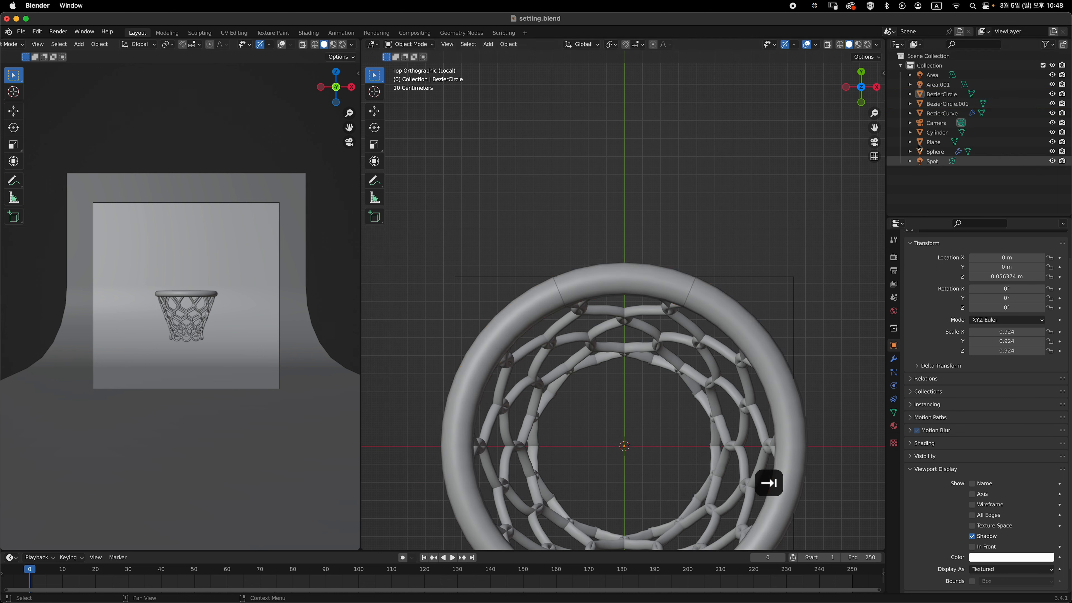
# Select the separated rim arc and add a Solidify modifier to it
pyautogui.click(641, 289)
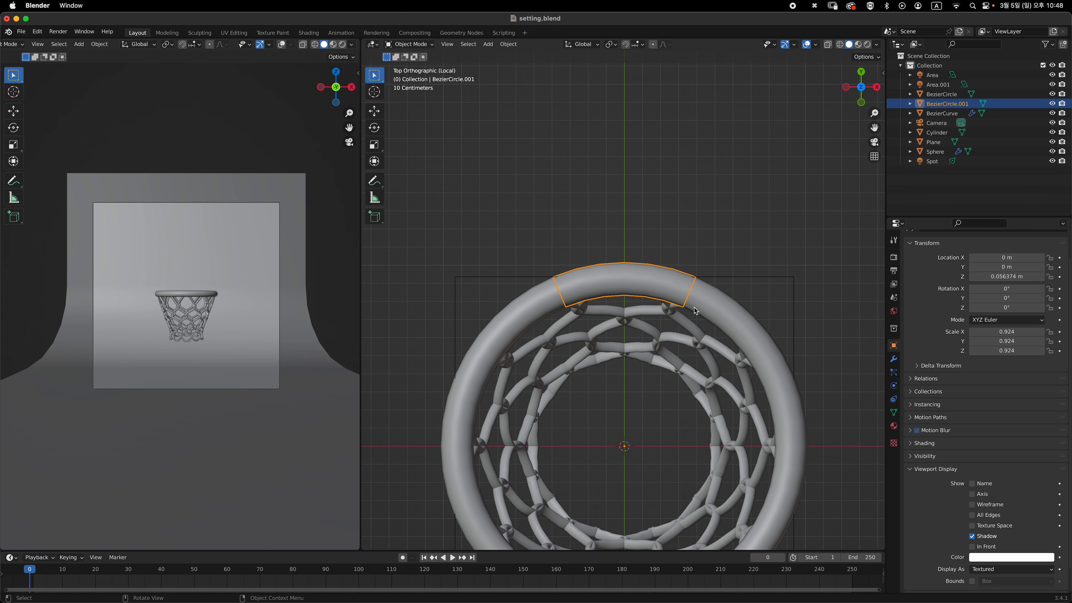
pyautogui.moveTo(696, 311); pyautogui.dragTo(670, 281, button='middle')
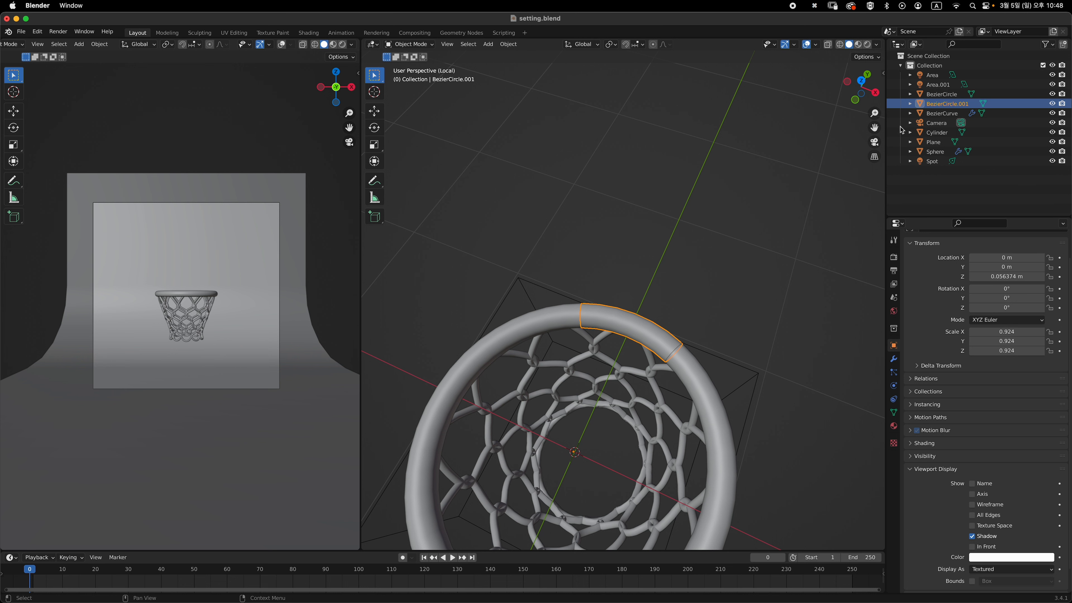
pyautogui.moveTo(718, 254); pyautogui.dragTo(687, 357, button='middle')
pyautogui.moveTo(691, 300); pyautogui.dragTo(814, 382, button='middle')
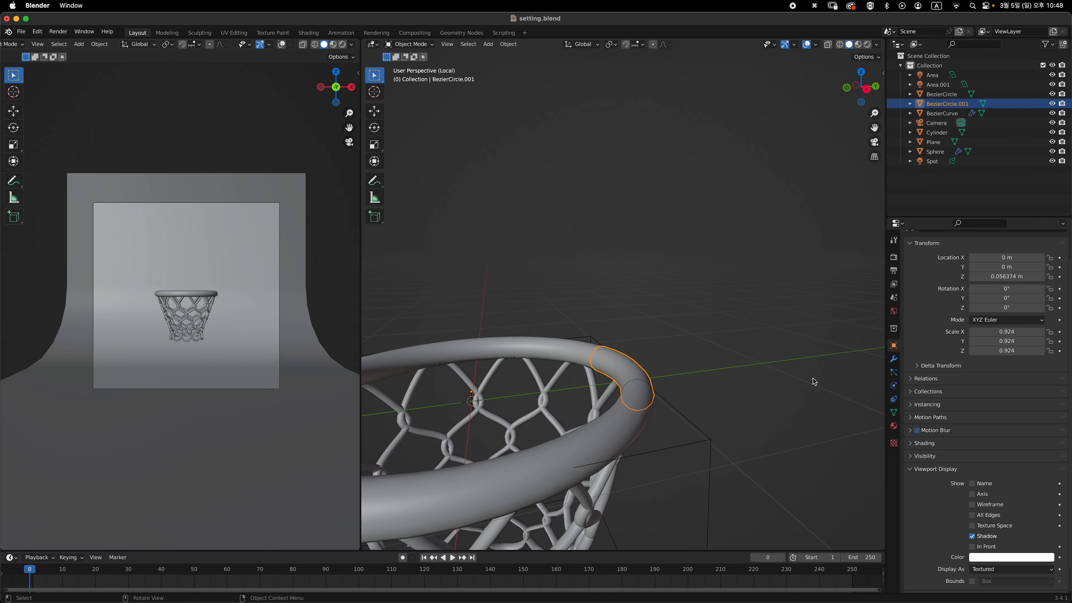
pyautogui.click(893, 358)
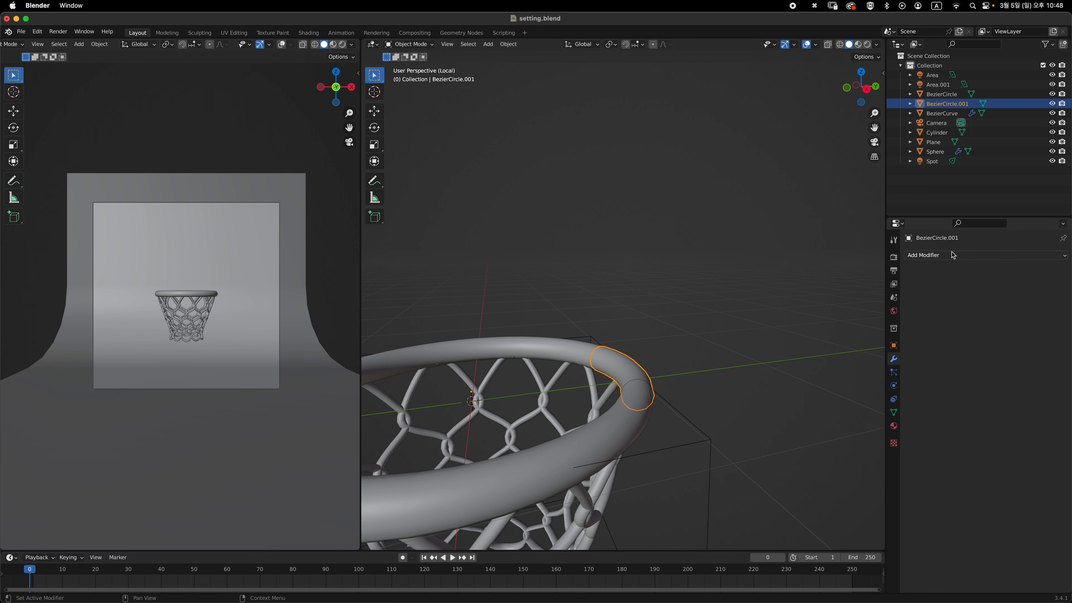
pyautogui.click(929, 256)
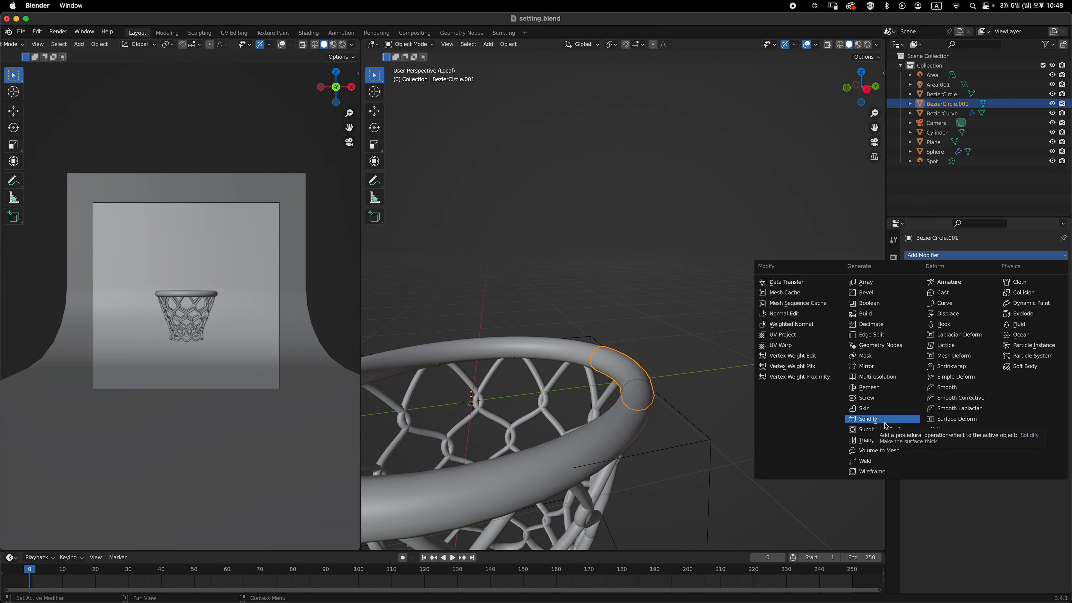
pyautogui.click(888, 422)
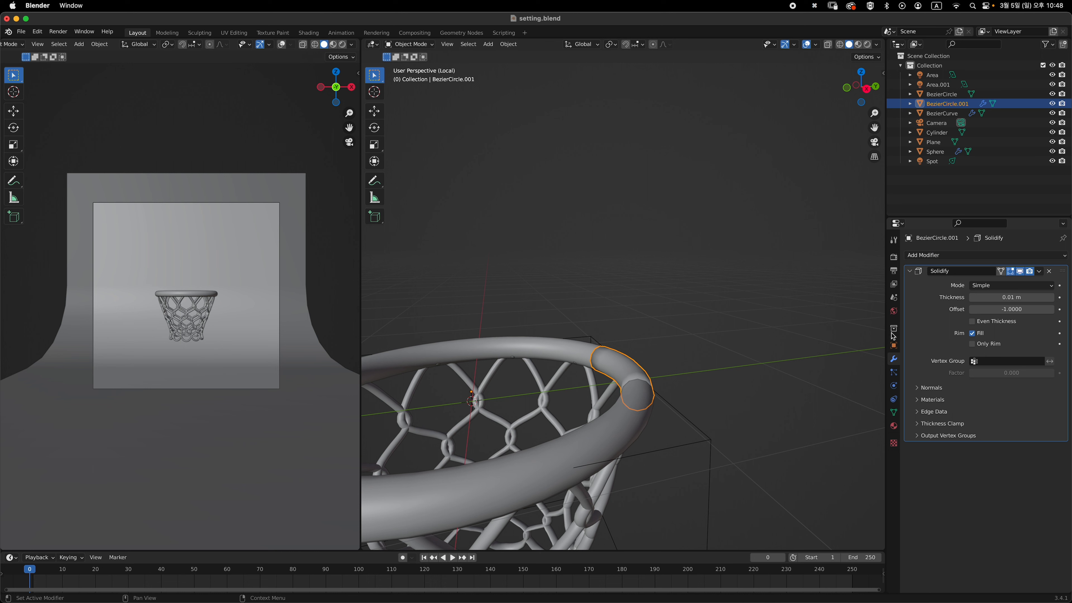
# Set the Solidify thickness of the separated rim arc to -0.05 m
pyautogui.moveTo(756, 321); pyautogui.dragTo(779, 314, button='middle')
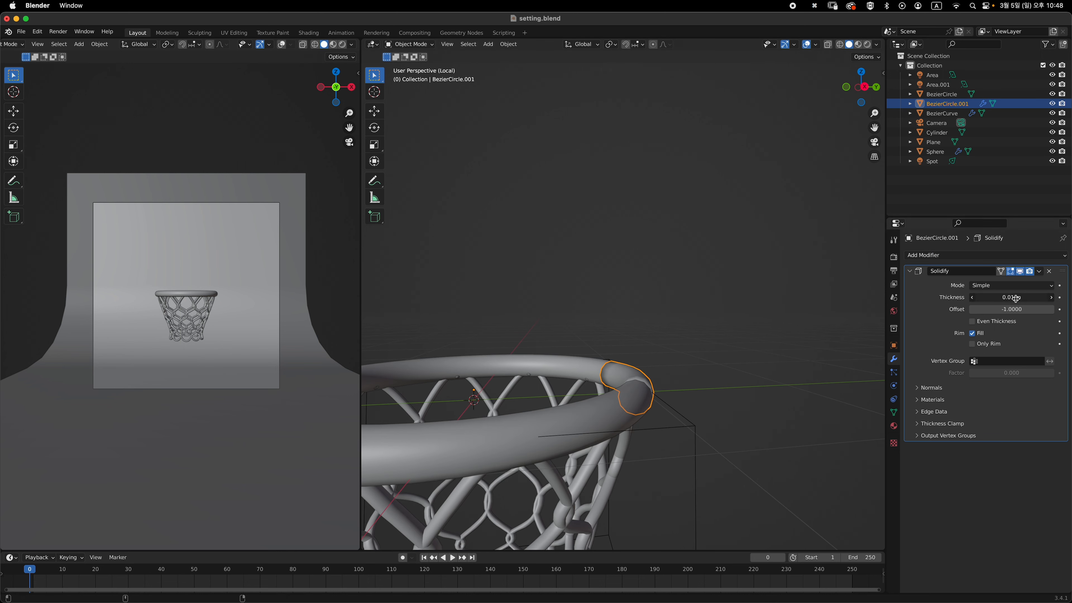
pyautogui.moveTo(1026, 299); pyautogui.dragTo(1004, 299)
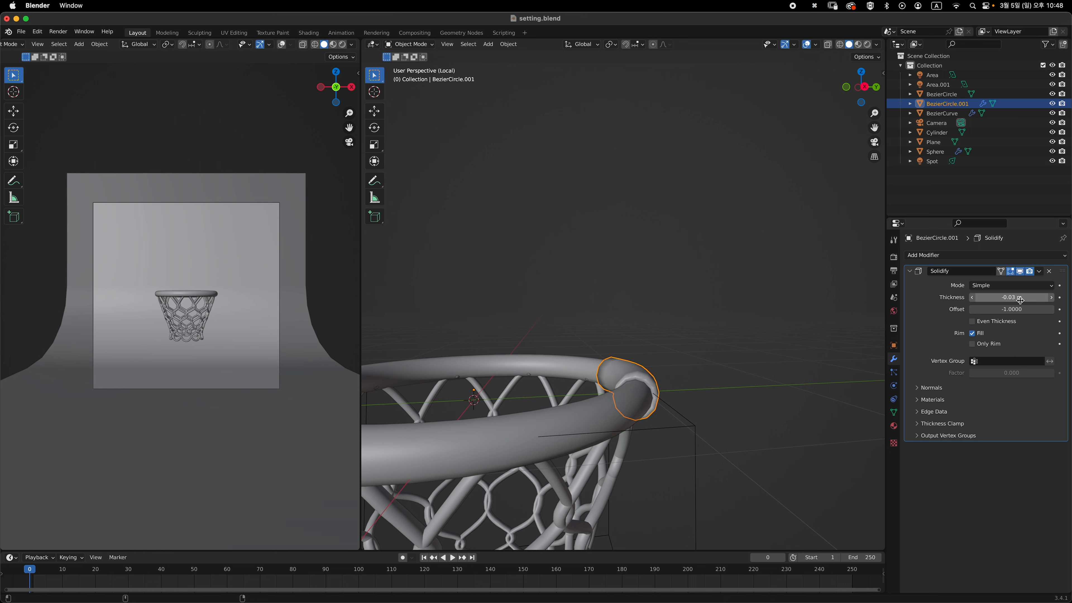
pyautogui.click(1023, 294)
pyautogui.write('0')
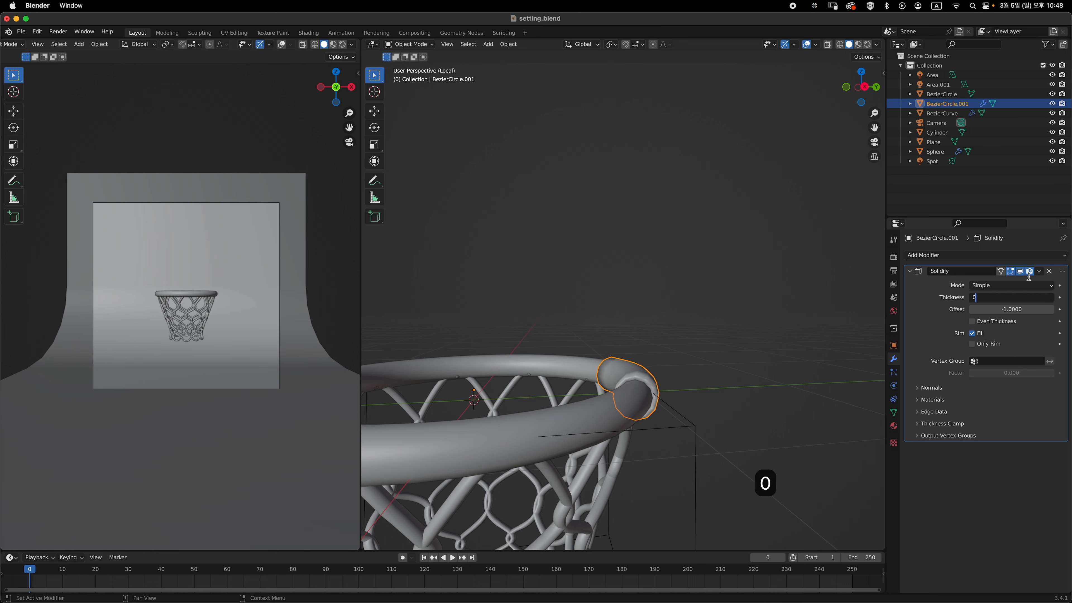
pyautogui.press('BackSpace')
pyautogui.press('BackSpace')
pyautogui.write('-0.')
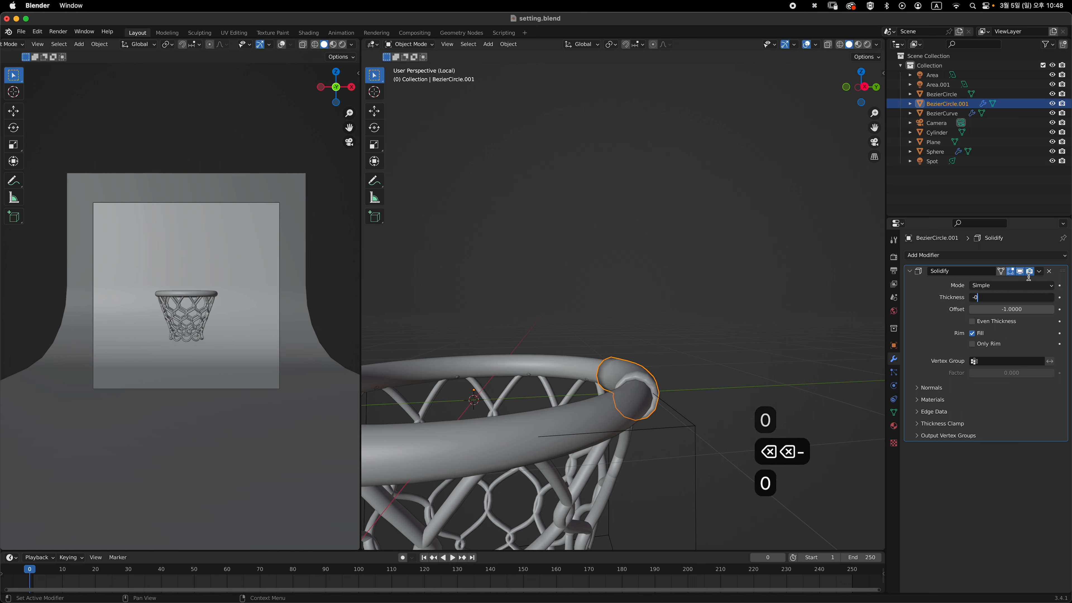
pyautogui.write('05')
pyautogui.press('Return')
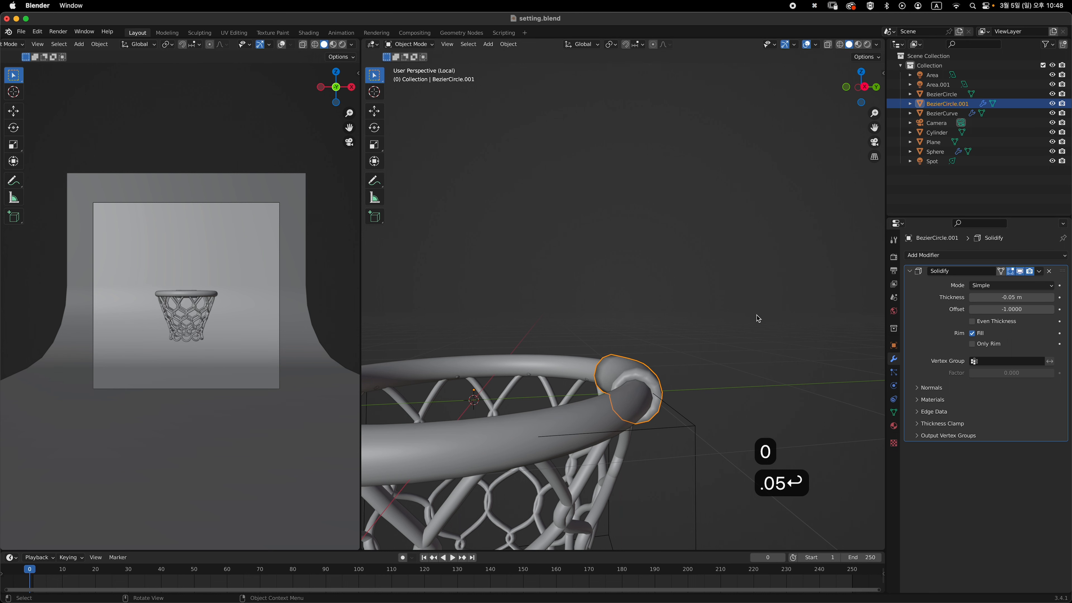
# Add a level 2 Subdivision modifier to the rim sleeve
pyautogui.moveTo(757, 315)
pyautogui.mouseDown(button='middle')
pyautogui.moveTo(732, 359)
pyautogui.moveTo(740, 314)
pyautogui.mouseUp(button='middle')
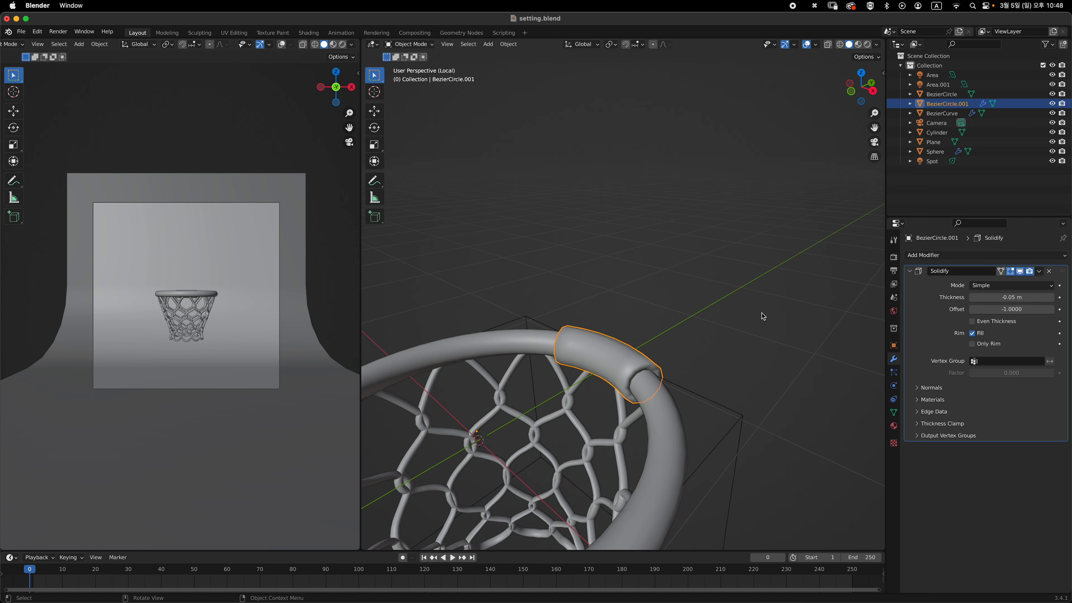
pyautogui.press('super+2')
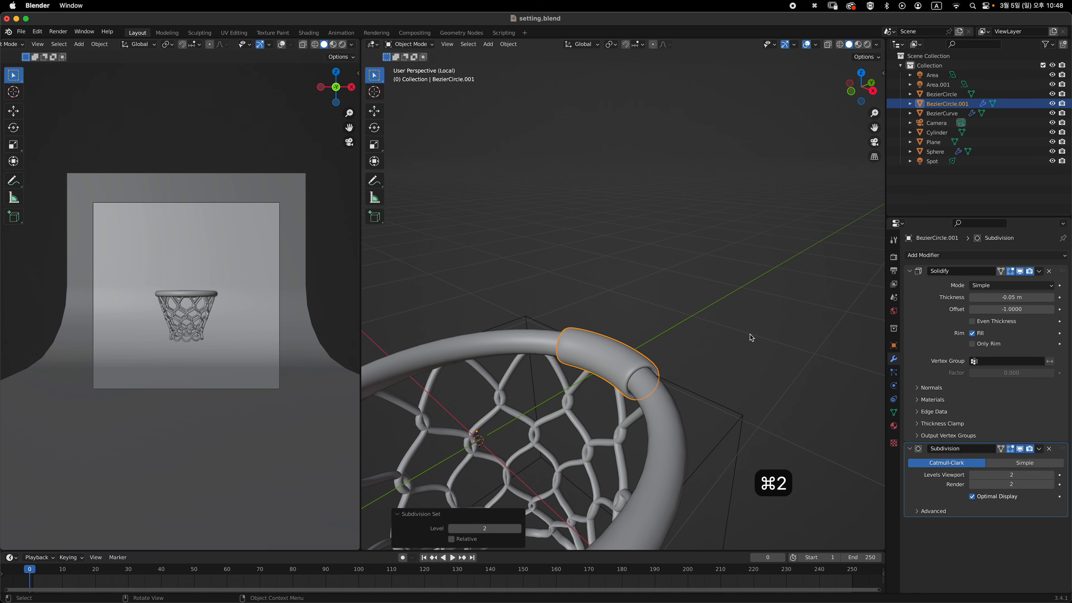
pyautogui.moveTo(749, 335); pyautogui.dragTo(677, 315, button='middle')
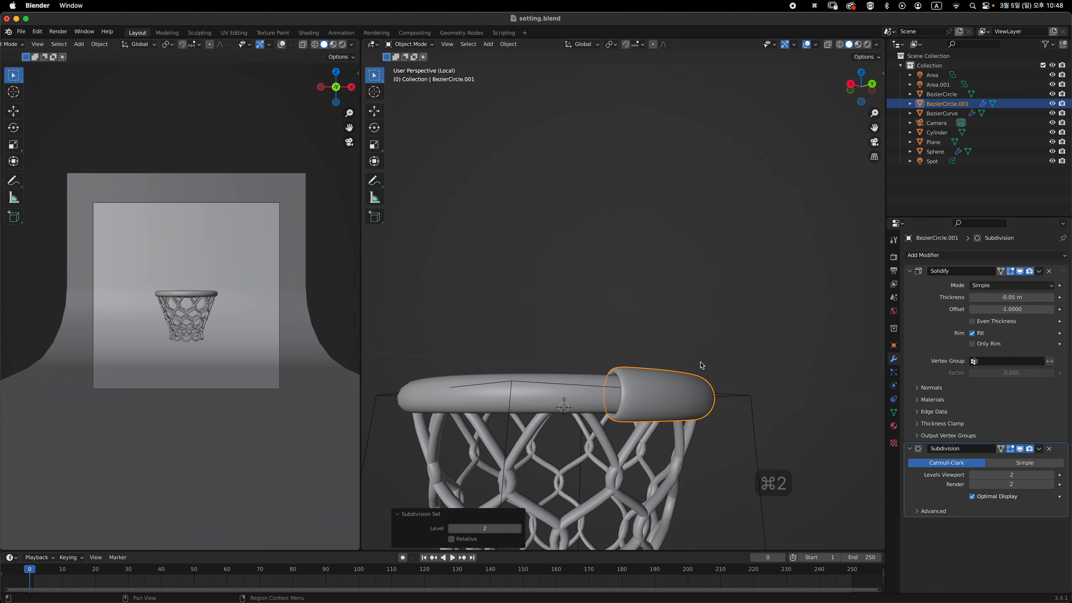
pyautogui.moveTo(677, 361); pyautogui.dragTo(697, 345, button='middle')
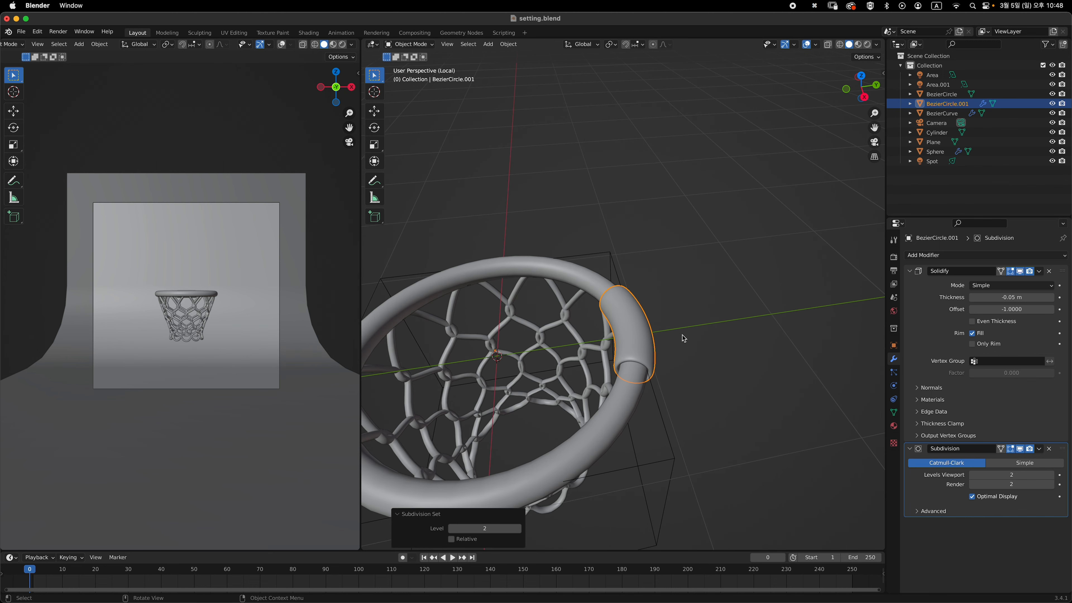
# Enter Edit Mode on the sleeve and turn off the Solidify modifier's display in Edit Mode
pyautogui.press('`')
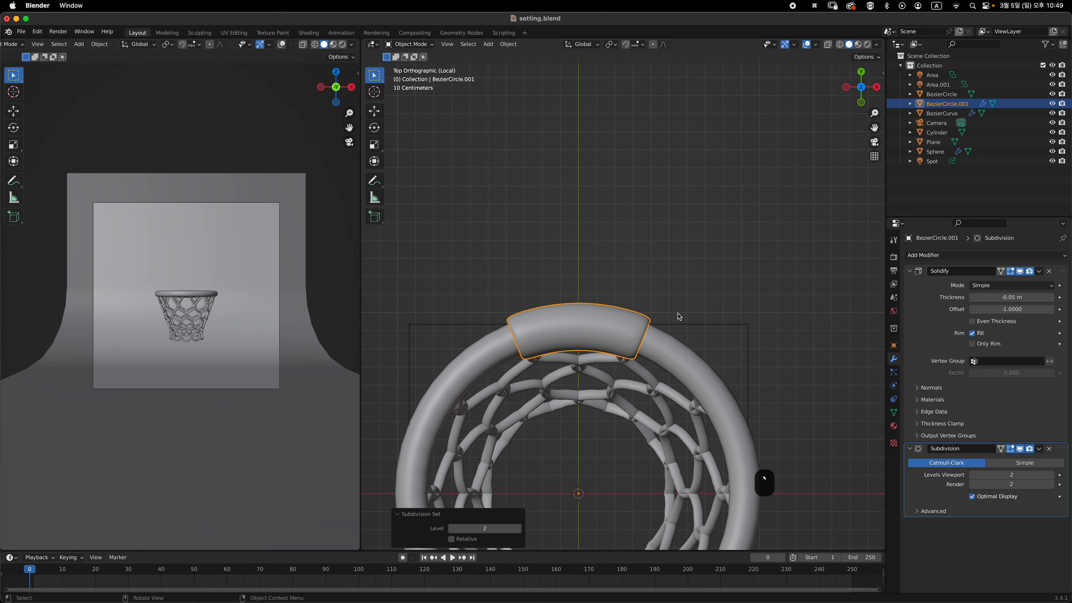
pyautogui.press('Tab')
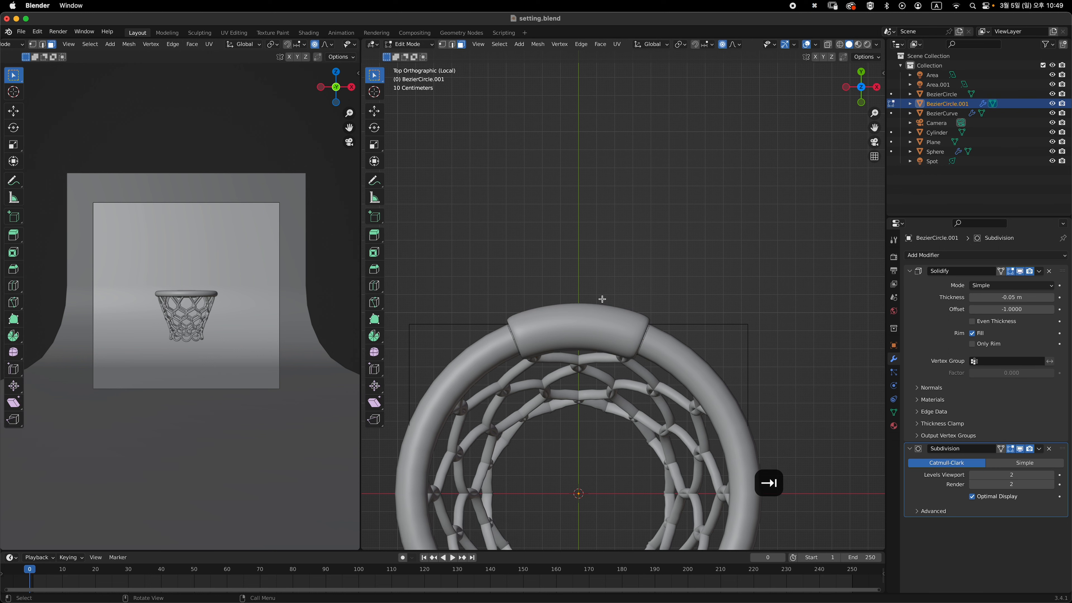
pyautogui.moveTo(637, 307)
pyautogui.mouseDown(button='middle')
pyautogui.moveTo(560, 254)
pyautogui.moveTo(627, 311)
pyautogui.mouseUp(button='middle')
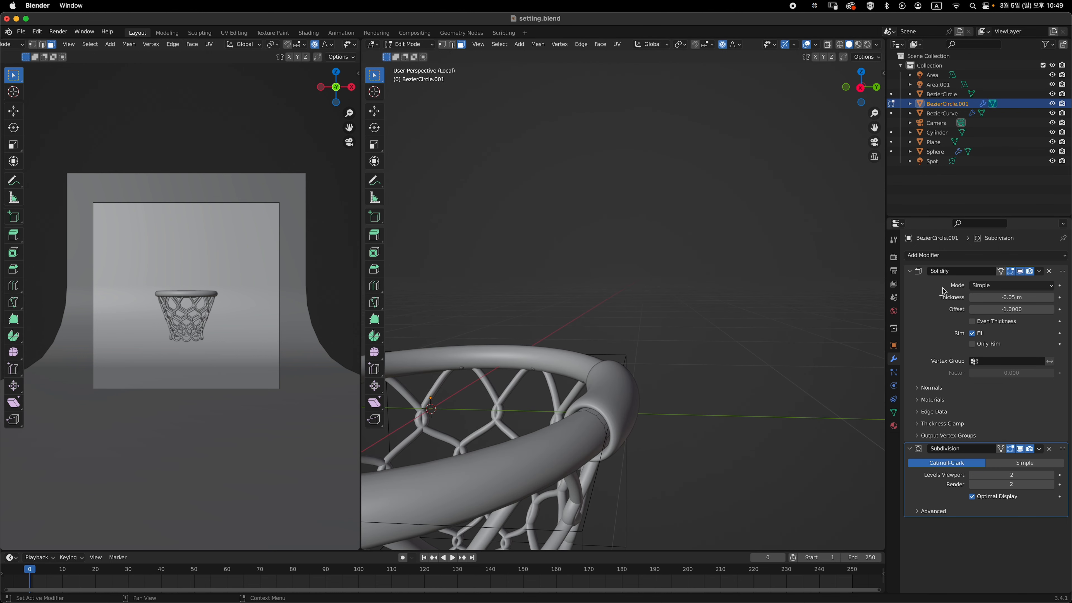
pyautogui.moveTo(607, 364)
pyautogui.mouseDown(button='middle')
pyautogui.moveTo(594, 361)
pyautogui.moveTo(599, 415)
pyautogui.moveTo(586, 418)
pyautogui.moveTo(763, 358)
pyautogui.mouseUp(button='middle')
pyautogui.hotkey('alt', 'z')
pyautogui.hotkey('alt', 'z')
pyautogui.scroll(4, 678, 403)
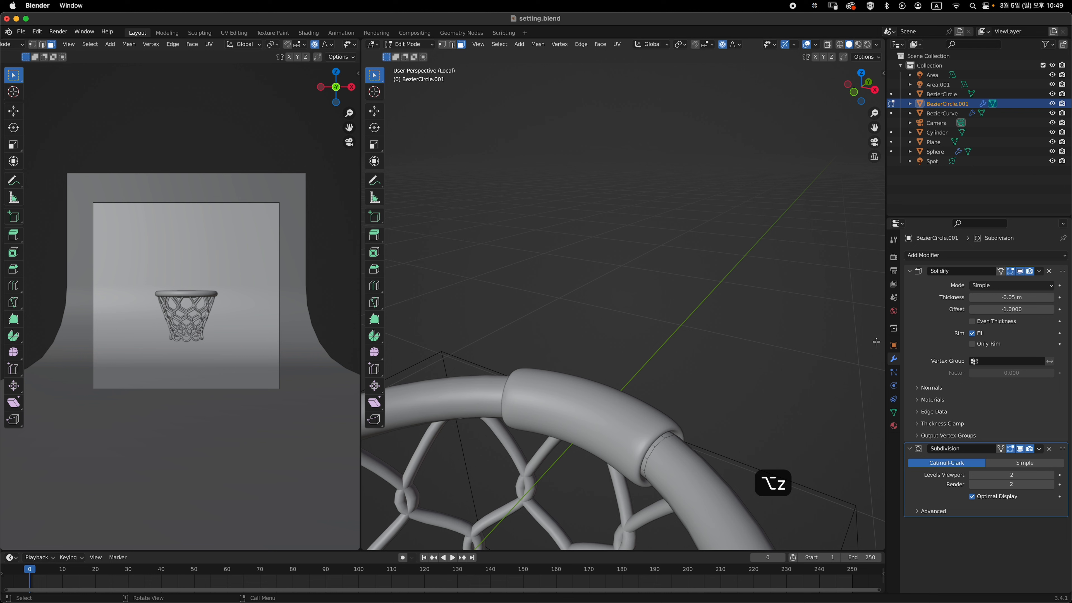
pyautogui.click(948, 302)
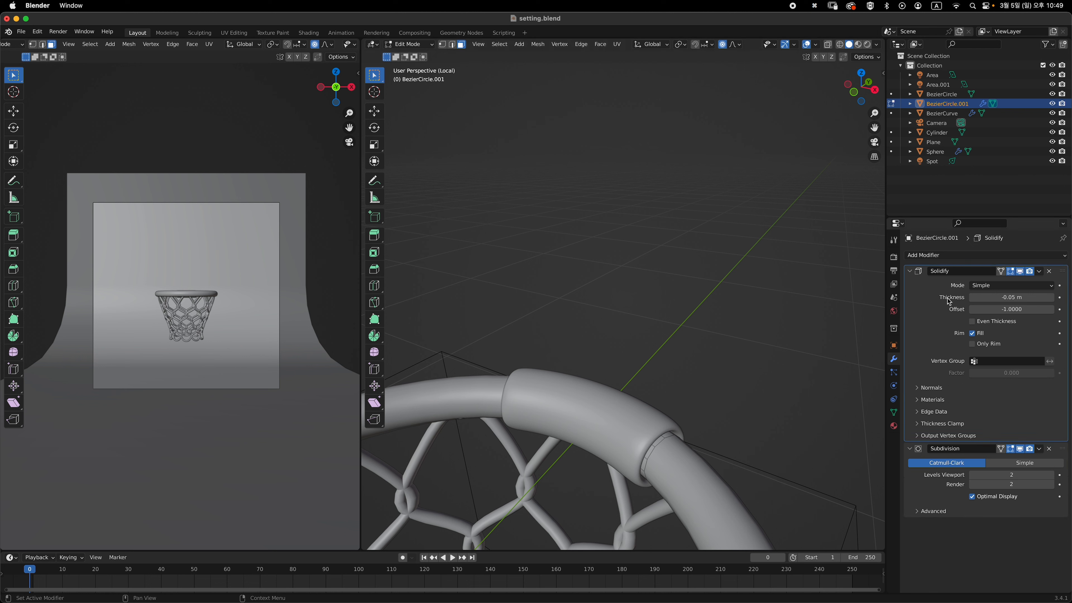
pyautogui.click(1012, 273)
pyautogui.moveTo(711, 345); pyautogui.dragTo(677, 349, button='middle')
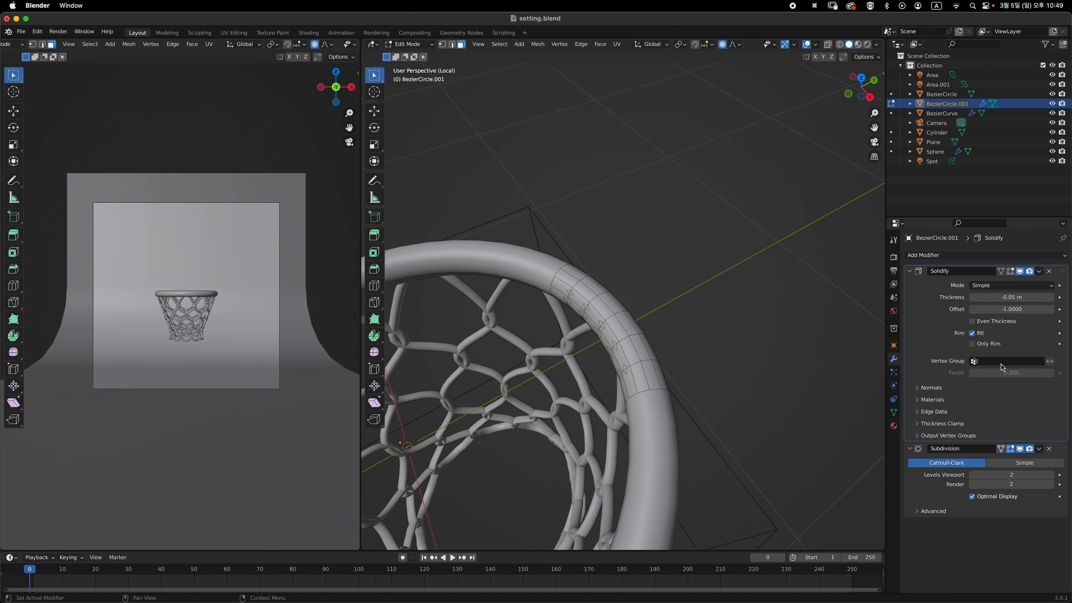
# In back view, select the four central faces on the sleeve's outer side, two on each side of the centre line
pyautogui.moveTo(687, 301); pyautogui.dragTo(701, 301, button='middle')
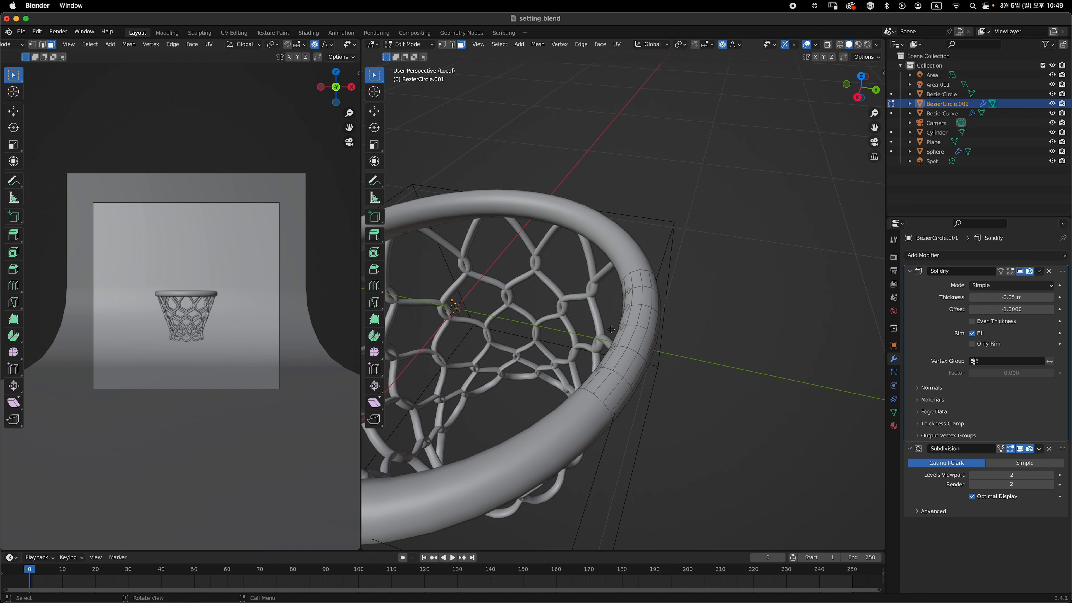
pyautogui.moveTo(611, 330); pyautogui.dragTo(672, 387, button='middle')
pyautogui.press('`')
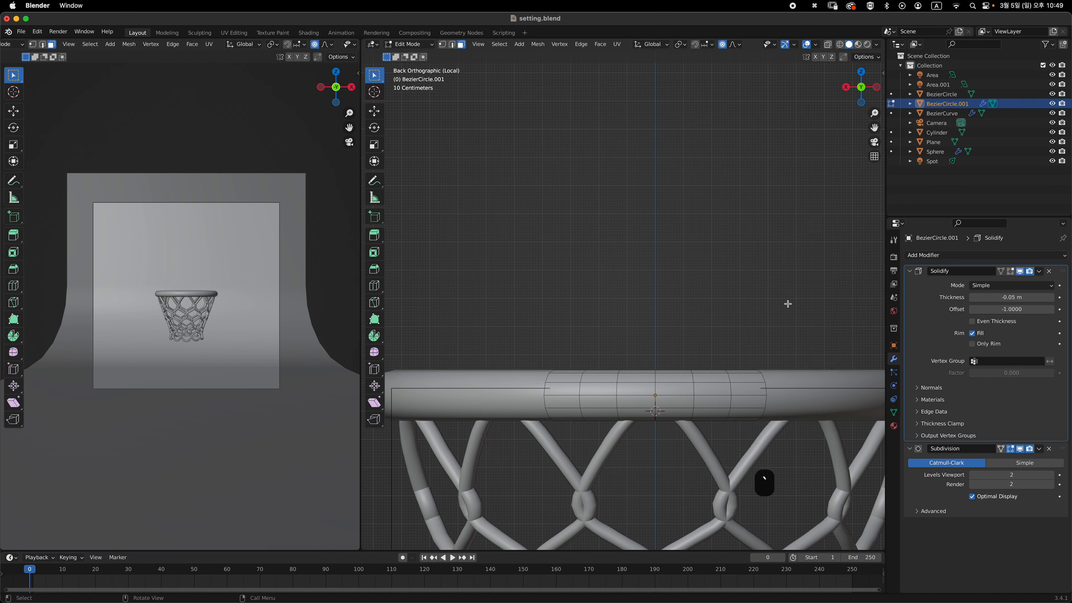
pyautogui.keyDown('shift'); pyautogui.moveTo(723, 340); pyautogui.dragTo(701, 299, button='middle'); pyautogui.keyUp('shift')
pyautogui.press('3')
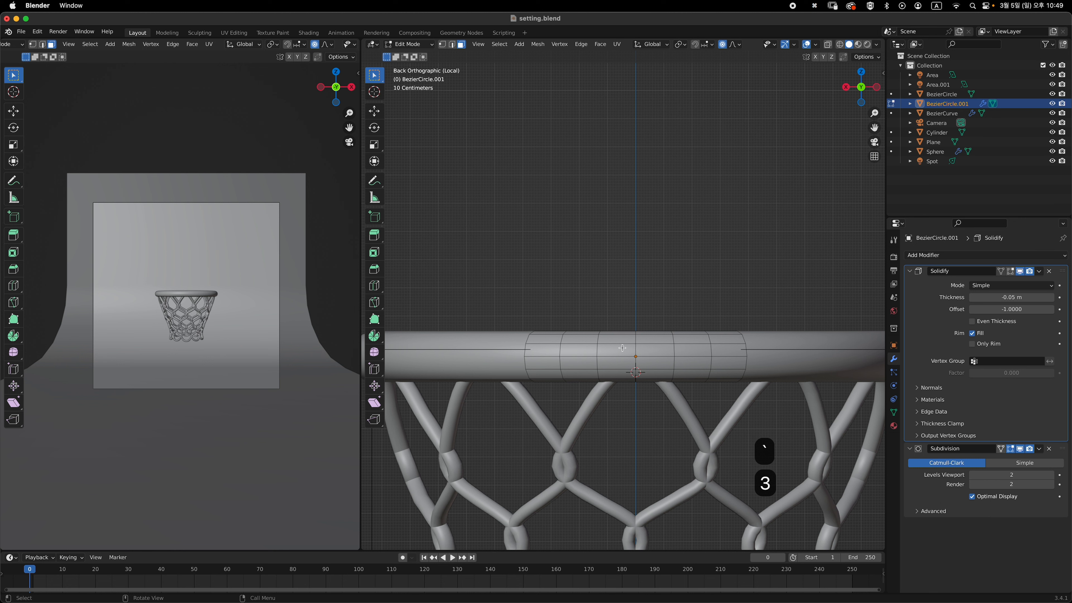
pyautogui.click(654, 363)
pyautogui.keyDown('shift'); pyautogui.click(617, 363); pyautogui.keyUp('shift')
pyautogui.keyDown('shift'); pyautogui.click(617, 351); pyautogui.keyUp('shift')
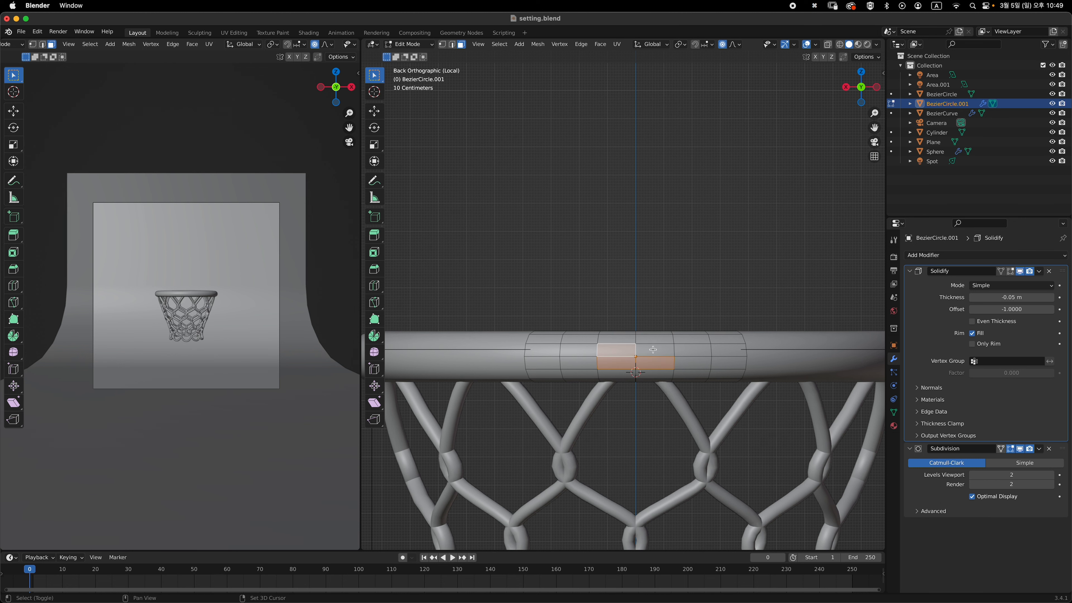
pyautogui.keyDown('shift'); pyautogui.click(655, 351); pyautogui.keyUp('shift')
# From top view, extrude the four selected faces outward from the rim by about 0.38 m
pyautogui.moveTo(655, 350); pyautogui.dragTo(641, 375, button='middle')
pyautogui.moveTo(670, 341); pyautogui.dragTo(664, 413, button='middle')
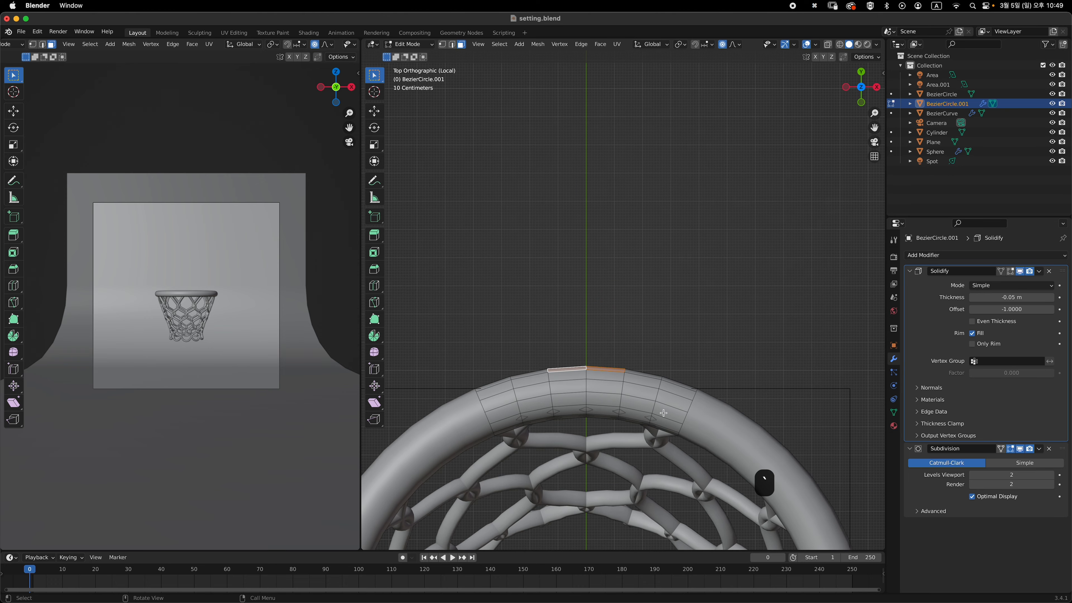
pyautogui.press('e')
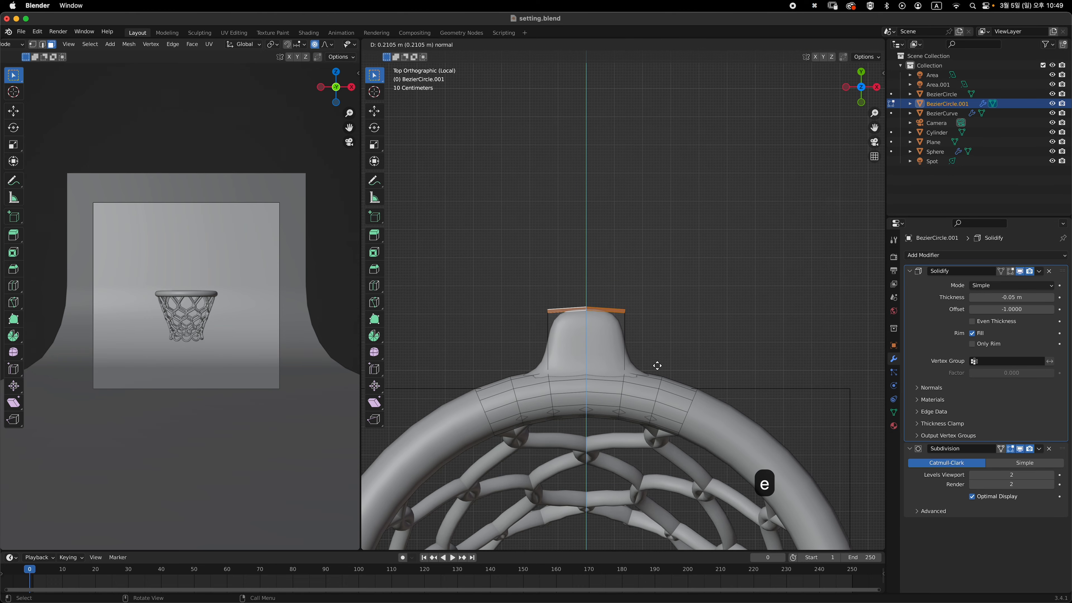
pyautogui.click(656, 325)
# Turn off proportional editing and flatten the extruded end faces by scaling them to 0 along Y
pyautogui.moveTo(671, 354); pyautogui.dragTo(599, 344, button='middle')
pyautogui.keyDown('alt'); pyautogui.moveTo(722, 351); pyautogui.dragTo(605, 312, button='middle'); pyautogui.keyUp('alt')
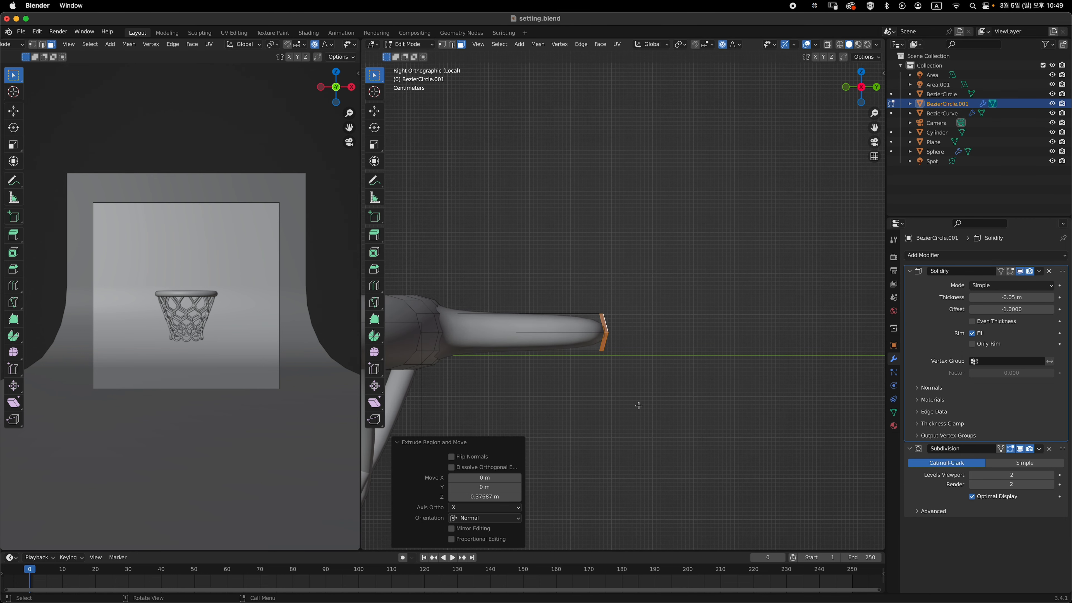
pyautogui.press('s')
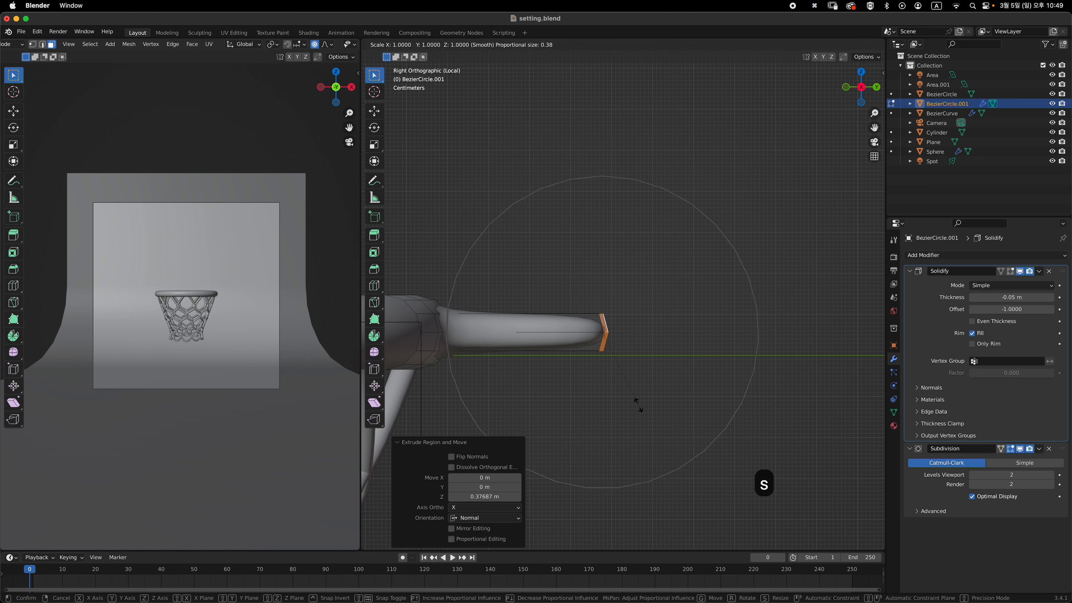
pyautogui.press('Escape')
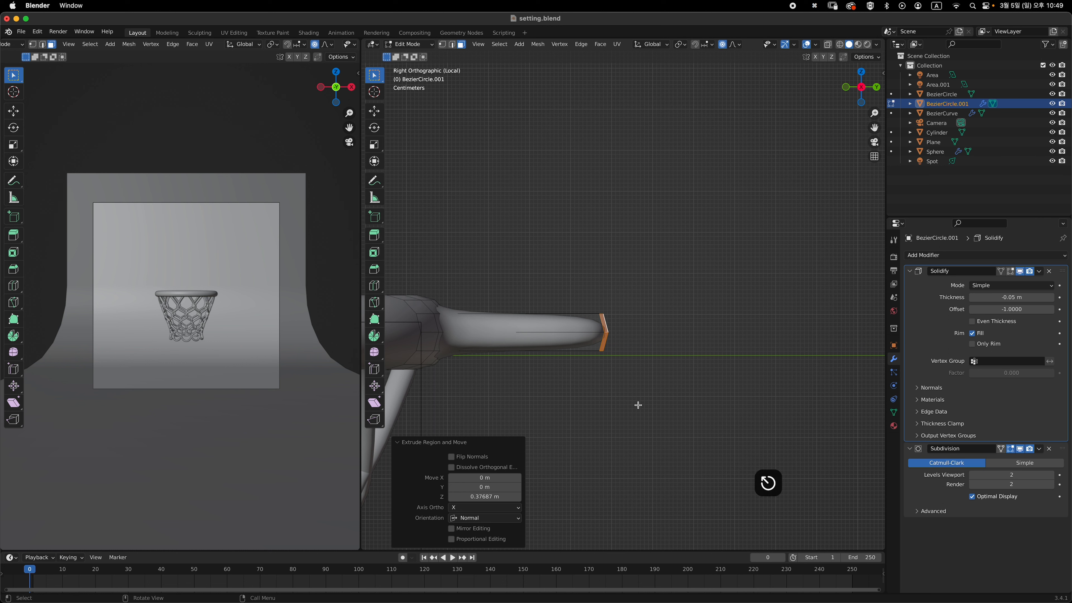
pyautogui.press('o')
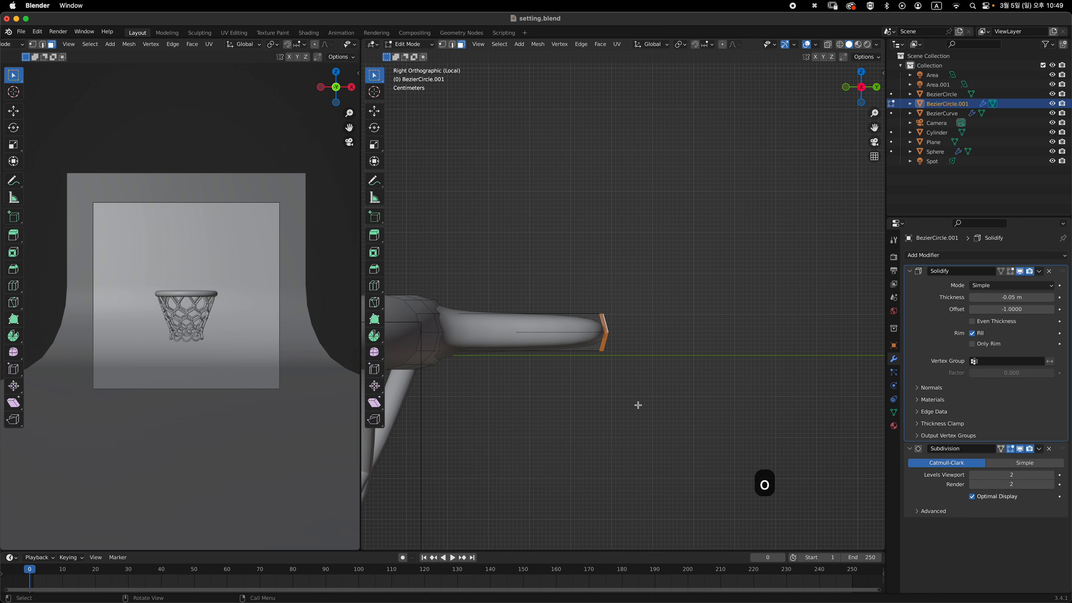
pyautogui.press('s')
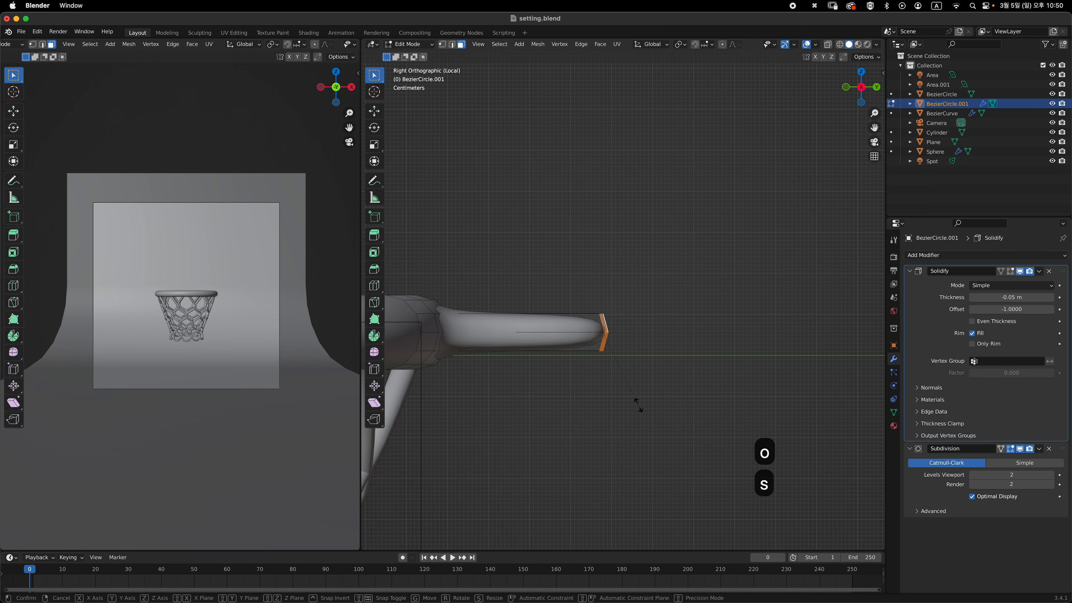
pyautogui.press('y')
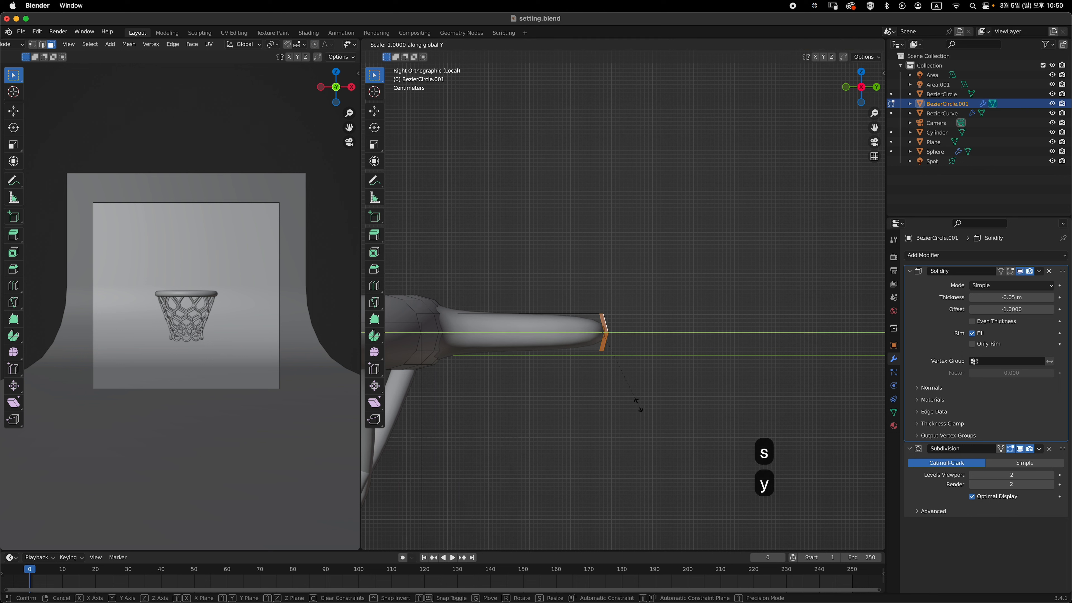
pyautogui.press('0')
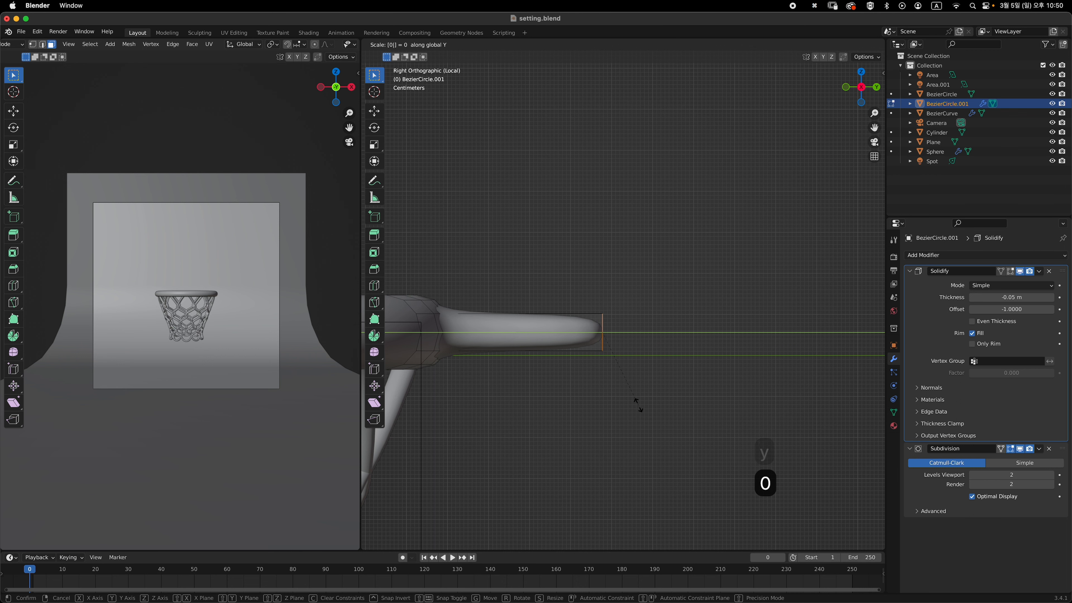
pyautogui.press('Return')
# In right view, add one loop cut around the extruded arm and slide it toward the rim with a factor of about 0.228
pyautogui.moveTo(693, 344); pyautogui.dragTo(712, 279, button='middle')
pyautogui.click(712, 279)
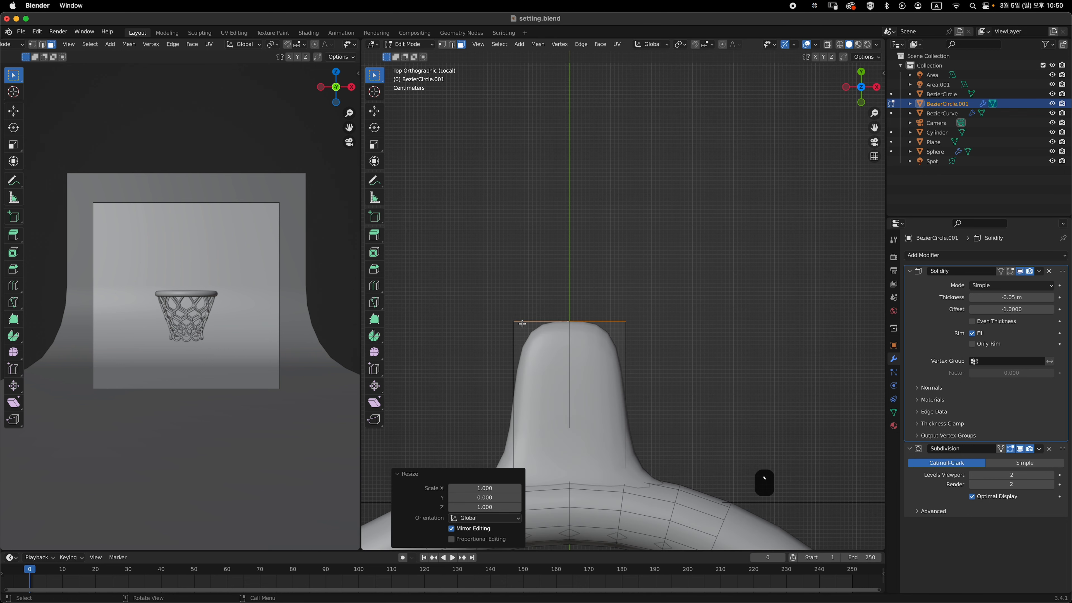
pyautogui.moveTo(671, 338)
pyautogui.mouseDown(button='middle')
pyautogui.moveTo(599, 301)
pyautogui.moveTo(663, 335)
pyautogui.mouseUp(button='middle')
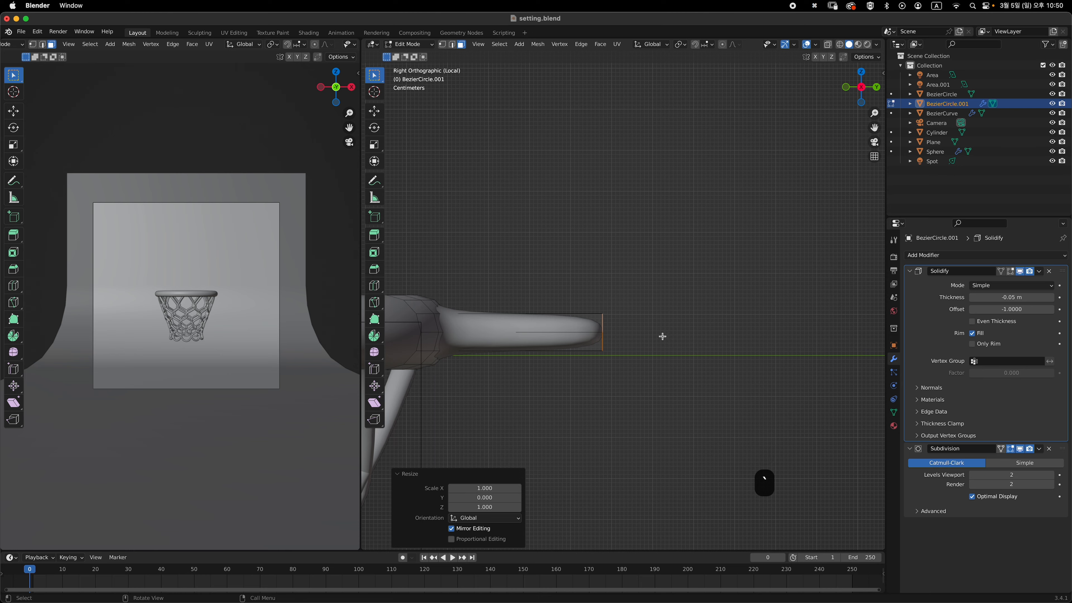
pyautogui.scroll(-2, 634, 336)
pyautogui.keyDown('shift'); pyautogui.moveTo(600, 323); pyautogui.dragTo(606, 290, button='middle'); pyautogui.keyUp('shift')
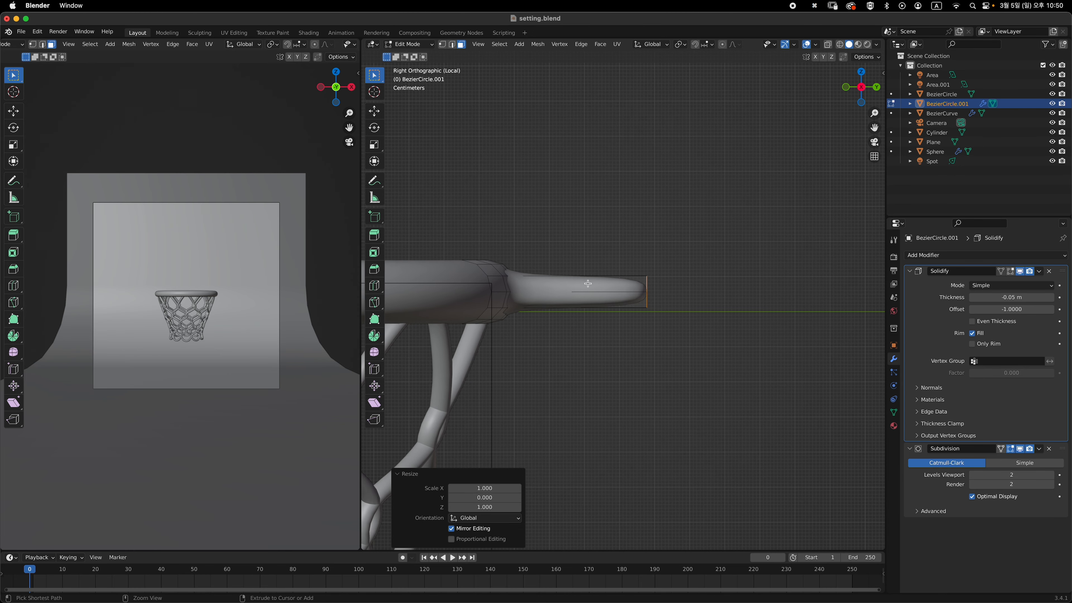
pyautogui.hotkey('ctrl', 'r')
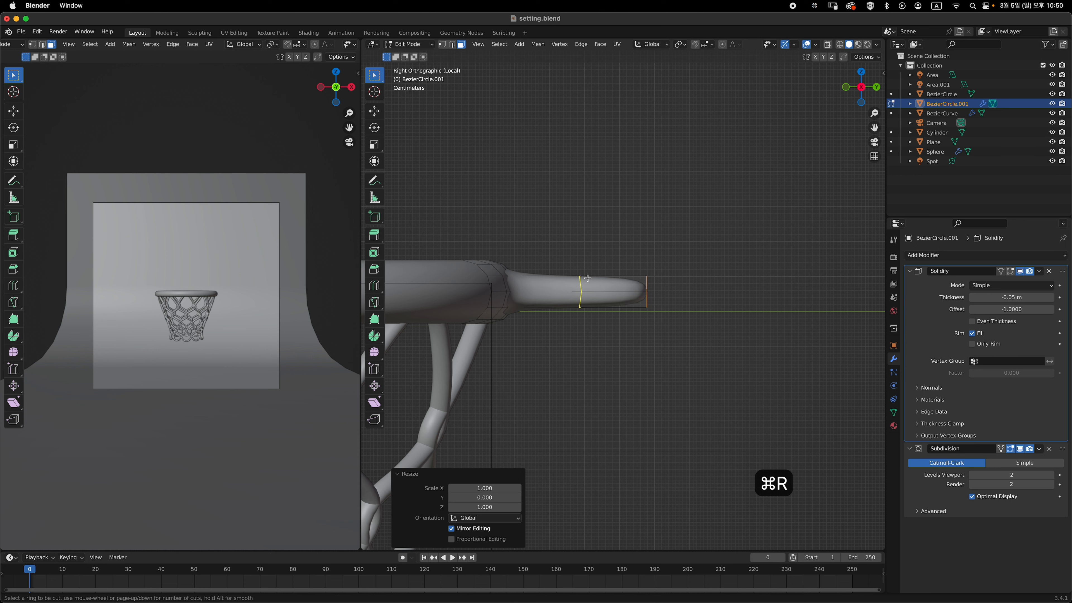
pyautogui.click(588, 278)
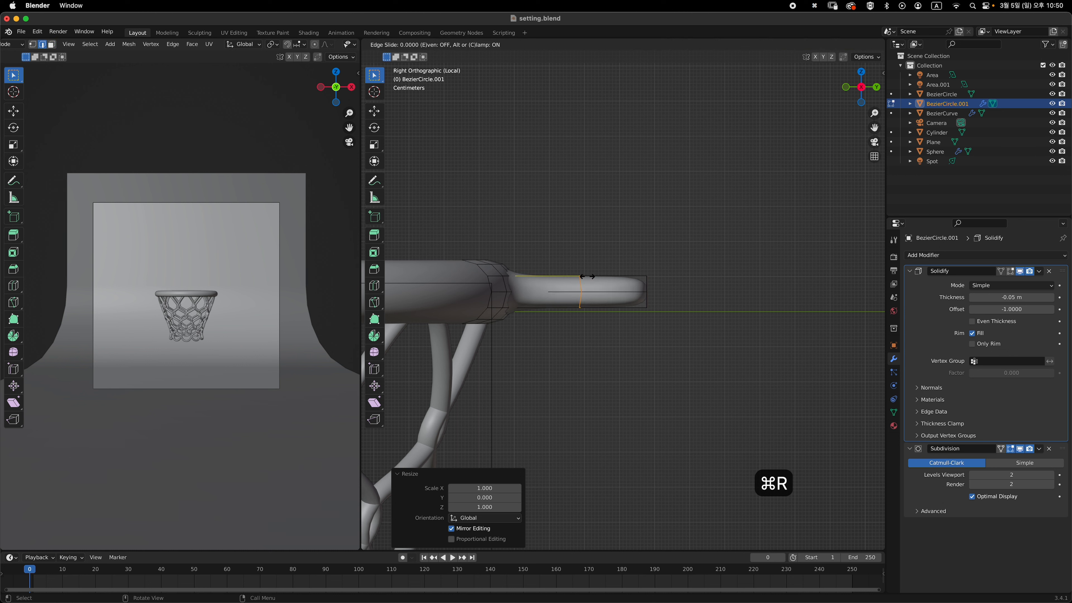
pyautogui.click(573, 279)
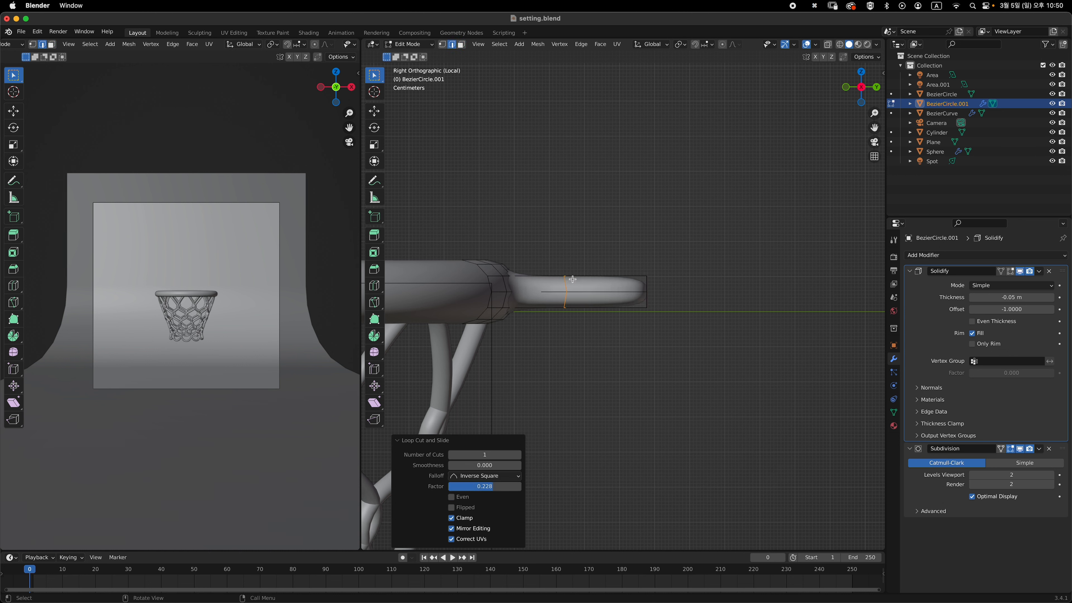
pyautogui.keyDown('shift'); pyautogui.moveTo(574, 326); pyautogui.dragTo(588, 342, button='middle'); pyautogui.keyUp('shift')
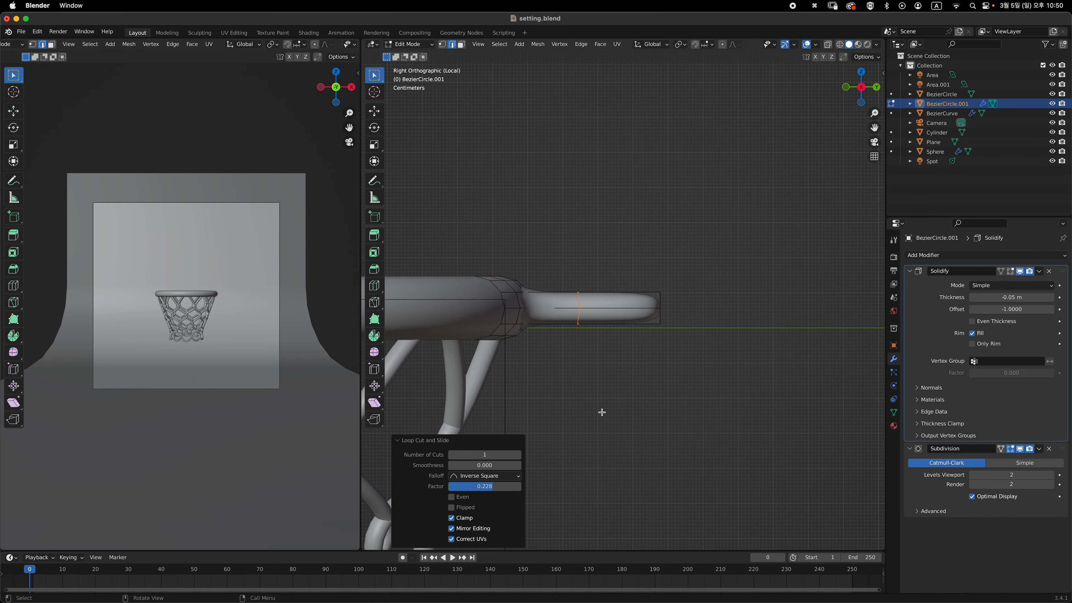
# Flatten the new loop on the extruded arm by scaling it to 0 along Y
pyautogui.press('s')
pyautogui.press('y')
pyautogui.press('0')
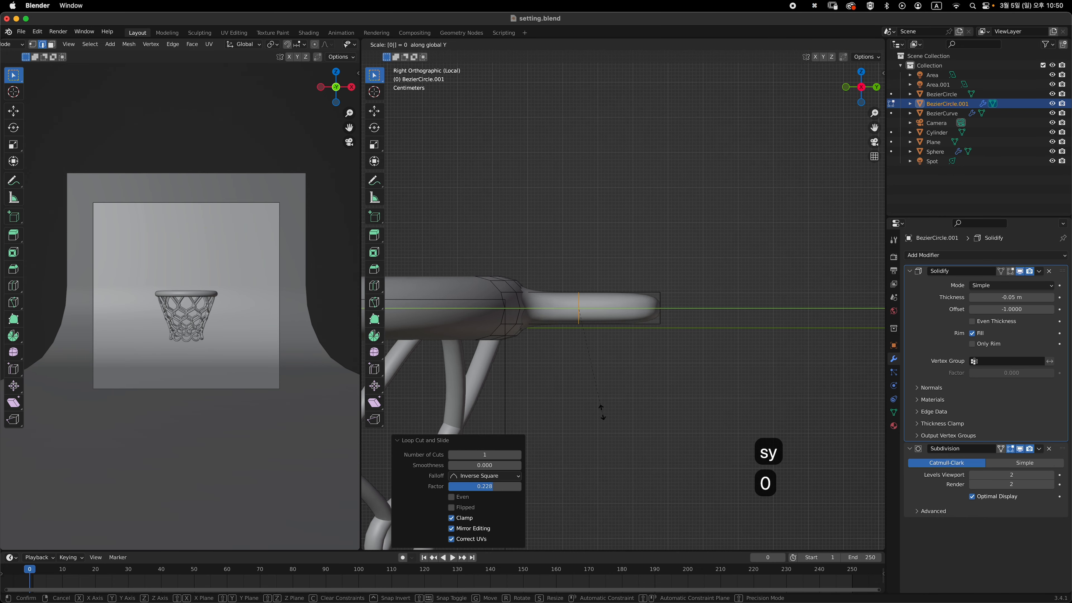
pyautogui.press('Return')
pyautogui.scroll(-2, 627, 303)
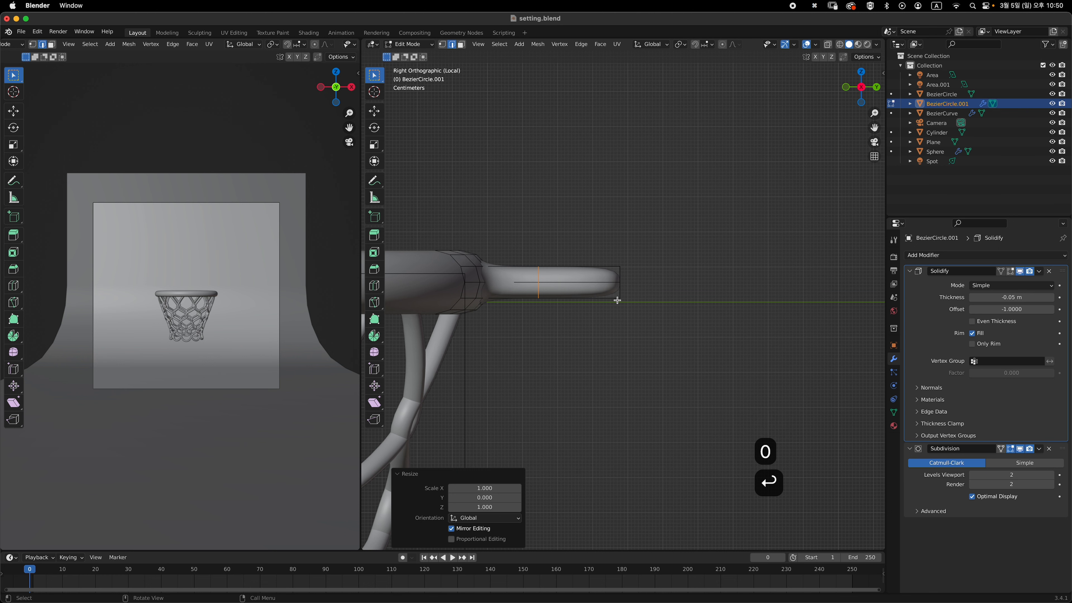
# Select the two underside faces on the arm's outer half and extrude them downward by about 0.25 m
pyautogui.moveTo(617, 300); pyautogui.dragTo(581, 322, button='middle')
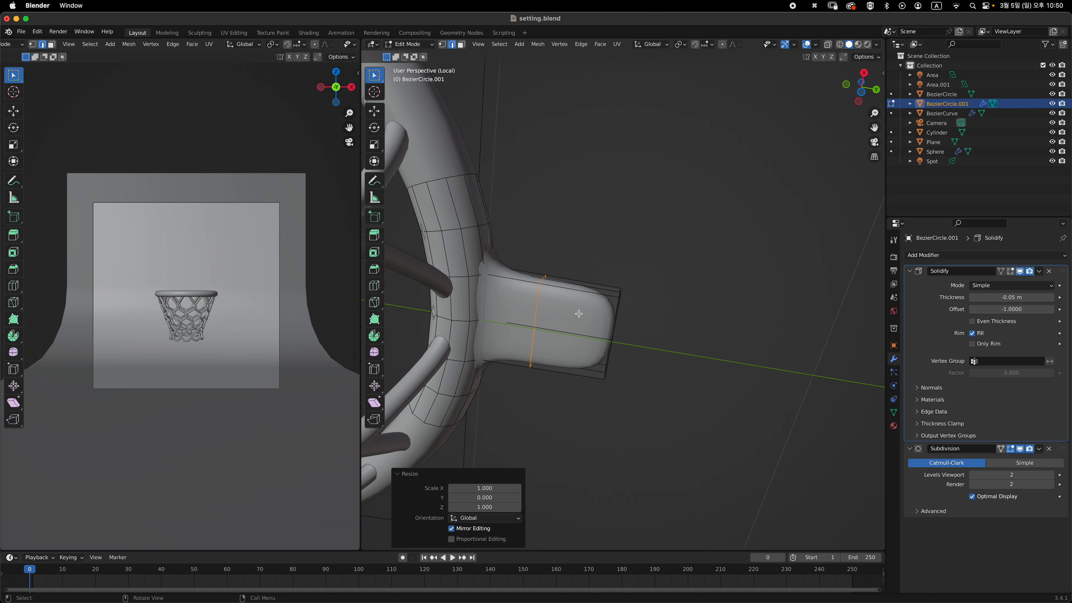
pyautogui.press('3')
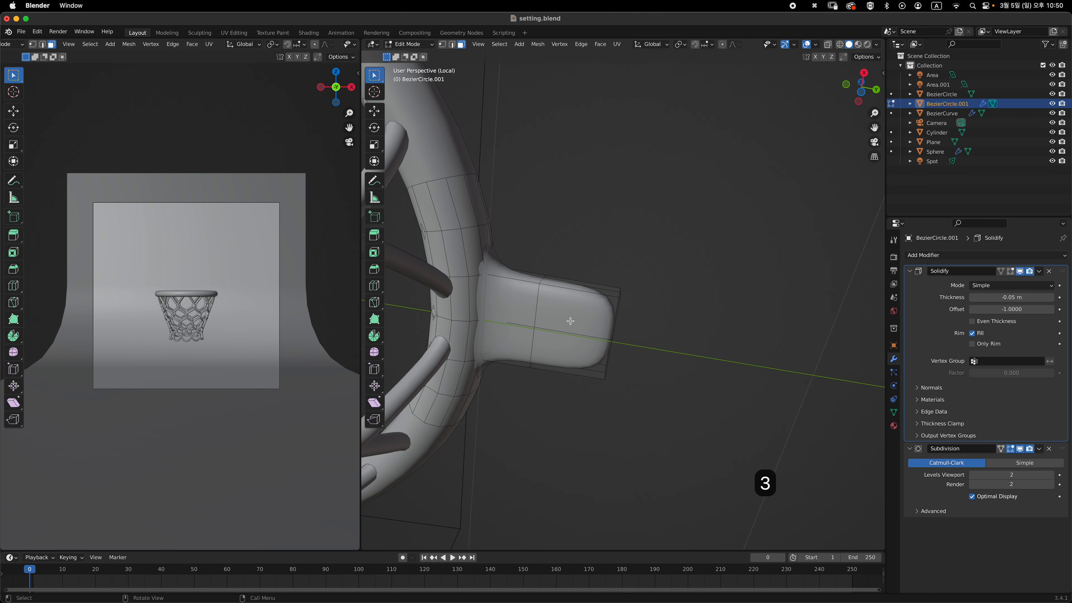
pyautogui.moveTo(571, 321); pyautogui.dragTo(627, 338, button='middle')
pyautogui.click(617, 333)
pyautogui.keyDown('shift'); pyautogui.click(649, 345); pyautogui.keyUp('shift')
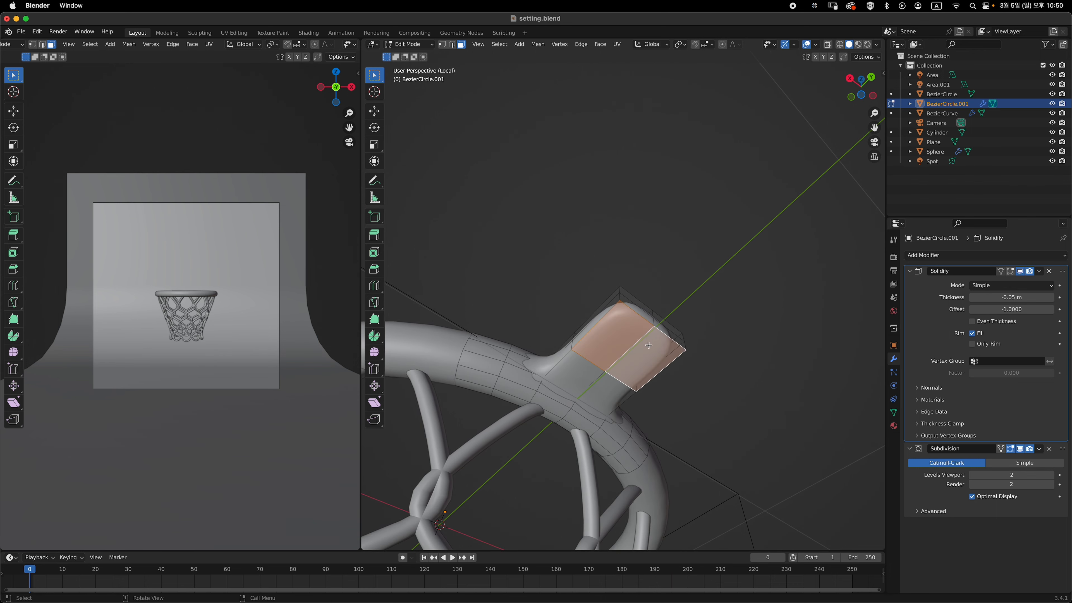
pyautogui.press('KP_3')
pyautogui.keyDown('shift'); pyautogui.moveTo(725, 357); pyautogui.dragTo(679, 280, button='middle'); pyautogui.keyUp('shift')
pyautogui.press('e')
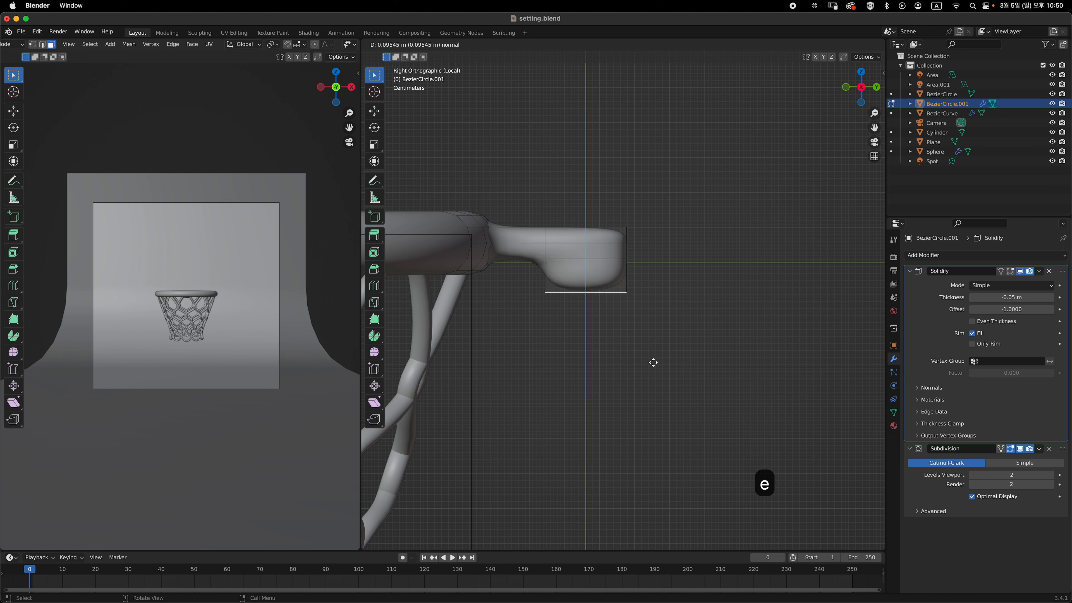
pyautogui.click(647, 412)
# Narrow the extruded bottom faces by scaling them to about 0.734 along X
pyautogui.moveTo(653, 397); pyautogui.dragTo(722, 370, button='middle')
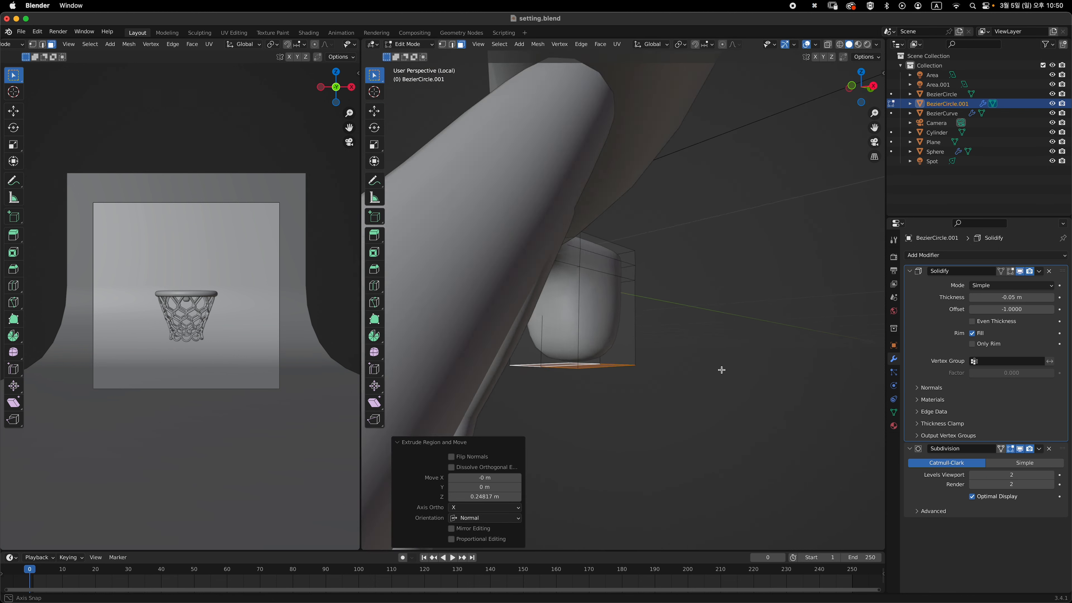
pyautogui.press('KP_1')
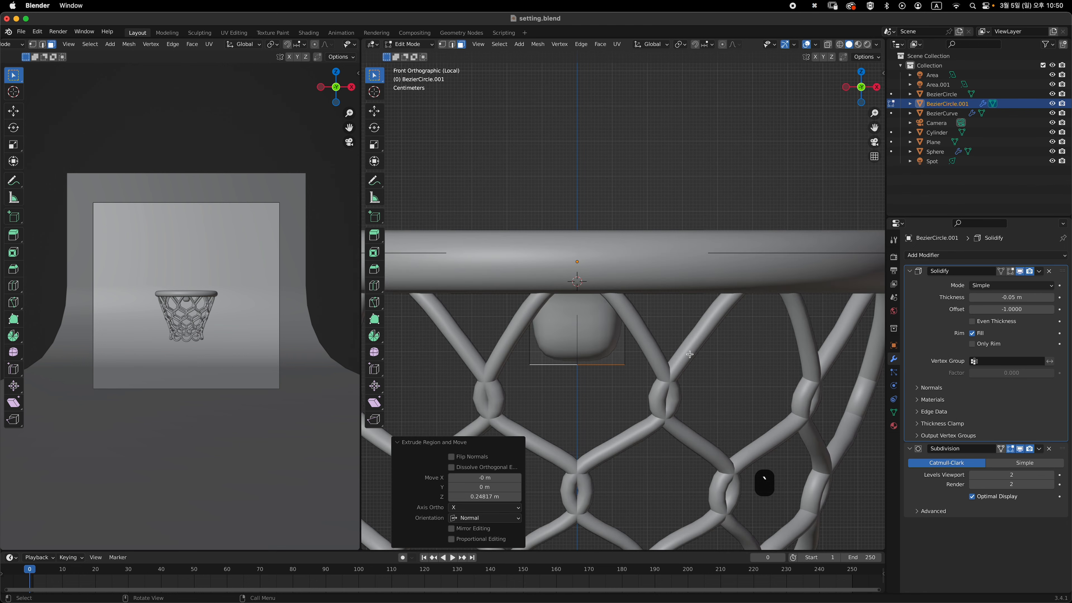
pyautogui.moveTo(689, 352); pyautogui.dragTo(627, 352, button='middle')
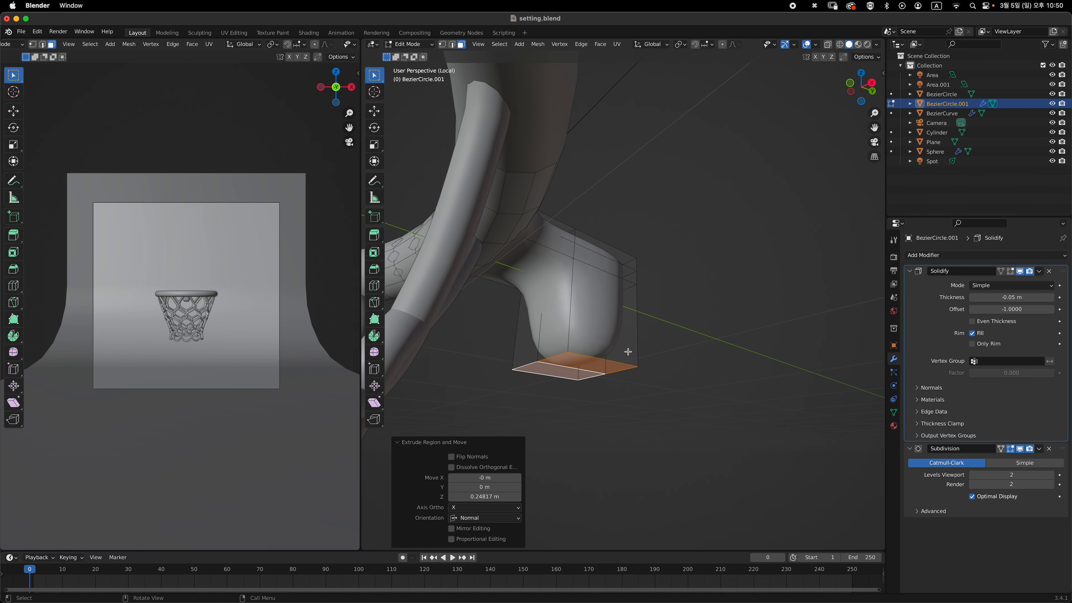
pyautogui.moveTo(606, 316); pyautogui.dragTo(639, 319, button='middle')
pyautogui.press('s')
pyautogui.press('x')
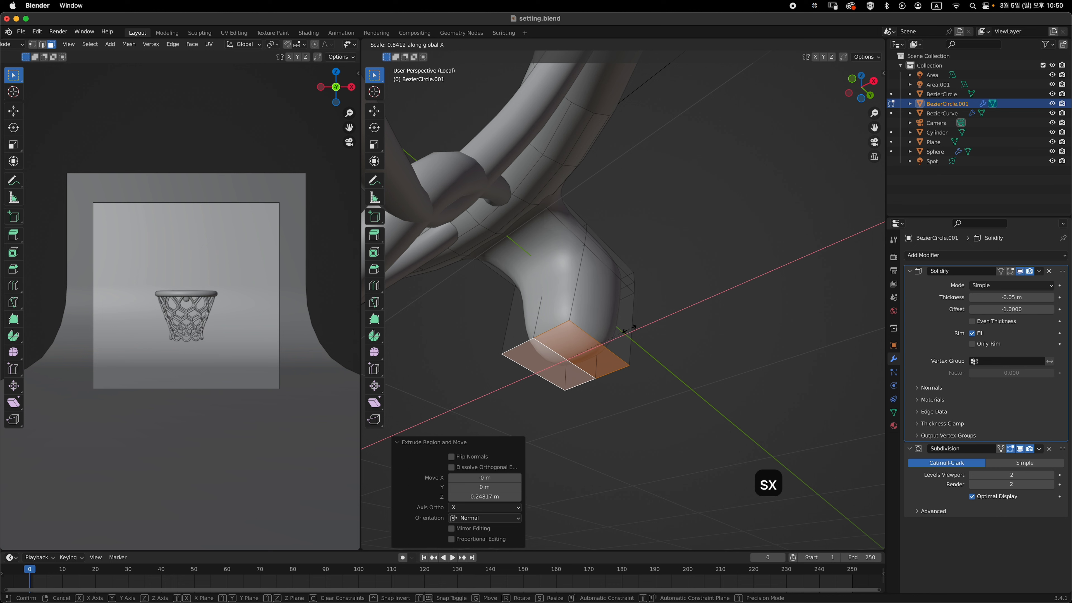
pyautogui.click(619, 333)
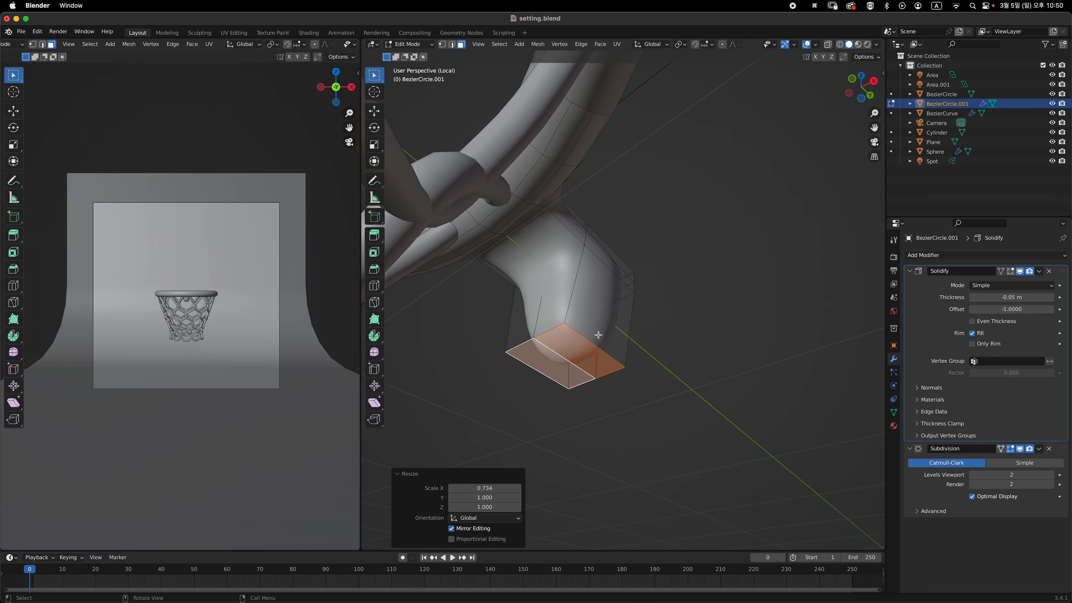
# In right view, add one vertical loop cut through the bracket and slide it toward the outer end with a factor of about -0.805
pyautogui.press('KP_1')
pyautogui.press('KP_3')
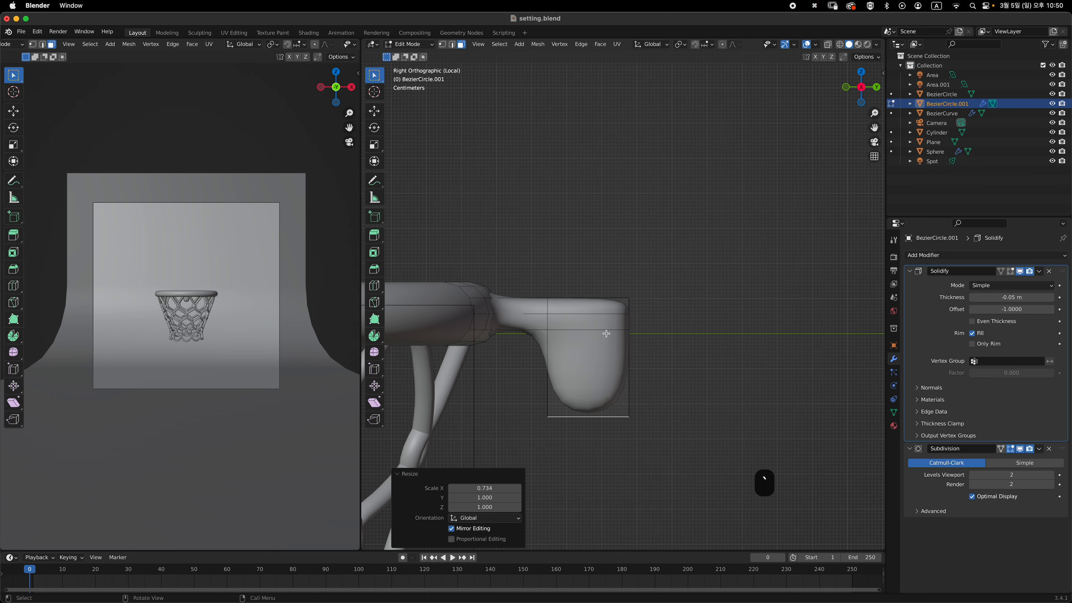
pyautogui.moveTo(643, 331); pyautogui.dragTo(581, 340, button='middle')
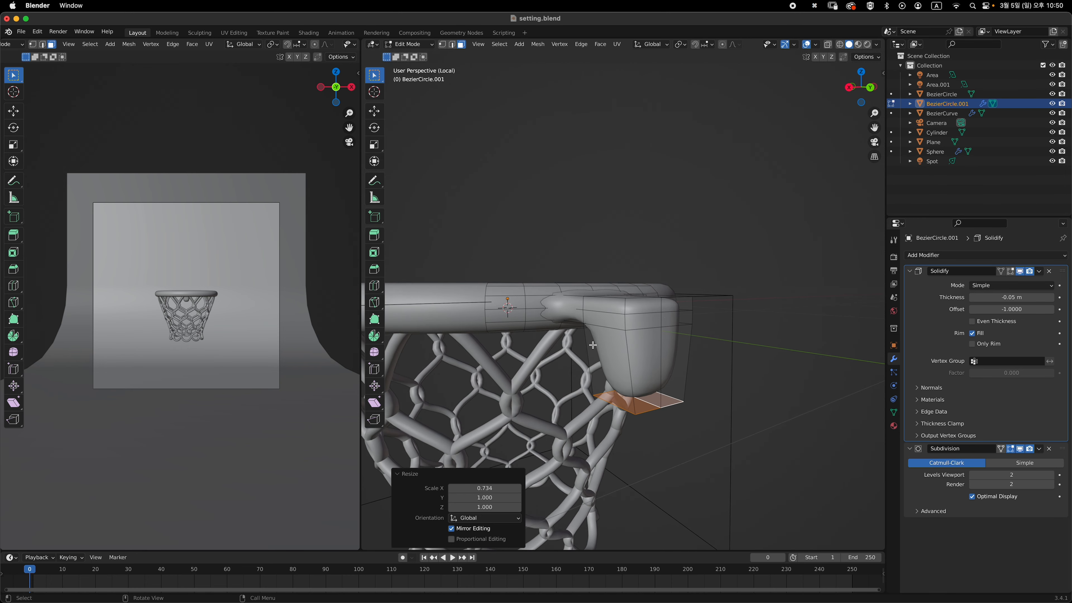
pyautogui.moveTo(666, 303); pyautogui.dragTo(642, 302, button='middle')
pyautogui.press('KP_3')
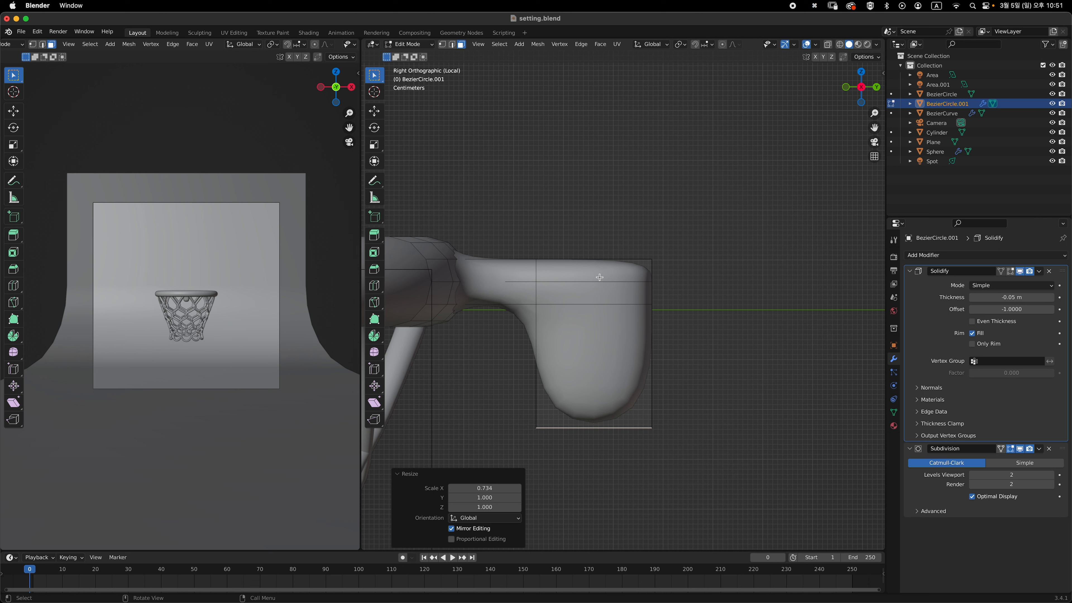
pyautogui.press('super+r')
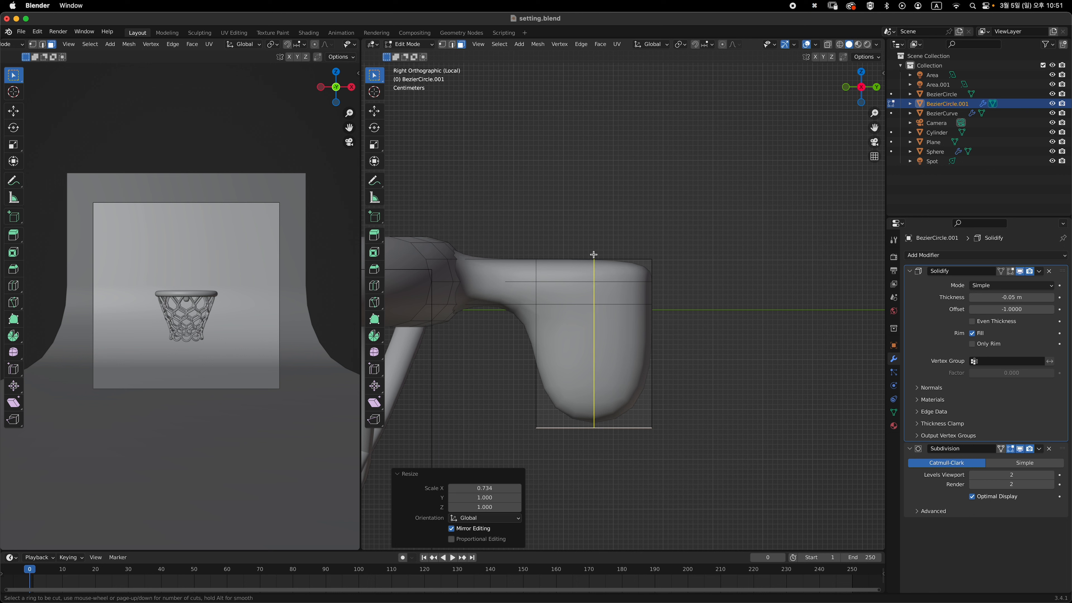
pyautogui.click(594, 253)
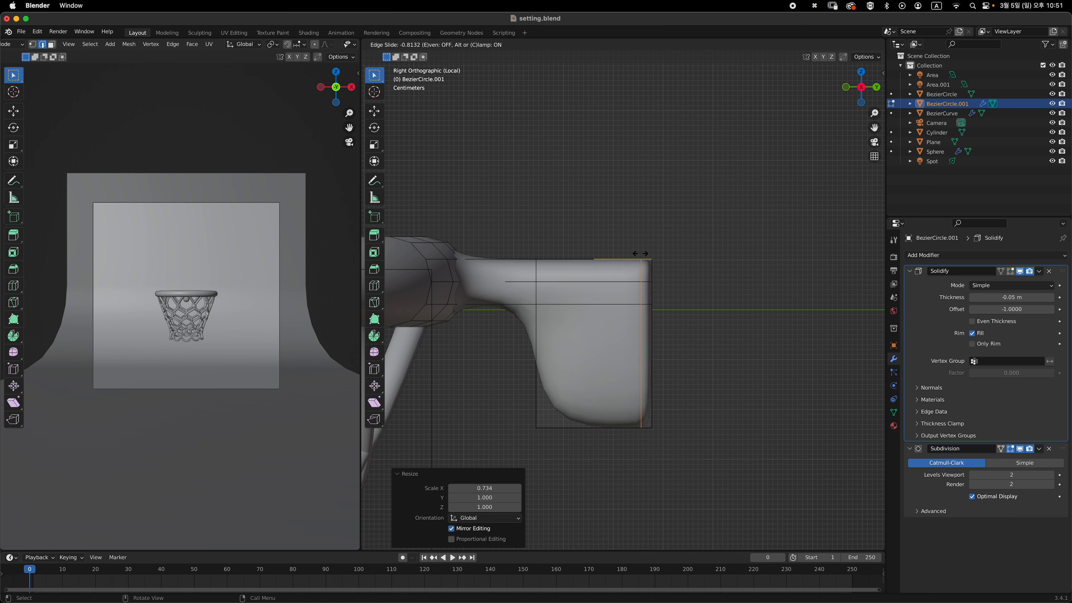
pyautogui.click(640, 253)
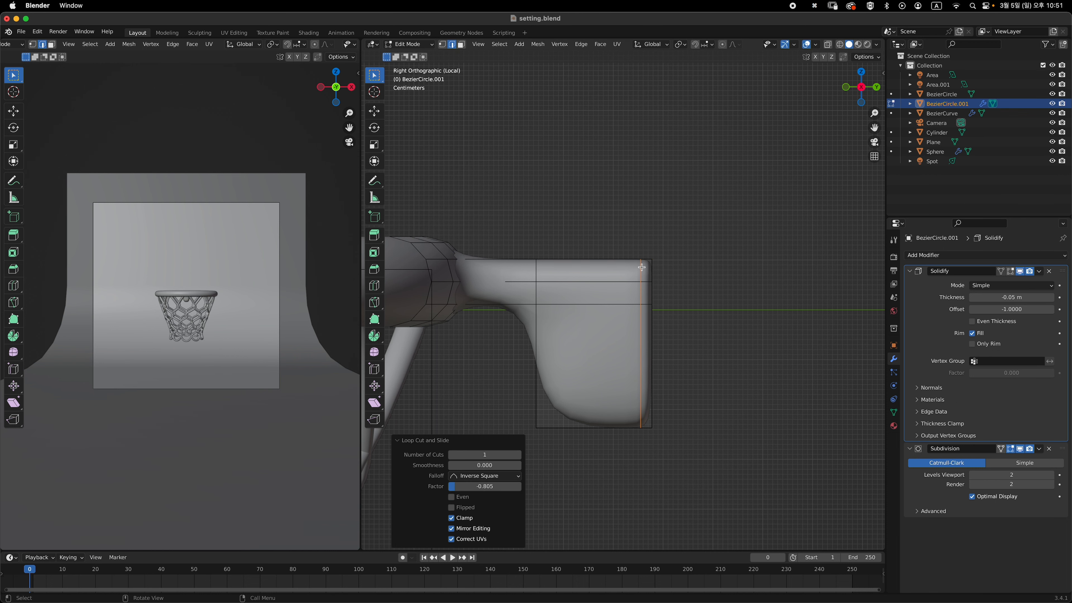
# Add one horizontal loop cut across the bracket's downward part and slide it up toward the arm with a factor of about 0.727
pyautogui.keyDown('shift'); pyautogui.moveTo(596, 369); pyautogui.dragTo(623, 302, button='middle'); pyautogui.keyUp('shift')
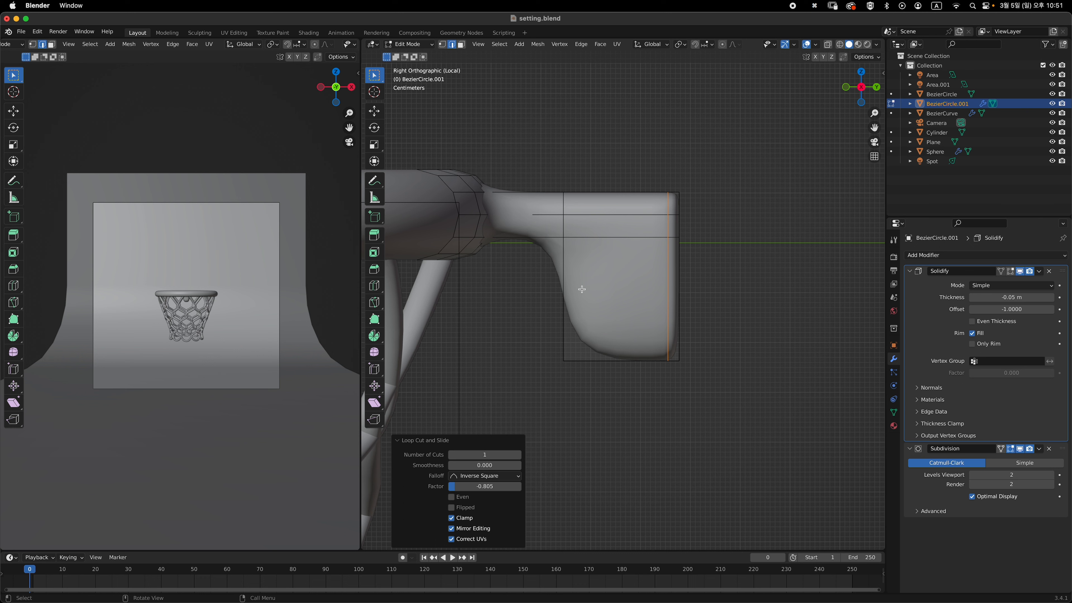
pyautogui.press('super+r')
pyautogui.click(679, 288)
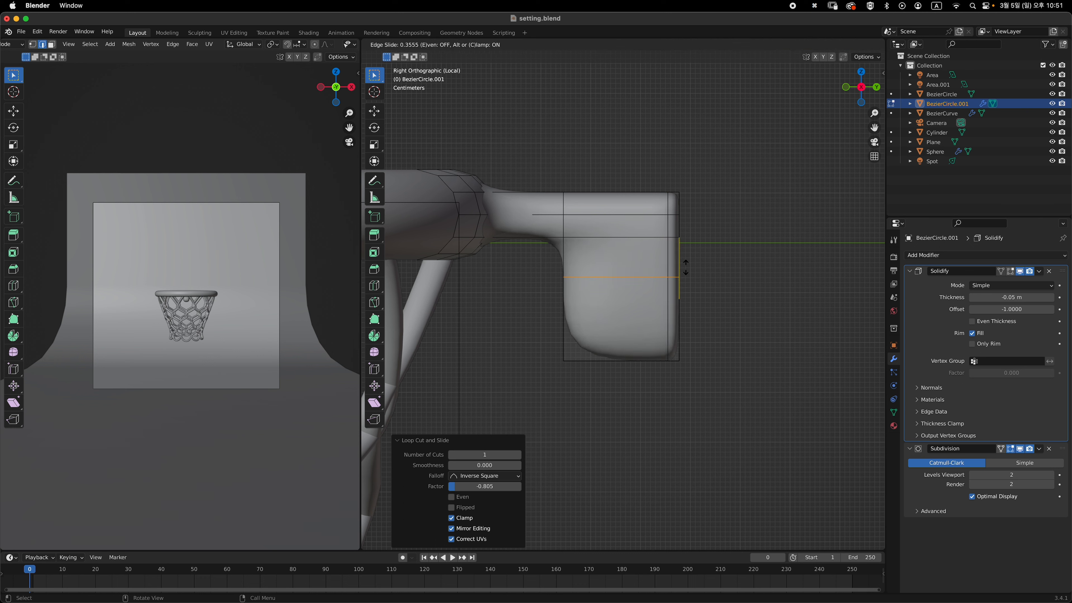
pyautogui.click(691, 244)
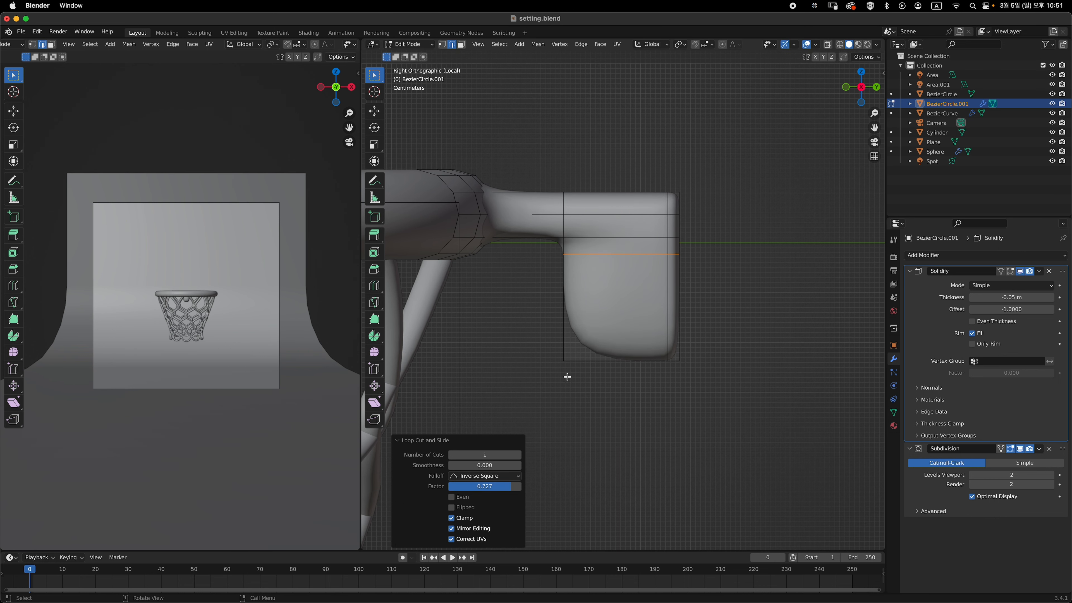
# With X-ray on, select the bracket's inner bottom vertices and move them about 0.064 m along Y and 0.063 m up along Z
pyautogui.press('1')
pyautogui.moveTo(575, 342); pyautogui.dragTo(613, 330, button='middle')
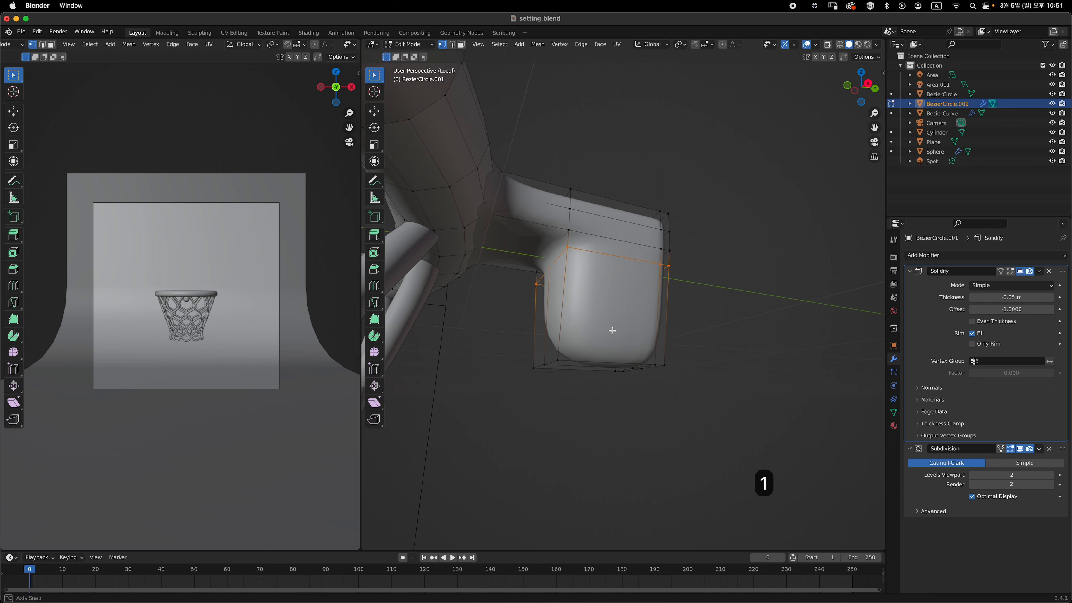
pyautogui.press('`')
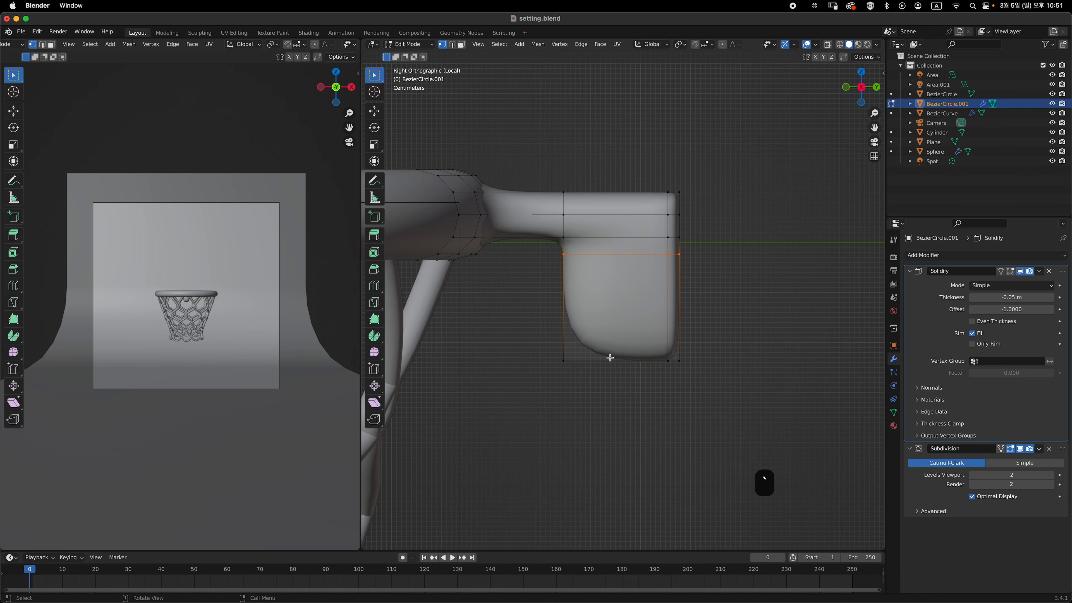
pyautogui.hotkey('alt', 'z')
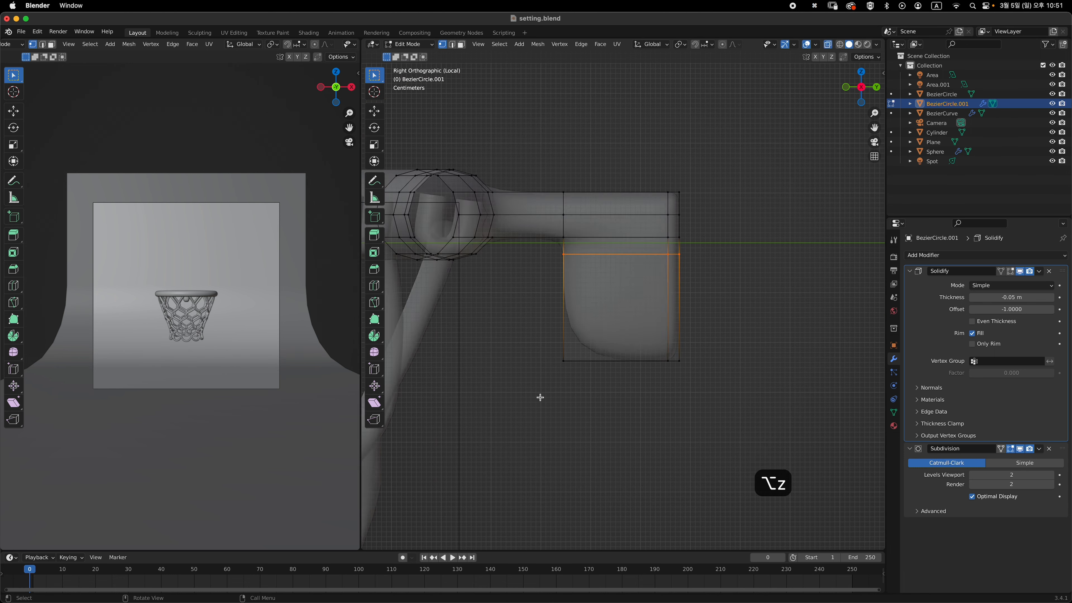
pyautogui.moveTo(523, 394); pyautogui.dragTo(612, 328)
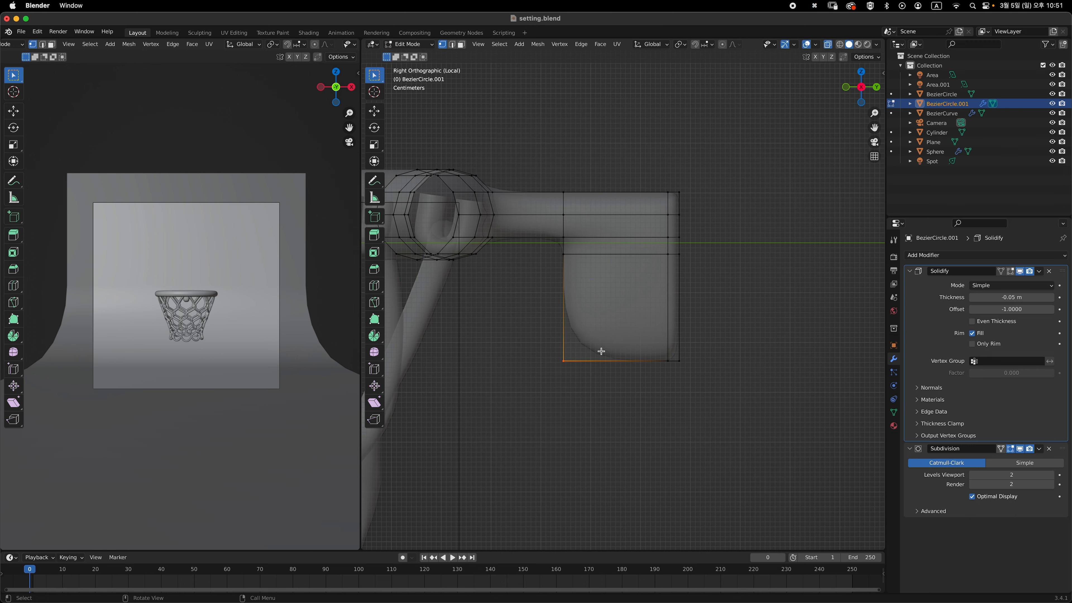
pyautogui.moveTo(560, 380); pyautogui.dragTo(646, 323, button='middle')
pyautogui.press('`')
pyautogui.press('g')
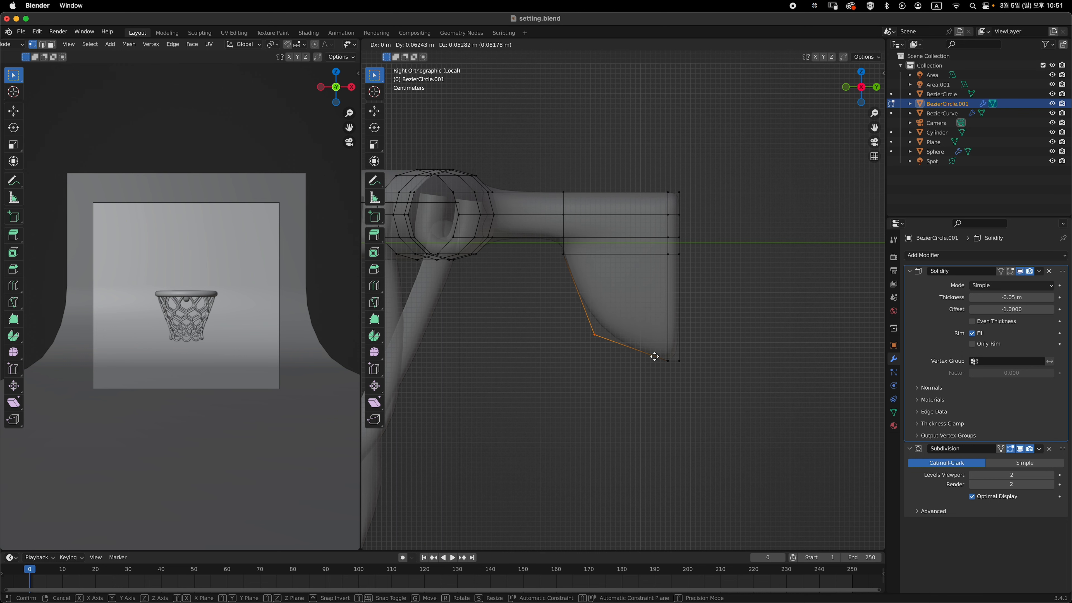
pyautogui.click(663, 336)
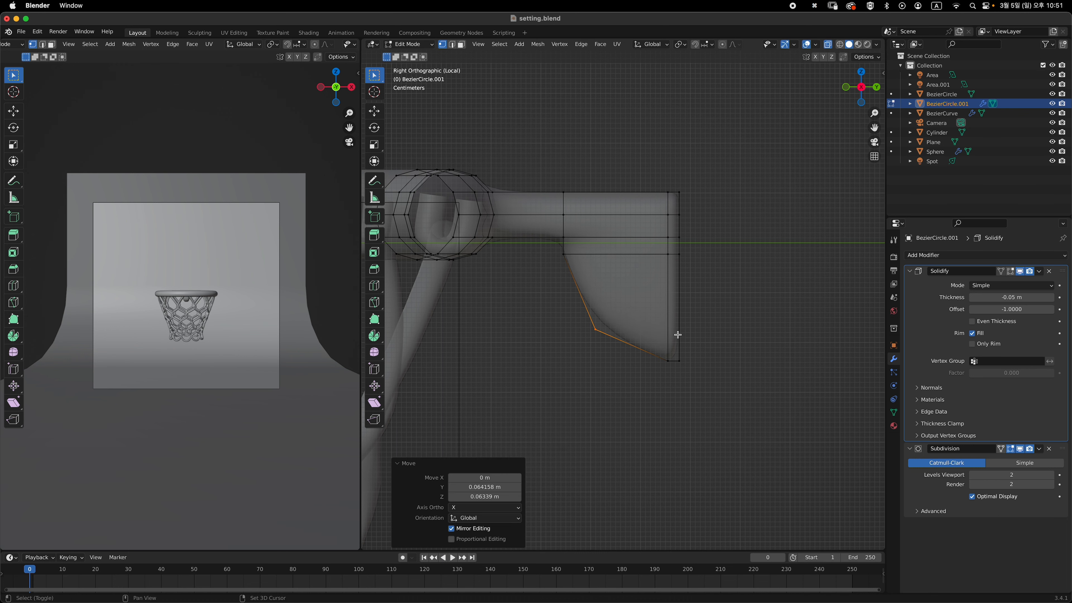
# Return to Object Mode, turn off X-ray and check the bracket's shape against the whole hoop
pyautogui.press('Tab')
pyautogui.hotkey('alt', 'z')
pyautogui.moveTo(669, 332); pyautogui.dragTo(682, 266, button='middle')
pyautogui.moveTo(695, 354); pyautogui.dragTo(611, 323, button='middle')
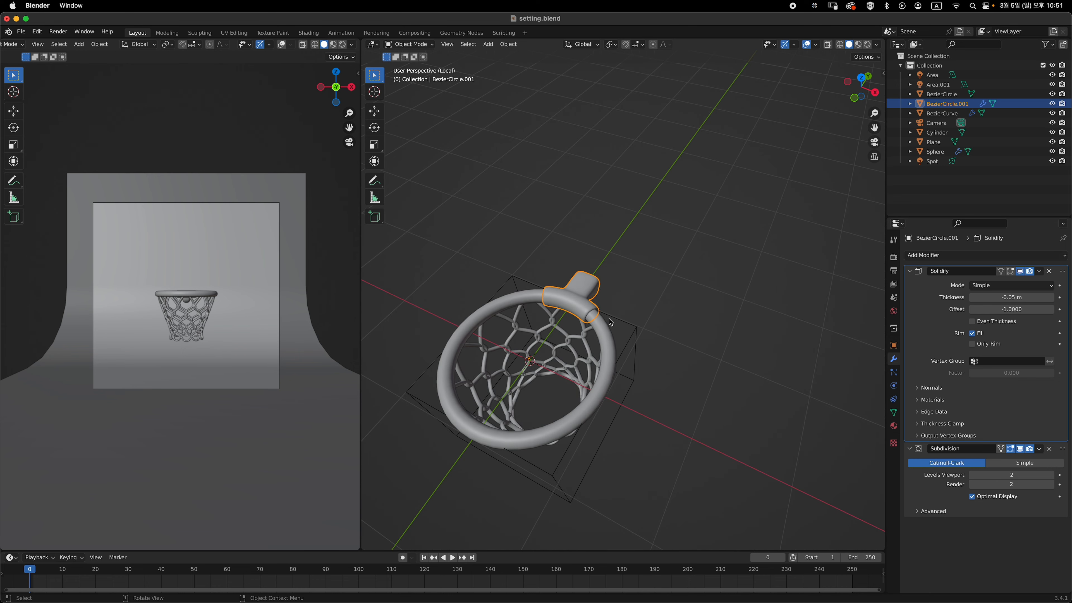
# In front view, add a plane at the hoop's centre and rotate it 90° about X so it stands upright
pyautogui.keyDown('alt'); pyautogui.moveTo(649, 289); pyautogui.dragTo(631, 273, button='middle'); pyautogui.keyUp('alt')
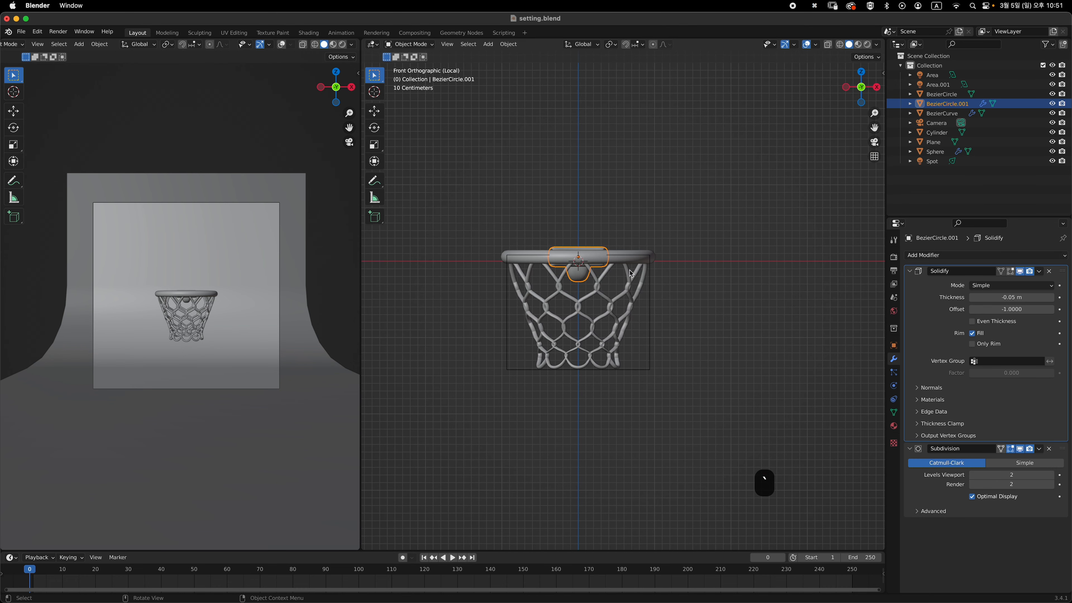
pyautogui.keyDown('shift'); pyautogui.moveTo(674, 227); pyautogui.dragTo(642, 301, button='middle'); pyautogui.keyUp('shift')
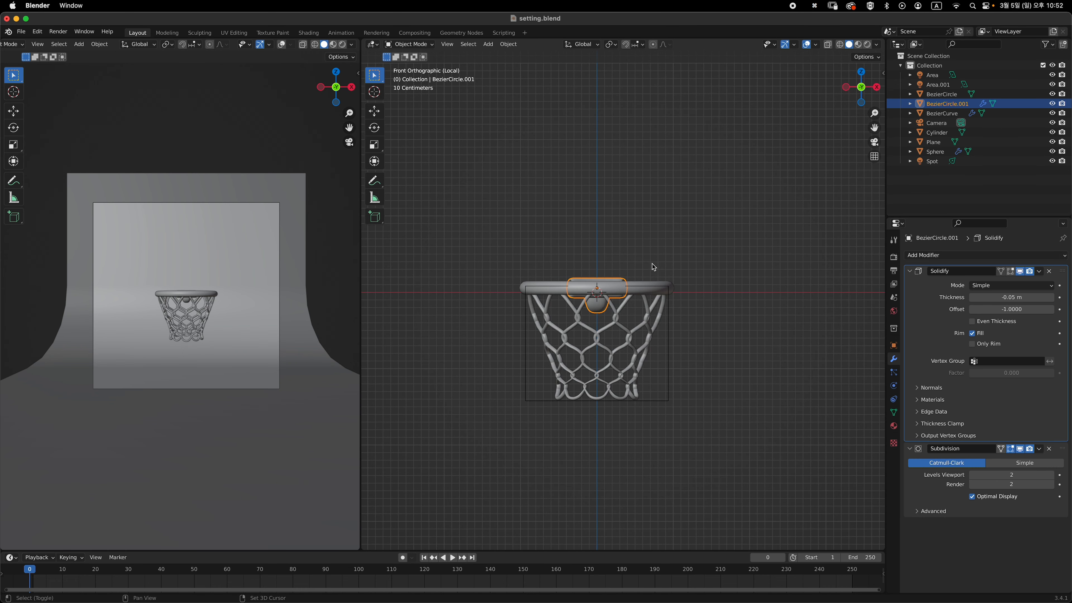
pyautogui.hotkey('shift', 'a')
pyautogui.moveTo(652, 258)
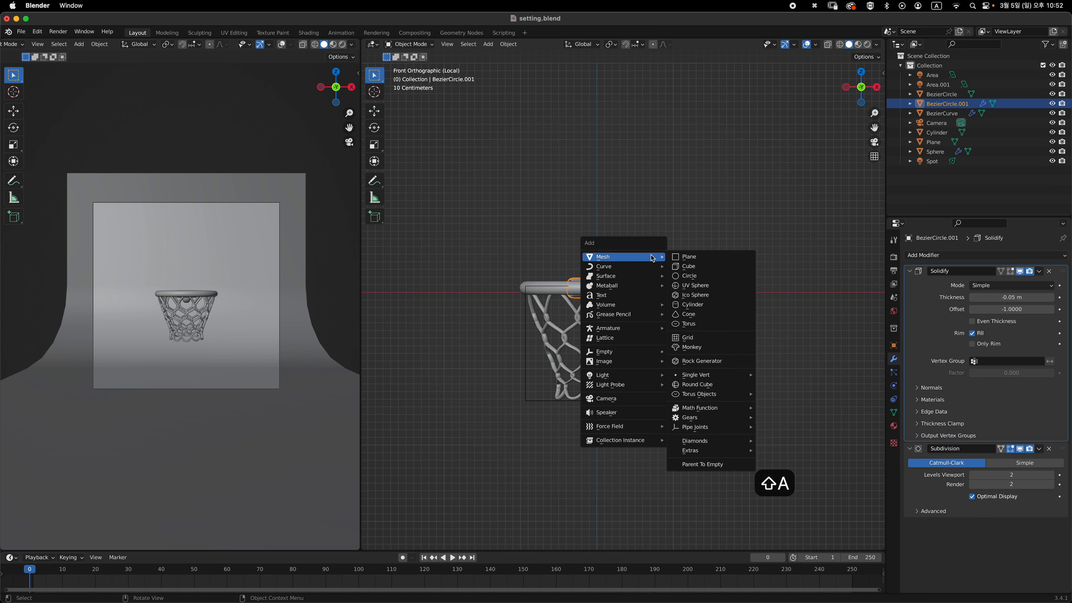
pyautogui.click(715, 258)
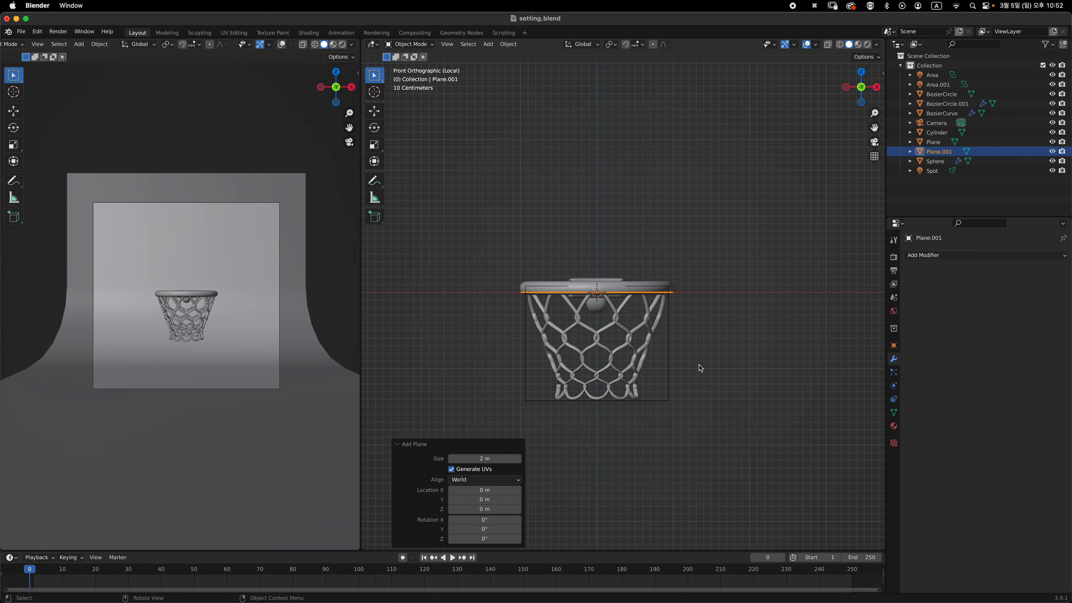
pyautogui.write('rx')
pyautogui.write('90')
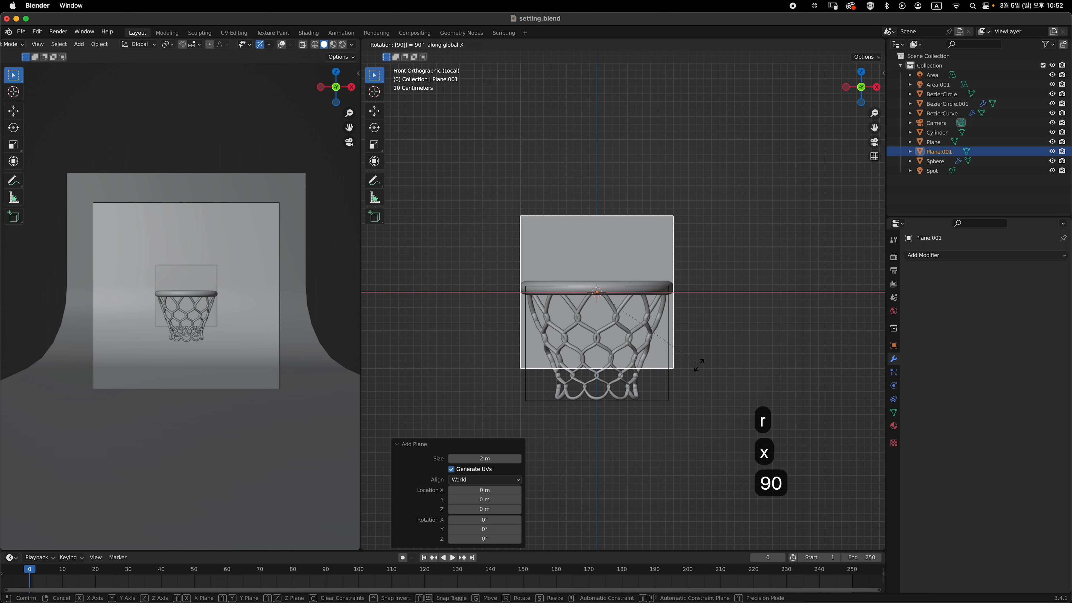
pyautogui.press('Return')
# Move the upright plane about 1.39 m along Y to the outer end of the mounting bracket
pyautogui.keyDown('shift'); pyautogui.moveTo(753, 269); pyautogui.dragTo(619, 330, button='middle'); pyautogui.keyUp('shift')
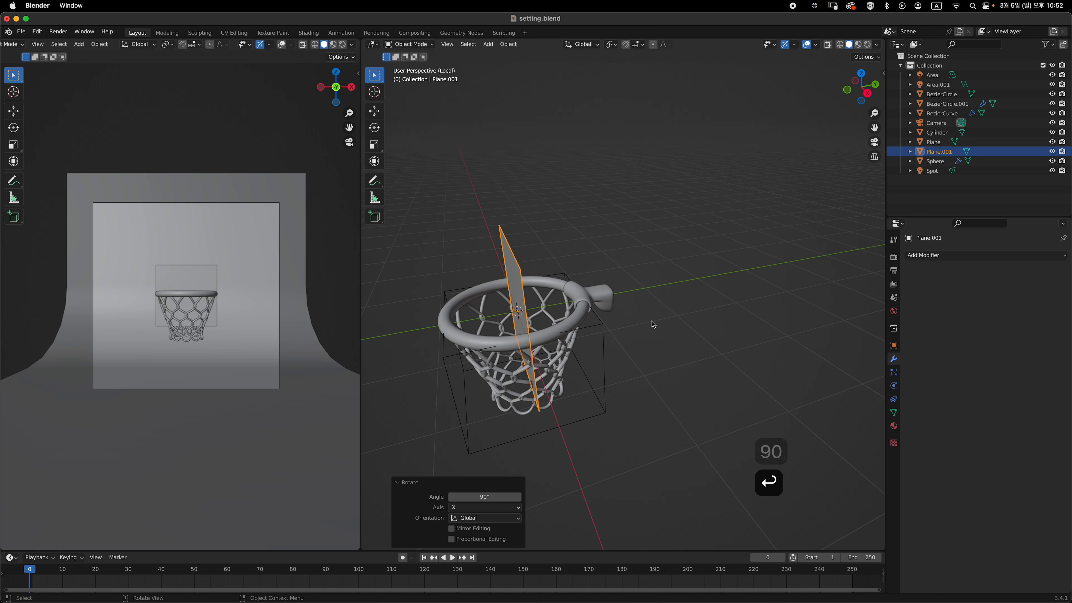
pyautogui.press('g')
pyautogui.press('y')
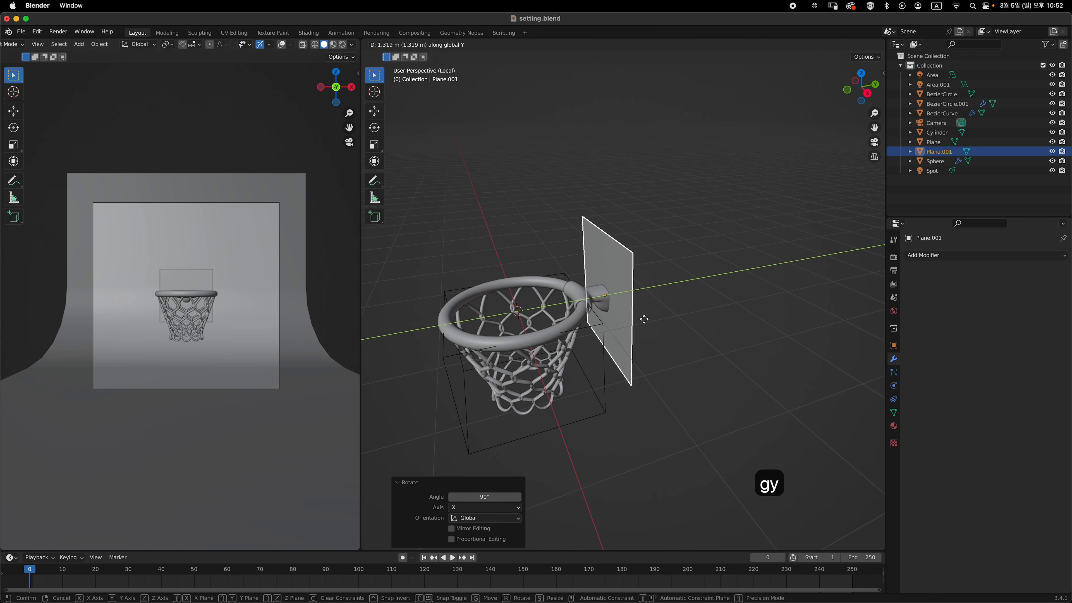
pyautogui.click(652, 320)
pyautogui.press('`')
pyautogui.scroll(6, 675, 313)
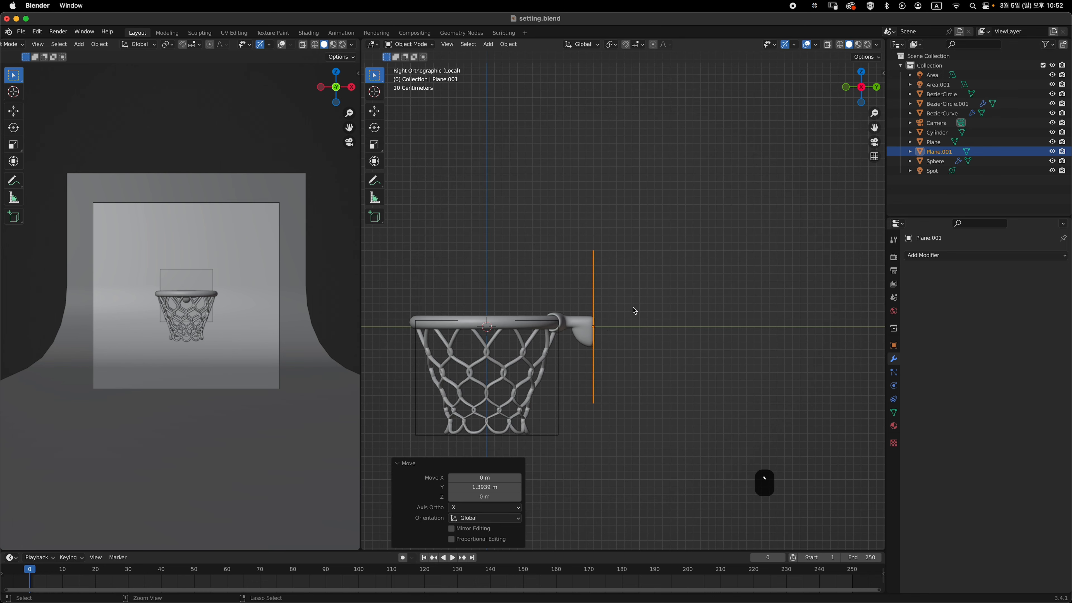
# Move the upright plane back about 0.029 m along negative Y so it sits against the bracket's outer end
pyautogui.press('g')
pyautogui.press('y')
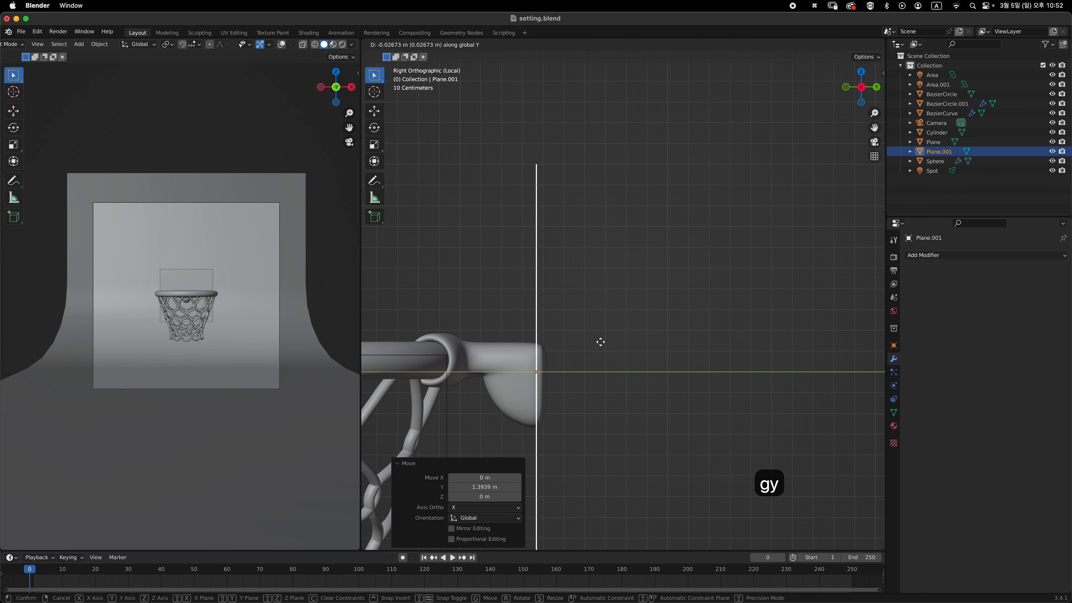
pyautogui.click(603, 355)
# In front view, raise the backboard plane about 0.64 m along Z
pyautogui.moveTo(604, 355); pyautogui.dragTo(687, 352, button='middle')
pyautogui.press('`')
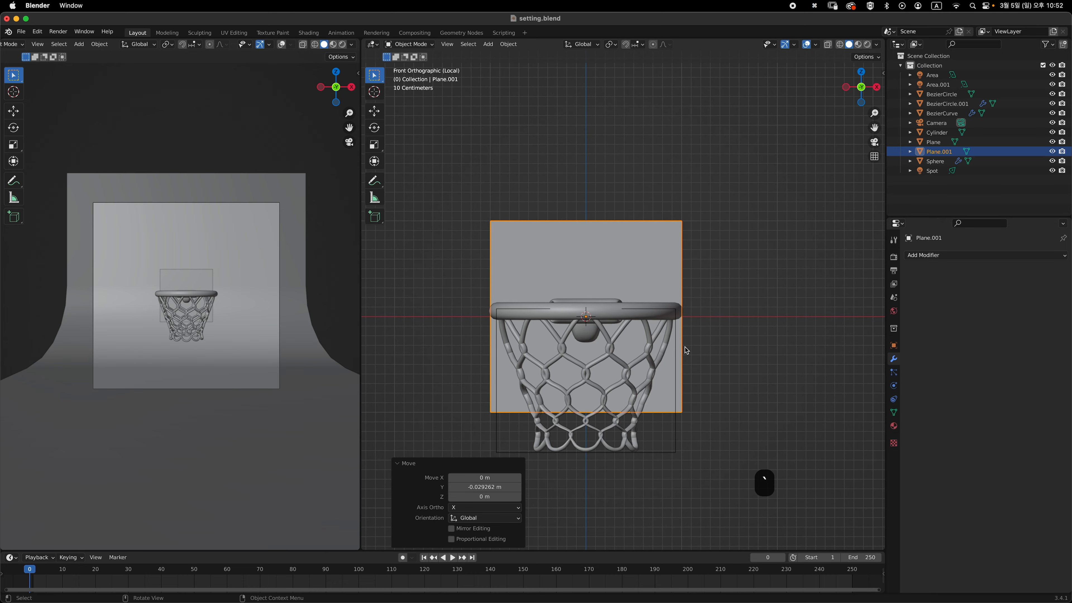
pyautogui.press('g')
pyautogui.press('z')
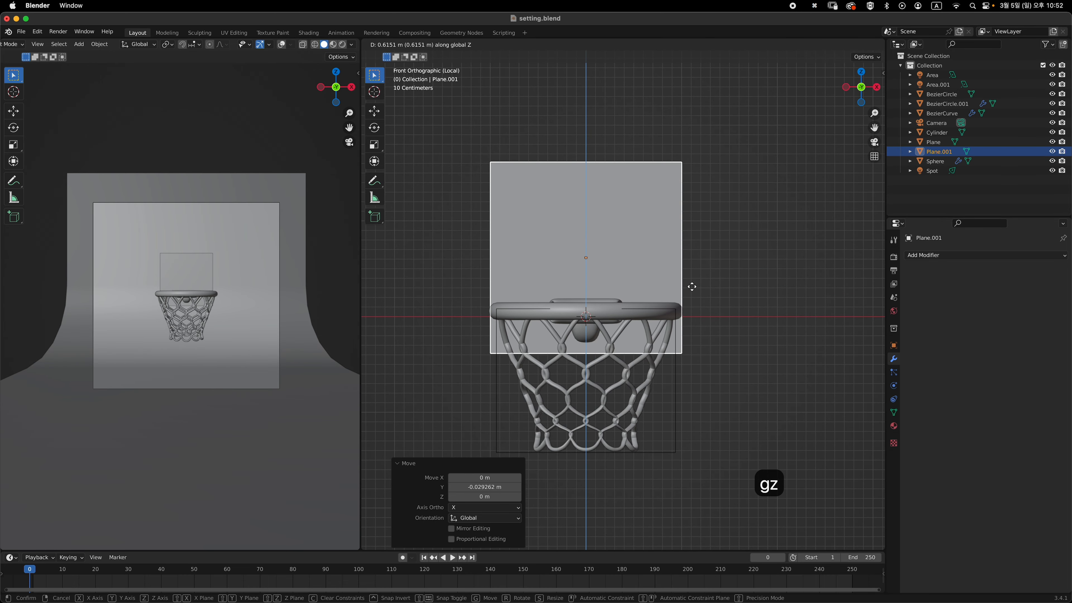
pyautogui.click(692, 296)
pyautogui.scroll(-2, 678, 350)
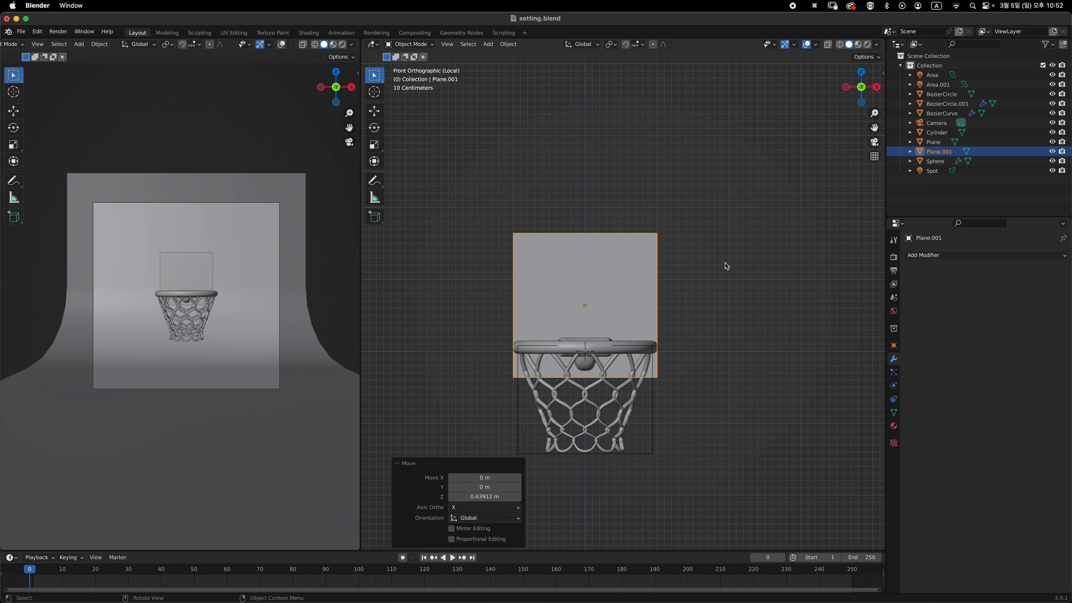
# In Edit Mode, widen the plane about 1.5 times along X, enlarge it slightly overall, and return to Object Mode
pyautogui.press('Tab')
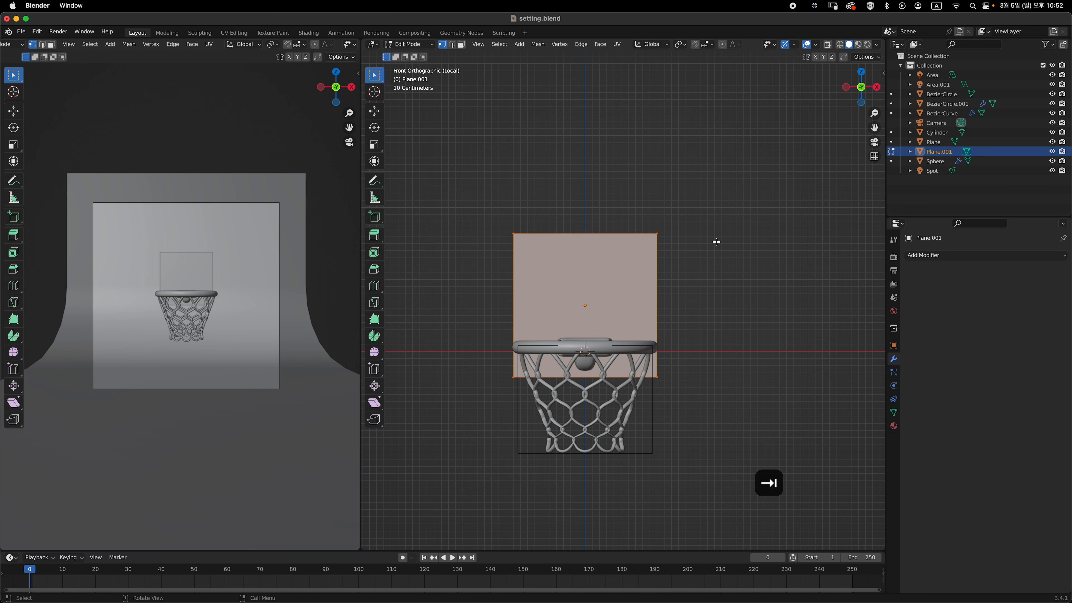
pyautogui.press('s')
pyautogui.press('x')
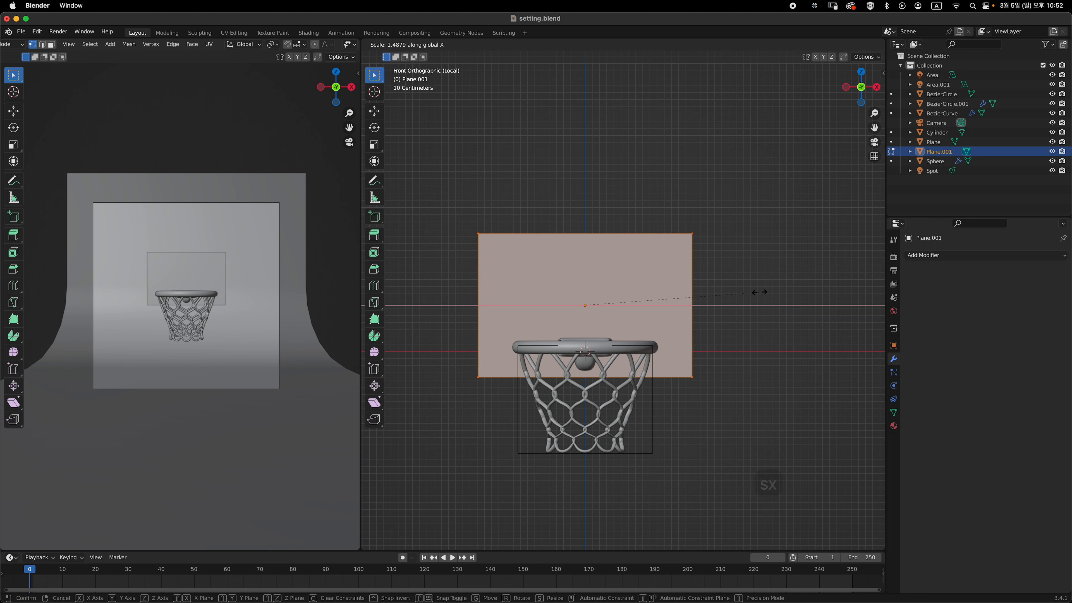
pyautogui.click(755, 294)
pyautogui.press('s')
pyautogui.click(757, 293)
pyautogui.press('Tab')
# Raise the widened backboard plane about 0.19 m along Z
pyautogui.press('g')
pyautogui.press('z')
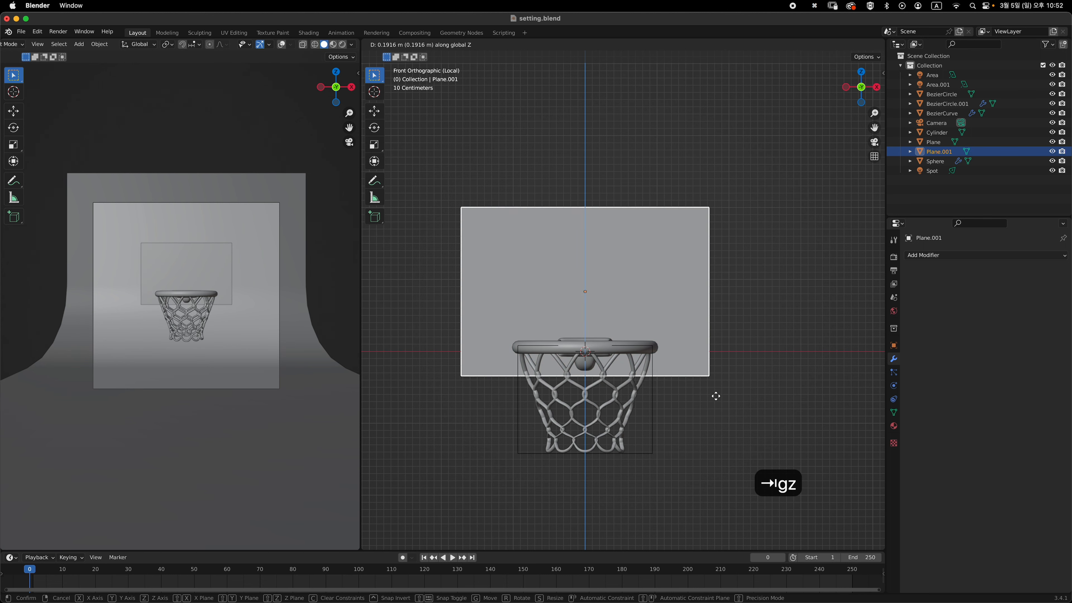
pyautogui.click(715, 395)
# Enlarge the backboard plane uniformly in front view and raise it about another 0.19 m along Z
pyautogui.moveTo(716, 396); pyautogui.dragTo(686, 312, button='middle')
pyautogui.press('`')
pyautogui.press('s')
pyautogui.click(722, 347)
pyautogui.press('g')
pyautogui.press('z')
pyautogui.click(728, 321)
pyautogui.scroll(1, 687, 312)
pyautogui.press('g')
pyautogui.press('z')
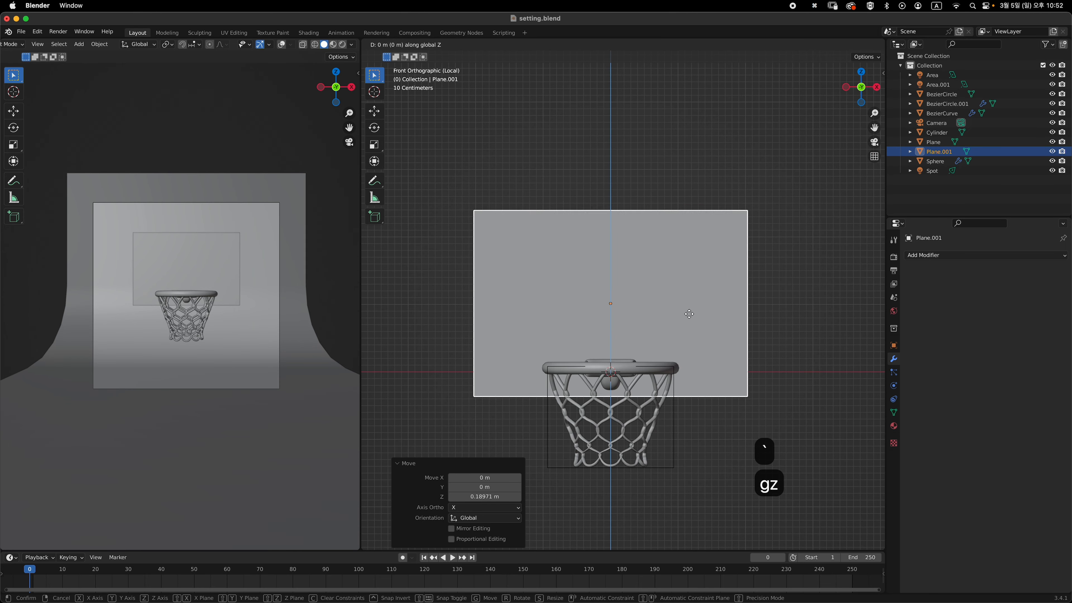
pyautogui.click(689, 314)
# In Edit Mode, subdivide the whole backboard plane with 3 cuts
pyautogui.press('Tab')
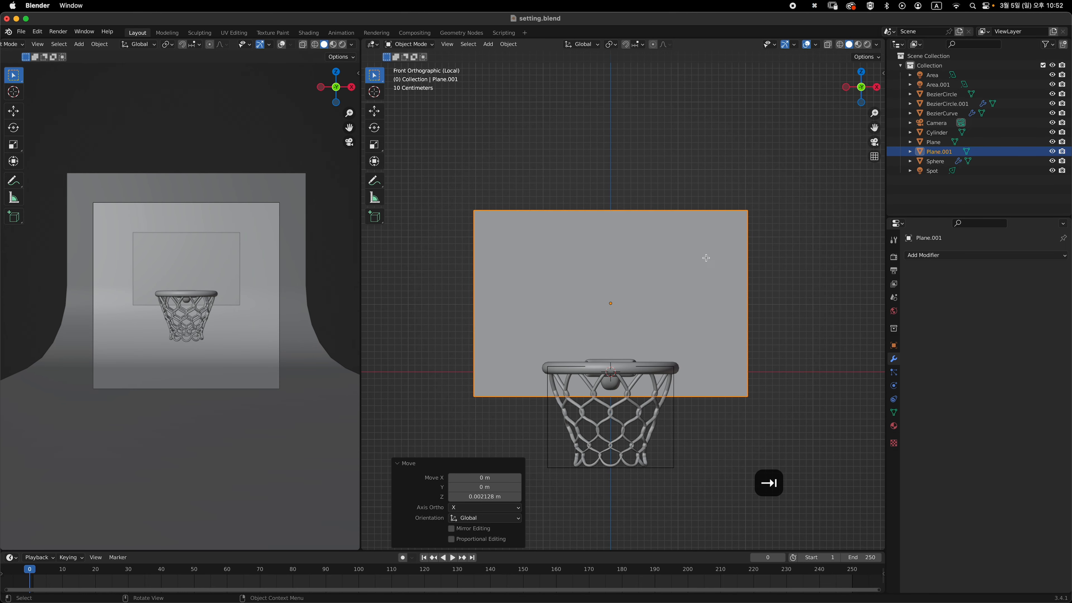
pyautogui.rightClick(688, 252)
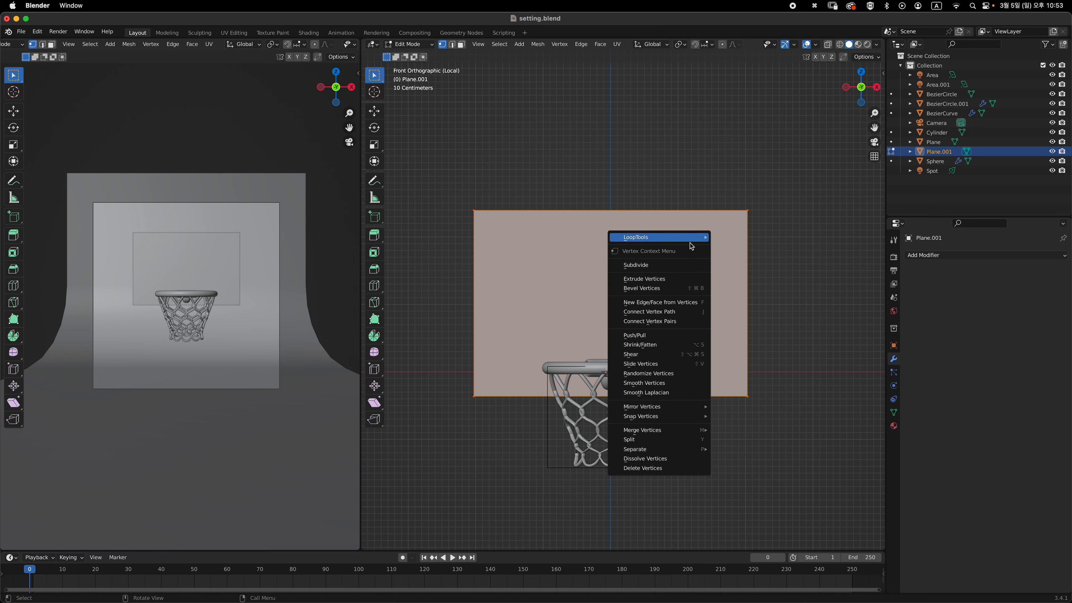
pyautogui.click(683, 266)
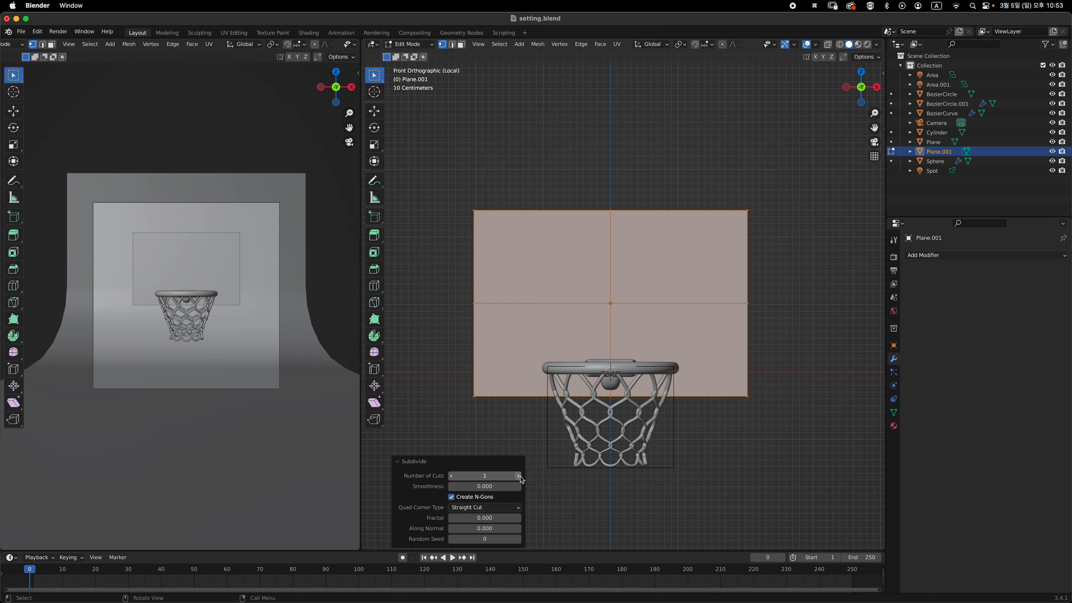
pyautogui.click(518, 477)
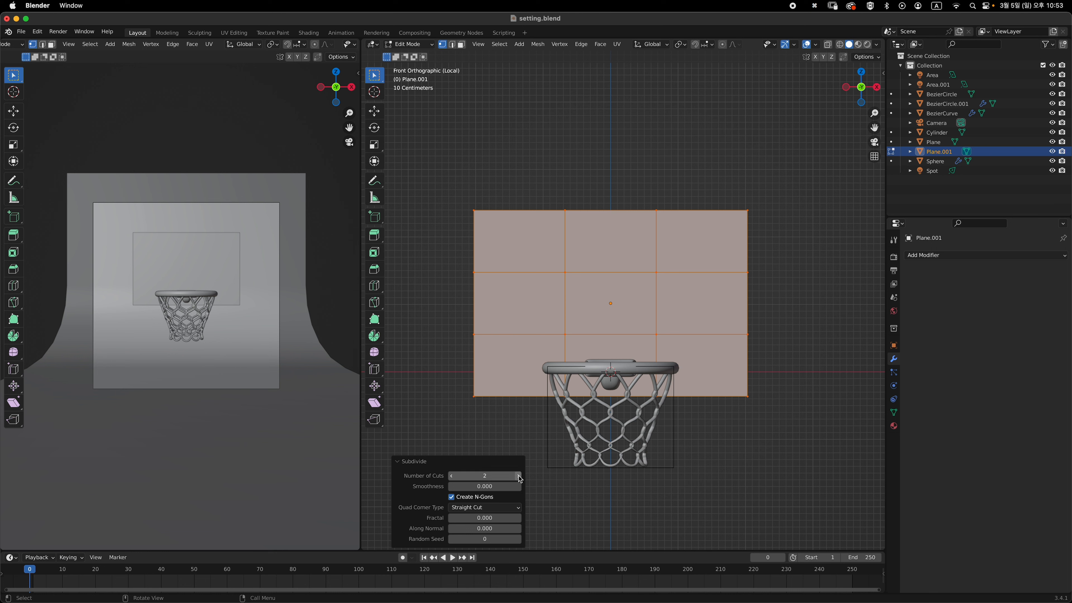
pyautogui.click(518, 477)
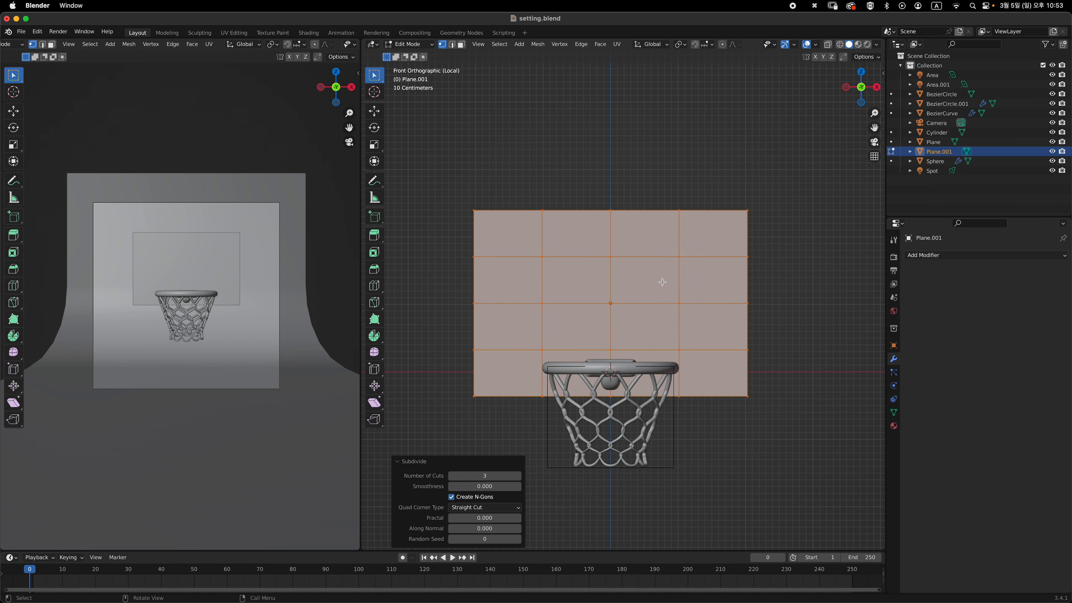
# Select the four central faces of the backboard to judge the target square's proportions against the hoop
pyautogui.keyDown('shift'); pyautogui.moveTo(781, 207); pyautogui.dragTo(776, 188, button='middle'); pyautogui.keyUp('shift')
pyautogui.press('3')
pyautogui.click(638, 305)
pyautogui.click(584, 304)
pyautogui.click(590, 262)
pyautogui.click(647, 259)
pyautogui.click(650, 302)
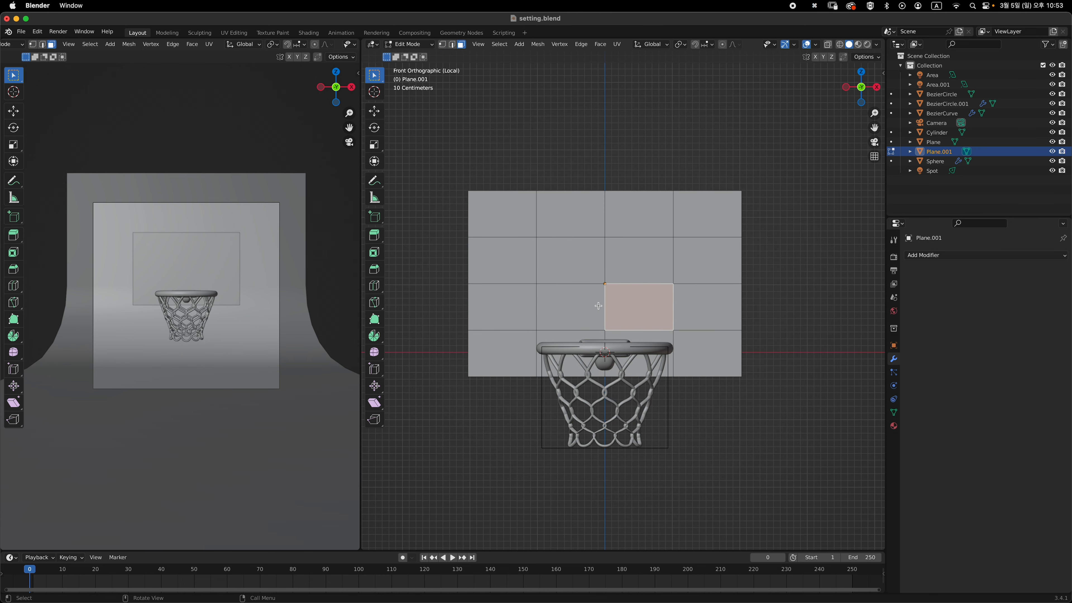
pyautogui.click(599, 307)
pyautogui.keyDown('shift'); pyautogui.click(582, 261); pyautogui.keyUp('shift')
pyautogui.keyDown('shift'); pyautogui.click(638, 261); pyautogui.keyUp('shift')
pyautogui.keyDown('shift'); pyautogui.click(644, 303); pyautogui.keyUp('shift')
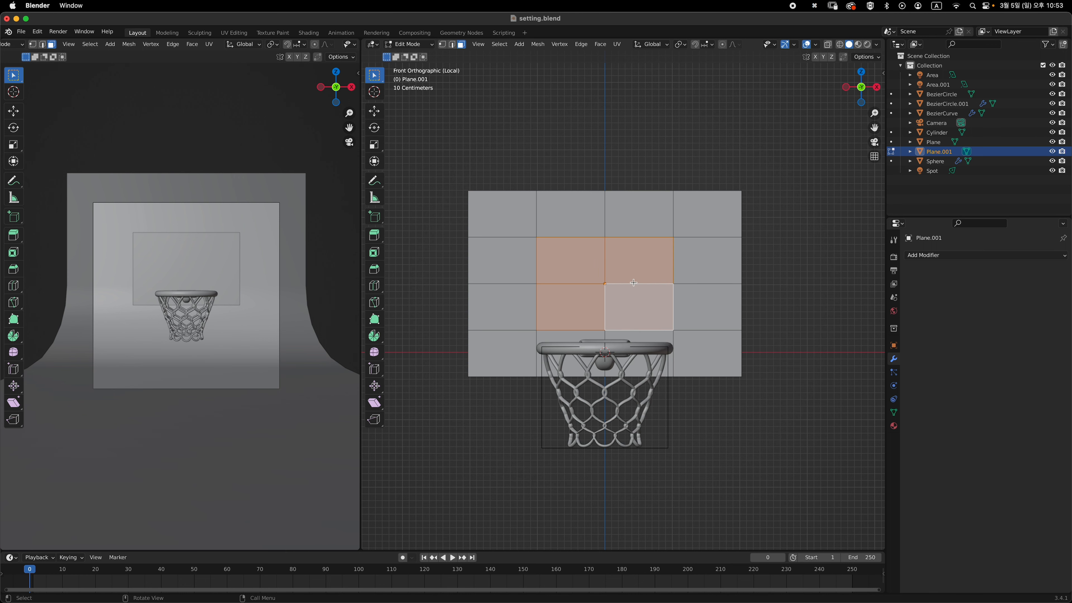
pyautogui.keyDown('shift'); pyautogui.moveTo(702, 285); pyautogui.dragTo(679, 293, button='middle'); pyautogui.keyUp('shift')
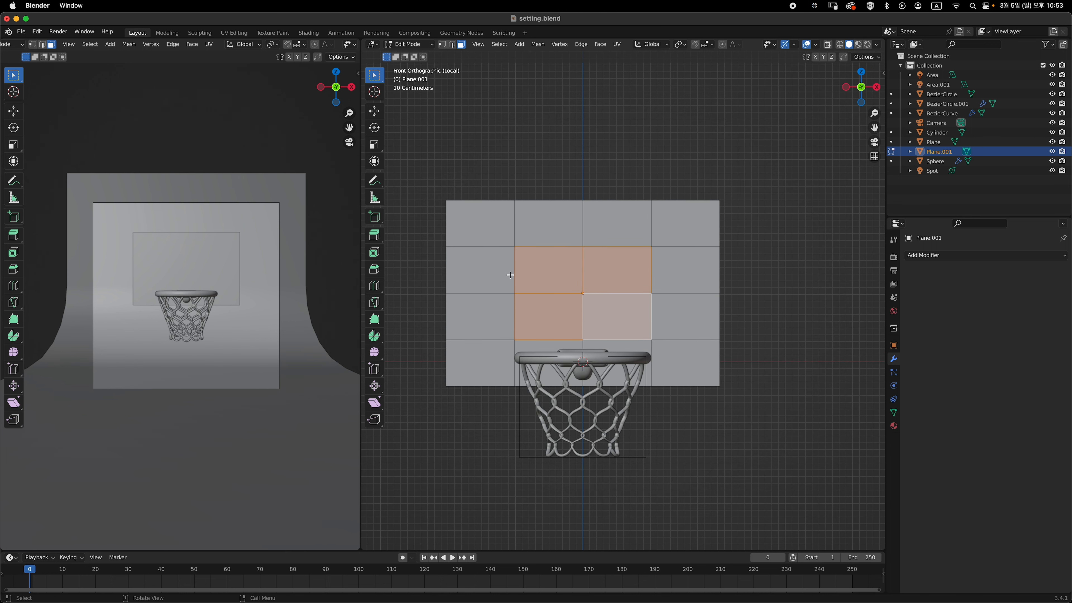
pyautogui.moveTo(690, 315); pyautogui.dragTo(619, 330, button='middle')
pyautogui.keyDown('shift'); pyautogui.moveTo(642, 292); pyautogui.dragTo(625, 290, button='middle'); pyautogui.keyUp('shift')
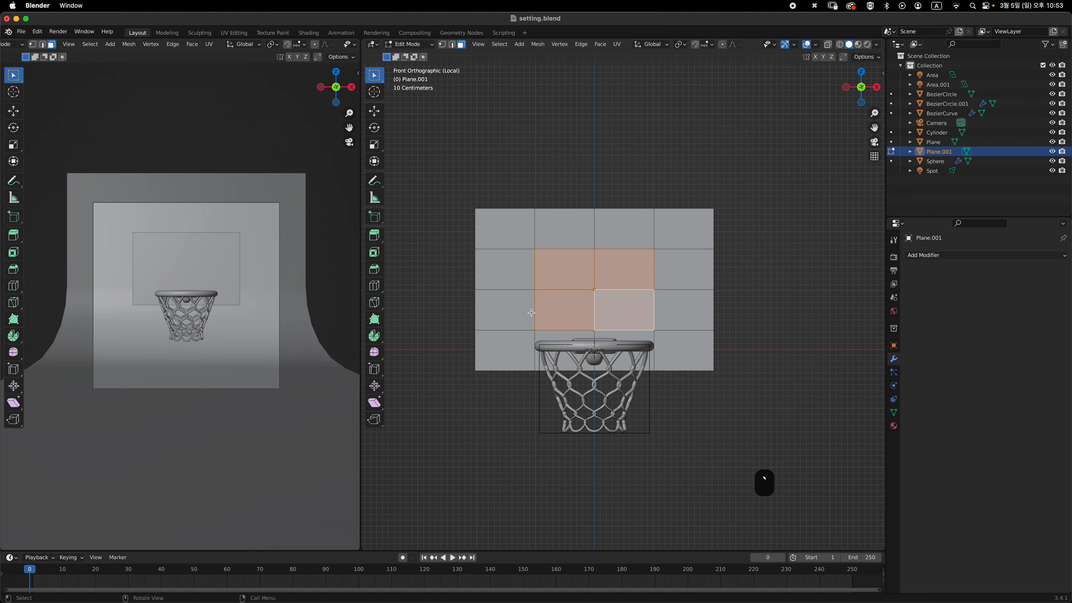
pyautogui.keyDown('shift'); pyautogui.moveTo(524, 229); pyautogui.dragTo(520, 243, button='middle'); pyautogui.keyUp('shift')
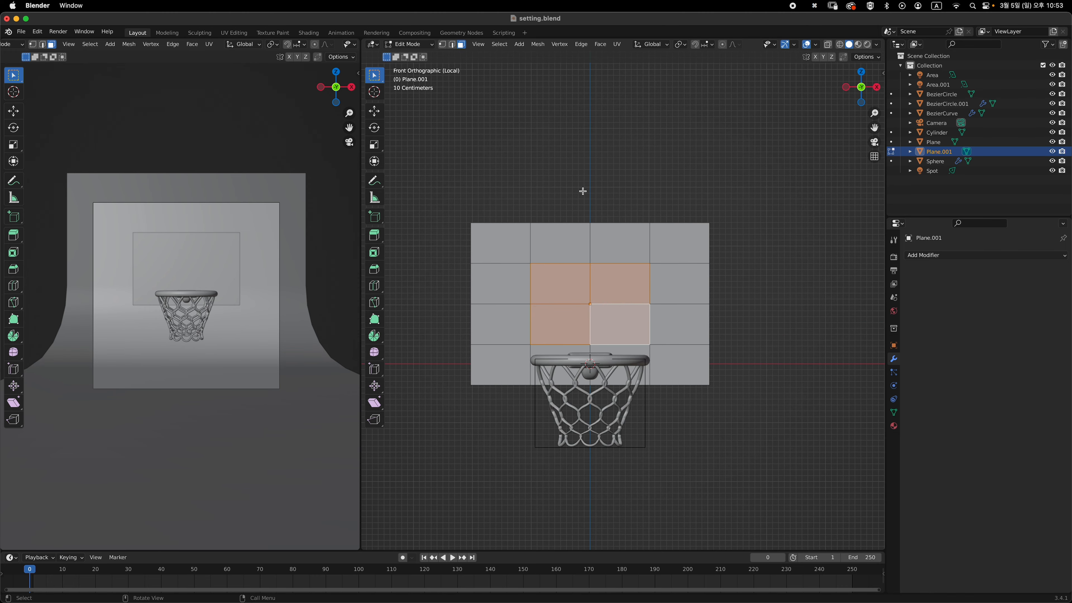
# Select the uppermost interior row of backboard vertices and move it down about 0.12 m along Z
pyautogui.press('1')
pyautogui.moveTo(456, 248); pyautogui.dragTo(745, 289)
pyautogui.scroll(1, 546, 267)
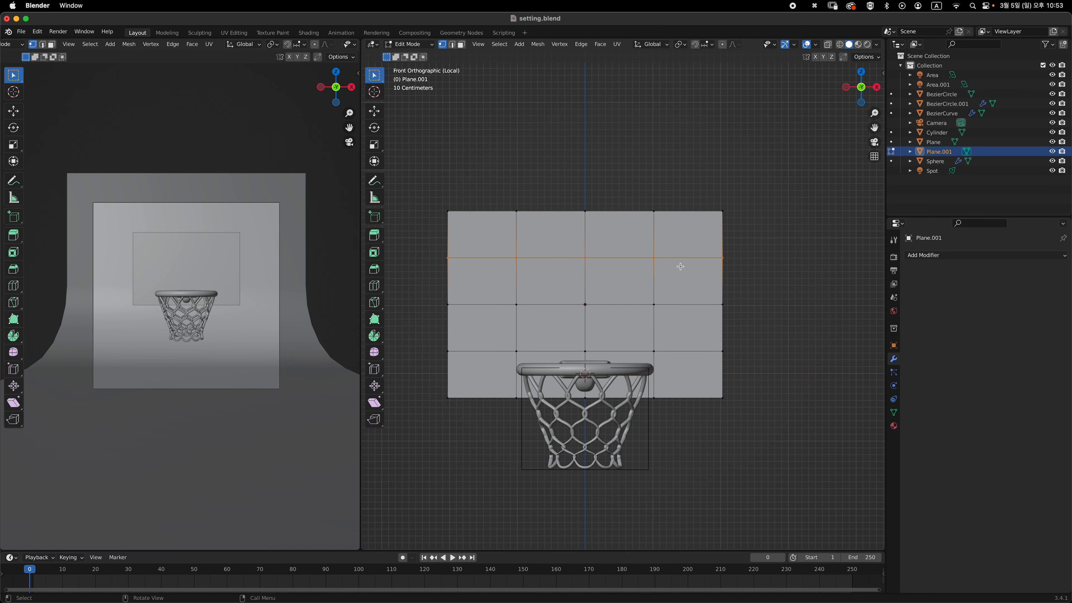
pyautogui.press('g')
pyautogui.press('z')
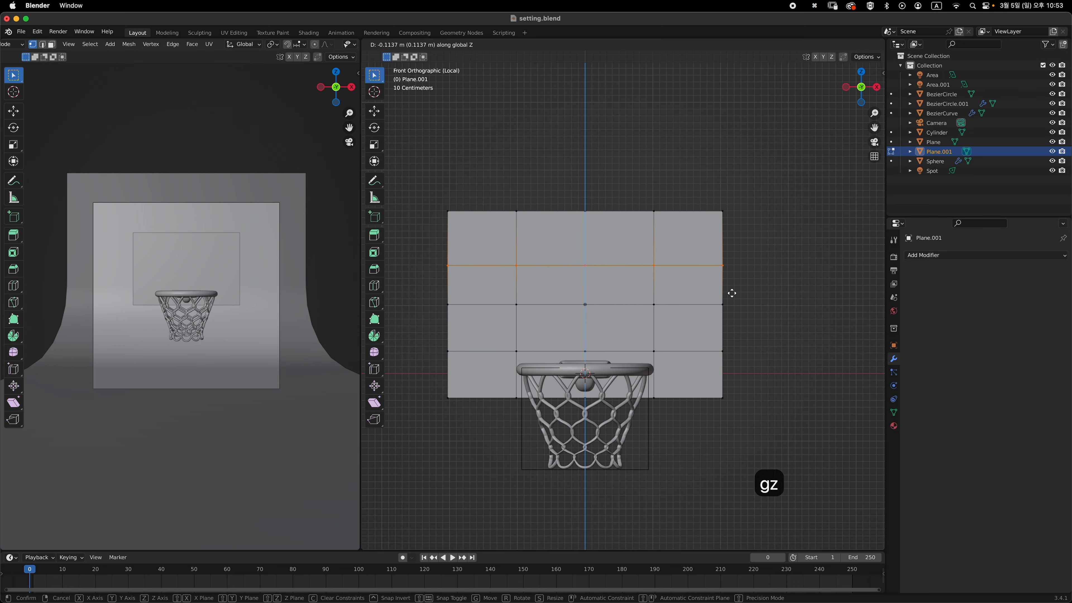
pyautogui.click(719, 303)
# Add the middle vertex row to the selection, move both rows down about 0.148 m along Z, and deselect them
pyautogui.keyDown('alt'); pyautogui.keyDown('shift'); pyautogui.click(743, 318); pyautogui.keyUp('shift'); pyautogui.keyUp('alt')
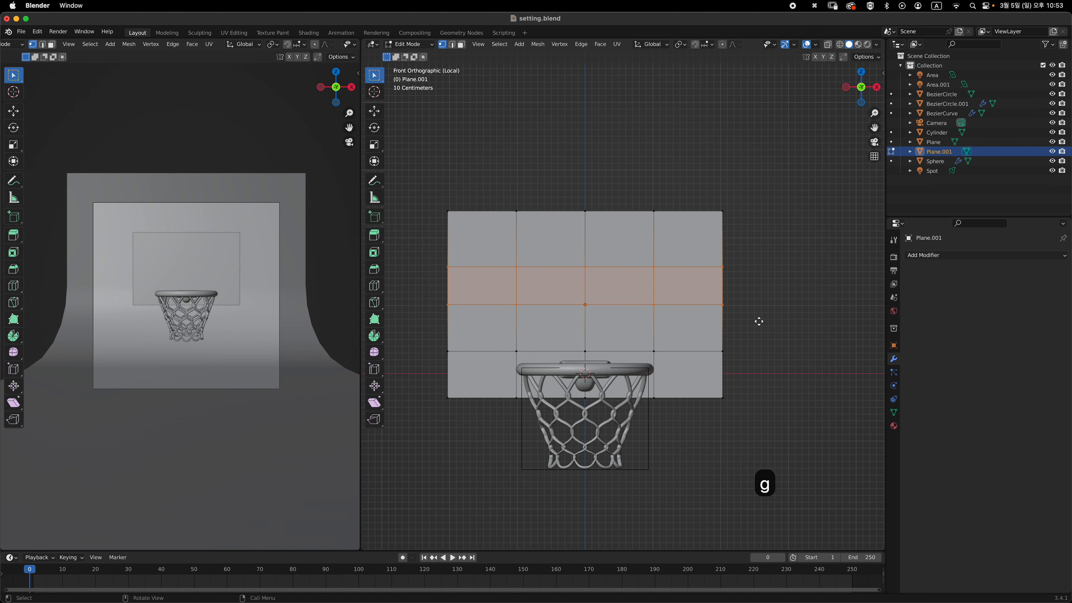
pyautogui.press('g')
pyautogui.press('z')
pyautogui.click(754, 372)
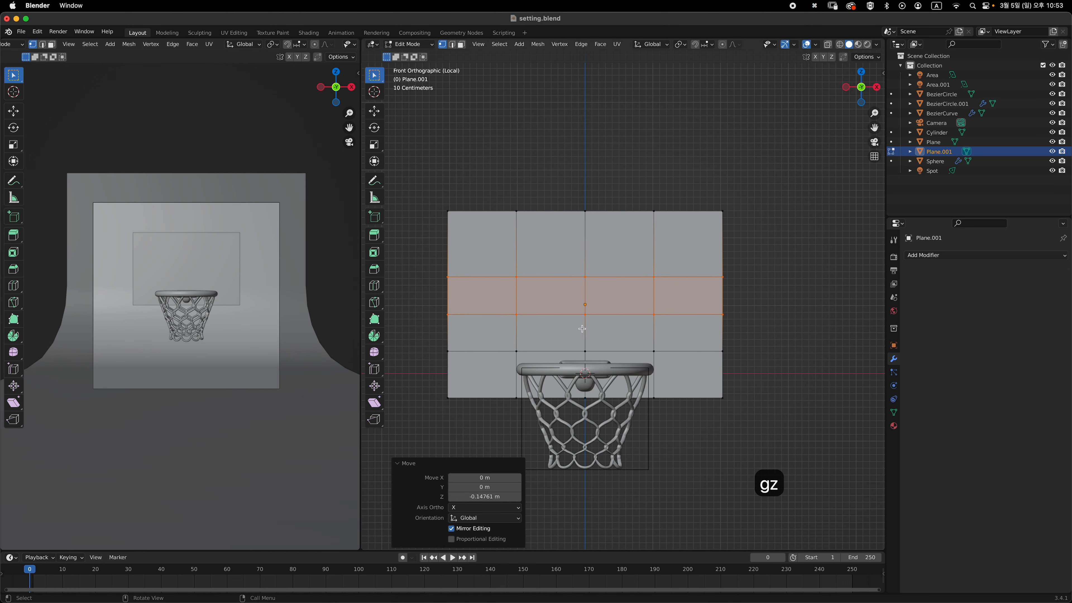
pyautogui.click(771, 305)
# Round the backboard's two upper corners with a vertex bevel about 0.677 m wide in 4 segments
pyautogui.moveTo(771, 304); pyautogui.dragTo(644, 322, button='middle')
pyautogui.press('`')
pyautogui.click(581, 247)
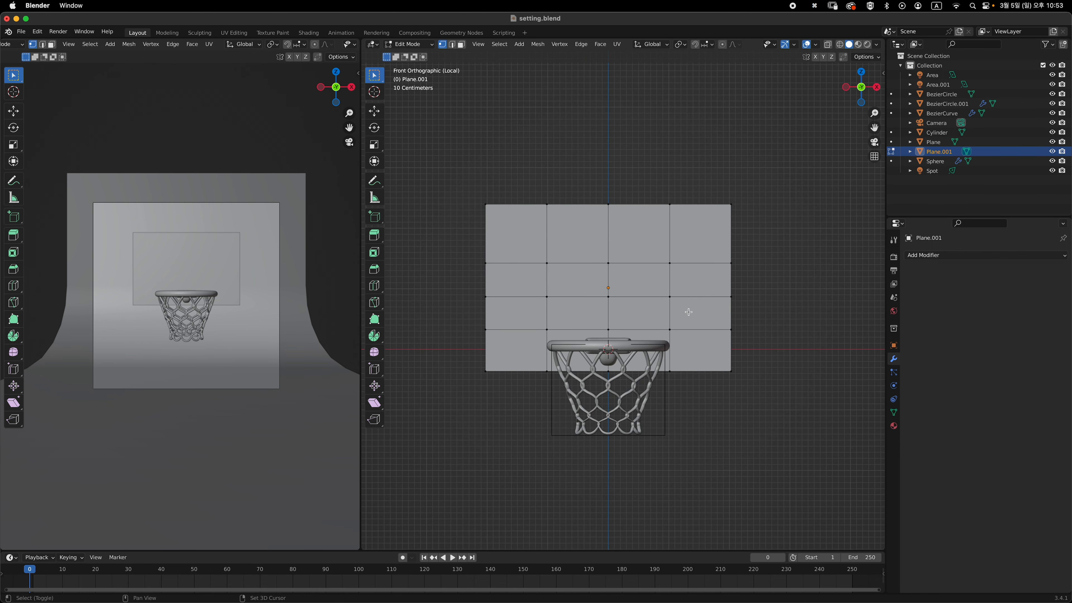
pyautogui.scroll(-1, 678, 298)
pyautogui.keyDown('shift'); pyautogui.moveTo(666, 282); pyautogui.dragTo(649, 310, button='middle'); pyautogui.keyUp('shift')
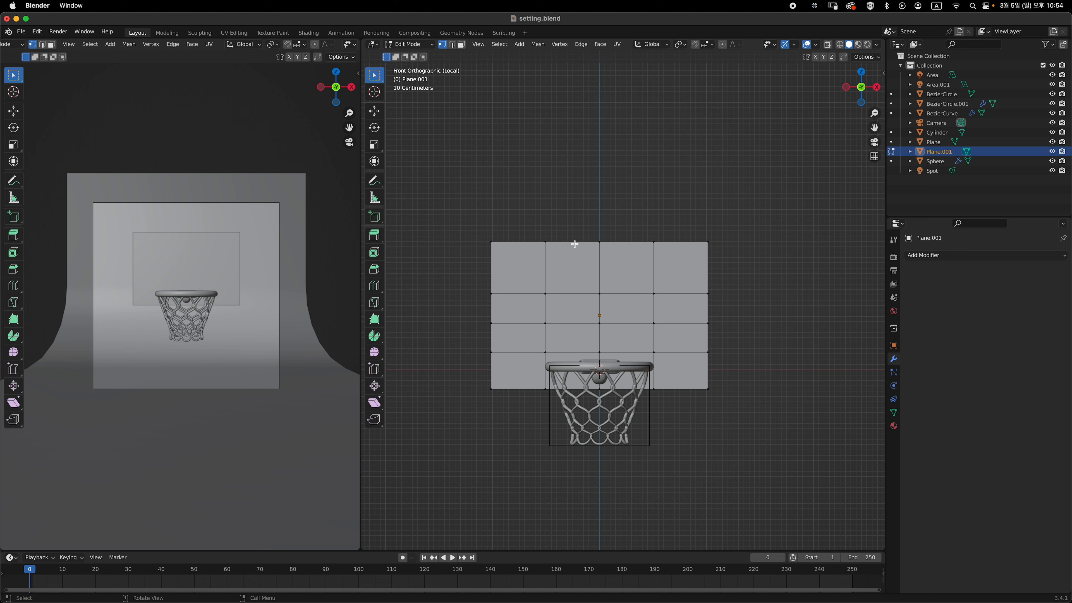
pyautogui.moveTo(475, 222); pyautogui.dragTo(520, 249)
pyautogui.keyDown('shift'); pyautogui.moveTo(754, 213); pyautogui.dragTo(687, 263); pyautogui.keyUp('shift')
pyautogui.moveTo(626, 297); pyautogui.dragTo(642, 264, button='middle')
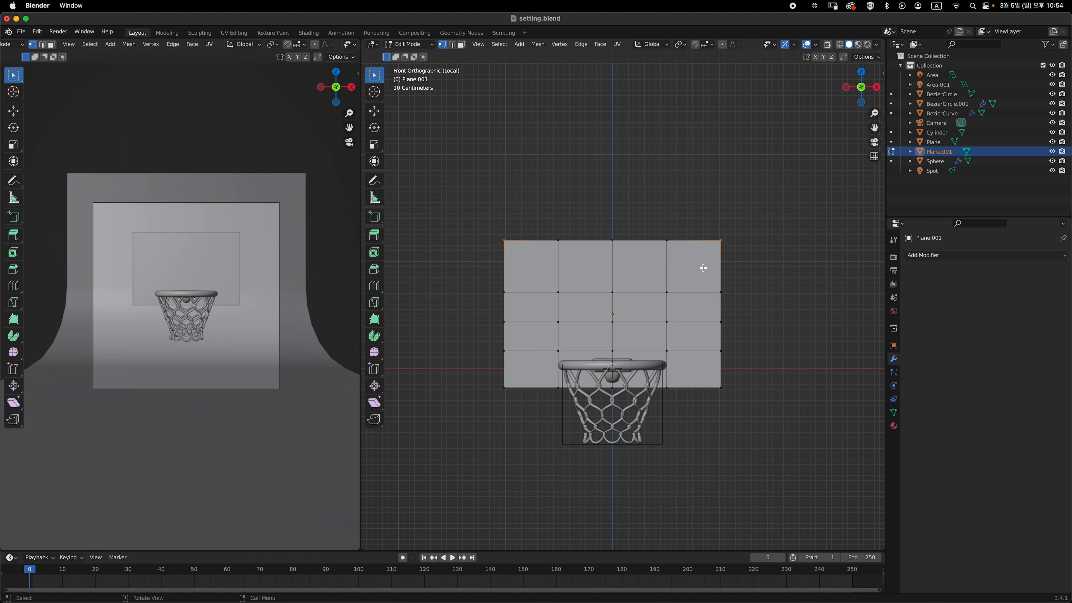
pyautogui.press('ctrl')
pyautogui.press('shift+super+b')
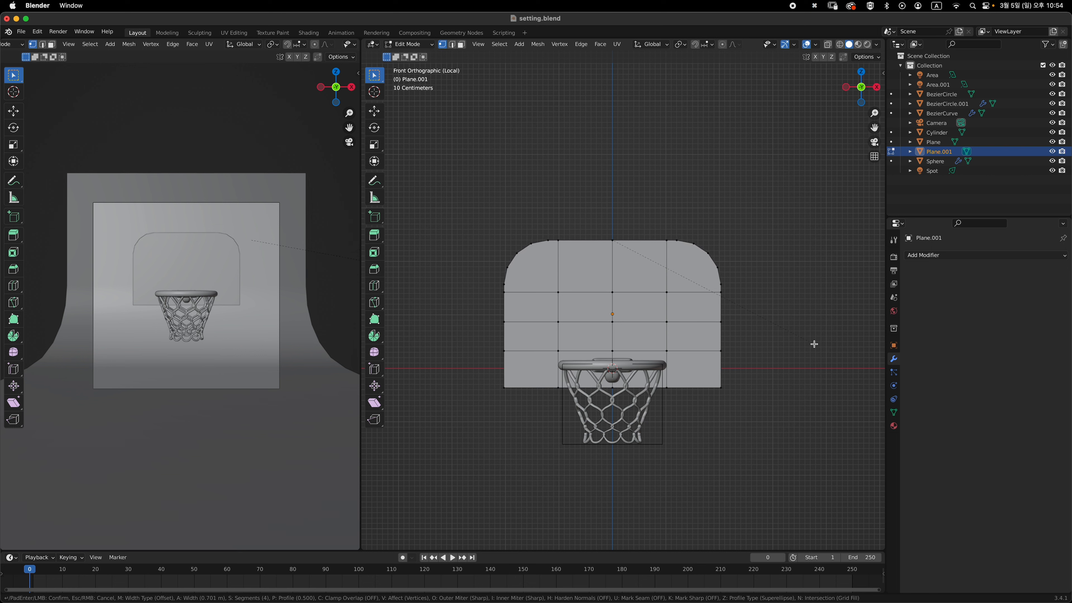
pyautogui.click(809, 339)
# Round the backboard's two lower corners with a vertex bevel about 0.144 m wide in 4 segments
pyautogui.scroll(-5, 766, 351)
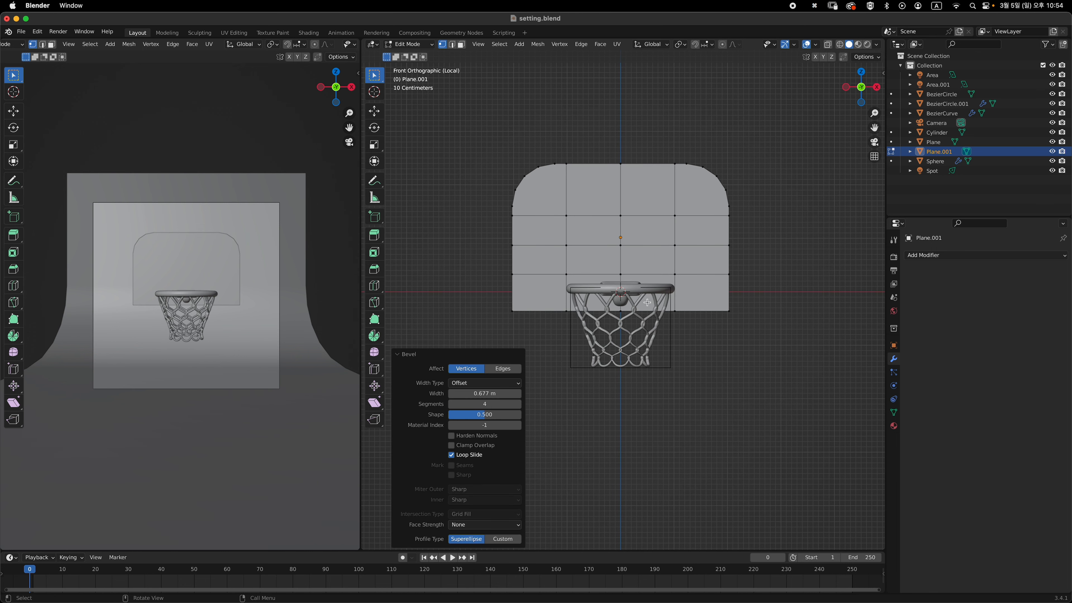
pyautogui.moveTo(499, 299); pyautogui.dragTo(525, 326)
pyautogui.keyDown('shift'); pyautogui.moveTo(759, 295); pyautogui.dragTo(708, 340); pyautogui.keyUp('shift')
pyautogui.scroll(1, 765, 278)
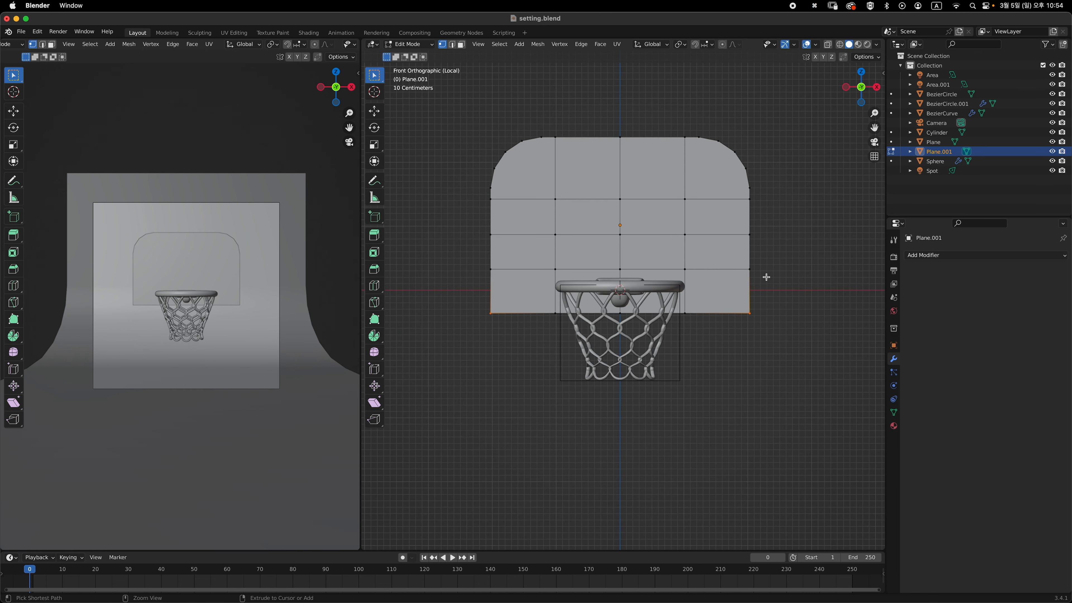
pyautogui.keyDown('shift'); pyautogui.moveTo(748, 309); pyautogui.dragTo(699, 332, button='middle'); pyautogui.keyUp('shift')
pyautogui.press('shift+super+b')
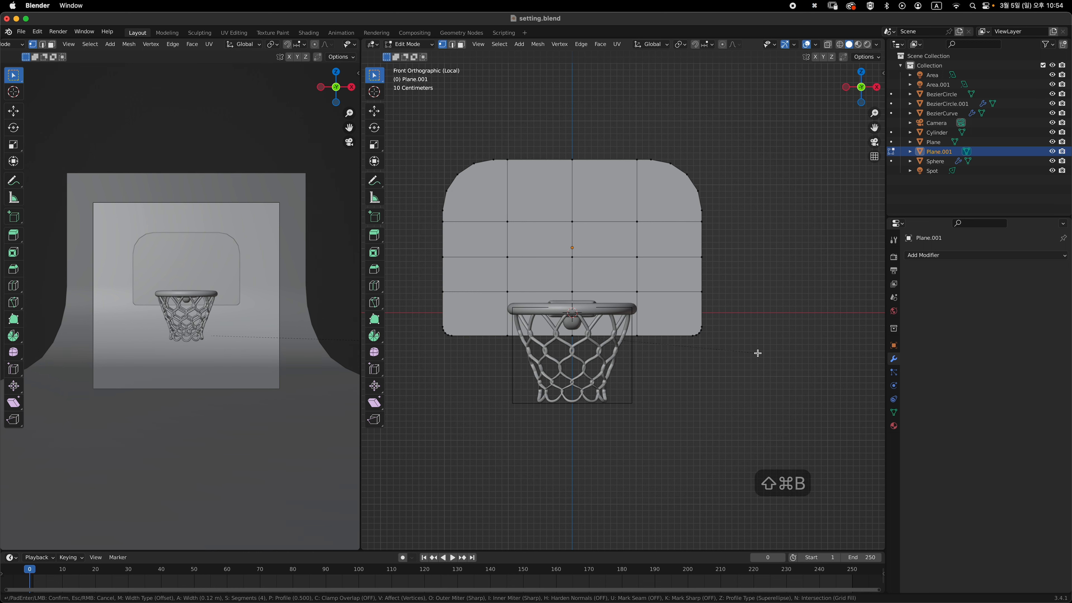
pyautogui.click(768, 356)
# Select the four central backboard faces above the rim and inset them together by about 0.087 m
pyautogui.moveTo(766, 355); pyautogui.dragTo(776, 311, button='middle')
pyautogui.press('`')
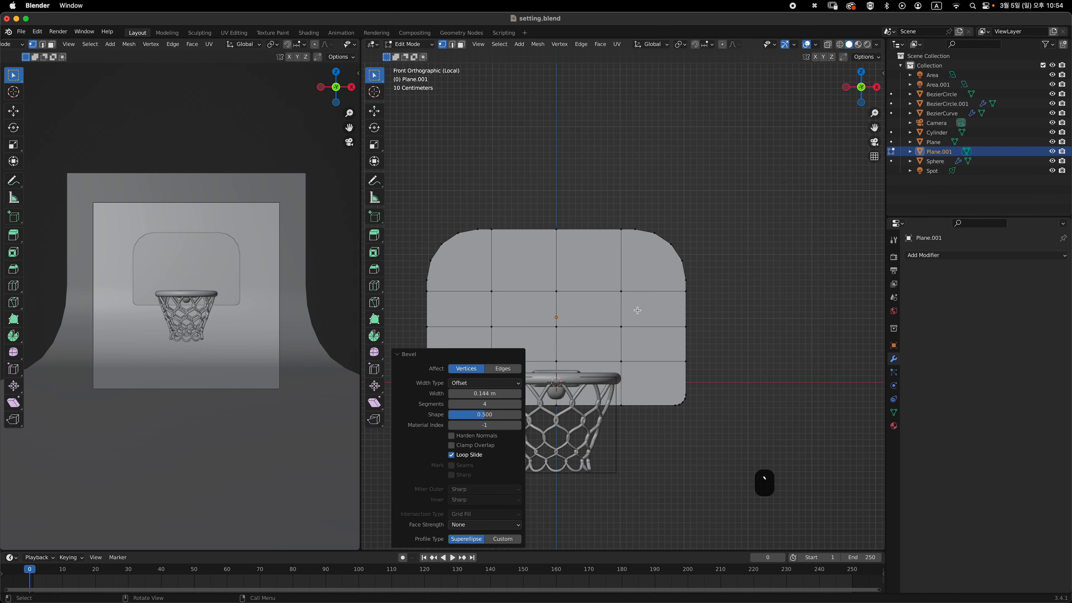
pyautogui.keyDown('shift'); pyautogui.moveTo(564, 326); pyautogui.dragTo(623, 279, button='middle'); pyautogui.keyUp('shift')
pyautogui.scroll(1, 623, 279)
pyautogui.press('3')
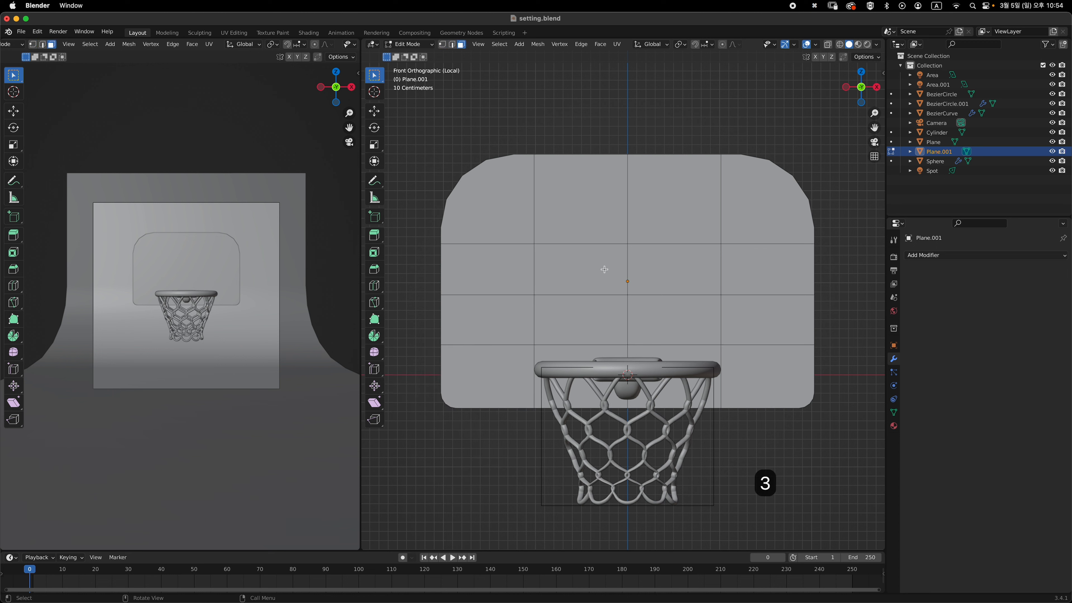
pyautogui.click(600, 269)
pyautogui.keyDown('shift'); pyautogui.click(652, 290); pyautogui.keyUp('shift')
pyautogui.keyDown('shift'); pyautogui.click(648, 315); pyautogui.keyUp('shift')
pyautogui.keyDown('shift'); pyautogui.click(599, 320); pyautogui.keyUp('shift')
pyautogui.keyDown('shift'); pyautogui.moveTo(759, 265); pyautogui.dragTo(713, 300, button='middle'); pyautogui.keyUp('shift')
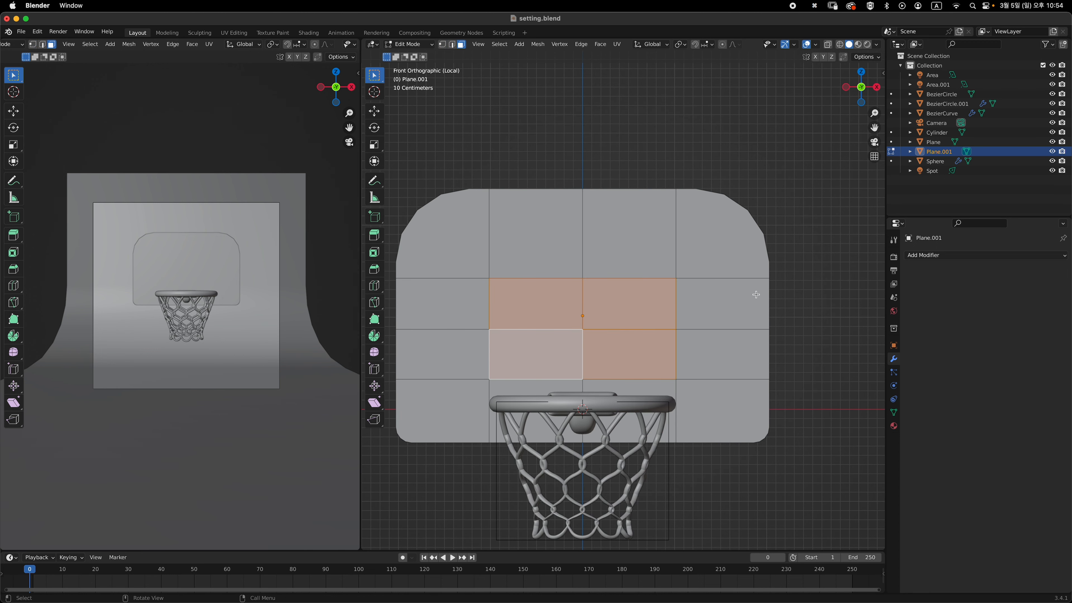
pyautogui.press('i')
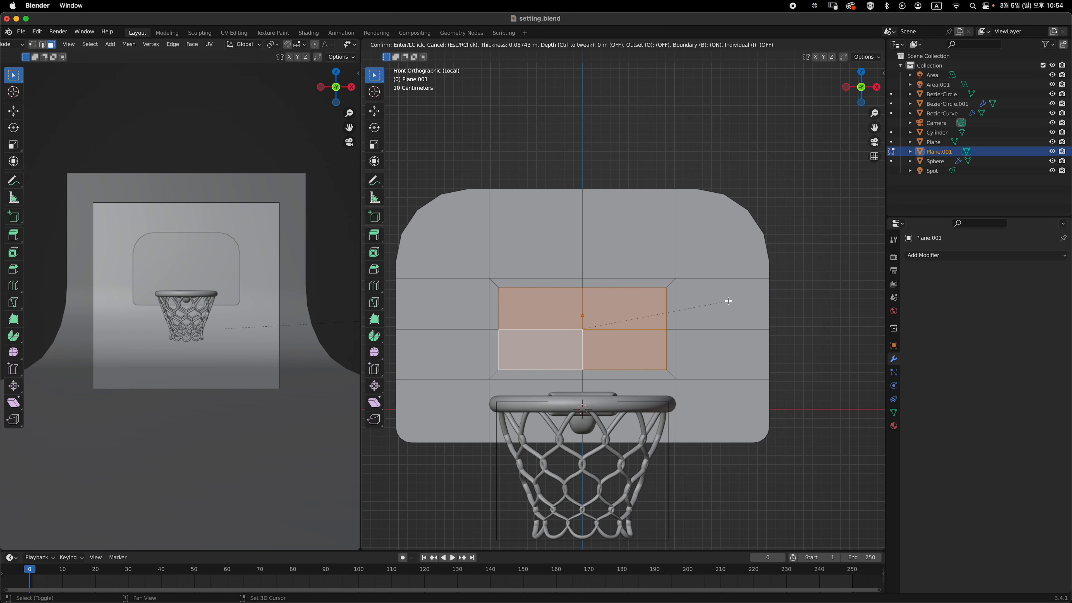
pyautogui.click(717, 310)
pyautogui.scroll(-2, 713, 314)
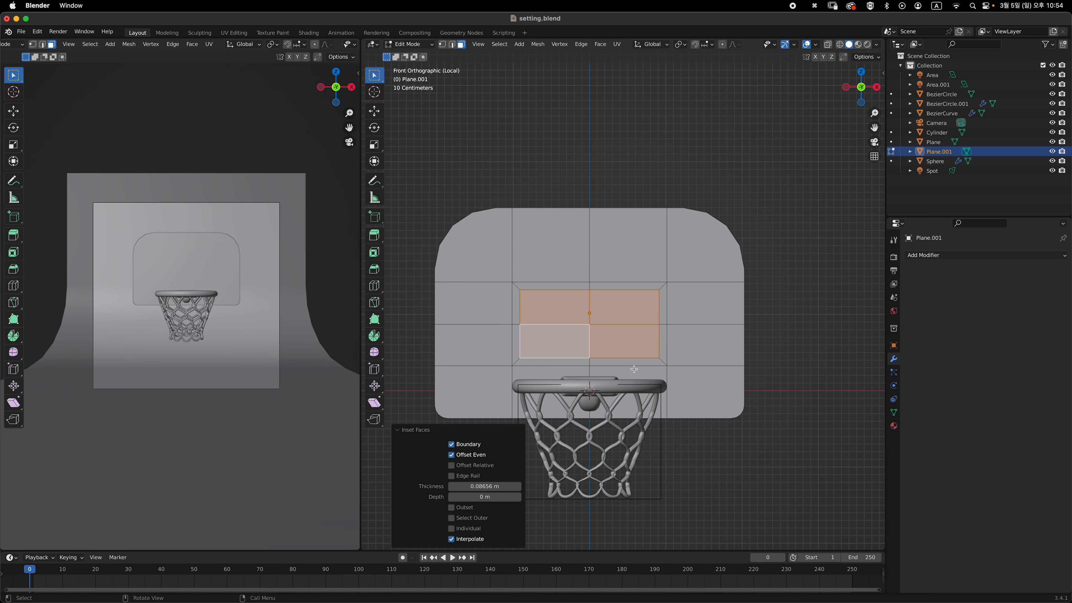
pyautogui.keyDown('shift'); pyautogui.moveTo(659, 334); pyautogui.dragTo(652, 308, button='middle'); pyautogui.keyUp('shift')
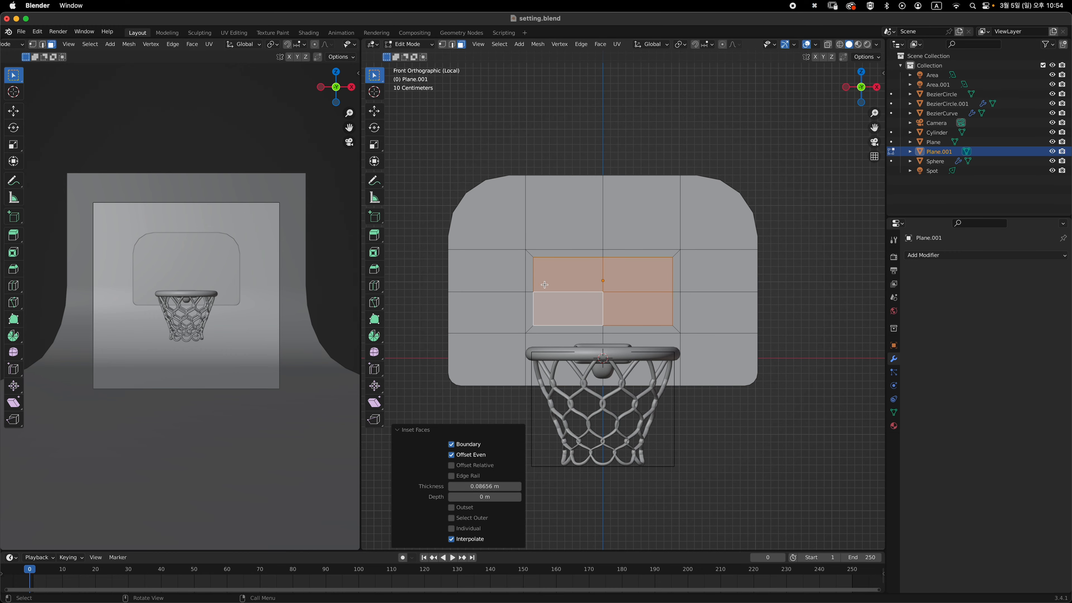
# Select the narrow face loop forming the inset border around the target rectangle
pyautogui.press('3')
pyautogui.keyDown('alt'); pyautogui.click(531, 255); pyautogui.keyUp('alt')
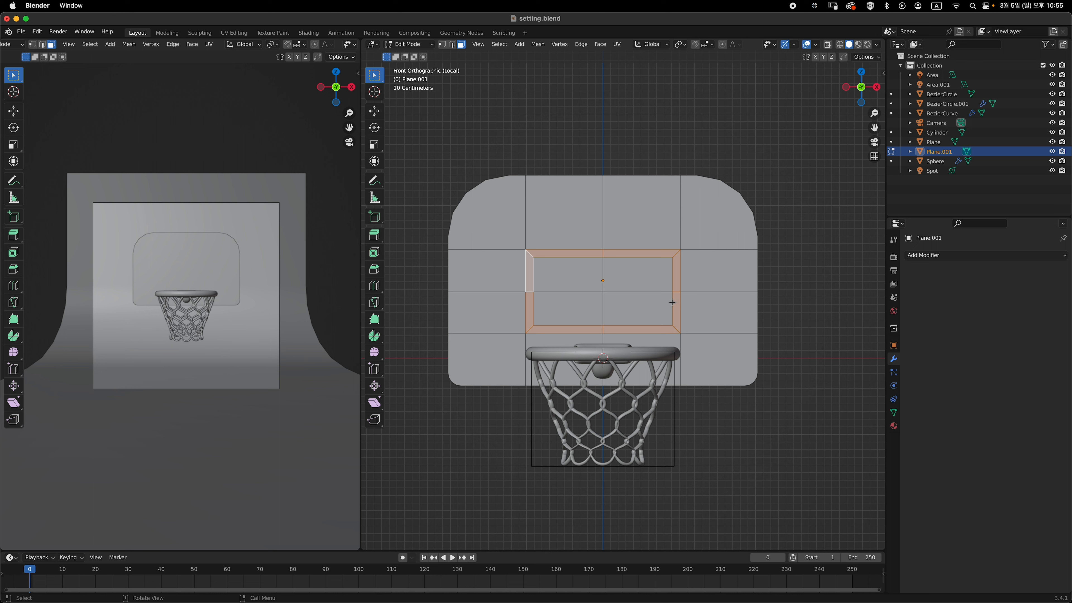
pyautogui.keyDown('shift'); pyautogui.moveTo(627, 272); pyautogui.dragTo(622, 304, button='middle'); pyautogui.keyUp('shift')
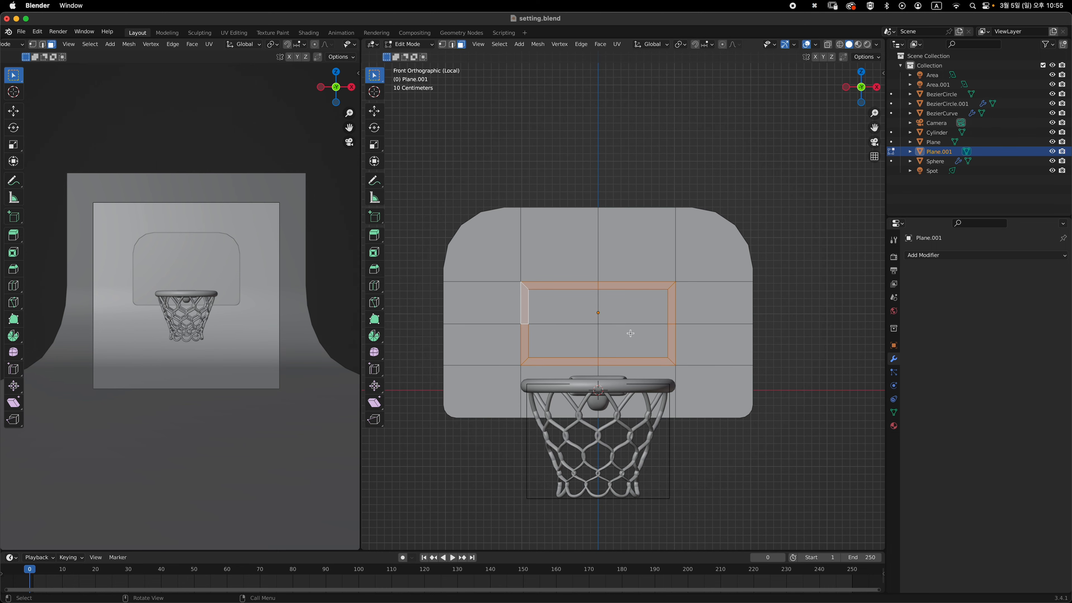
# Select the vertex rows along the lower border of the inset target rectangle and move them slightly down along Z
pyautogui.press('1')
pyautogui.hotkey('alt', 'z')
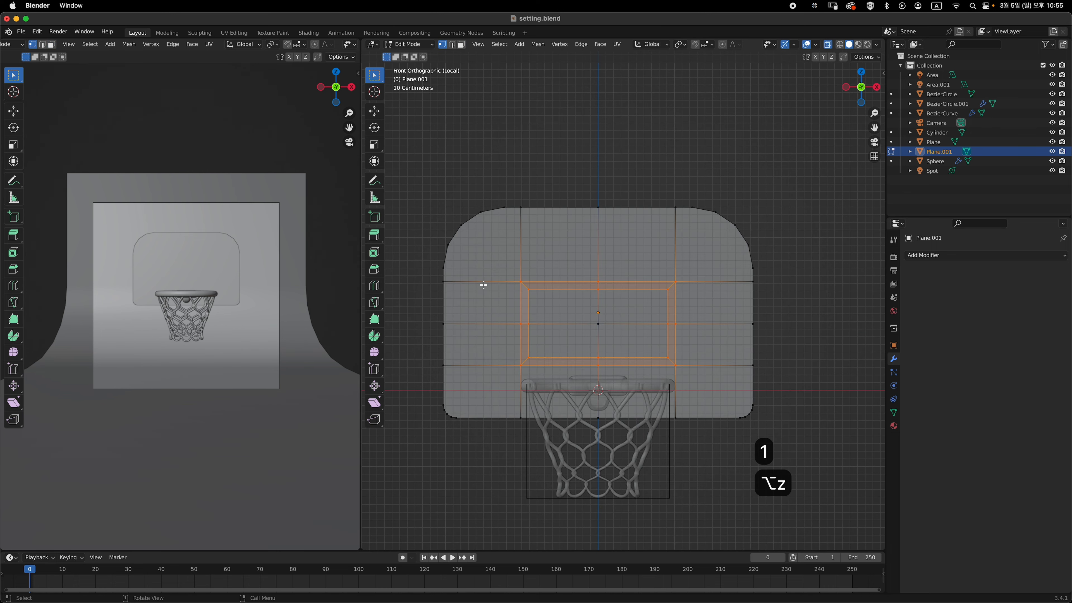
pyautogui.moveTo(427, 274); pyautogui.dragTo(391, 296)
pyautogui.hotkey('alt', 'z')
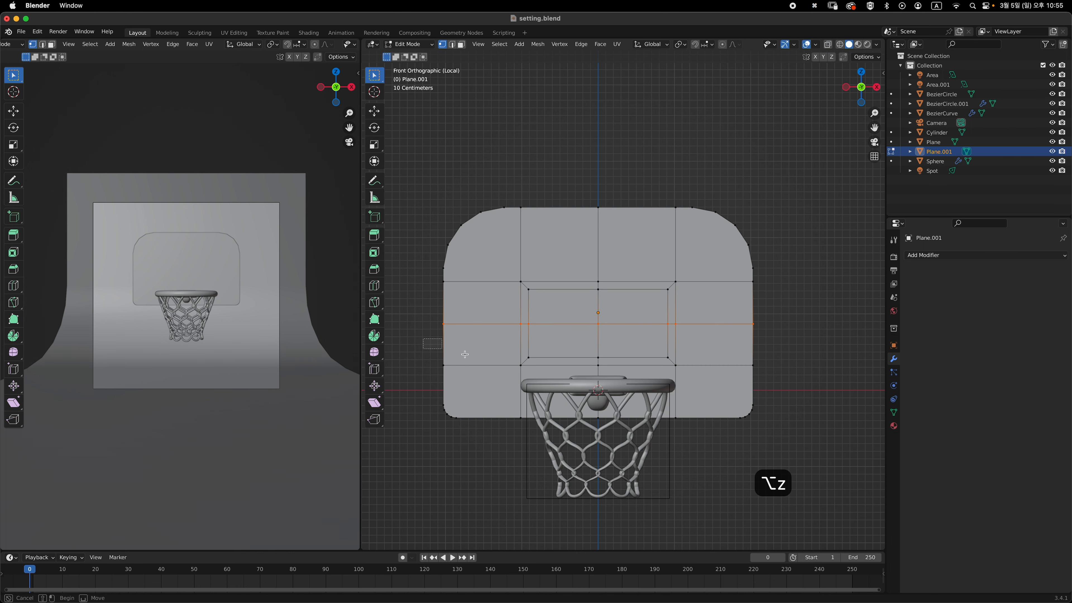
pyautogui.moveTo(423, 339); pyautogui.dragTo(773, 377)
pyautogui.press('g')
pyautogui.press('z')
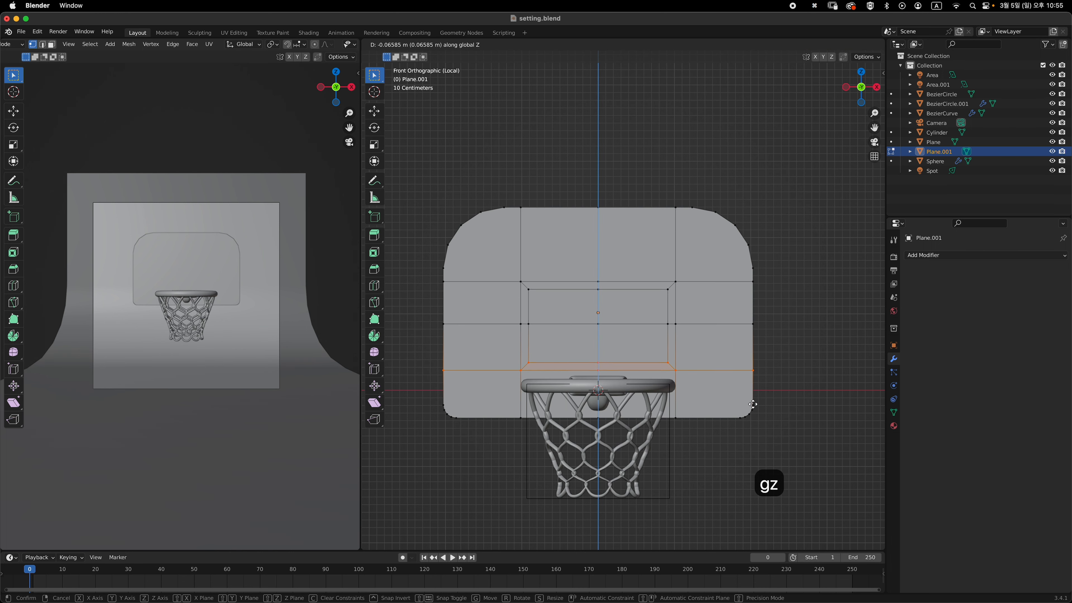
pyautogui.click(751, 417)
# Select the whole backboard mesh and extrude it backward, away from the rim, to give the board thickness
pyautogui.moveTo(752, 416); pyautogui.dragTo(682, 302, button='middle')
pyautogui.press('Tab')
pyautogui.press('Tab')
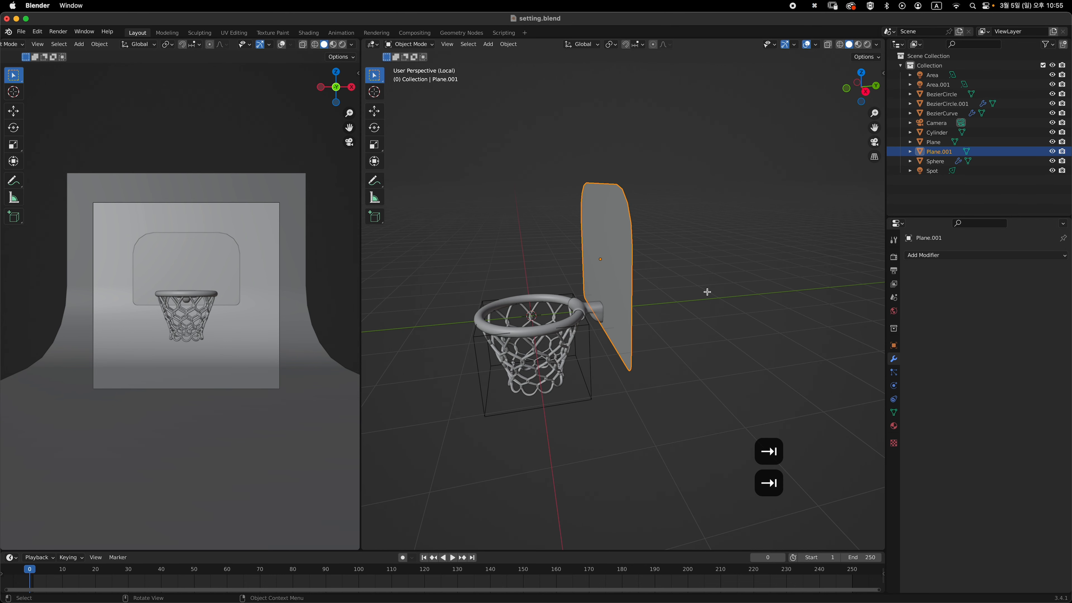
pyautogui.press('a')
pyautogui.press('`')
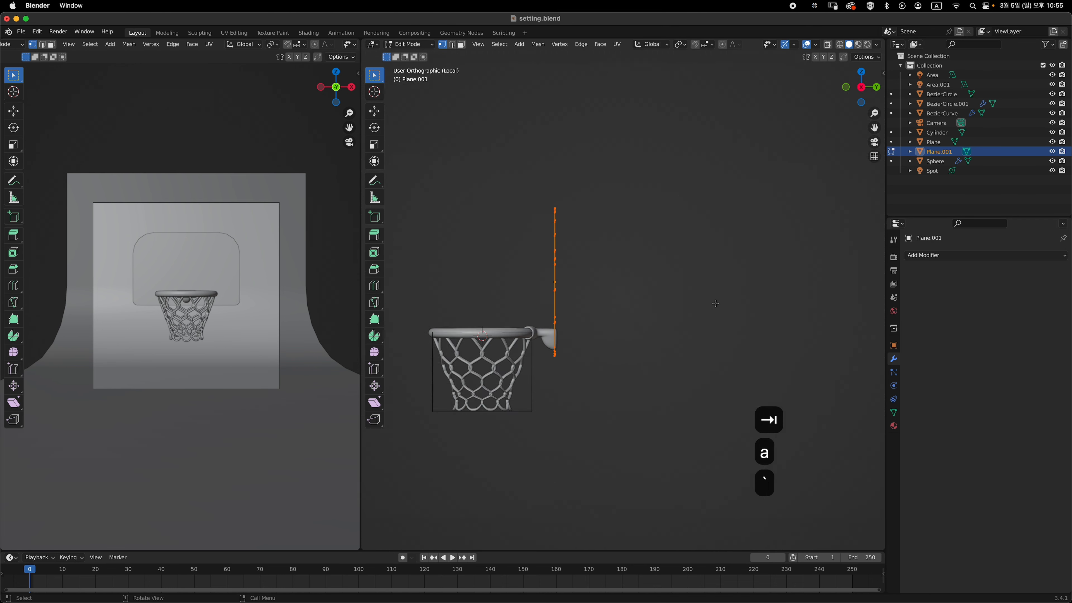
pyautogui.press('e')
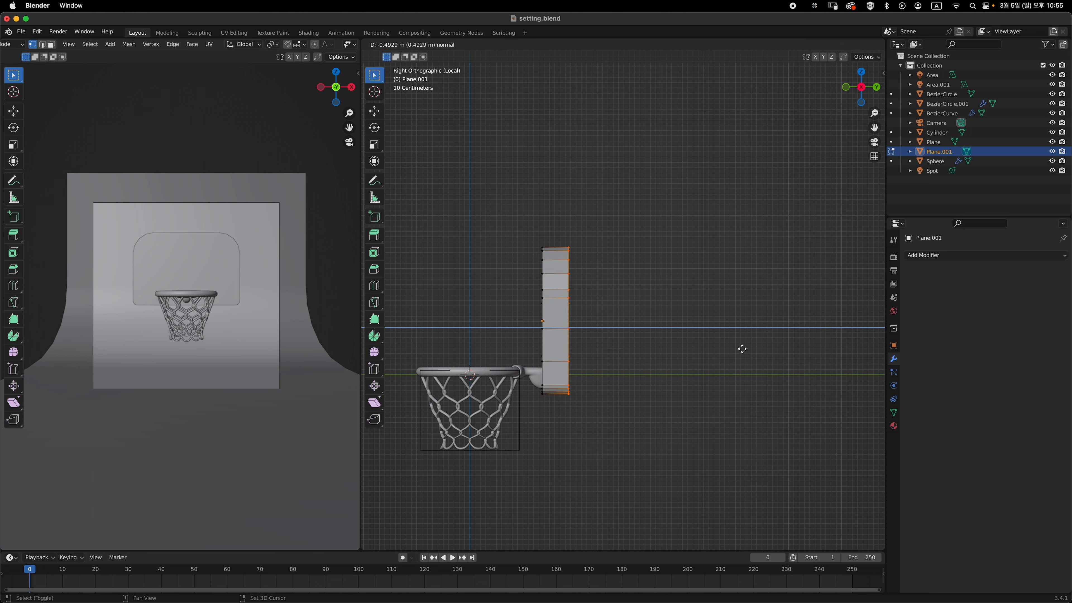
pyautogui.click(723, 353)
pyautogui.press('`')
pyautogui.click(579, 286)
pyautogui.press('Tab')
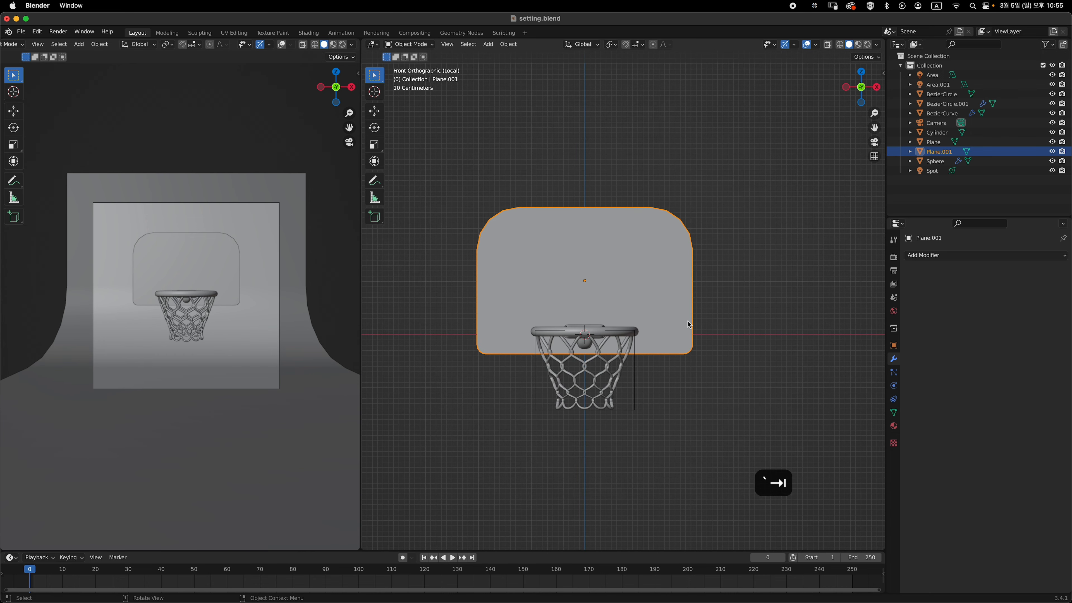
# Add a level 2 Subdivision modifier to the backboard and open its mesh for editing
pyautogui.moveTo(711, 323); pyautogui.dragTo(674, 297, button='middle')
pyautogui.scroll(2, 674, 296)
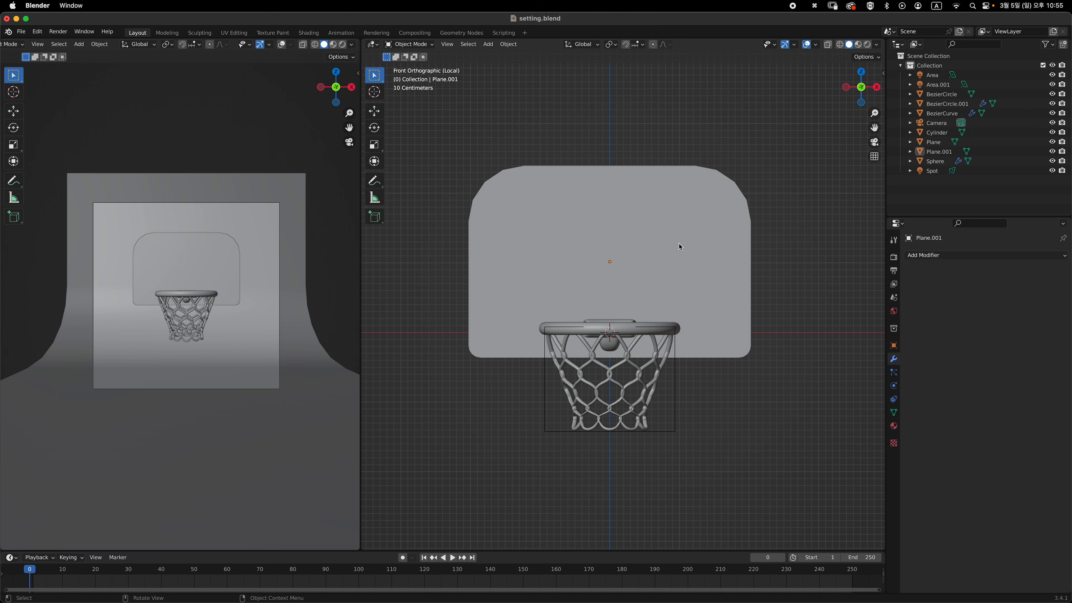
pyautogui.click(678, 243)
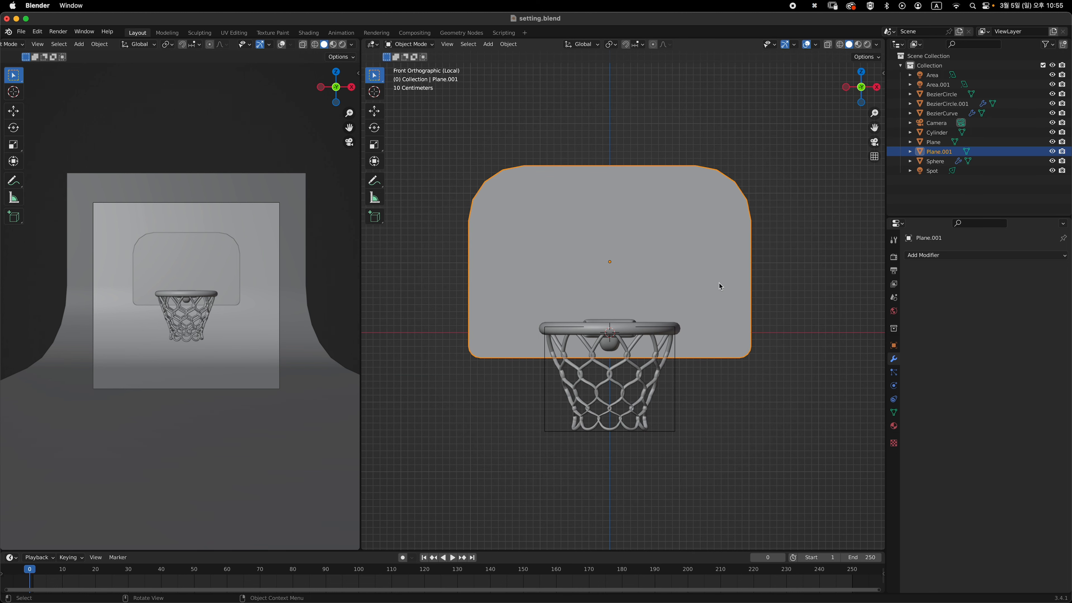
pyautogui.press('super+2')
pyautogui.keyDown('shift'); pyautogui.moveTo(748, 264); pyautogui.dragTo(587, 312, button='middle'); pyautogui.keyUp('shift')
pyautogui.press('Tab')
pyautogui.moveTo(733, 290); pyautogui.dragTo(644, 291, button='middle')
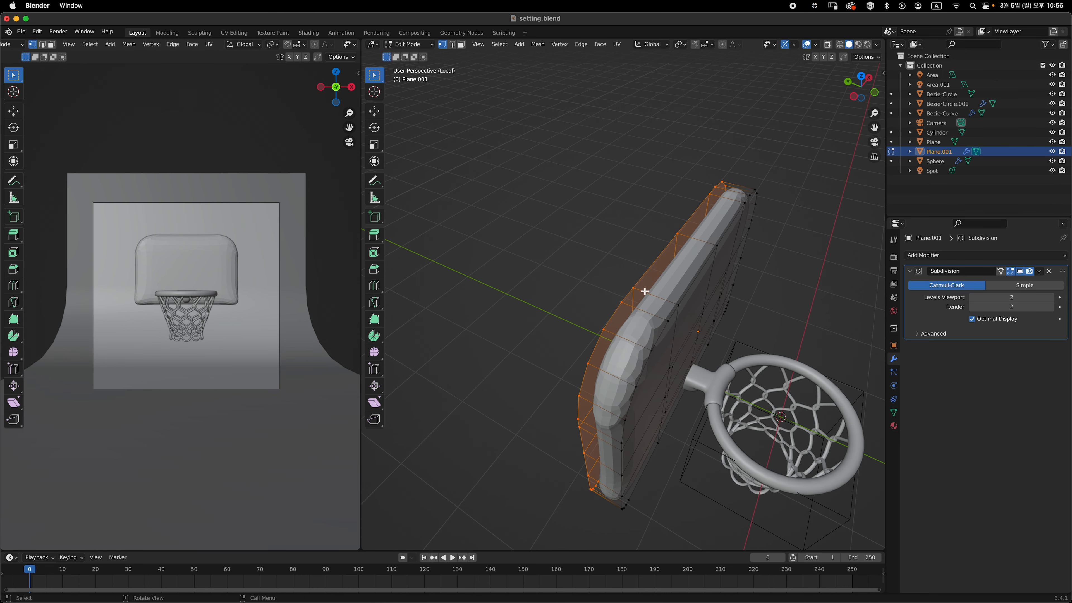
pyautogui.hotkey('ctrl', 'r')
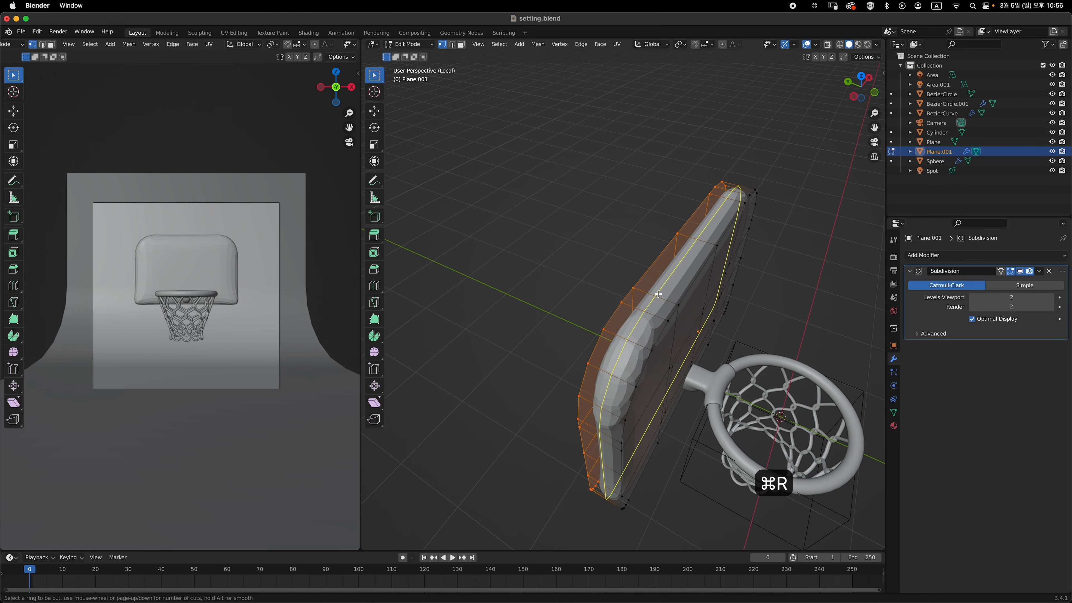
pyautogui.click(658, 295)
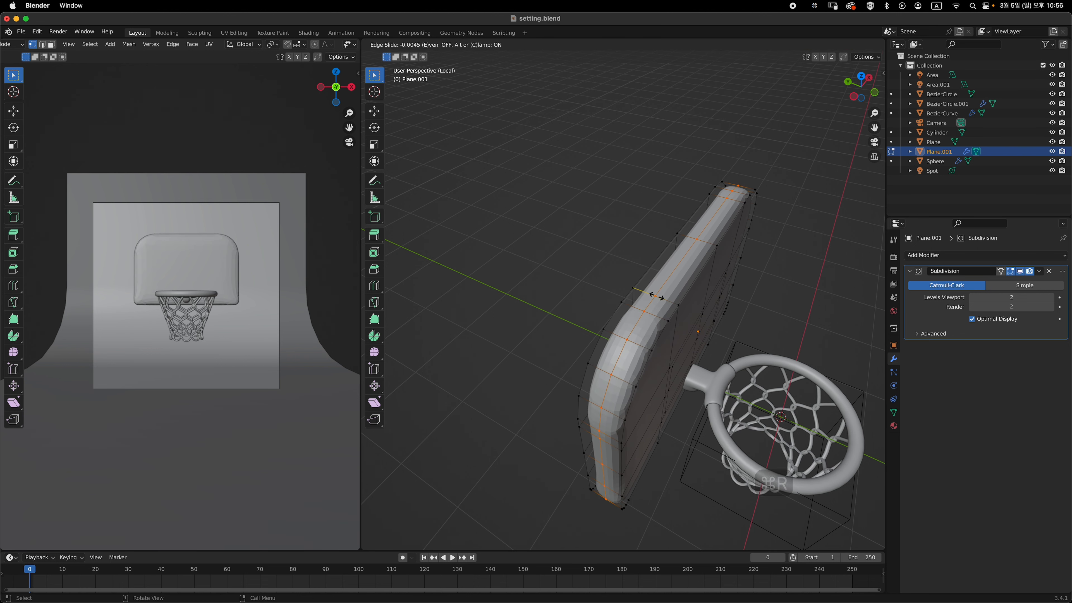
pyautogui.click(658, 295)
pyautogui.moveTo(657, 294); pyautogui.dragTo(619, 321, button='middle')
pyautogui.press('super+z')
# Add one centred loop cut around the backboard's outer side faces, midway through its thickness
pyautogui.press('super+r')
pyautogui.click(570, 290)
pyautogui.rightClick(573, 305)
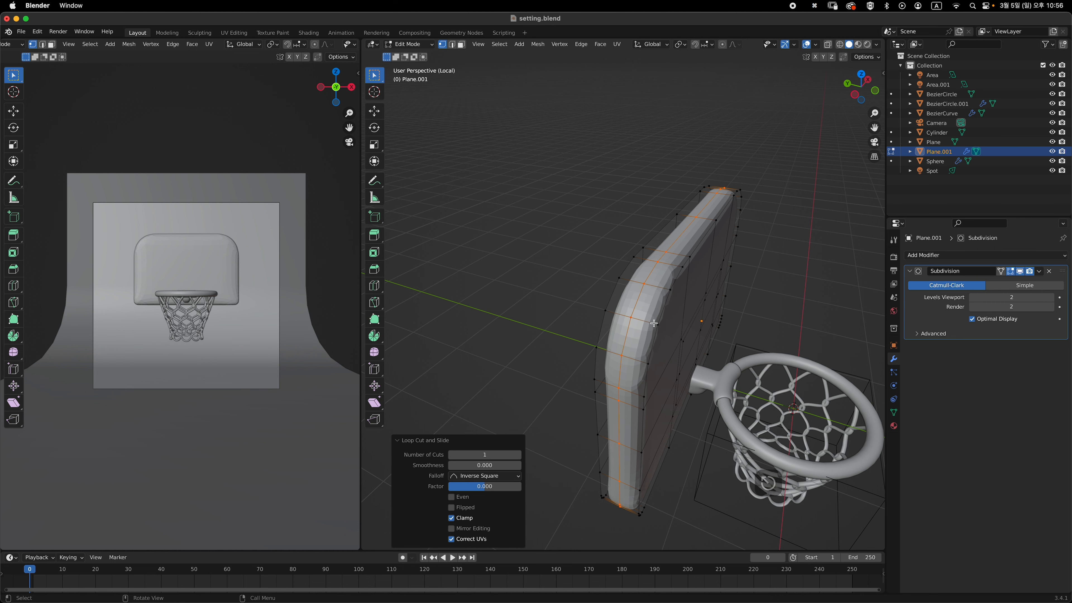
# Bevel the central edge loop around the backboard's side by about 0.141 m with 1 segment
pyautogui.press('2')
pyautogui.moveTo(695, 317); pyautogui.dragTo(738, 305, button='middle')
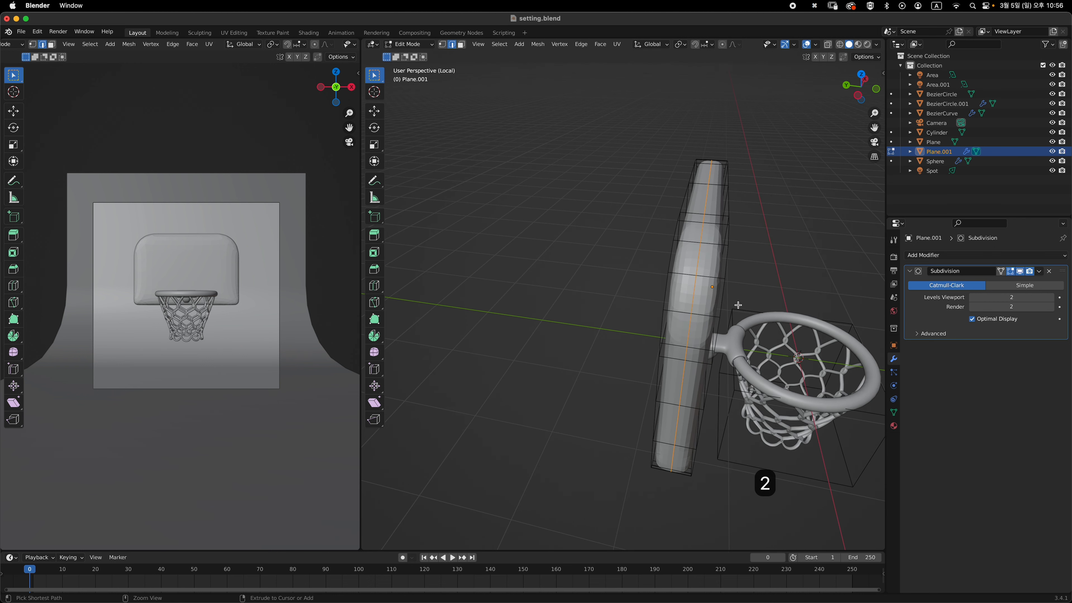
pyautogui.press('super+b')
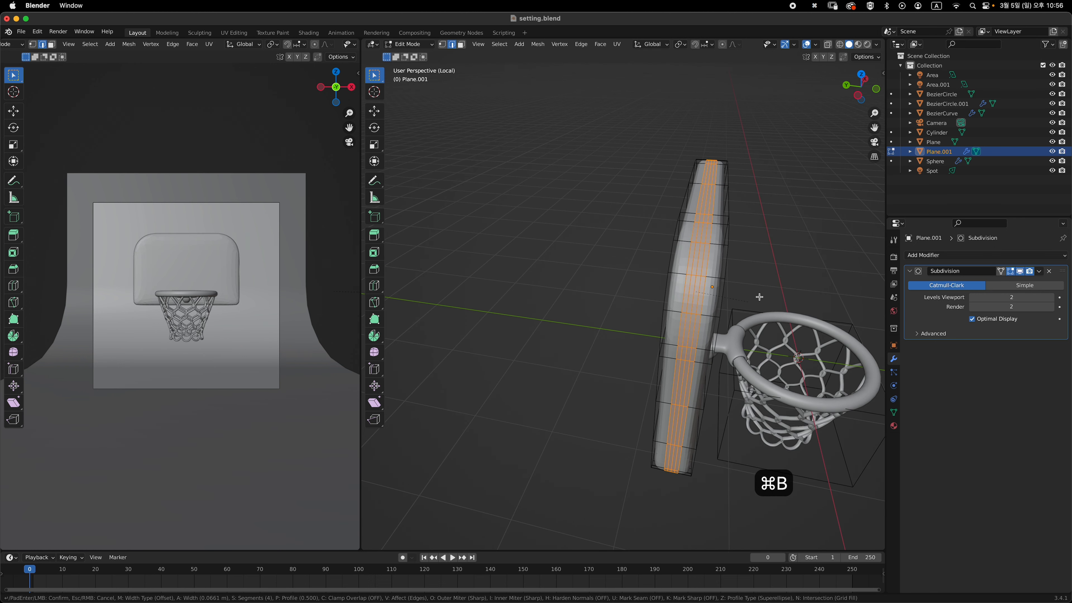
pyautogui.click(780, 273)
pyautogui.moveTo(780, 273); pyautogui.dragTo(603, 308, button='middle')
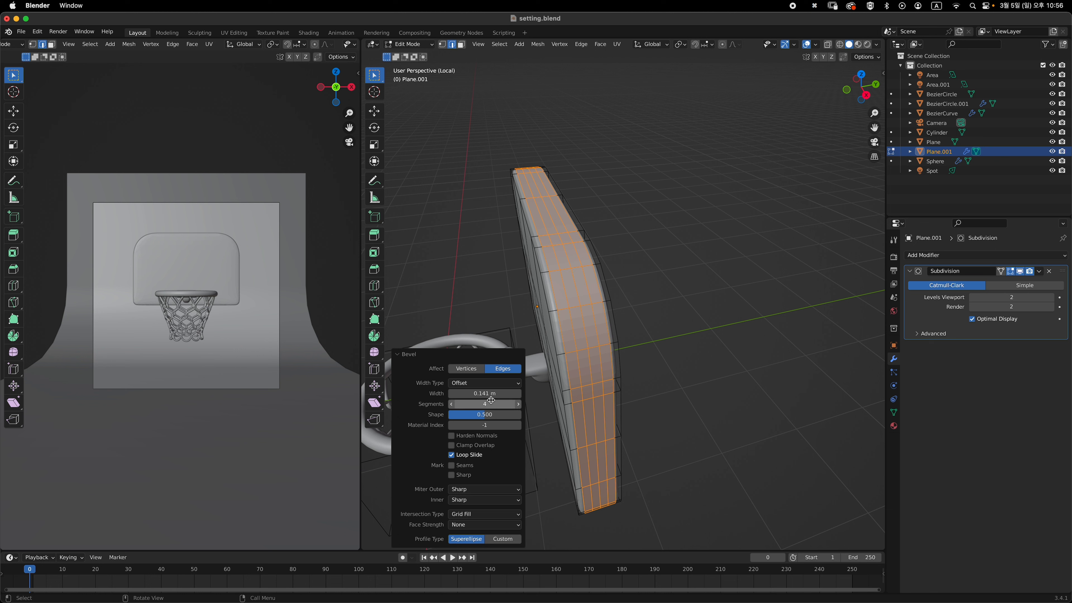
pyautogui.write('1')
pyautogui.press('Return')
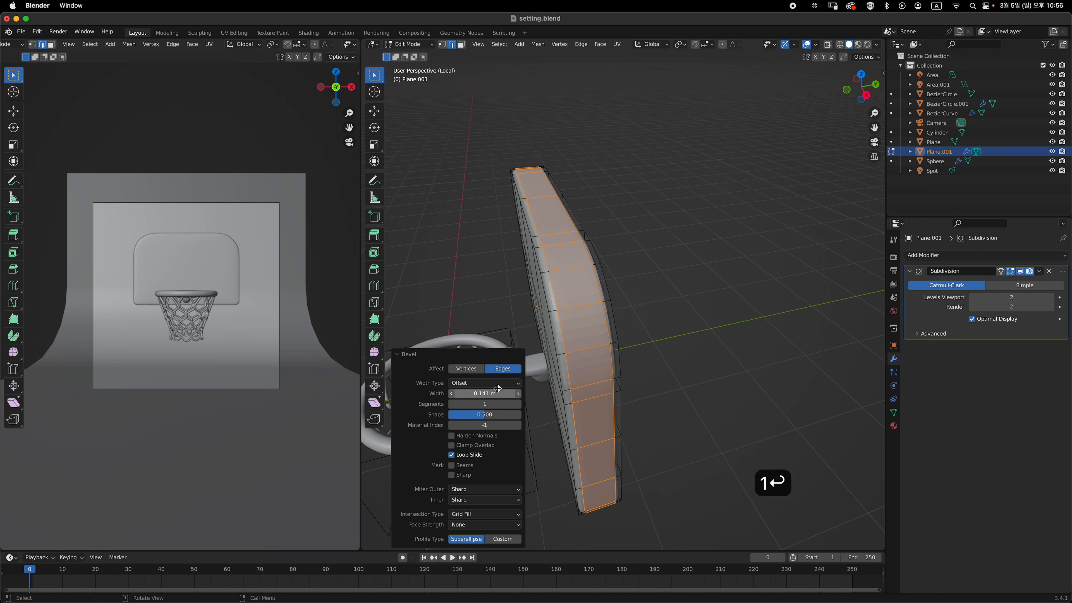
# Apply Shade Auto Smooth to the backboard, and apply it again with all the hoop objects selected
pyautogui.moveTo(626, 324); pyautogui.dragTo(688, 255, button='middle')
pyautogui.press('Tab')
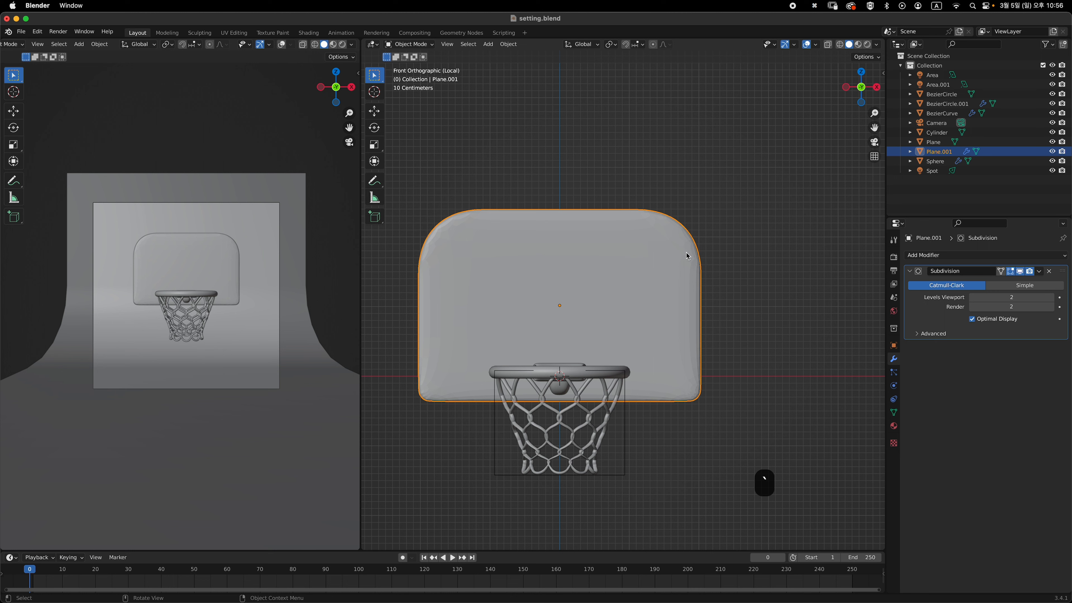
pyautogui.rightClick(663, 267)
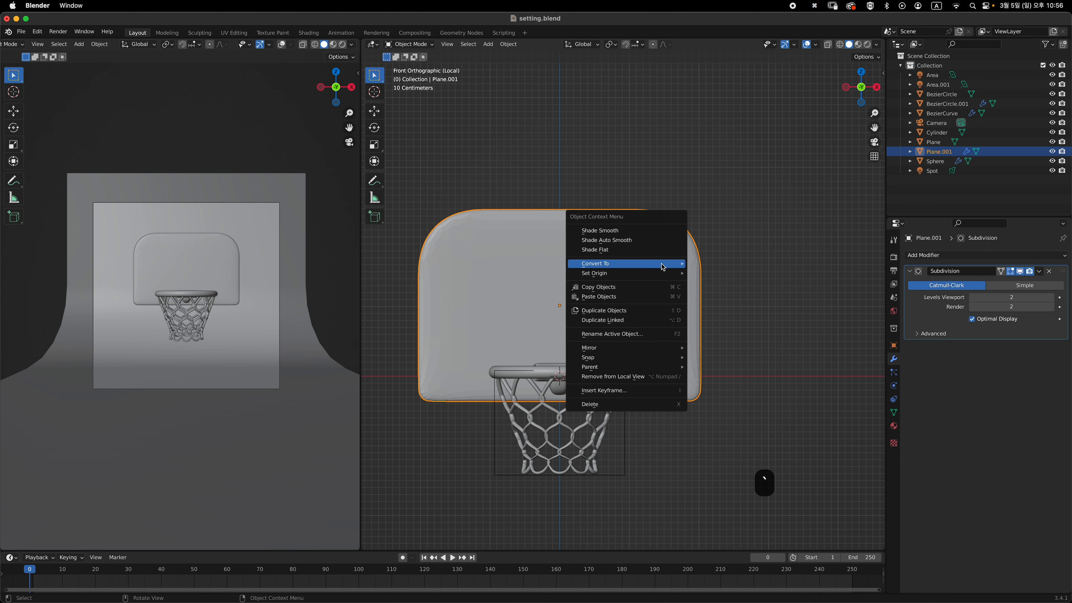
pyautogui.click(618, 241)
pyautogui.moveTo(644, 239); pyautogui.dragTo(648, 295, button='middle')
pyautogui.press('a')
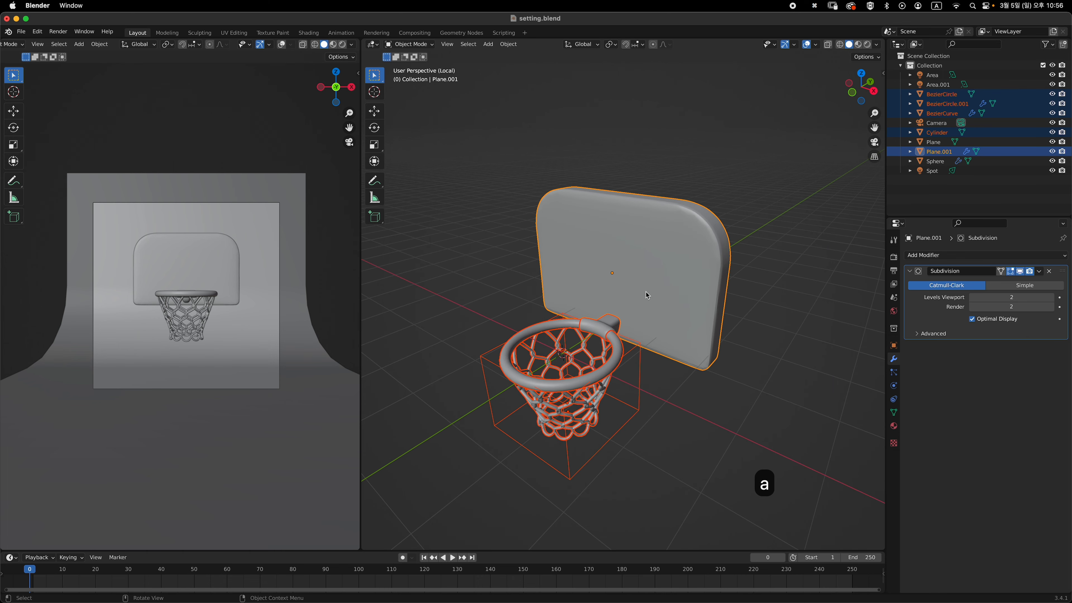
pyautogui.rightClick(668, 239)
pyautogui.click(645, 234)
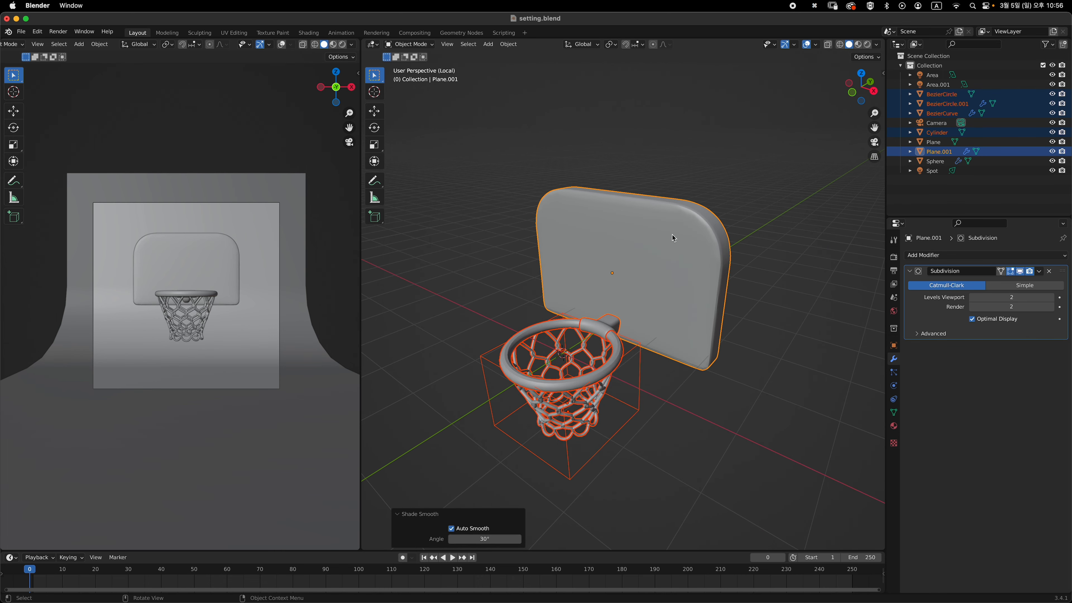
# Select the wide face loop around the backboard's outer side together with the narrow face loops on either side of it
pyautogui.moveTo(645, 255); pyautogui.dragTo(659, 368, button='middle')
pyautogui.press('Tab')
pyautogui.press('3')
pyautogui.click(619, 287)
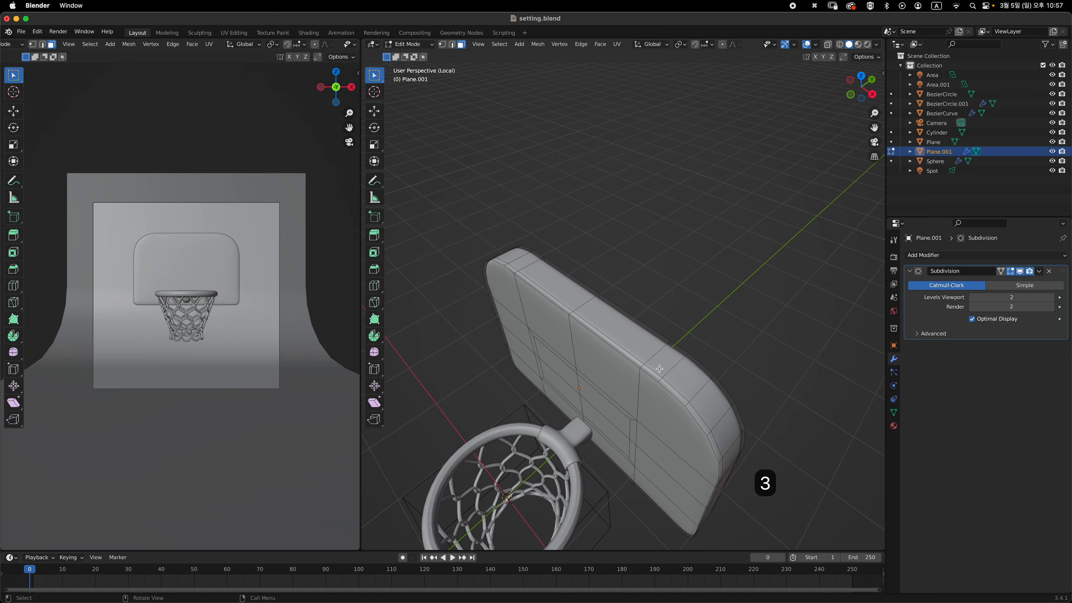
pyautogui.keyDown('alt'); pyautogui.click(656, 354); pyautogui.keyUp('alt')
pyautogui.moveTo(657, 355); pyautogui.dragTo(613, 302, button='middle')
pyautogui.moveTo(615, 430); pyautogui.dragTo(610, 316, button='middle')
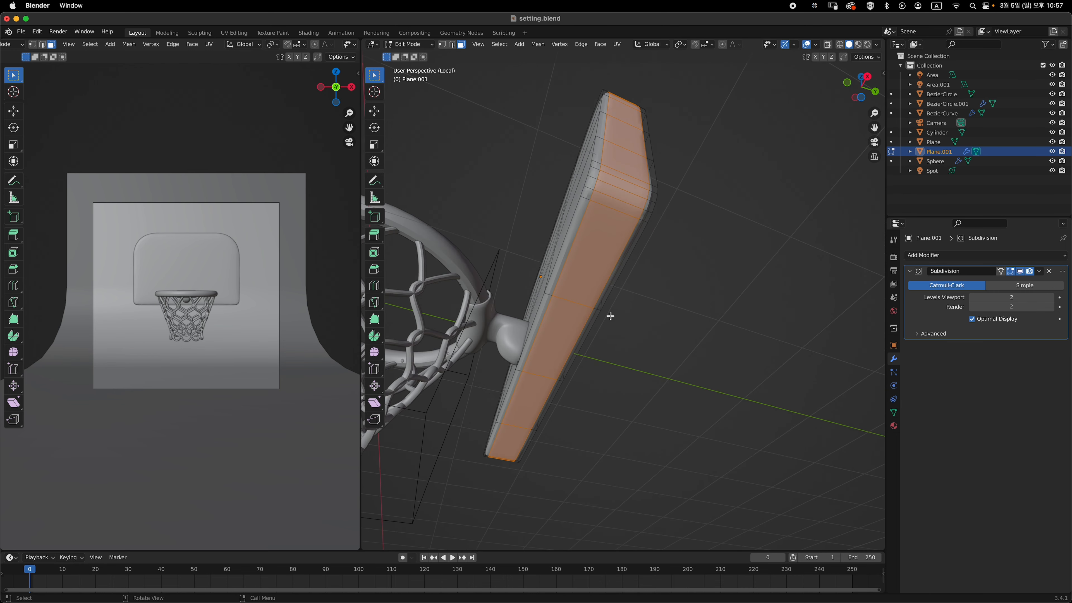
pyautogui.moveTo(556, 372); pyautogui.dragTo(564, 306, button='middle')
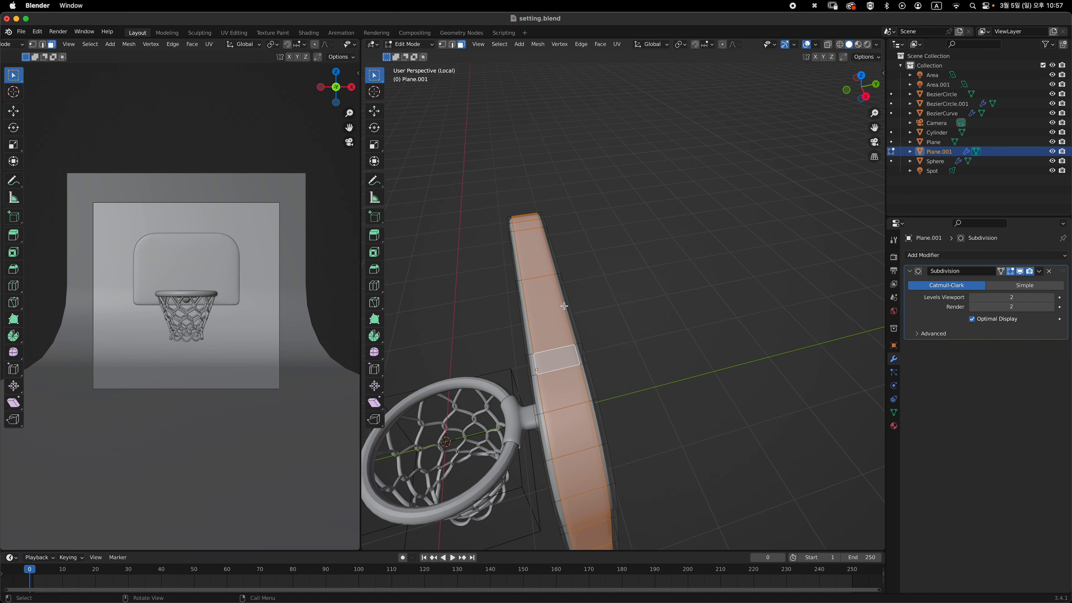
pyautogui.keyDown('alt'); pyautogui.middleClick(536, 375); pyautogui.keyUp('alt')
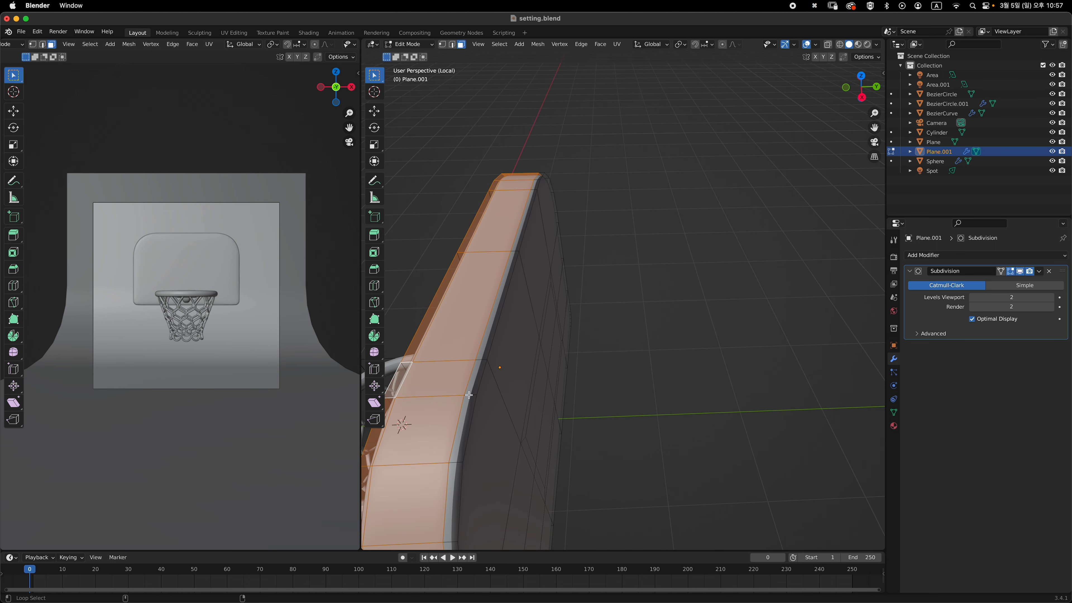
pyautogui.scroll(-4, 474, 394)
pyautogui.moveTo(473, 394); pyautogui.dragTo(659, 288, button='middle')
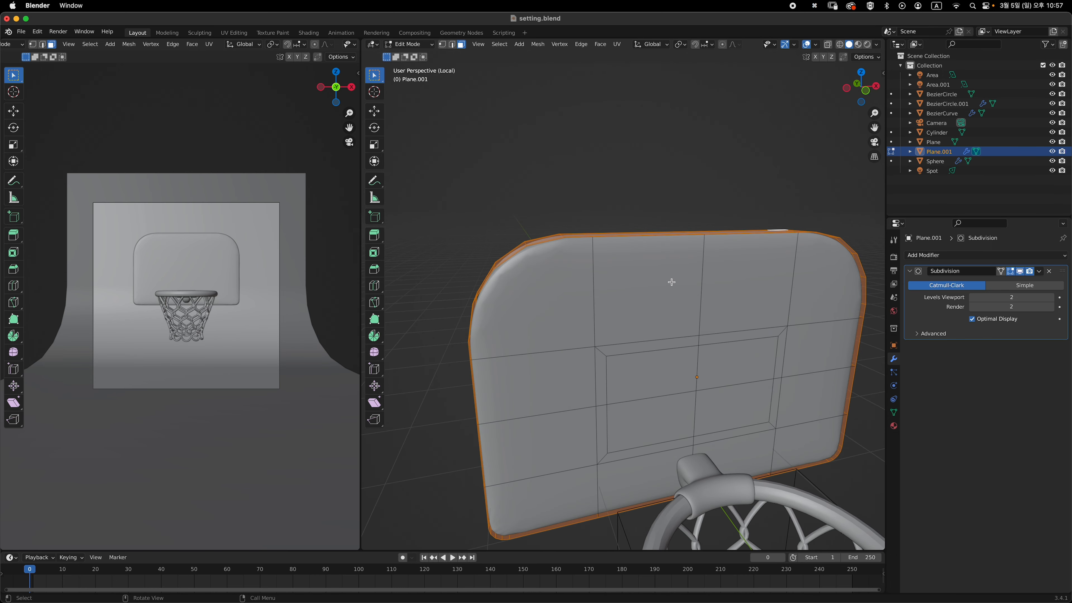
# Duplicate the selected side faces in place and separate the copy into its own object
pyautogui.hotkey('shift', 'd')
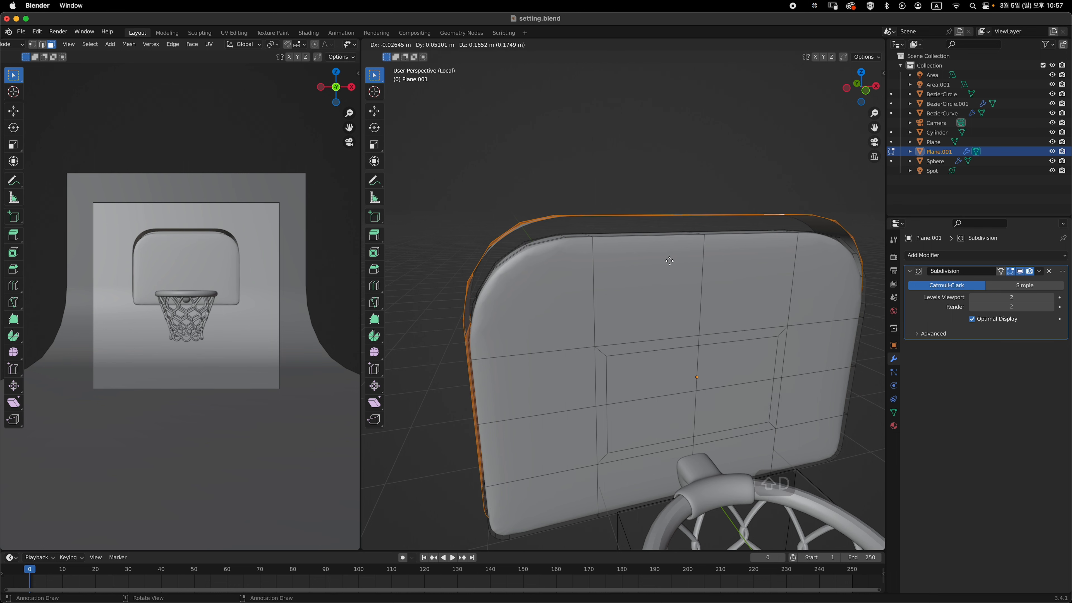
pyautogui.press('Escape')
pyautogui.moveTo(663, 259); pyautogui.dragTo(670, 283, button='middle')
pyautogui.press('p')
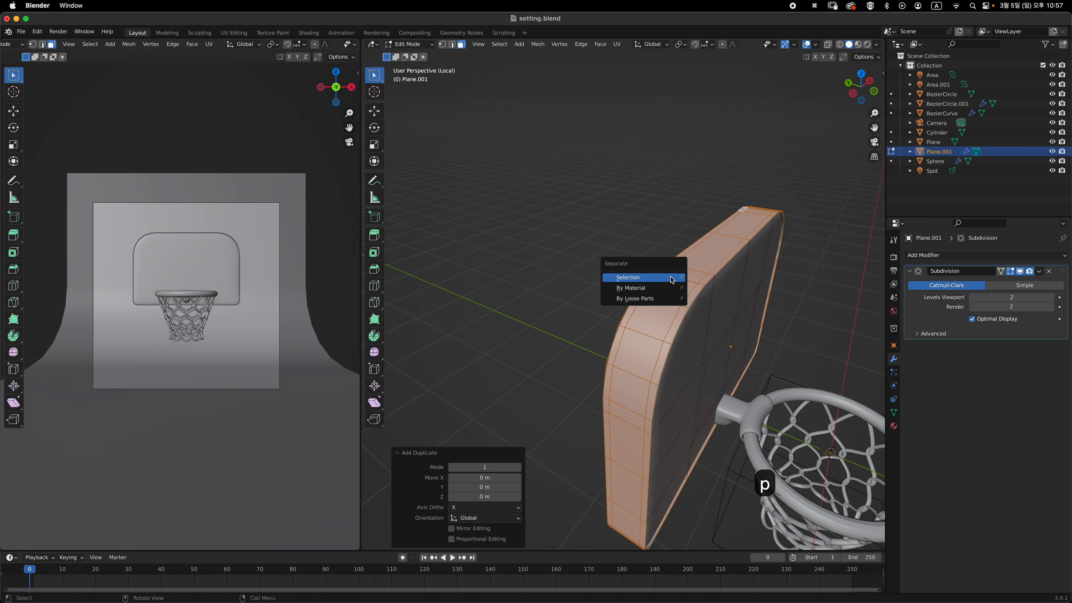
pyautogui.click(671, 278)
pyautogui.press('Tab')
pyautogui.click(714, 264)
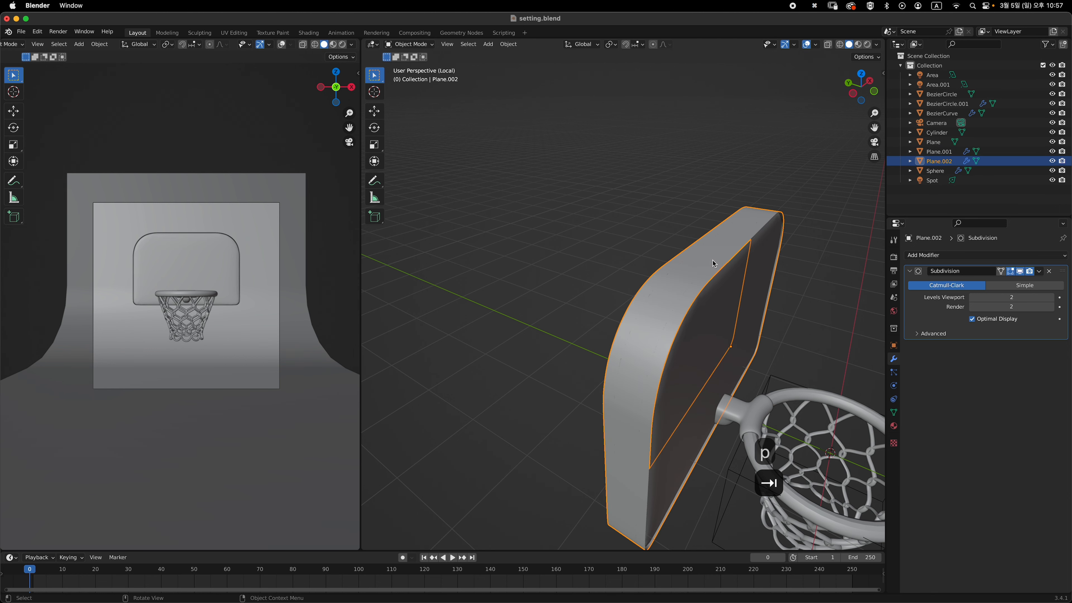
# Extrude all faces of the separated frame outward along their normals by about 0.088 m
pyautogui.moveTo(843, 239); pyautogui.dragTo(776, 330, button='middle')
pyautogui.moveTo(776, 330); pyautogui.dragTo(737, 255, button='middle')
pyautogui.press('Tab')
pyautogui.press('Tab')
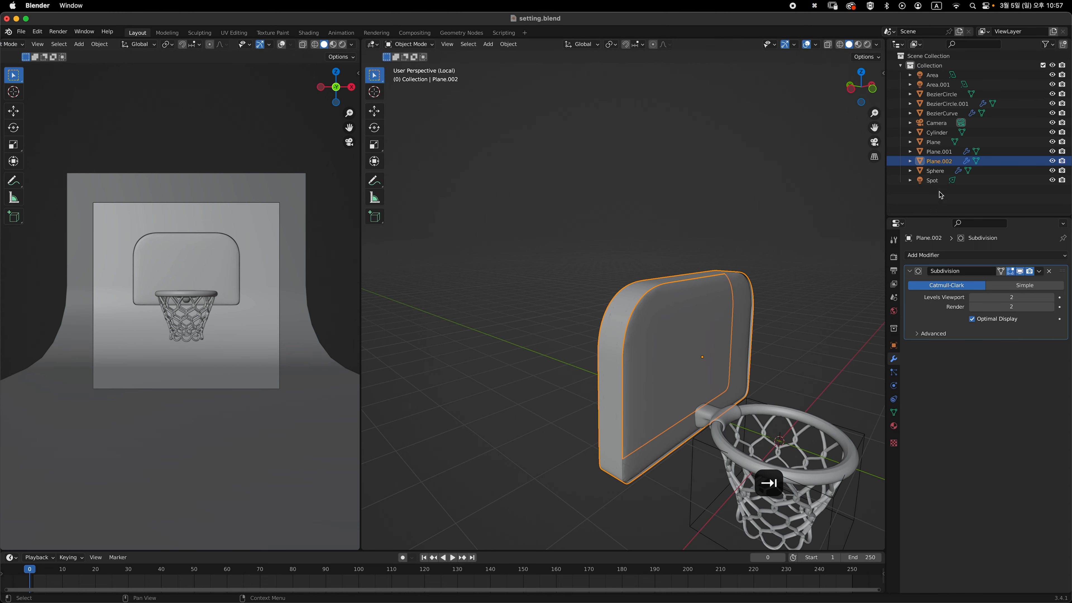
pyautogui.press('Tab')
pyautogui.moveTo(648, 287); pyautogui.dragTo(701, 292, button='middle')
pyautogui.press('a')
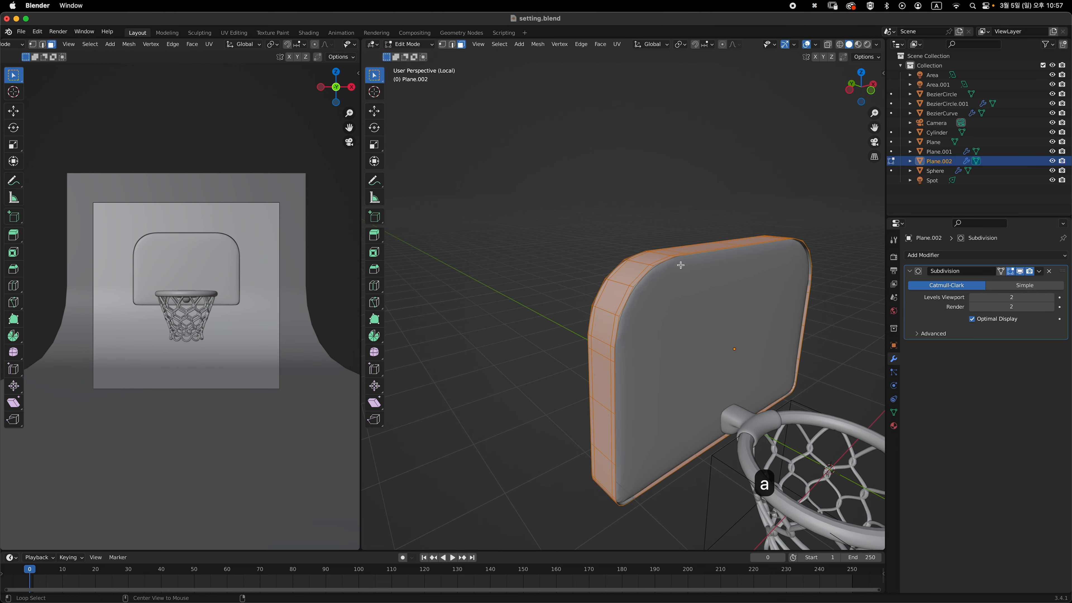
pyautogui.hotkey('alt', 'e')
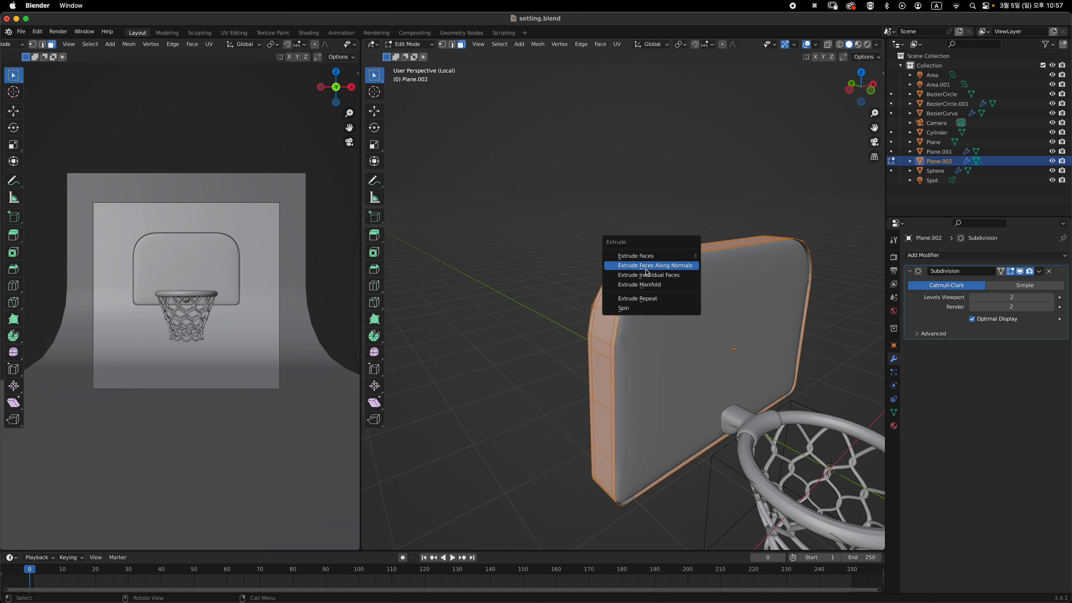
pyautogui.click(672, 265)
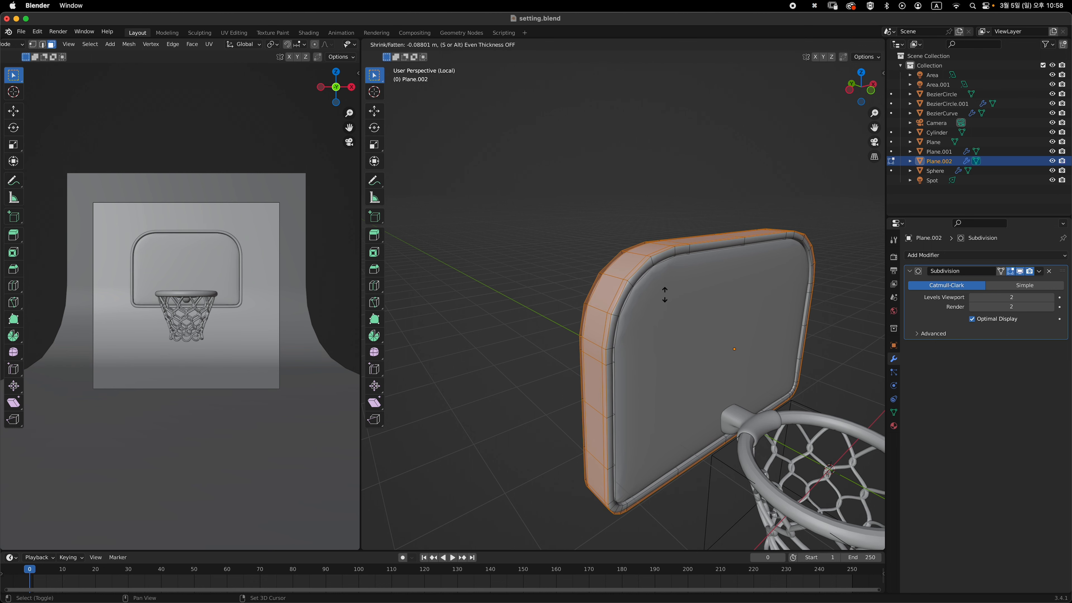
pyautogui.click(665, 294)
pyautogui.moveTo(673, 290); pyautogui.dragTo(612, 309, button='middle')
pyautogui.press('Tab')
# Leave local view to show the whole scene, and move the camera farther back from the hoop along the Y axis
pyautogui.press('`')
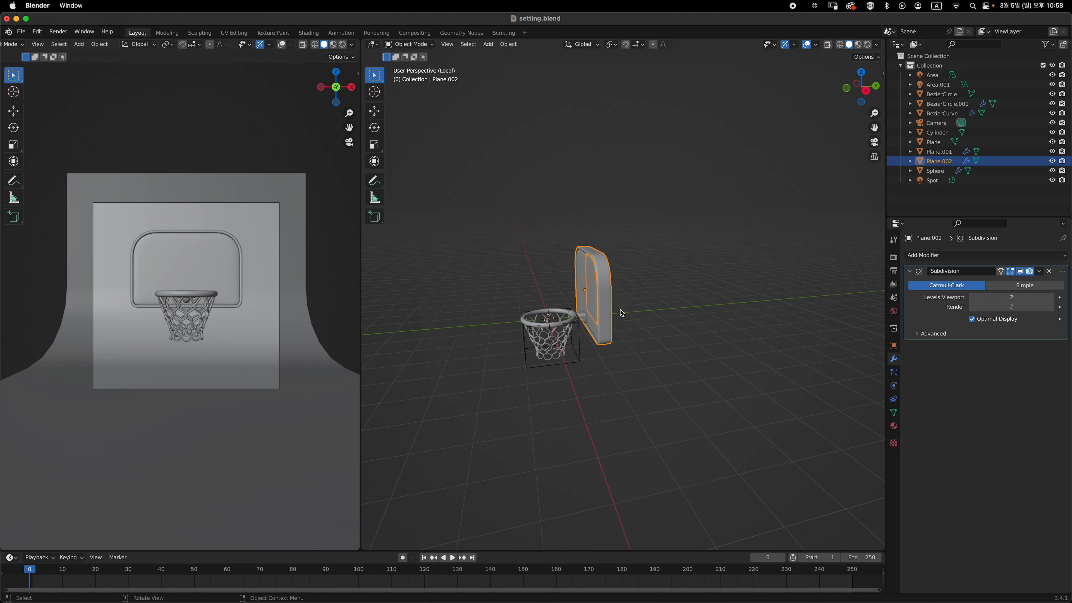
pyautogui.moveTo(620, 310); pyautogui.dragTo(640, 298, button='middle')
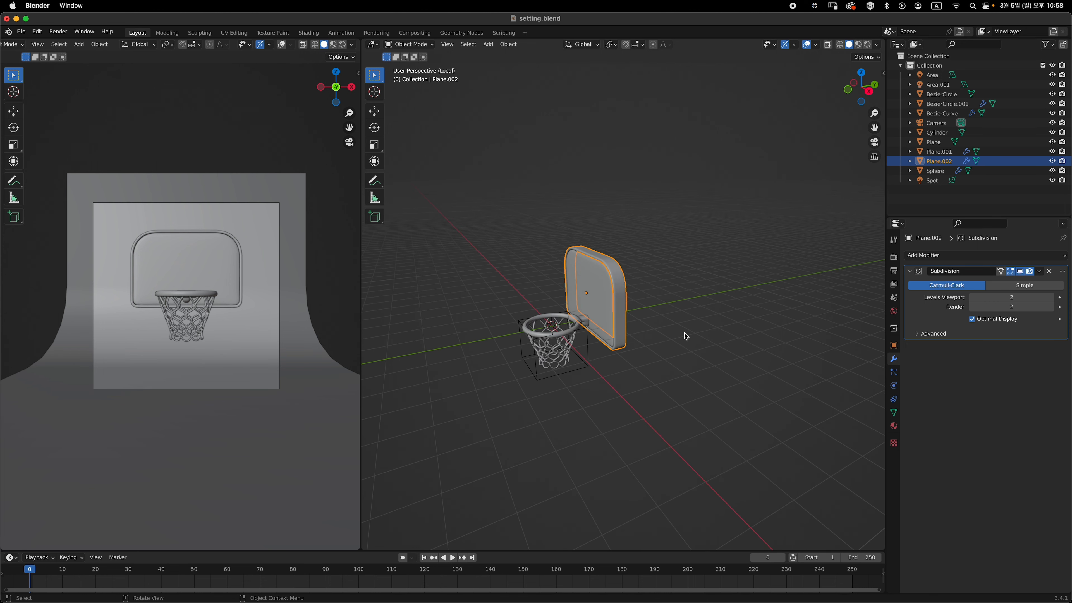
pyautogui.press('/')
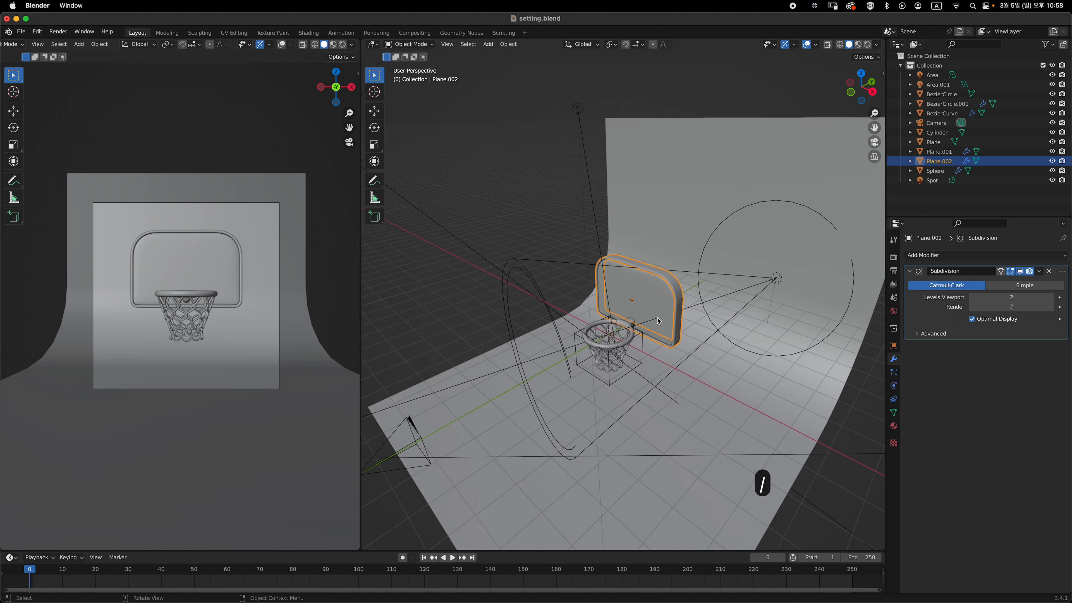
pyautogui.moveTo(642, 323); pyautogui.dragTo(733, 323, button='middle')
pyautogui.click(618, 317)
pyautogui.press('g')
pyautogui.press('y')
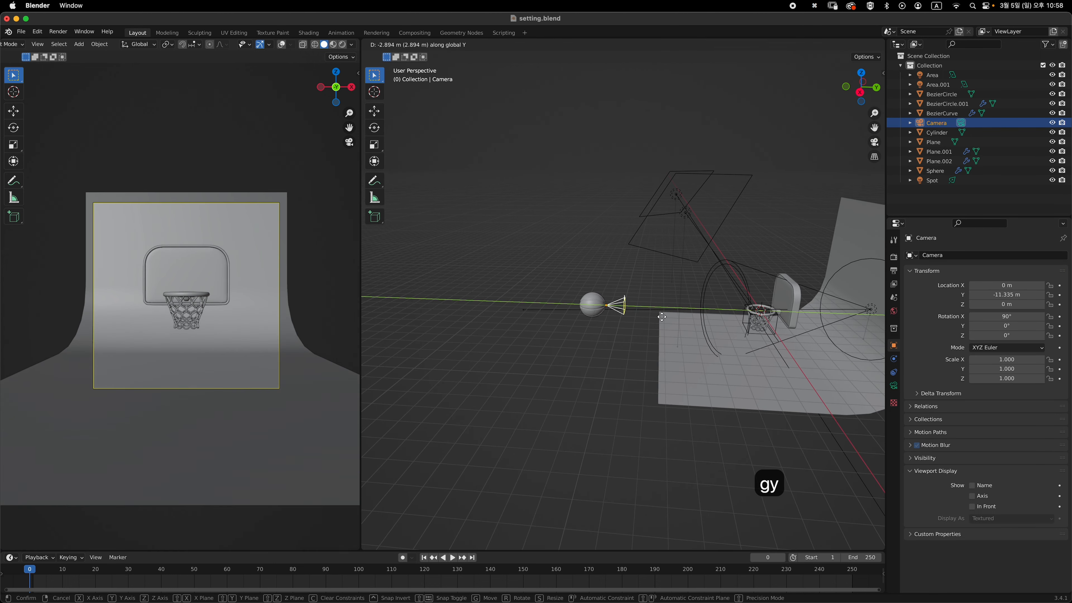
pyautogui.click(557, 314)
# Move the basketball about 12.249 m along the Y axis to the hoop ring, working from the top view
pyautogui.moveTo(558, 314); pyautogui.dragTo(601, 340, button='middle')
pyautogui.click(579, 319)
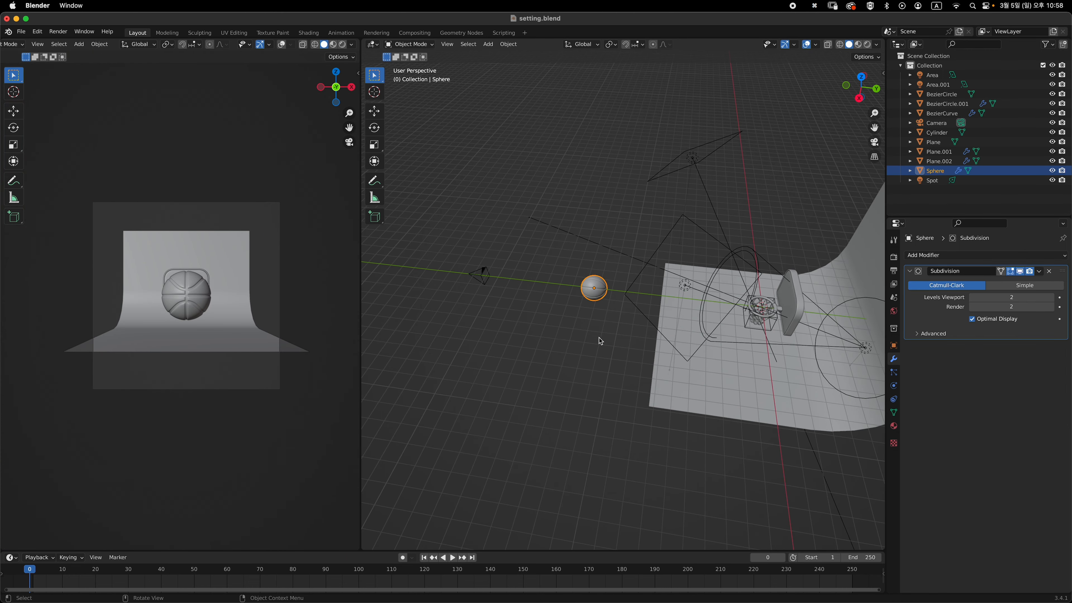
pyautogui.press('`')
pyautogui.click(676, 248)
pyautogui.keyDown('shift'); pyautogui.moveTo(652, 291); pyautogui.dragTo(611, 439, button='middle'); pyautogui.keyUp('shift')
pyautogui.press('g')
pyautogui.press('y')
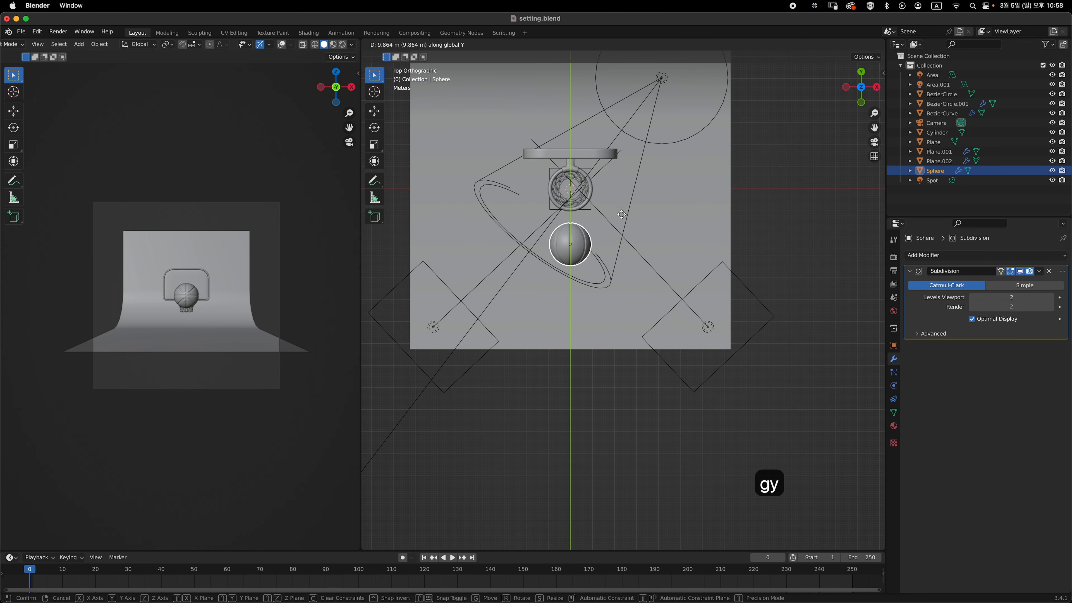
pyautogui.click(625, 175)
# Shift the basketball about 0.135 m along the Y axis to centre it in the hoop ring
pyautogui.keyDown('shift'); pyautogui.moveTo(615, 231); pyautogui.dragTo(613, 311, button='middle'); pyautogui.keyUp('shift')
pyautogui.keyDown('ctrl'); pyautogui.moveTo(612, 351); pyautogui.dragTo(591, 256, button='middle'); pyautogui.keyUp('ctrl')
pyautogui.keyDown('shift'); pyautogui.moveTo(485, 192); pyautogui.dragTo(602, 269, button='middle'); pyautogui.keyUp('shift')
pyautogui.scroll(4, 604, 271)
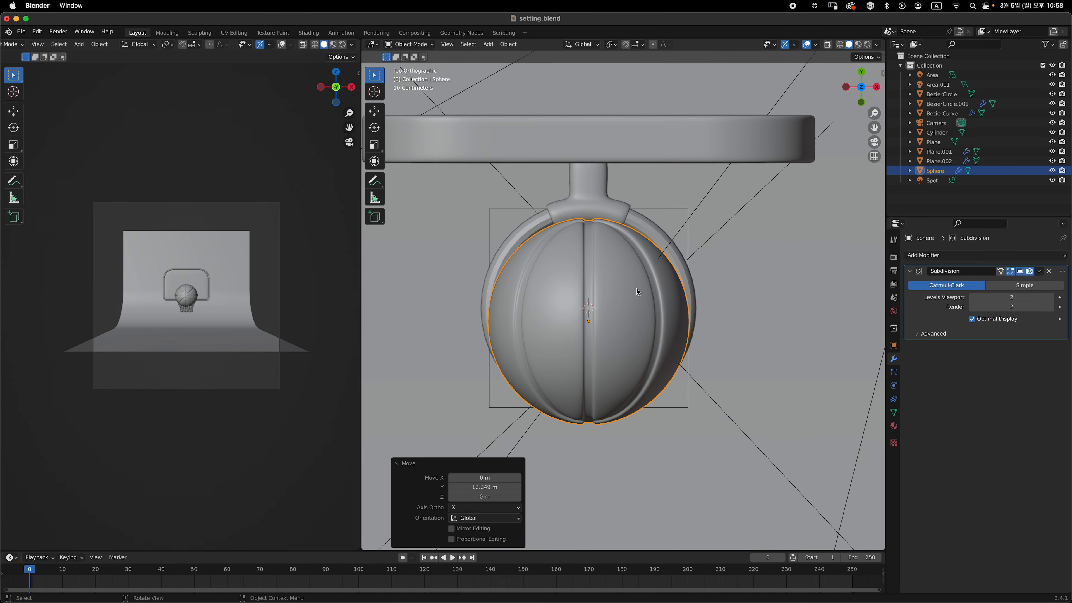
pyautogui.press('g')
pyautogui.press('y')
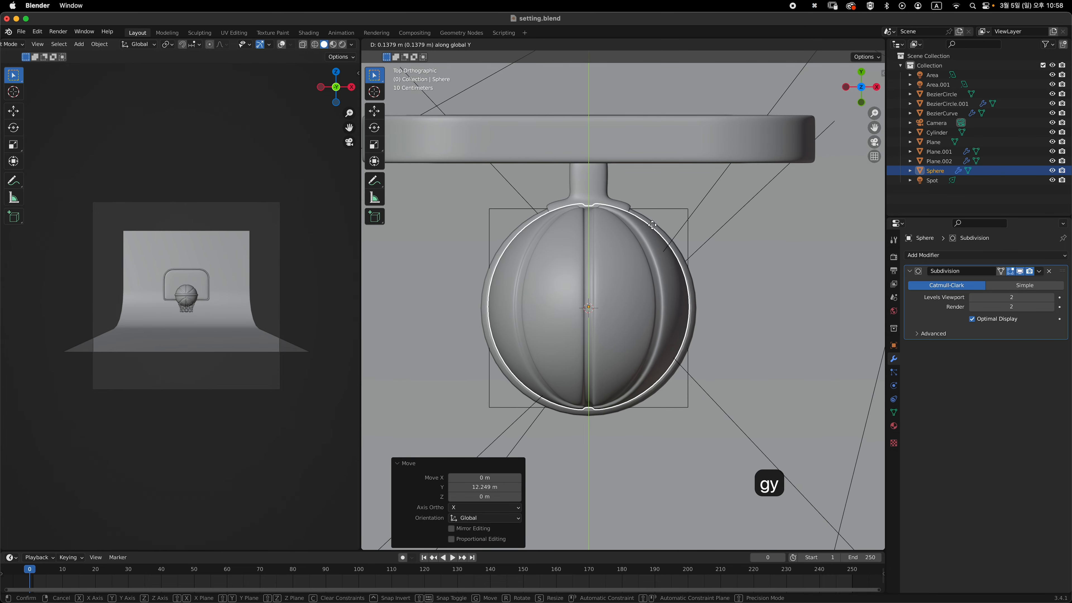
pyautogui.click(653, 226)
# Scale the basketball uniformly to about 0.865 so it fits inside the hoop ring
pyautogui.moveTo(693, 258); pyautogui.dragTo(683, 310, button='middle')
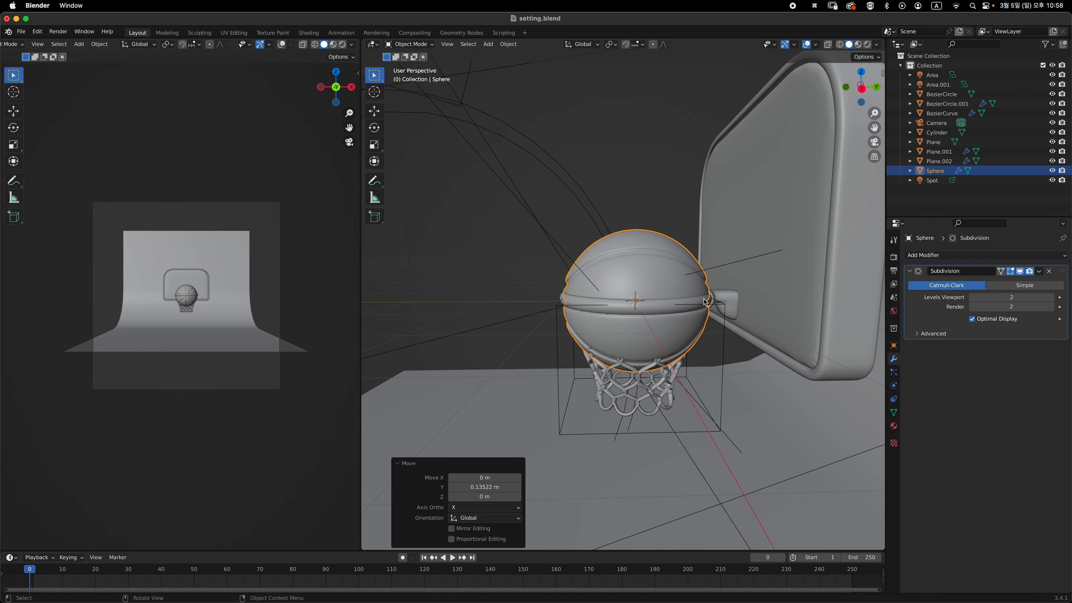
pyautogui.moveTo(676, 272); pyautogui.dragTo(666, 261, button='middle')
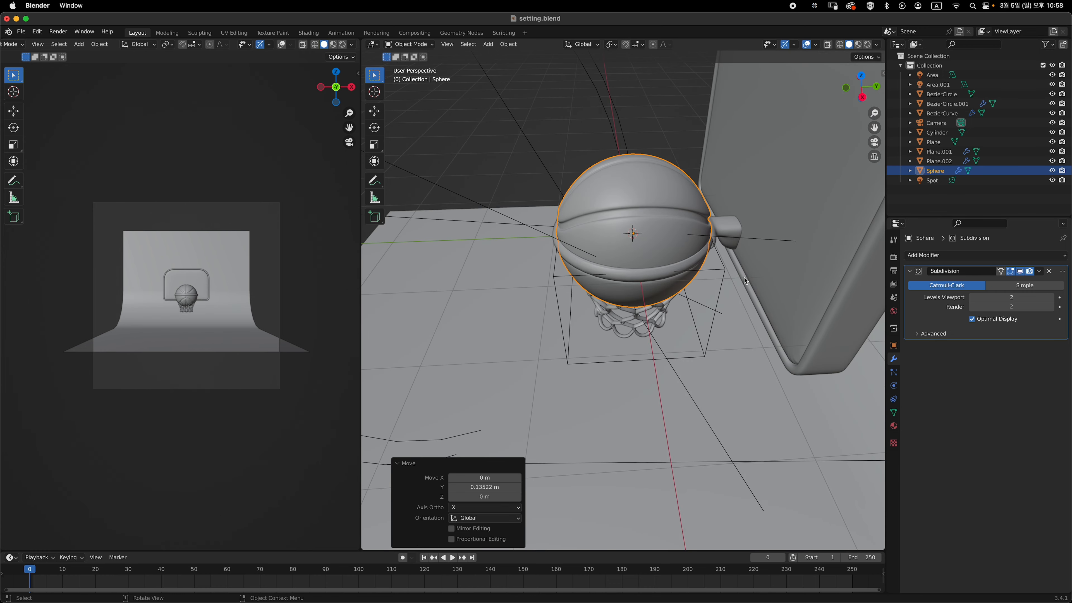
pyautogui.press('s')
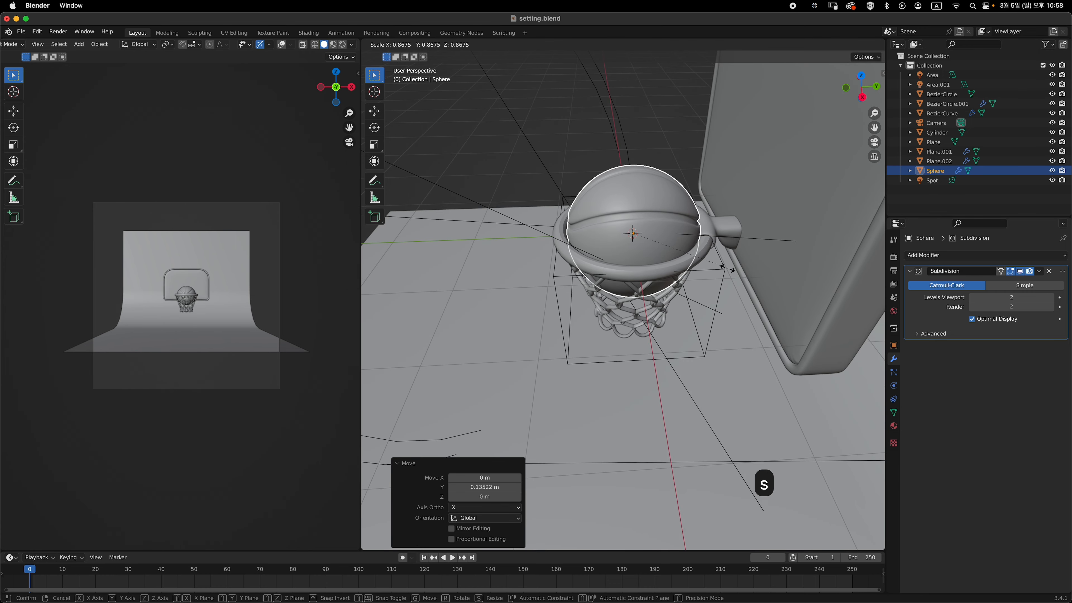
pyautogui.click(723, 267)
# Scale the basketball by another 0.944 and nudge it about -0.016 m along the Y axis
pyautogui.keyDown('alt'); pyautogui.moveTo(723, 267); pyautogui.dragTo(722, 231, button='middle'); pyautogui.keyUp('alt')
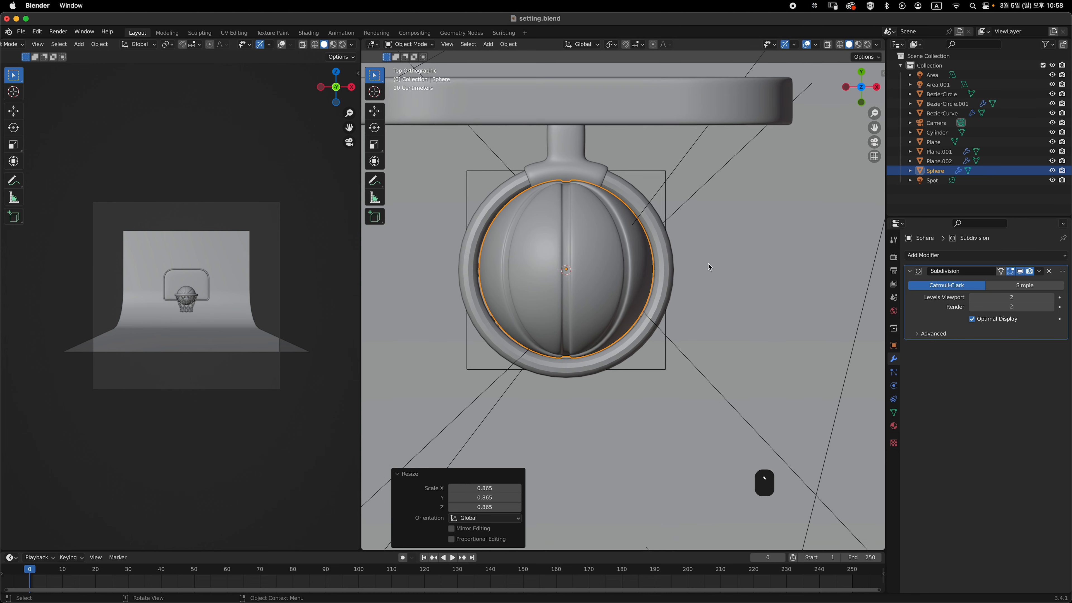
pyautogui.press('s')
pyautogui.click(695, 263)
pyautogui.press('g')
pyautogui.press('y')
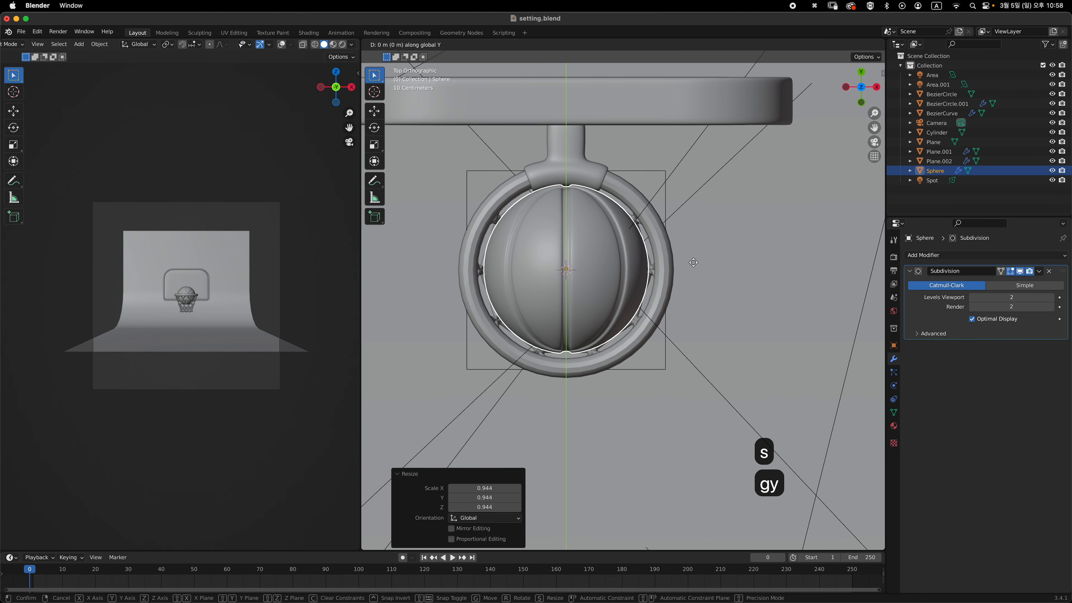
pyautogui.click(687, 285)
# Scale the basketball down slightly two more times, the second time by about 0.970, to leave clearance inside the ring
pyautogui.press('s')
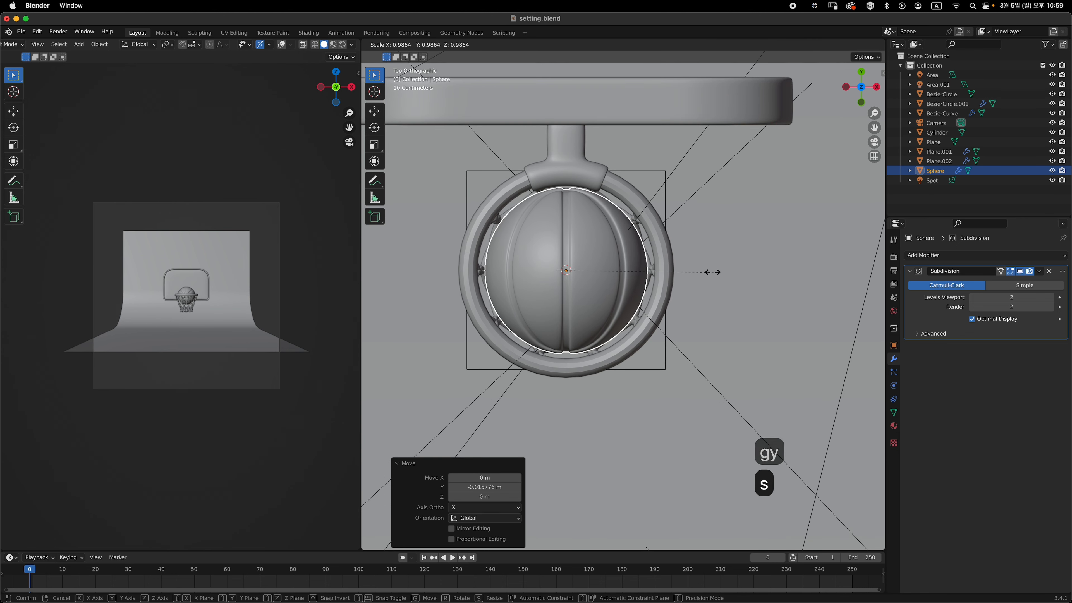
pyautogui.click(696, 270)
pyautogui.moveTo(697, 271); pyautogui.dragTo(630, 199, button='middle')
pyautogui.press('s')
pyautogui.click(693, 289)
pyautogui.moveTo(693, 289); pyautogui.dragTo(734, 372, button='middle')
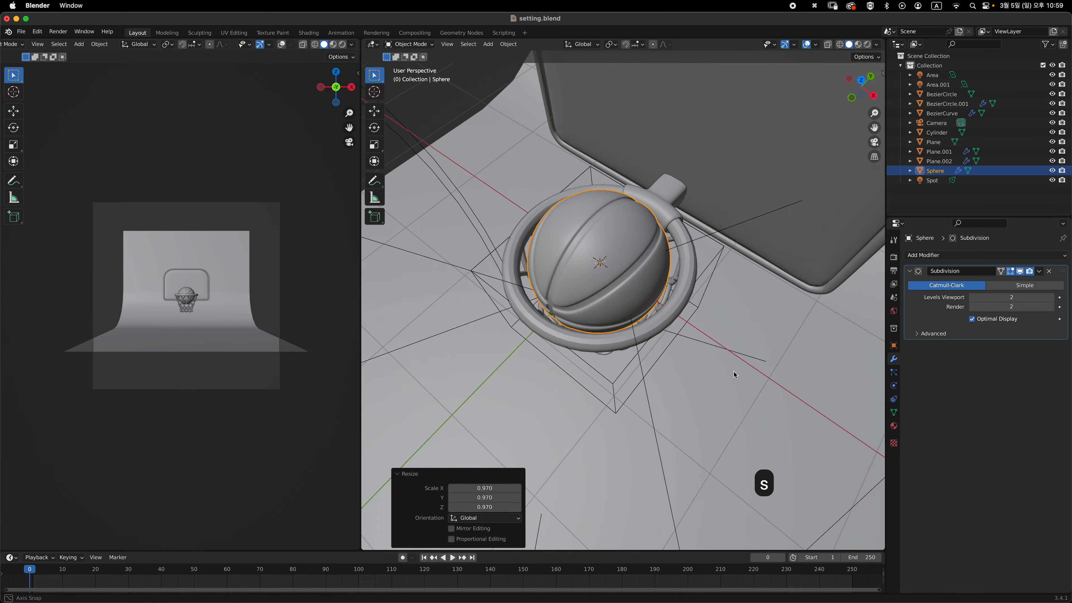
# In the right view, move the basketball below and in front of the hoop, about -3.985 m in Y and -4.003 m in Z
pyautogui.press('`')
pyautogui.press('`')
pyautogui.press('`')
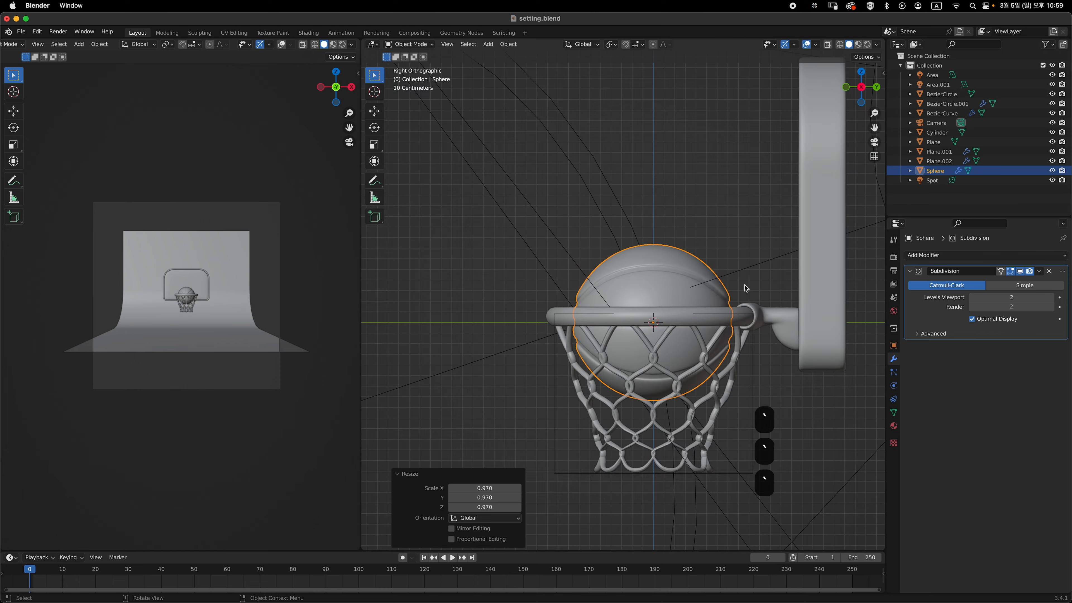
pyautogui.scroll(-6, 746, 289)
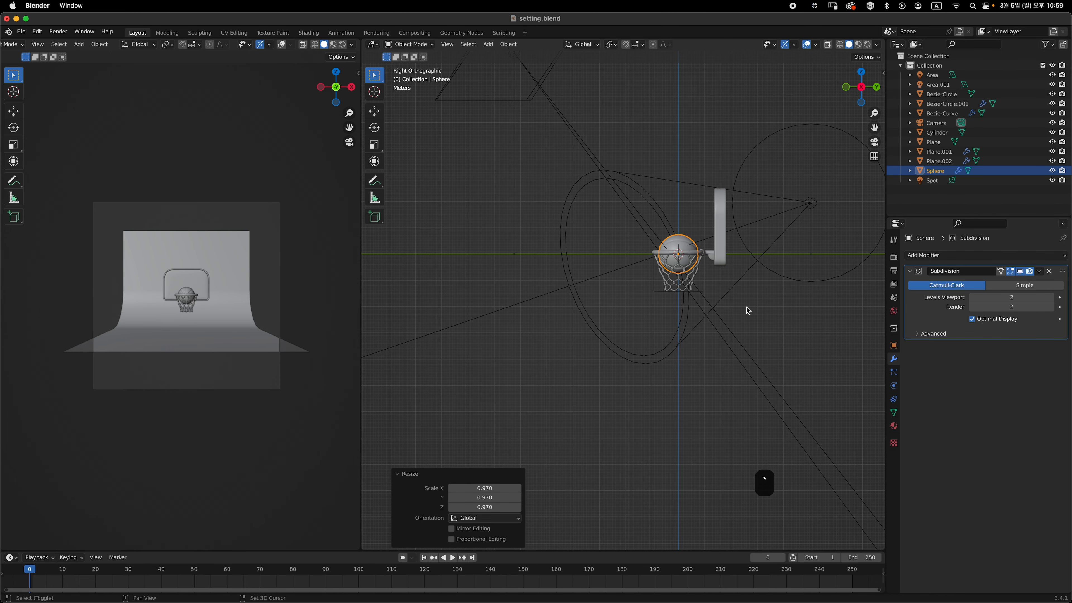
pyautogui.moveTo(748, 310)
pyautogui.keyDown('shift'); pyautogui.mouseDown(button='middle')
pyautogui.moveTo(786, 250)
pyautogui.moveTo(761, 295)
pyautogui.mouseUp(button='middle'); pyautogui.keyUp('shift')
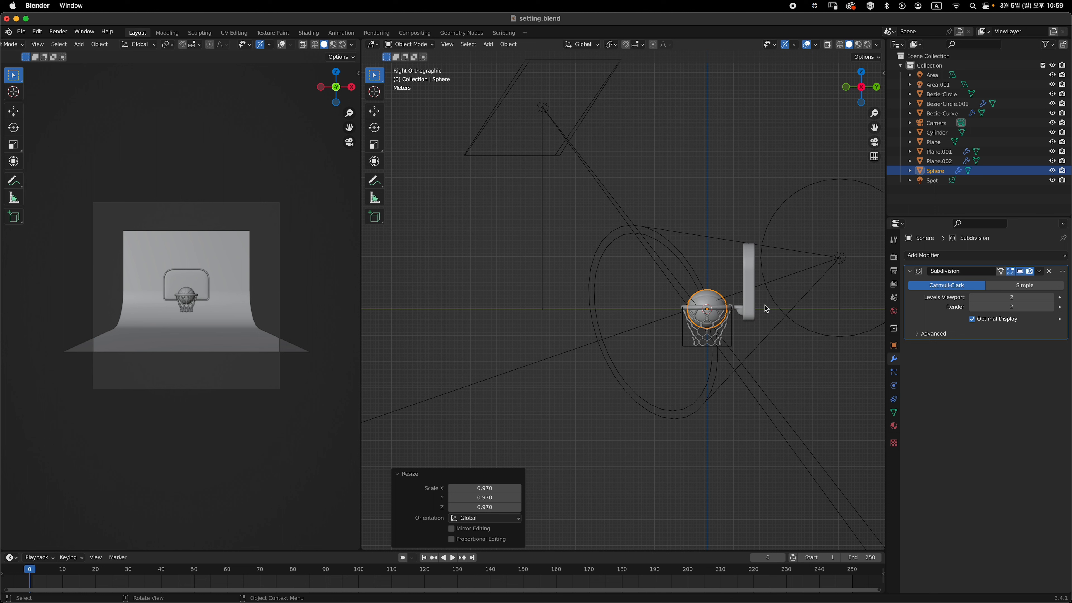
pyautogui.press('g')
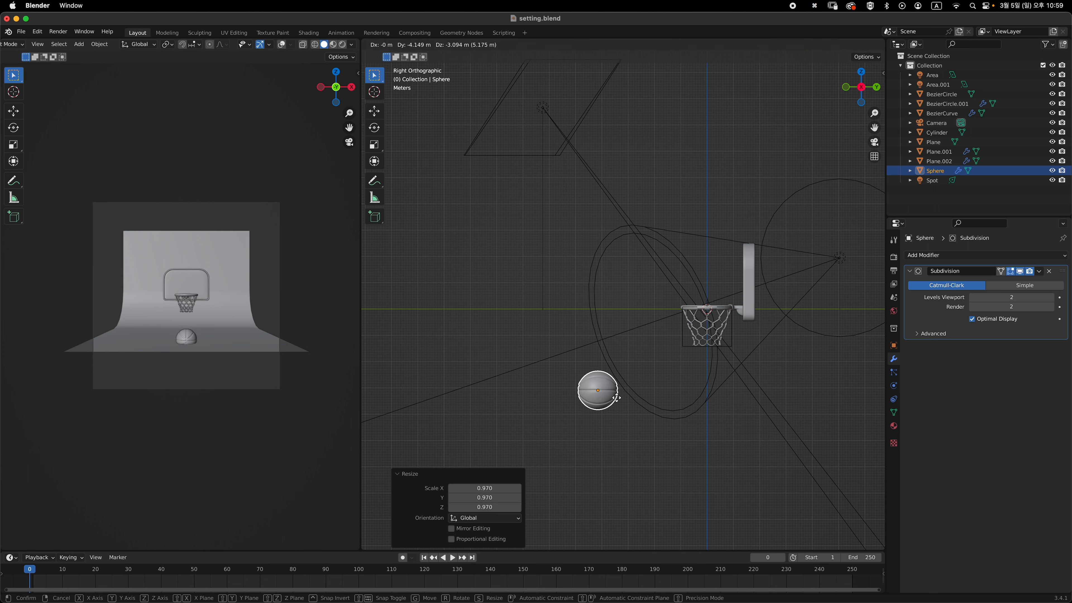
pyautogui.click(620, 422)
pyautogui.keyDown('shift'); pyautogui.scroll(-5, 624, 401); pyautogui.keyUp('shift')
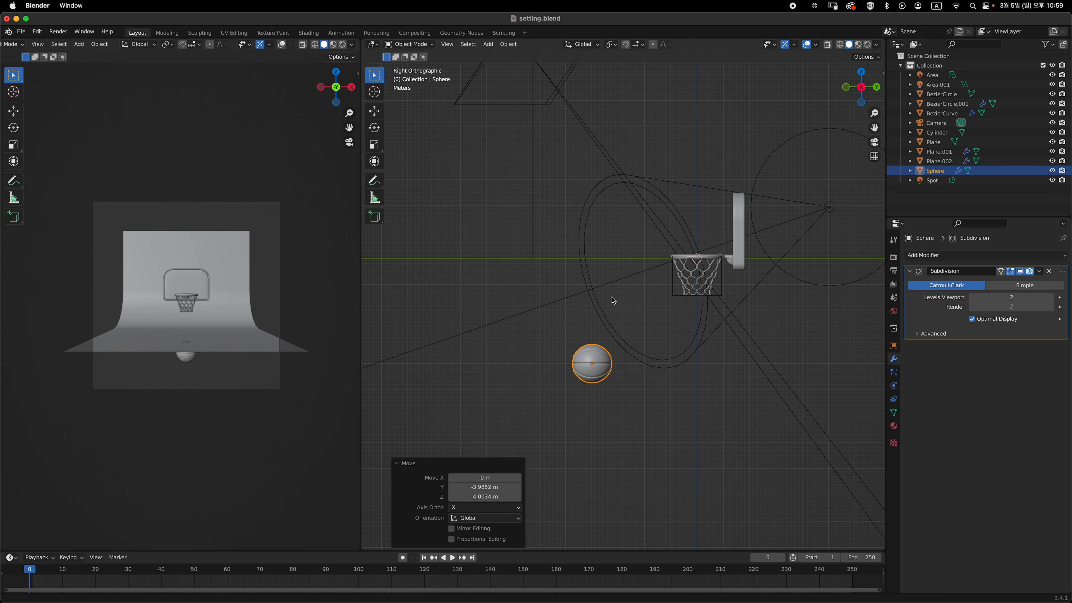
pyautogui.scroll(2, 634, 361)
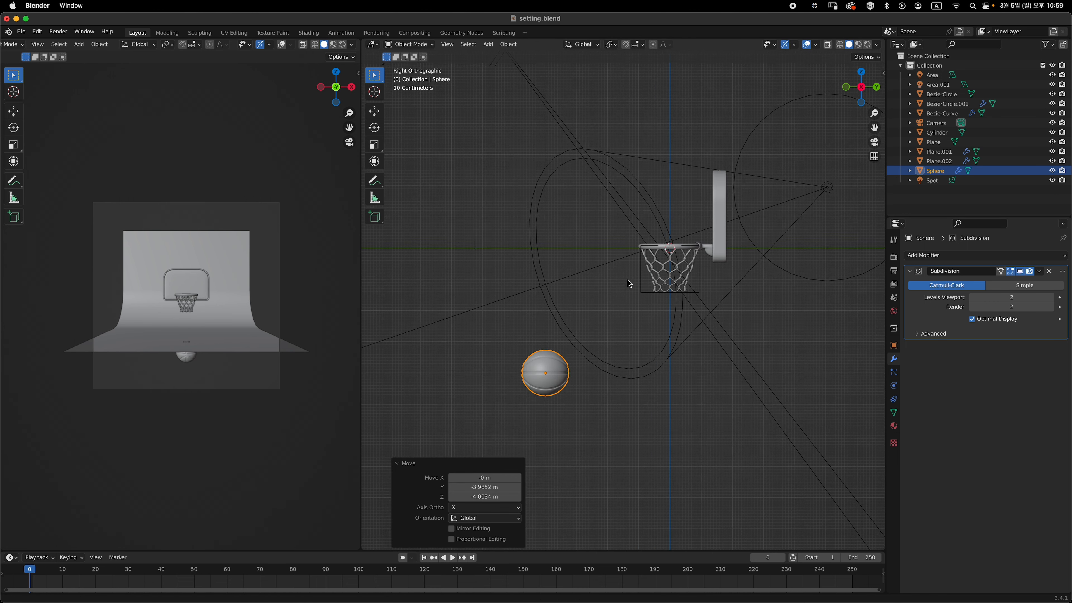
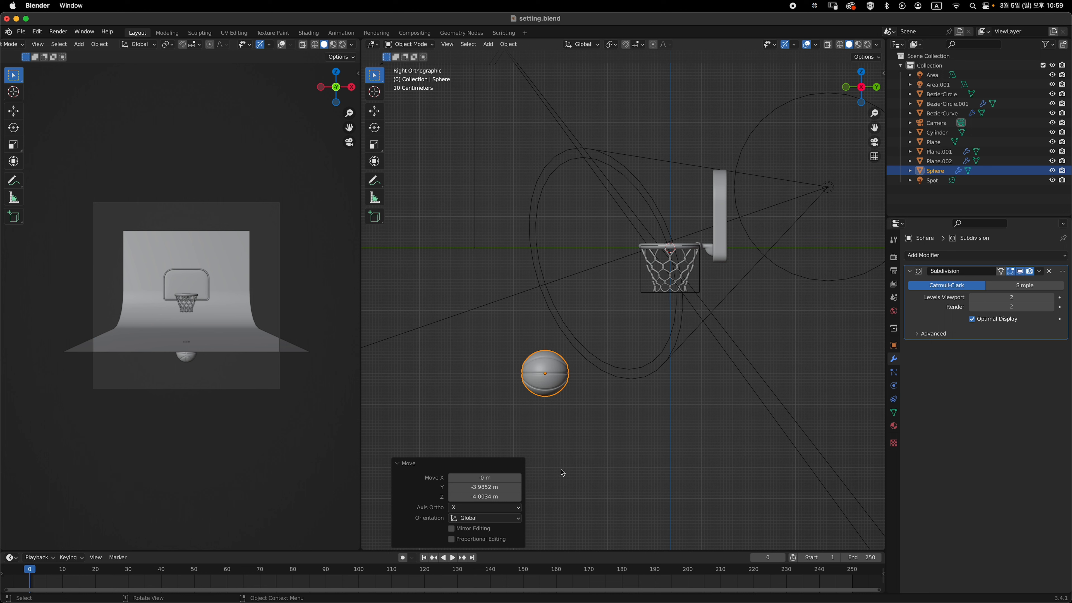
# Deselect the basketball and enlarge the timeline area to make room for animation work
pyautogui.click(585, 461)
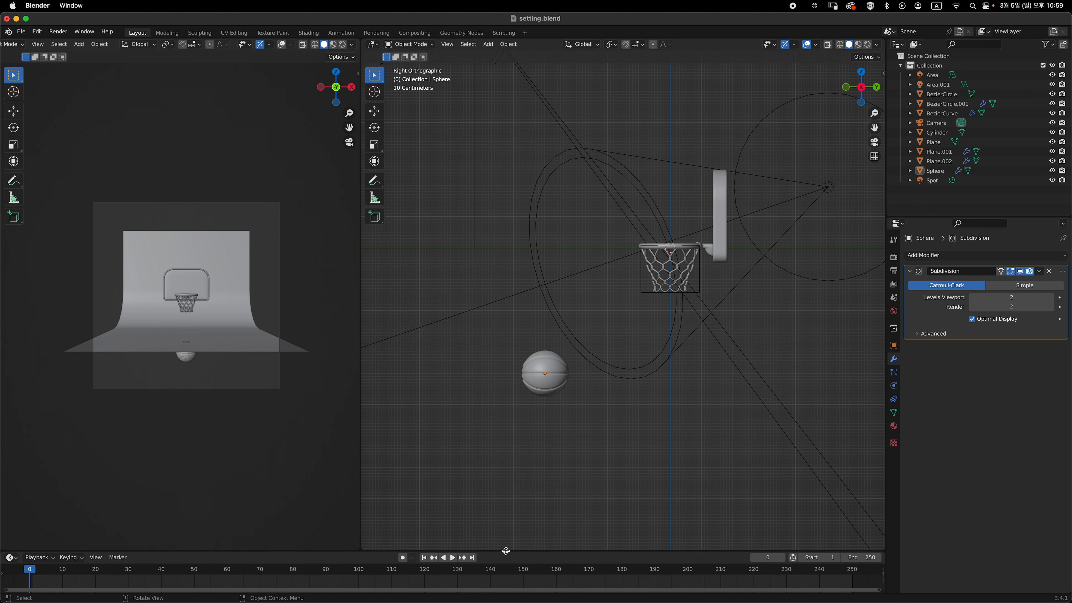
pyautogui.moveTo(506, 550); pyautogui.dragTo(517, 444)
pyautogui.moveTo(517, 441); pyautogui.dragTo(515, 447)
# Select the basketball and add rigid body physics to it
pyautogui.keyDown('shift'); pyautogui.moveTo(606, 327); pyautogui.dragTo(605, 341, button='middle'); pyautogui.keyUp('shift')
pyautogui.click(558, 332)
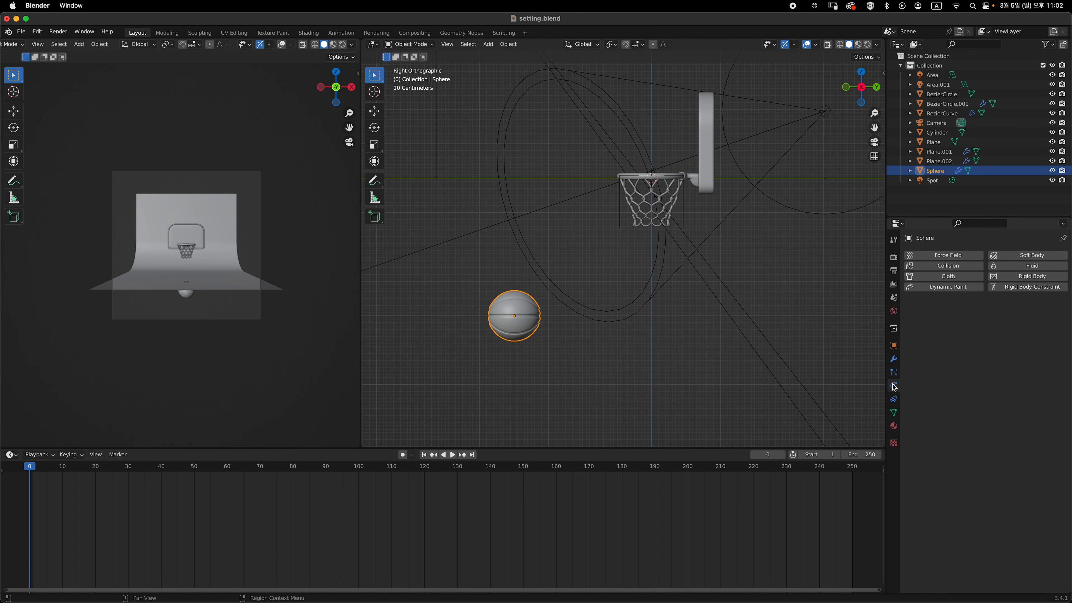
pyautogui.click(1020, 279)
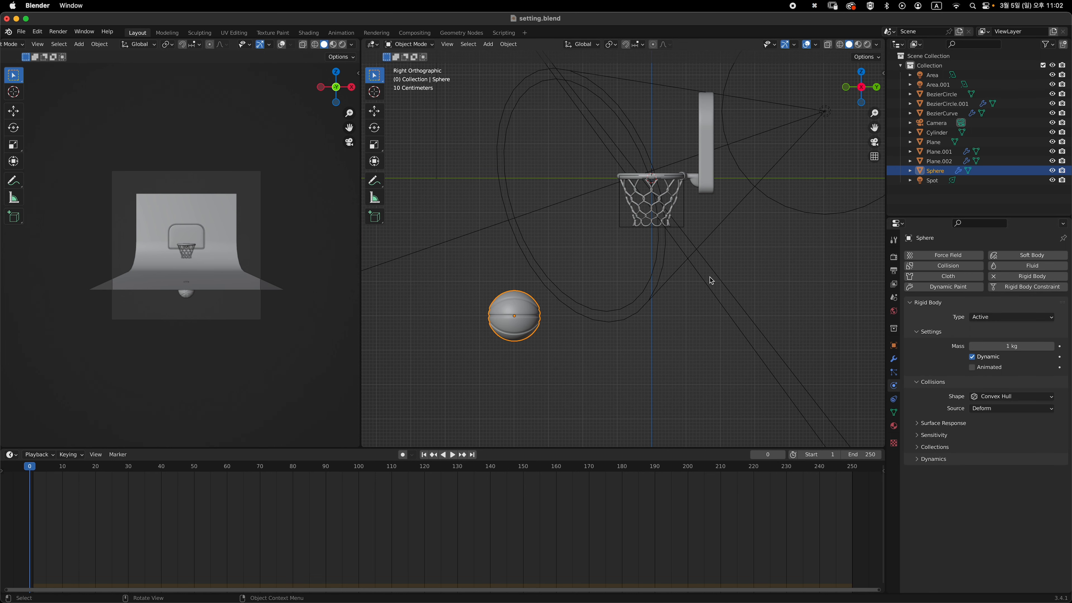
# Play the simulation briefly to check how the basketball falls, and return the timeline to frame 0
pyautogui.keyDown('shift'); pyautogui.moveTo(557, 338); pyautogui.dragTo(578, 313, button='middle'); pyautogui.keyUp('shift')
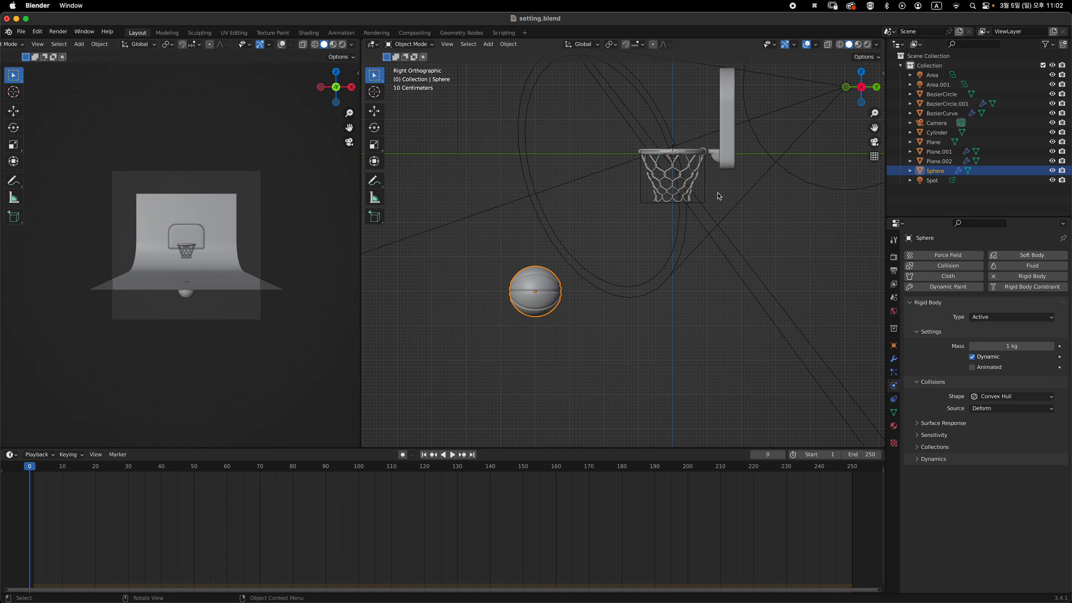
pyautogui.press('space')
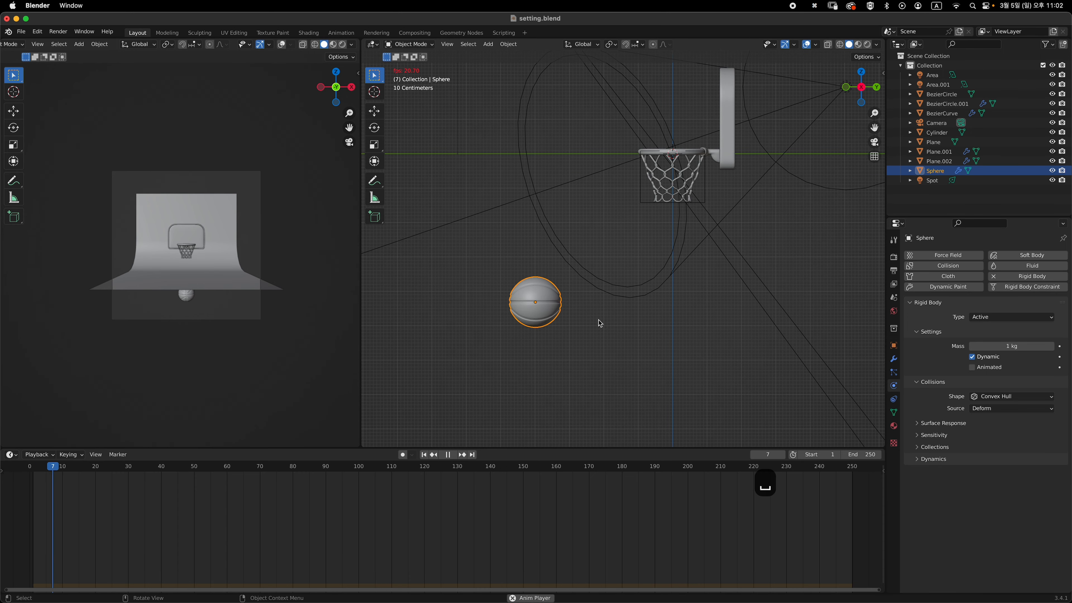
pyautogui.press('space')
pyautogui.scroll(-6, 608, 367)
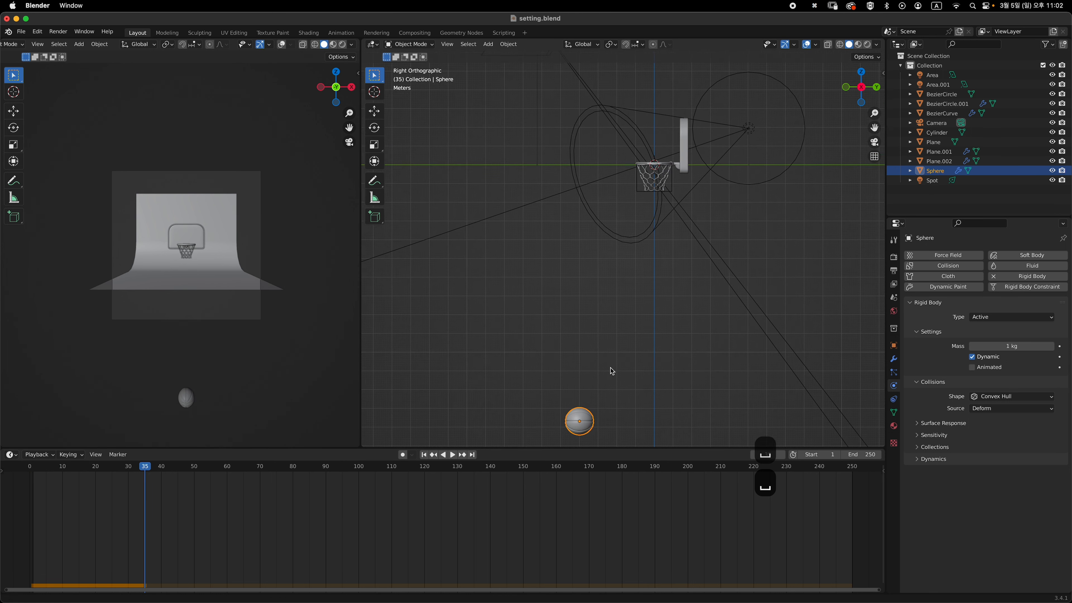
pyautogui.keyDown('shift'); pyautogui.moveTo(593, 362); pyautogui.dragTo(592, 365, button='middle'); pyautogui.keyUp('shift')
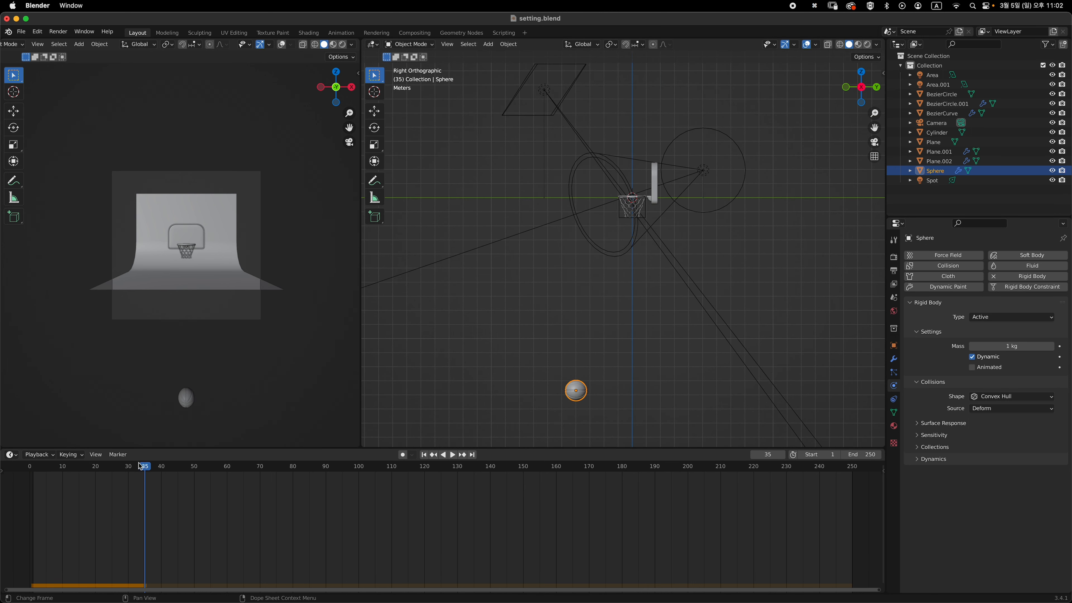
pyautogui.moveTo(38, 469); pyautogui.dragTo(30, 469)
pyautogui.scroll(4, 555, 336)
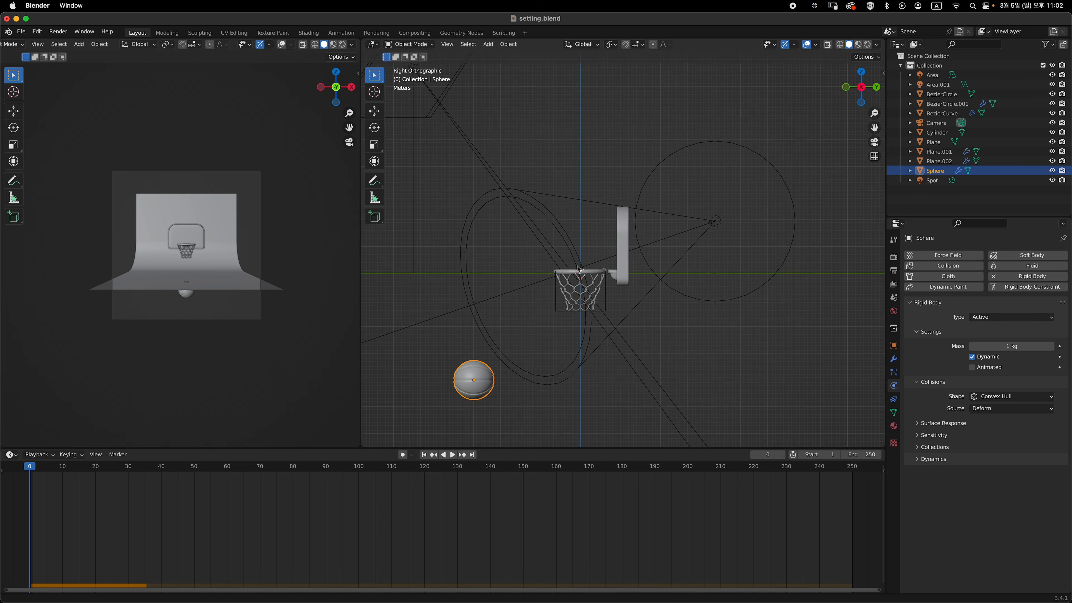
pyautogui.scroll(3, 604, 273)
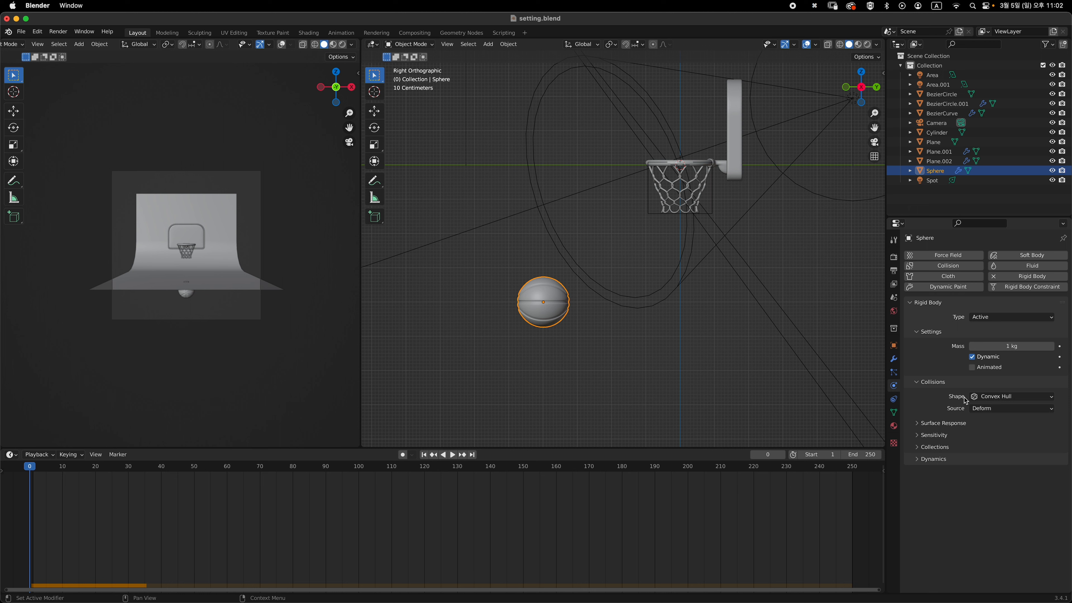
# Set the basketball's rigid body collision shape to Mesh, and hide the curved backdrop plane
pyautogui.click(1003, 398)
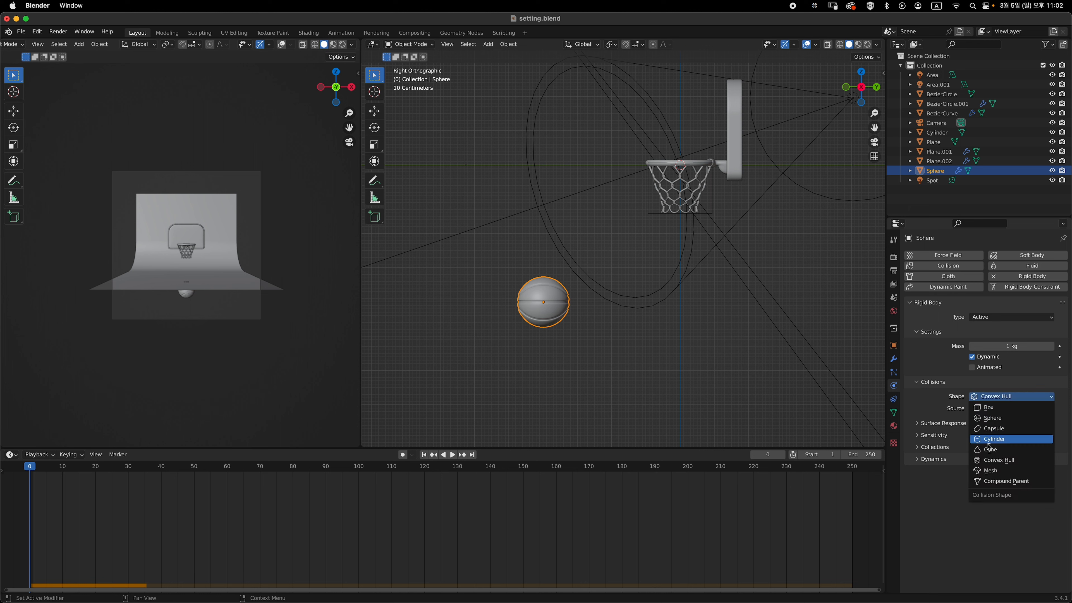
pyautogui.click(999, 471)
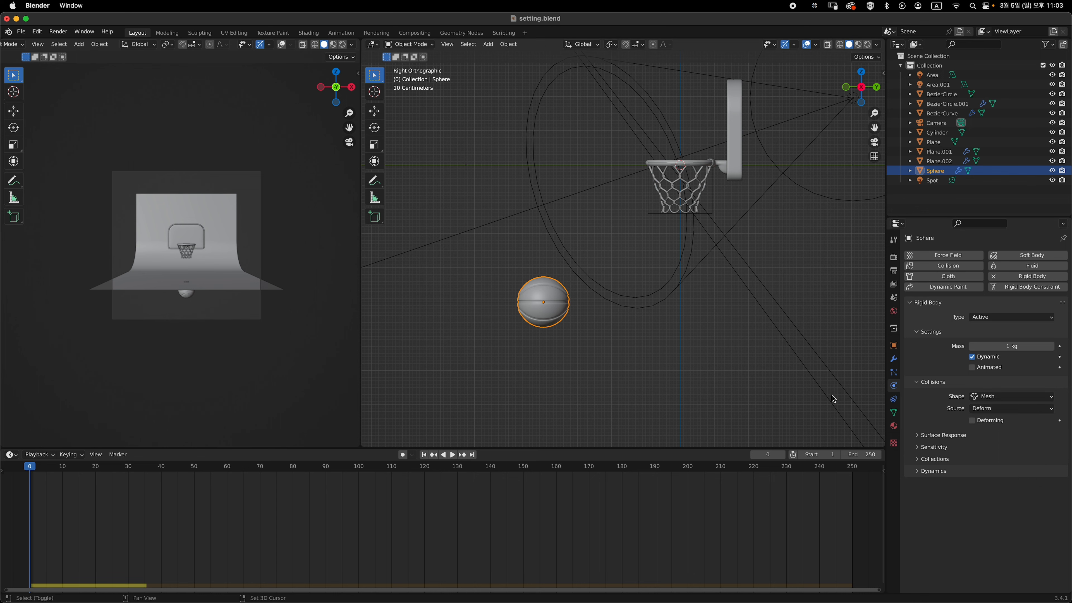
pyautogui.moveTo(781, 346); pyautogui.dragTo(598, 414, button='middle')
pyautogui.click(598, 415)
pyautogui.press('h')
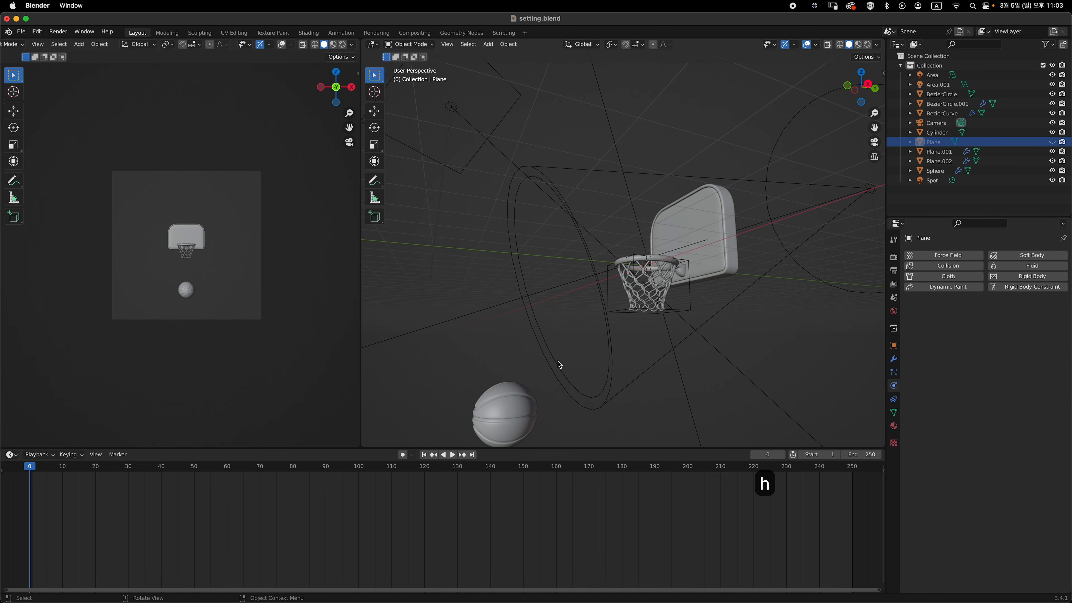
pyautogui.click(523, 406)
pyautogui.press('`')
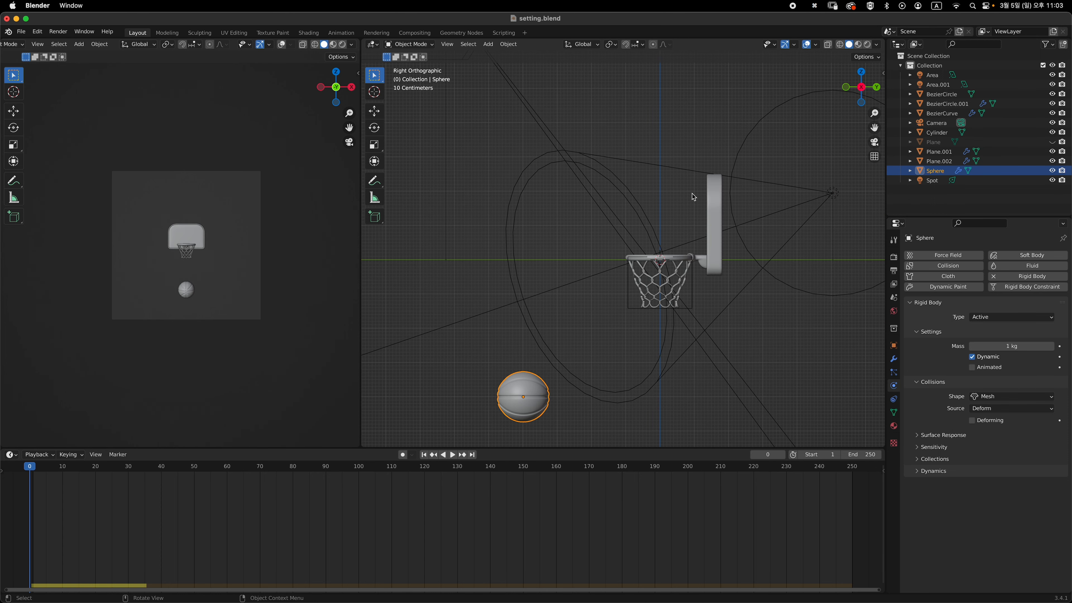
pyautogui.moveTo(713, 204); pyautogui.dragTo(687, 261, button='middle')
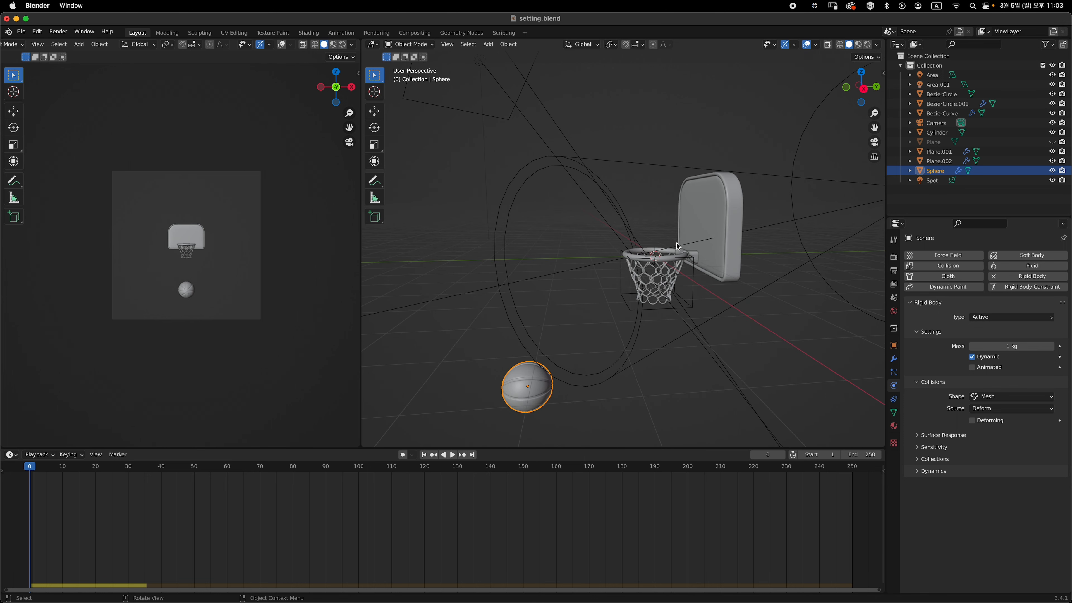
pyautogui.click(672, 286)
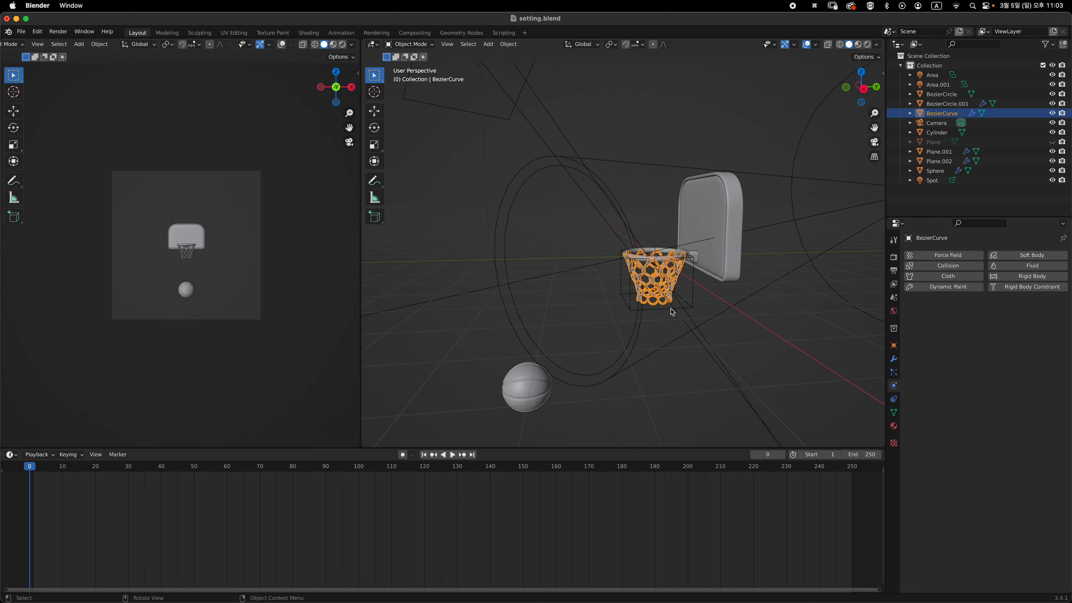
pyautogui.press('`')
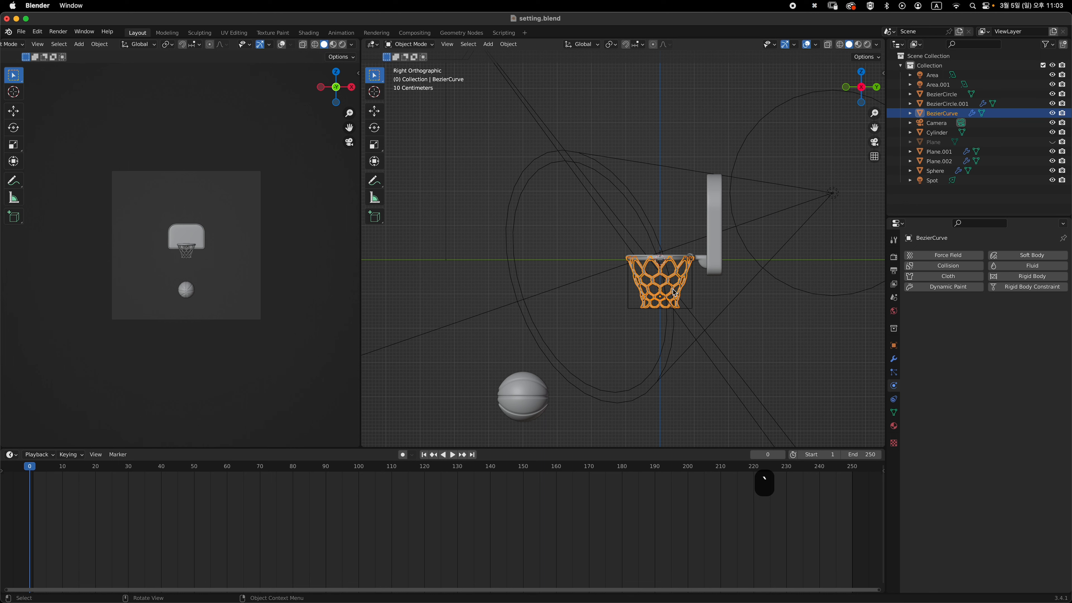
pyautogui.moveTo(700, 290); pyautogui.dragTo(659, 307, button='middle')
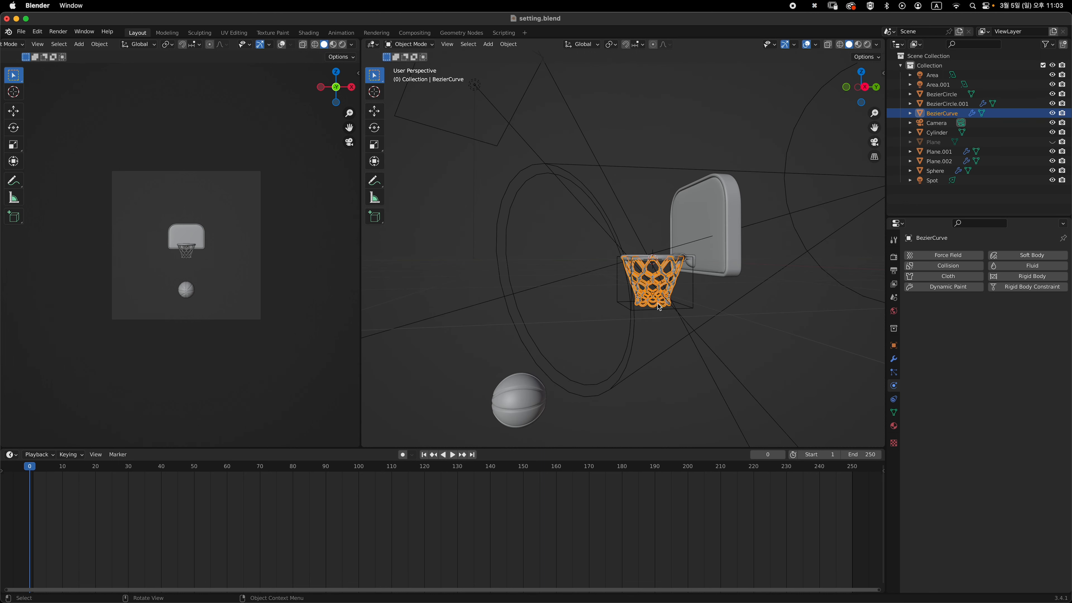
pyautogui.click(524, 406)
# Add rigid body physics to the backboard panel (Plane.001) and set its type to Passive
pyautogui.click(717, 215)
pyautogui.moveTo(776, 220); pyautogui.dragTo(783, 336, button='middle')
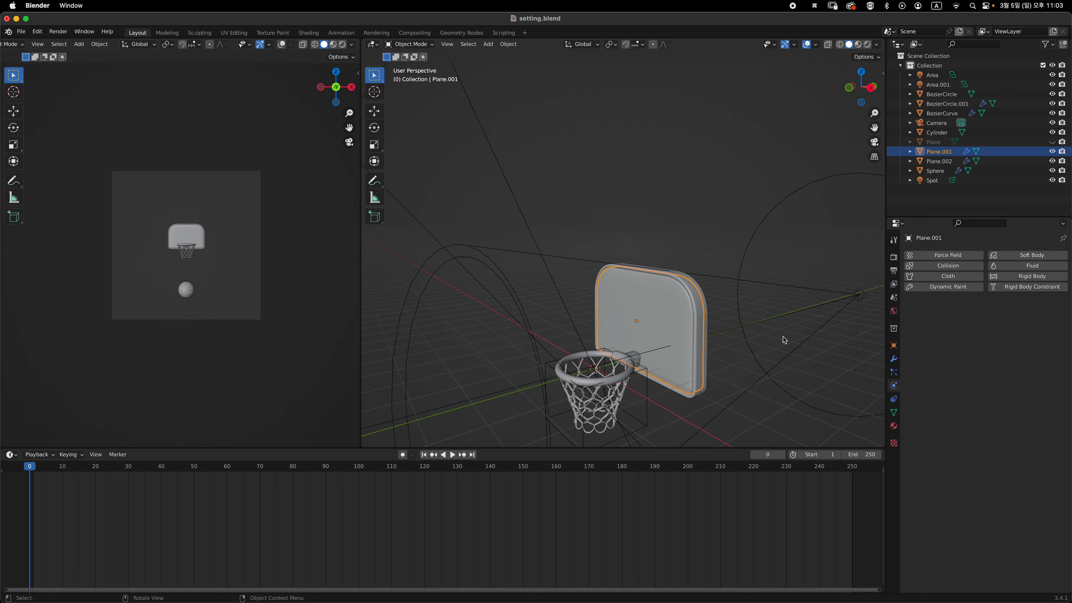
pyautogui.click(1017, 280)
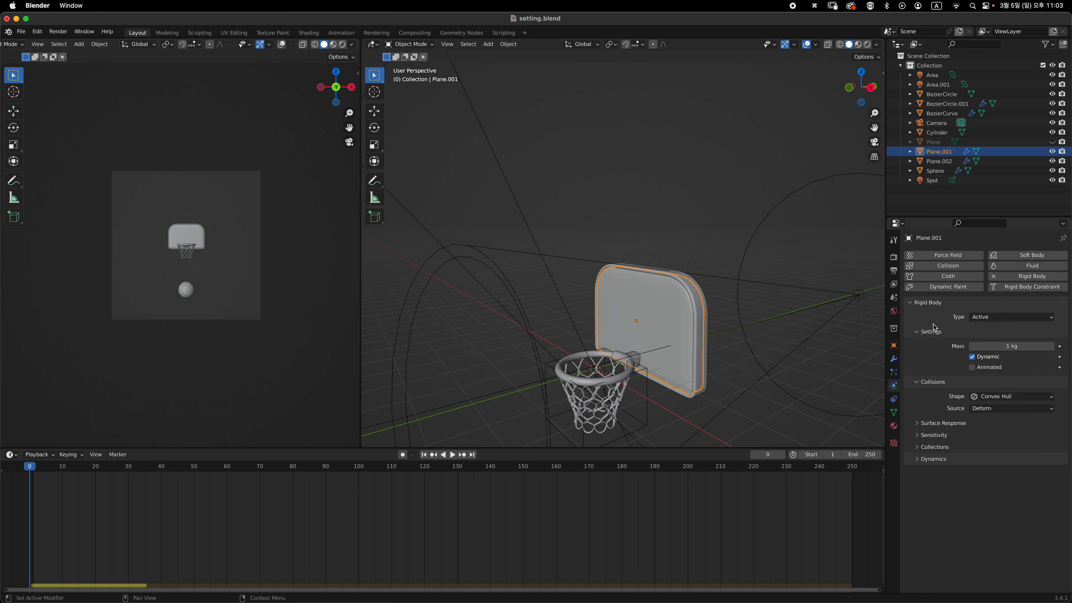
pyautogui.press('KP_3')
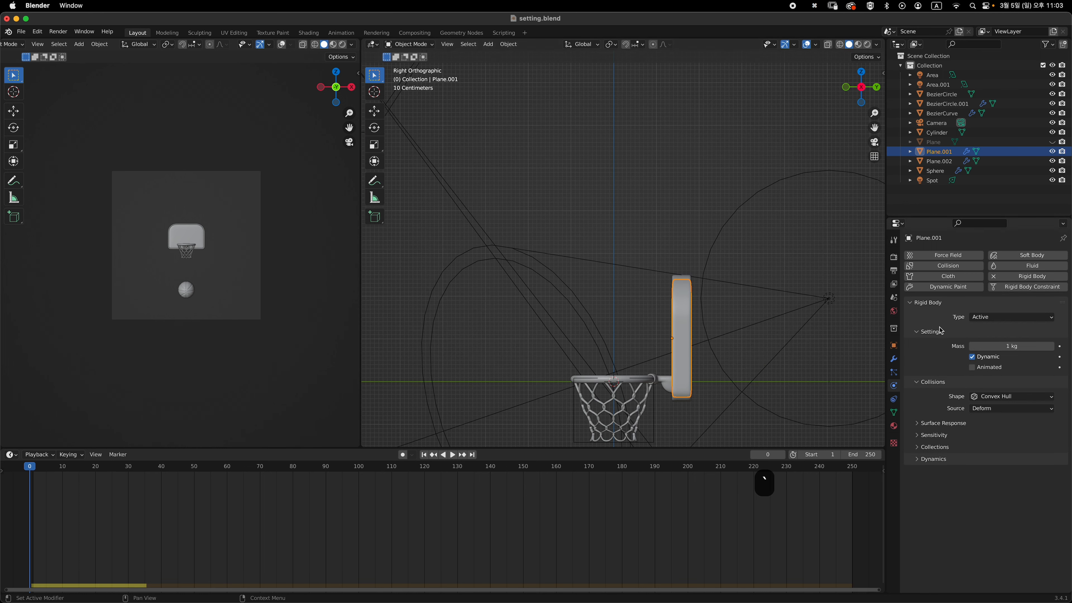
pyautogui.click(993, 321)
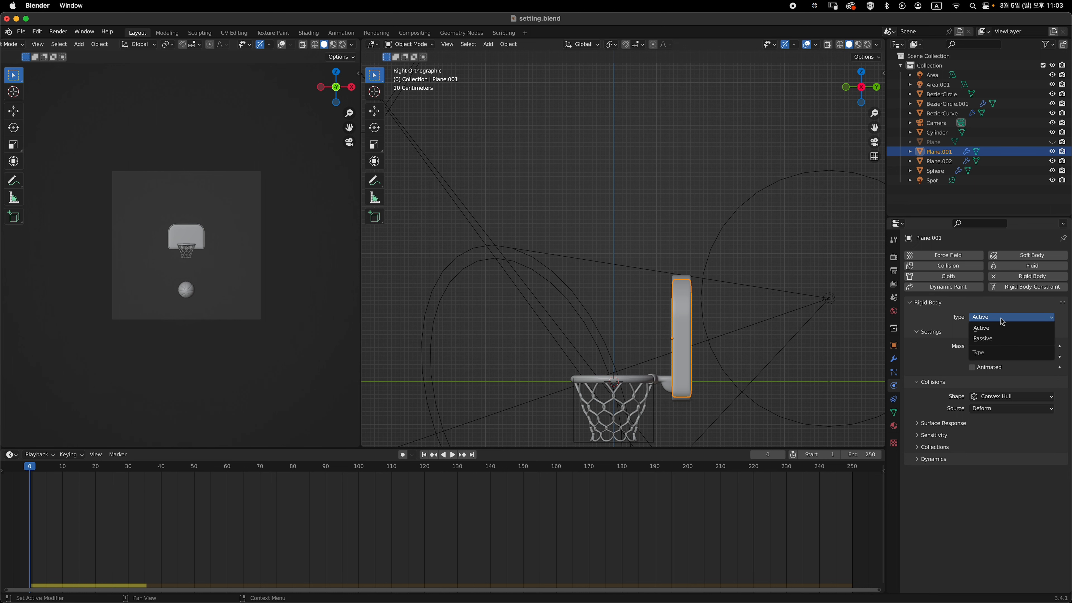
pyautogui.click(999, 341)
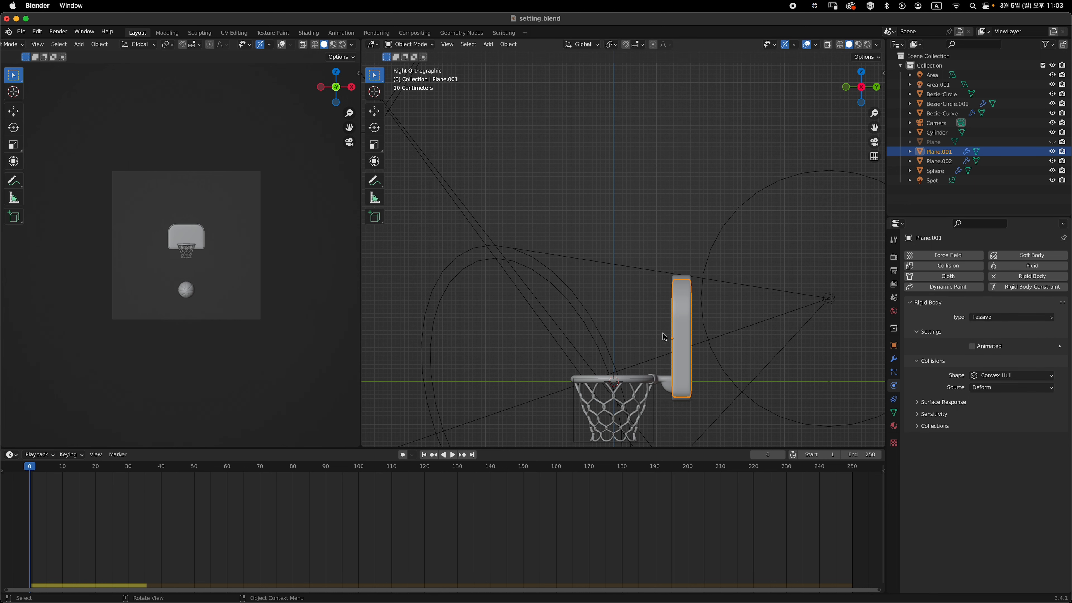
# Select the basketball and play the simulation briefly to check how it moves
pyautogui.scroll(-3, 665, 337)
pyautogui.click(543, 364)
pyautogui.press('space')
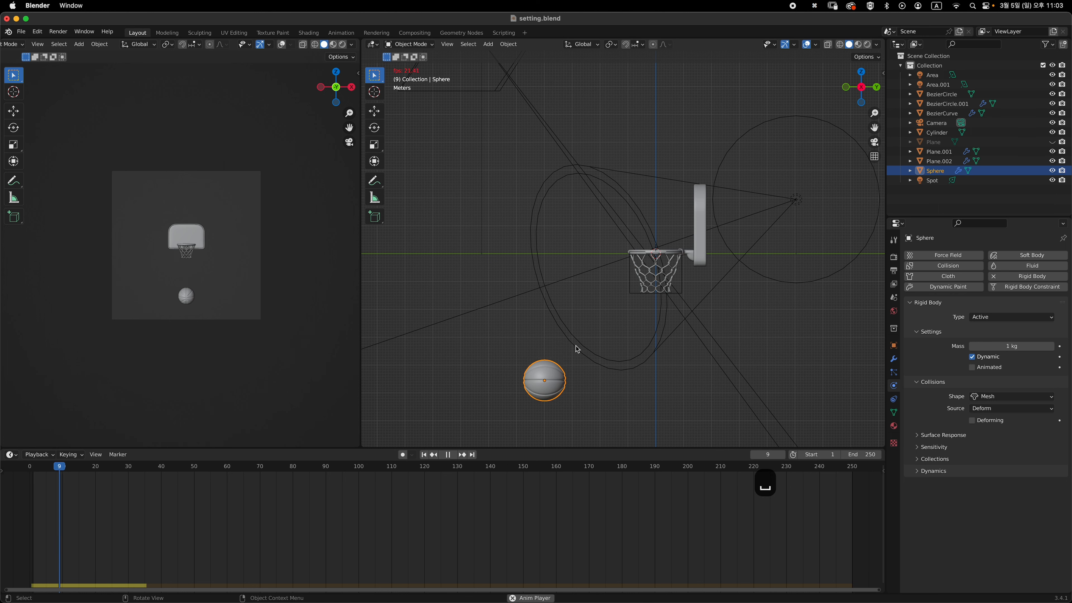
pyautogui.press('space')
pyautogui.moveTo(673, 304); pyautogui.dragTo(682, 203, button='middle')
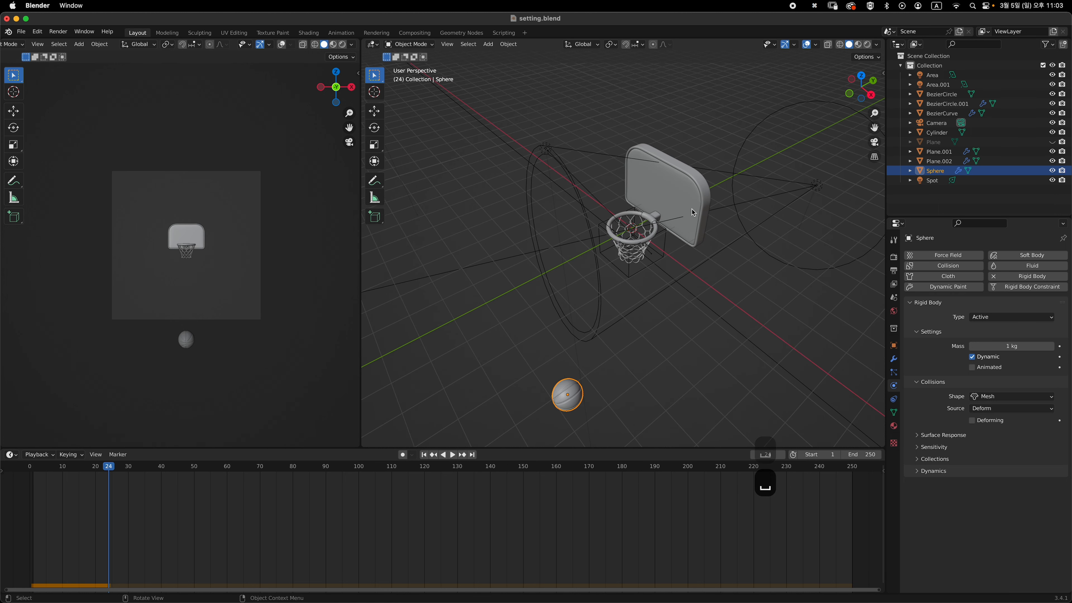
# Return the timeline to frame 0 and set the backboard panel's rigid body collision shape to Mesh
pyautogui.click(692, 210)
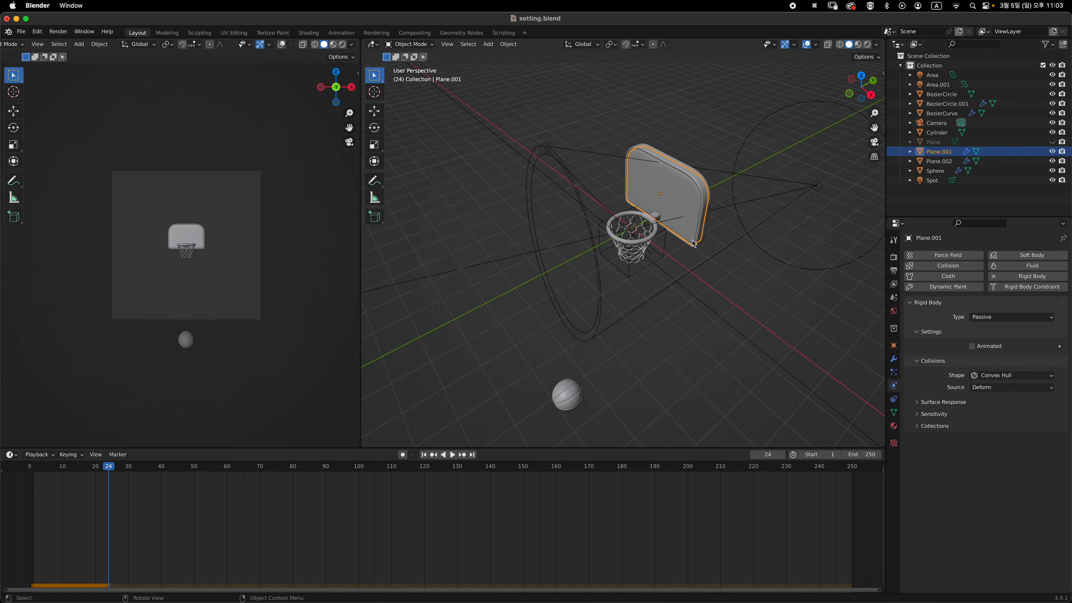
pyautogui.moveTo(695, 244); pyautogui.dragTo(712, 192, button='middle')
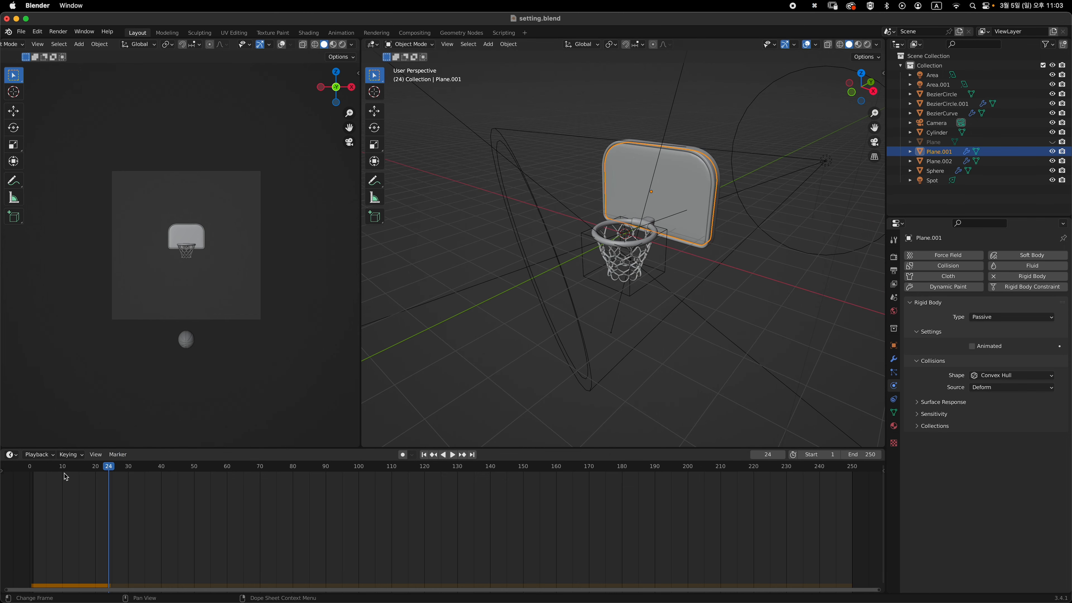
pyautogui.click(29, 469)
pyautogui.moveTo(616, 262); pyautogui.dragTo(652, 217, button='middle')
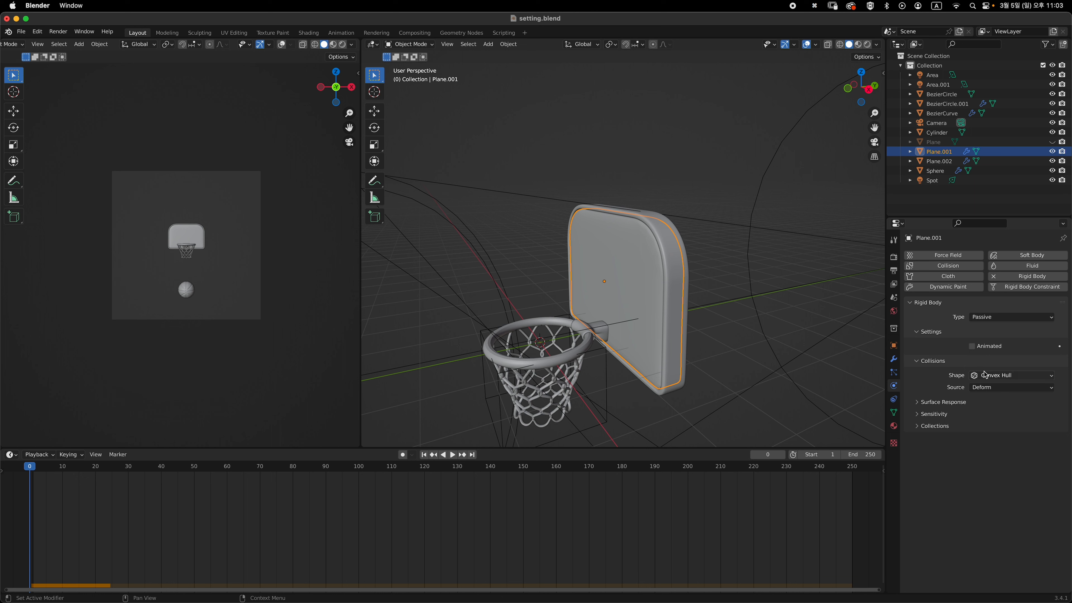
pyautogui.click(1008, 380)
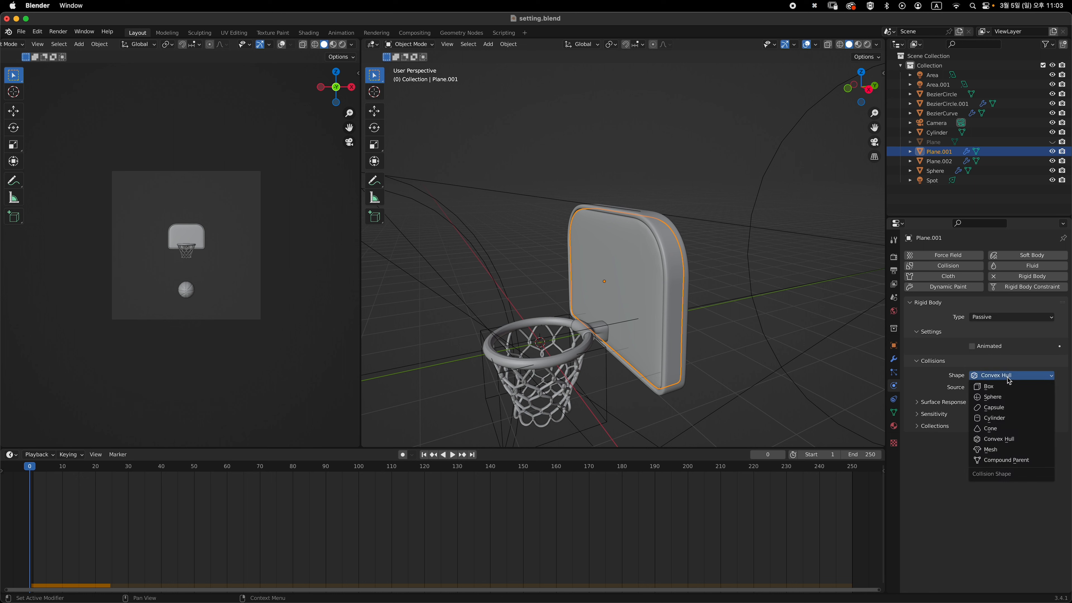
pyautogui.click(999, 450)
# Add a Passive rigid body with Mesh collision shape to the backboard's outer frame (Plane.002)
pyautogui.moveTo(880, 385); pyautogui.dragTo(682, 270, button='middle')
pyautogui.click(688, 279)
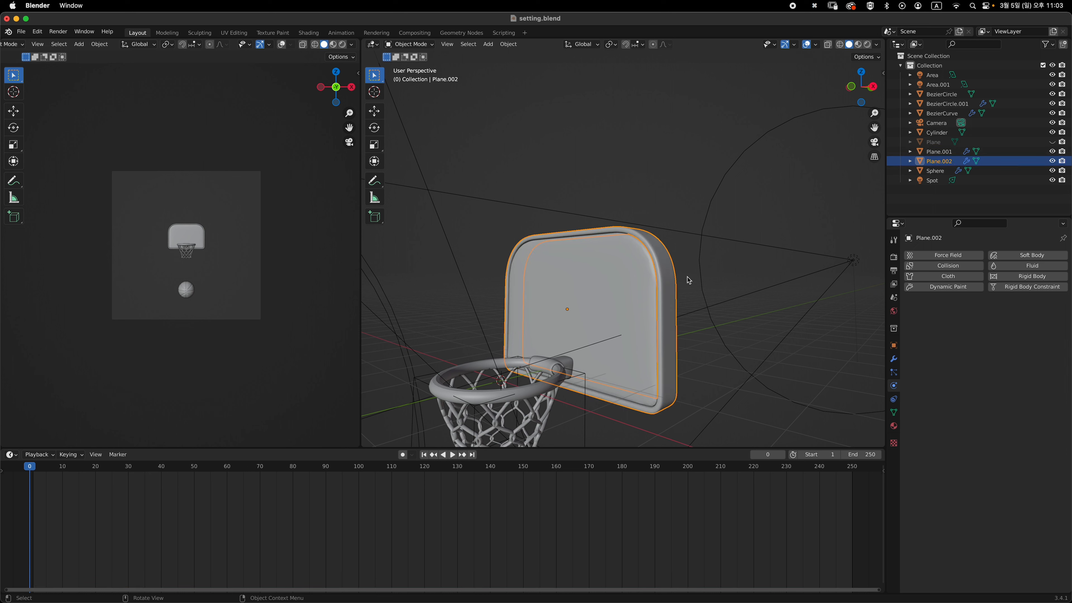
pyautogui.click(1026, 277)
pyautogui.click(1016, 317)
pyautogui.click(1008, 339)
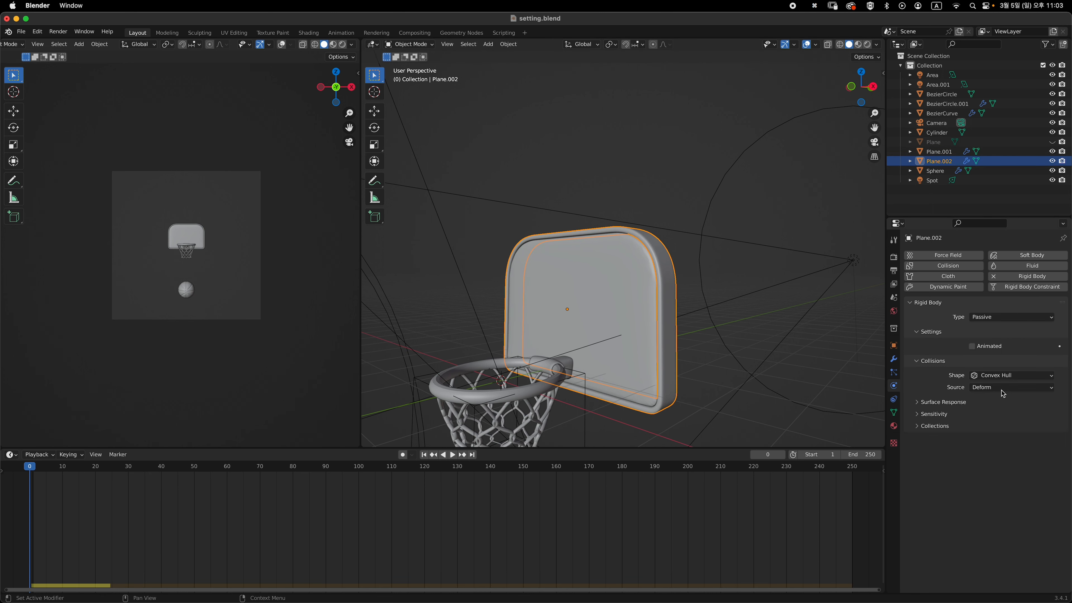
pyautogui.click(1003, 376)
pyautogui.click(996, 449)
# Add rigid body physics to the bracket joining ring and backboard (BezierCircle.001) and set its type to Passive
pyautogui.moveTo(599, 290); pyautogui.dragTo(576, 325, button='middle')
pyautogui.click(577, 322)
pyautogui.click(1026, 277)
pyautogui.click(1021, 317)
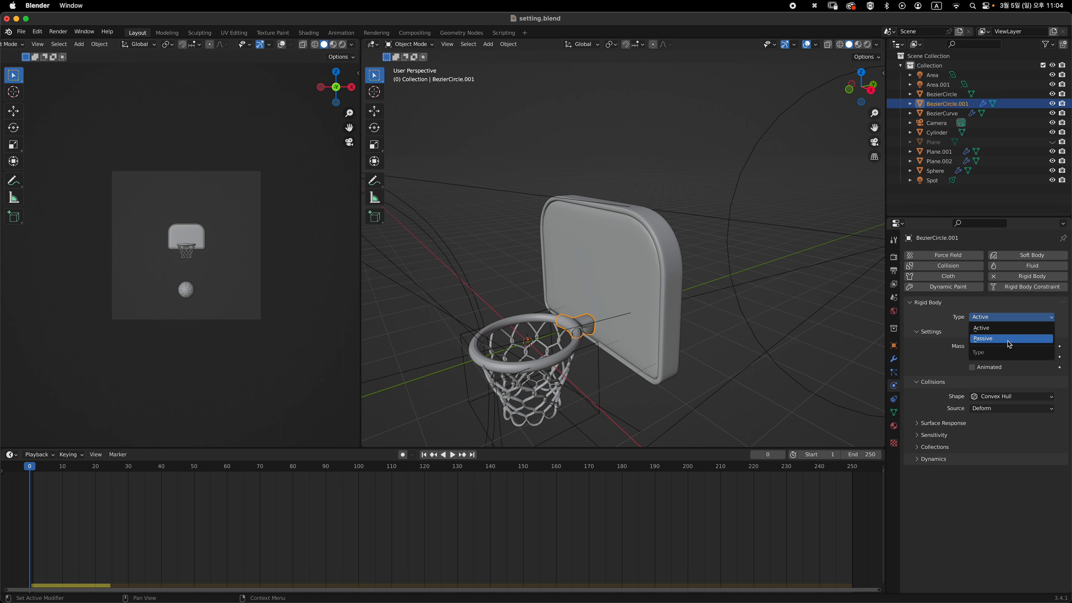
pyautogui.click(1011, 340)
# Add rigid body physics to the hoop ring and set its type to Passive
pyautogui.click(566, 351)
pyautogui.click(1021, 277)
pyautogui.click(1004, 319)
pyautogui.click(992, 338)
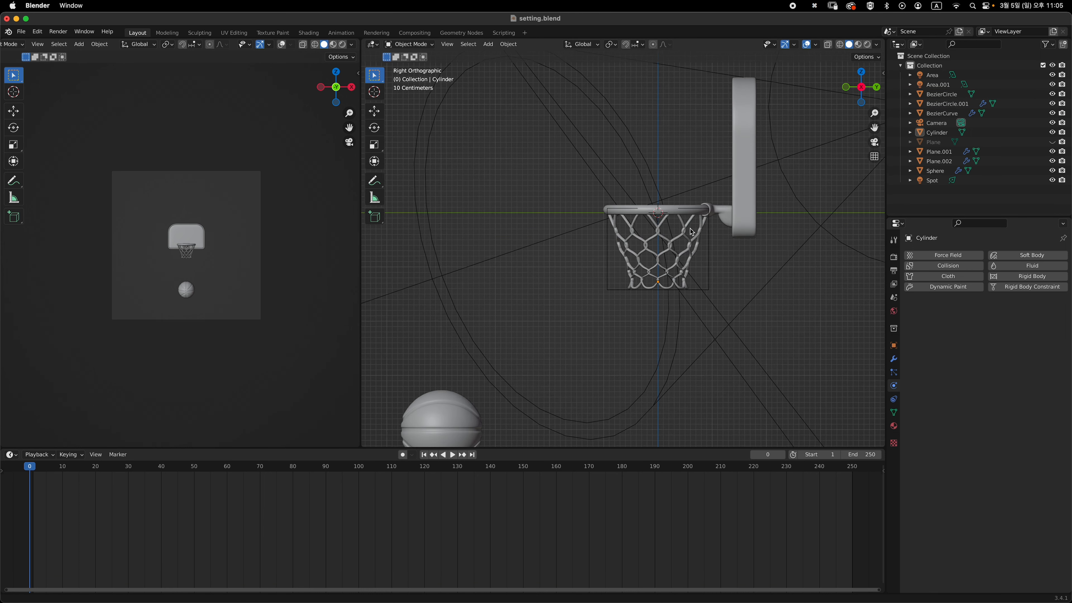
pyautogui.scroll(1, 711, 240)
pyautogui.click(710, 240)
pyautogui.keyDown('shift'); pyautogui.moveTo(736, 273); pyautogui.dragTo(691, 279, button='middle'); pyautogui.keyUp('shift')
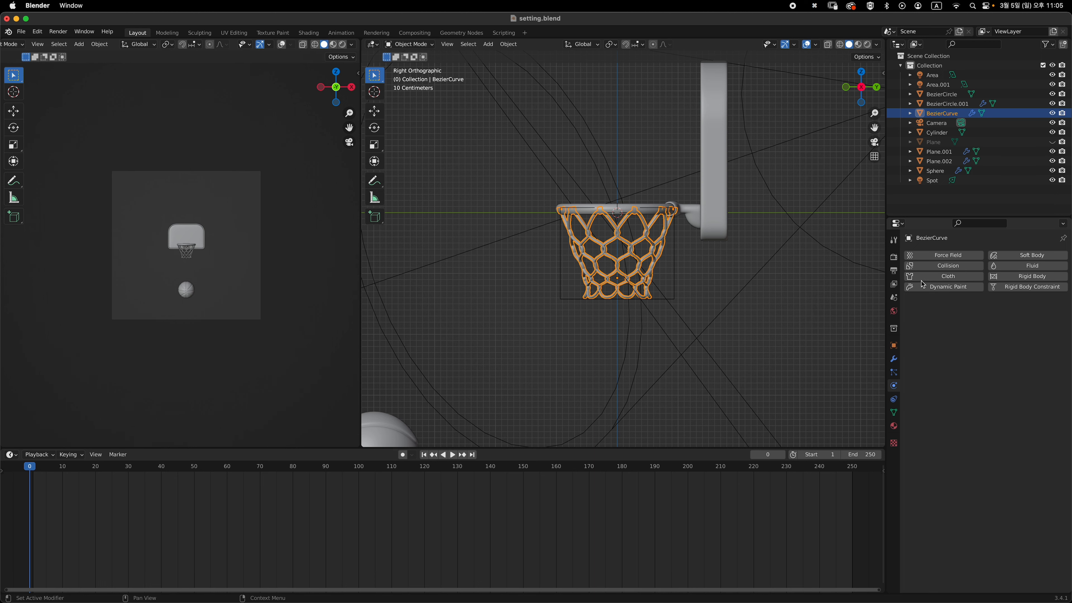
pyautogui.moveTo(682, 263); pyautogui.dragTo(635, 263, button='middle')
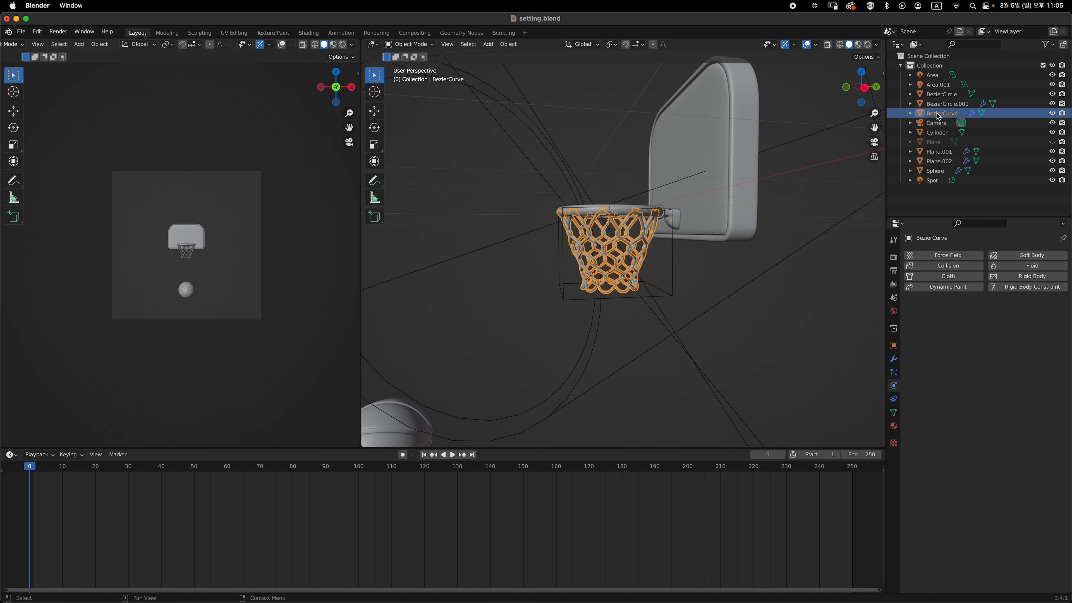
pyautogui.moveTo(661, 247); pyautogui.dragTo(670, 232, button='middle')
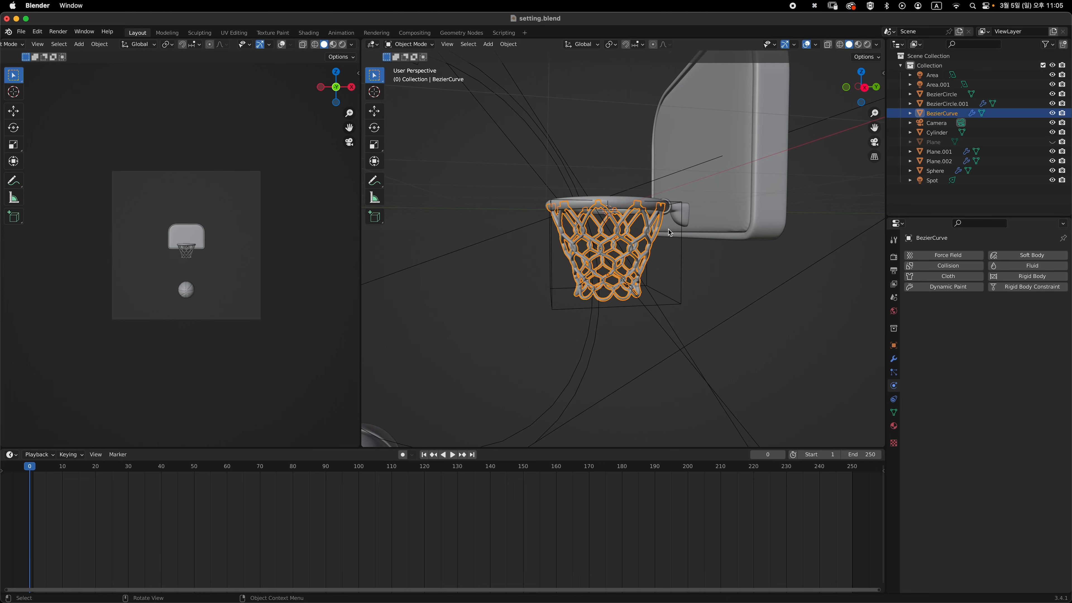
# Add cloth physics to the cylinder cage surrounding the net, working in the right view
pyautogui.click(687, 269)
pyautogui.click(685, 274)
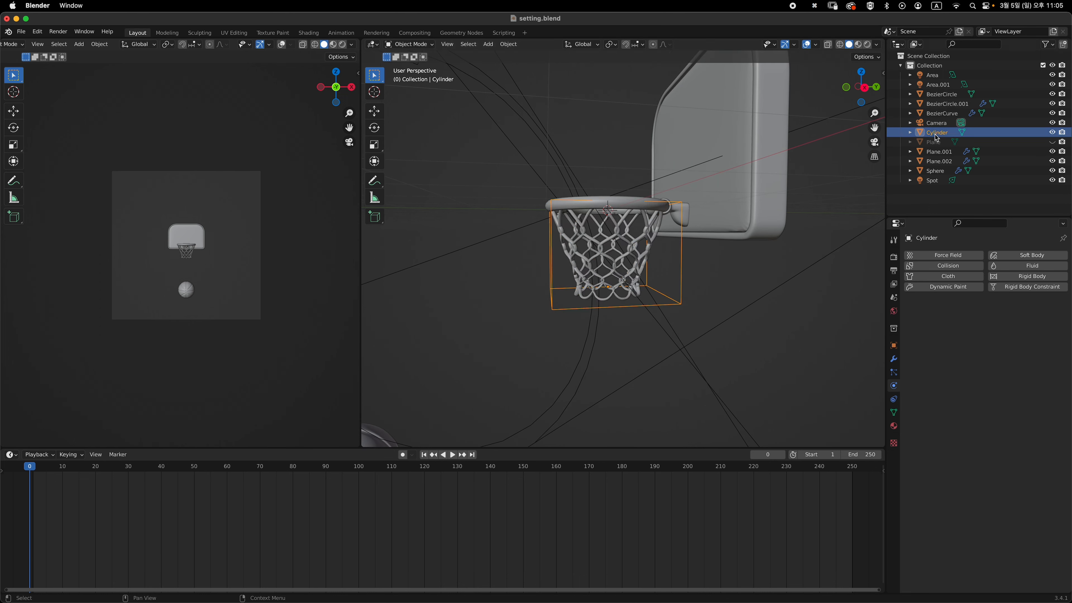
pyautogui.press('`')
pyautogui.click(741, 269)
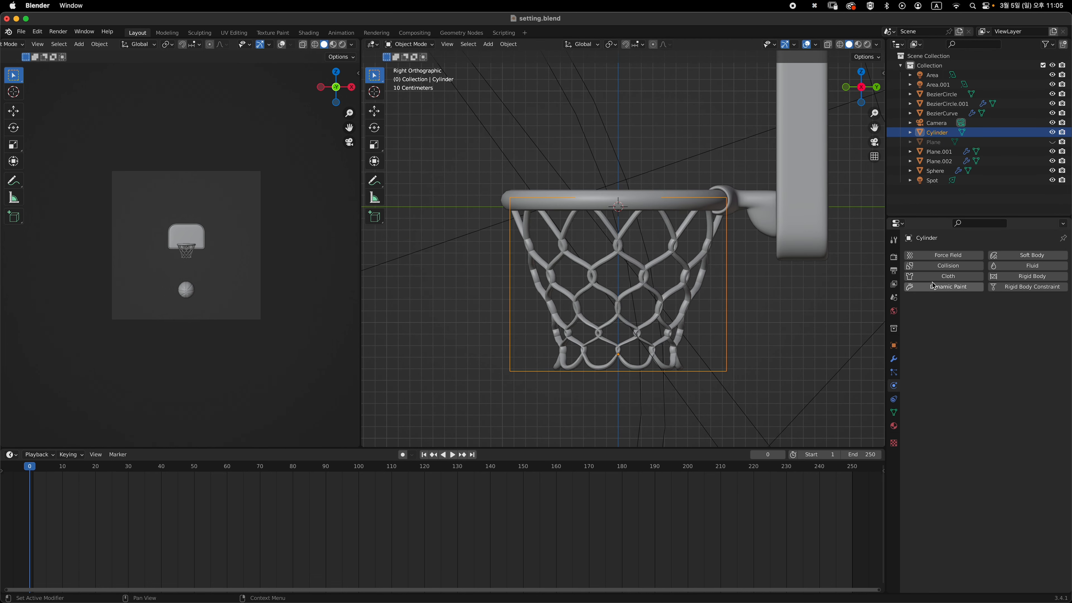
pyautogui.click(948, 276)
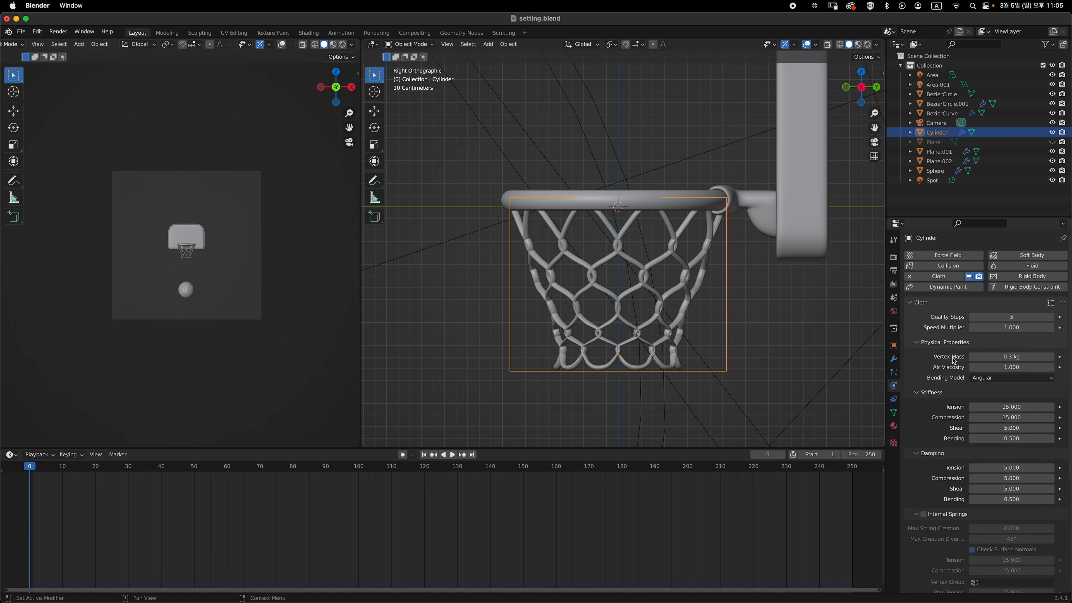
# Set the cylinder's cloth bending model to Linear
pyautogui.scroll(-2, 959, 334)
pyautogui.scroll(-2, 950, 371)
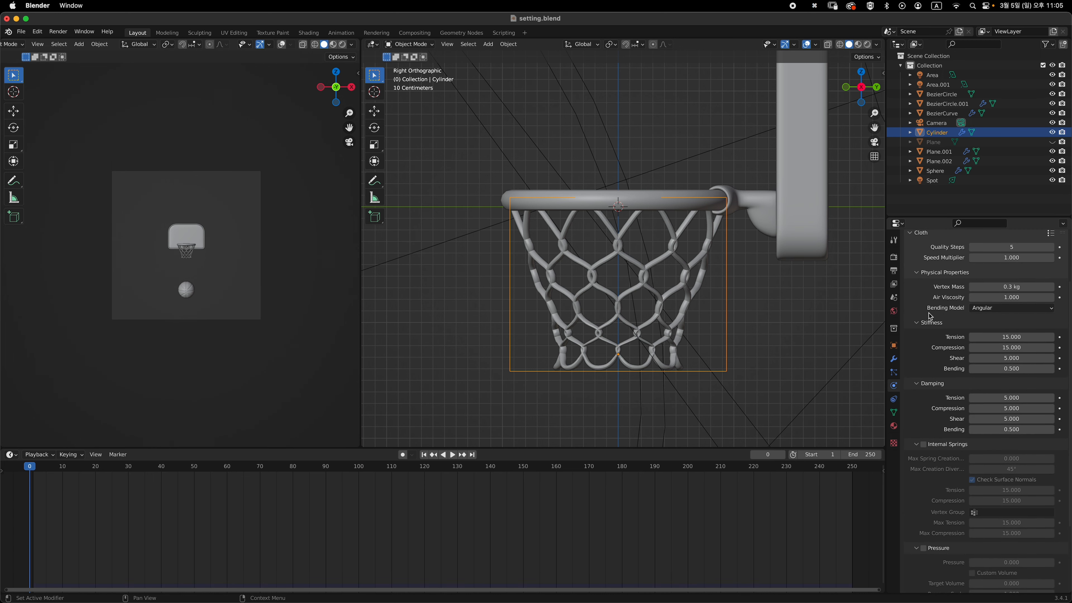
pyautogui.click(990, 308)
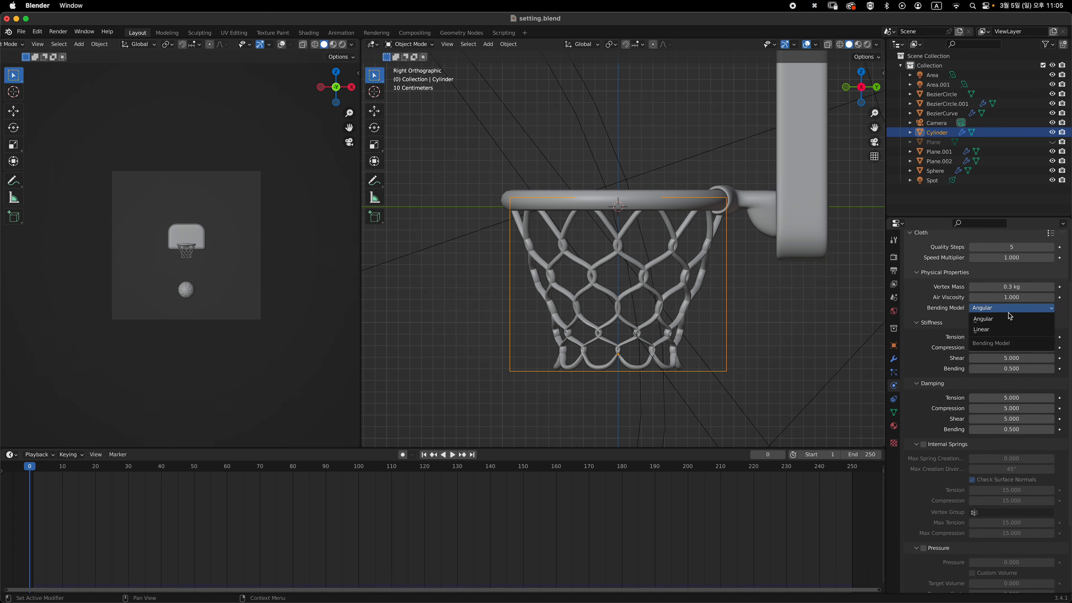
pyautogui.click(995, 330)
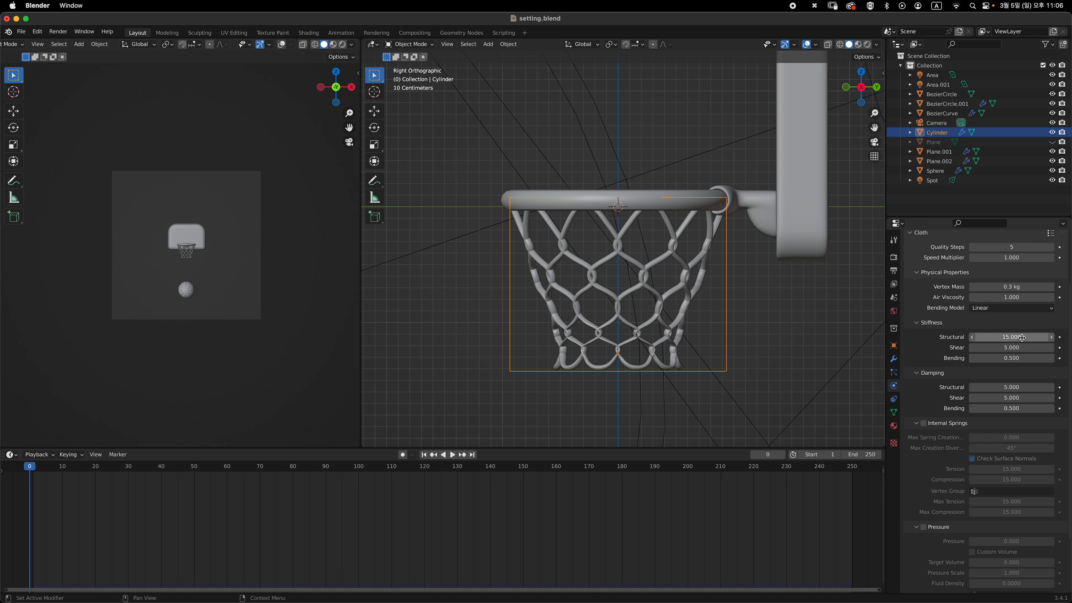
# Set the cylinder cloth's structural, shear and bending stiffness to 2
pyautogui.moveTo(1025, 338); pyautogui.dragTo(1015, 359)
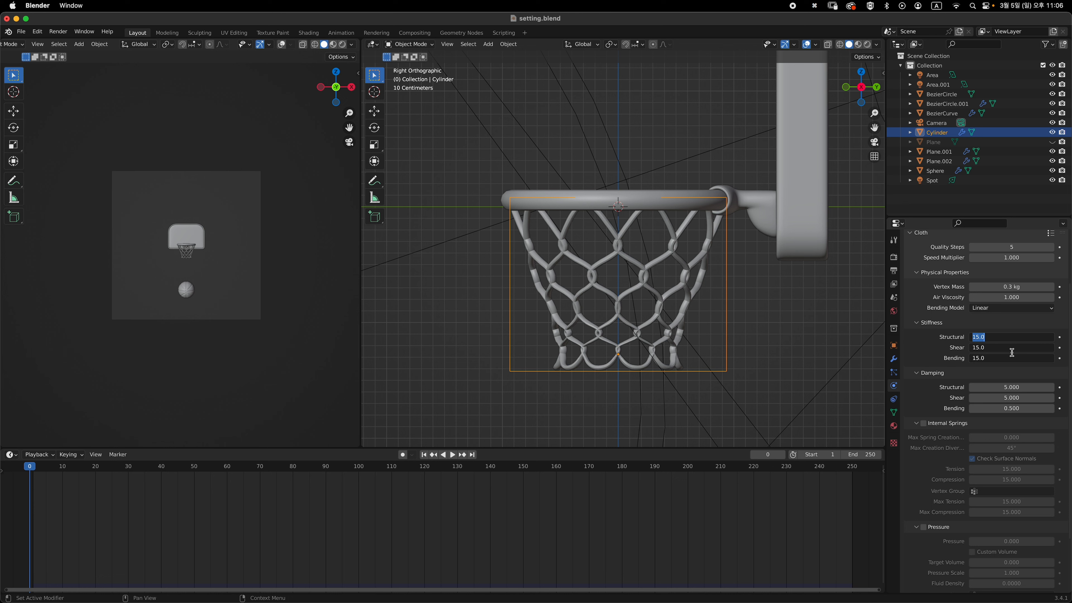
pyautogui.write('2')
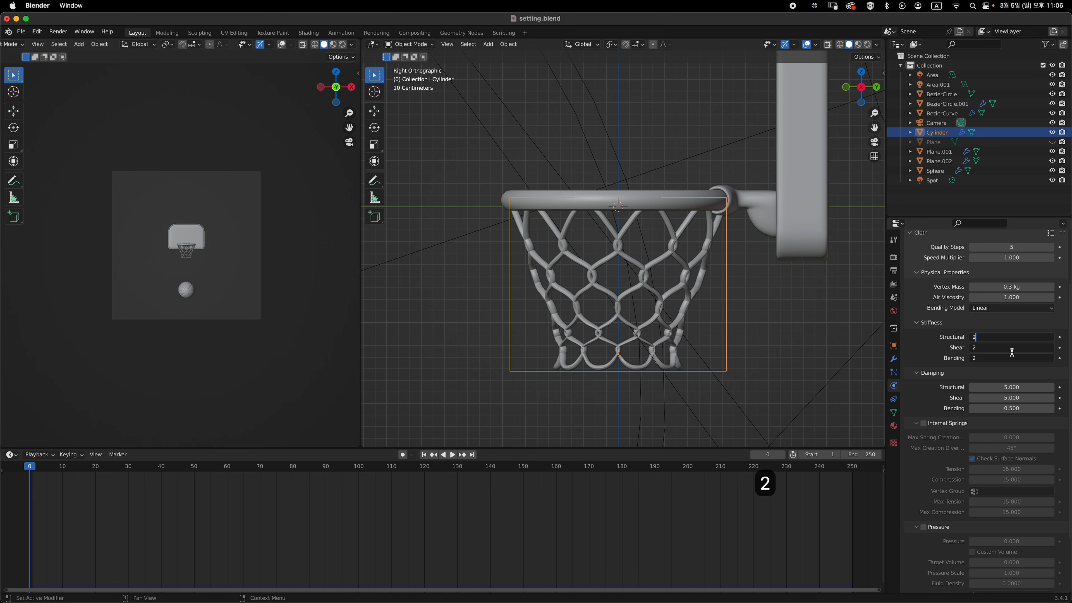
pyautogui.press('Return')
pyautogui.scroll(-2, 695, 335)
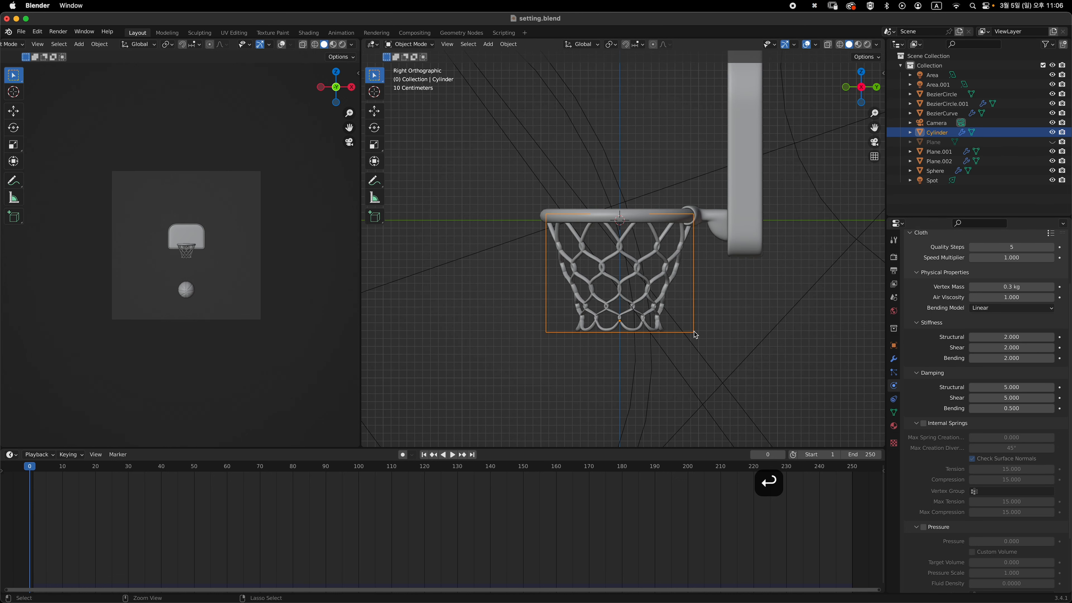
# Play the simulation in the right orthographic view to check how the unpinned net cylinder moves, and return to the start frame
pyautogui.scroll(-3, 696, 335)
pyautogui.moveTo(686, 324); pyautogui.dragTo(711, 319, button='middle')
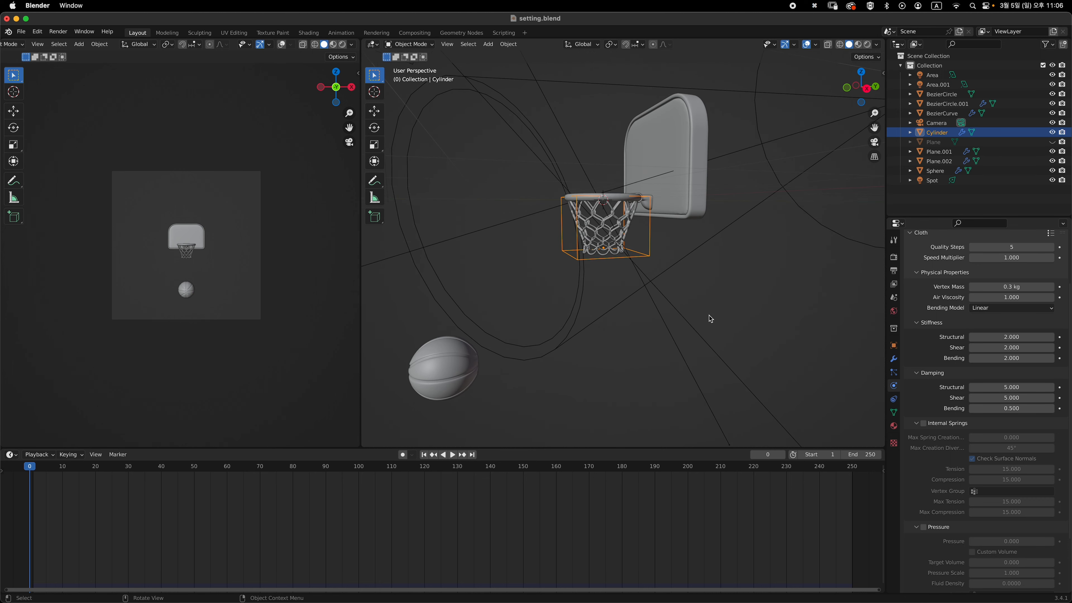
pyautogui.press('`')
pyautogui.click(649, 266)
pyautogui.press('`')
pyautogui.click(783, 292)
pyautogui.press('space')
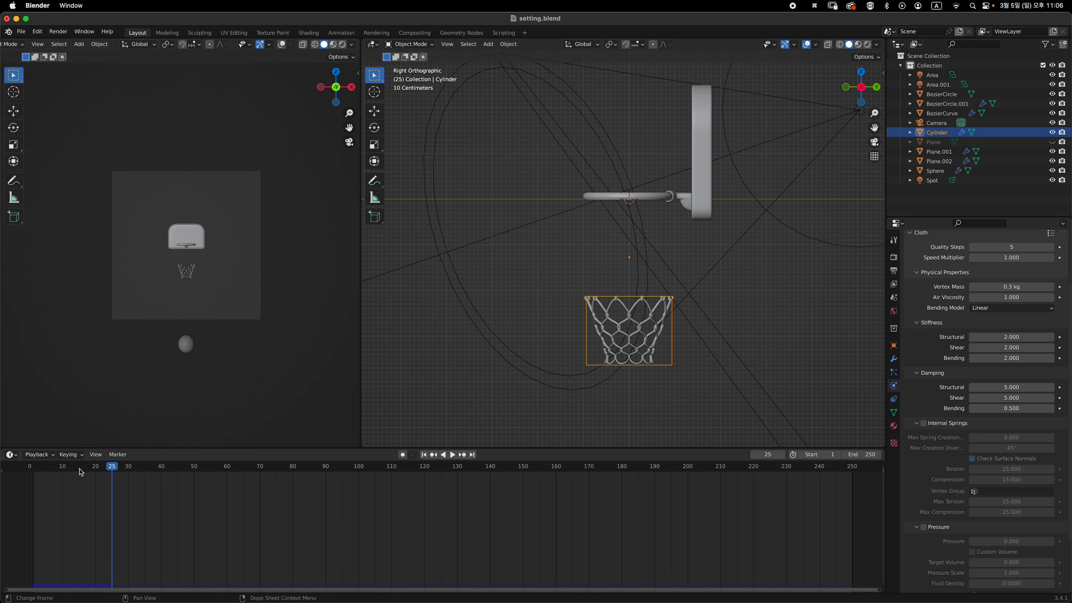
pyautogui.press('Escape')
# Select the top edge loop of the net cylinder in Edit Mode, using edge selection with X-ray on
pyautogui.keyDown('shift'); pyautogui.moveTo(685, 187); pyautogui.dragTo(651, 239, button='middle'); pyautogui.keyUp('shift')
pyautogui.scroll(2, 654, 242)
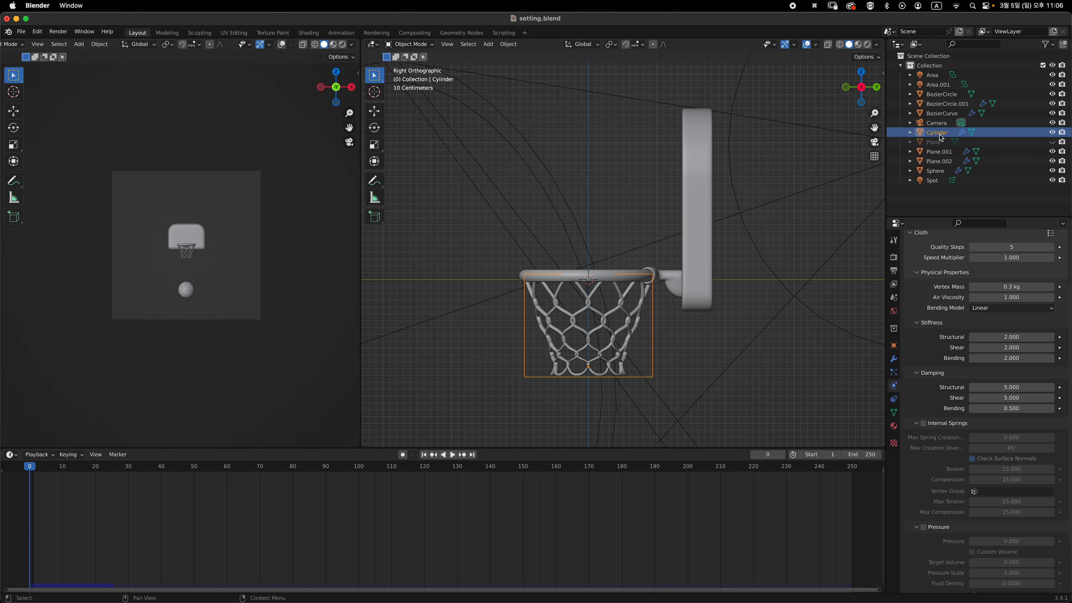
pyautogui.press('Tab')
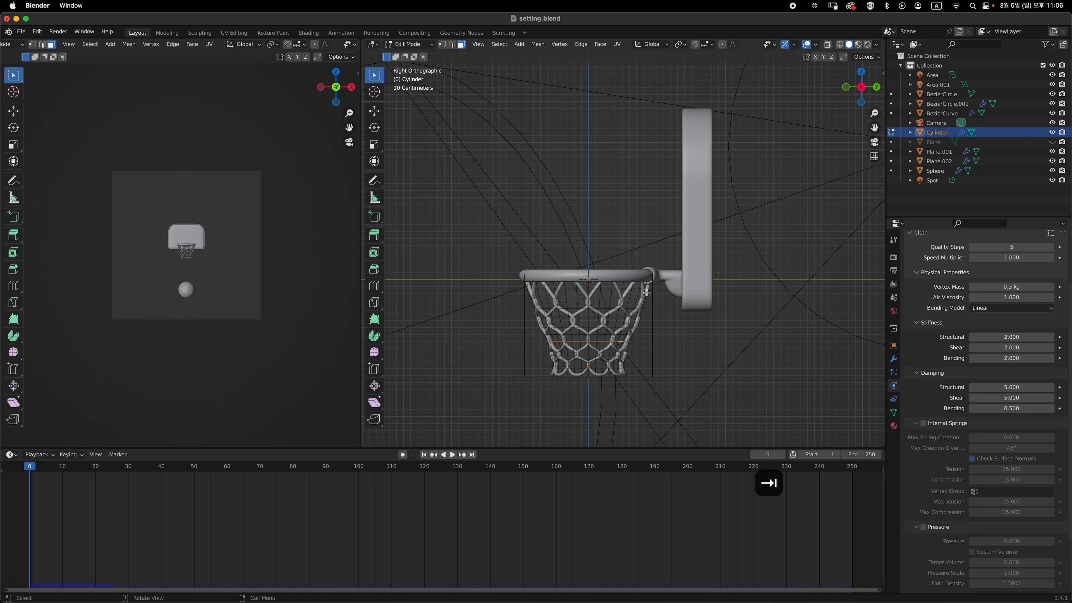
pyautogui.keyDown('shift'); pyautogui.moveTo(629, 285); pyautogui.dragTo(646, 334, button='middle'); pyautogui.keyUp('shift')
pyautogui.hotkey('alt', 'z')
pyautogui.hotkey('alt', 'z')
pyautogui.hotkey('alt', 'z')
pyautogui.press('2')
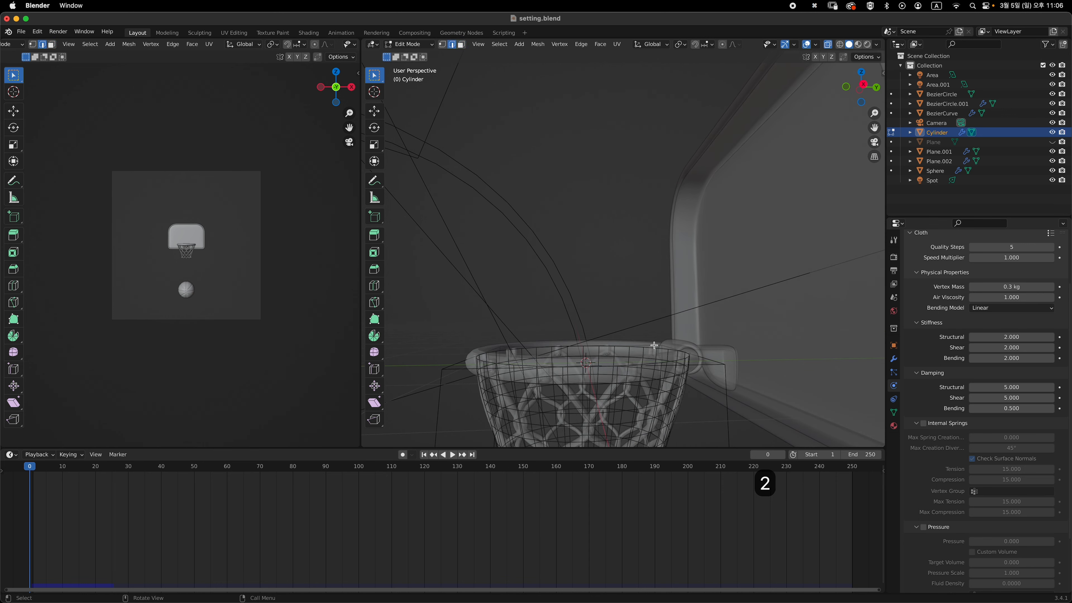
pyautogui.keyDown('alt'); pyautogui.click(650, 347); pyautogui.keyUp('alt')
pyautogui.moveTo(650, 348); pyautogui.dragTo(715, 344, button='middle')
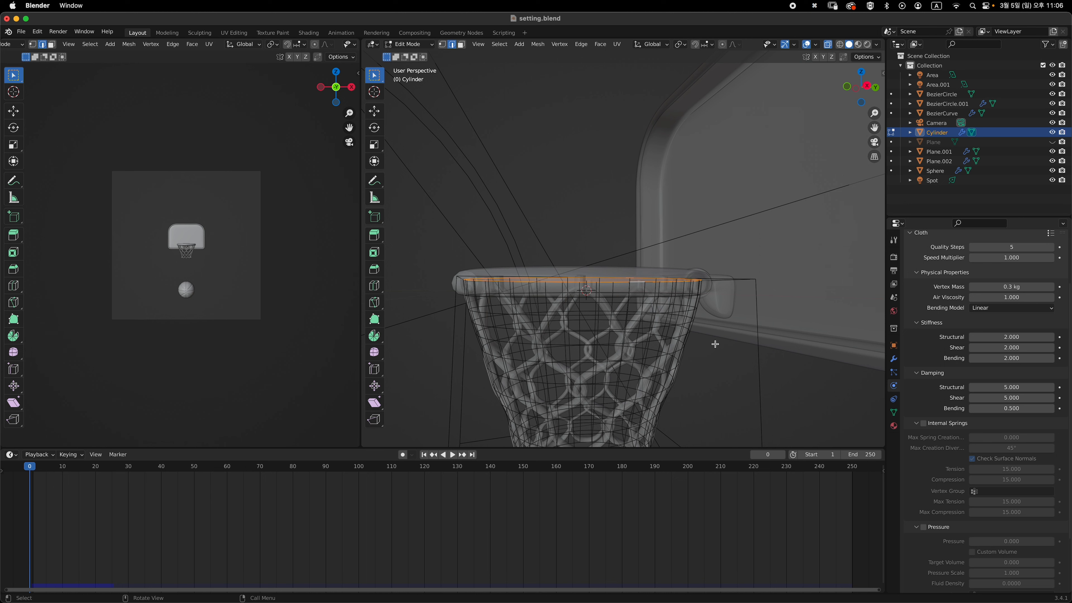
# Create a vertex group named "pin" on the cylinder mesh
pyautogui.click(894, 413)
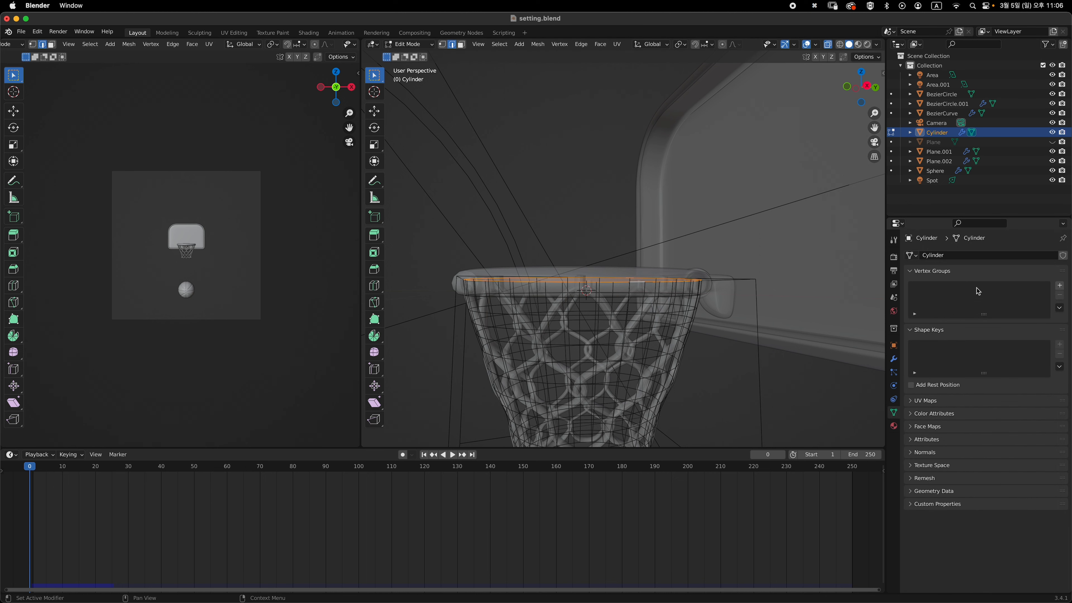
pyautogui.click(1060, 285)
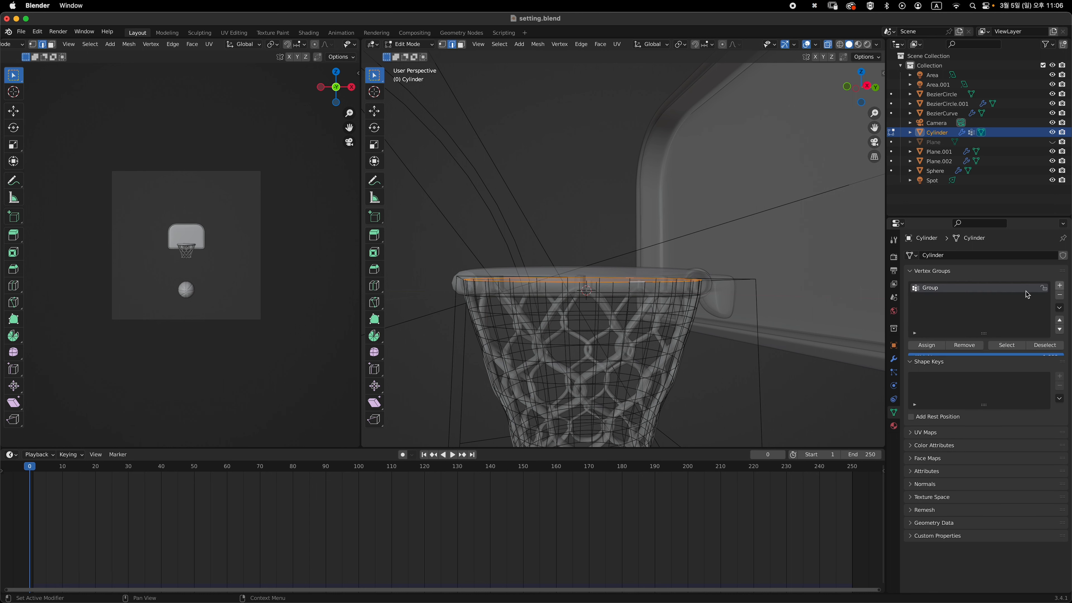
pyautogui.doubleClick(938, 288)
pyautogui.write('pin')
pyautogui.press('Return')
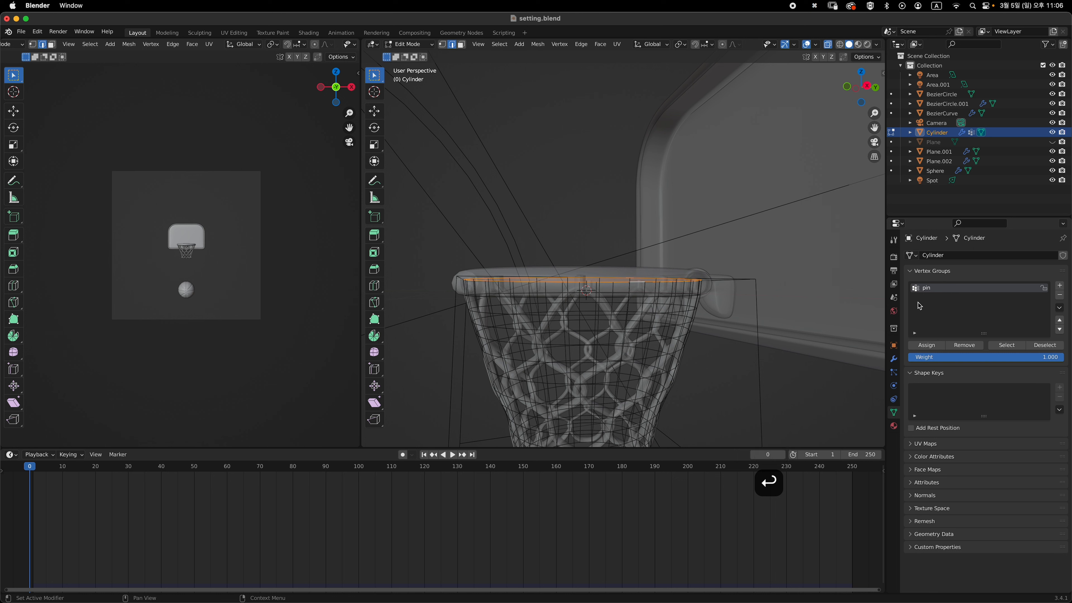
# Assign the selected top edge loop to the pin vertex group and return to Object Mode
pyautogui.moveTo(780, 258); pyautogui.dragTo(622, 226, button='middle')
pyautogui.moveTo(733, 243); pyautogui.dragTo(747, 257, button='middle')
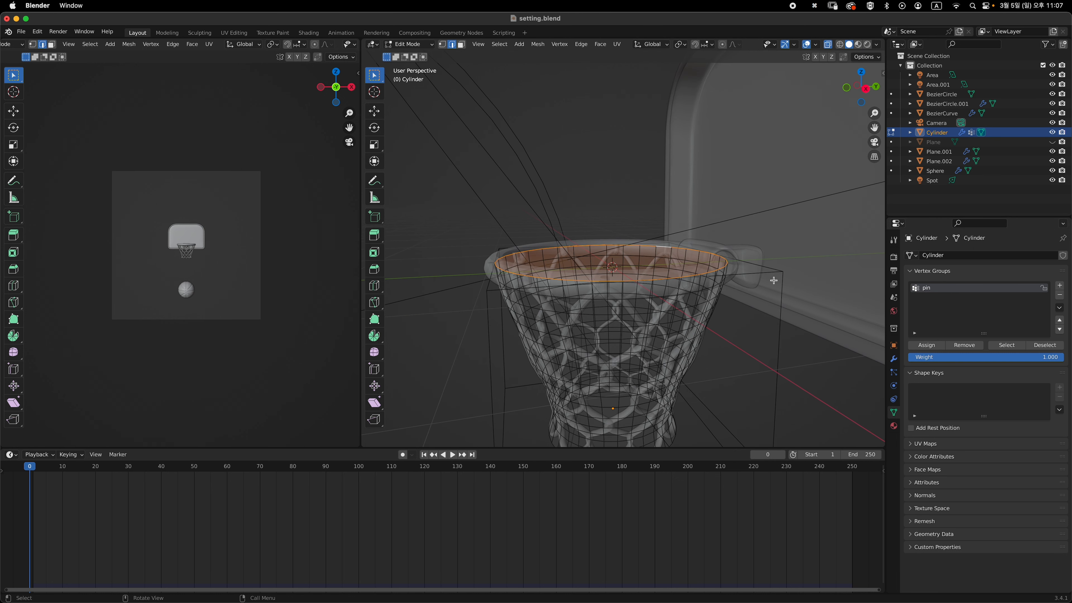
pyautogui.click(928, 346)
pyautogui.moveTo(846, 270); pyautogui.dragTo(853, 290, button='middle')
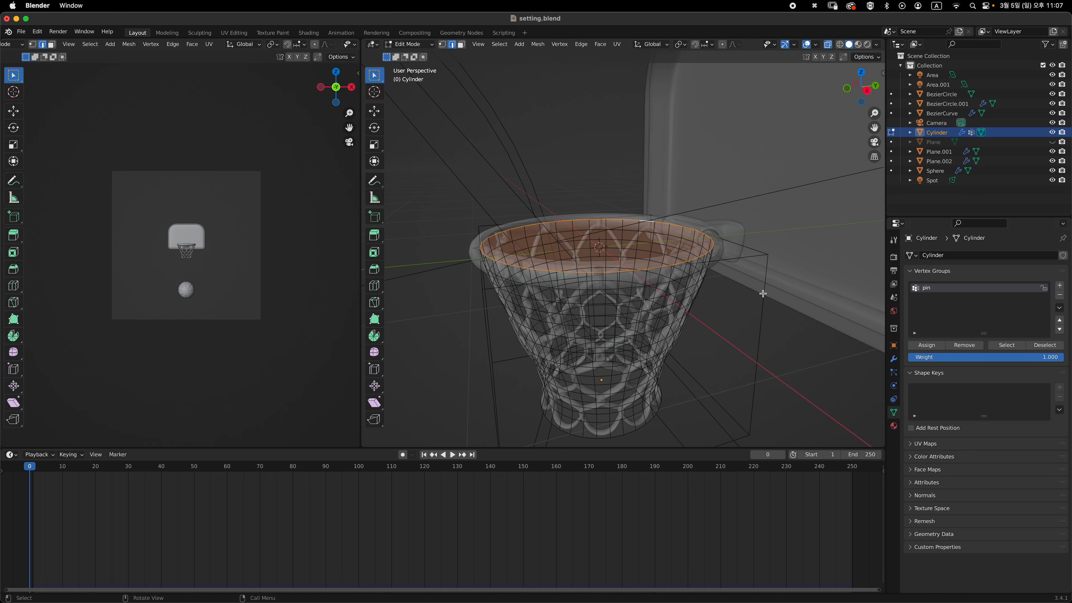
pyautogui.press('Tab')
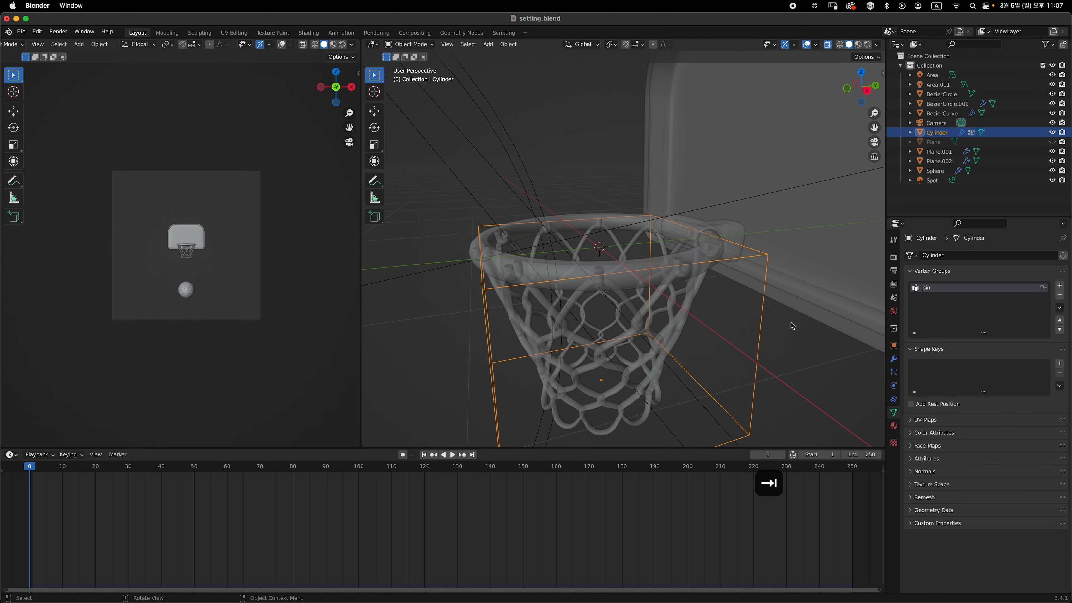
# Set the cylinder cloth's Pin Group to "pin" in its shape settings
pyautogui.click(894, 386)
pyautogui.scroll(-7, 964, 343)
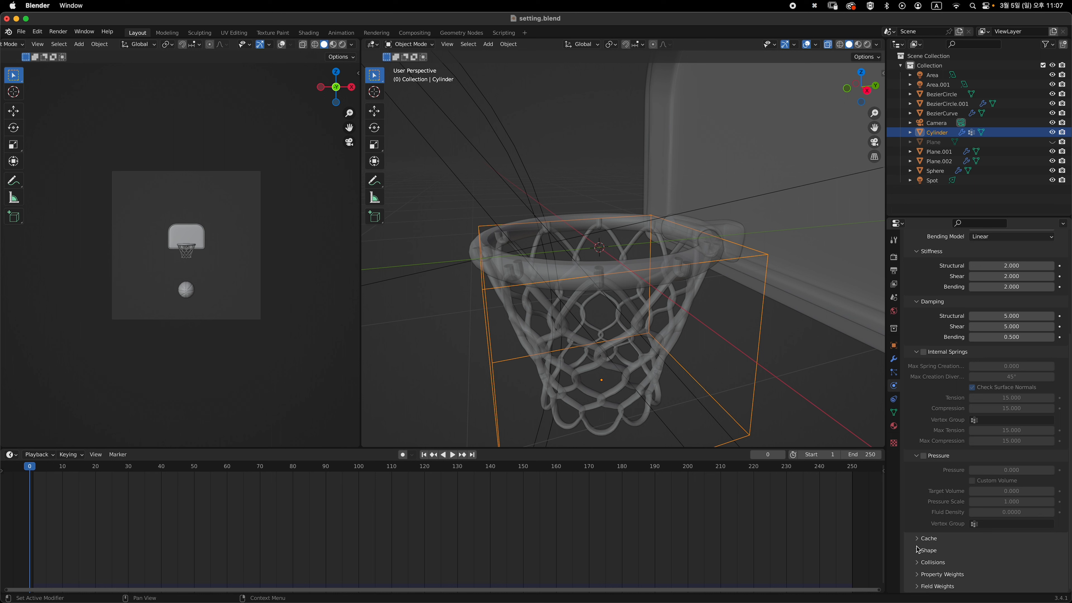
pyautogui.click(930, 550)
pyautogui.scroll(-4, 939, 507)
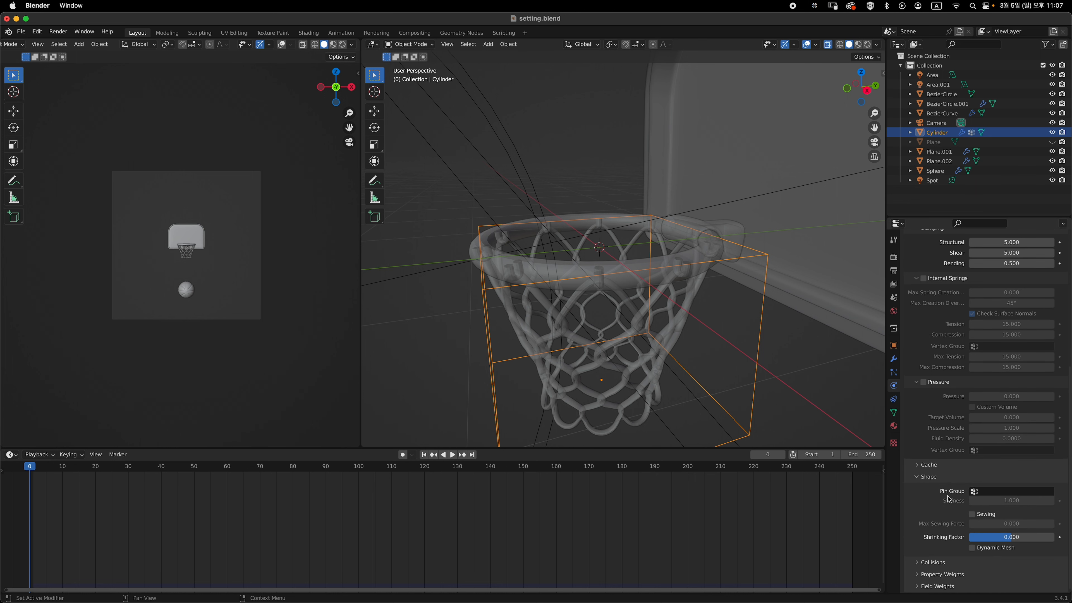
pyautogui.click(1001, 491)
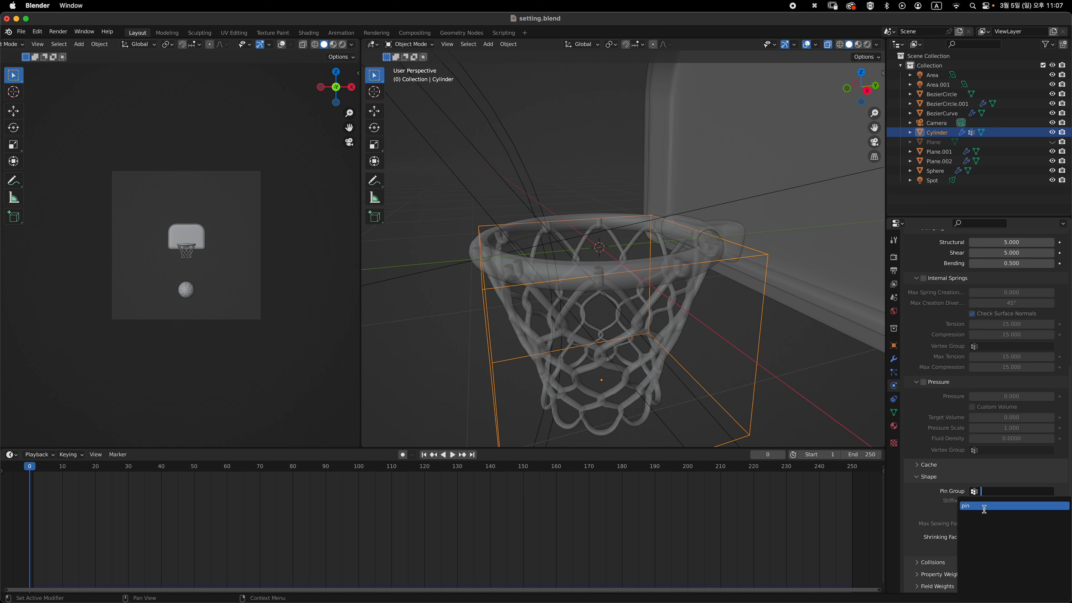
pyautogui.click(985, 507)
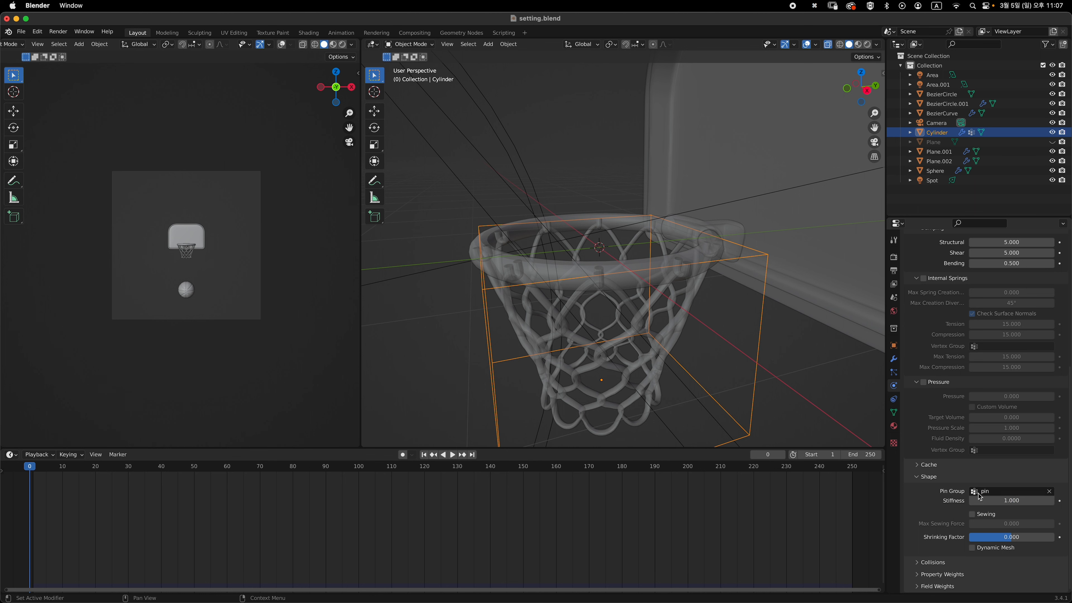
# Turn off X-ray and play the simulation in the right view to check the pinned net
pyautogui.press('`')
pyautogui.hotkey('alt', 'z')
pyautogui.press('`')
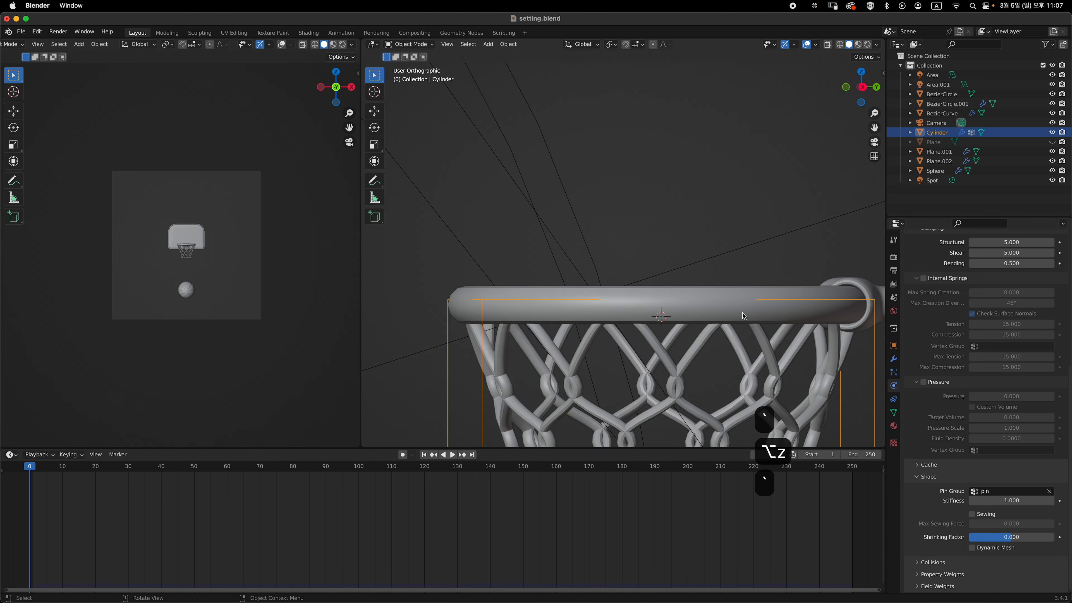
pyautogui.keyDown('ctrl'); pyautogui.moveTo(742, 312); pyautogui.dragTo(684, 281, button='middle'); pyautogui.keyUp('ctrl')
pyautogui.keyDown('ctrl'); pyautogui.moveTo(688, 232); pyautogui.dragTo(706, 325, button='middle'); pyautogui.keyUp('ctrl')
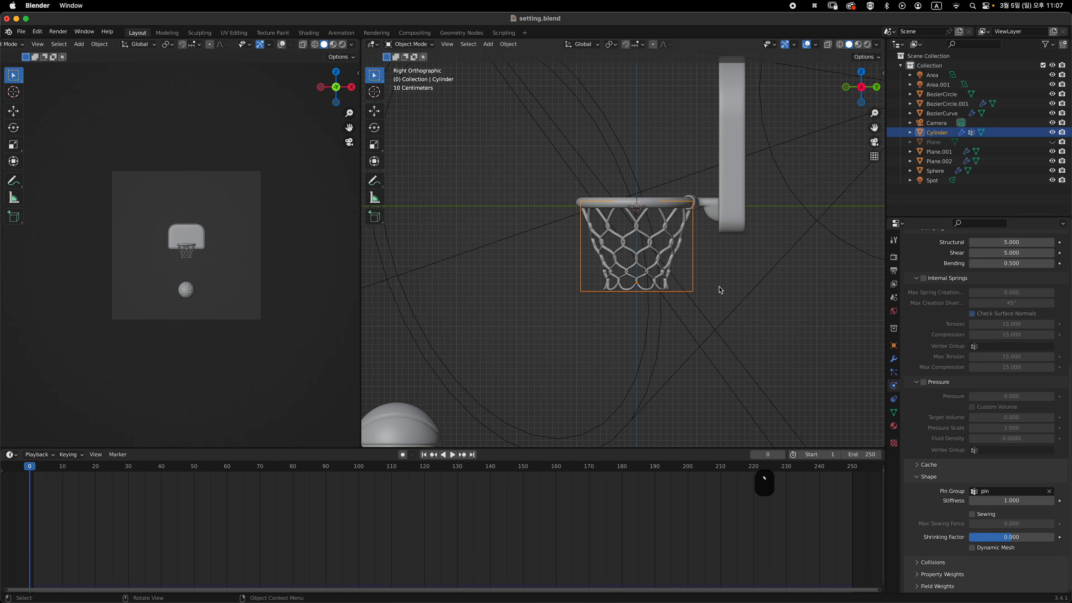
pyautogui.press('space')
pyautogui.press('space')
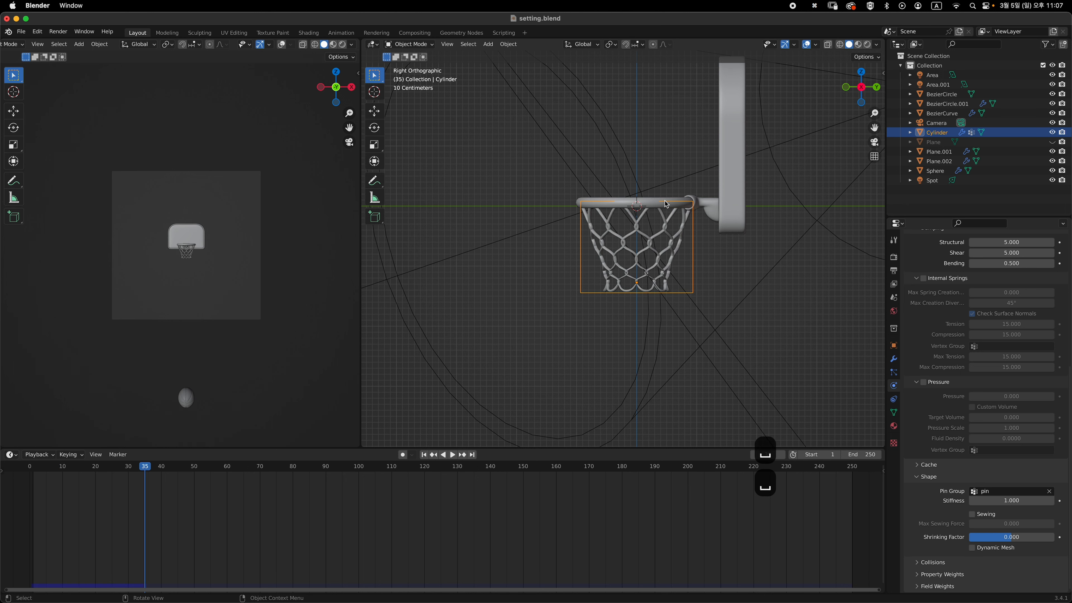
# Add a level 2 Subdivision modifier to the hoop ring
pyautogui.moveTo(674, 264); pyautogui.dragTo(709, 258, button='middle')
pyautogui.moveTo(688, 314); pyautogui.dragTo(665, 283, button='middle')
pyautogui.click(664, 285)
pyautogui.click(901, 362)
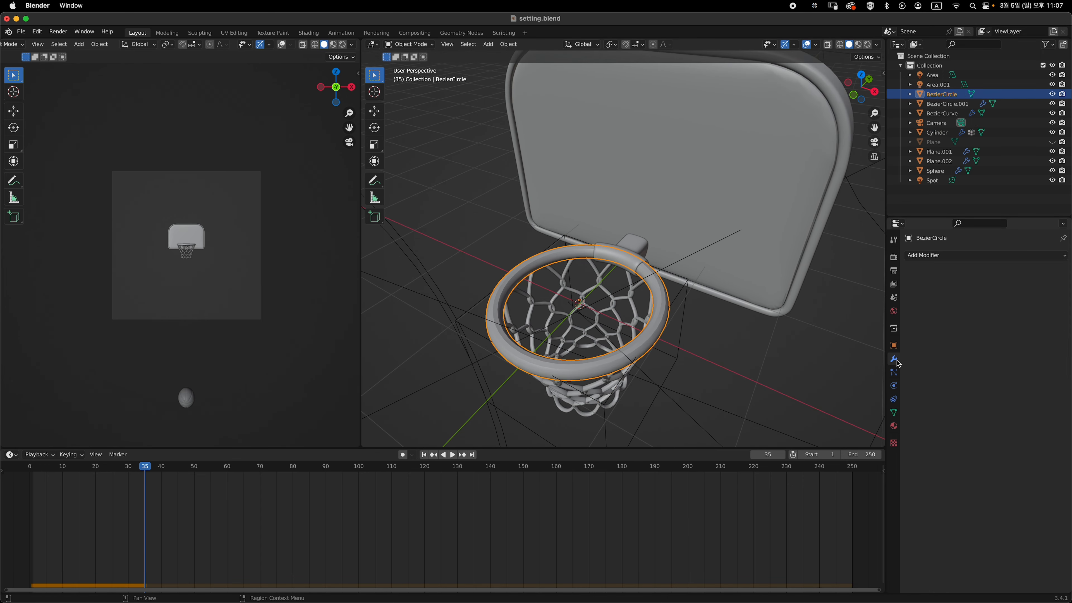
pyautogui.moveTo(692, 321)
pyautogui.mouseDown(button='middle')
pyautogui.moveTo(713, 295)
pyautogui.moveTo(702, 303)
pyautogui.mouseUp(button='middle')
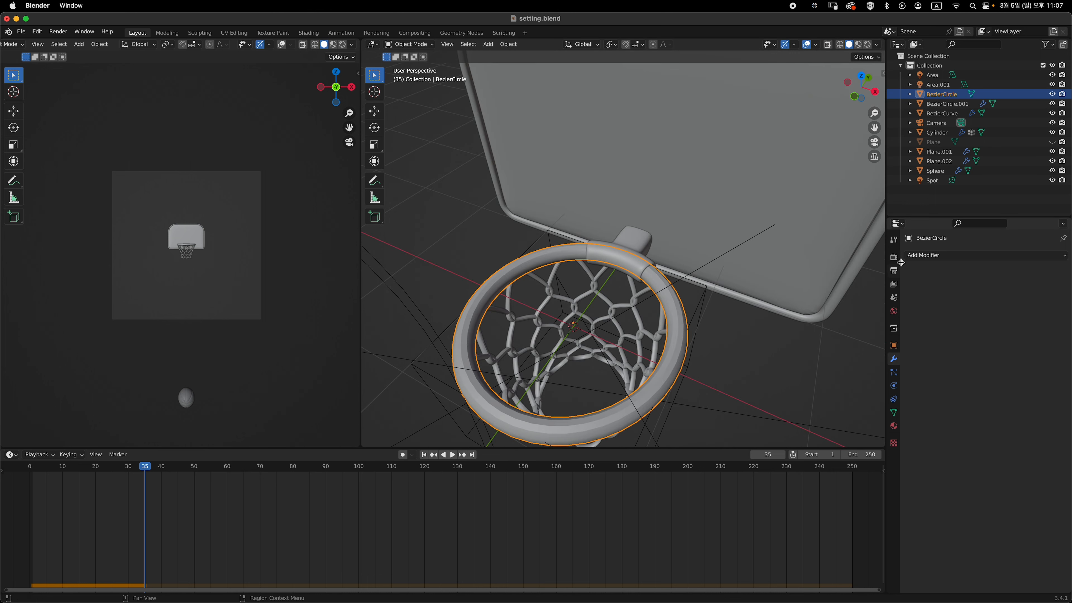
pyautogui.moveTo(776, 333); pyautogui.dragTo(663, 258, button='middle')
pyautogui.press('super+2')
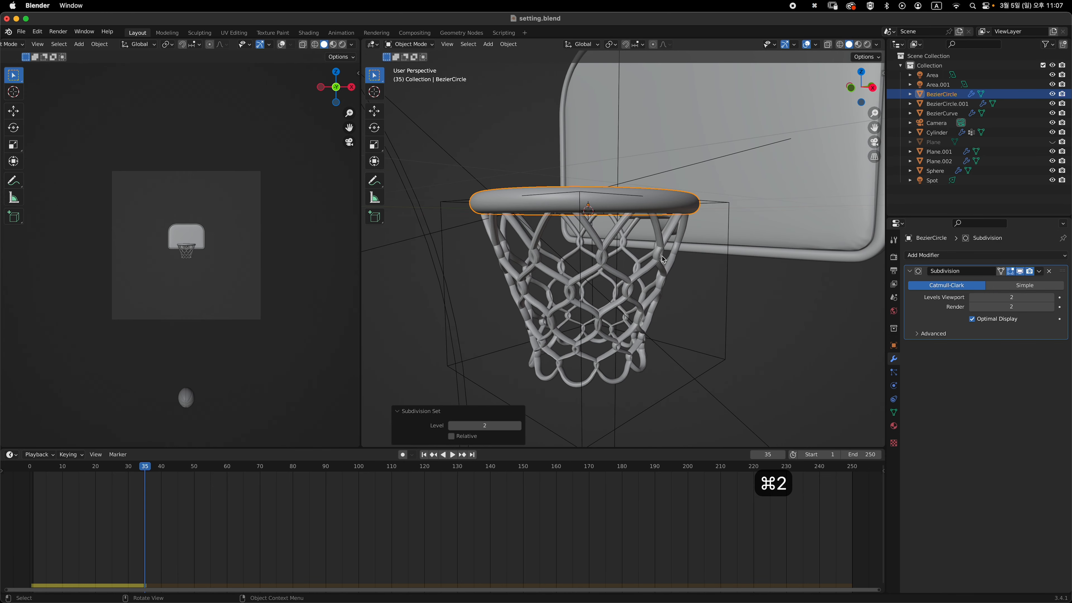
# Add a level 2 Subdivision modifier to the basketball net
pyautogui.click(663, 251)
pyautogui.moveTo(697, 305); pyautogui.dragTo(694, 304, button='middle')
pyautogui.press('super+2')
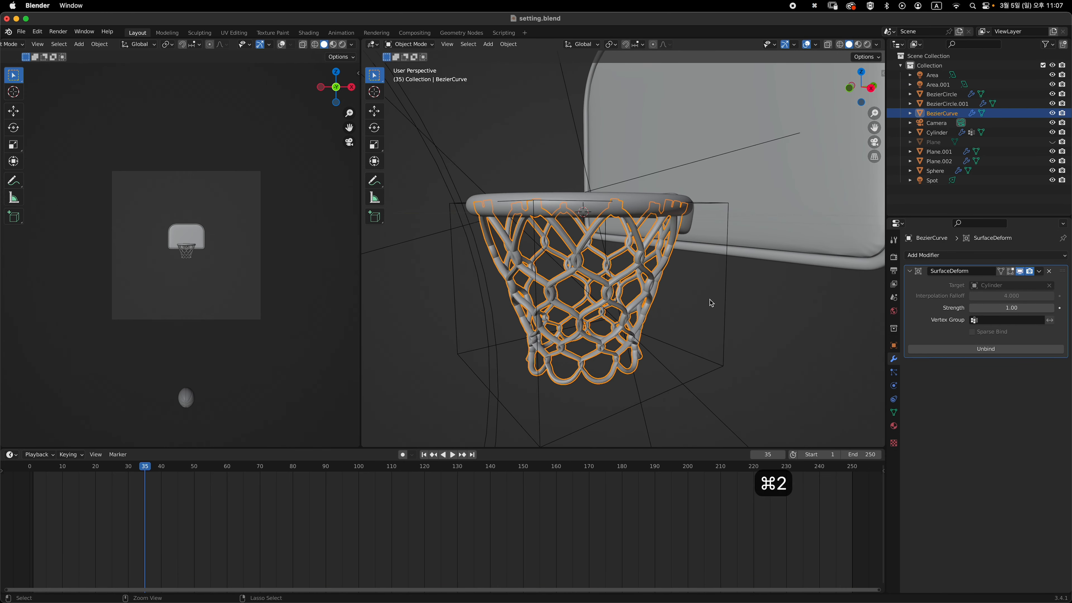
# Play the animation from the start in the right side view to check how the ball and net move
pyautogui.press('3')
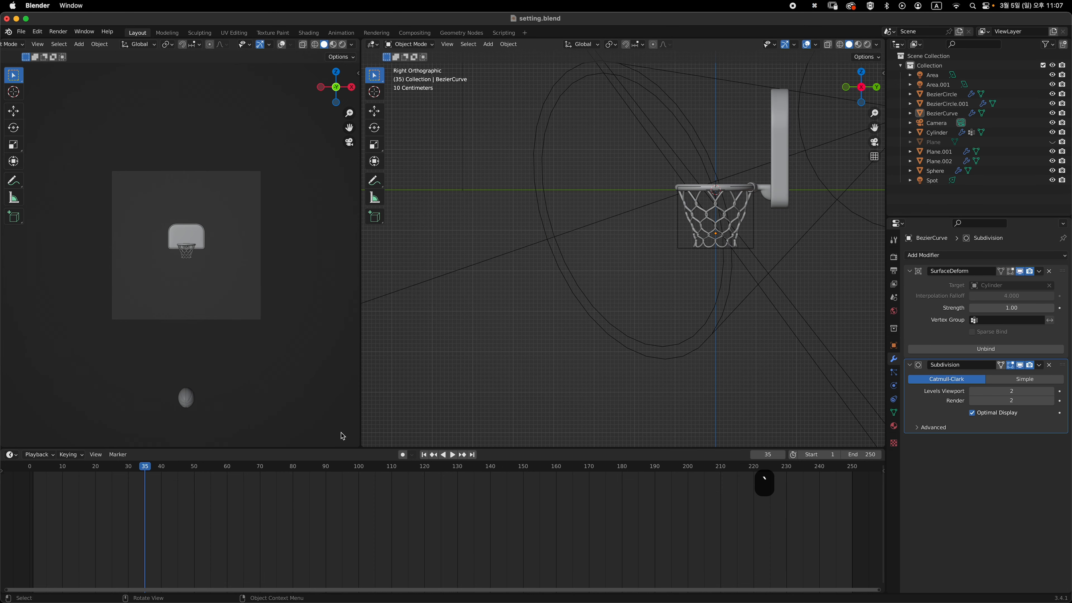
pyautogui.click(4, 467)
pyautogui.press('space')
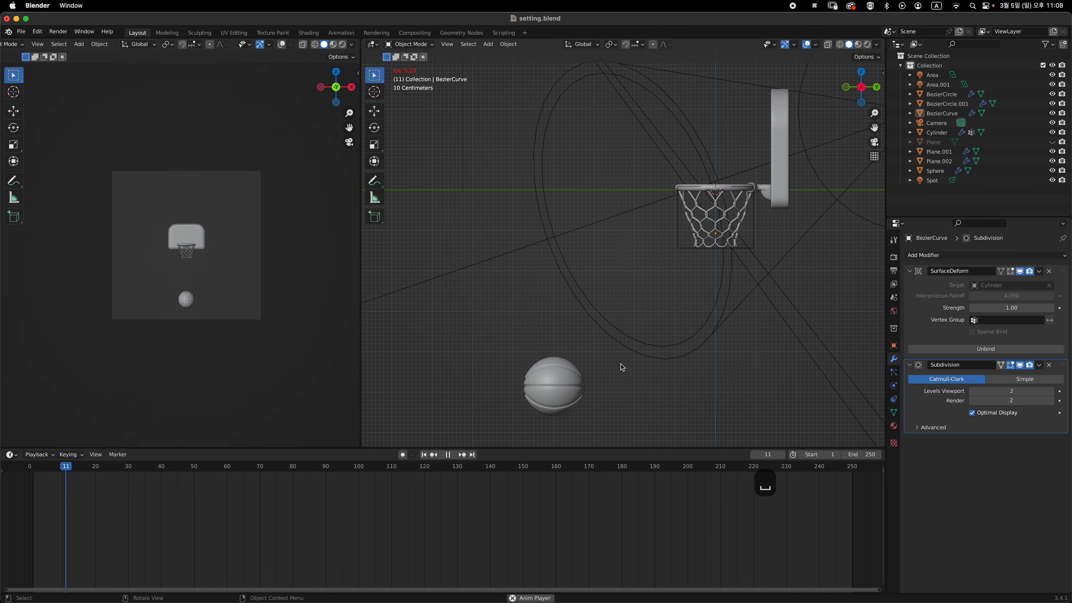
pyautogui.press('space')
pyautogui.keyDown('shift'); pyautogui.moveTo(615, 338); pyautogui.dragTo(631, 348, button='middle'); pyautogui.keyUp('shift')
pyautogui.scroll(2, 683, 285)
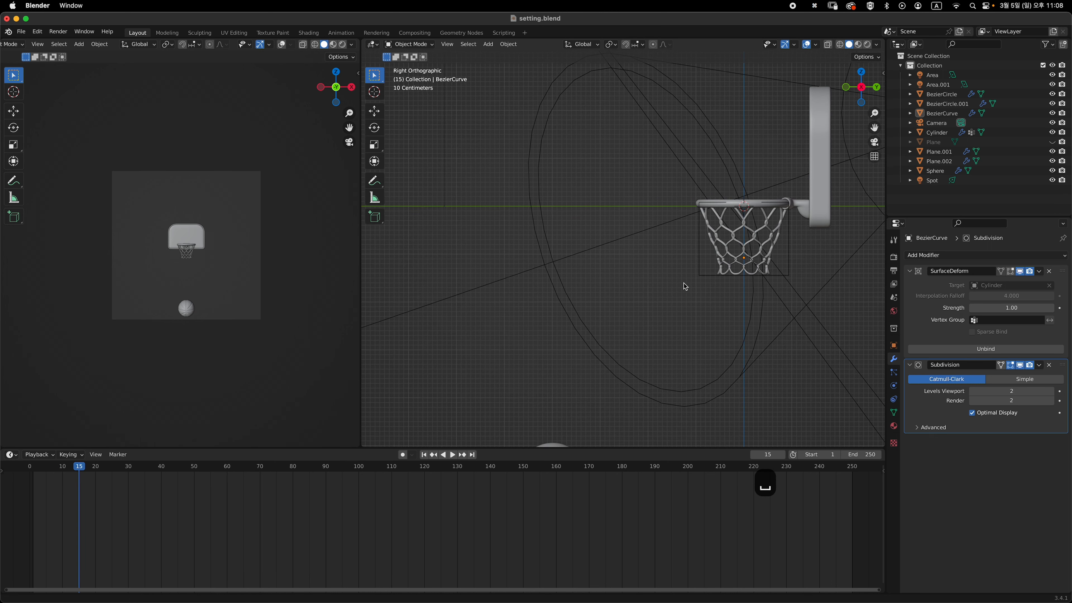
pyautogui.keyDown('shift'); pyautogui.hscroll(5, 690, 322); pyautogui.keyUp('shift')
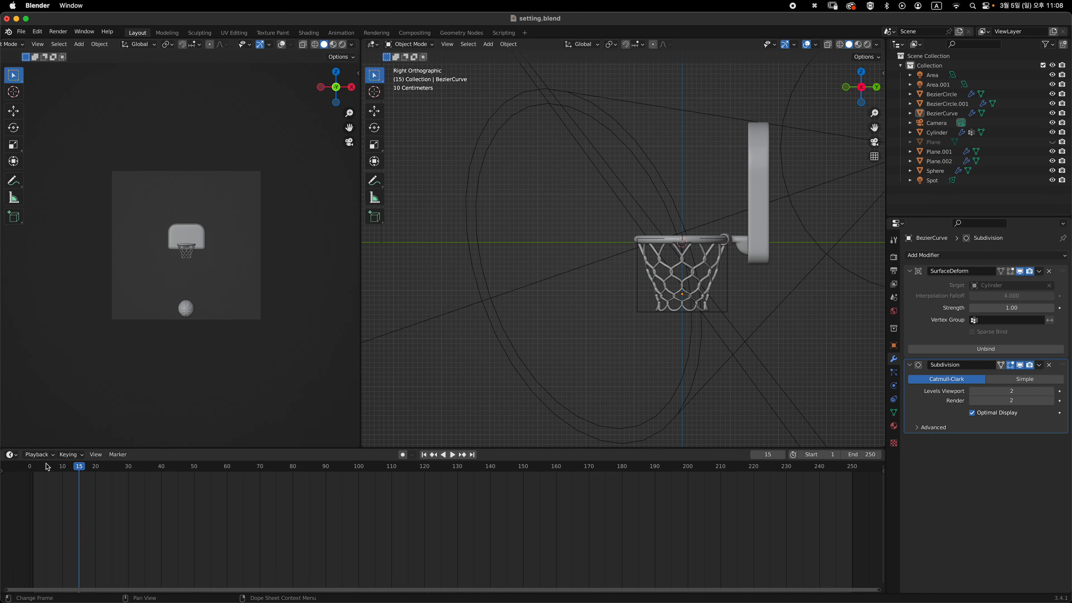
# Return to the first frame and turn off the viewport display of the net's Subdivision modifier
pyautogui.hotkey('shift', 'Left')
pyautogui.click(683, 305)
pyautogui.keyDown('shift'); pyautogui.scroll(-5, 682, 306); pyautogui.keyUp('shift')
pyautogui.click(752, 223)
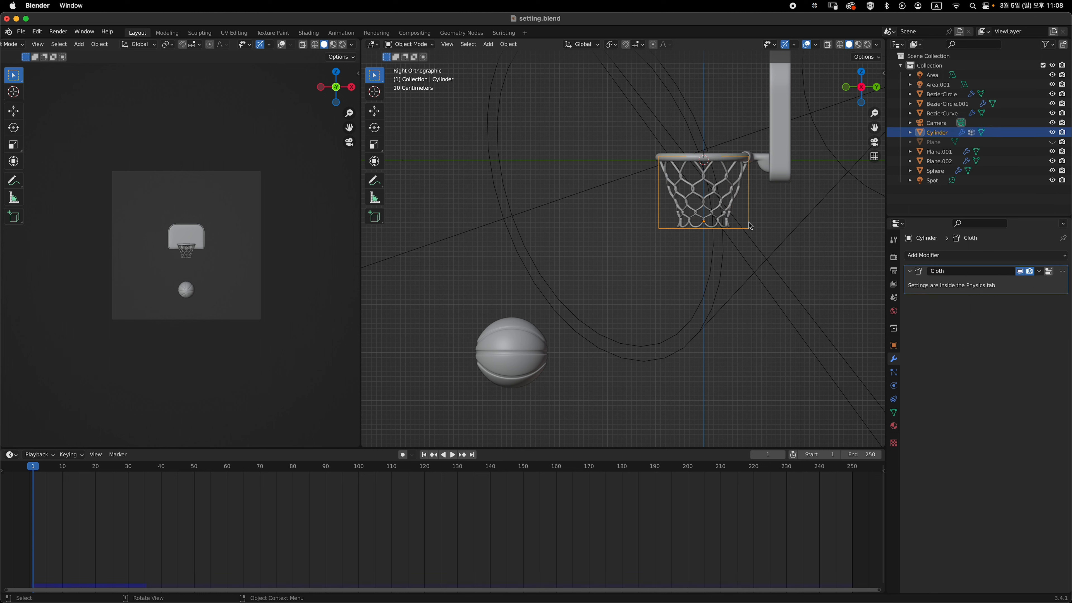
pyautogui.click(738, 194)
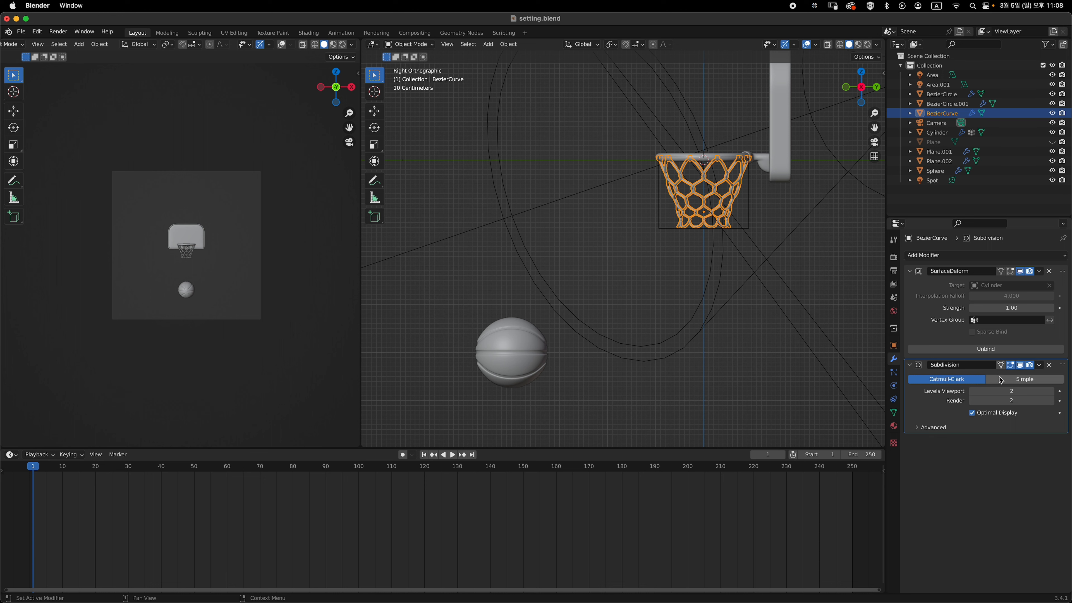
pyautogui.click(1022, 366)
# Play the animation briefly, return to frame 0 and examine the hoop and ball from the side and from above
pyautogui.press('space')
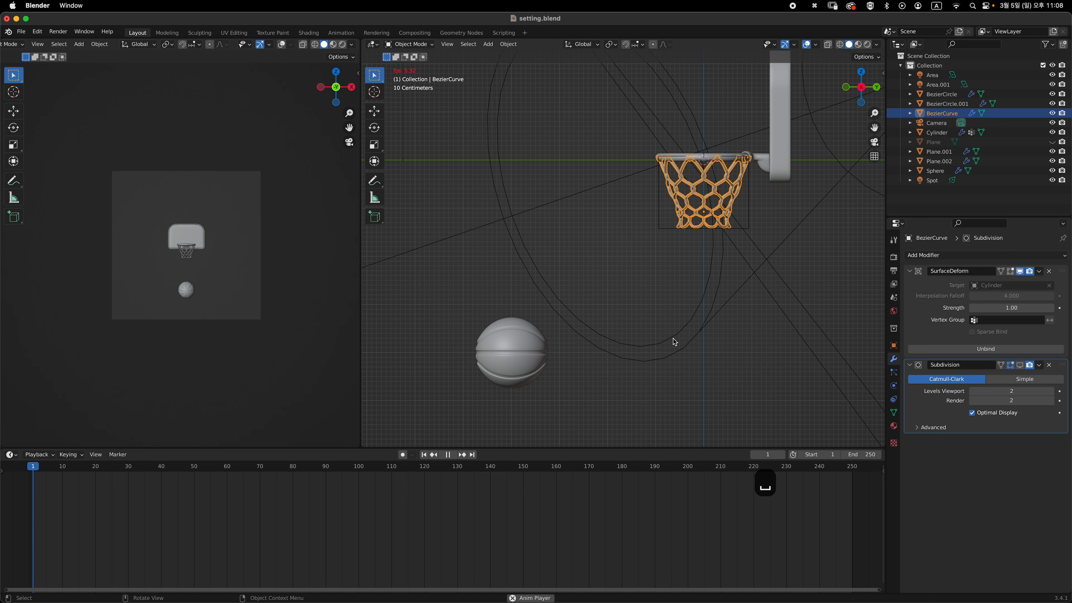
pyautogui.press('space')
pyautogui.click(31, 470)
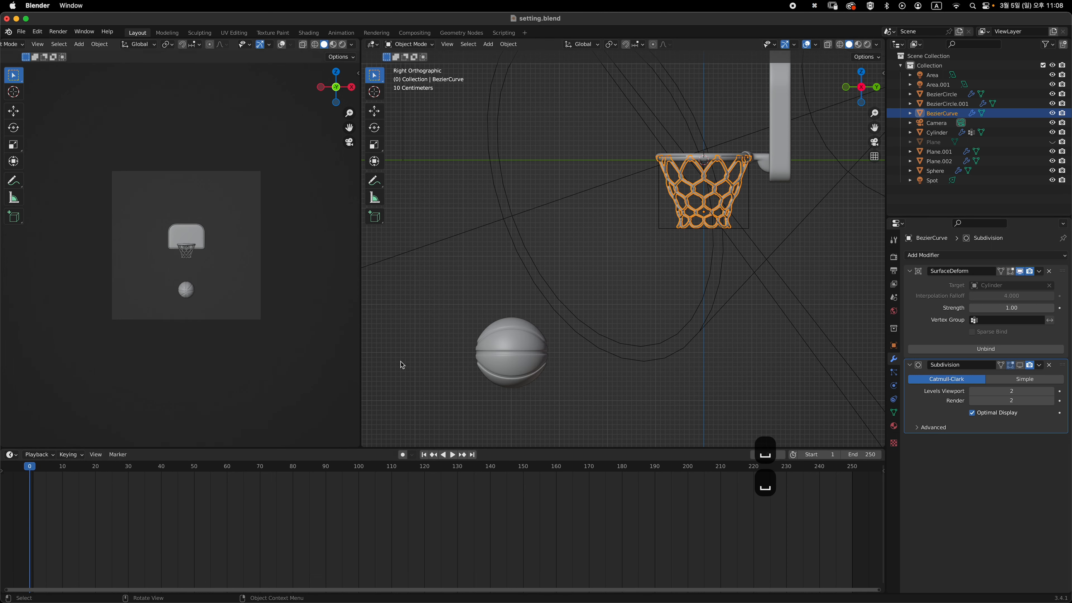
pyautogui.keyDown('shift'); pyautogui.moveTo(659, 275); pyautogui.dragTo(629, 313, button='middle'); pyautogui.keyUp('shift')
pyautogui.scroll(-2, 631, 317)
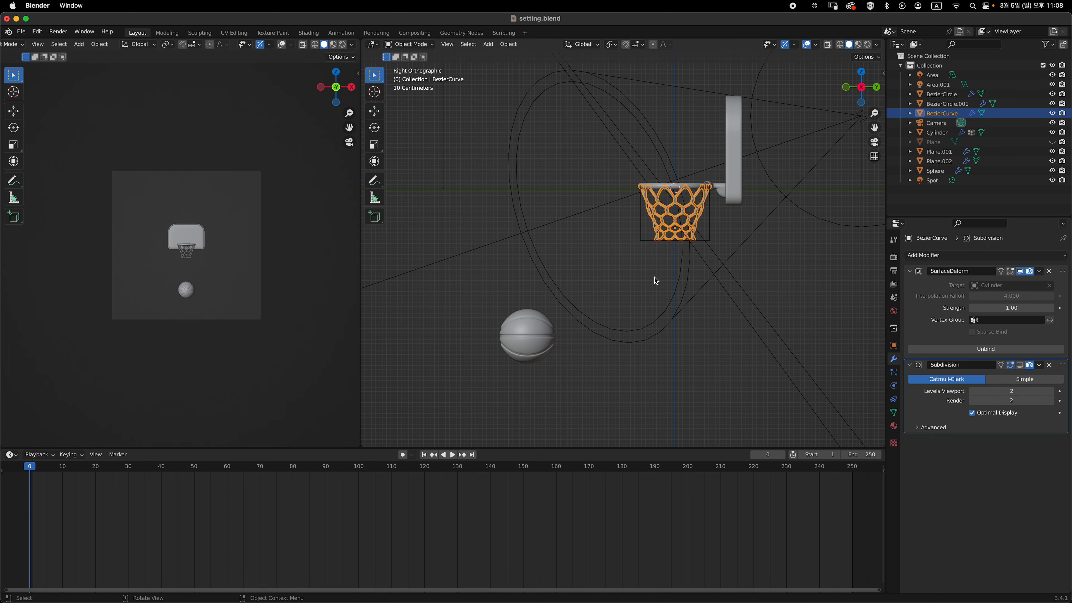
pyautogui.moveTo(654, 278); pyautogui.dragTo(680, 241, button='middle')
pyautogui.moveTo(697, 201); pyautogui.dragTo(723, 248, button='middle')
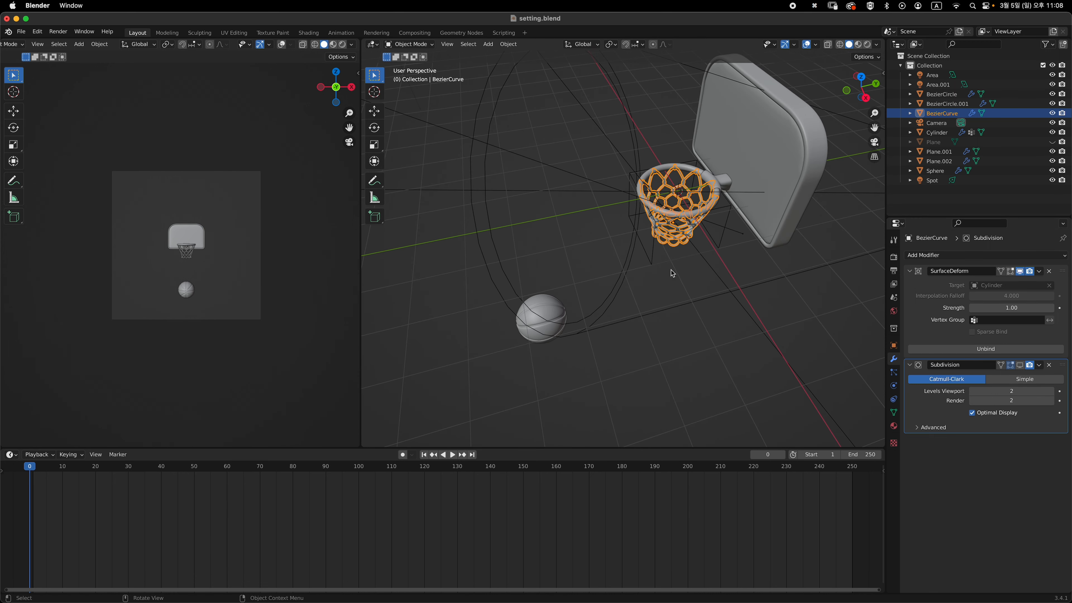
pyautogui.keyDown('alt'); pyautogui.moveTo(673, 274); pyautogui.dragTo(673, 323, button='middle'); pyautogui.keyUp('alt')
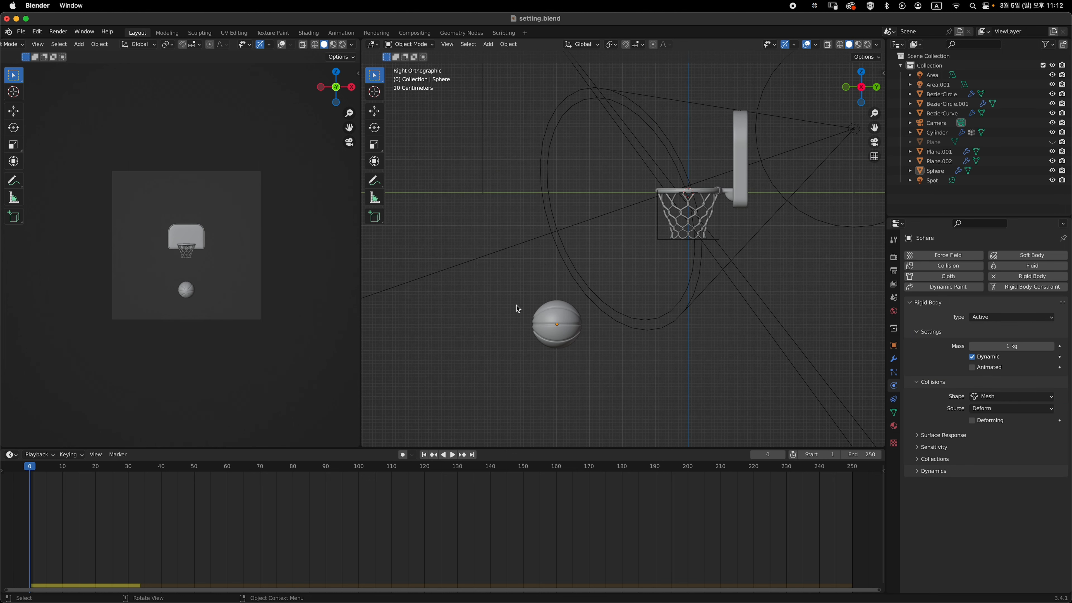
pyautogui.click(567, 314)
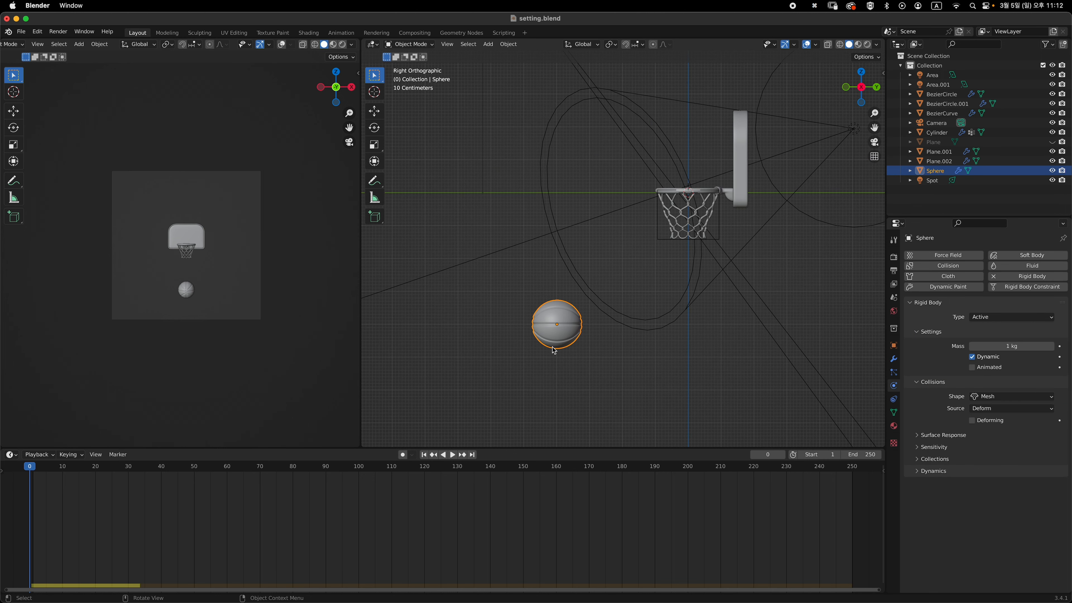
pyautogui.press('g')
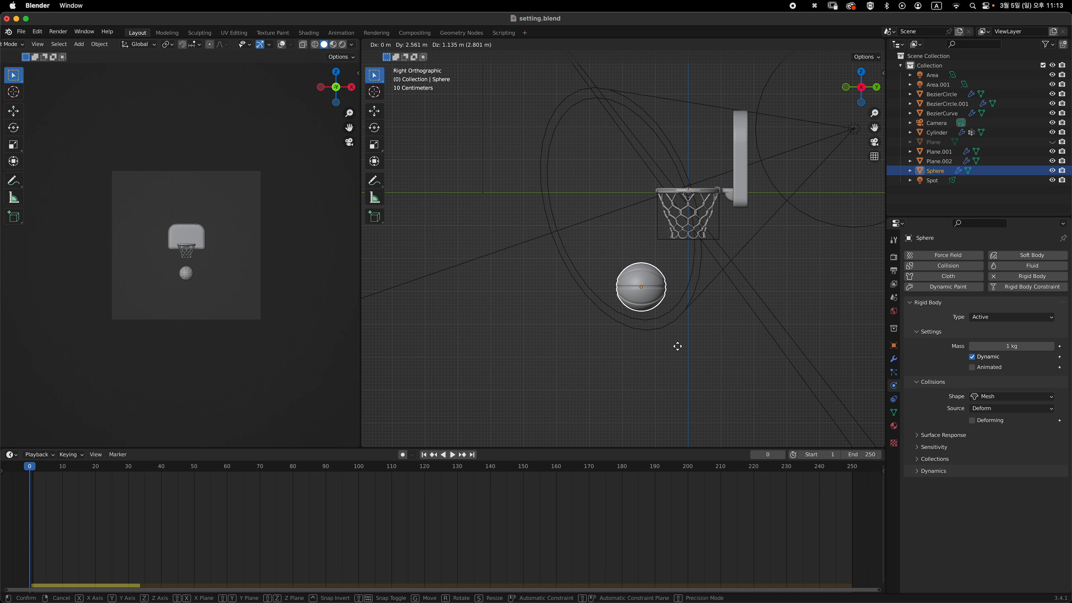
pyautogui.rightClick(654, 330)
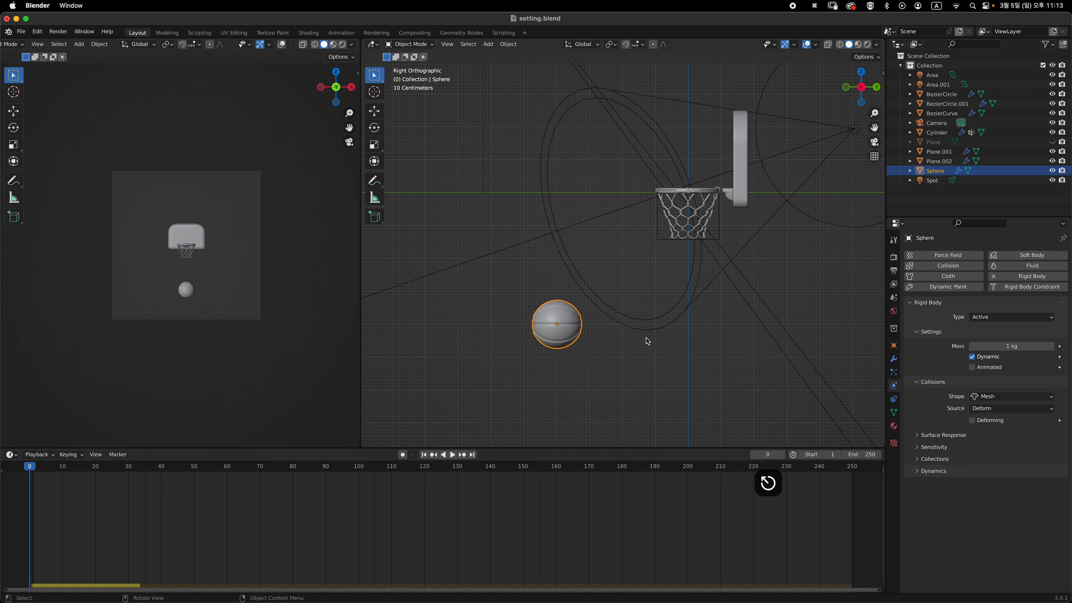
pyautogui.keyDown('shift'); pyautogui.moveTo(660, 333); pyautogui.dragTo(652, 322, button='middle'); pyautogui.keyUp('shift')
pyautogui.click(636, 324)
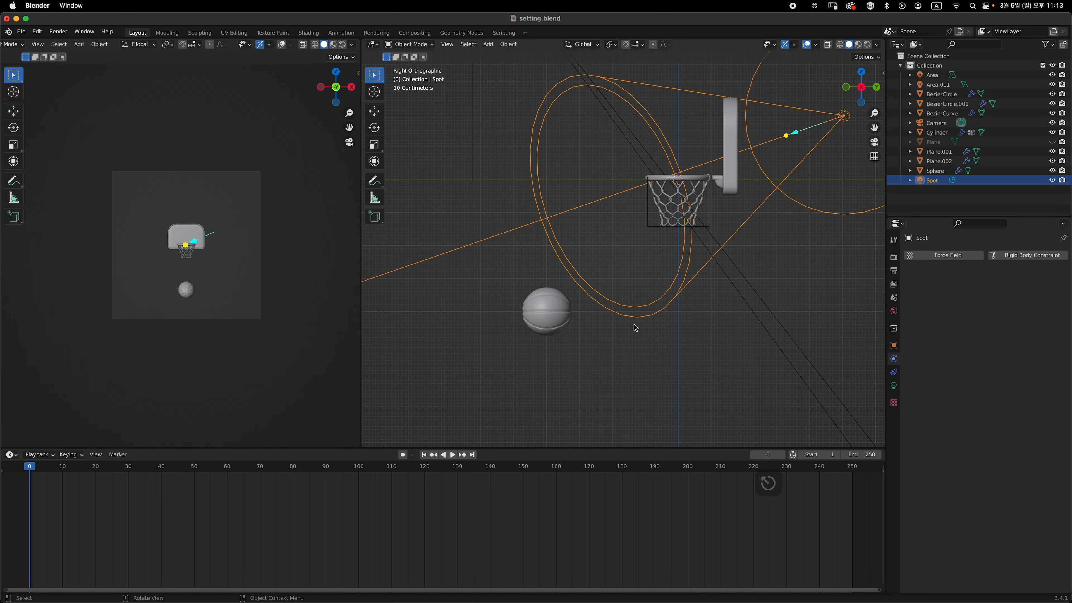
# Insert a Location keyframe for the basketball at frame 0
pyautogui.click(557, 310)
pyautogui.press('i')
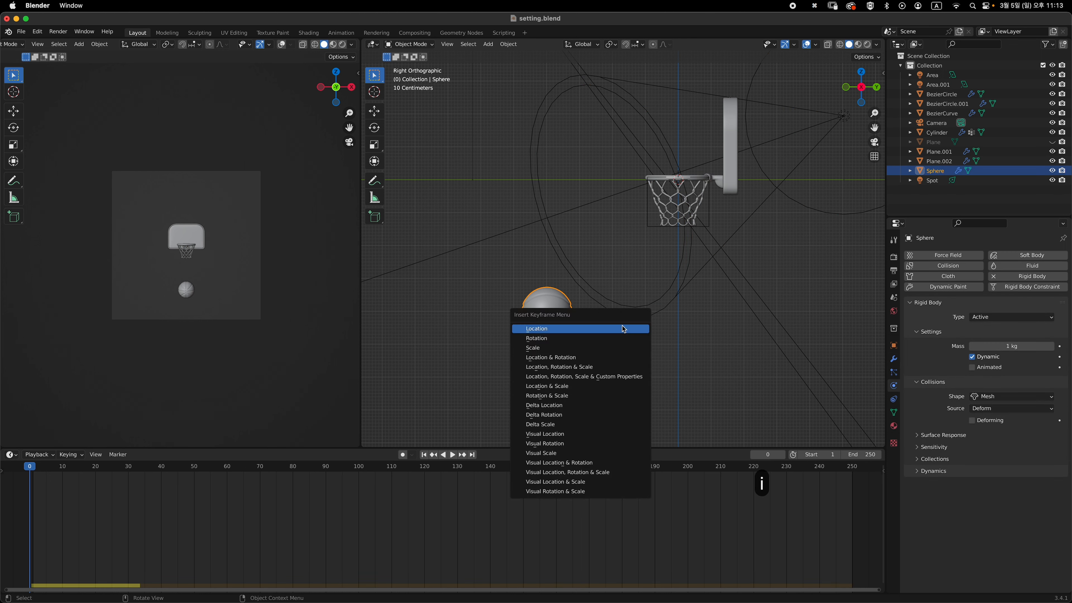
pyautogui.click(592, 329)
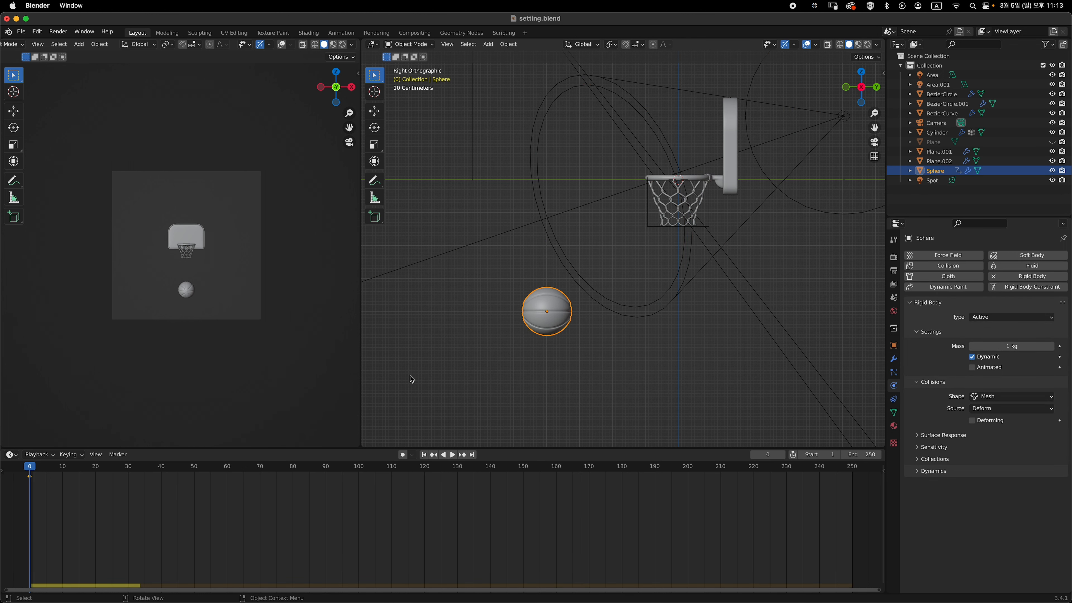
# At frame 20, raise the ball about 1.95 m and shift it about 0.23 m toward the hoop, and insert a Location keyframe
pyautogui.click(96, 467)
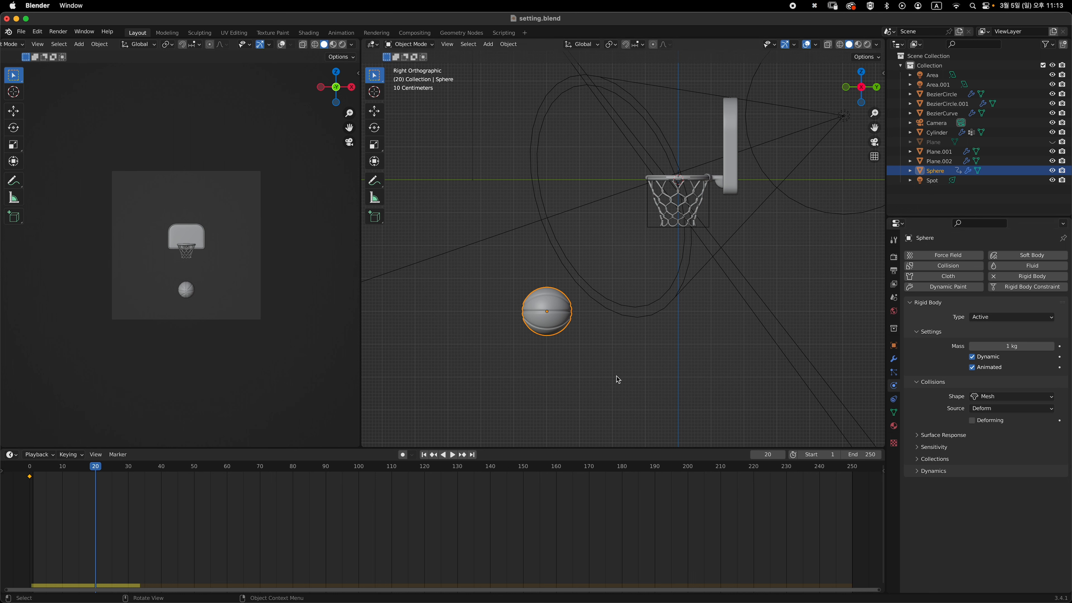
pyautogui.press('g')
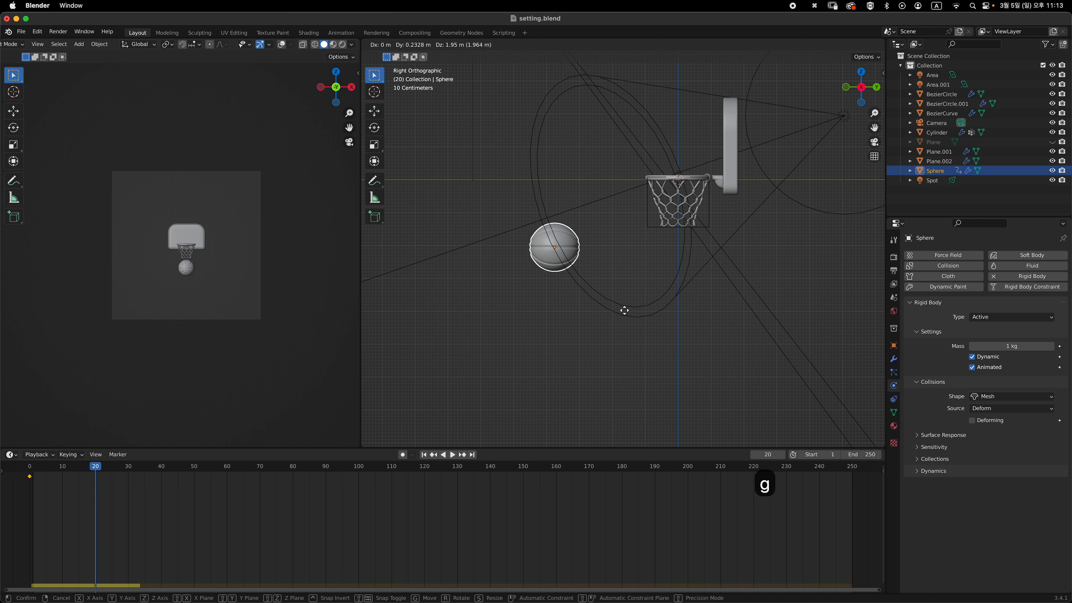
pyautogui.click(624, 310)
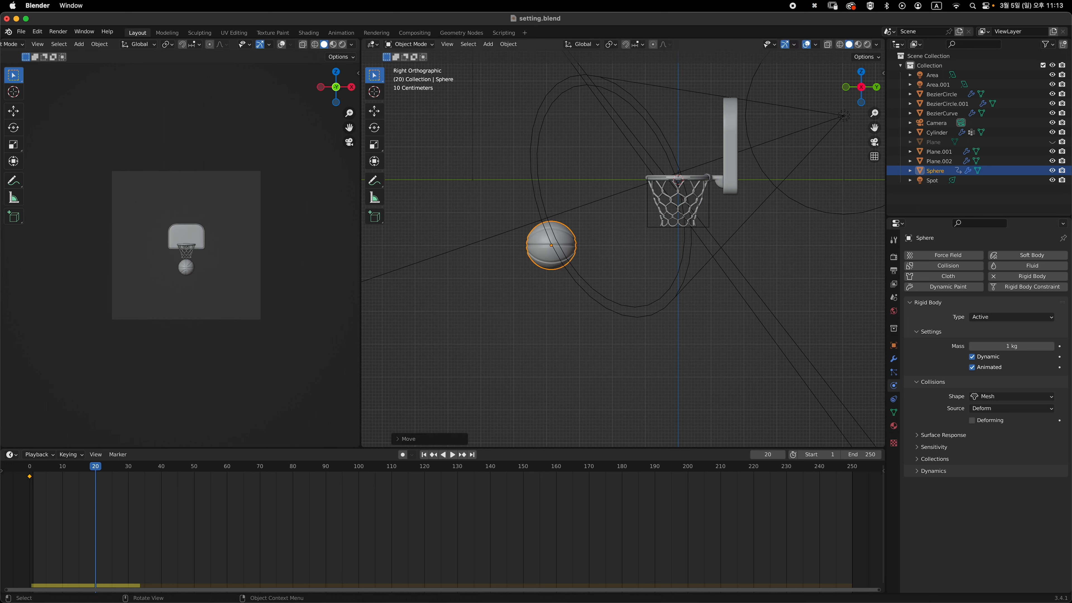
pyautogui.press('g')
pyautogui.click(626, 314)
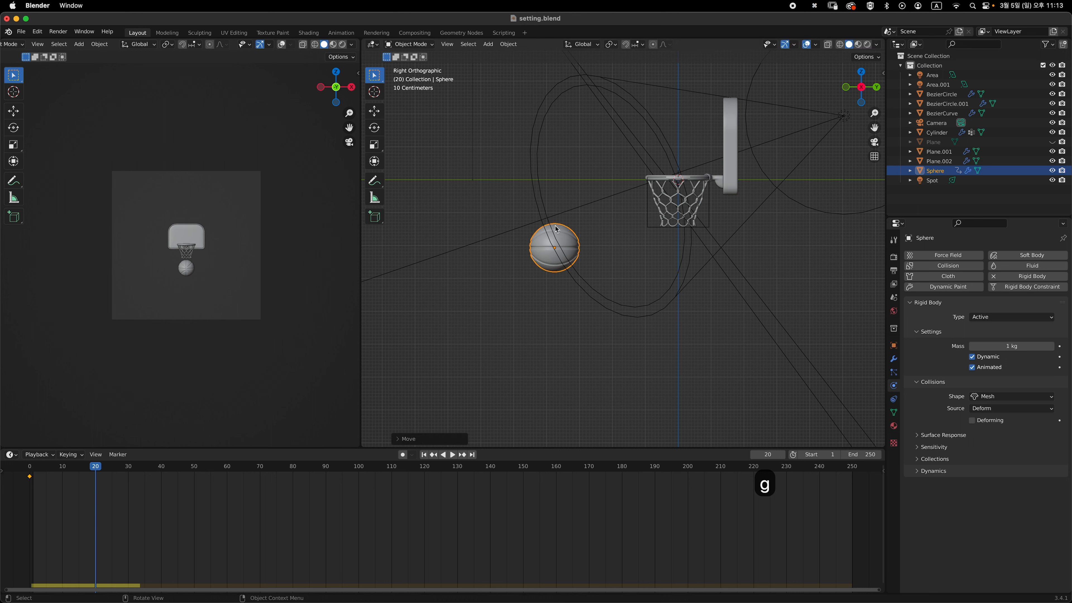
pyautogui.press('i')
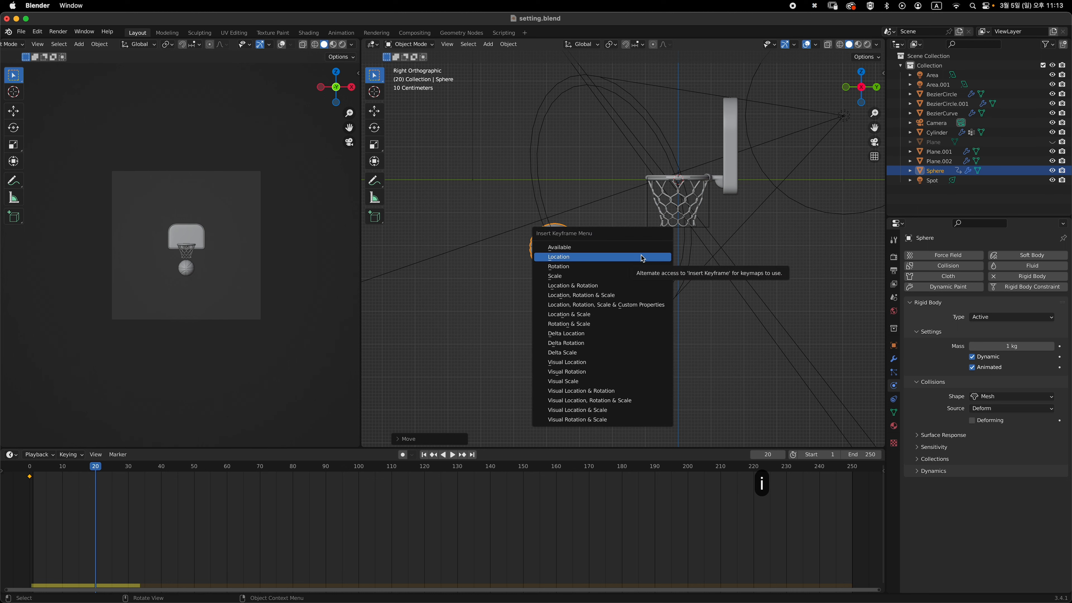
pyautogui.click(641, 258)
# Play the keyframed ball motion from the start twice to check its movement
pyautogui.hotkey('shift', 'Left')
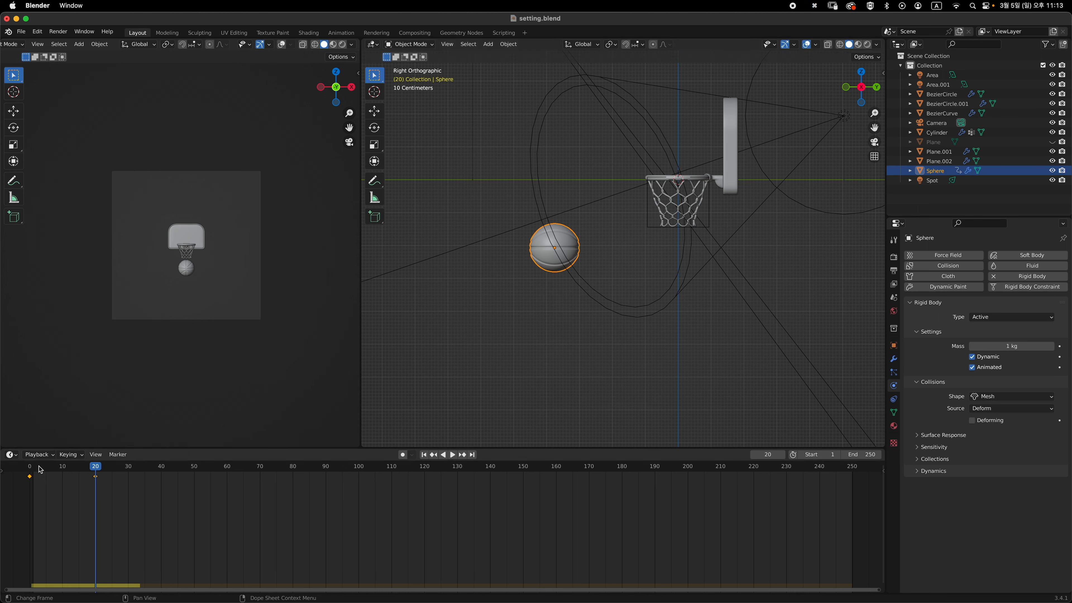
pyautogui.press('space')
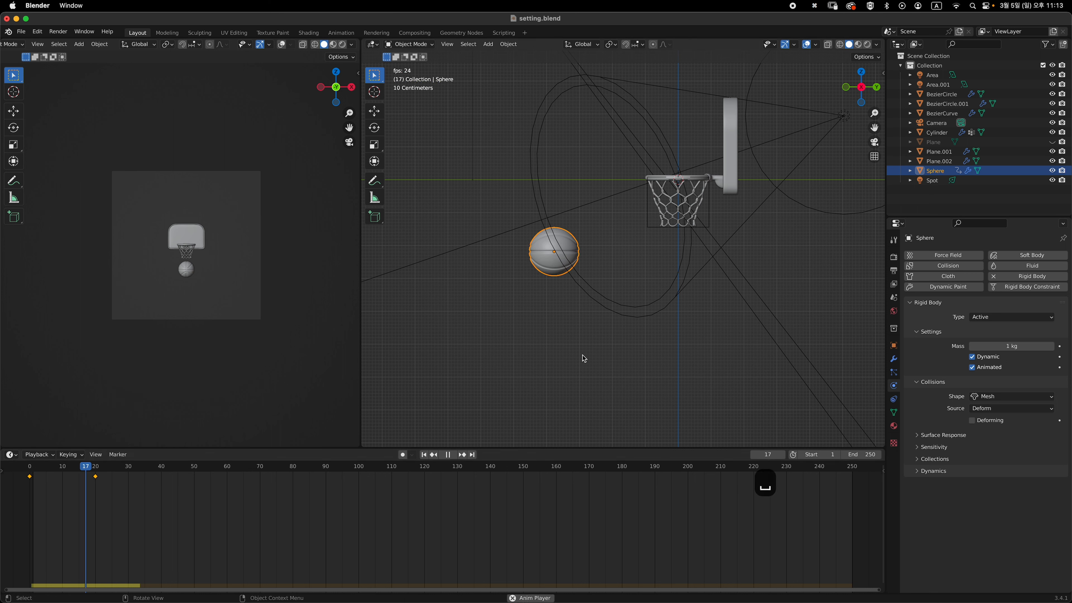
pyautogui.press('space')
pyautogui.click(33, 470)
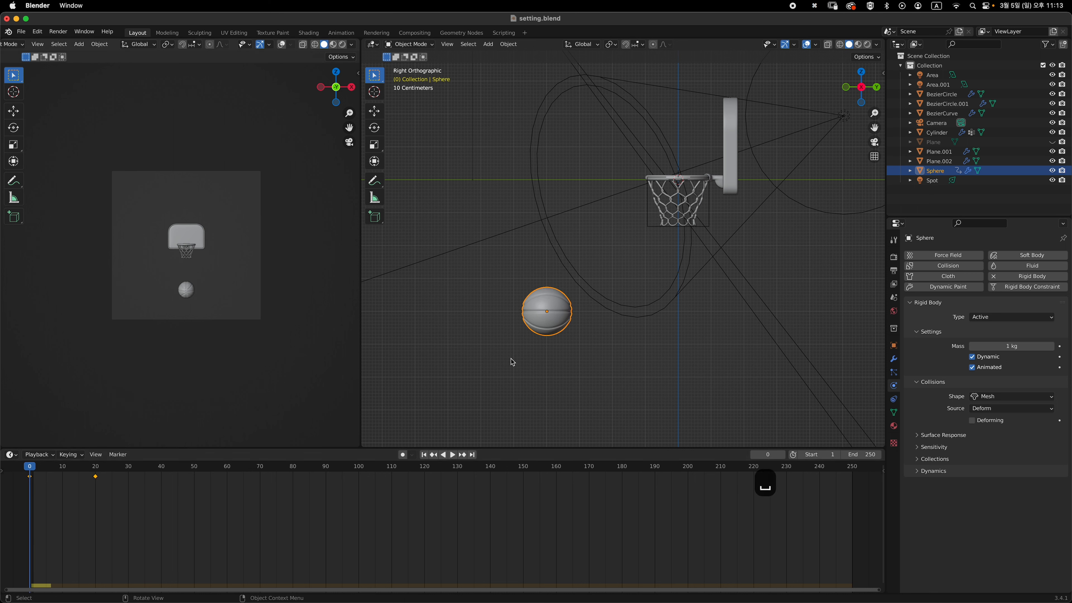
pyautogui.press('space')
pyautogui.press('space')
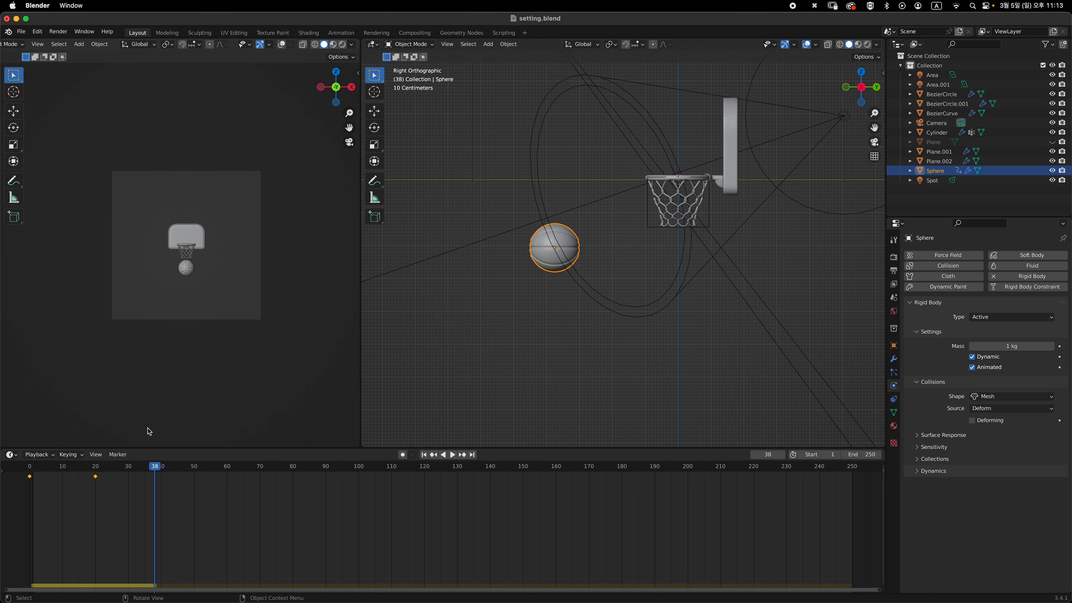
# Keyframe the ball's rigid body Animated option as enabled at frame 10 and disabled at frame 11
pyautogui.click(65, 467)
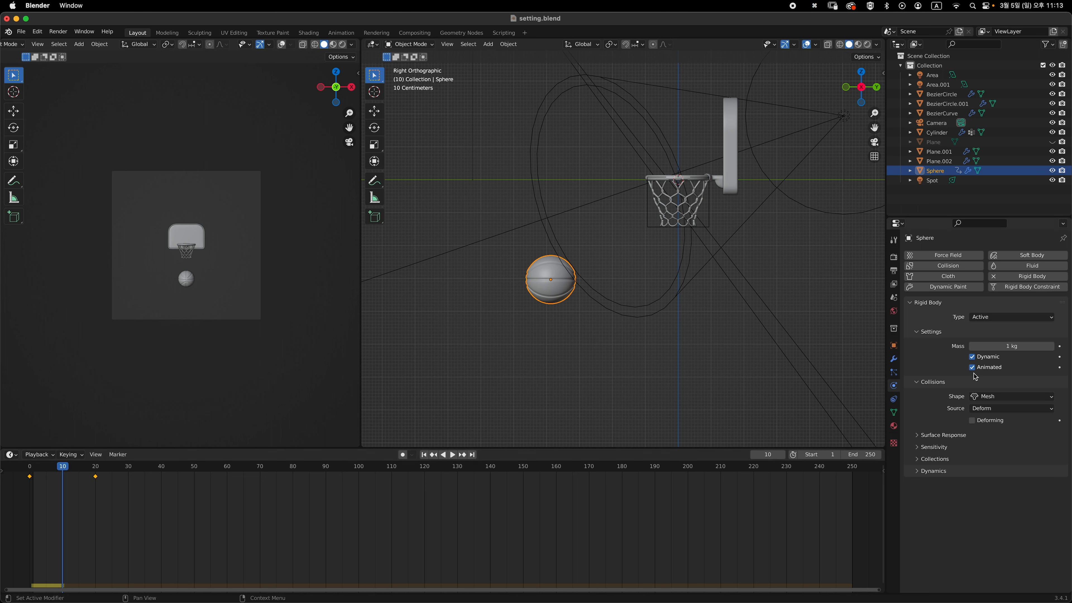
pyautogui.click(1060, 367)
pyautogui.click(67, 468)
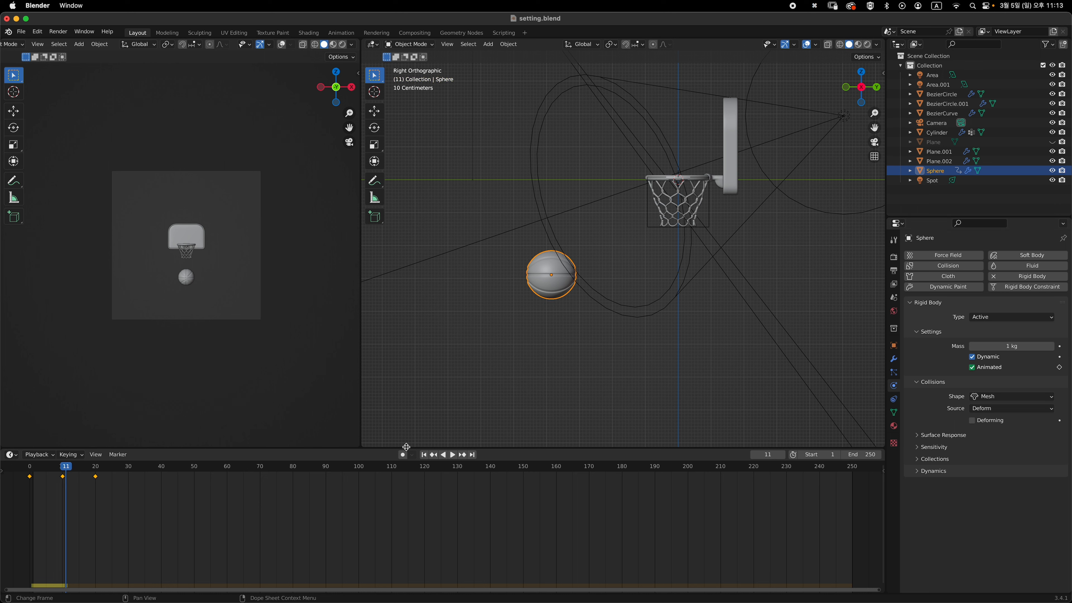
pyautogui.click(972, 368)
pyautogui.click(1060, 367)
# Scrub through frames 10 to 13 and play the animation from the start to check the ball's release, returning to frame 0
pyautogui.click(64, 469)
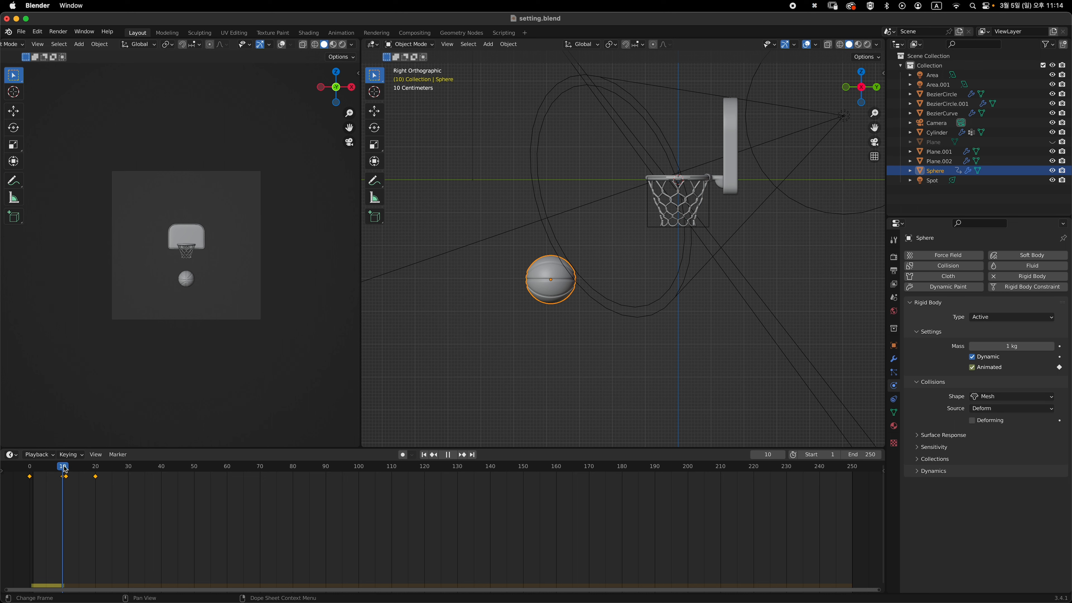
pyautogui.click(66, 469)
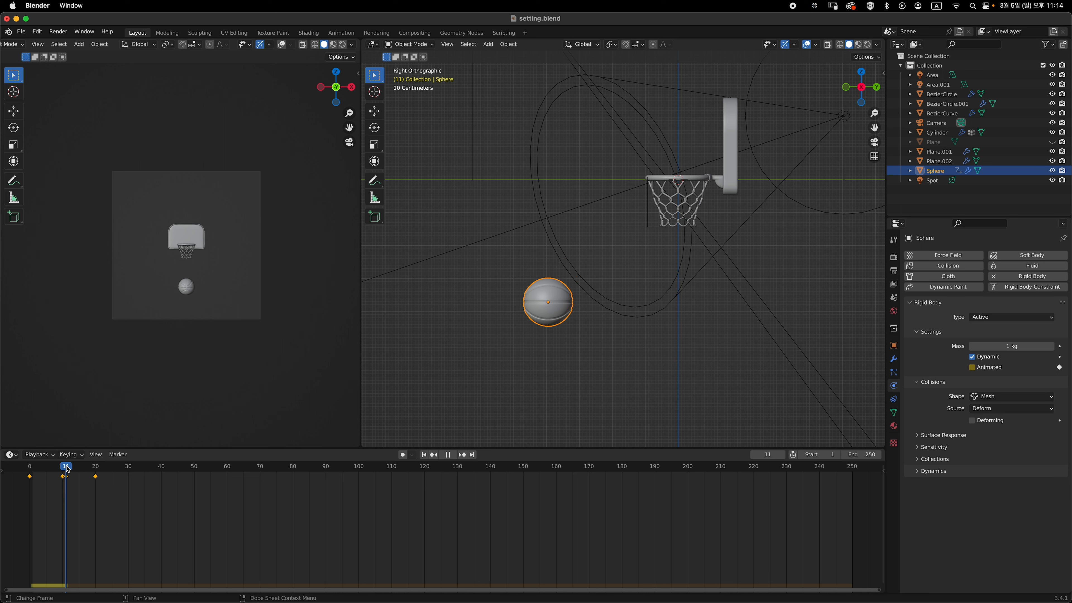
pyautogui.click(70, 469)
pyautogui.click(73, 469)
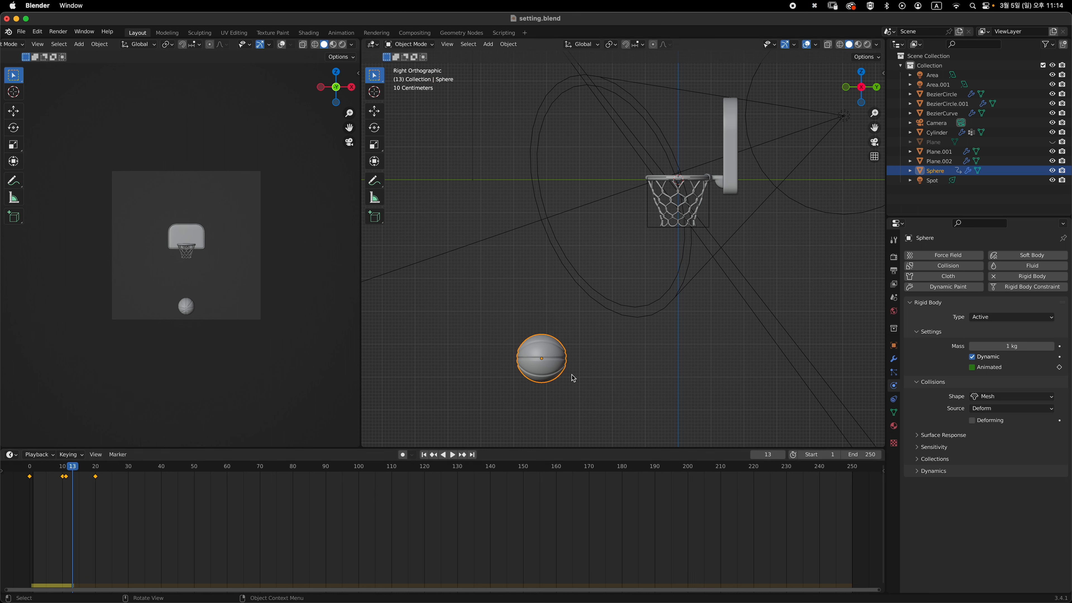
pyautogui.hotkey('shift', 'Left')
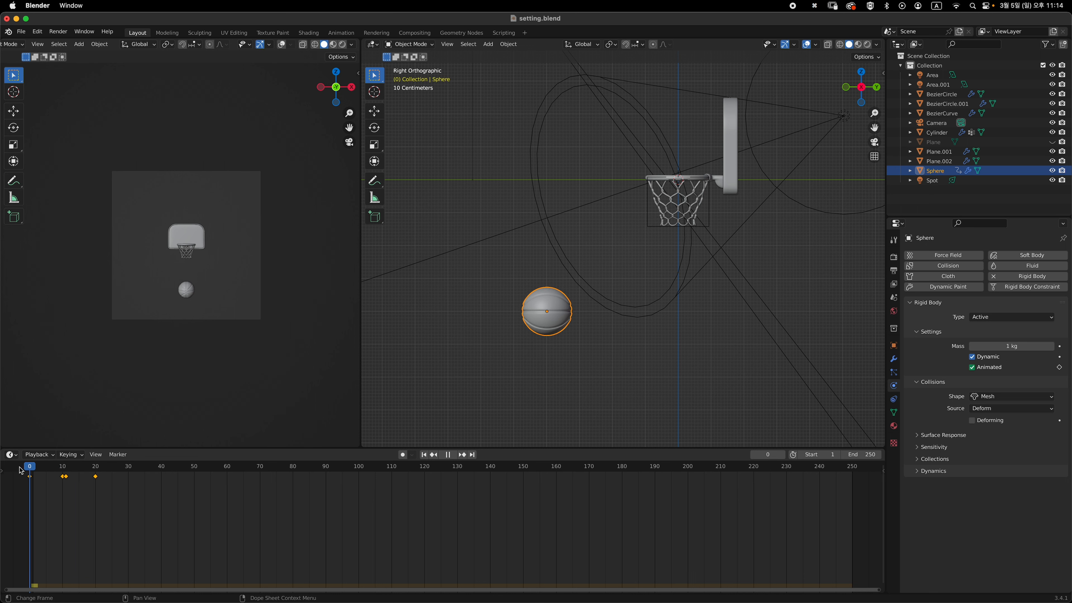
pyautogui.press('space')
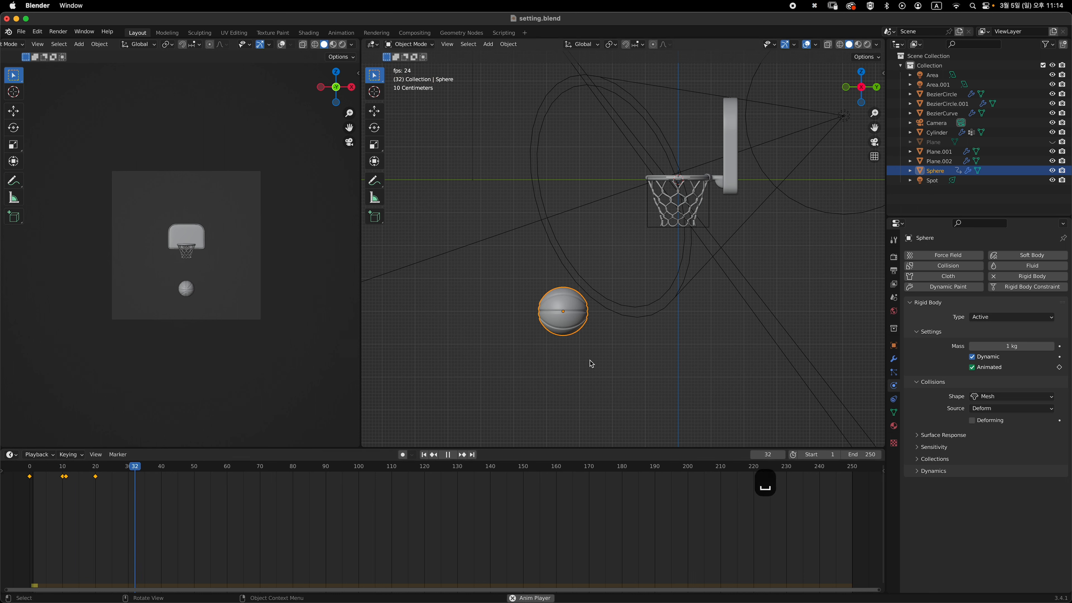
pyautogui.press('space')
pyautogui.click(26, 469)
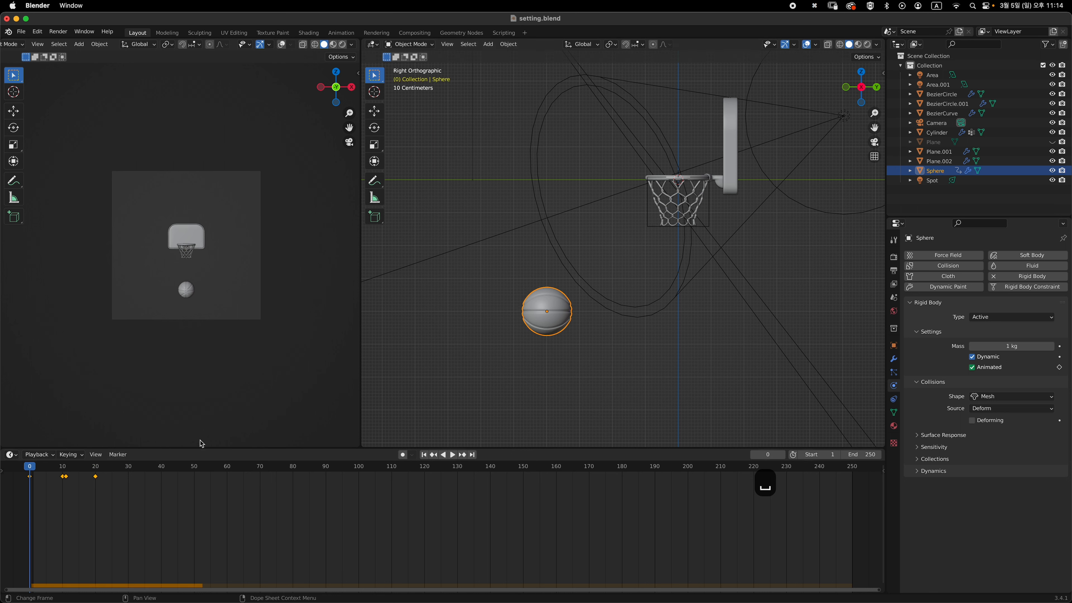
# Play the ball animation repeatedly from the start to check the release into the simulation, returning to frame 0
pyautogui.press('space')
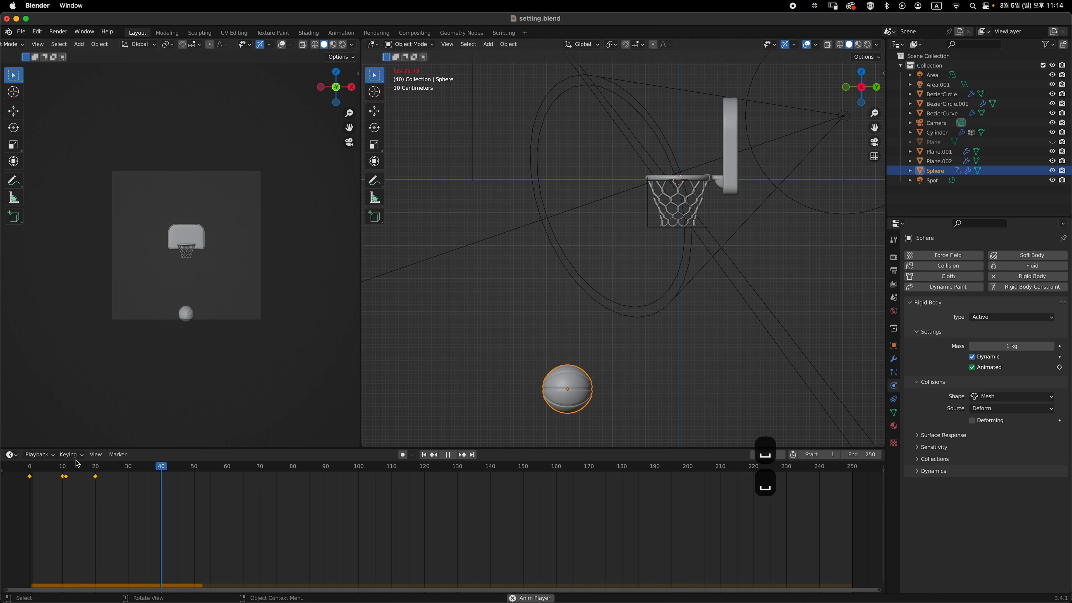
pyautogui.press('space')
pyautogui.hotkey('shift', 'Left')
pyautogui.press('space')
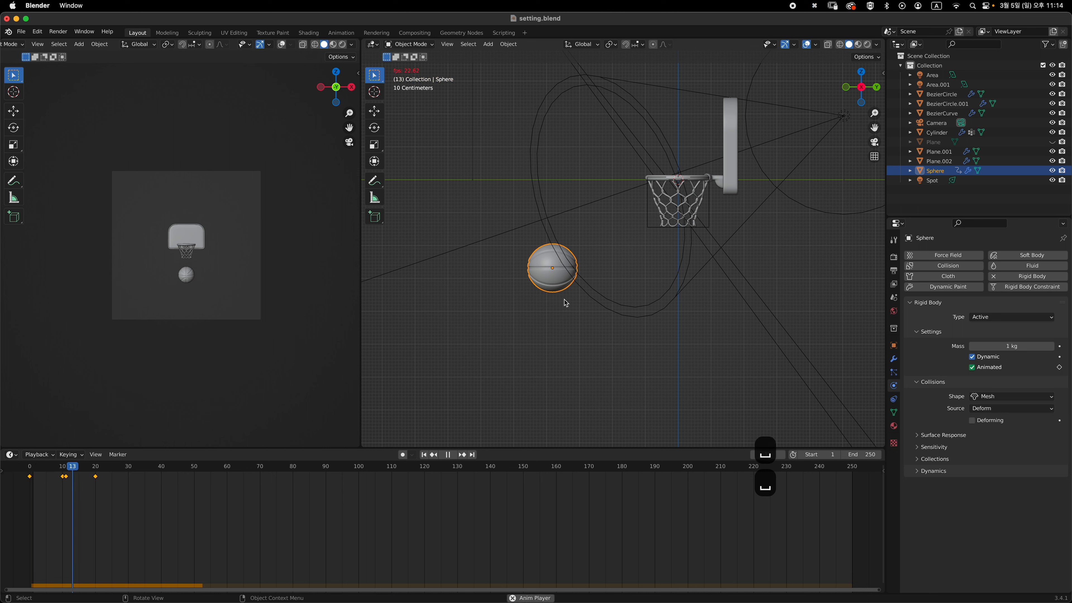
pyautogui.press('space')
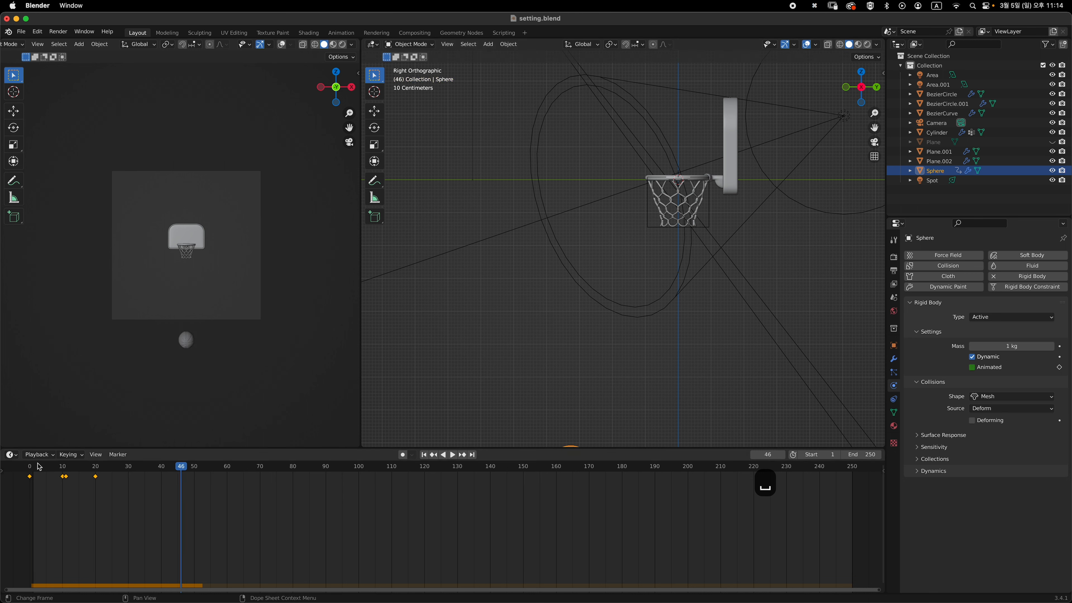
pyautogui.hotkey('shift', 'Left')
pyautogui.press('space')
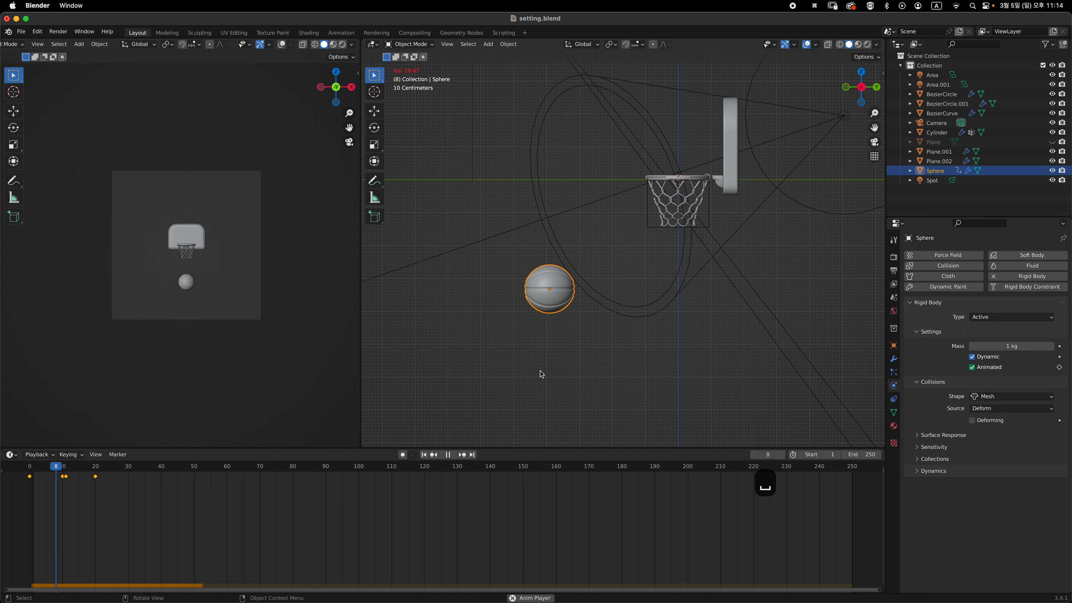
pyautogui.press('space')
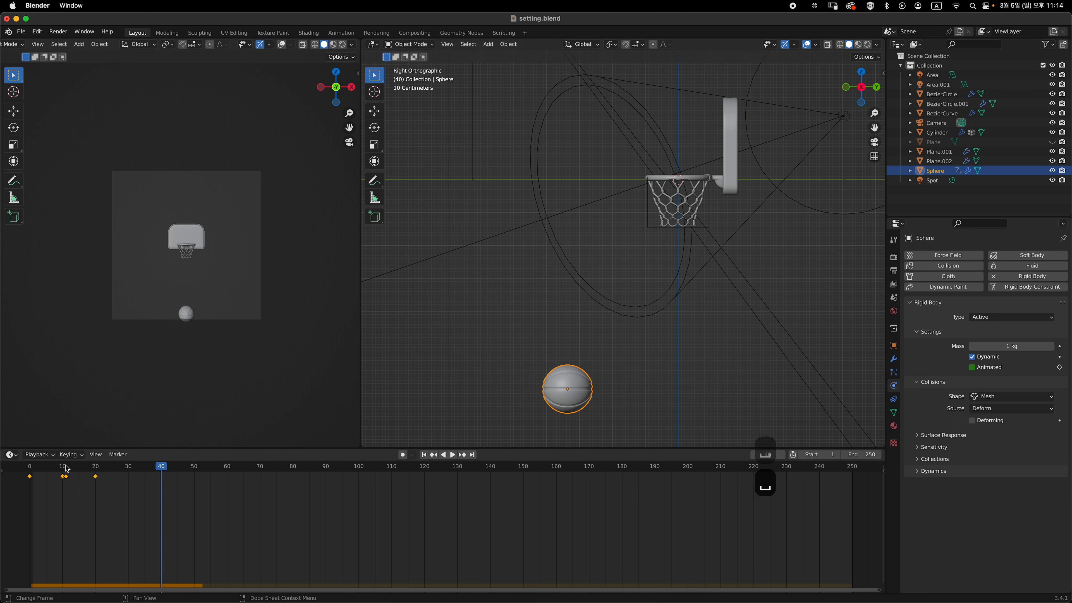
pyautogui.hotkey('shift', 'Left')
pyautogui.press('Left')
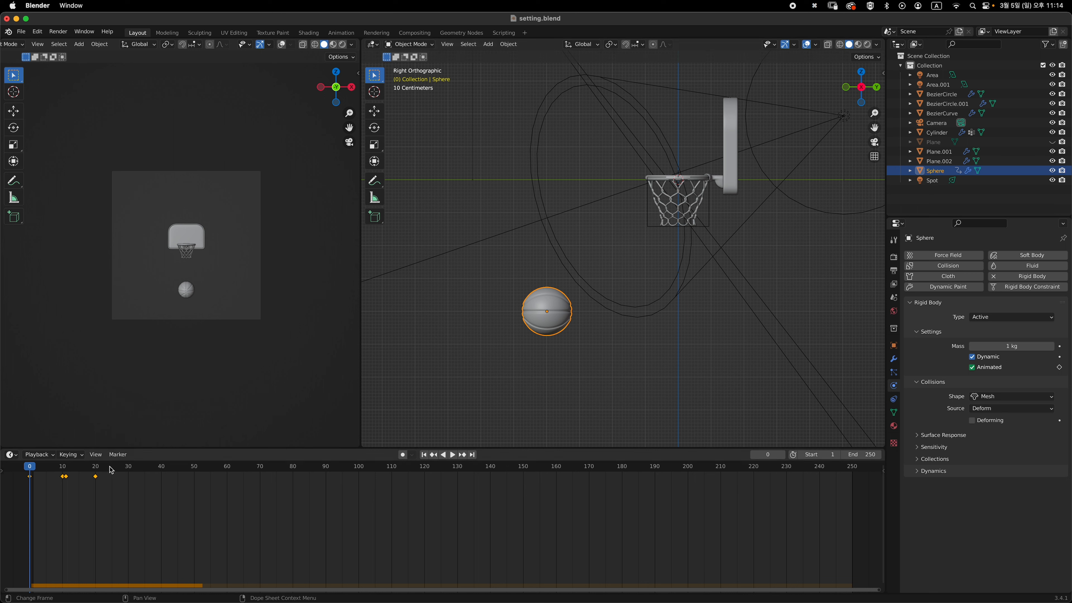
# At frame 20, enable the ball's rigid body Animated option, nudge the ball slightly toward the hoop, and insert a Location keyframe
pyautogui.click(97, 466)
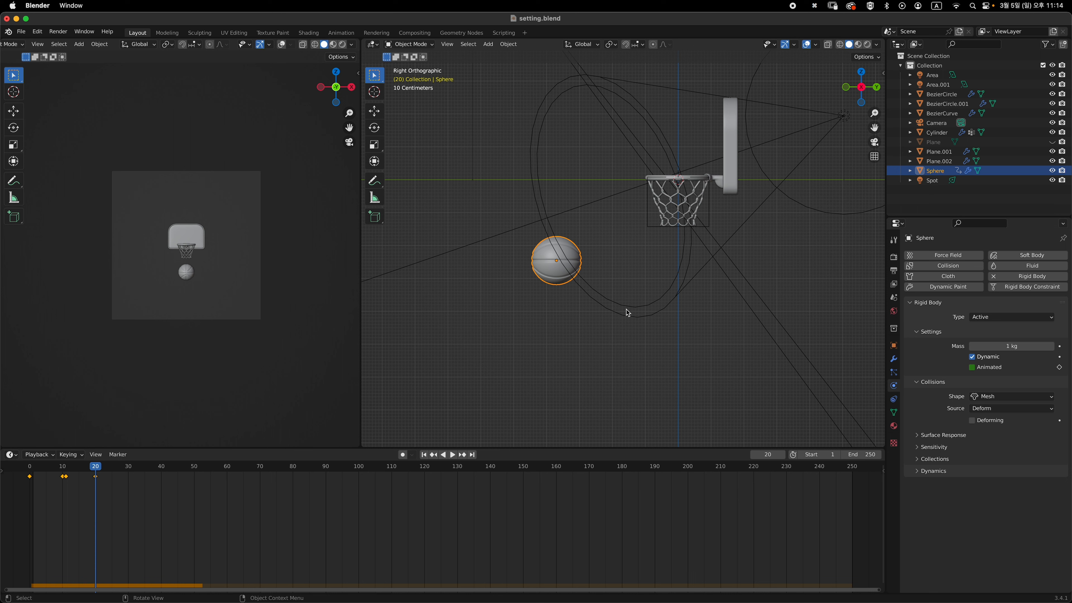
pyautogui.press('g')
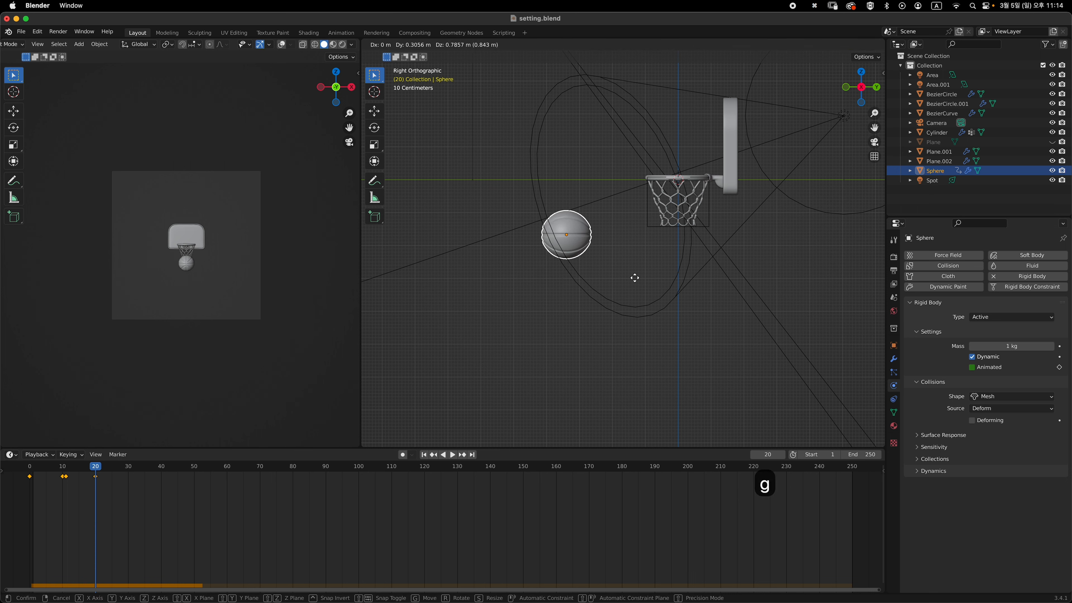
pyautogui.click(630, 263)
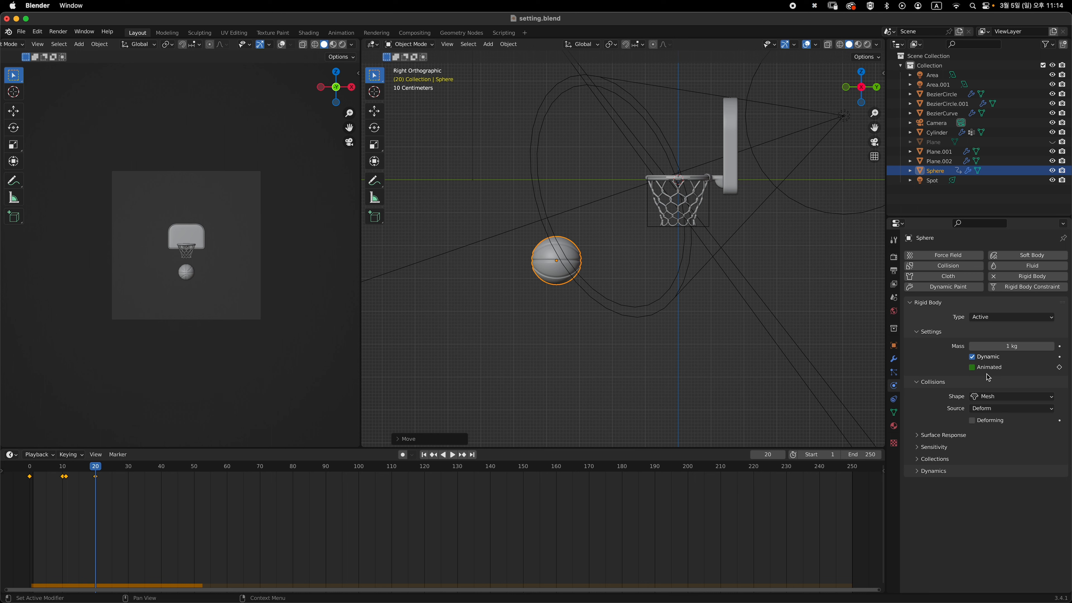
pyautogui.click(974, 369)
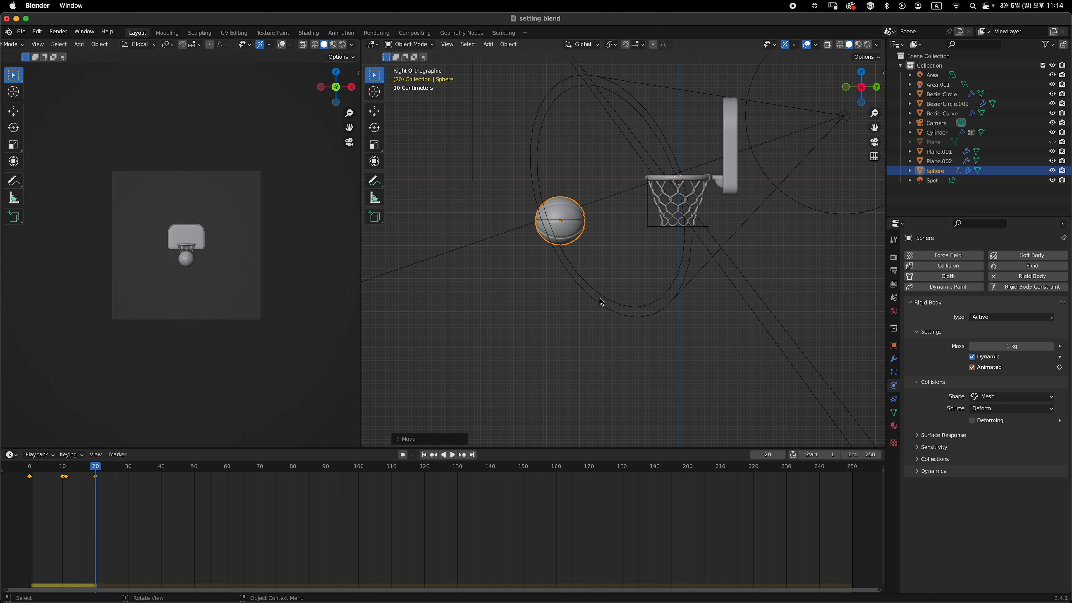
pyautogui.press('g')
pyautogui.click(634, 302)
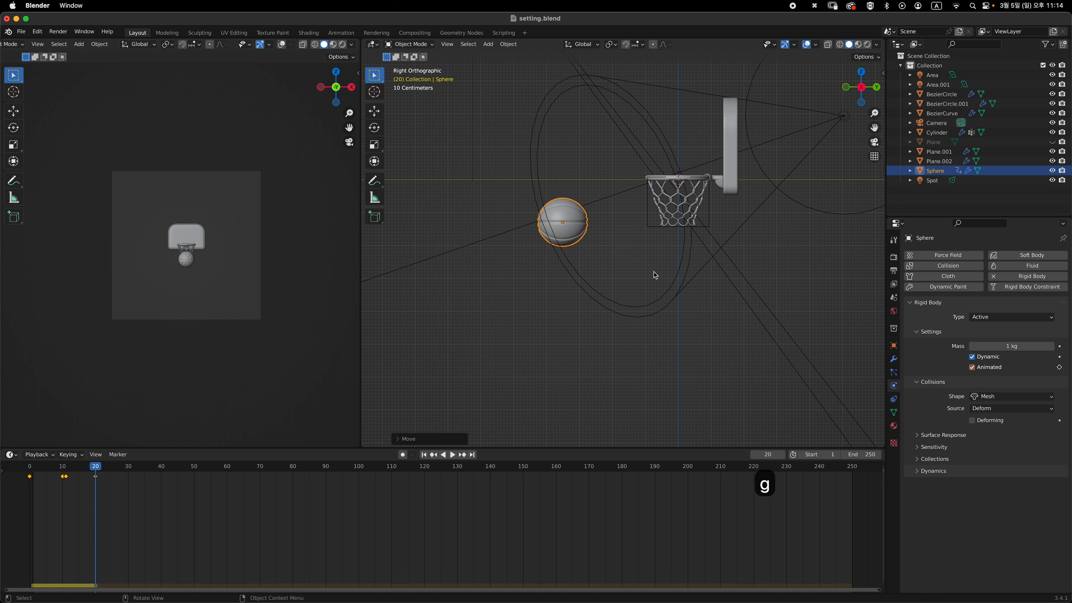
pyautogui.press('i')
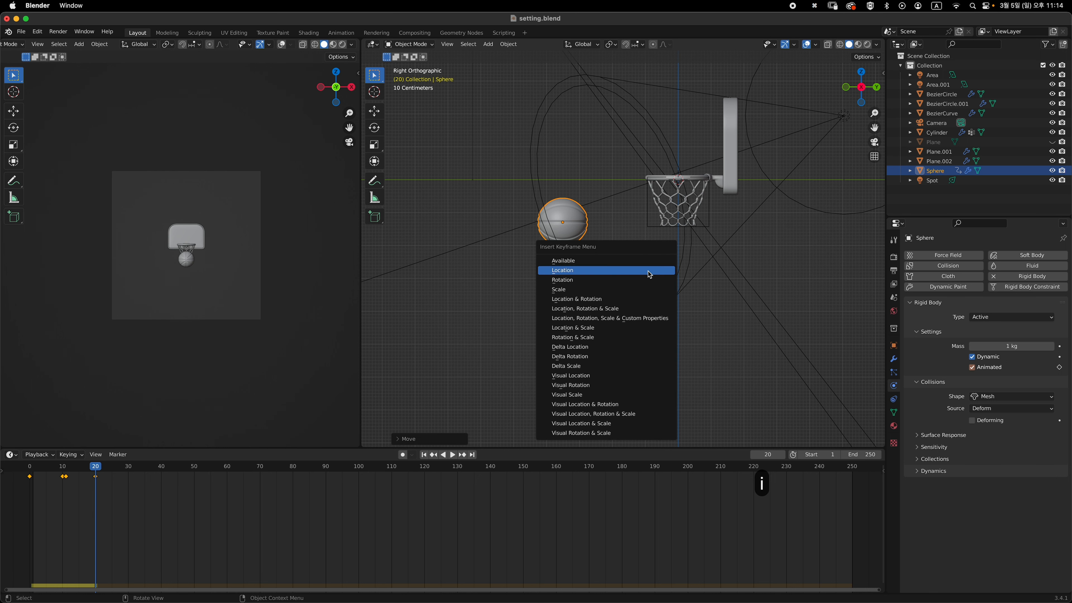
pyautogui.click(647, 274)
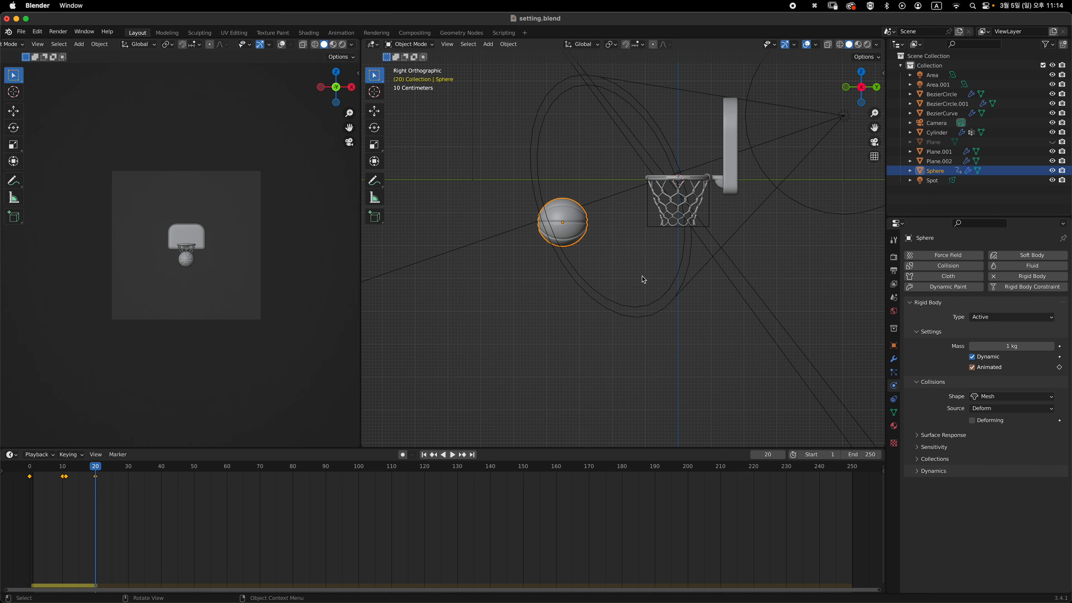
# Play the animation from frame 0 to check the ball's path with the nudged keyframe
pyautogui.click(30, 468)
pyautogui.press('space')
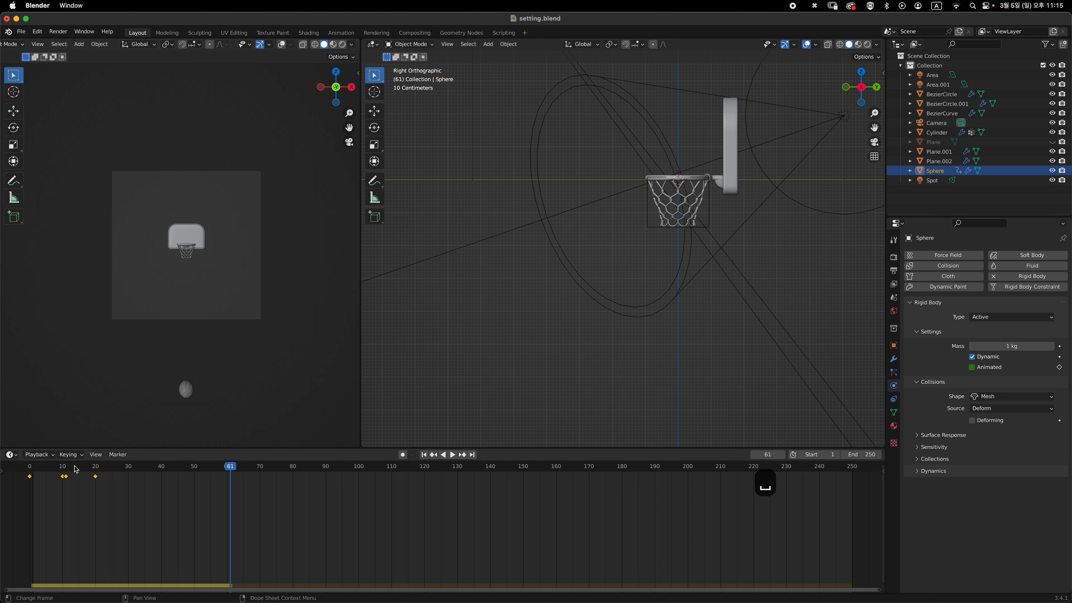
pyautogui.press('Escape')
pyautogui.press('space')
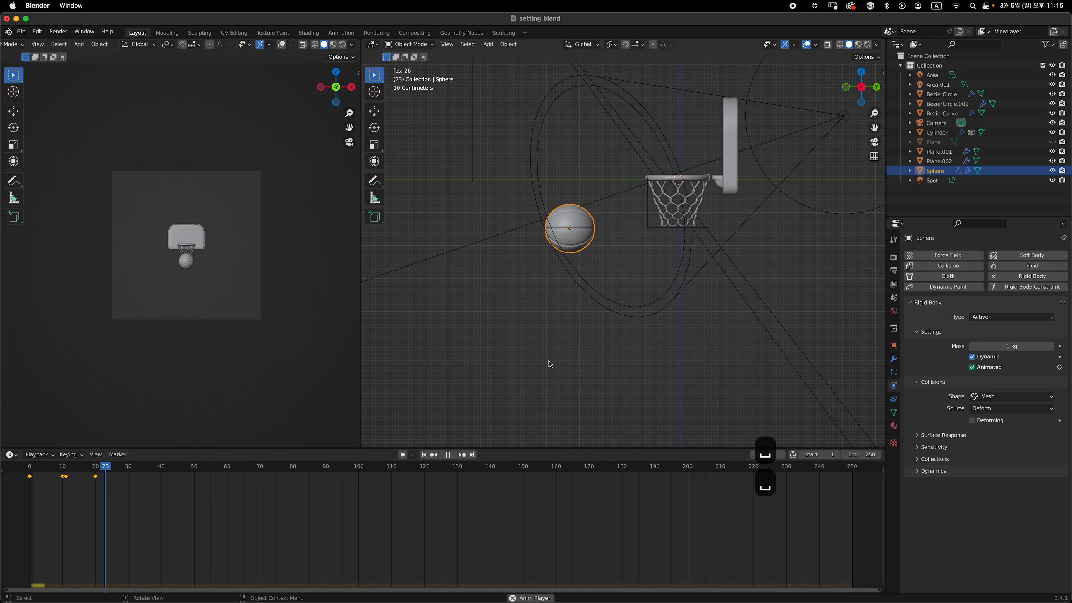
# At frame 20, enable Animated, raise the ball about 3.1 m and shift it about 0.4 m toward the hoop, and insert a Location keyframe
pyautogui.click(100, 465)
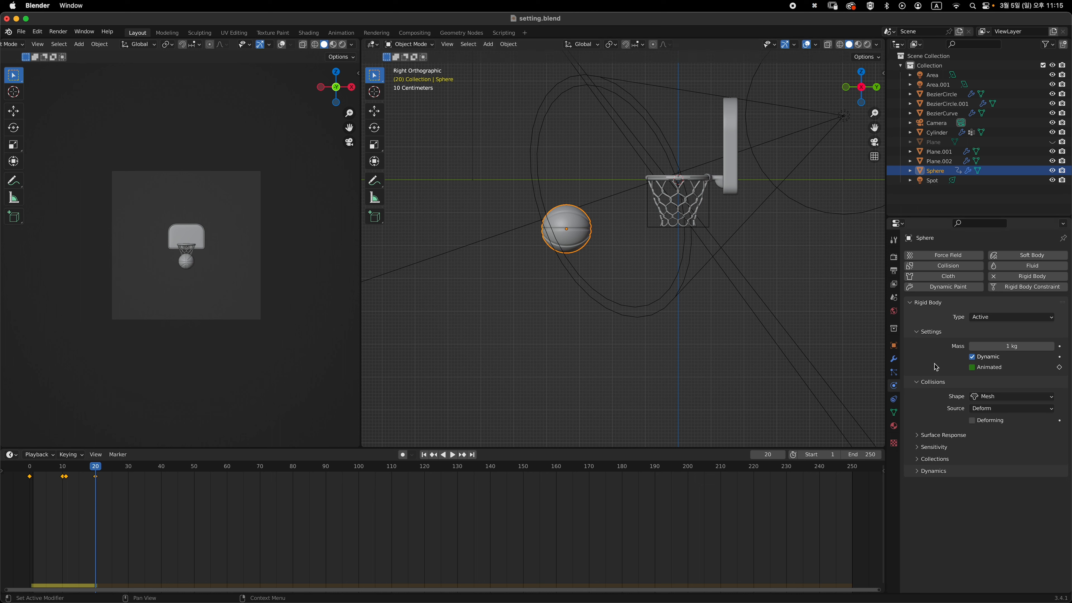
pyautogui.click(973, 368)
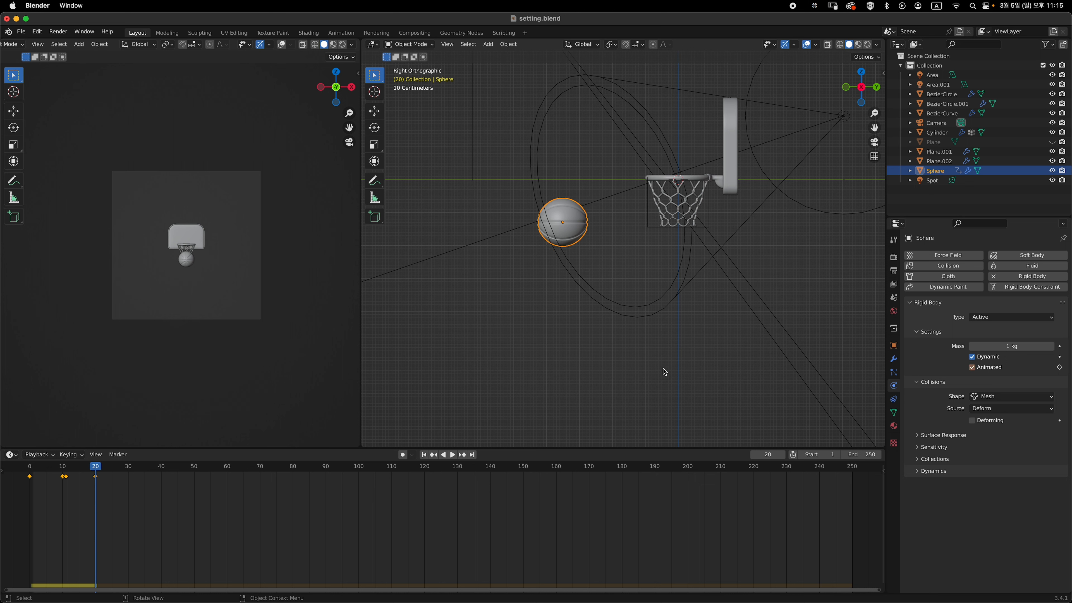
pyautogui.press('g')
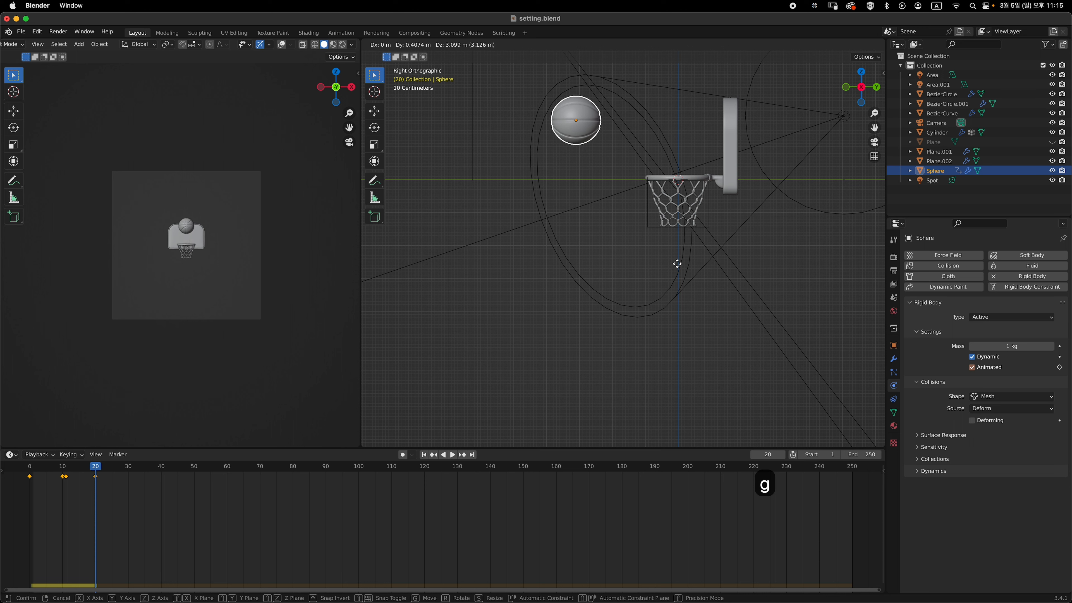
pyautogui.click(677, 264)
pyautogui.press('i')
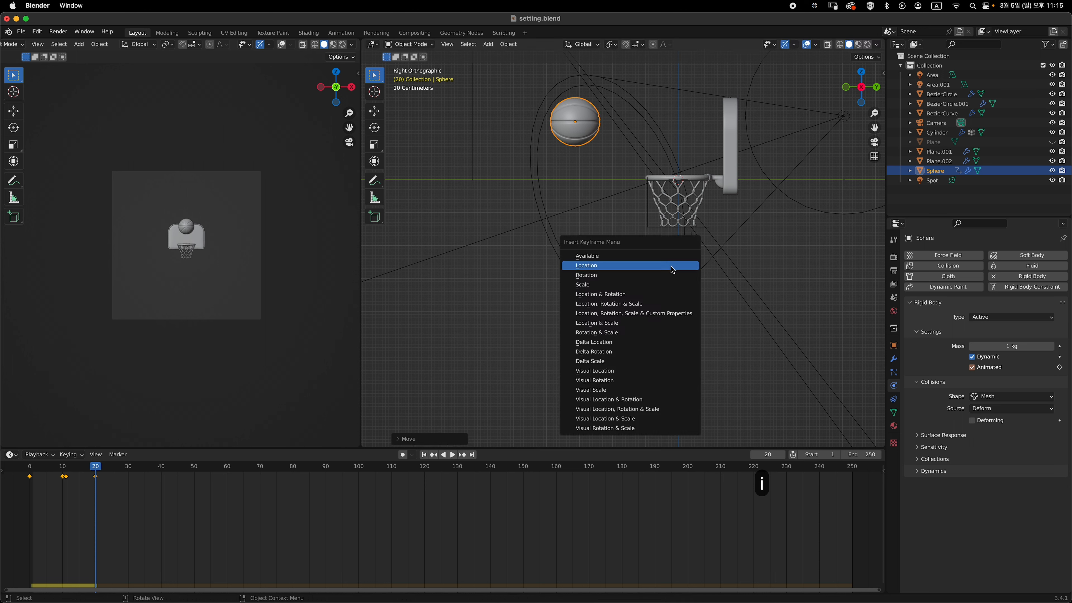
pyautogui.click(672, 266)
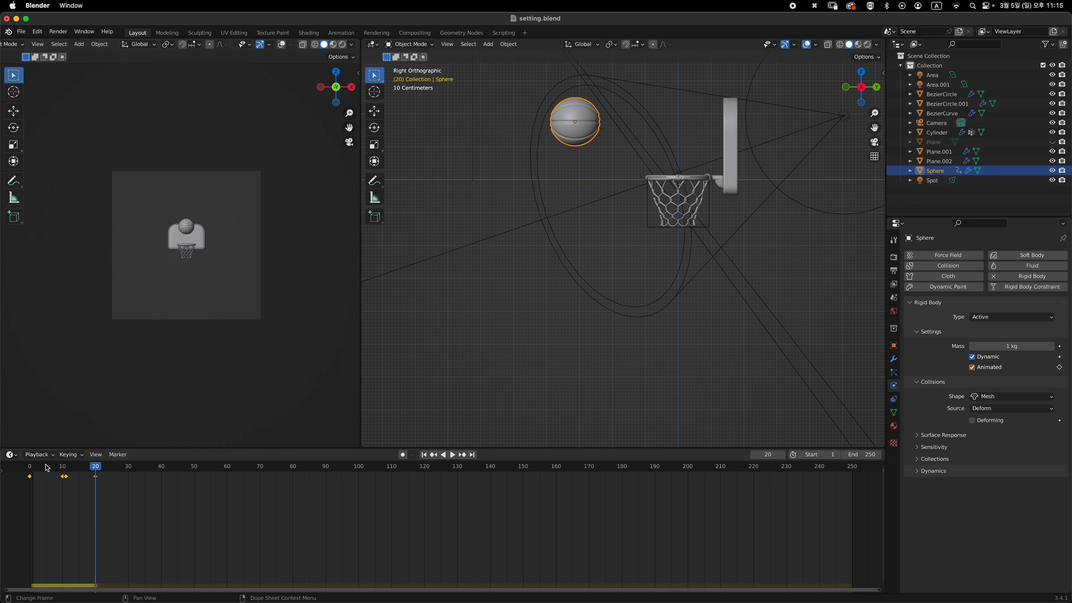
# Play the shot from the start, examine the ball at the hoop from several angles, and return to frame 0 in the right orthographic view
pyautogui.hotkey('shift', 'Left')
pyautogui.press('space')
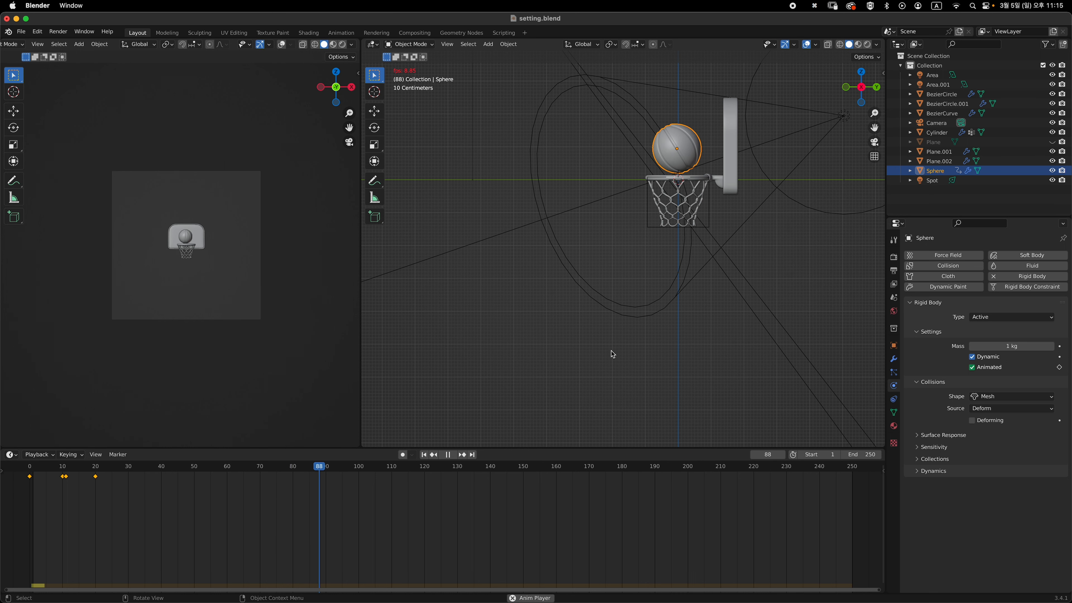
pyautogui.moveTo(730, 302)
pyautogui.mouseDown(button='middle')
pyautogui.moveTo(745, 310)
pyautogui.moveTo(728, 314)
pyautogui.moveTo(730, 301)
pyautogui.mouseUp(button='middle')
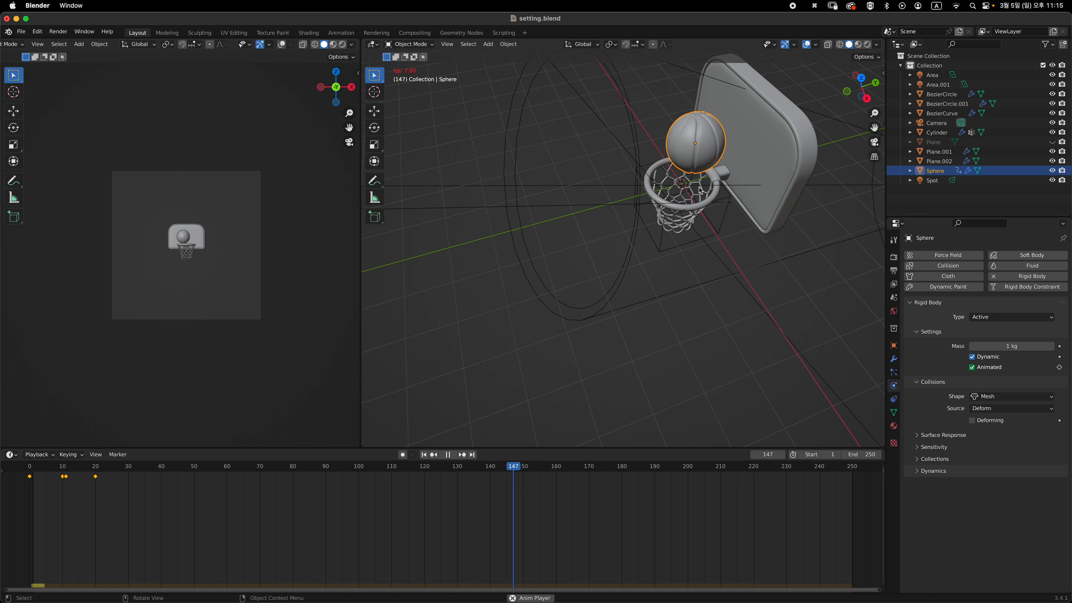
pyautogui.moveTo(702, 196); pyautogui.dragTo(738, 185, button='middle')
pyautogui.moveTo(715, 228); pyautogui.dragTo(729, 203, button='middle')
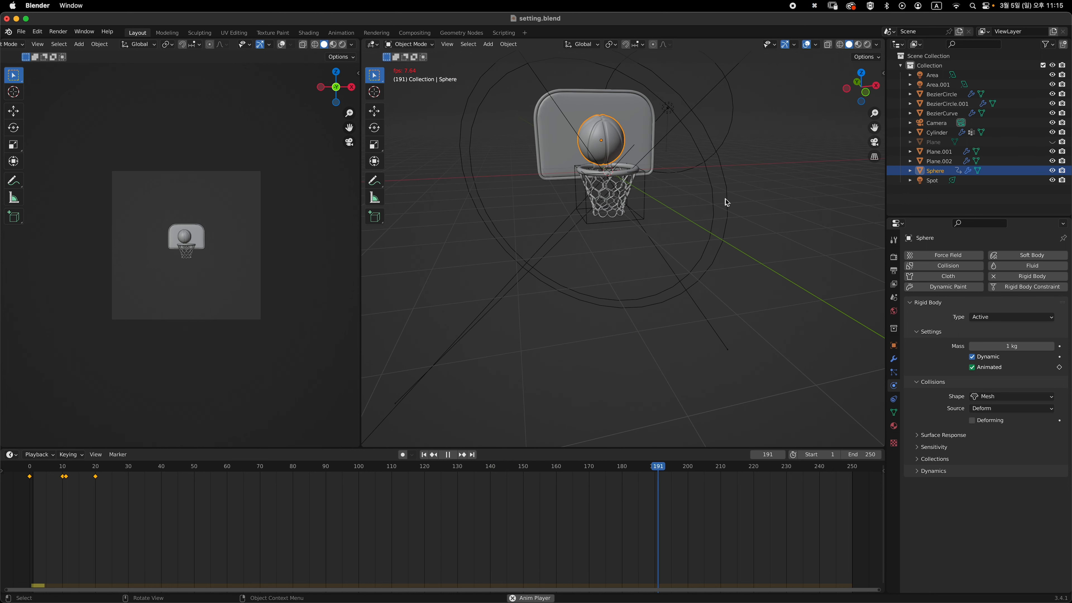
pyautogui.press('space')
pyautogui.moveTo(698, 280); pyautogui.dragTo(662, 293, button='middle')
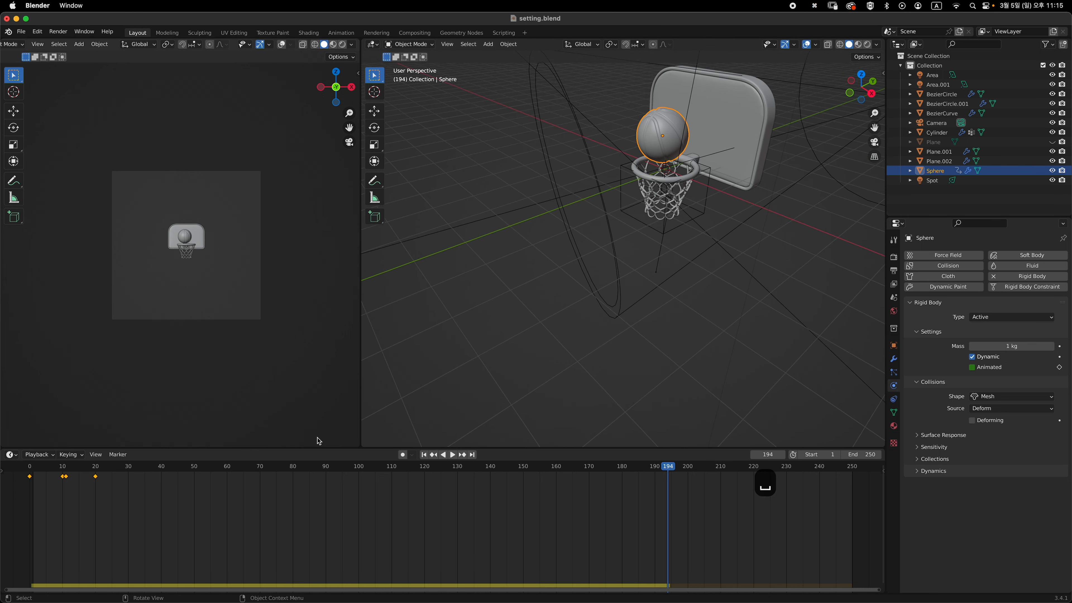
pyautogui.moveTo(67, 468); pyautogui.dragTo(29, 469)
pyautogui.press('`')
pyautogui.click(744, 290)
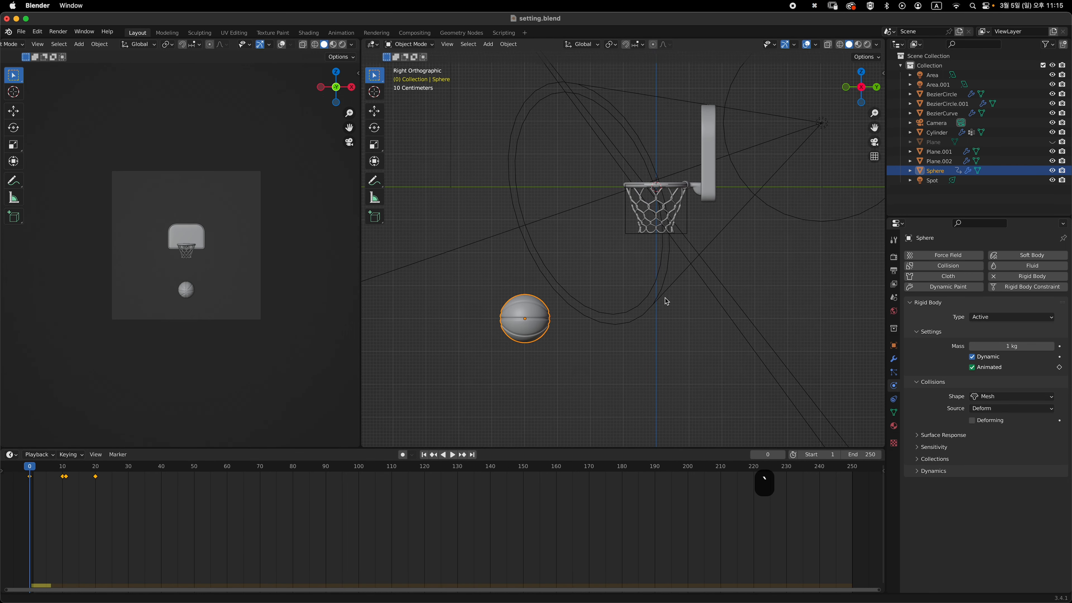
# At frame 20, enable Animated, raise the ball further and shift it about 0.25 m away from the hoop, and insert a Location keyframe
pyautogui.click(97, 466)
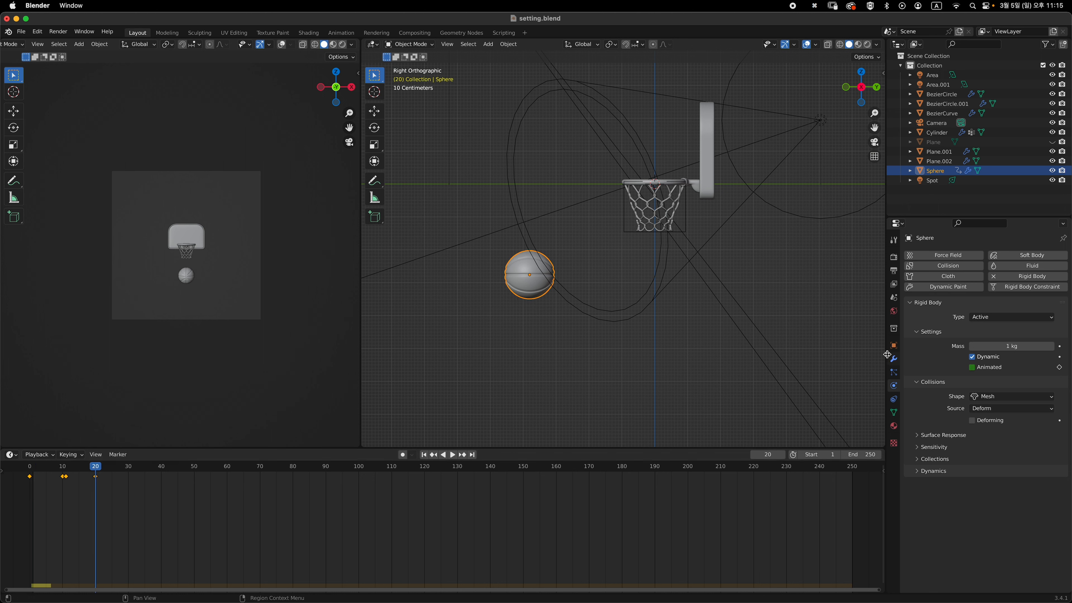
pyautogui.click(973, 367)
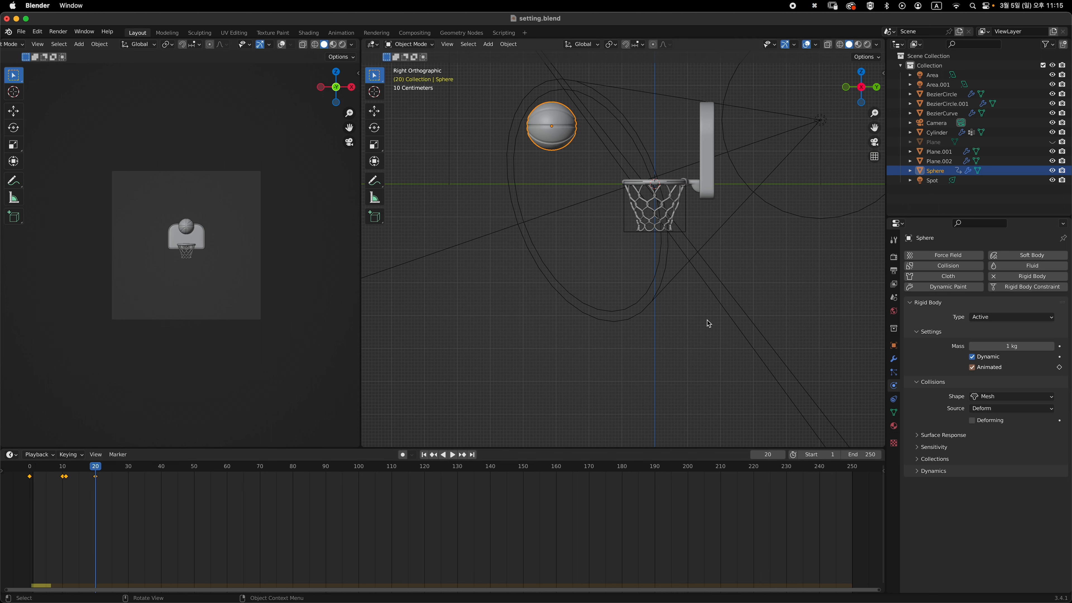
pyautogui.keyDown('shift'); pyautogui.moveTo(707, 322); pyautogui.dragTo(708, 359, button='middle'); pyautogui.keyUp('shift')
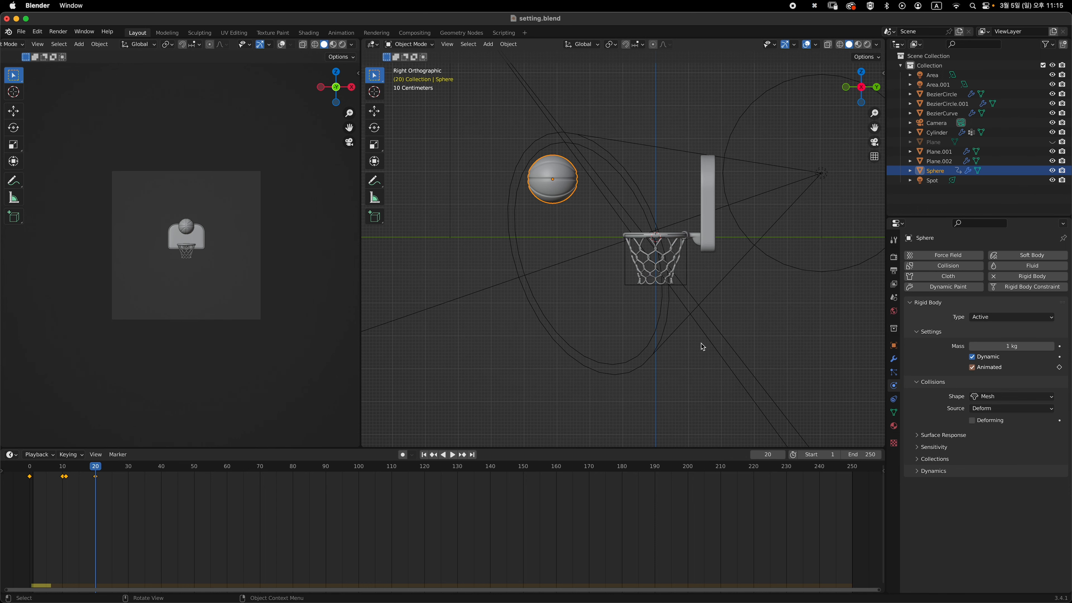
pyautogui.press('g')
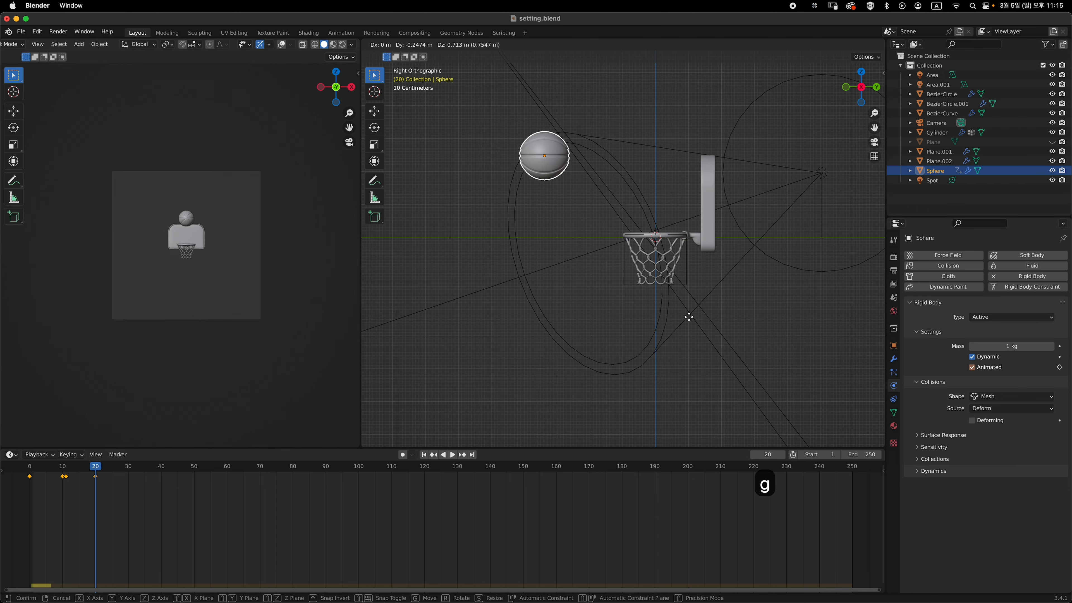
pyautogui.click(688, 312)
pyautogui.press('i')
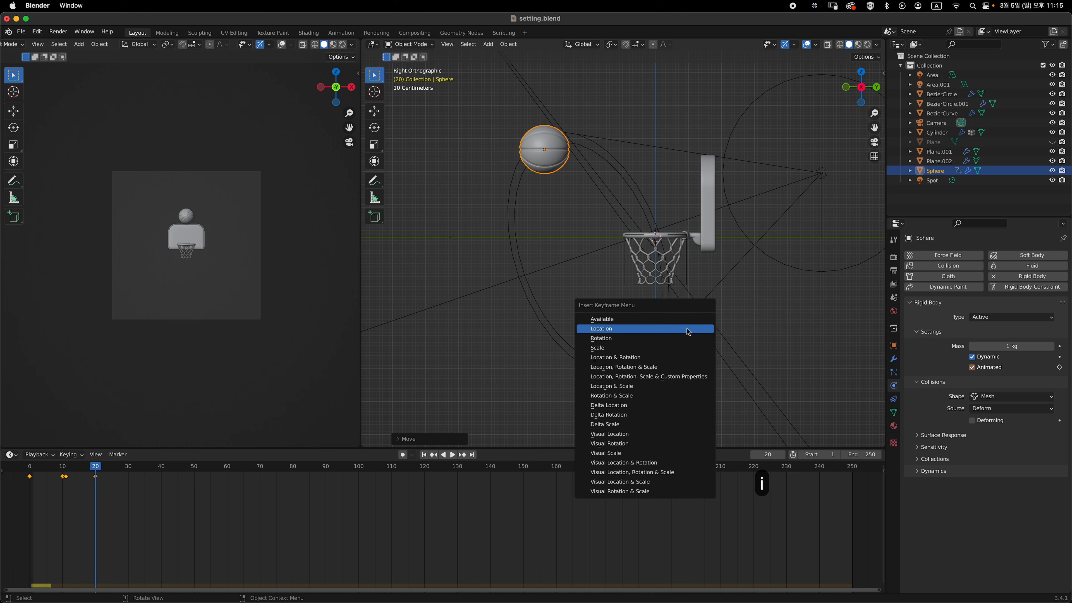
pyautogui.click(689, 331)
# Play the animation from frame 0 to check where the higher shot sends the ball
pyautogui.click(33, 471)
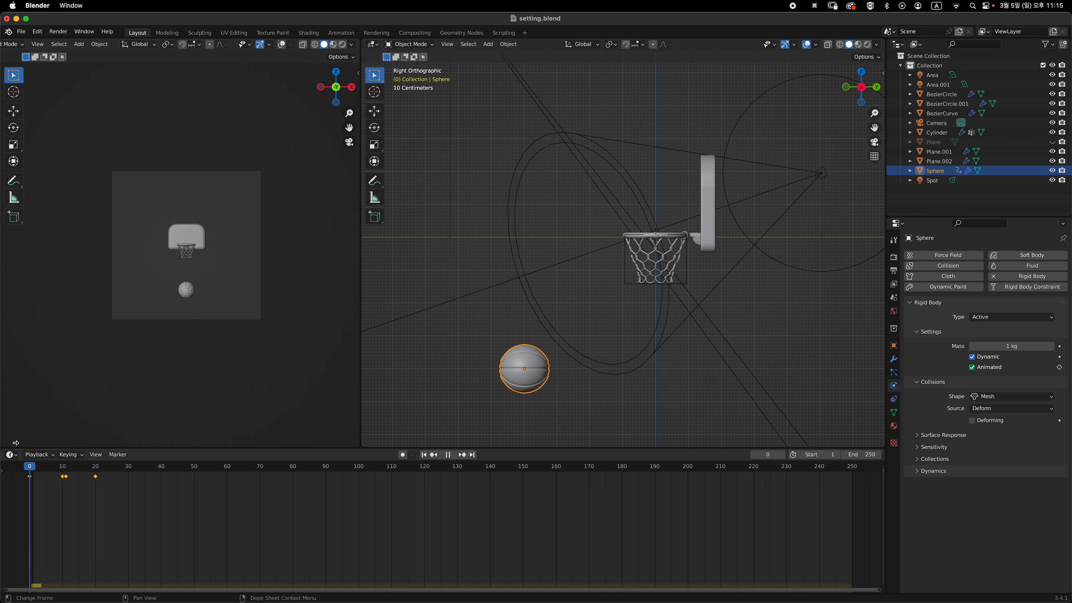
pyautogui.press('space')
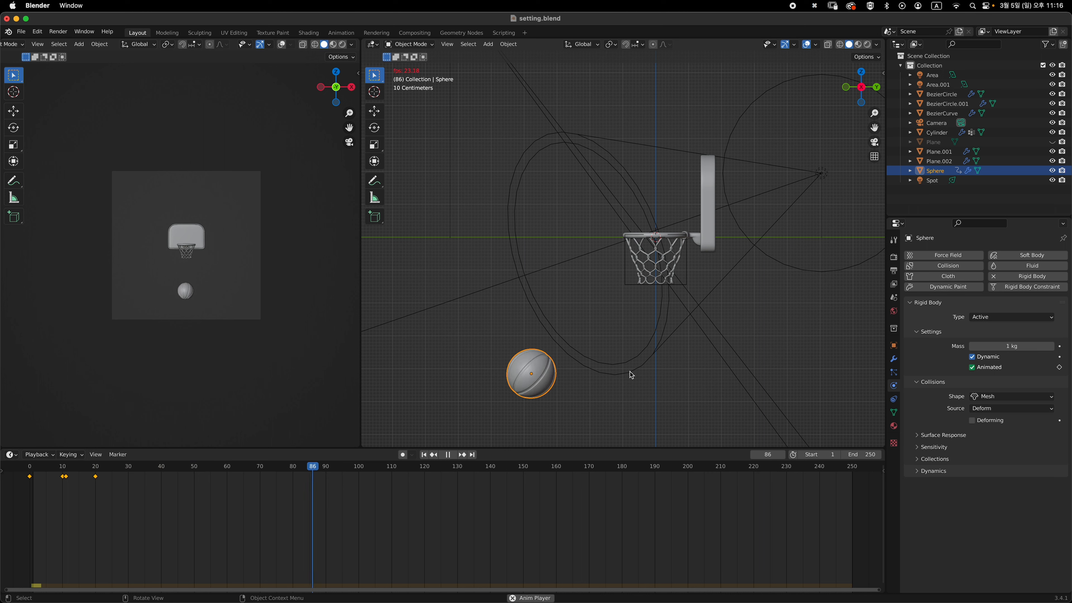
pyautogui.press('space')
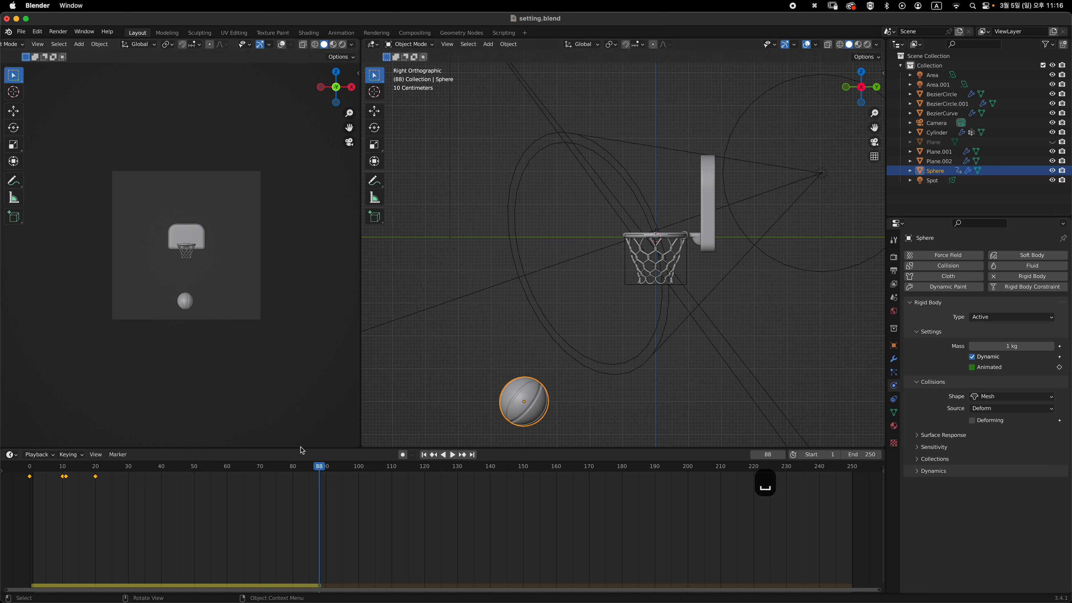
# At frame 20, enable Animated, lower the ball and shift it along Y toward the hoop, and insert a Location keyframe
pyautogui.click(96, 467)
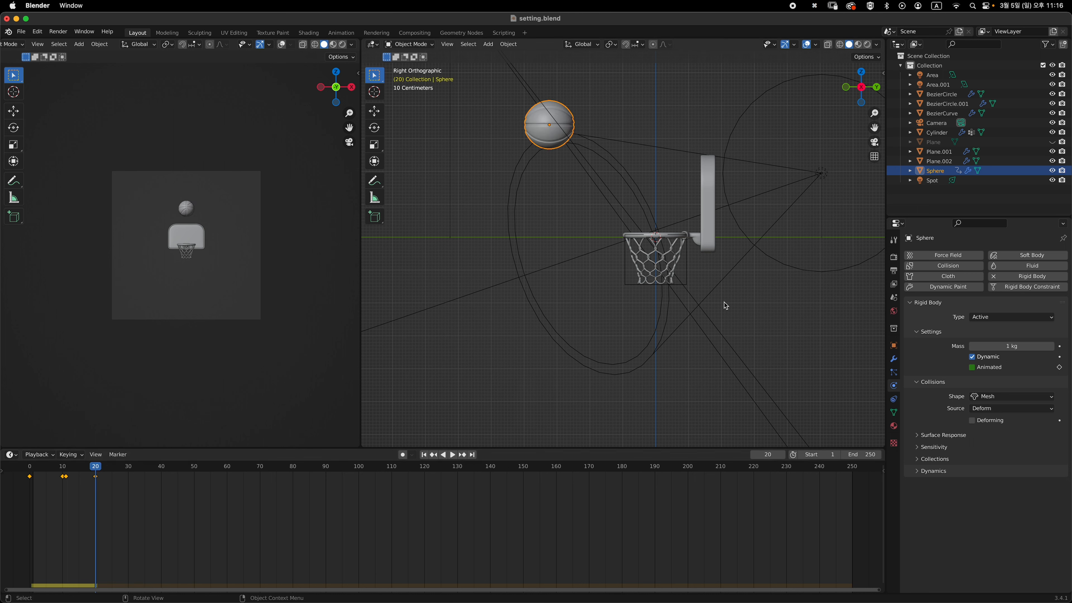
pyautogui.click(972, 367)
pyautogui.press('g')
pyautogui.press('y')
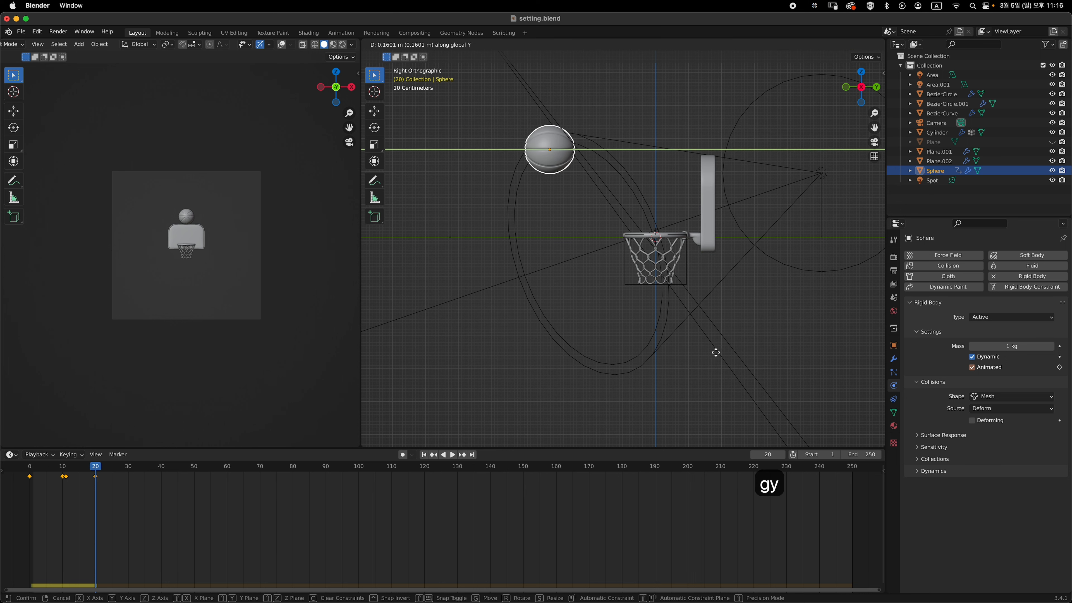
pyautogui.click(737, 352)
pyautogui.press('i')
pyautogui.click(749, 337)
# Play the shot from frame 0 and orbit around the hoop to check where the lowered ball lands
pyautogui.moveTo(96, 466); pyautogui.dragTo(21, 443)
pyautogui.press('space')
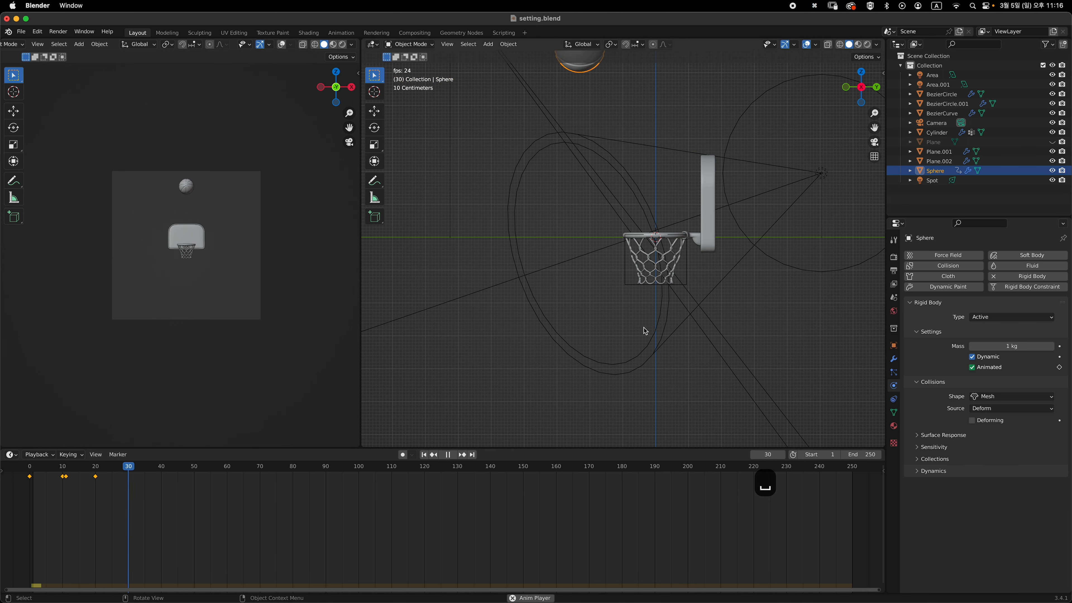
pyautogui.moveTo(643, 327); pyautogui.dragTo(716, 316, button='middle')
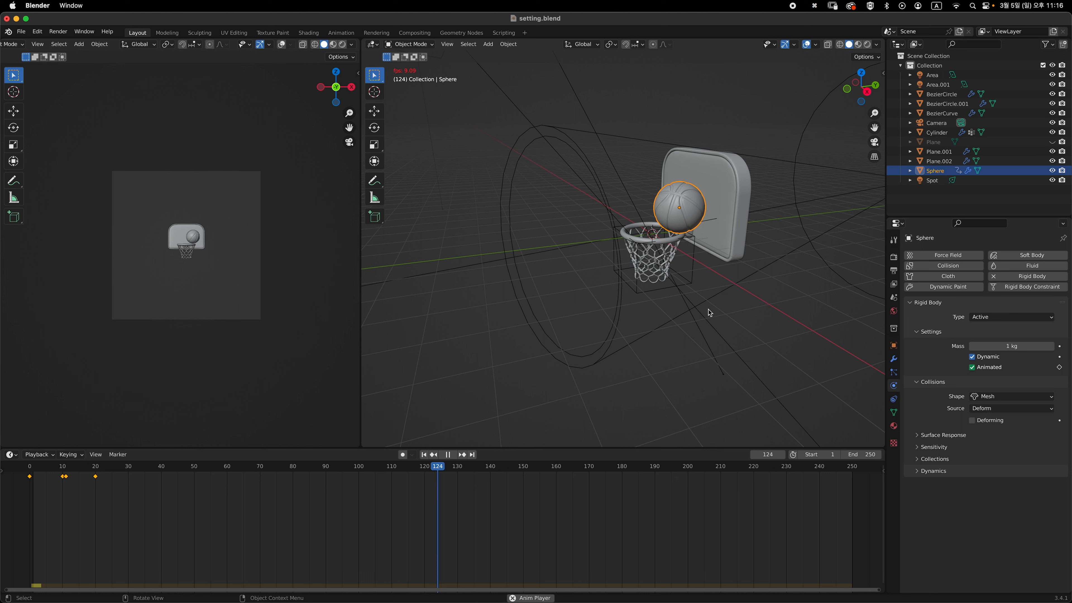
pyautogui.press('space')
# Return to the right orthographic view, adjust the ball's position at frame 20, and play the shot
pyautogui.moveTo(63, 466); pyautogui.dragTo(23, 444)
pyautogui.press('KP_3')
pyautogui.click(96, 466)
pyautogui.press('g')
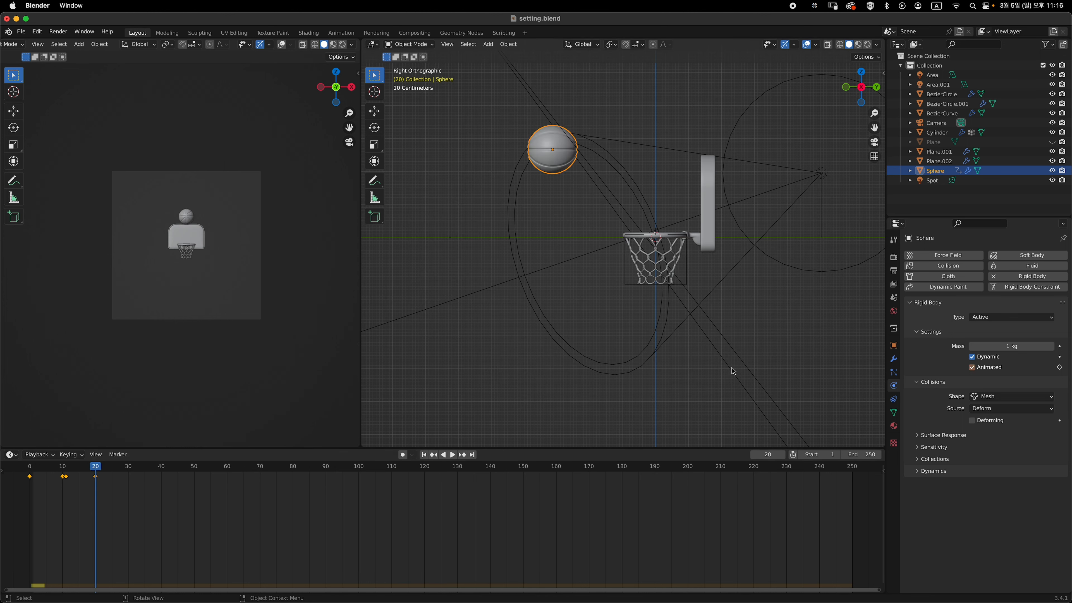
pyautogui.click(722, 353)
pyautogui.press('space')
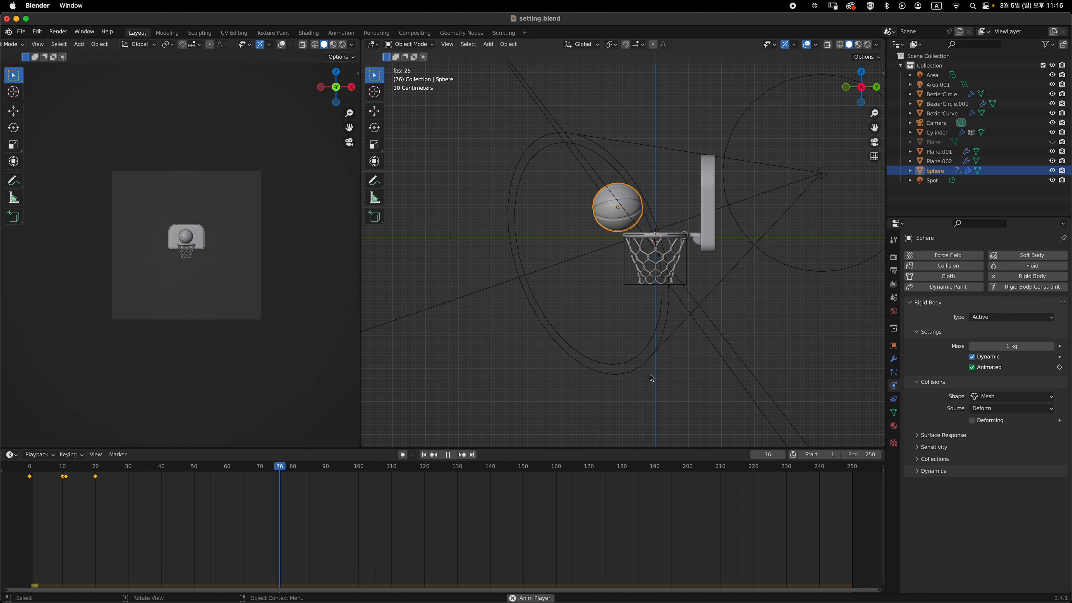
# At frame 20, enable Animated, raise the ball slightly and adjust it along Y, and insert a Location keyframe
pyautogui.click(97, 467)
pyautogui.click(972, 366)
pyautogui.press('g')
pyautogui.press('u')
pyautogui.press('y')
pyautogui.click(742, 335)
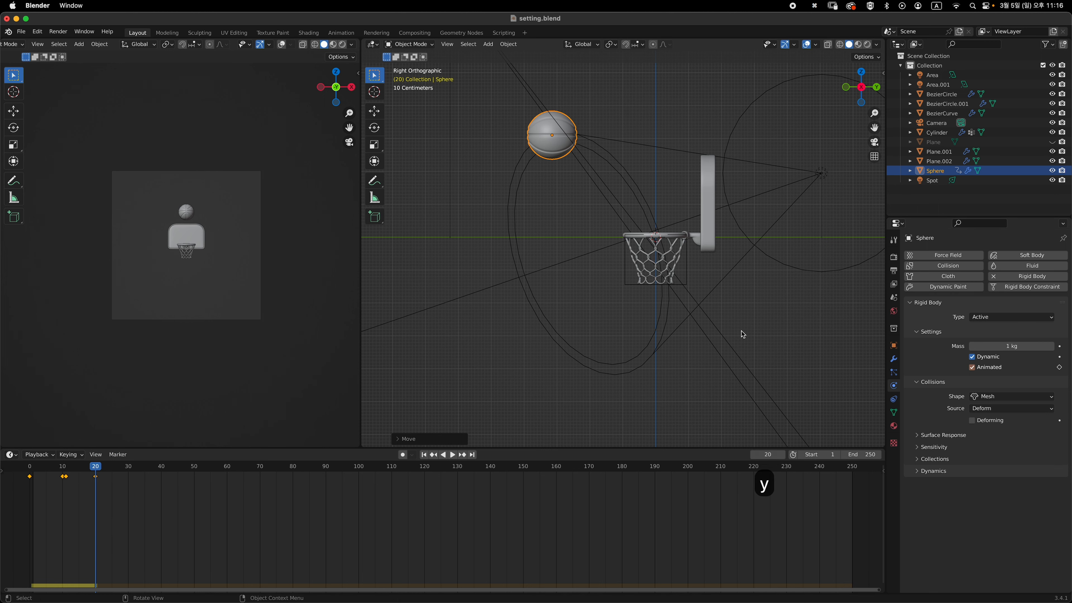
pyautogui.press('i')
# Play the shot in the top view and examine from several angles how the ball meets the rim
pyautogui.press('space')
pyautogui.moveTo(761, 289); pyautogui.dragTo(735, 333, button='middle')
pyautogui.press('KP_7')
pyautogui.hotkey('shift', 'Left')
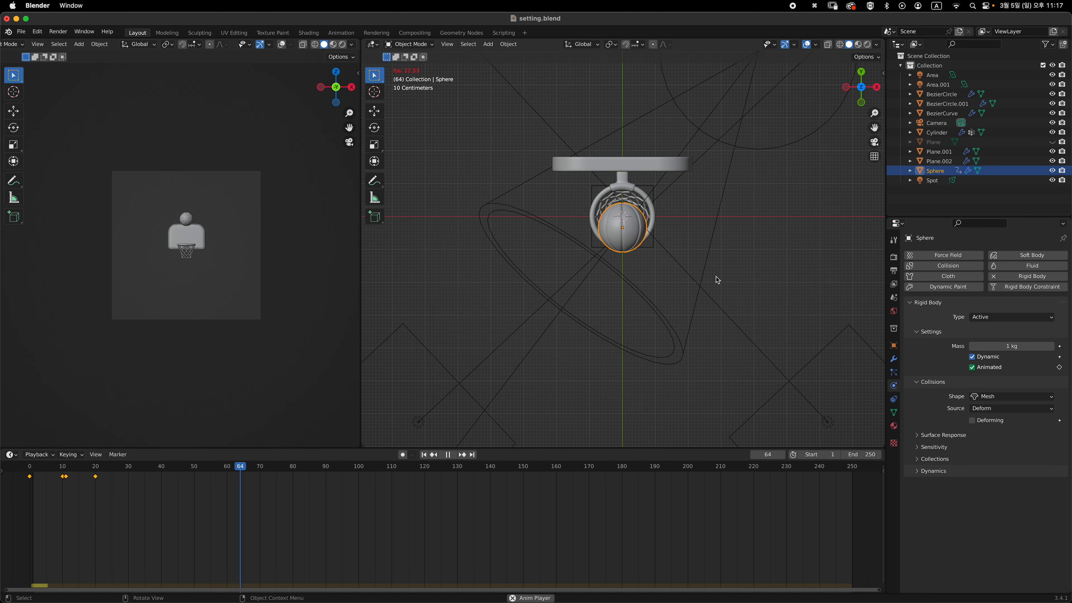
pyautogui.click(683, 285)
pyautogui.press('space')
pyautogui.moveTo(701, 269); pyautogui.dragTo(689, 259, button='middle')
pyautogui.press('KP_3')
# Compare the backboard's rigid body settings with the hoop rim's and set the rim's collision shape to Mesh
pyautogui.click(689, 259)
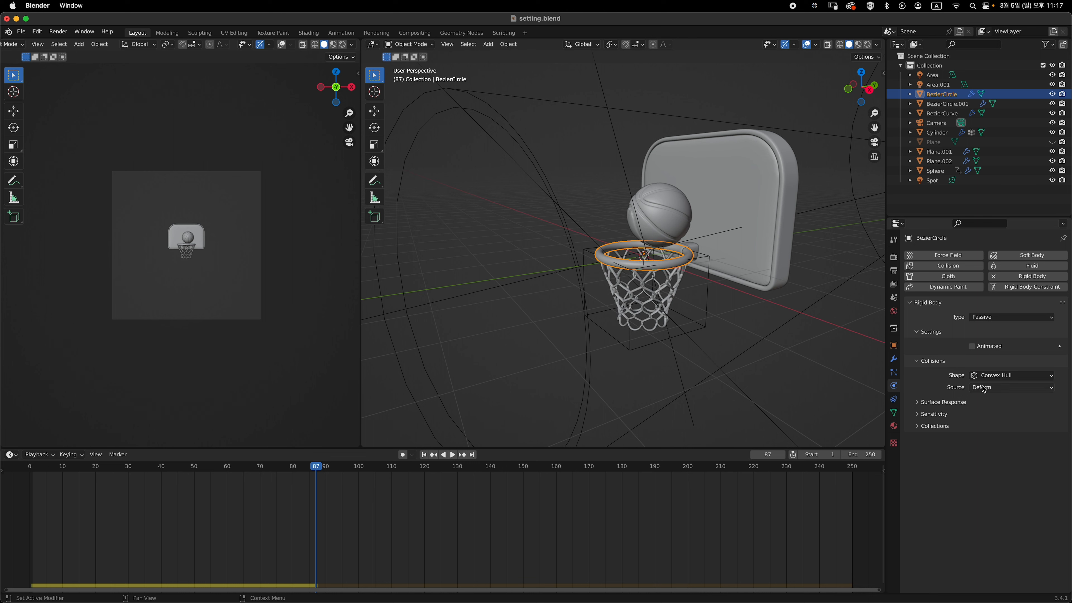
pyautogui.click(756, 236)
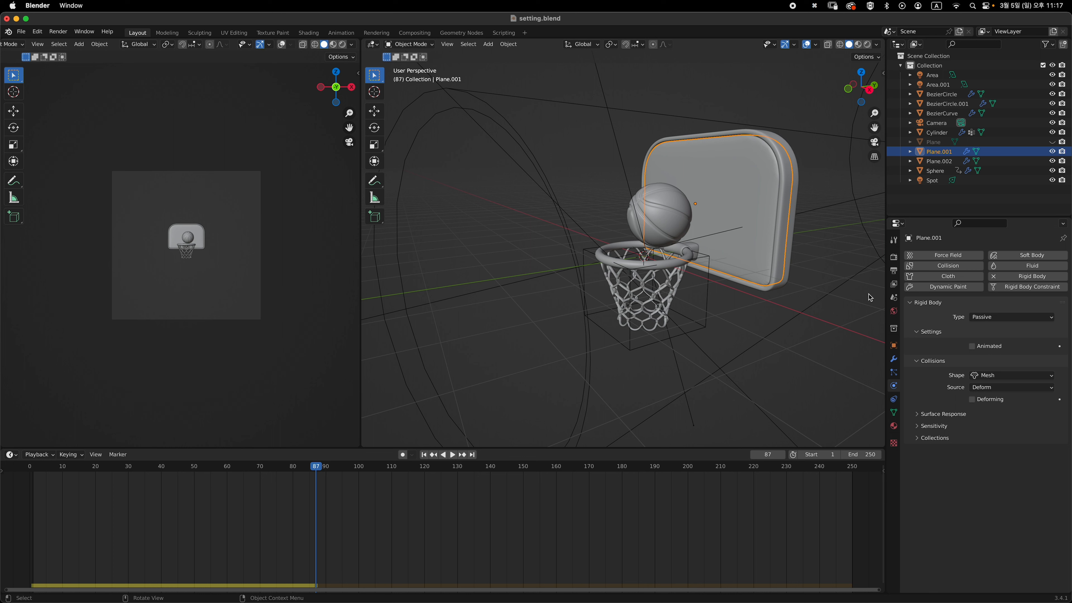
pyautogui.click(689, 259)
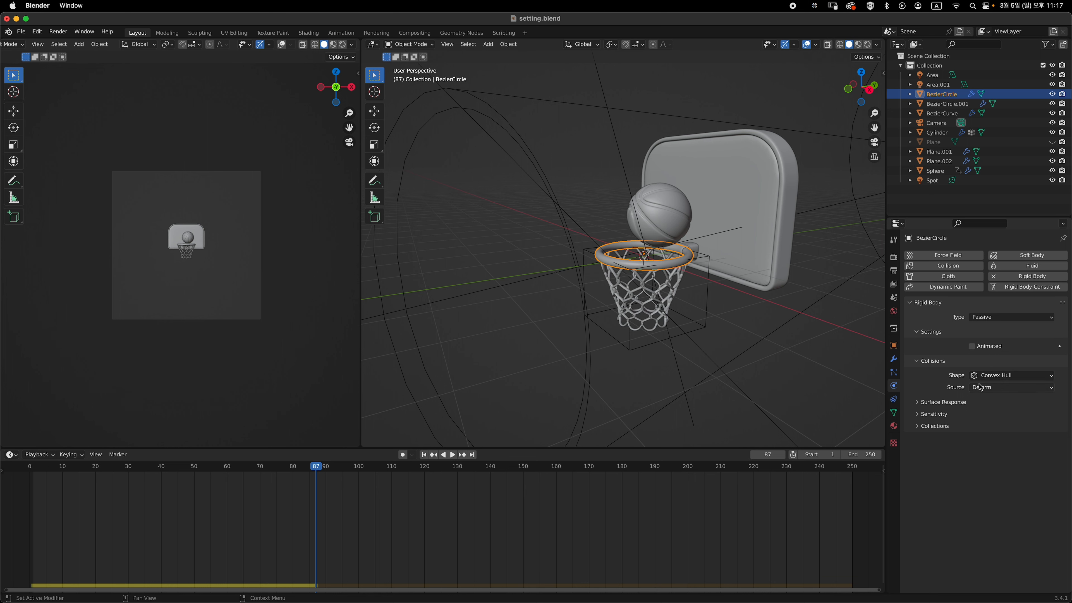
pyautogui.click(1001, 380)
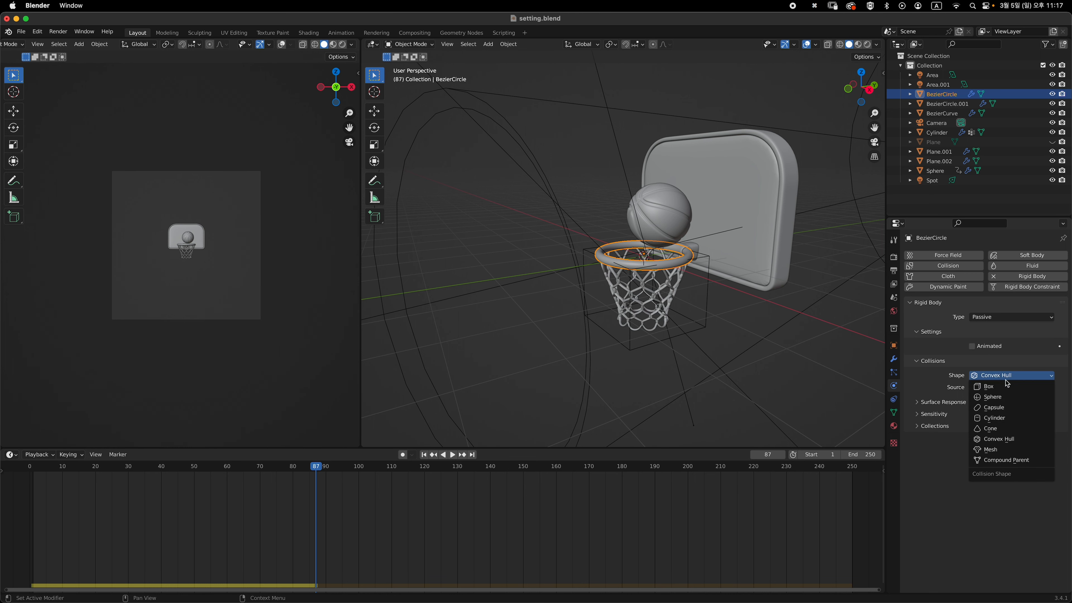
pyautogui.click(998, 451)
# Set the collision shape of the bracket joining the rim to the backboard to Mesh, and recheck the rim's settings
pyautogui.moveTo(743, 397); pyautogui.dragTo(692, 280, button='middle')
pyautogui.click(692, 280)
pyautogui.click(1029, 376)
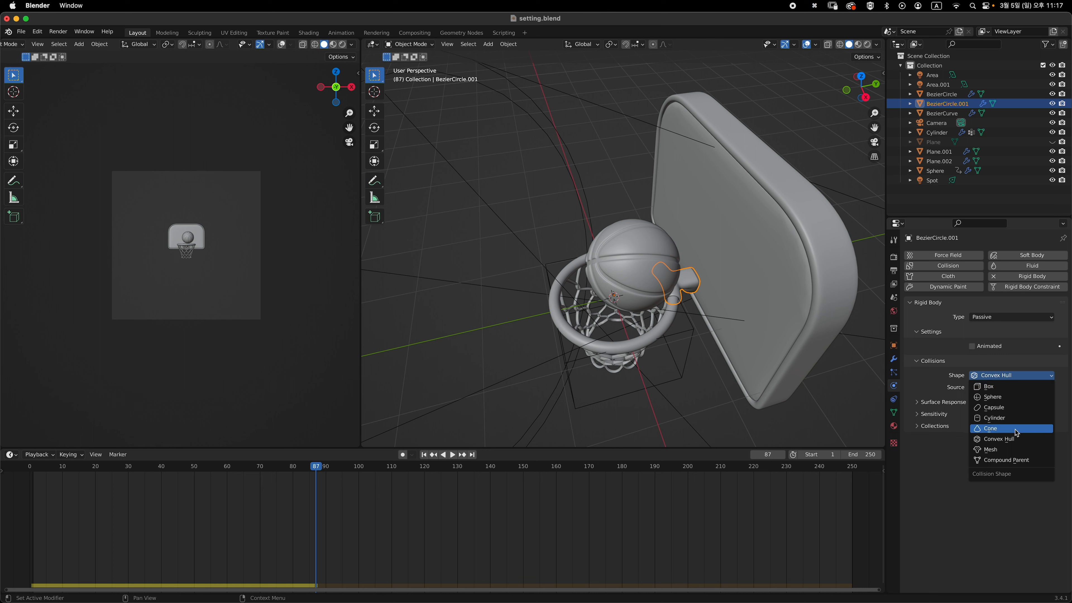
pyautogui.click(1013, 454)
pyautogui.moveTo(745, 292); pyautogui.dragTo(726, 275, button='middle')
pyautogui.click(735, 270)
pyautogui.click(711, 293)
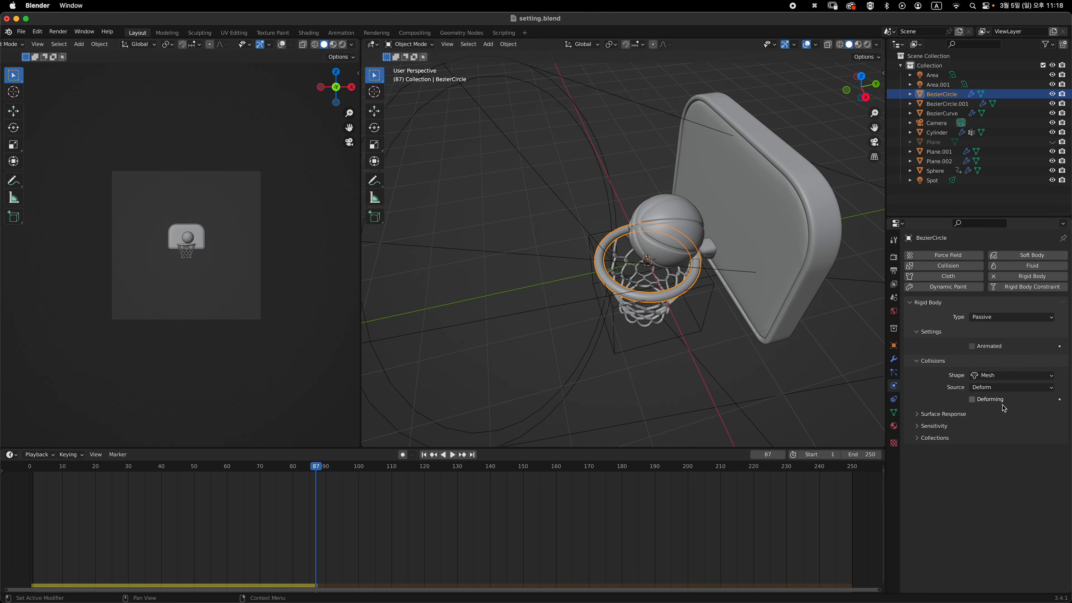
# Play the shot from frame 0 in the right orthographic view to test the Mesh collision shapes, and return to frame 0
pyautogui.moveTo(141, 467); pyautogui.dragTo(30, 467)
pyautogui.press('KP_3')
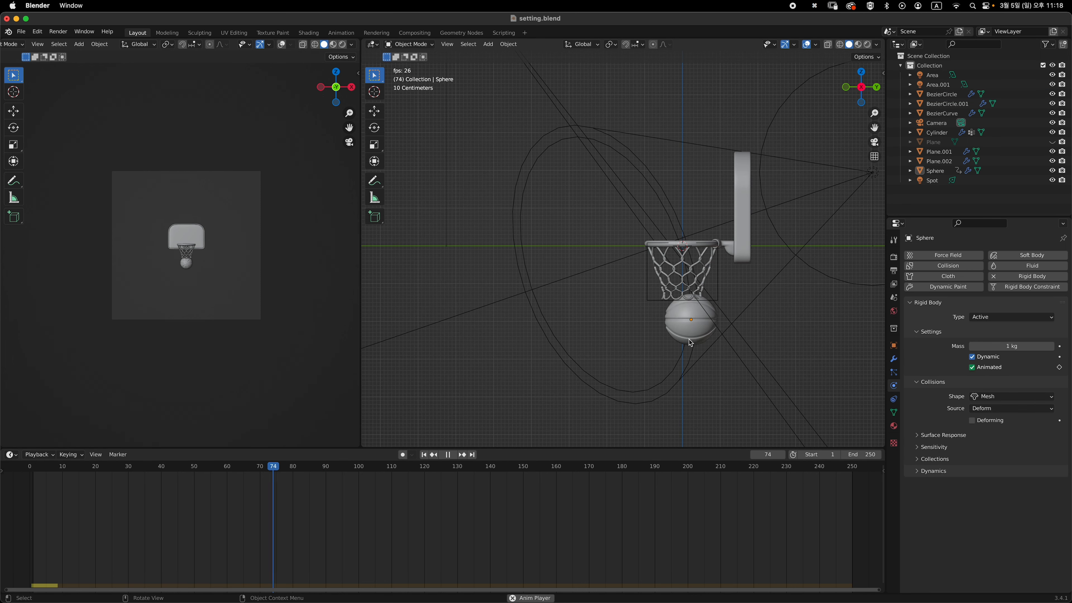
pyautogui.press('space')
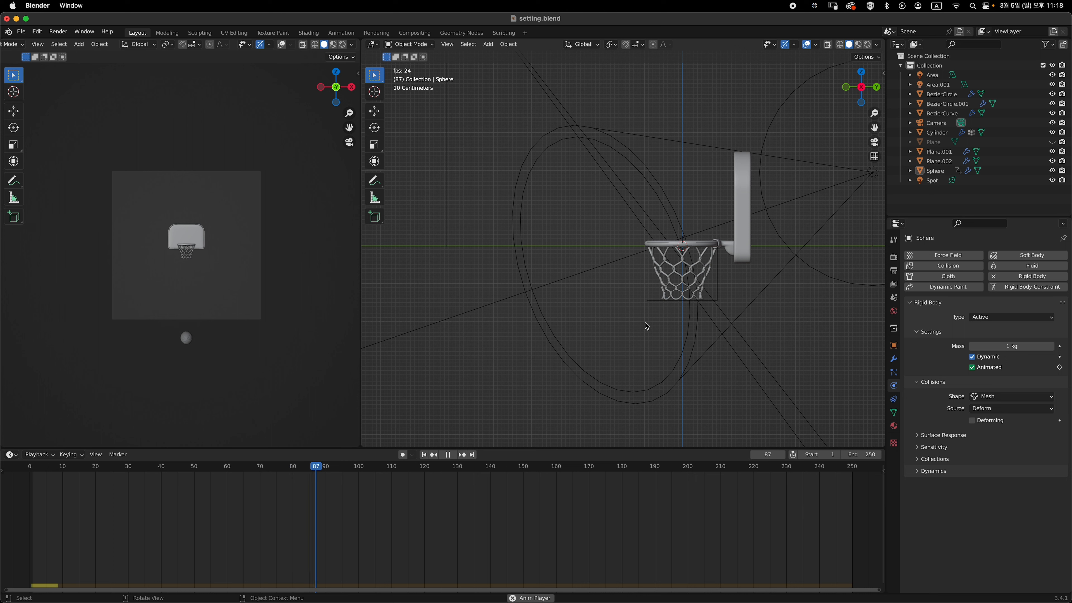
pyautogui.moveTo(60, 471); pyautogui.dragTo(19, 469)
pyautogui.press('space')
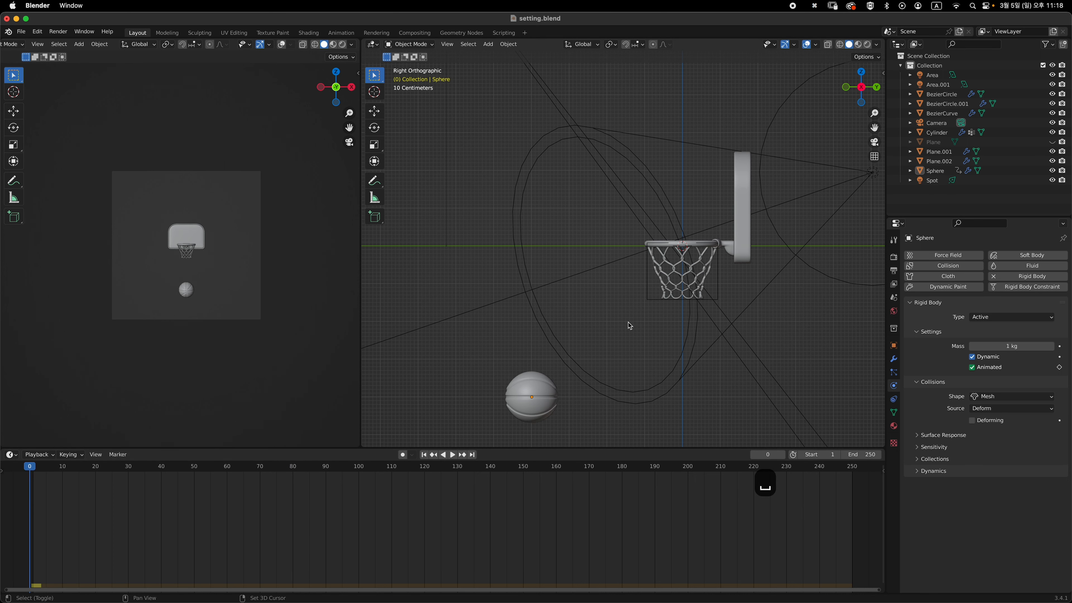
# Select the ball, enable Animated at frame 20, shift the ball along Y toward the hoop, and replay the shot
pyautogui.click(543, 388)
pyautogui.keyDown('shift'); pyautogui.moveTo(543, 388); pyautogui.dragTo(596, 324, button='middle'); pyautogui.keyUp('shift')
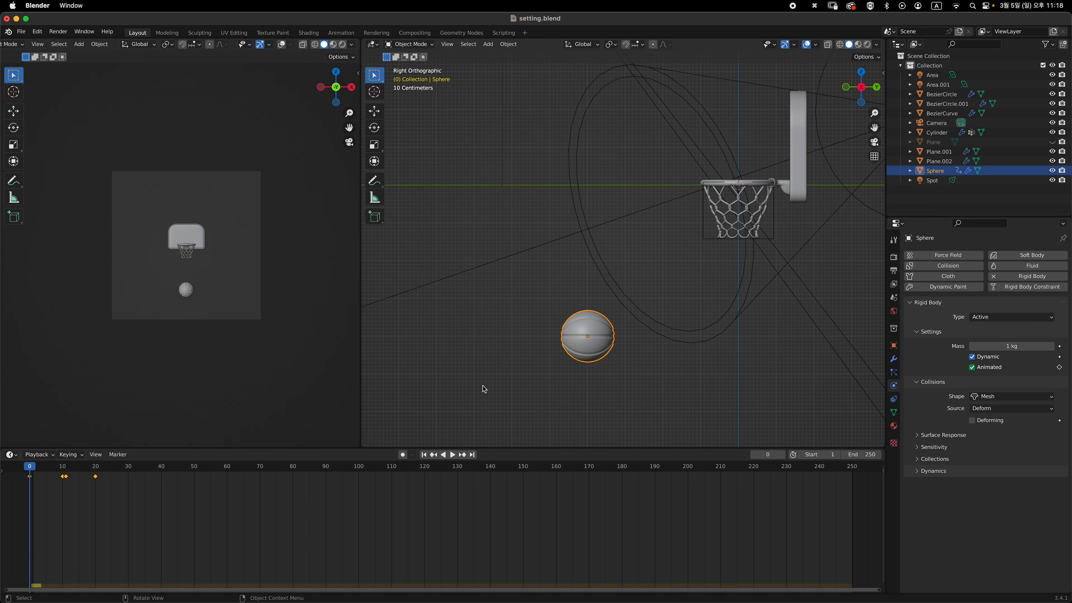
pyautogui.click(97, 467)
pyautogui.press('space')
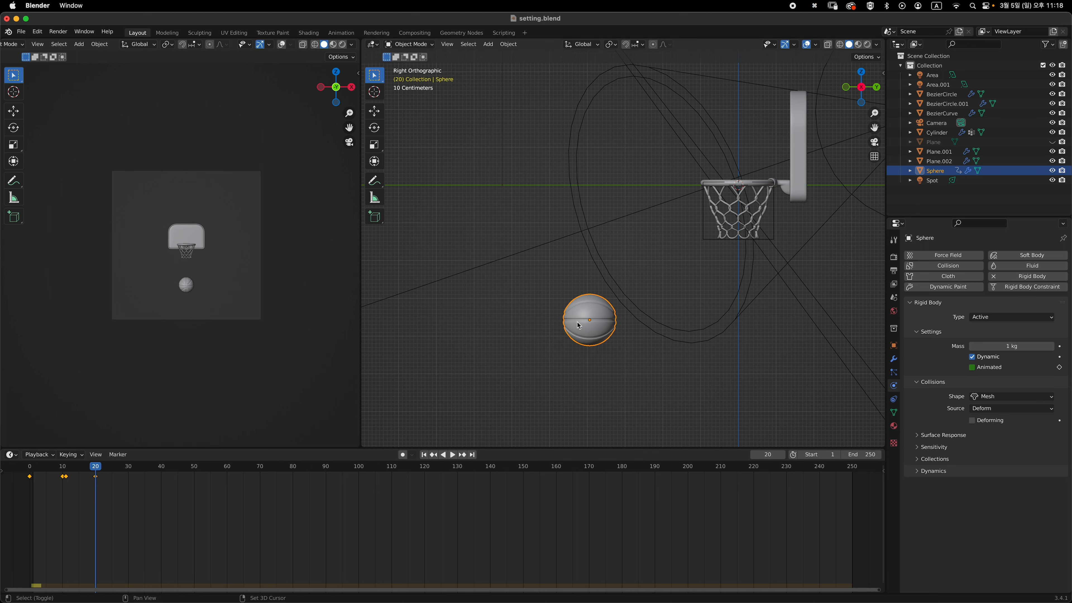
pyautogui.keyDown('shift'); pyautogui.moveTo(579, 325); pyautogui.dragTo(543, 378, button='middle'); pyautogui.keyUp('shift')
pyautogui.click(973, 368)
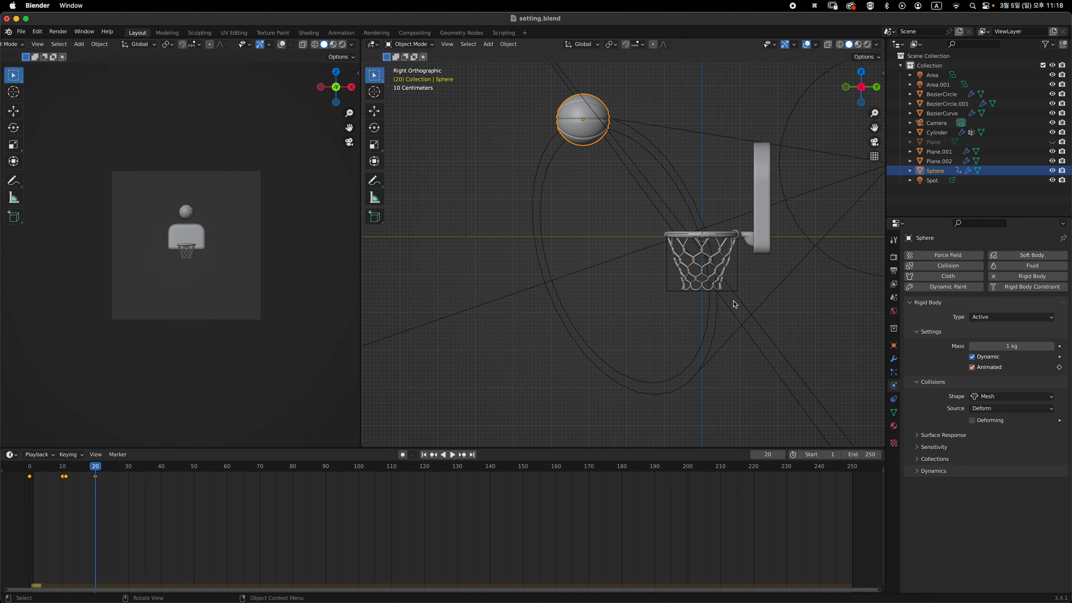
pyautogui.press('g')
pyautogui.press('y')
pyautogui.press('g')
pyautogui.press('z')
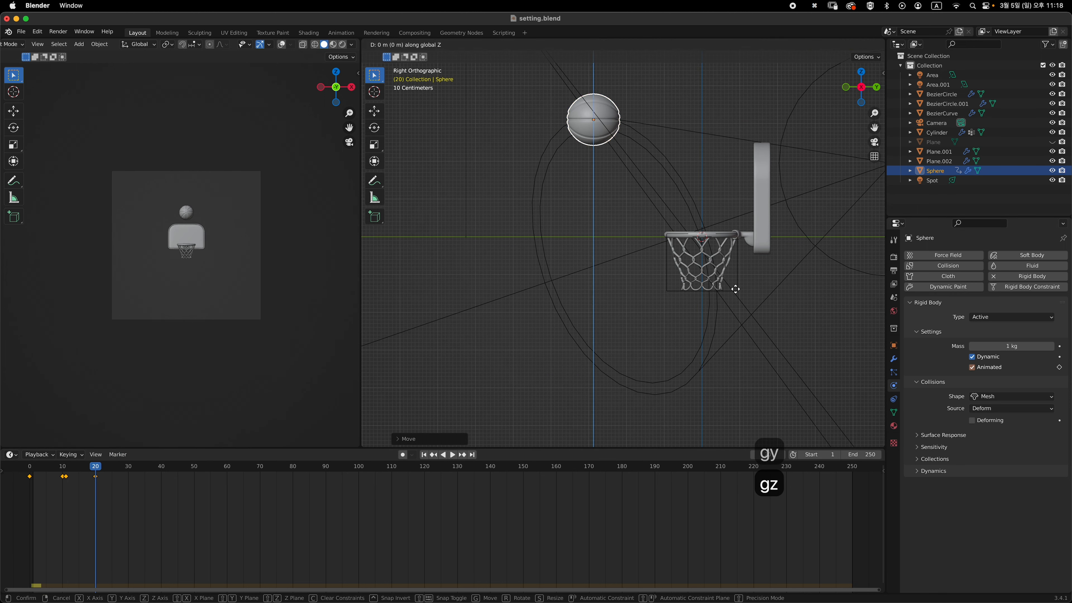
pyautogui.rightClick(735, 290)
pyautogui.press('space')
pyautogui.press('space')
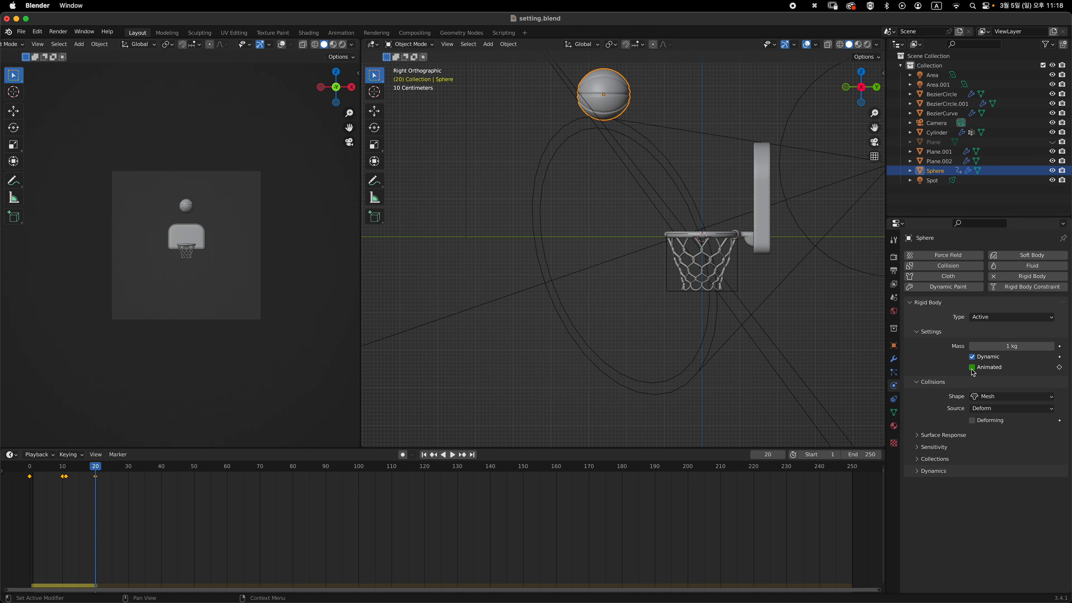
# At frame 20, lower the ball along Z, insert a Location keyframe, and play the shot briefly
pyautogui.press('g')
pyautogui.press('z')
pyautogui.click(671, 352)
pyautogui.press('i')
pyautogui.press('space')
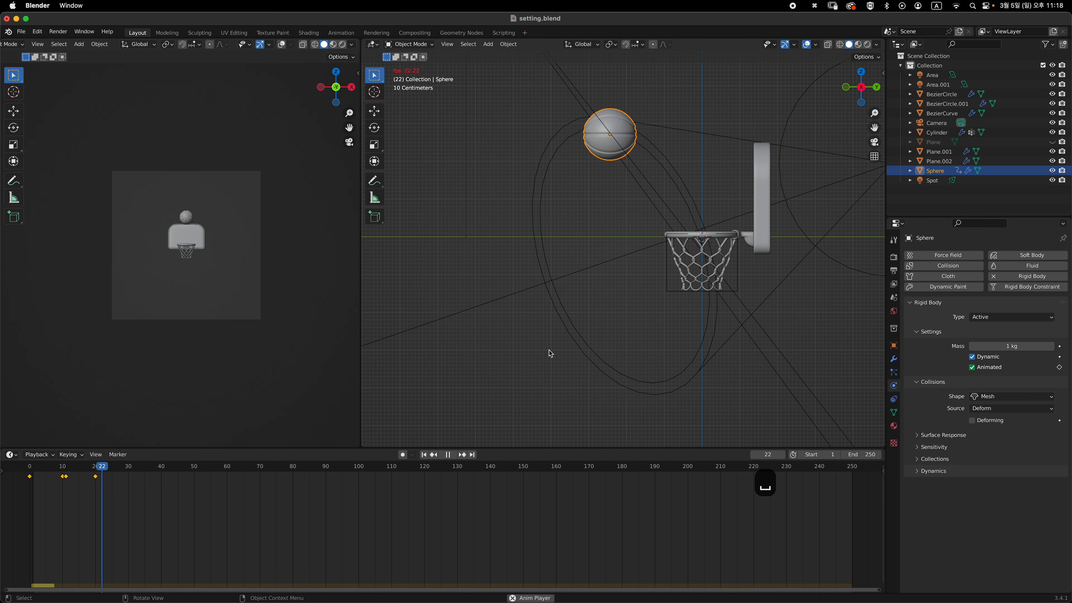
pyautogui.press('space')
# At frame 20, reposition the ball along Y and Z, insert a Location keyframe, and test the shot
pyautogui.press('g')
pyautogui.press('u')
pyautogui.press('y')
pyautogui.click(687, 309)
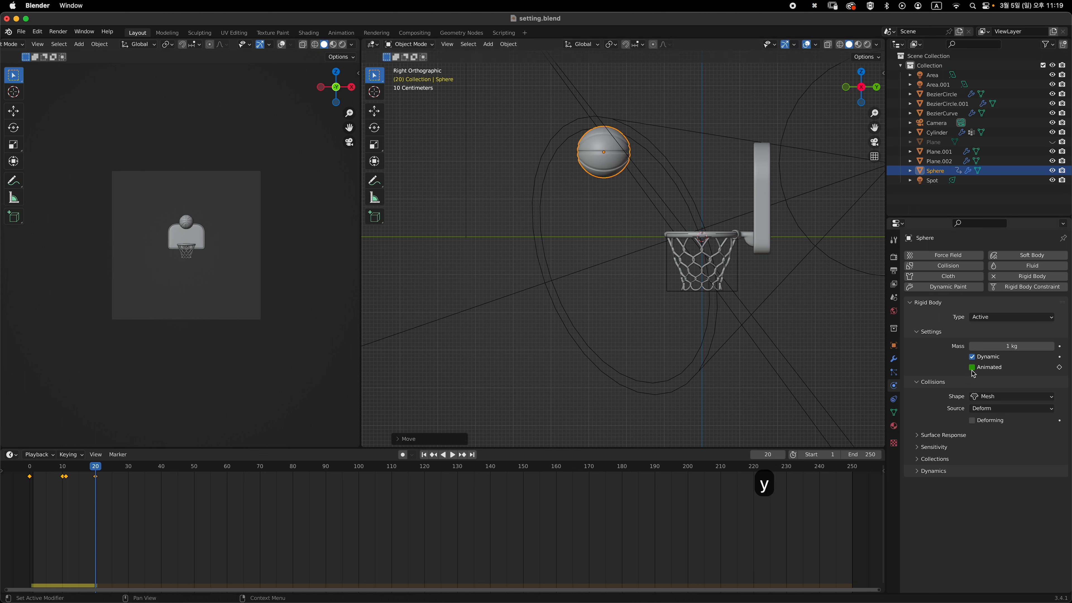
pyautogui.press('g')
pyautogui.press('z')
pyautogui.click(685, 333)
pyautogui.press('i')
pyautogui.press('Down')
pyautogui.press('Down')
pyautogui.press('Down')
pyautogui.press('space')
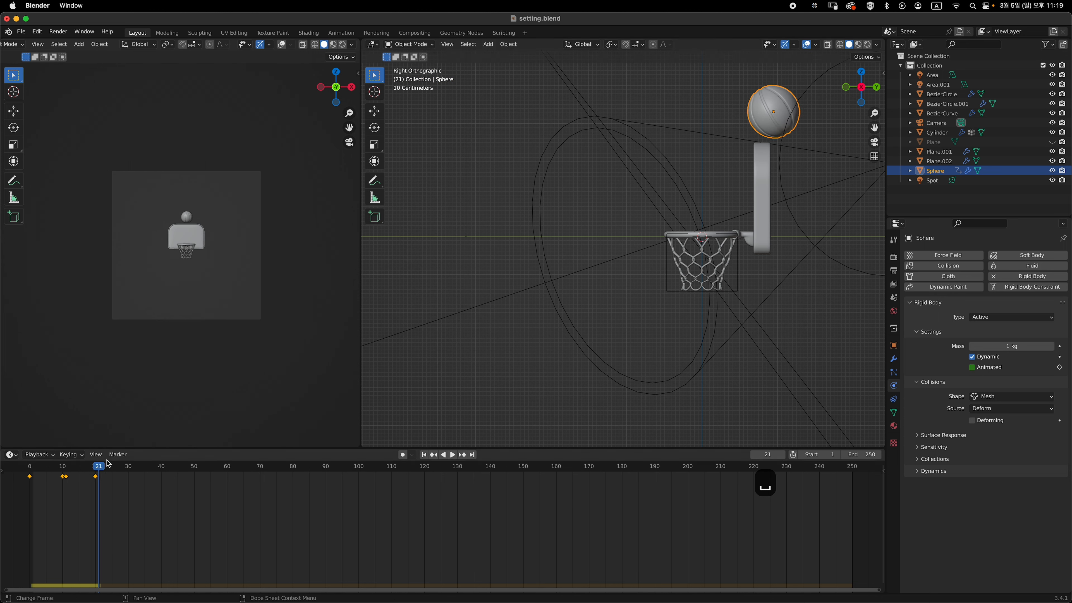
pyautogui.press('space')
# Fine-tune the ball's height and distance from the hoop at frame 20, insert a Location keyframe, and replay the shot
pyautogui.press('g')
pyautogui.press('z')
pyautogui.click(708, 341)
pyautogui.press('g')
pyautogui.press('y')
pyautogui.click(678, 353)
pyautogui.press('g')
pyautogui.press('z')
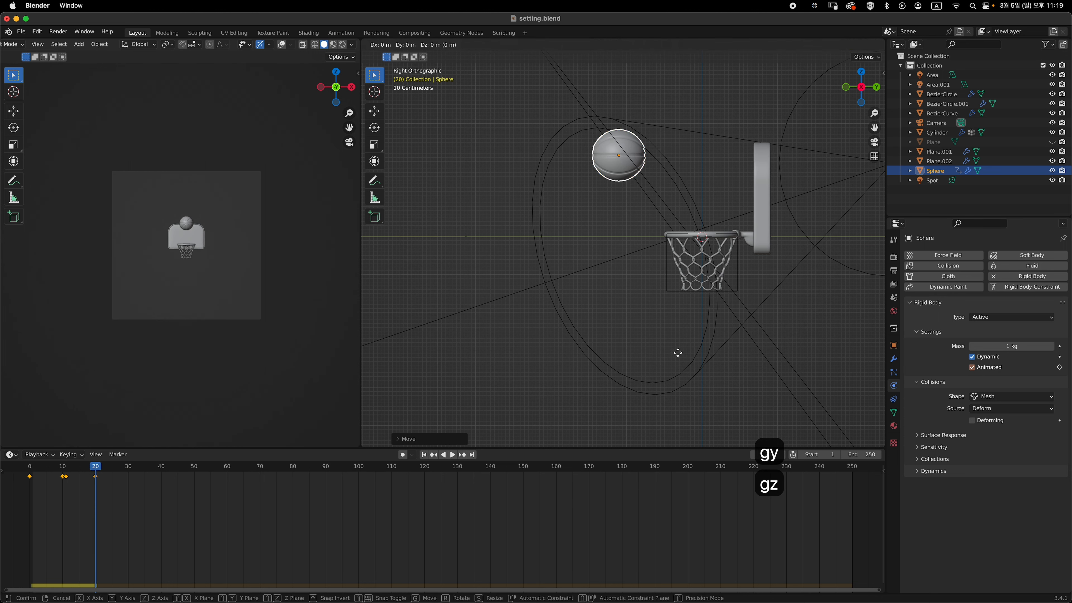
pyautogui.click(677, 355)
pyautogui.press('i')
pyautogui.click(675, 355)
pyautogui.press('space')
pyautogui.press('space')
# At frame 20, shift the ball along Y away from the hoop, insert a Location keyframe, and play from frame 0
pyautogui.click(95, 467)
pyautogui.press('g')
pyautogui.press('u')
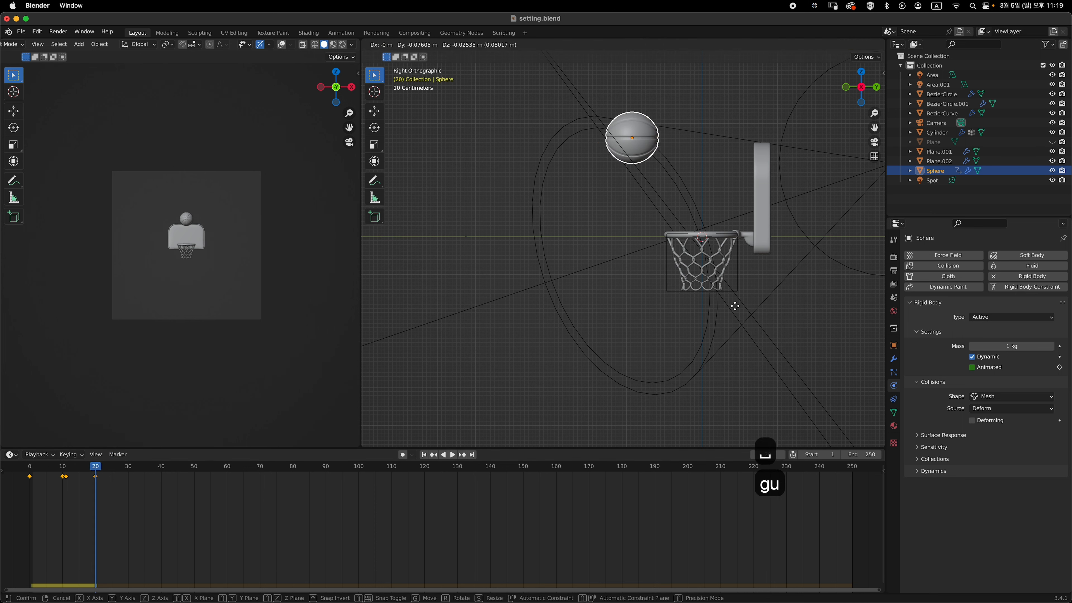
pyautogui.press('y')
pyautogui.click(711, 315)
pyautogui.press('i')
pyautogui.click(30, 467)
pyautogui.press('space')
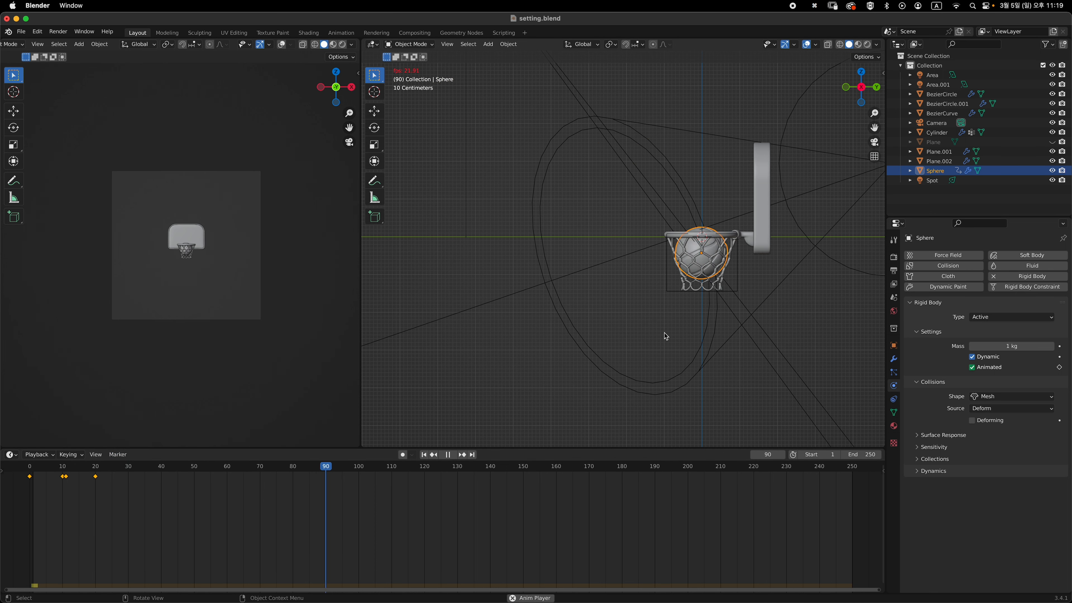
pyautogui.press('space')
# At frame 20, enable Animated, adjust the ball's height along Z, and insert a Location keyframe
pyautogui.click(96, 467)
pyautogui.click(973, 367)
pyautogui.press('g')
pyautogui.press('y')
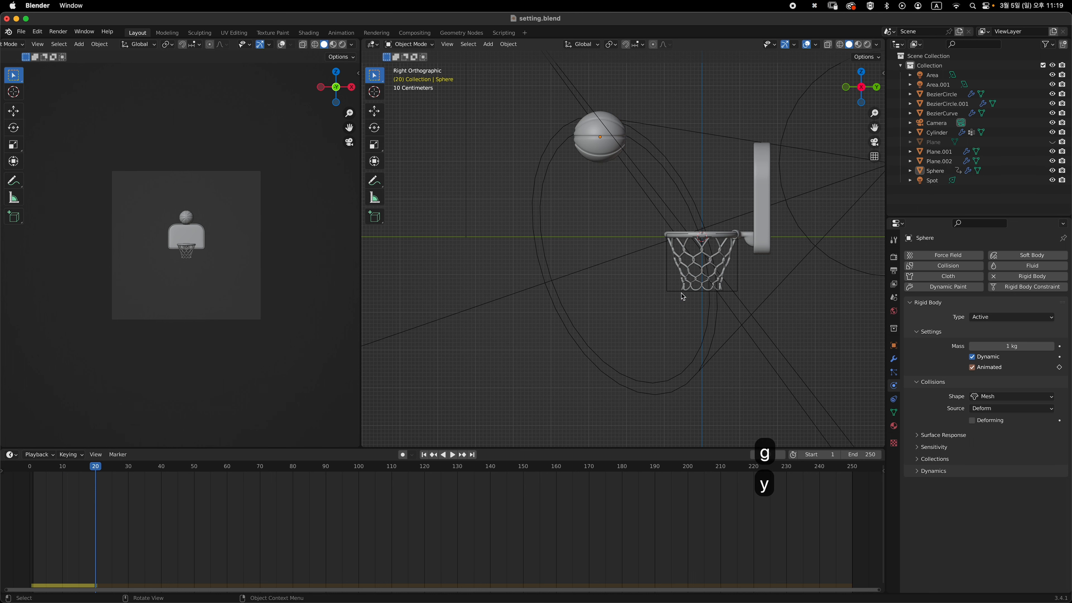
pyautogui.press('super+z')
pyautogui.press('g')
pyautogui.press('z')
pyautogui.click(662, 289)
pyautogui.press('i')
pyautogui.click(646, 291)
# Play the shot in the front orthographic view to check how the ball passes through the hoop
pyautogui.press('space')
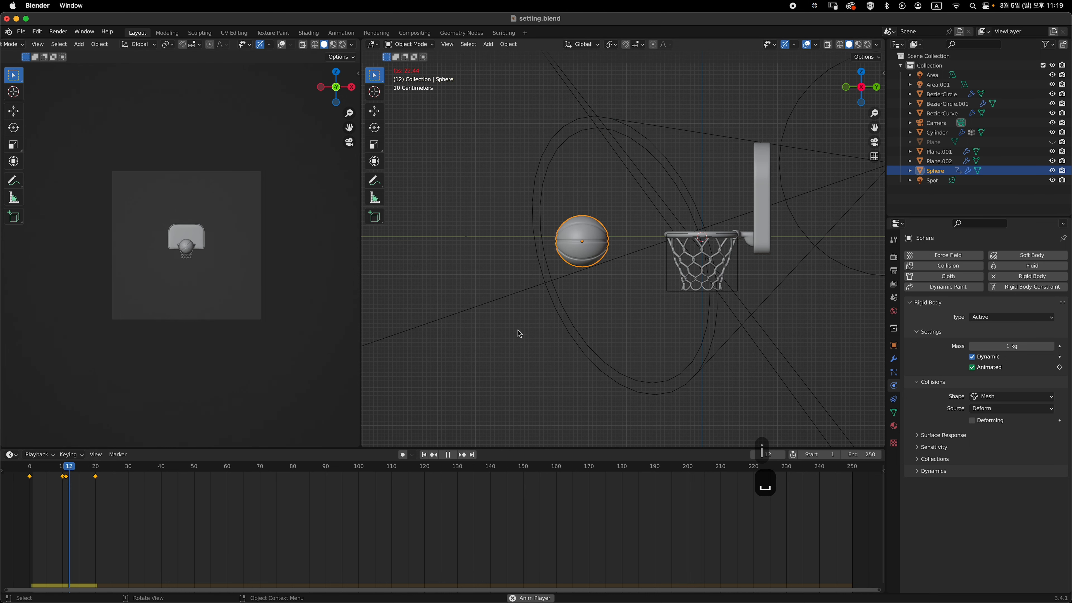
pyautogui.press('KP_1')
pyautogui.click(54, 466)
pyautogui.press('space')
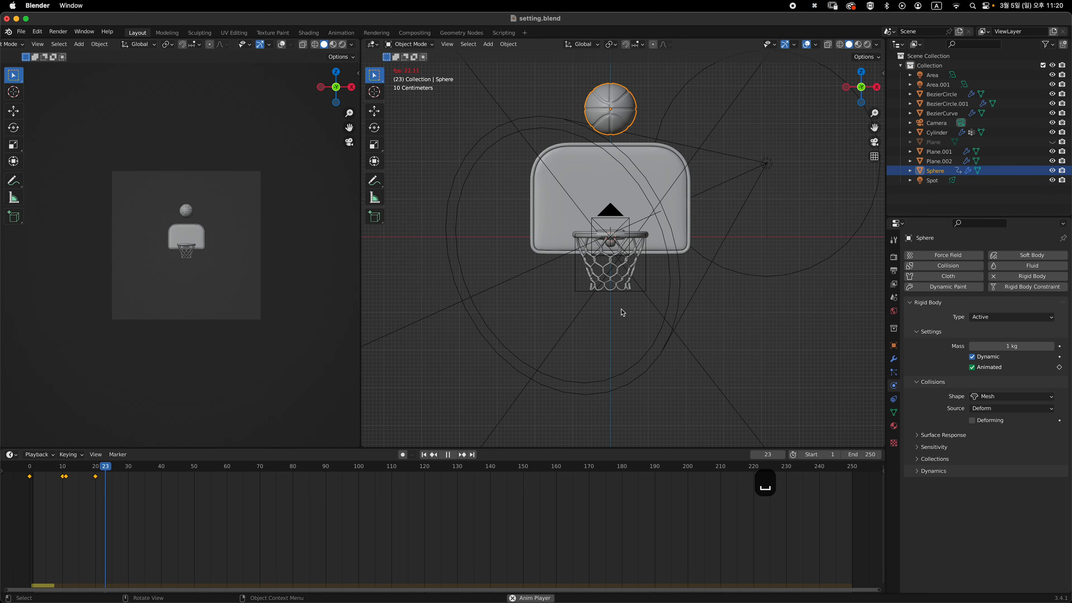
pyautogui.click(623, 312)
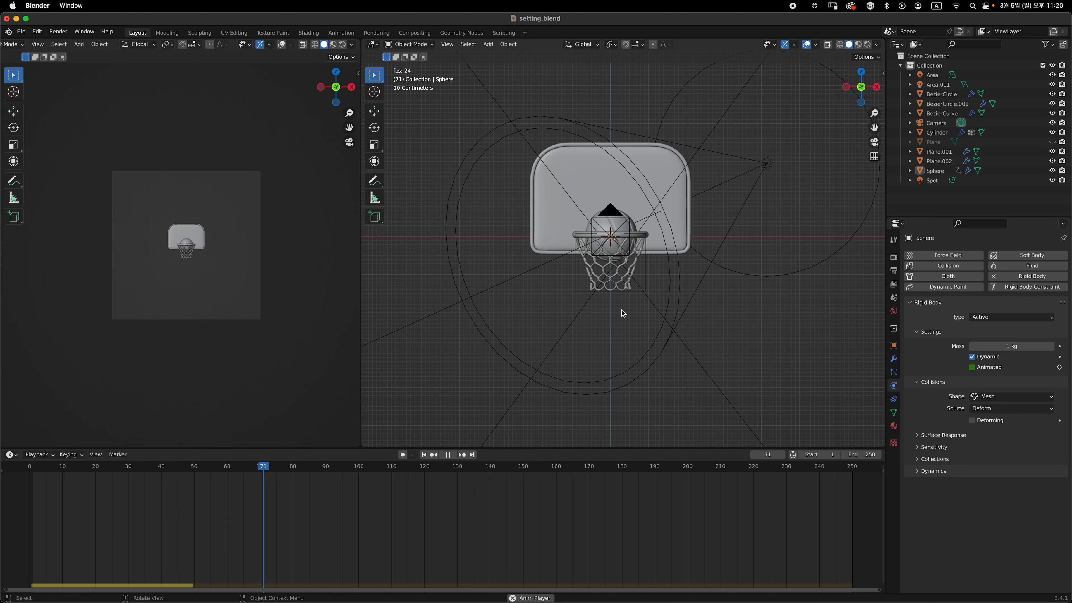
pyautogui.press('space')
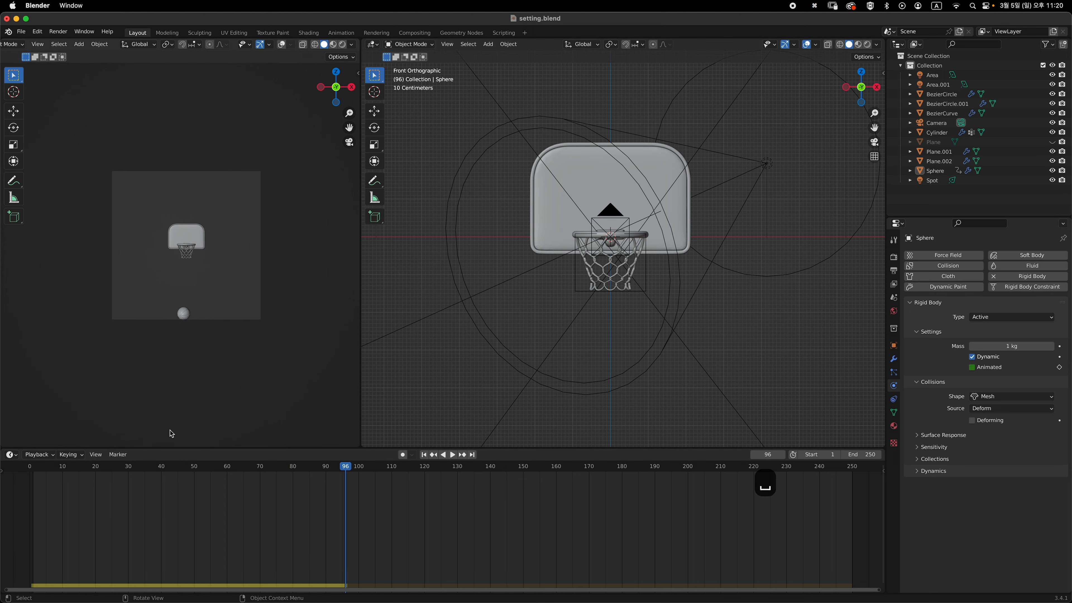
# Return to frame 0 in the right orthographic view, select the ball, and play the shot again
pyautogui.moveTo(84, 467); pyautogui.dragTo(29, 468)
pyautogui.moveTo(471, 323); pyautogui.dragTo(638, 317, button='middle')
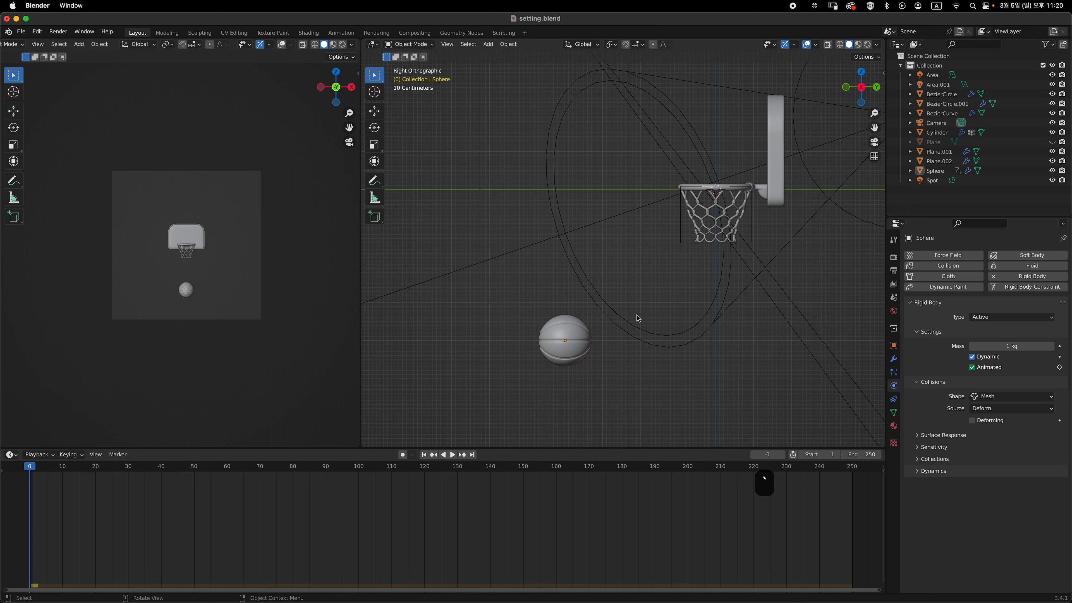
pyautogui.click(583, 338)
pyautogui.press('space')
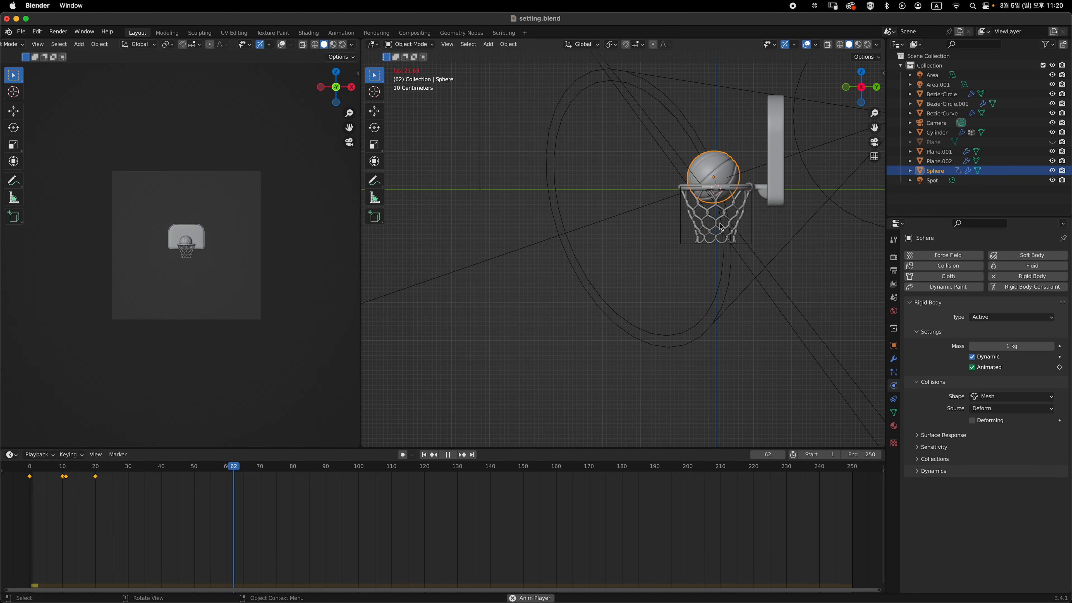
# Stop the playback and examine the net and the ball's position in the right orthographic view
pyautogui.press('space')
pyautogui.keyDown('shift'); pyautogui.moveTo(762, 241); pyautogui.dragTo(632, 306, button='middle'); pyautogui.keyUp('shift')
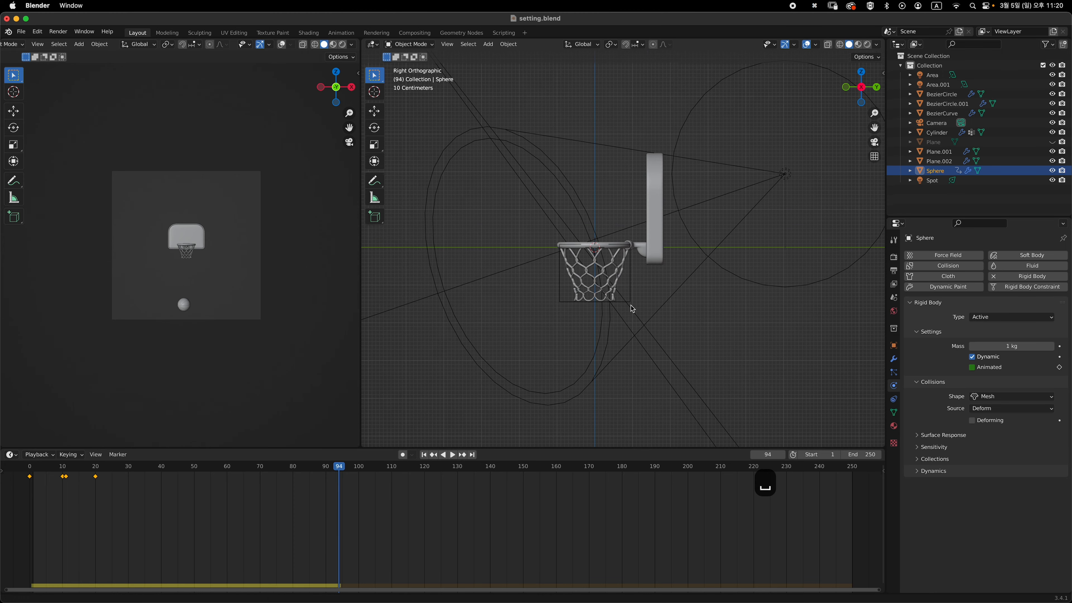
pyautogui.scroll(4, 635, 294)
pyautogui.scroll(-2, 638, 278)
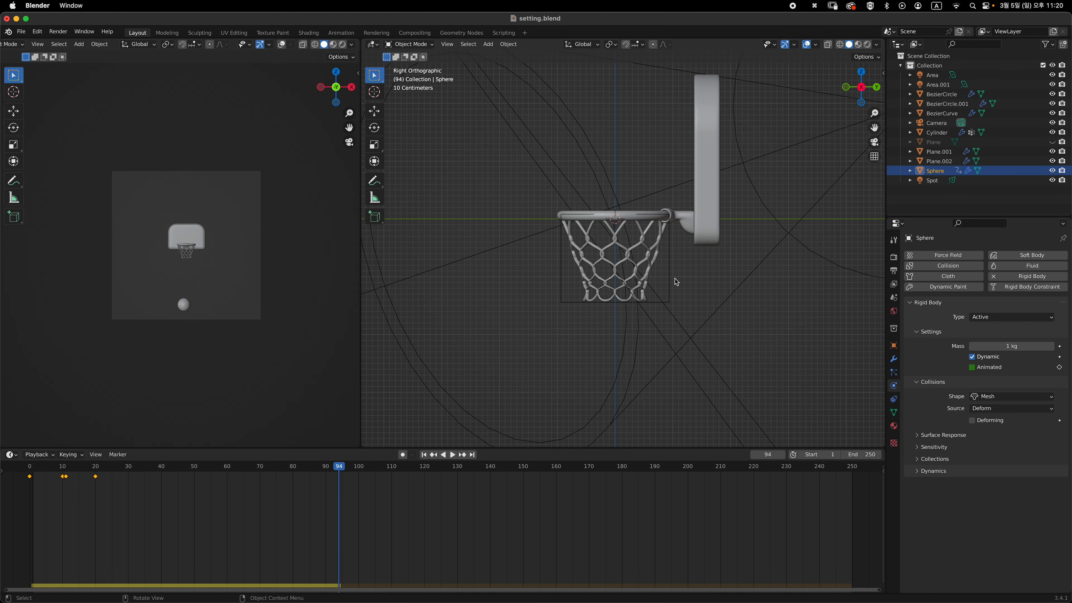
pyautogui.scroll(-2, 669, 288)
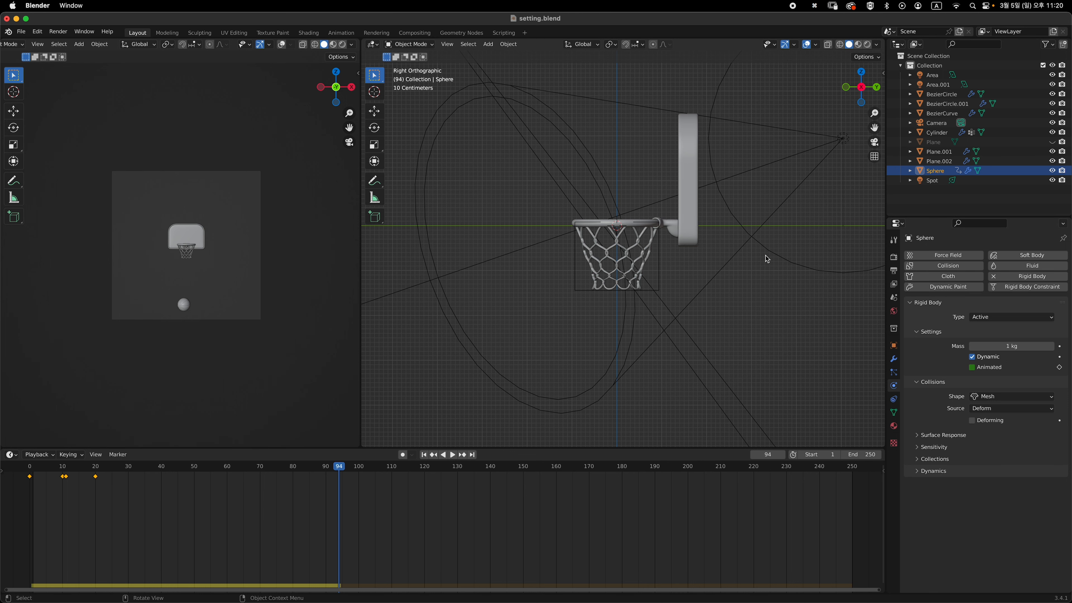
pyautogui.keyDown('shift'); pyautogui.moveTo(670, 275); pyautogui.dragTo(697, 270, button='middle'); pyautogui.keyUp('shift')
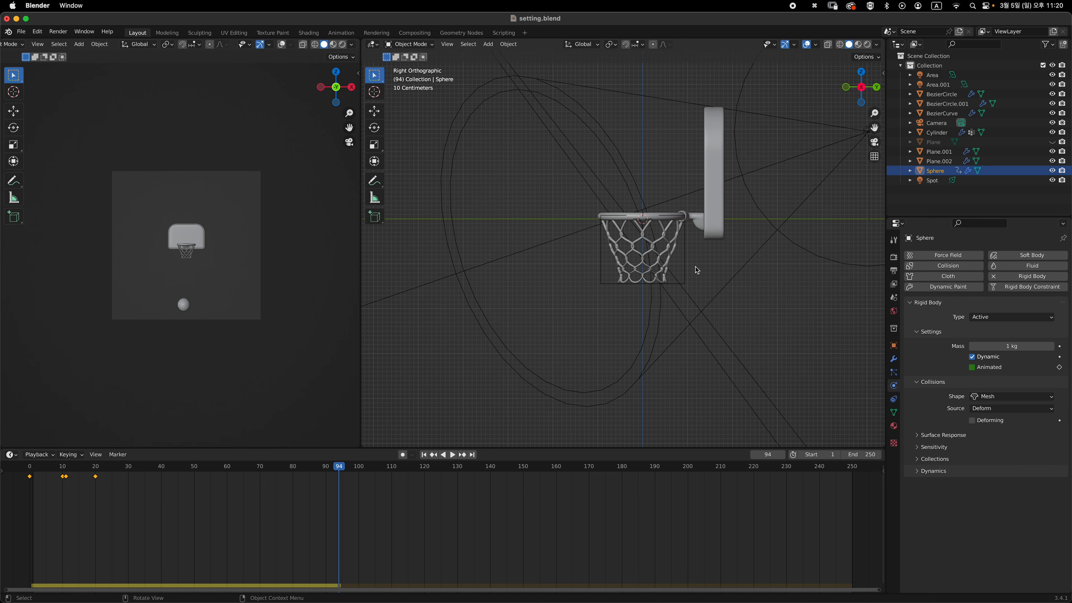
pyautogui.scroll(-2, 706, 269)
pyautogui.keyDown('shift'); pyautogui.moveTo(677, 311); pyautogui.dragTo(683, 282, button='middle'); pyautogui.keyUp('shift')
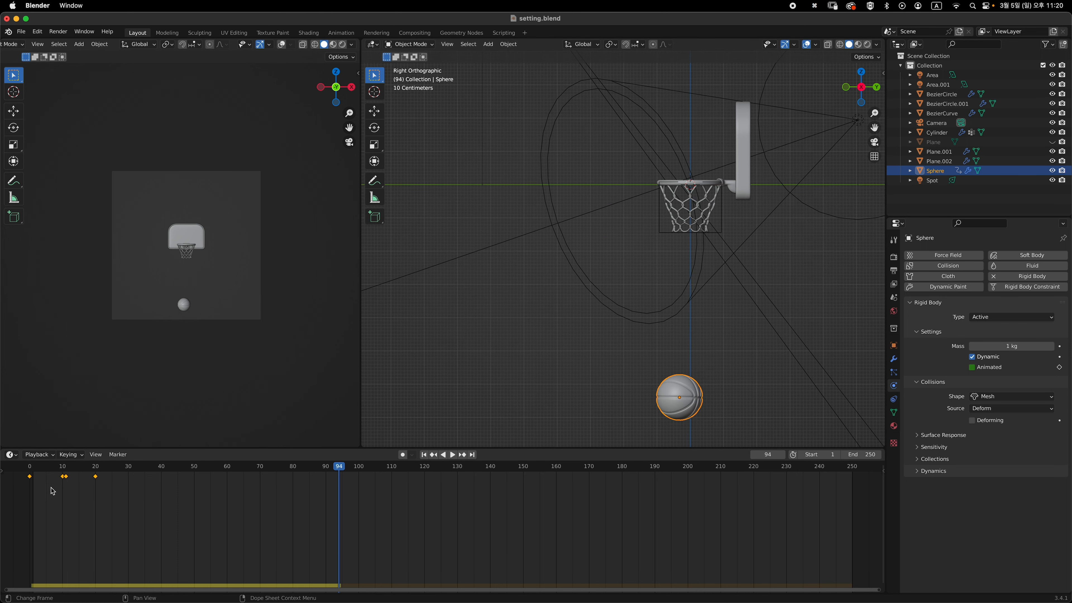
# Return to frame 0, select the ball, and duplicate it in place
pyautogui.click(35, 467)
pyautogui.scroll(2, 611, 315)
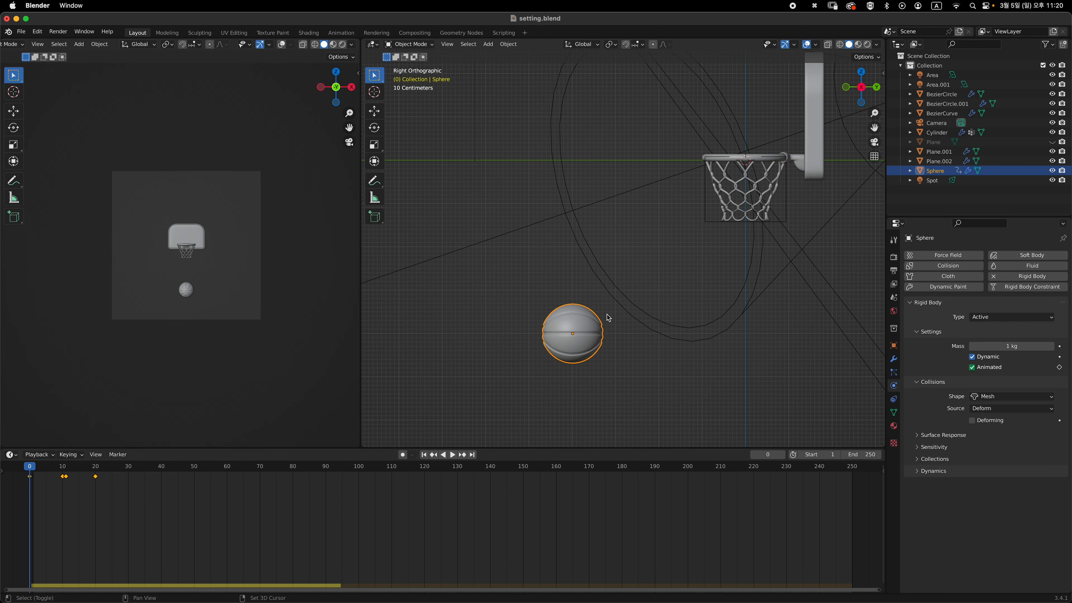
pyautogui.keyDown('shift'); pyautogui.moveTo(587, 348); pyautogui.dragTo(613, 306, button='middle'); pyautogui.keyUp('shift')
pyautogui.scroll(1, 613, 305)
pyautogui.click(650, 360)
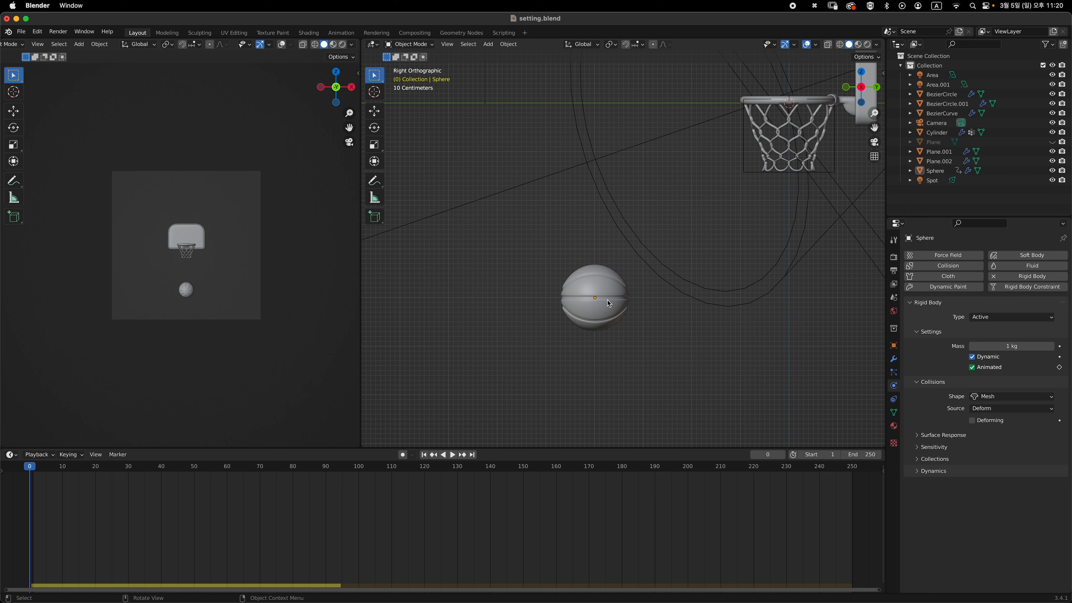
pyautogui.click(606, 301)
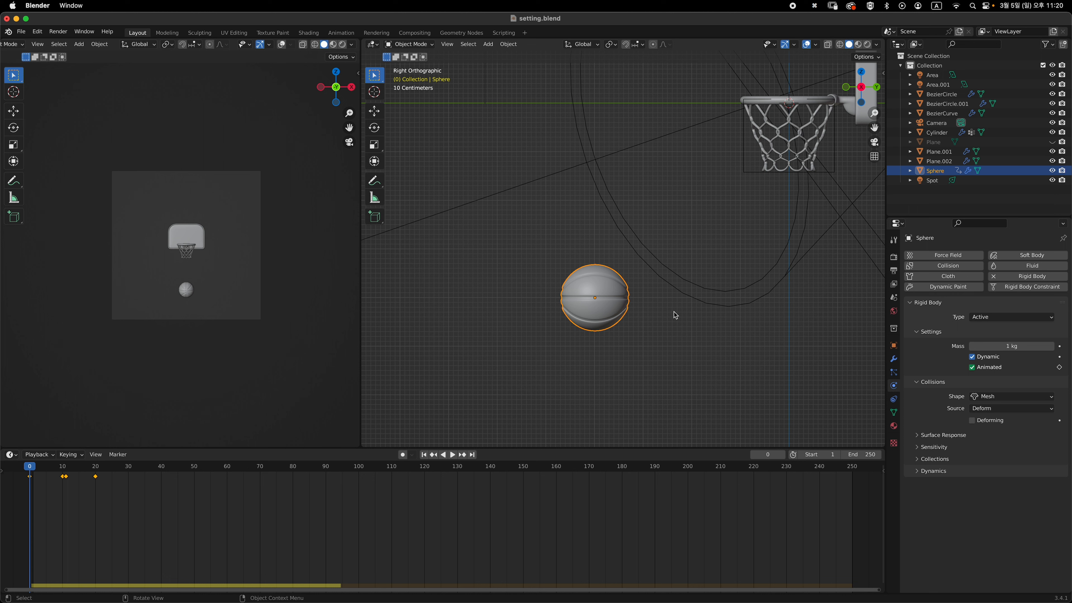
pyautogui.hotkey('shift', 'd')
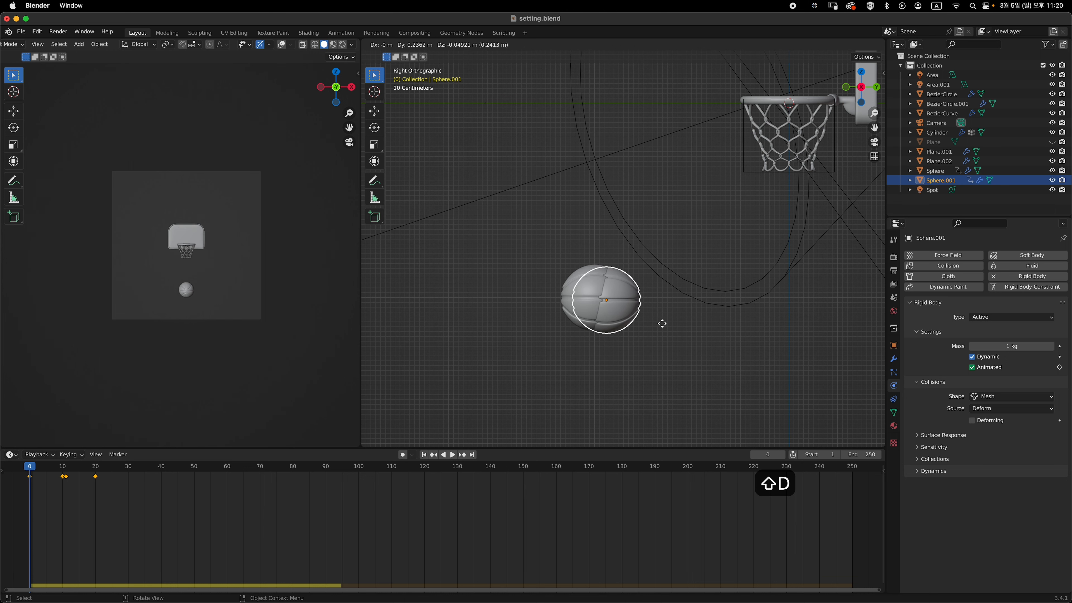
pyautogui.click(660, 319)
# Remove the Rigid Body physics from the duplicate ball and add Collision physics to it instead
pyautogui.scroll(3, 649, 321)
pyautogui.scroll(2, 627, 281)
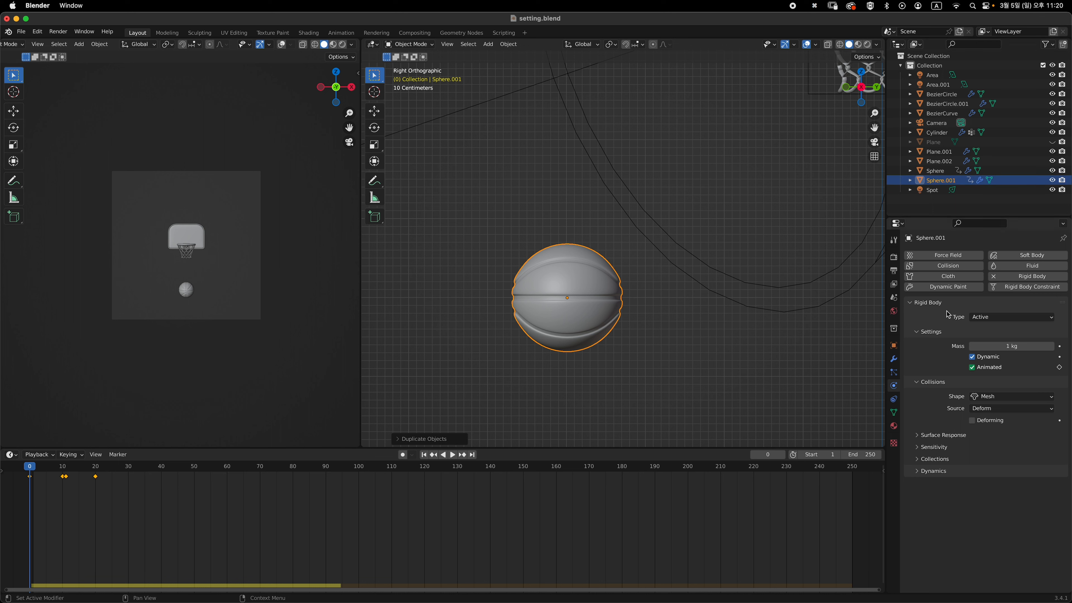
pyautogui.click(1010, 277)
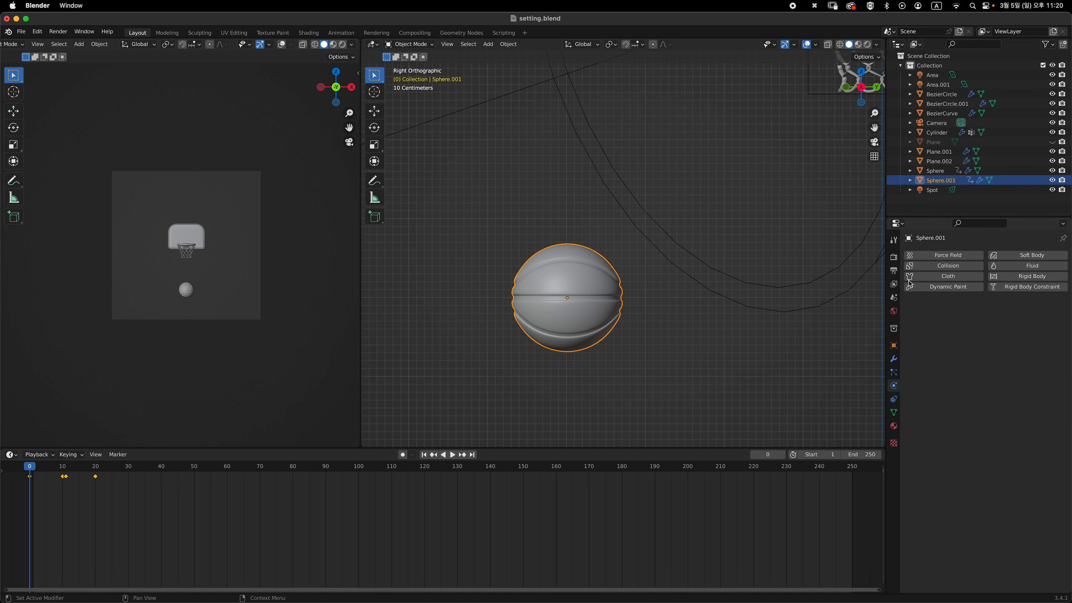
pyautogui.click(958, 269)
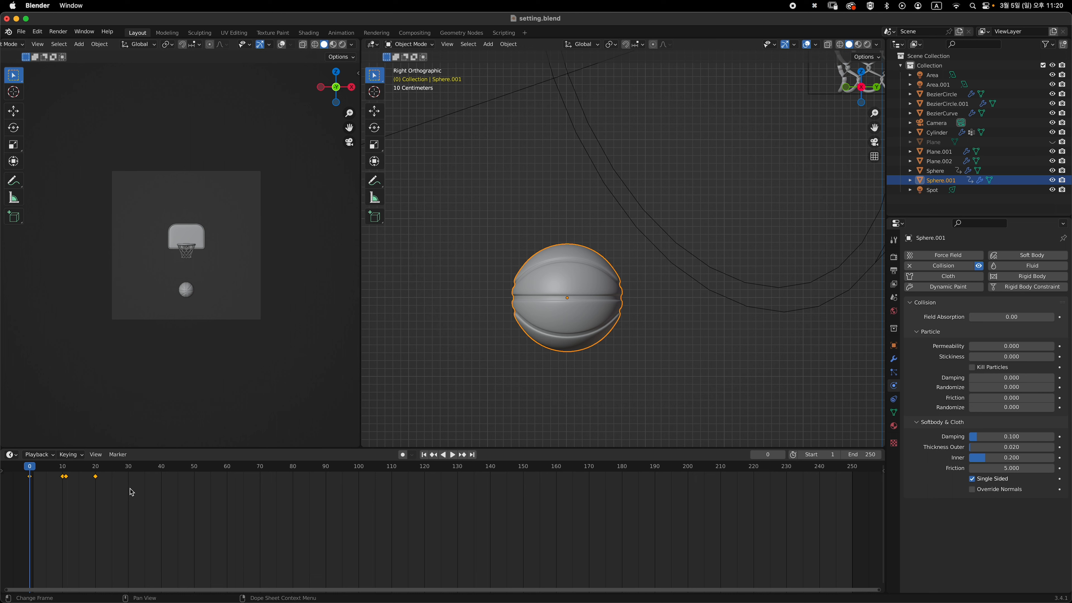
# Delete all the location and Animated keyframes carried by the duplicate ball, Sphere.001
pyautogui.moveTo(126, 500); pyautogui.dragTo(12, 466)
pyautogui.press('x')
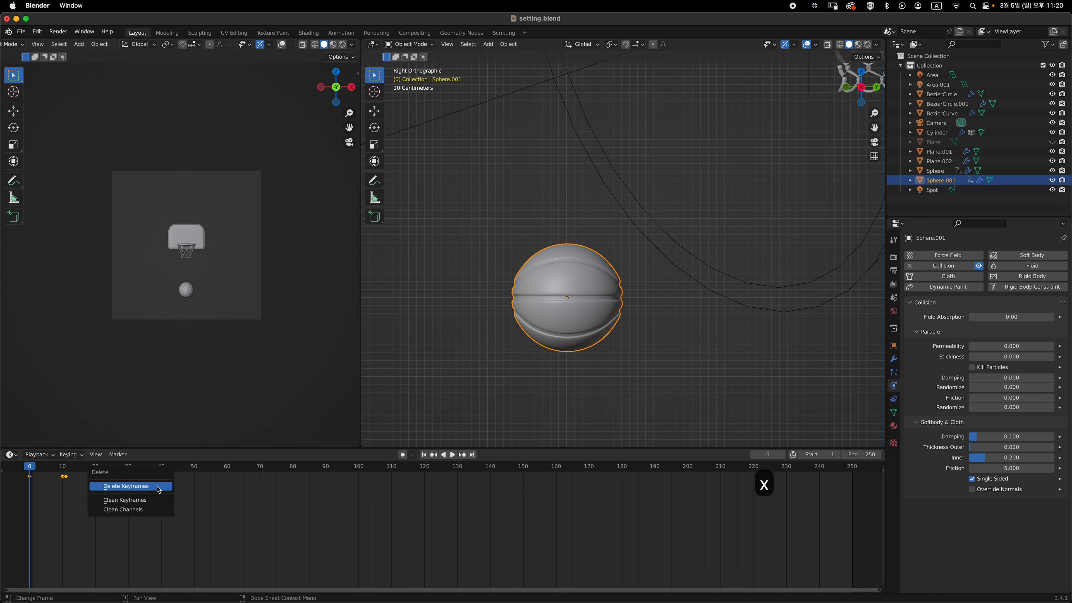
pyautogui.click(158, 487)
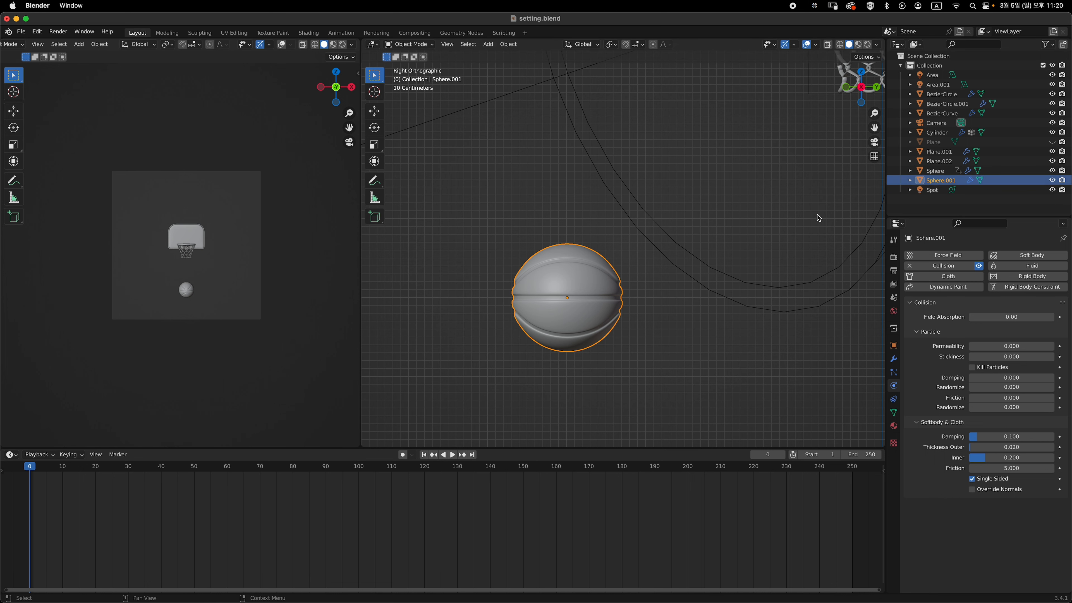
# Scale the duplicate ball up very slightly so it just encloses the original ball
pyautogui.scroll(2, 598, 301)
pyautogui.keyDown('shift'); pyautogui.moveTo(632, 313); pyautogui.dragTo(643, 289, button='middle'); pyautogui.keyUp('shift')
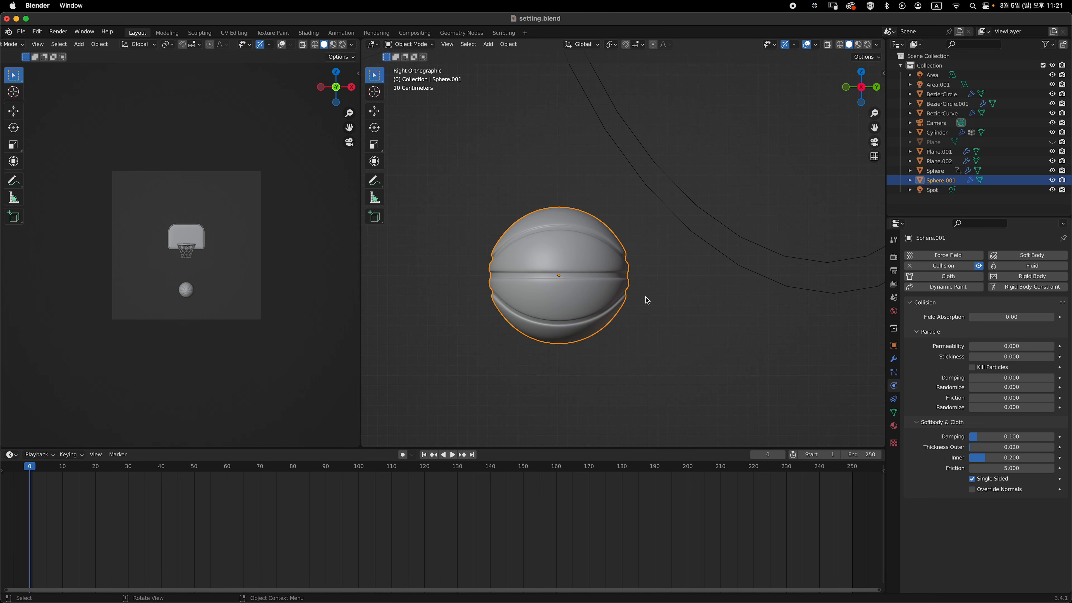
pyautogui.press('s')
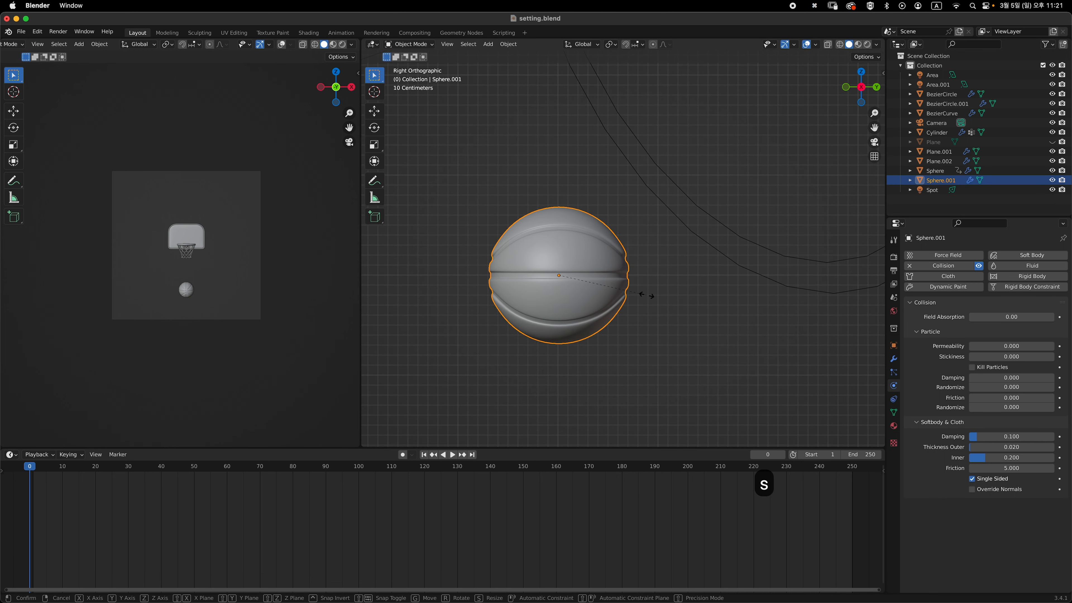
pyautogui.click(653, 296)
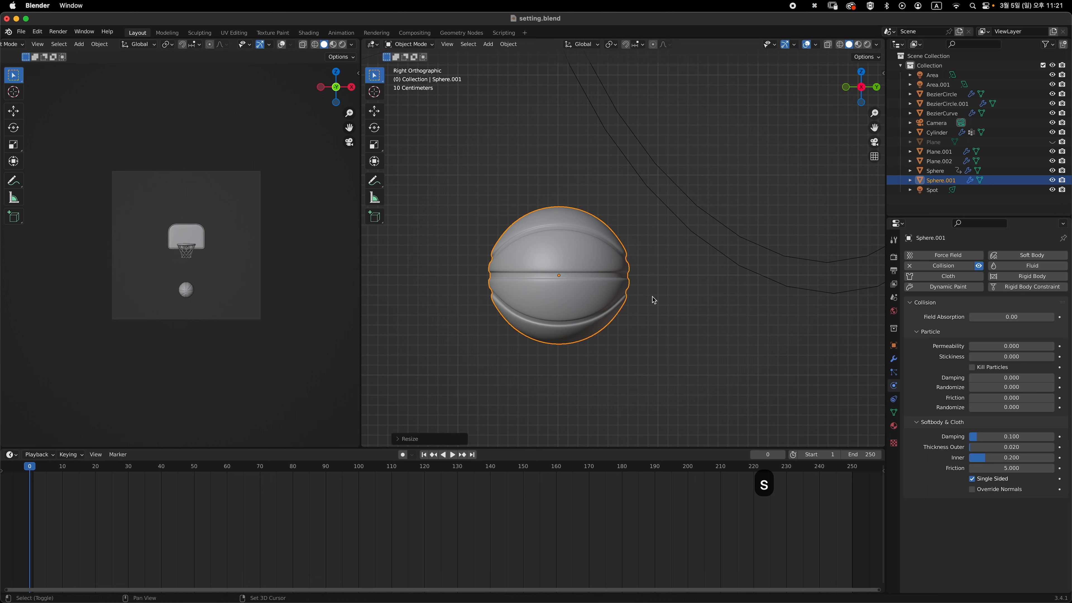
# Parent the duplicate ball Sphere.001 to the original Sphere with the Object option, and clear the selection
pyautogui.click(939, 173)
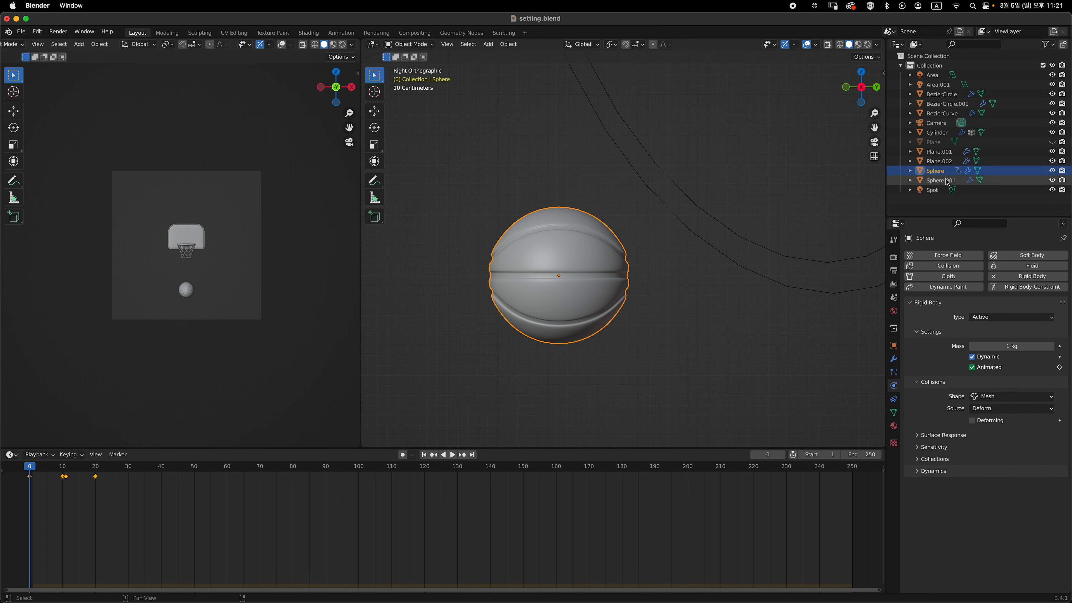
pyautogui.keyDown('shift'); pyautogui.click(945, 180); pyautogui.keyUp('shift')
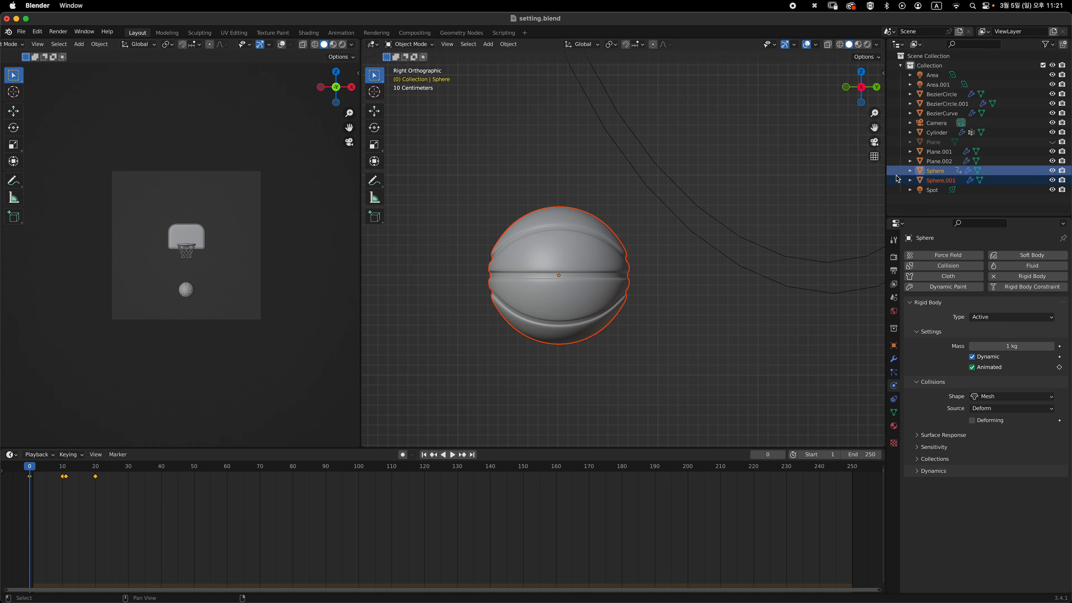
pyautogui.keyDown('shift'); pyautogui.moveTo(642, 291); pyautogui.dragTo(651, 312, button='middle'); pyautogui.keyUp('shift')
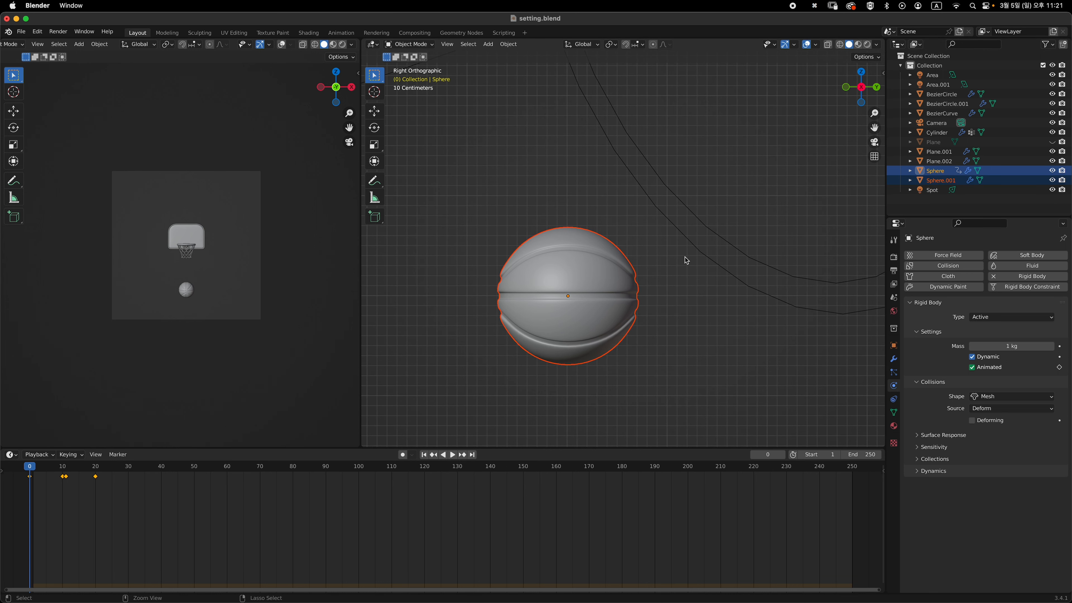
pyautogui.hotkey('ctrl', 'p')
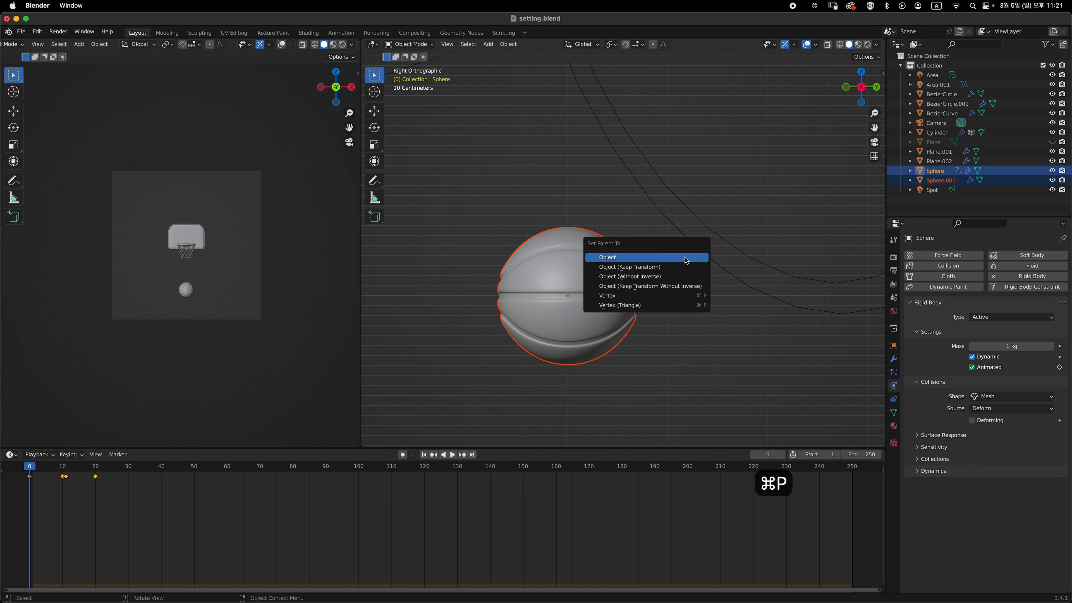
pyautogui.press('Return')
pyautogui.click(597, 203)
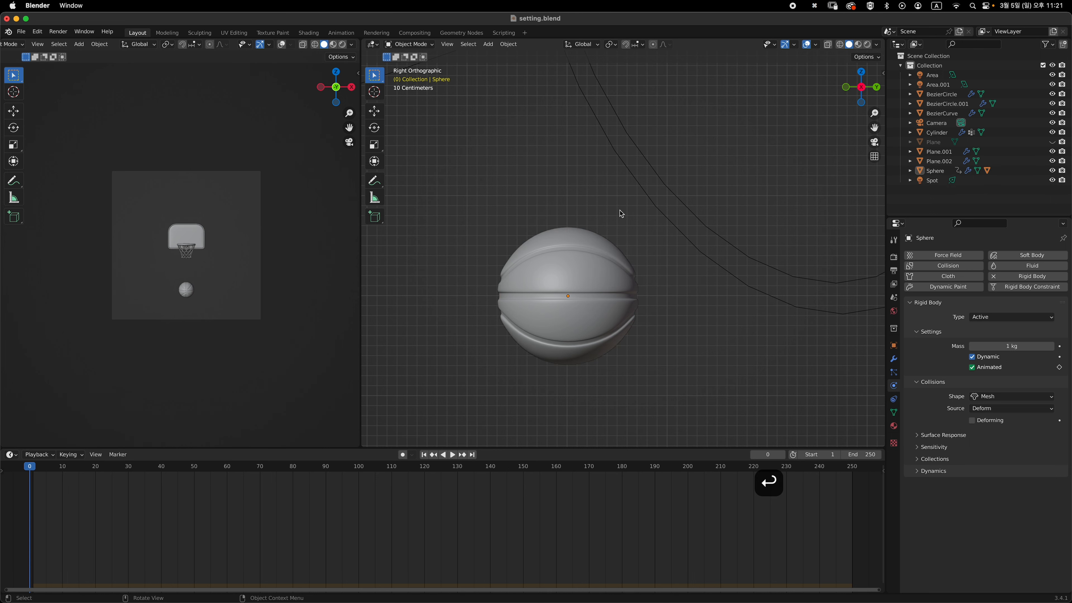
# Play the shot in the right view to check the net's reaction, and return to frame 0 in the front view
pyautogui.scroll(-4, 641, 232)
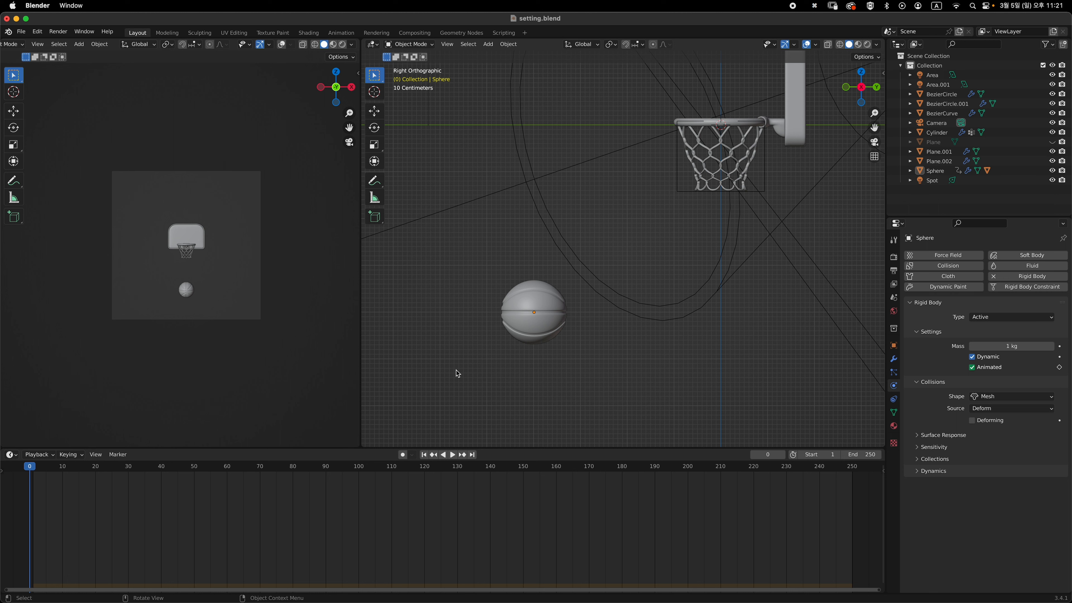
pyautogui.keyDown('shift'); pyautogui.scroll(5, 616, 304); pyautogui.keyUp('shift')
pyautogui.press('space')
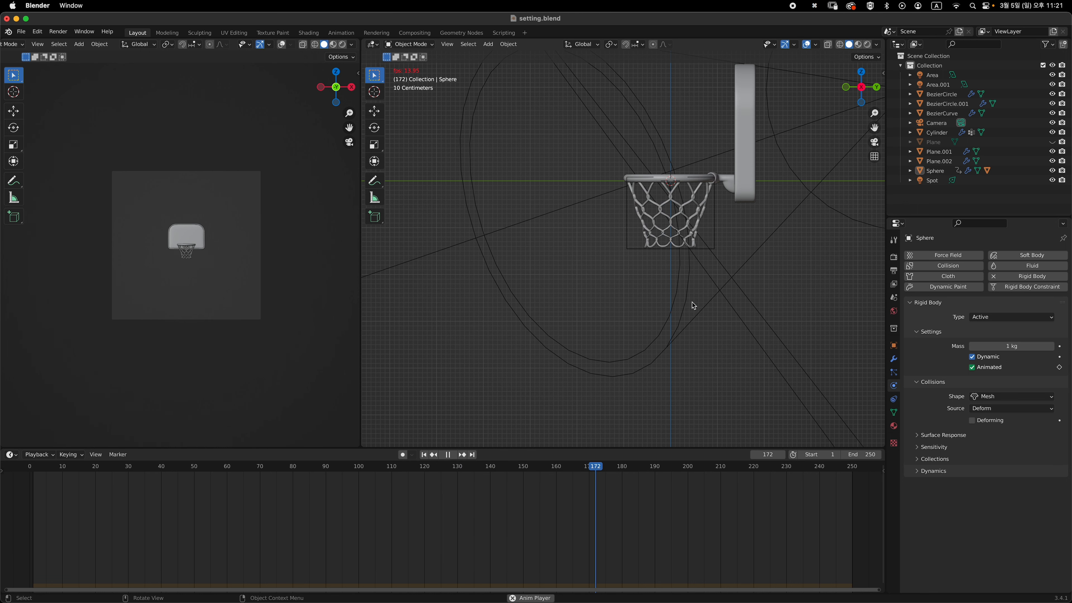
pyautogui.press('space')
pyautogui.keyDown('shift'); pyautogui.moveTo(709, 329); pyautogui.dragTo(718, 383, button='middle'); pyautogui.keyUp('shift')
pyautogui.press('`')
pyautogui.click(638, 244)
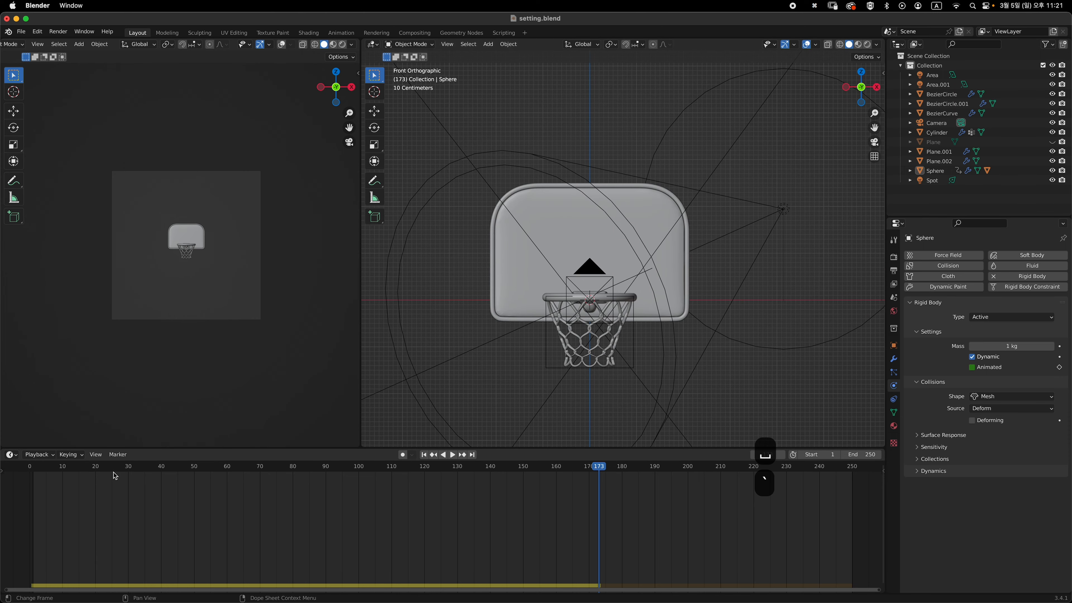
pyautogui.click(30, 469)
pyautogui.scroll(-3, 519, 330)
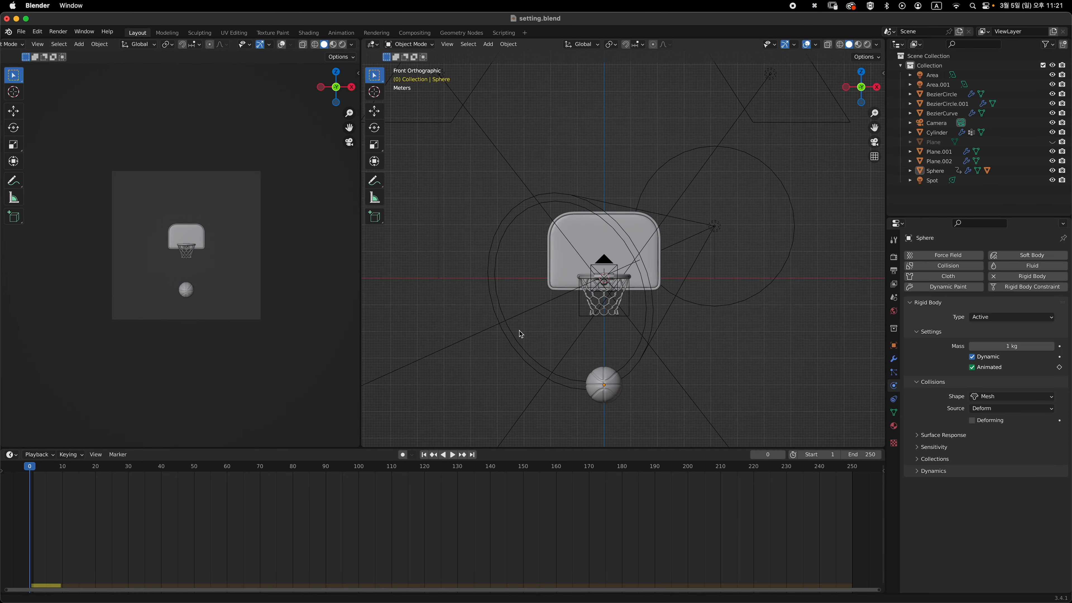
# Select the camera and, in the right orthographic view, move it along Y closer to the hoop until the hoop fills more of the frame
pyautogui.click(592, 285)
pyautogui.press('`')
pyautogui.click(684, 322)
pyautogui.press('g')
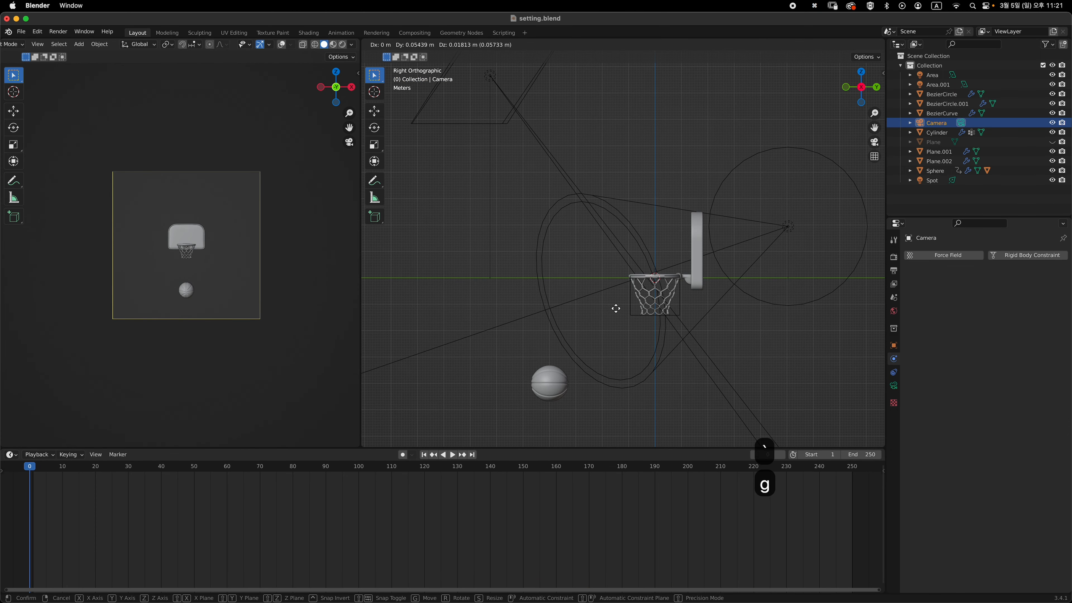
pyautogui.press('y')
pyautogui.click(785, 293)
pyautogui.press('g')
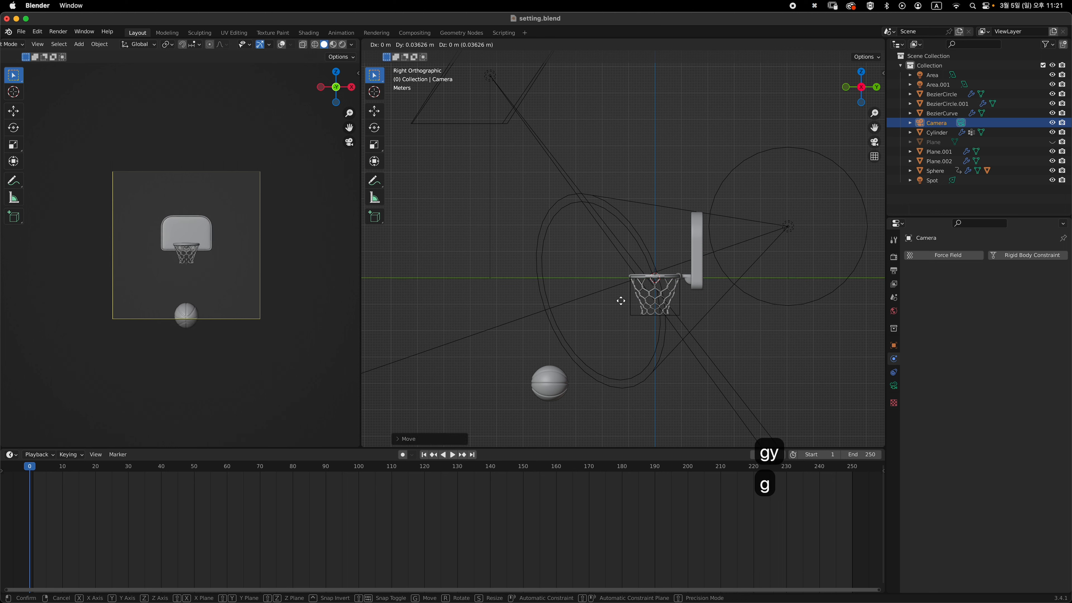
pyautogui.press('y')
pyautogui.click(750, 292)
pyautogui.press('g')
pyautogui.press('y')
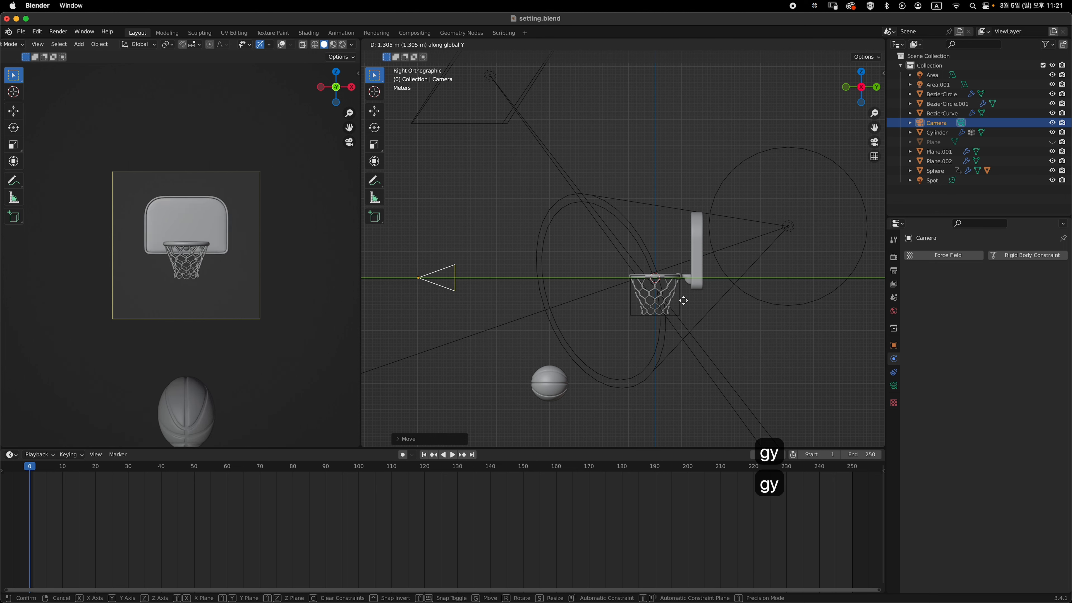
pyautogui.click(727, 295)
# Raise the camera along Z and tilt it down toward the hoop, and play the shot
pyautogui.press('g')
pyautogui.press('z')
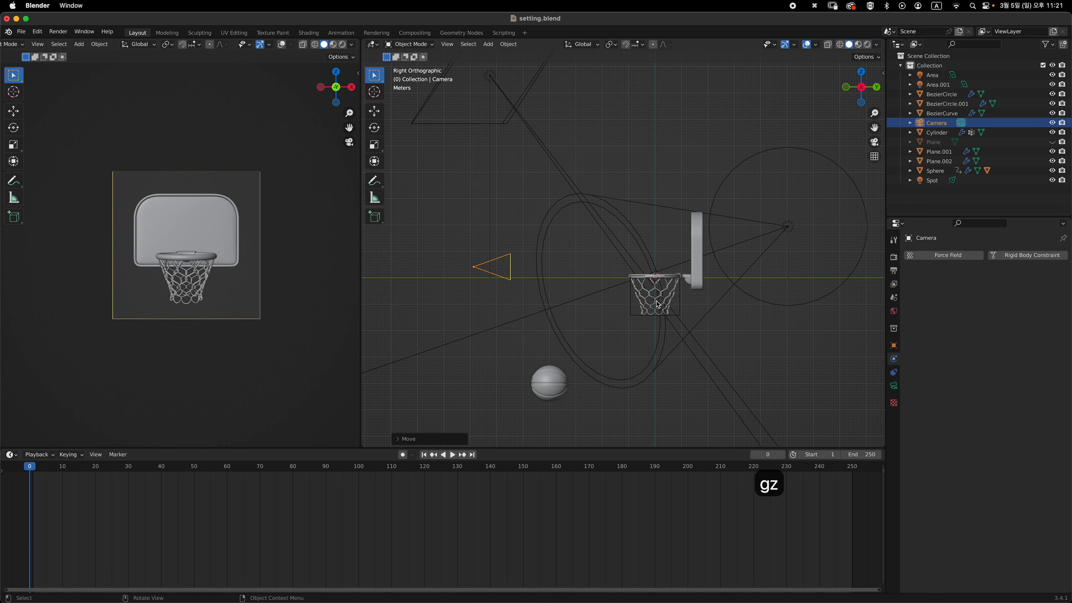
pyautogui.click(652, 316)
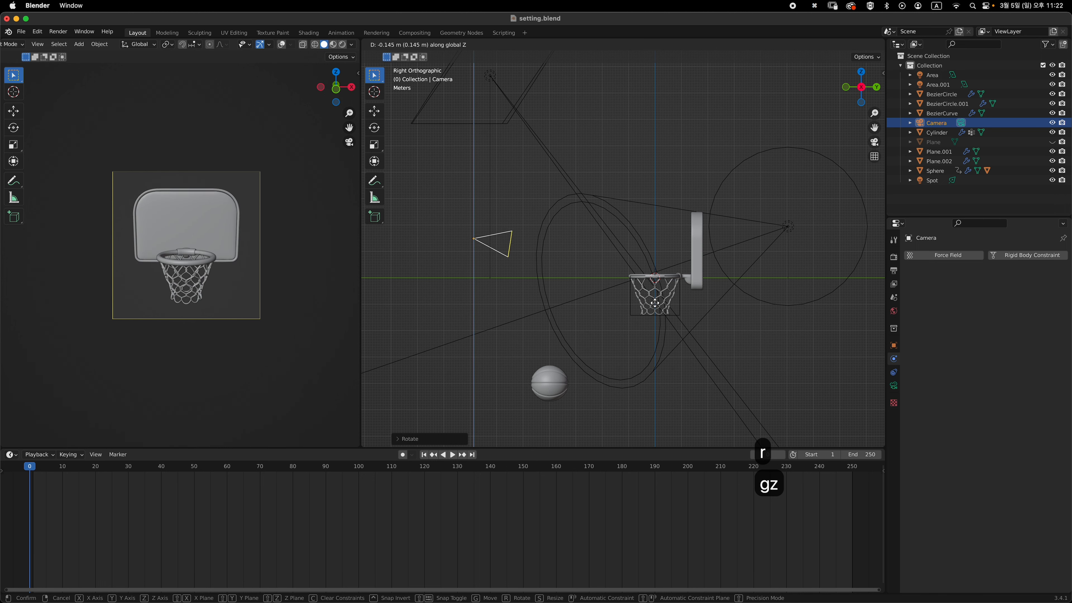
pyautogui.press('space')
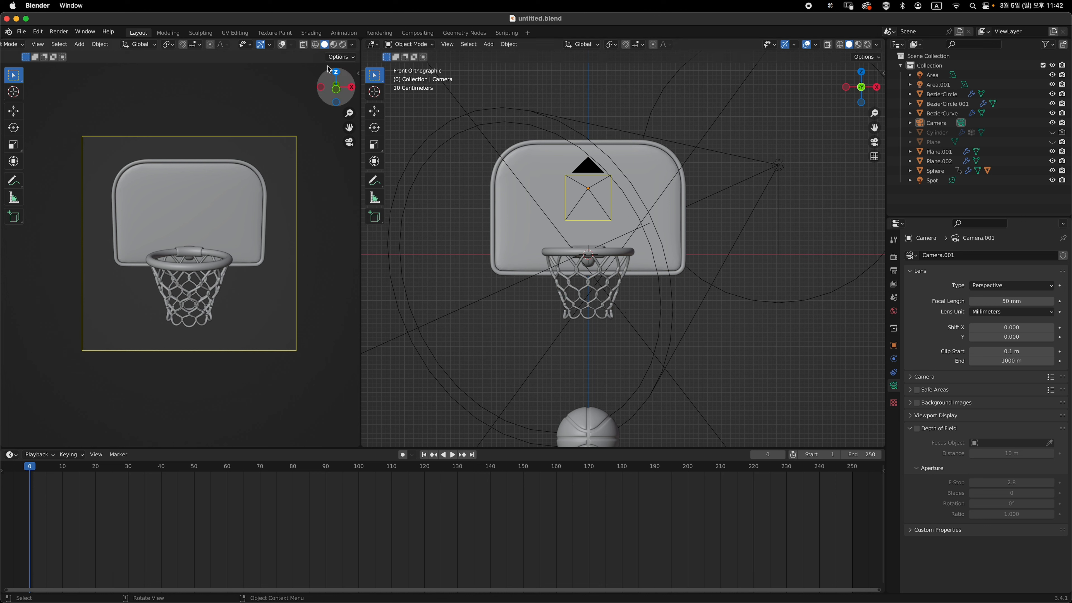
# Show the camera view in rendered shading and give the backboard's outer frame, Plane.002, a new material
pyautogui.click(344, 46)
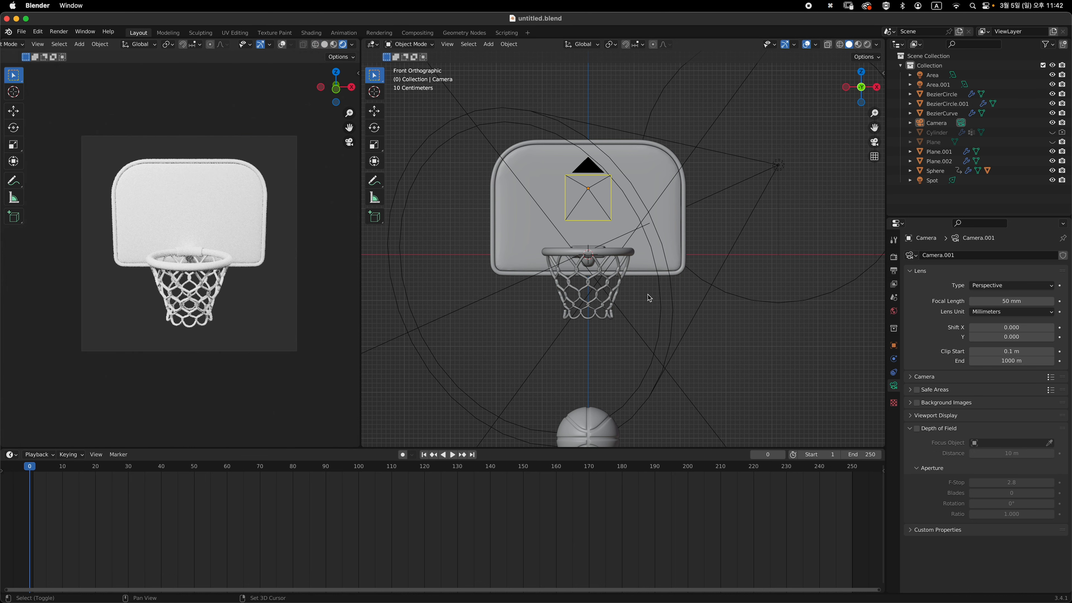
pyautogui.keyDown('shift'); pyautogui.moveTo(649, 298); pyautogui.dragTo(637, 269, button='middle'); pyautogui.keyUp('shift')
pyautogui.keyDown('ctrl'); pyautogui.moveTo(641, 210); pyautogui.dragTo(653, 241, button='middle'); pyautogui.keyUp('ctrl')
pyautogui.click(654, 203)
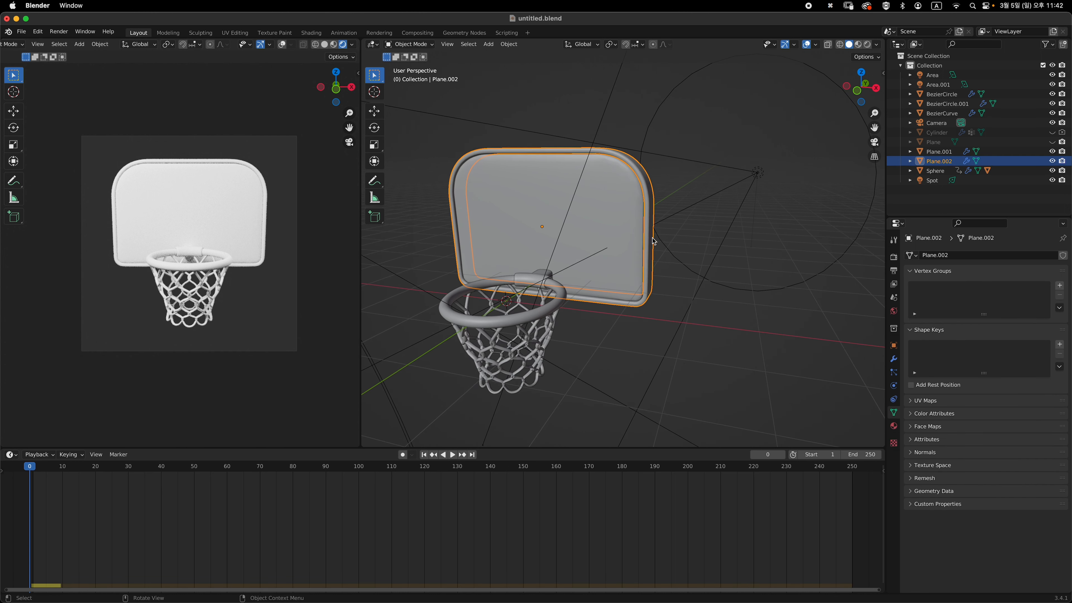
pyautogui.click(894, 428)
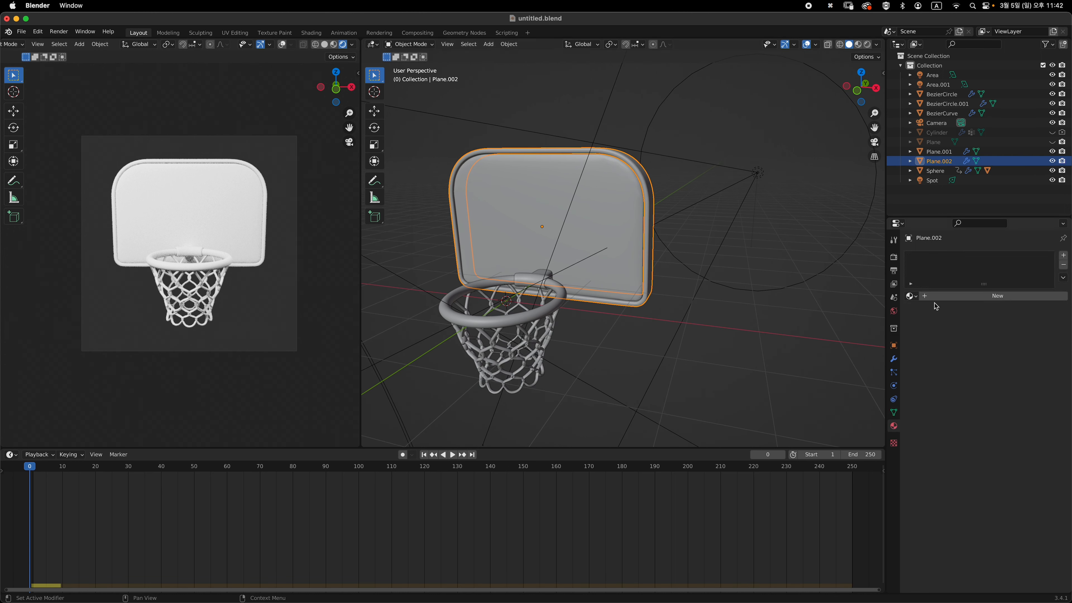
pyautogui.click(960, 296)
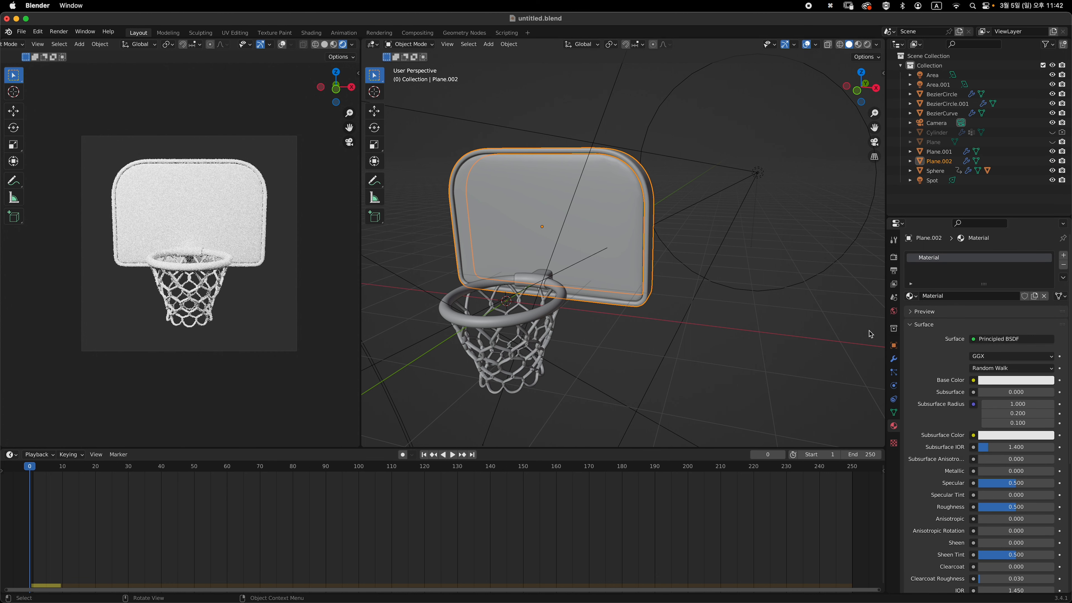
# Darken the backboard frame material's base color to near-black
pyautogui.click(1000, 381)
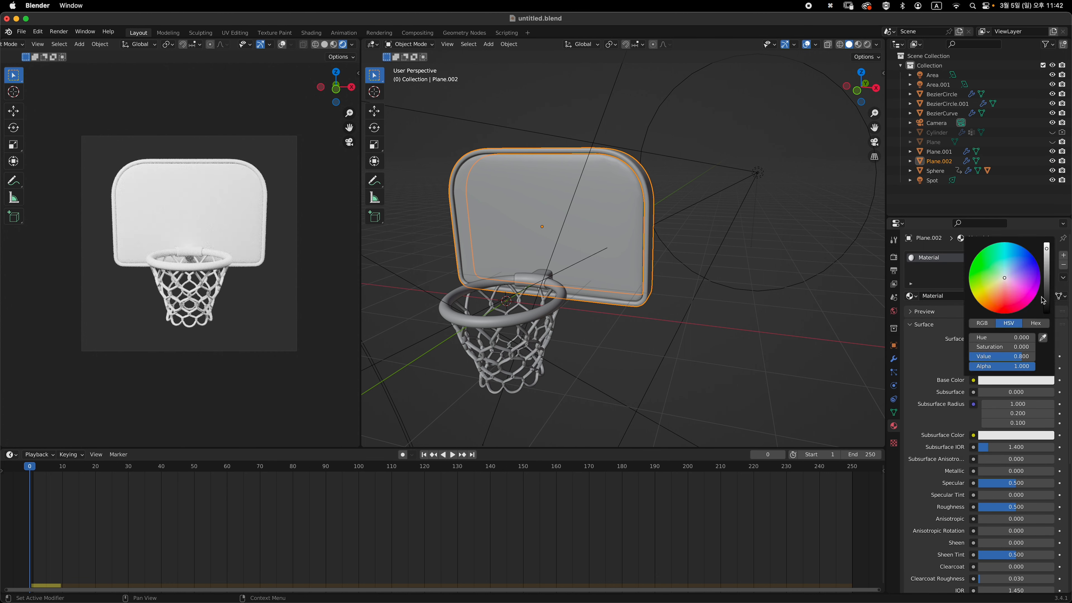
pyautogui.click(1049, 305)
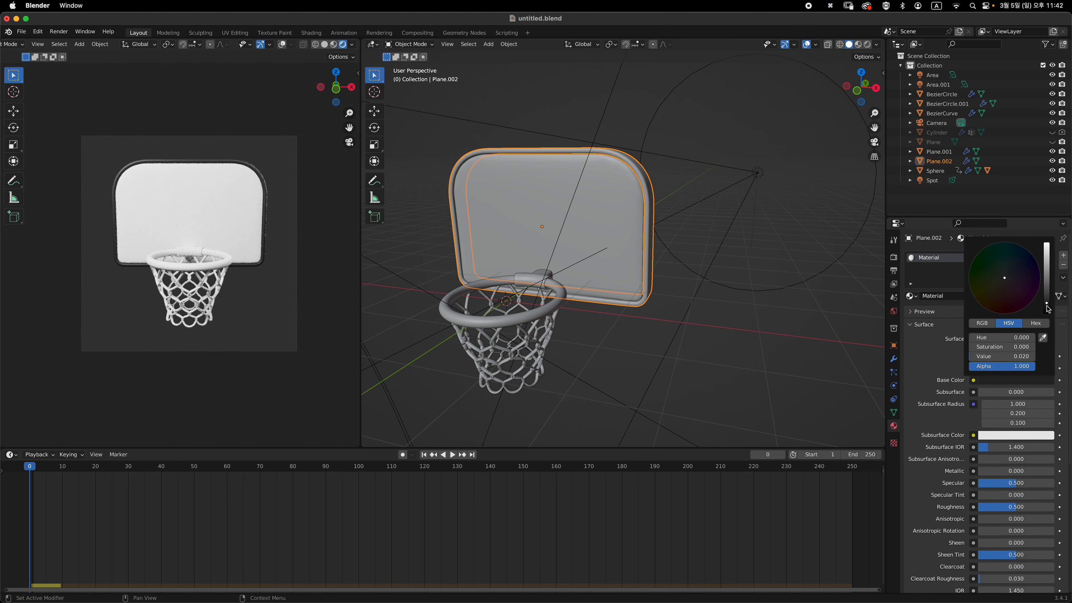
pyautogui.moveTo(1047, 306); pyautogui.dragTo(1047, 303)
# Assign the existing dark frame material, Material, to the hoop rim and to the bracket joining it to the backboard
pyautogui.keyDown('shift'); pyautogui.moveTo(716, 253); pyautogui.dragTo(632, 251, button='middle'); pyautogui.keyUp('shift')
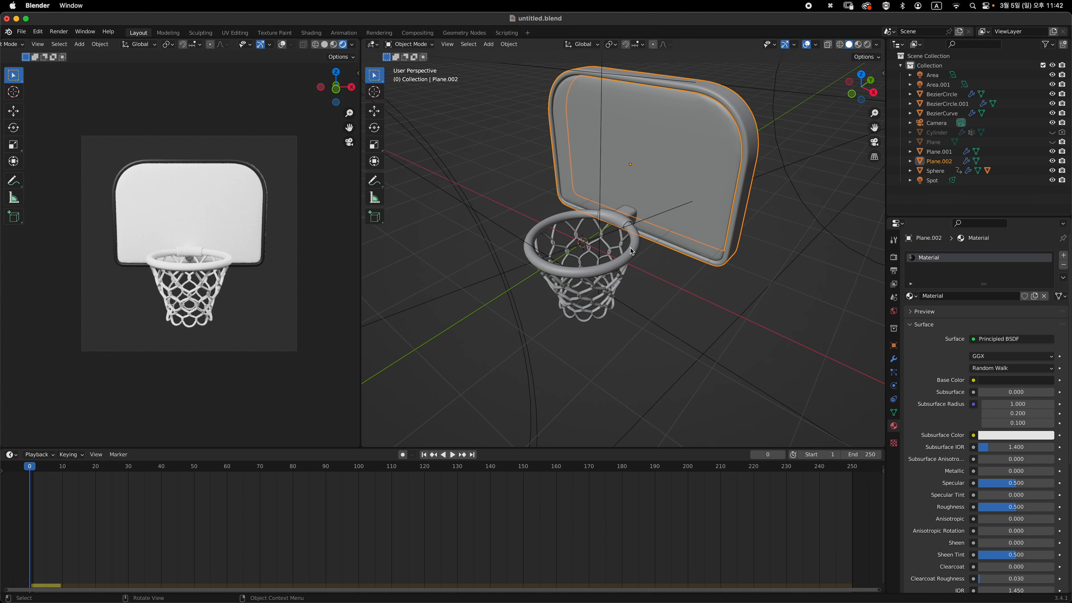
pyautogui.click(636, 250)
pyautogui.click(911, 296)
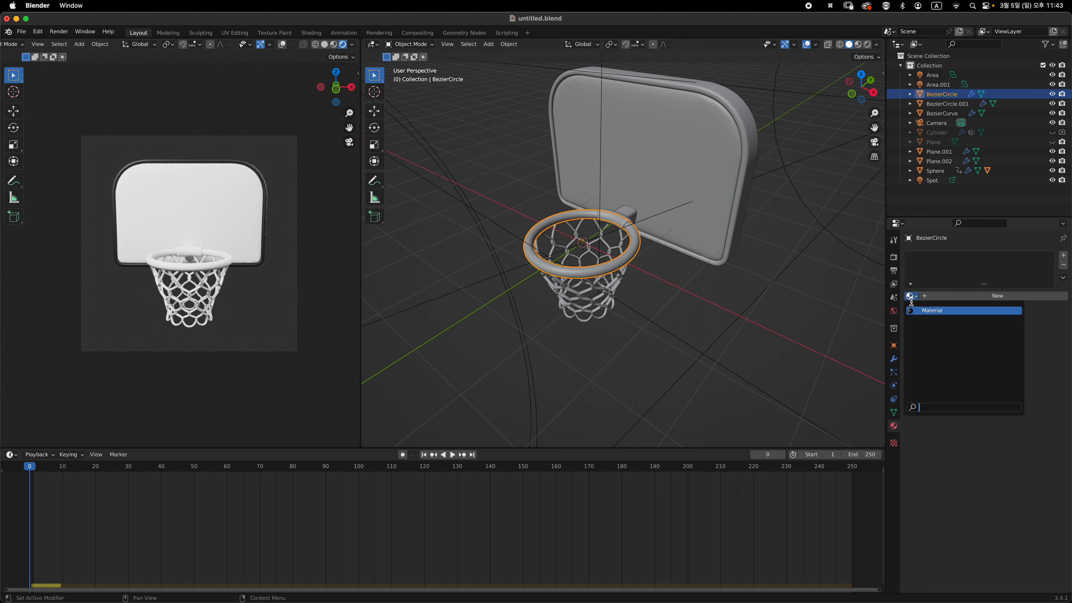
pyautogui.click(922, 311)
pyautogui.click(624, 214)
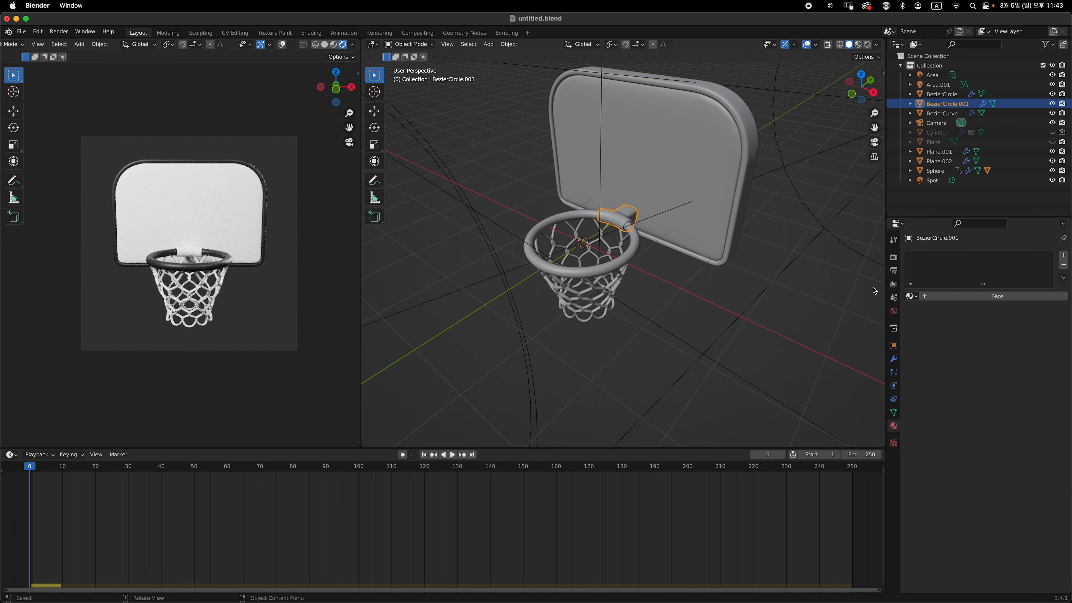
pyautogui.click(912, 296)
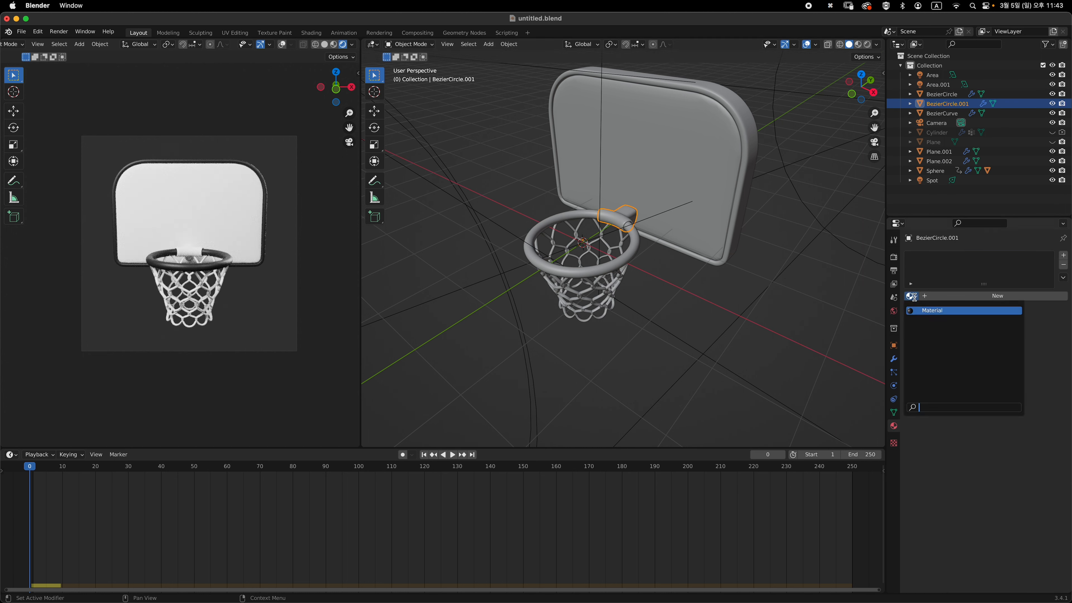
pyautogui.click(928, 312)
# Give the net, BezierCurve, a new material and brighten its base color to pure white
pyautogui.moveTo(594, 329); pyautogui.dragTo(717, 156, button='middle')
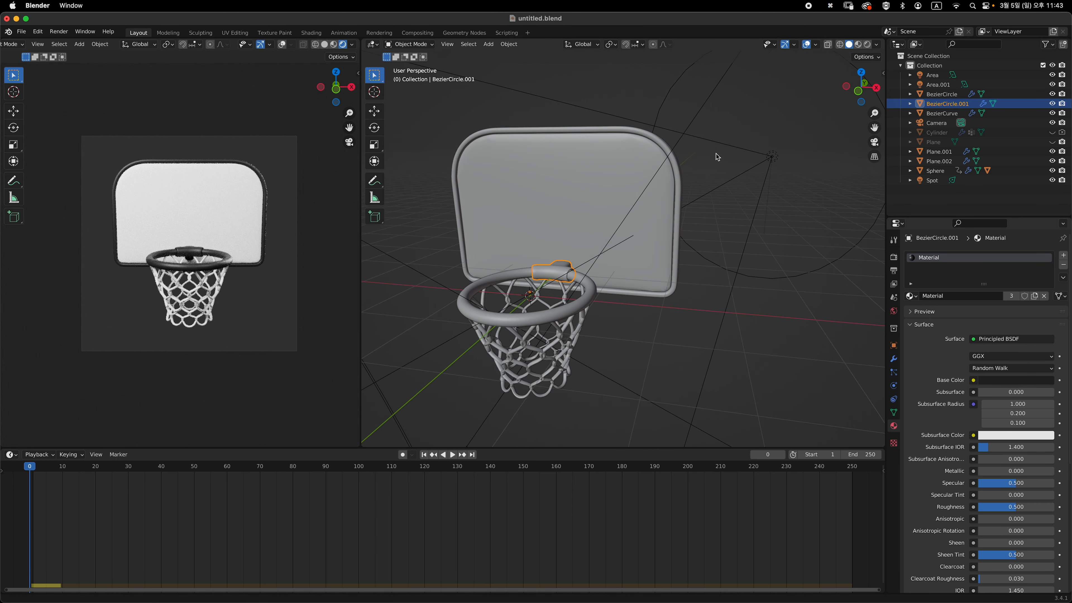
pyautogui.click(572, 334)
pyautogui.keyDown('shift'); pyautogui.moveTo(783, 277); pyautogui.dragTo(801, 260, button='middle'); pyautogui.keyUp('shift')
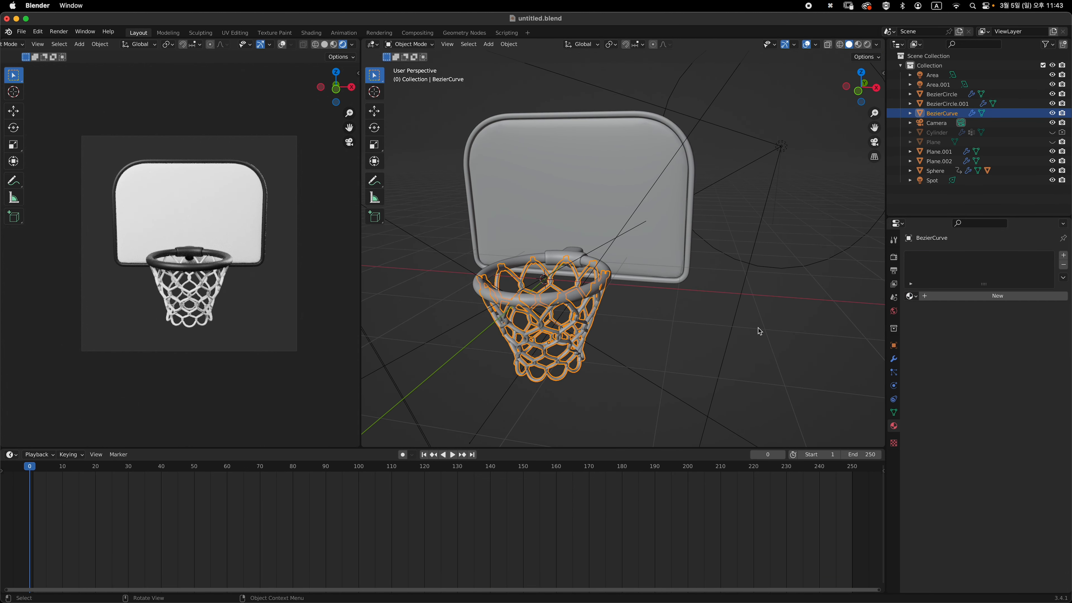
pyautogui.click(969, 298)
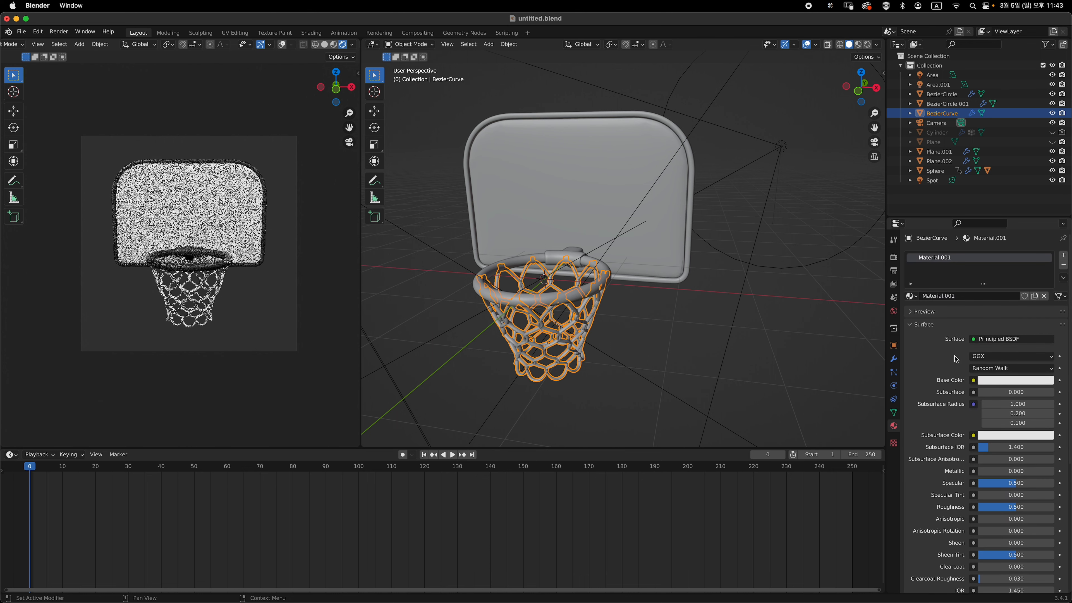
pyautogui.click(1003, 381)
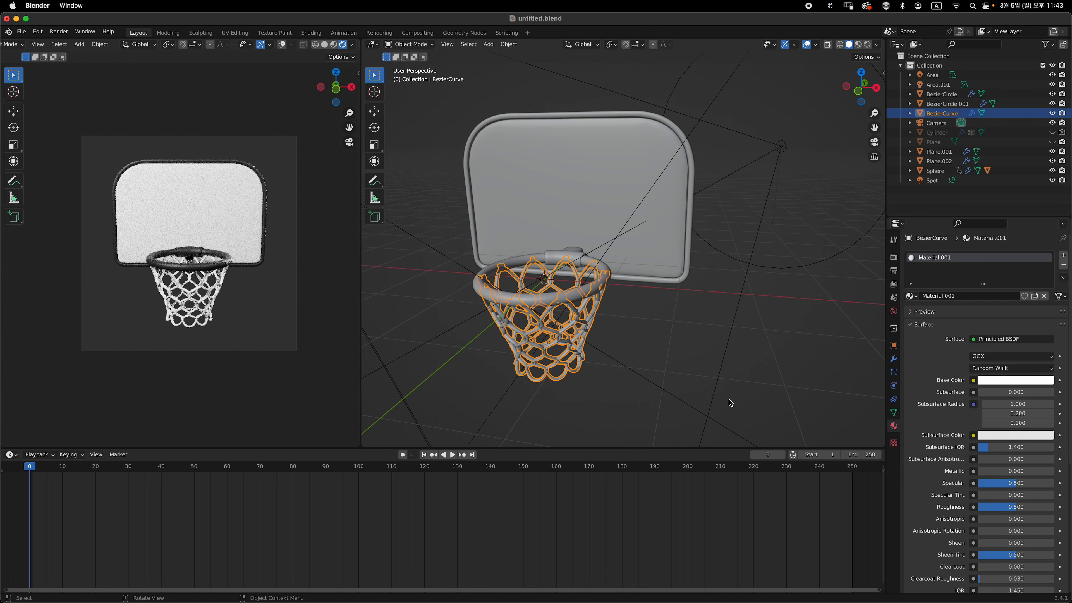
# Set the net material's roughness to 0.8
pyautogui.moveTo(682, 335); pyautogui.dragTo(683, 288, button='middle')
pyautogui.scroll(-6, 936, 391)
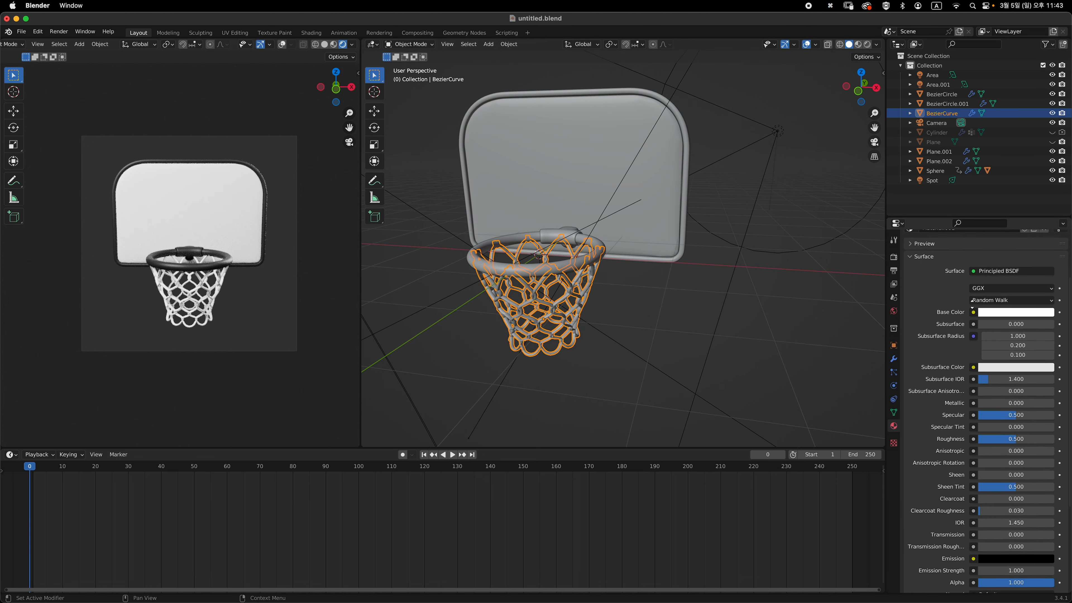
pyautogui.scroll(-2, 962, 384)
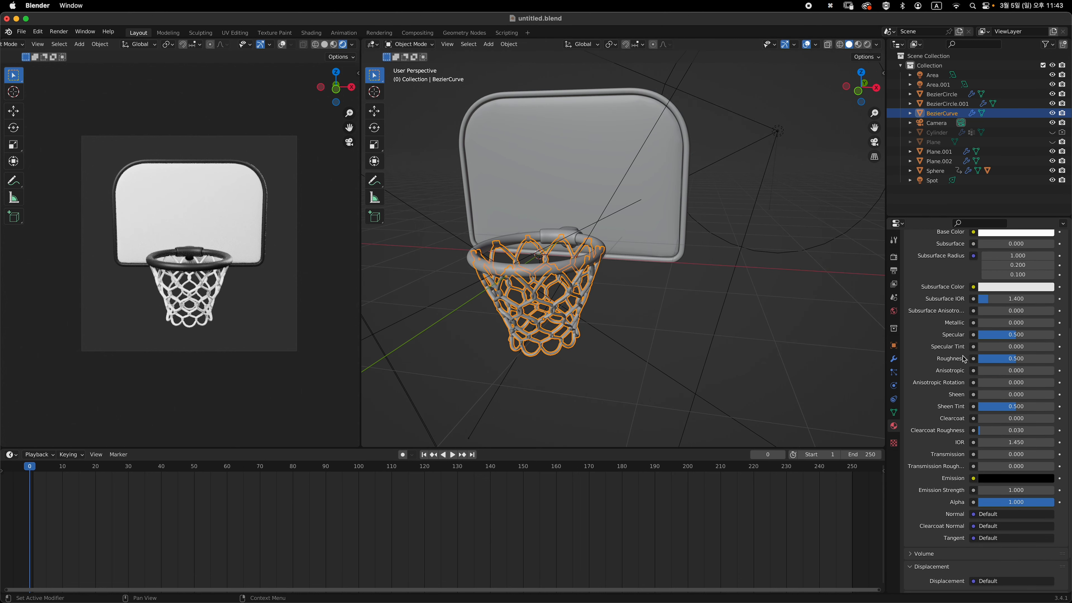
pyautogui.moveTo(710, 302); pyautogui.dragTo(697, 281, button='middle')
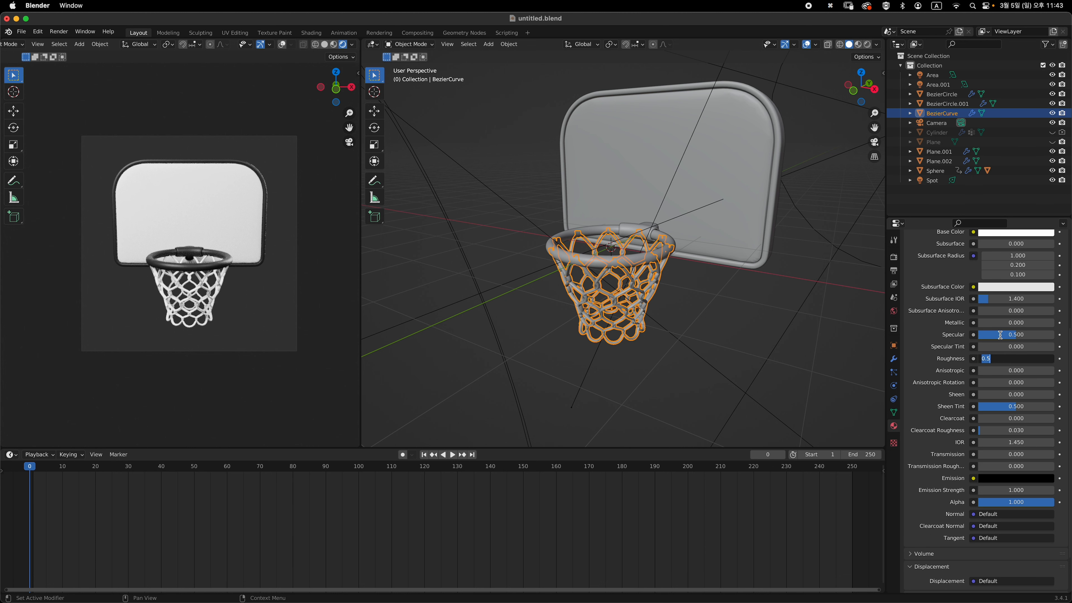
pyautogui.write('0.8')
pyautogui.press('Return')
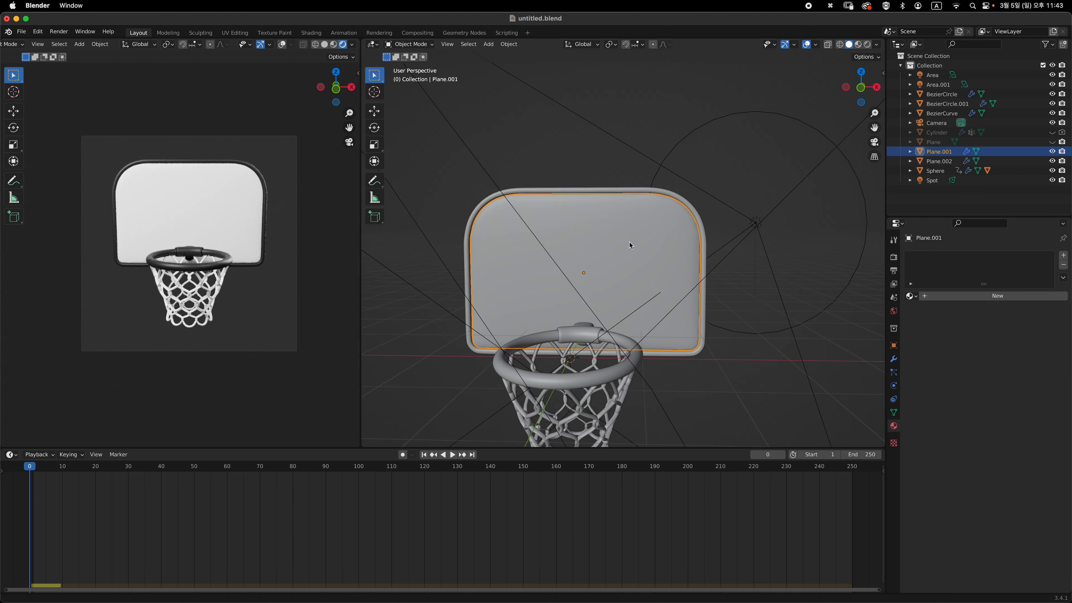
# Give the backboard panel, Plane.001, a new material with a light bluish-grey base color
pyautogui.keyDown('shift'); pyautogui.moveTo(630, 242); pyautogui.dragTo(629, 224, button='middle'); pyautogui.keyUp('shift')
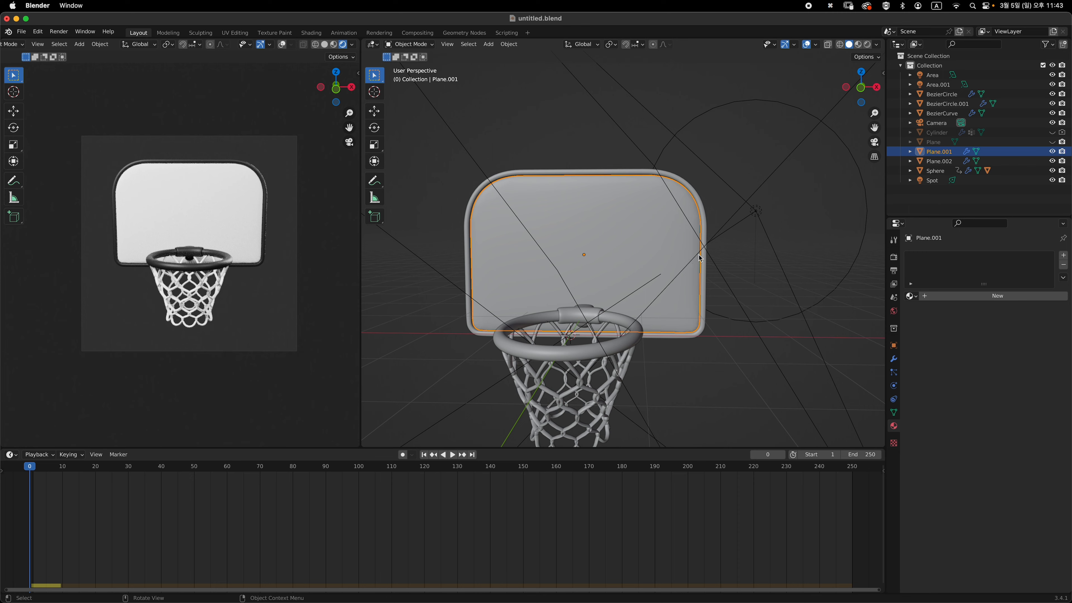
pyautogui.keyDown('shift'); pyautogui.scroll(-3, 701, 258); pyautogui.keyUp('shift')
pyautogui.click(954, 300)
pyautogui.keyDown('shift'); pyautogui.scroll(1, 728, 309); pyautogui.keyUp('shift')
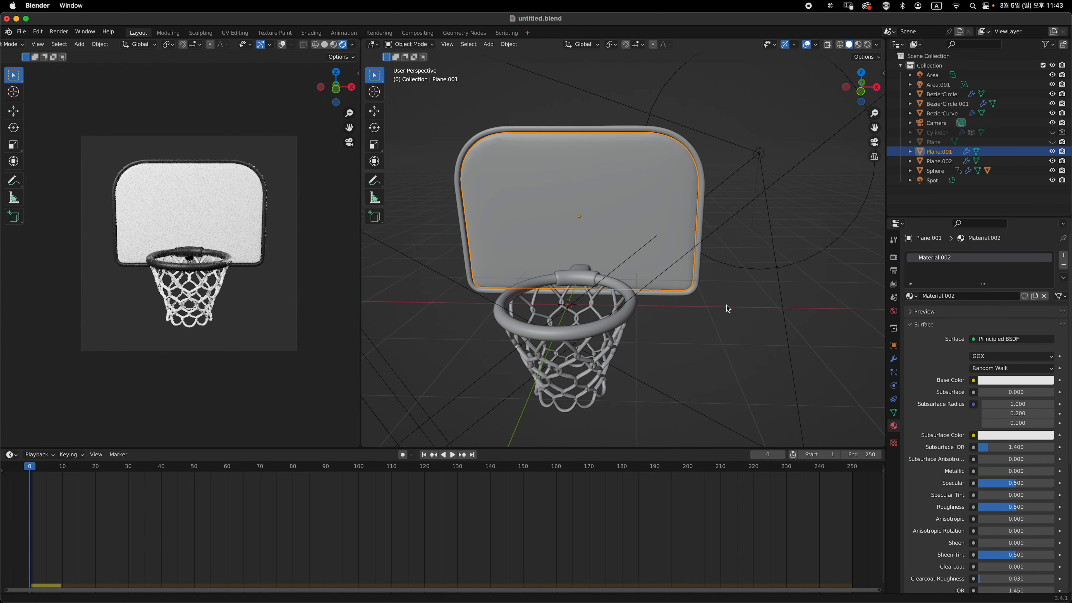
pyautogui.keyDown('shift'); pyautogui.scroll(2, 729, 309); pyautogui.keyUp('shift')
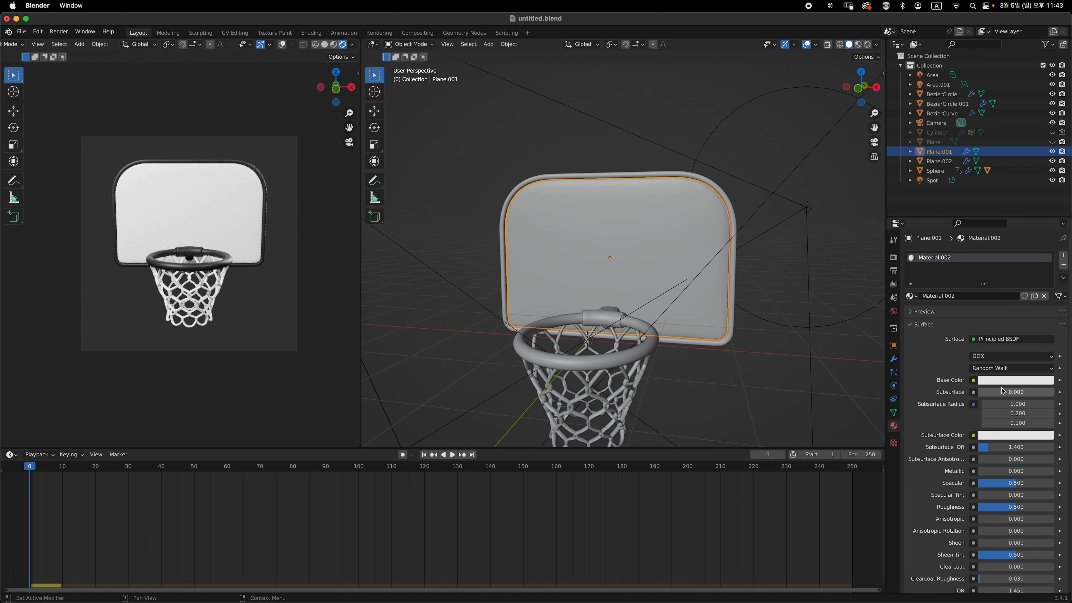
pyautogui.click(1018, 380)
pyautogui.keyDown('shift'); pyautogui.moveTo(1008, 280); pyautogui.dragTo(1047, 261); pyautogui.keyUp('shift')
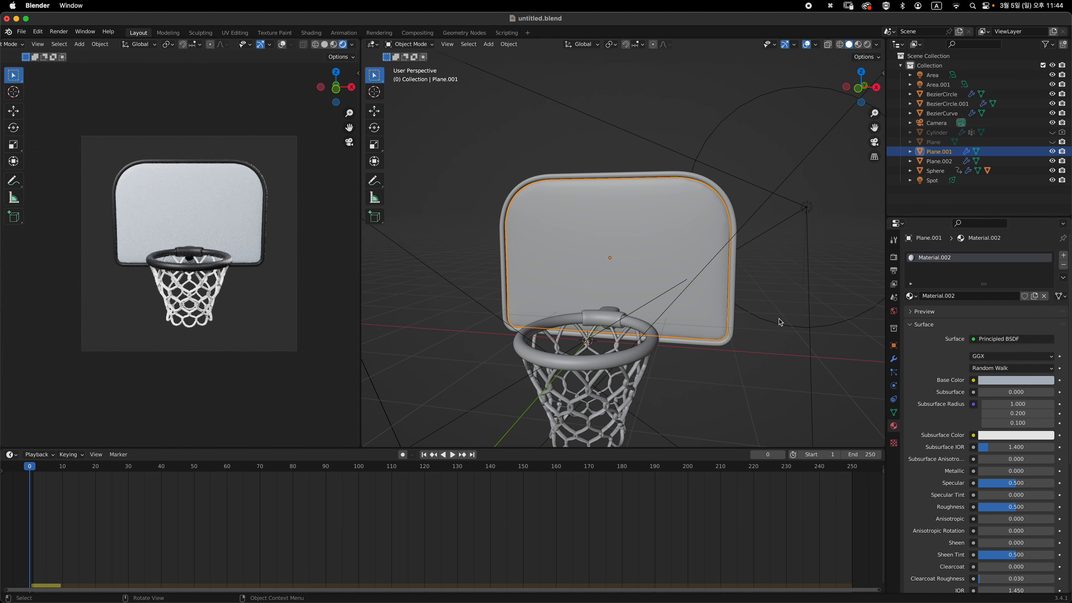
# Examine the backboard panel's edge layout from the front in Edit Mode, and return to Object Mode
pyautogui.keyDown('shift'); pyautogui.moveTo(718, 261); pyautogui.dragTo(683, 249, button='middle'); pyautogui.keyUp('shift')
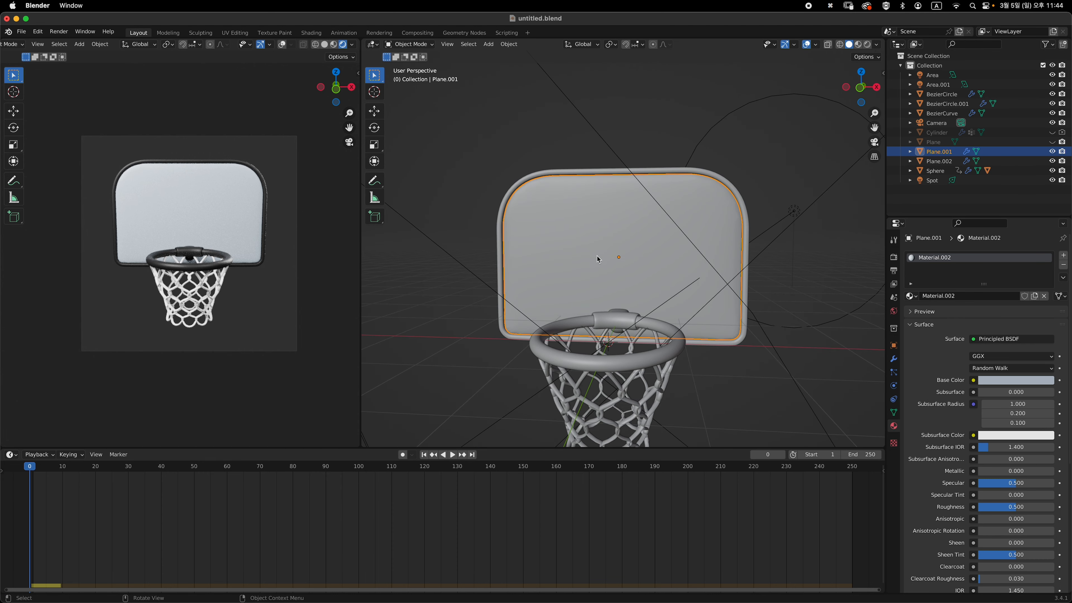
pyautogui.press('Tab')
pyautogui.press('`')
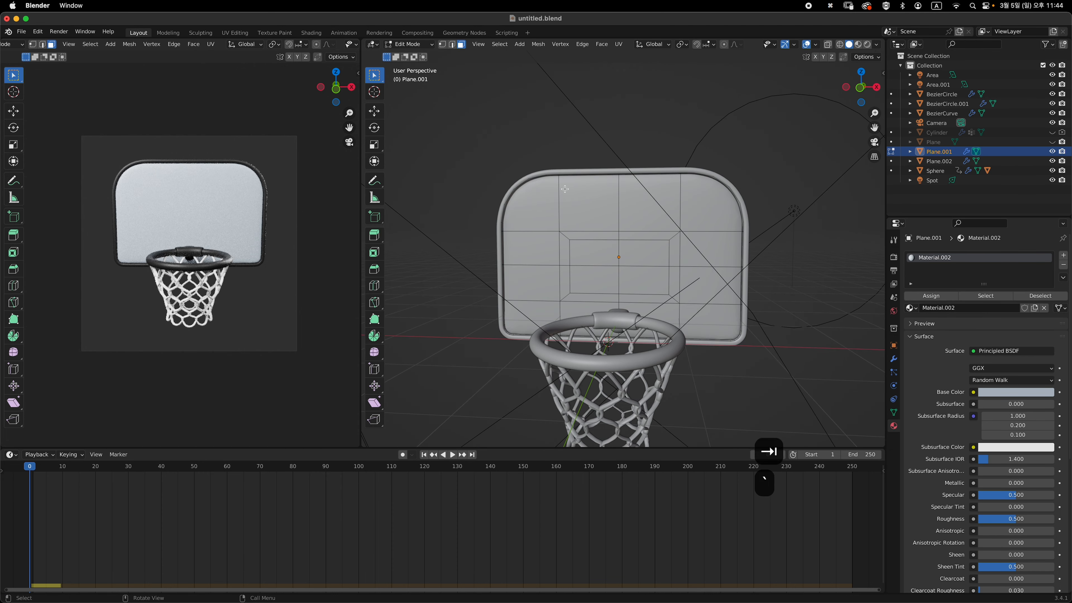
pyautogui.keyDown('ctrl'); pyautogui.moveTo(677, 228); pyautogui.dragTo(678, 252, button='middle'); pyautogui.keyUp('ctrl')
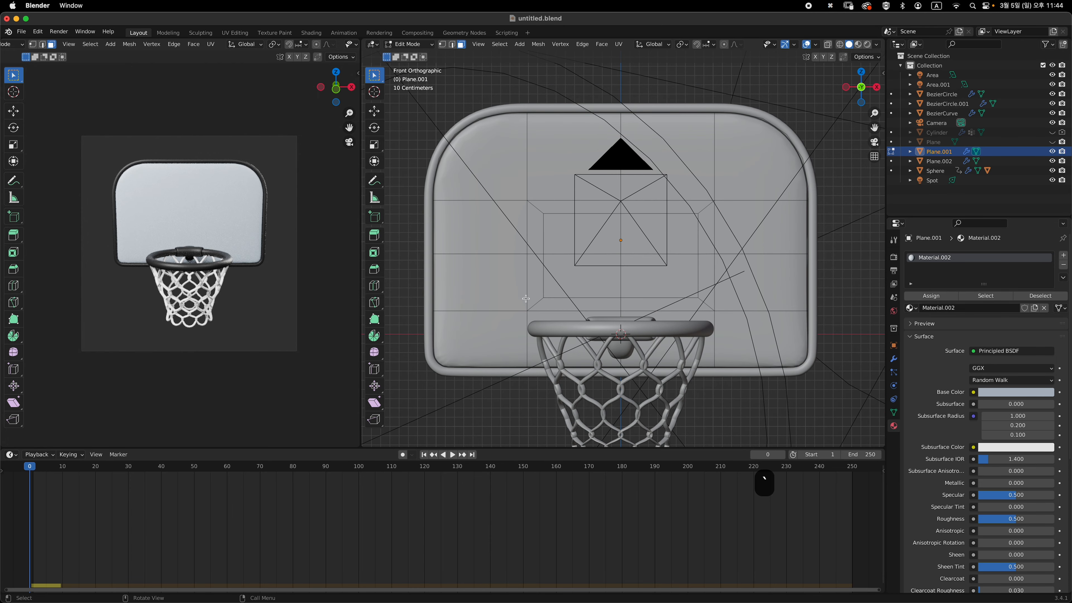
pyautogui.scroll(2, 614, 286)
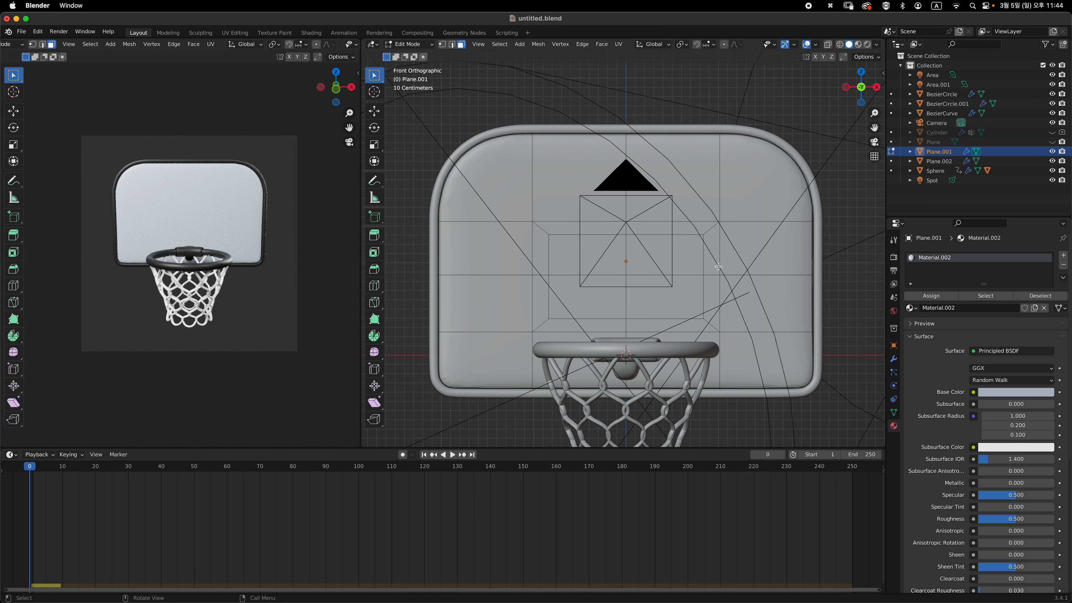
pyautogui.press('Tab')
pyautogui.scroll(-2, 744, 271)
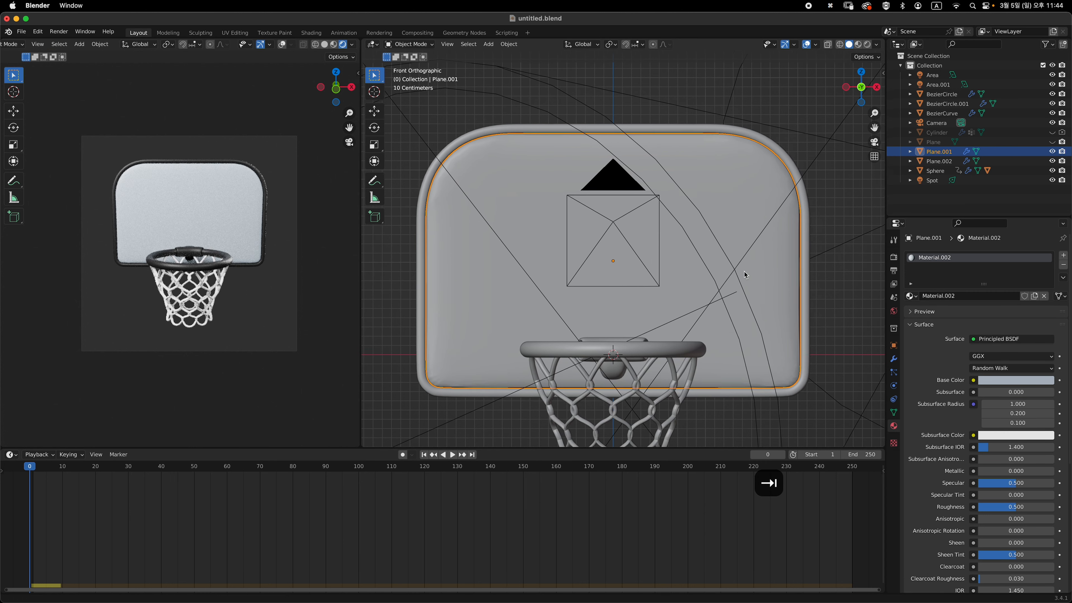
# Open the backboard panel and its frame together for vertex editing in the front view with X-ray on
pyautogui.moveTo(760, 257); pyautogui.dragTo(742, 218, button='middle')
pyautogui.press('1')
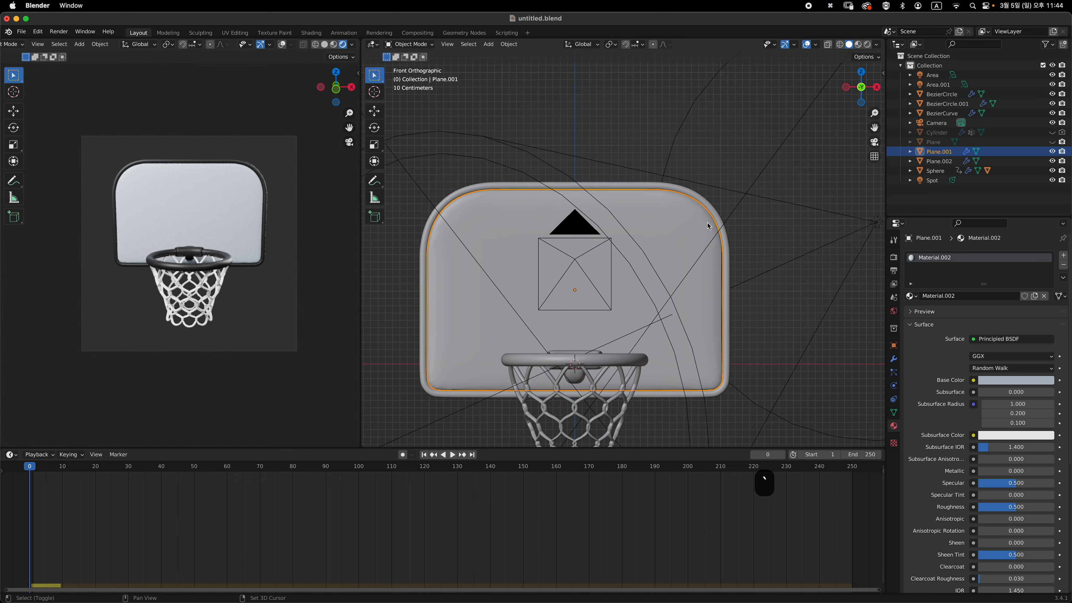
pyautogui.keyDown('shift'); pyautogui.click(728, 242); pyautogui.keyUp('shift')
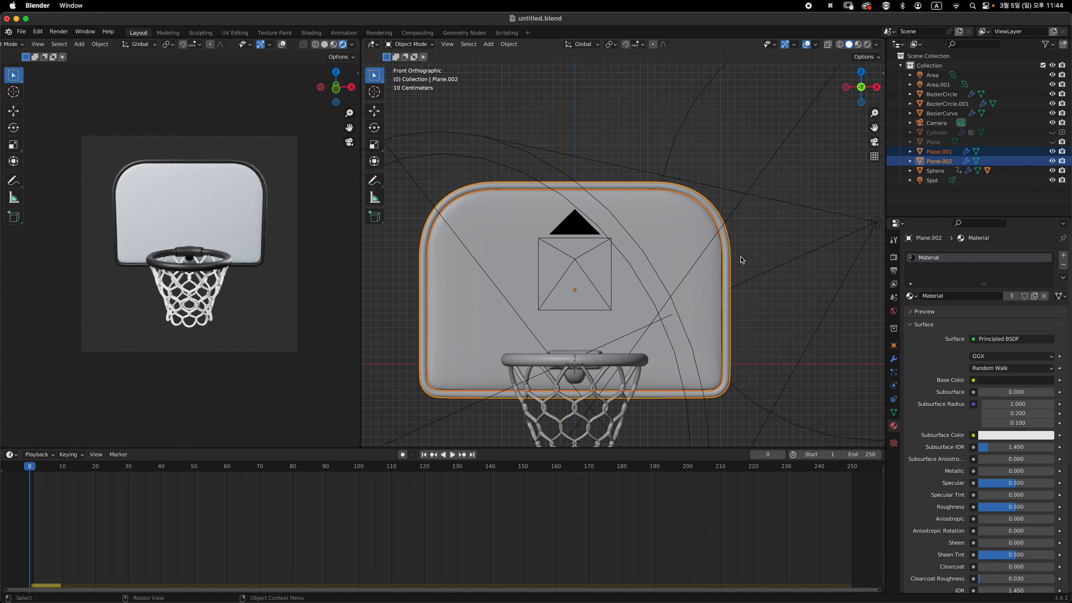
pyautogui.press('Tab')
pyautogui.press('1')
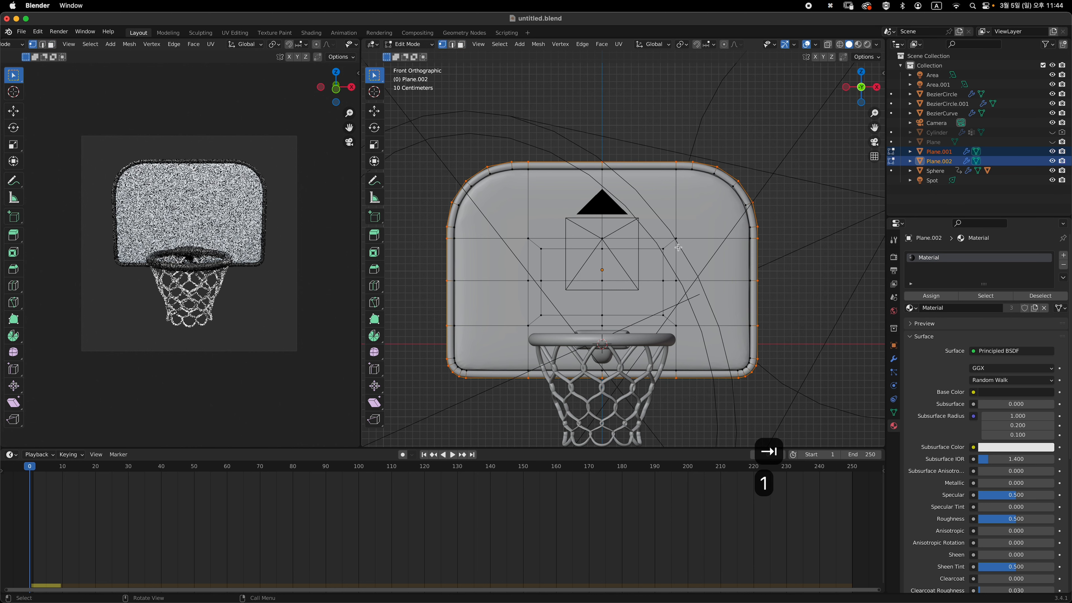
pyautogui.hotkey('alt', 'z')
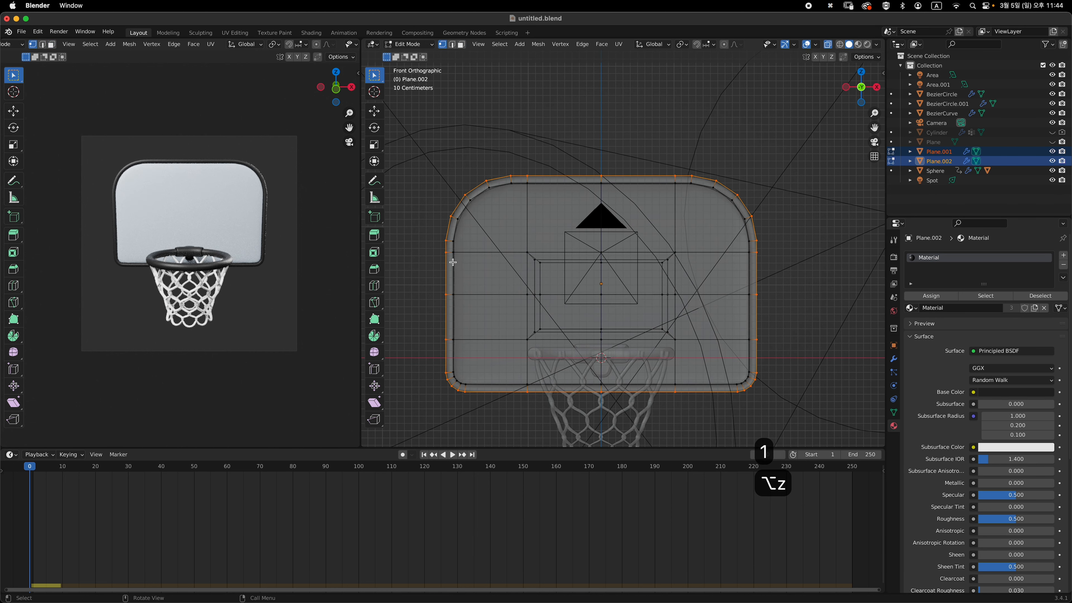
# Move the upper horizontal row of vertices of the backboard and frame slightly up along Z
pyautogui.keyDown('alt'); pyautogui.click(420, 254); pyautogui.keyUp('alt')
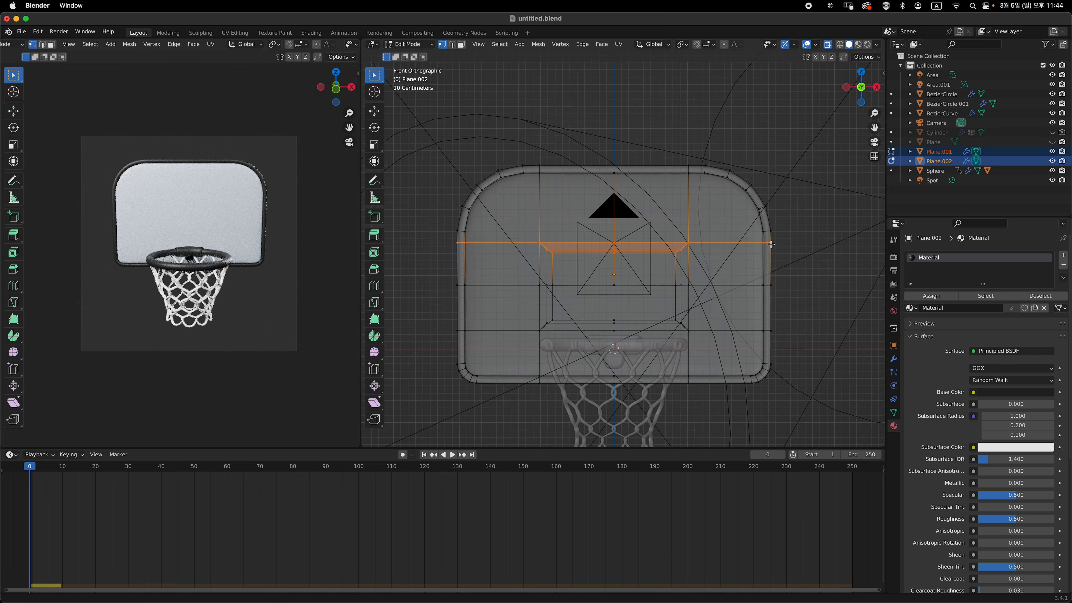
pyautogui.scroll(2, 772, 245)
pyautogui.press('g')
pyautogui.press('z')
pyautogui.click(772, 236)
# Select all lower vertices of the backboard and frame and move them slightly down along Z
pyautogui.scroll(-2, 593, 311)
pyautogui.keyDown('shift'); pyautogui.scroll(-2, 593, 311); pyautogui.keyUp('shift')
pyautogui.moveTo(439, 282); pyautogui.dragTo(803, 368)
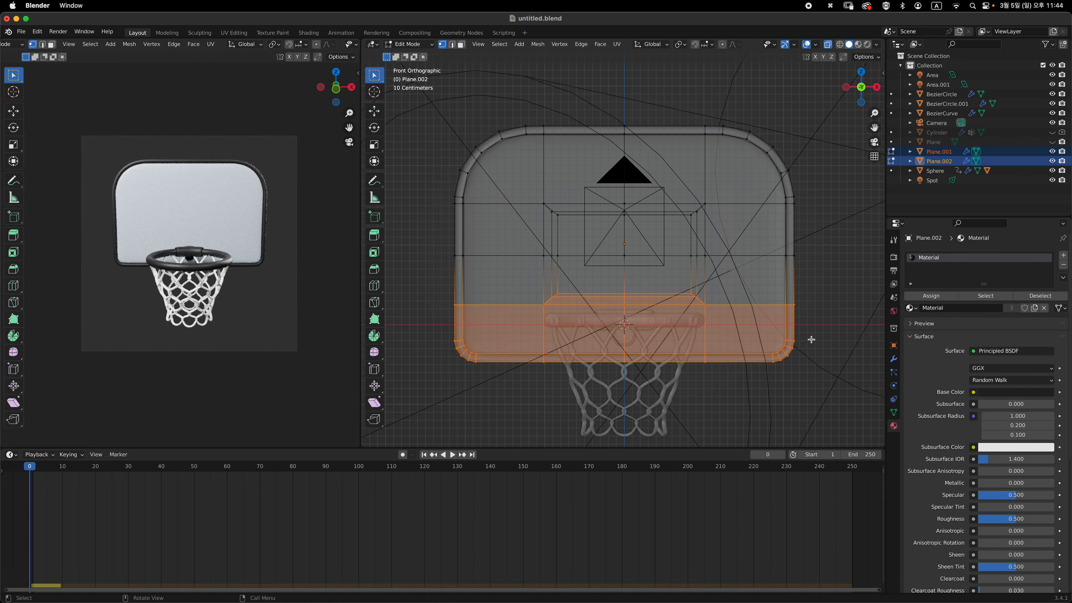
pyautogui.press('g')
pyautogui.press('z')
pyautogui.click(812, 359)
# Select the two inner vertical columns of backboard and frame vertices and scale them slightly outward along X
pyautogui.keyDown('shift'); pyautogui.moveTo(663, 258); pyautogui.dragTo(671, 226, button='middle'); pyautogui.keyUp('shift')
pyautogui.moveTo(545, 80); pyautogui.dragTo(574, 381)
pyautogui.keyDown('shift'); pyautogui.moveTo(686, 79); pyautogui.dragTo(720, 361); pyautogui.keyUp('shift')
pyautogui.press('s')
pyautogui.press('x')
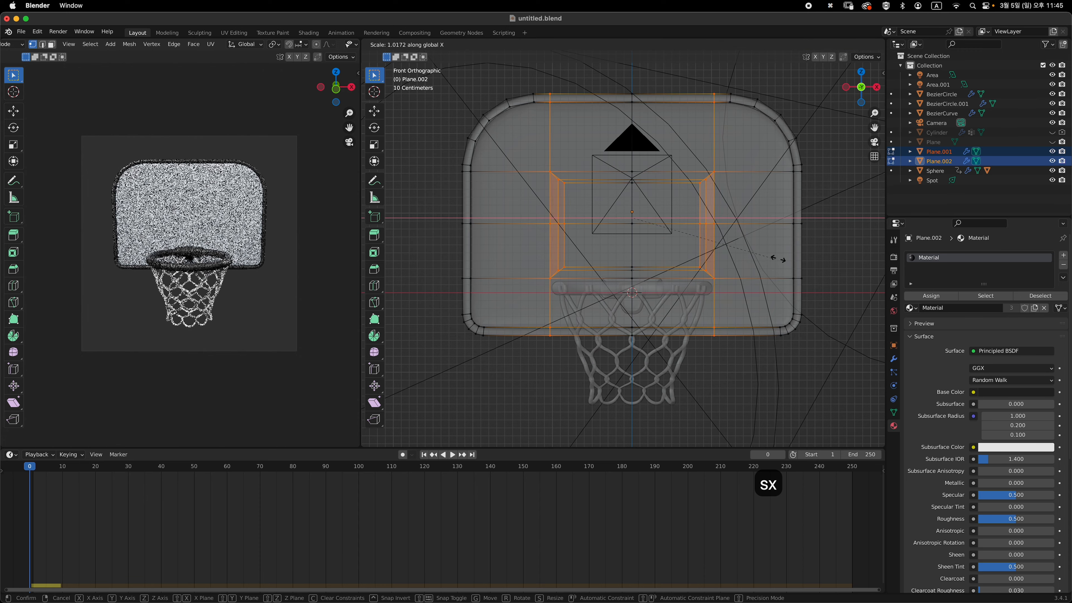
pyautogui.click(830, 250)
# Return to Object Mode with X-ray off and move the backboard panel and its frame slightly down along Z
pyautogui.press('Tab')
pyautogui.hotkey('alt', 'z')
pyautogui.moveTo(831, 250); pyautogui.dragTo(743, 271, button='middle')
pyautogui.press('Tab')
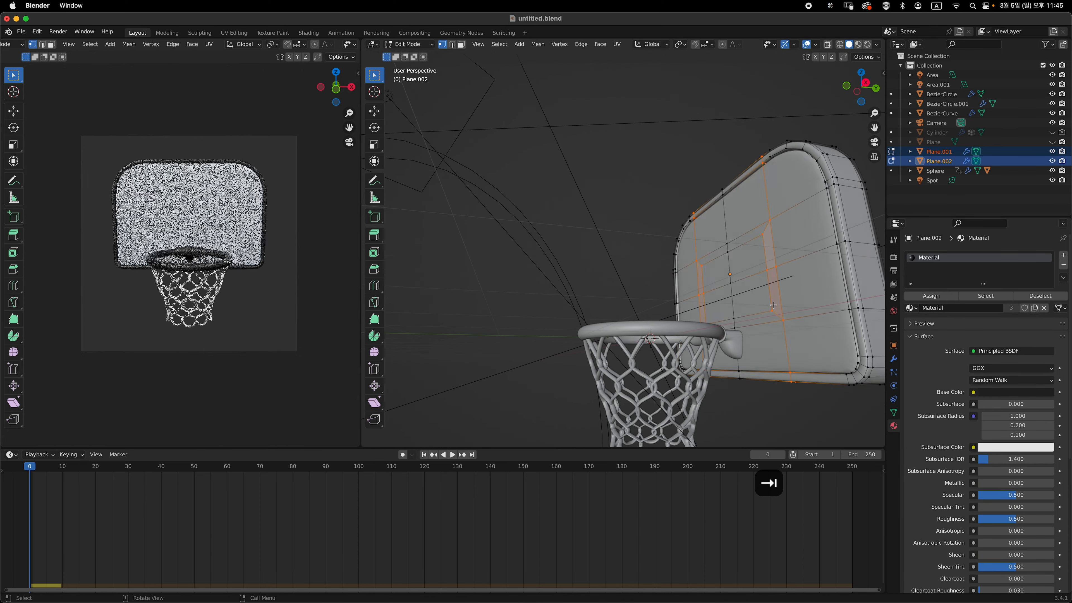
pyautogui.press('Tab')
pyautogui.moveTo(819, 304); pyautogui.dragTo(766, 303, button='middle')
pyautogui.press('`')
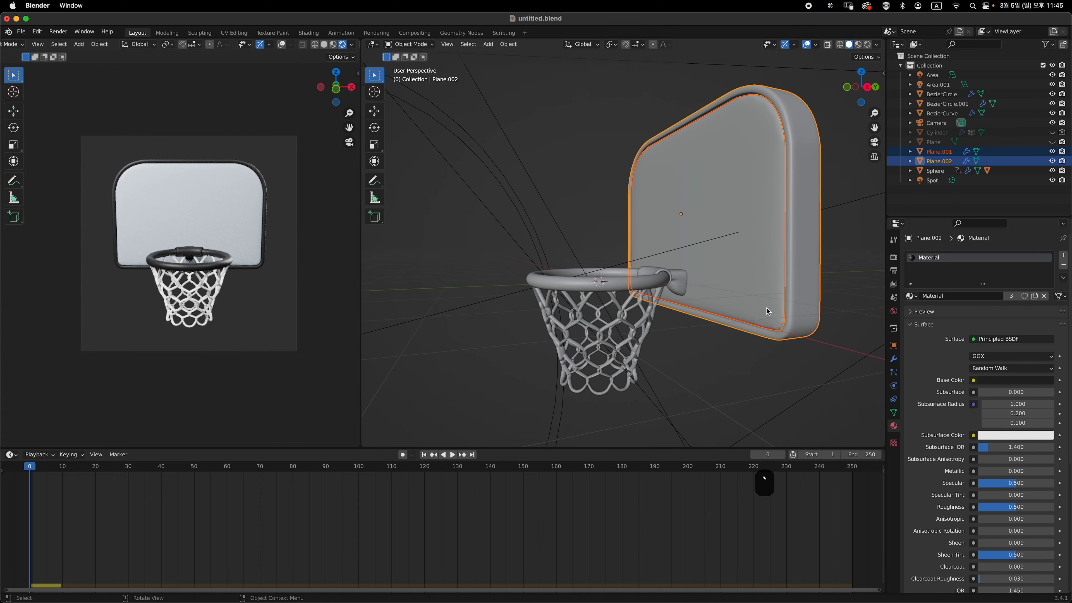
pyautogui.press('g')
pyautogui.press('z')
pyautogui.click(766, 295)
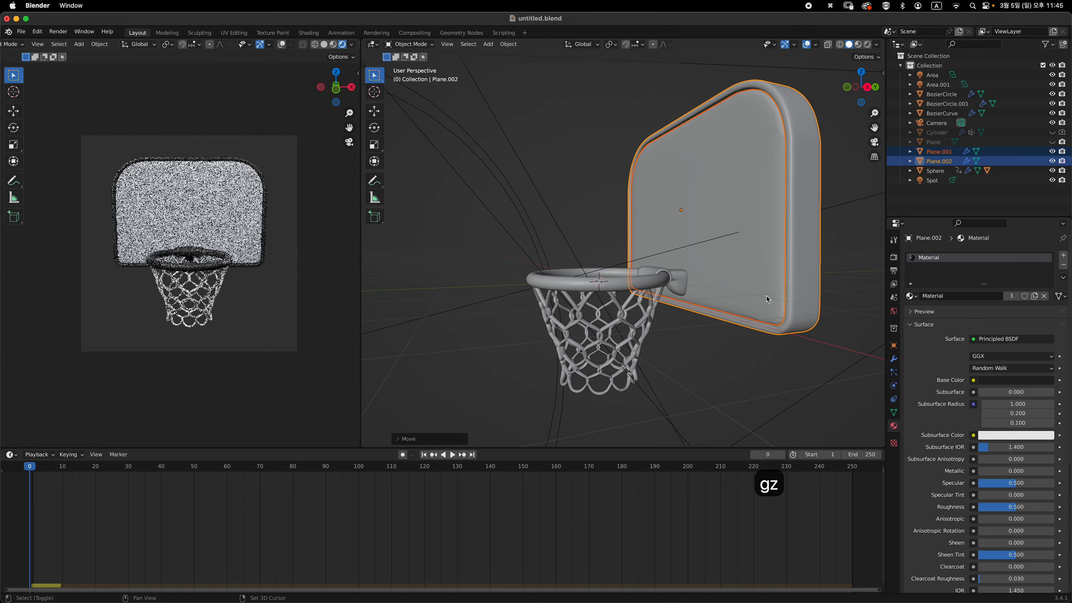
# Open only the backboard panel for face editing in front view and select the rectangular face loop around its center
pyautogui.press('Tab')
pyautogui.press('Tab')
pyautogui.press('Tab')
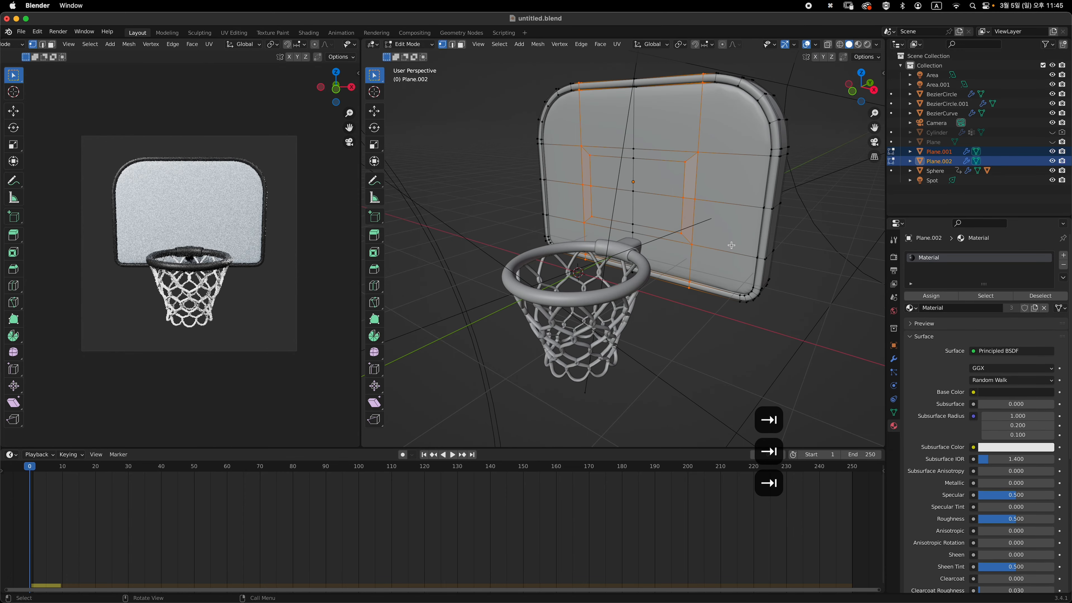
pyautogui.press('`')
pyautogui.press('Tab')
pyautogui.click(791, 230)
pyautogui.keyDown('shift'); pyautogui.moveTo(714, 222); pyautogui.dragTo(771, 270, button='middle'); pyautogui.keyUp('shift')
pyautogui.click(728, 197)
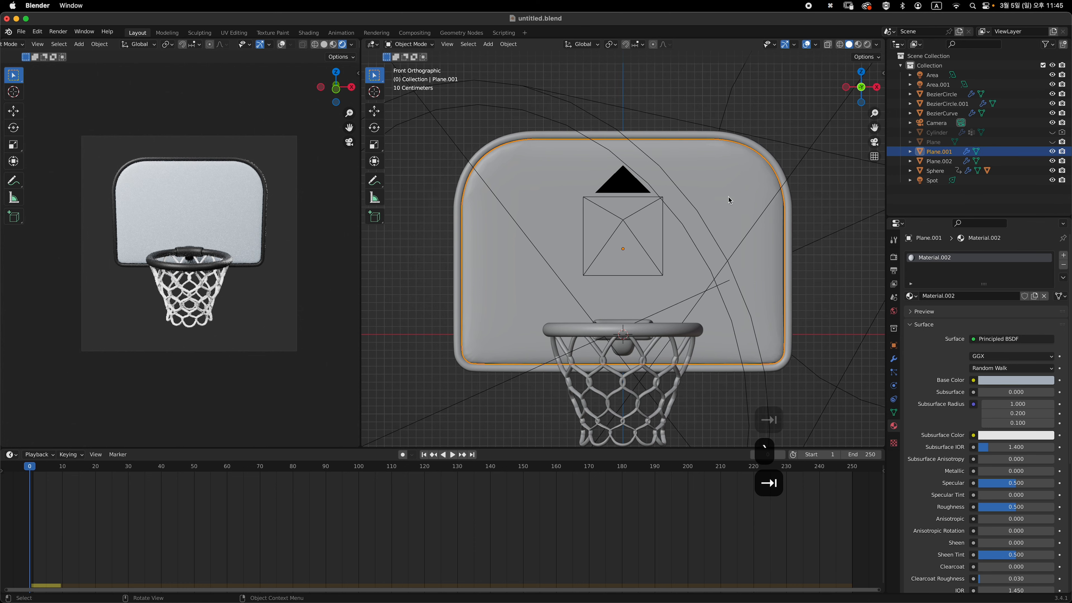
pyautogui.press('Tab')
pyautogui.scroll(2, 701, 249)
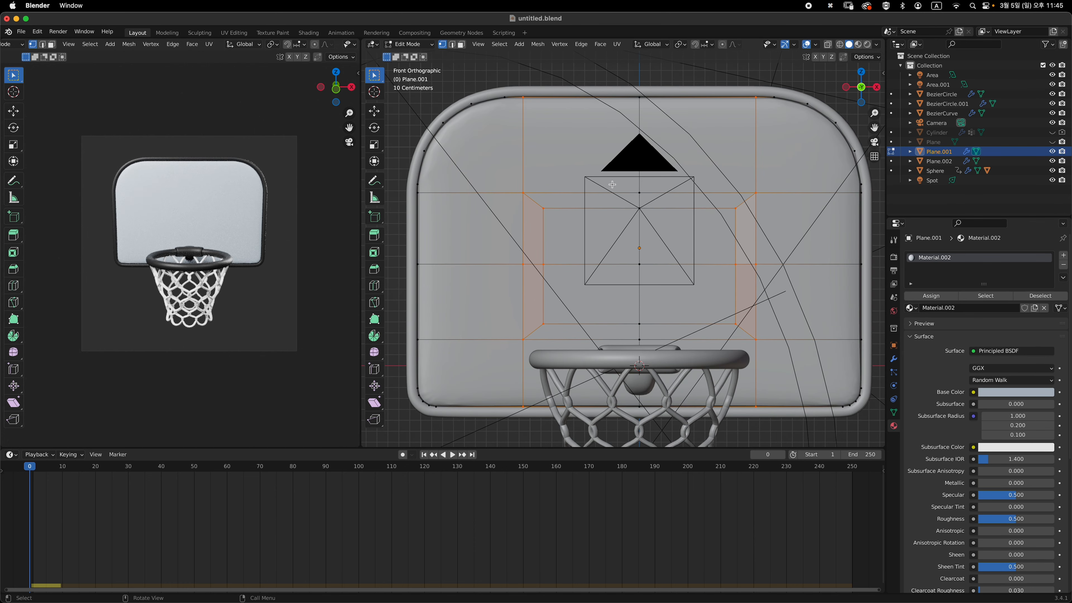
pyautogui.press('3')
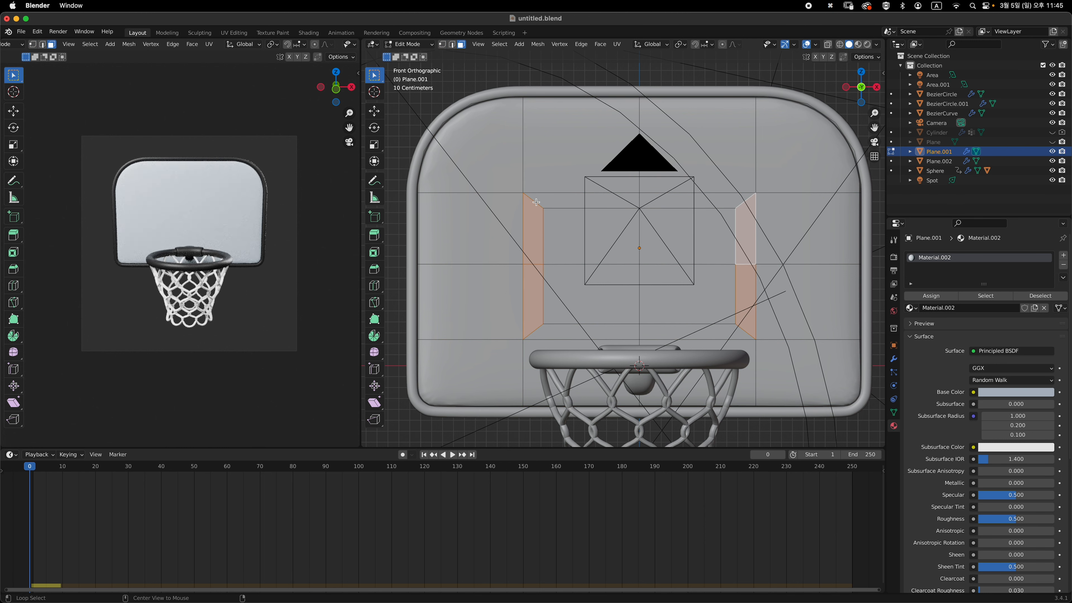
pyautogui.keyDown('alt'); pyautogui.click(536, 201); pyautogui.keyUp('alt')
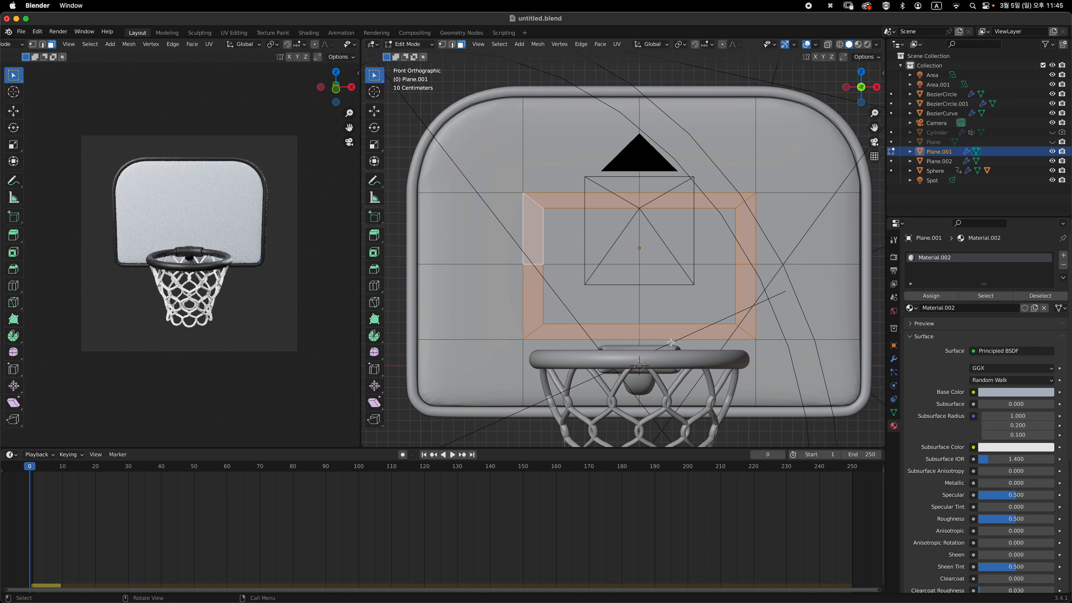
# Add a second material slot to the backboard panel, assign it to the selected rectangular loop, and create a new material in it
pyautogui.keyDown('shift'); pyautogui.moveTo(565, 207); pyautogui.dragTo(556, 230, button='middle'); pyautogui.keyUp('shift')
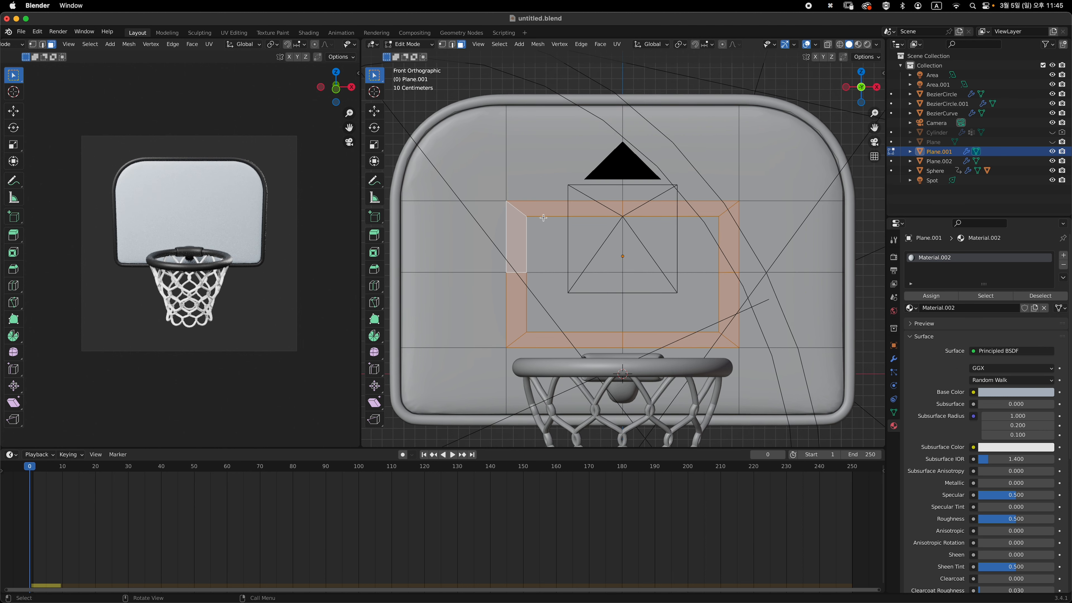
pyautogui.scroll(-1, 558, 239)
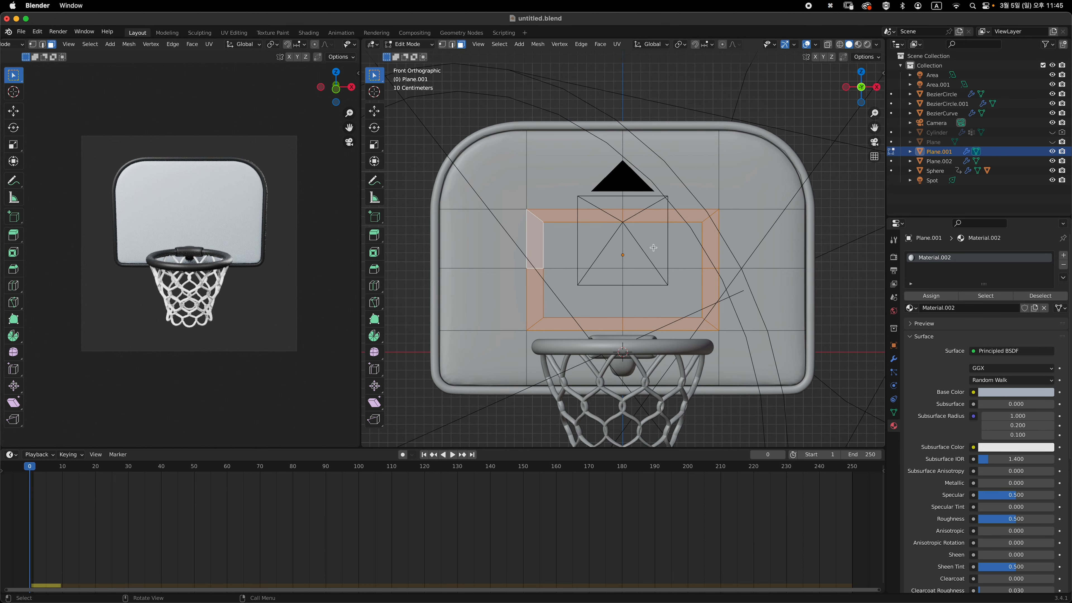
pyautogui.scroll(1, 614, 258)
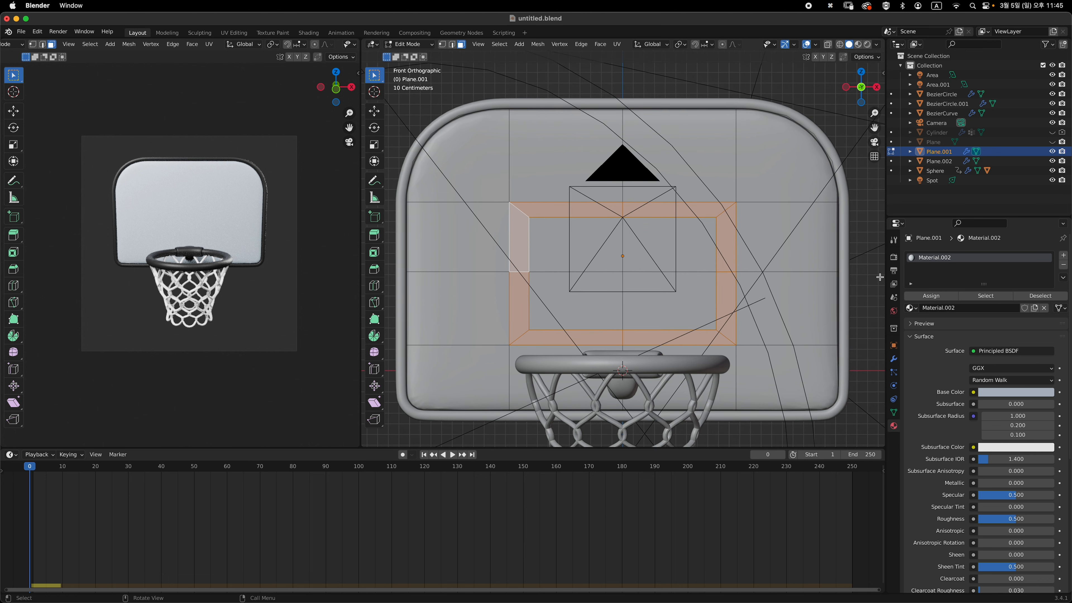
pyautogui.click(1064, 256)
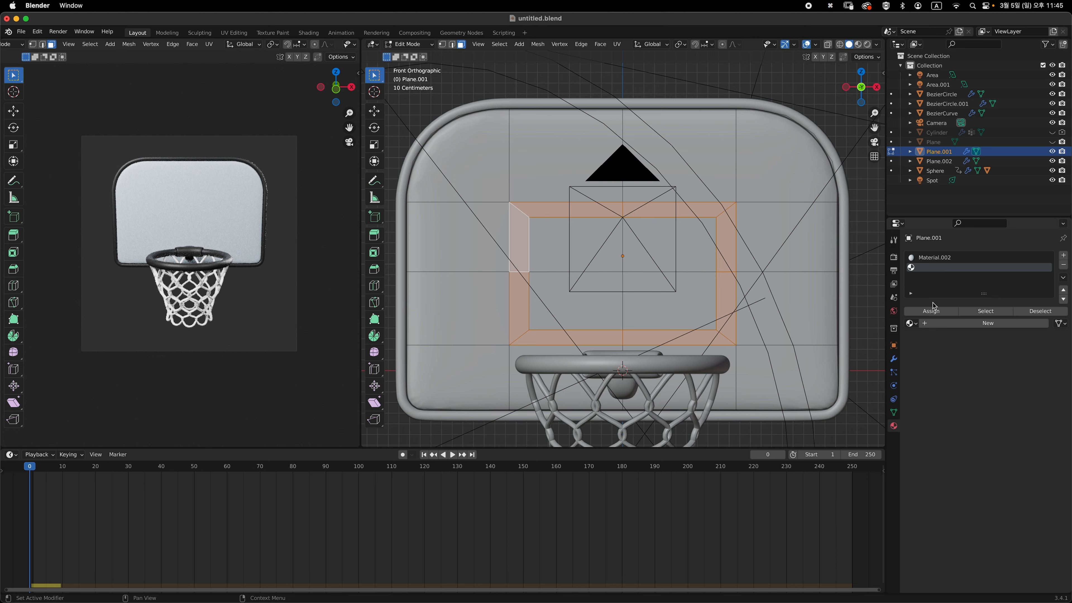
pyautogui.click(937, 313)
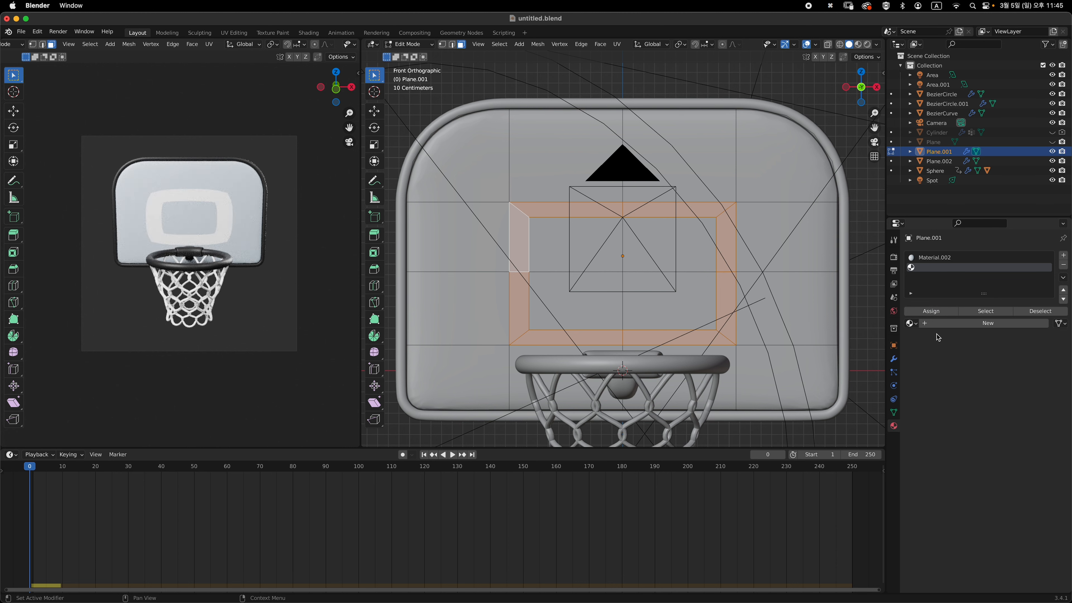
pyautogui.click(966, 324)
# Set the rectangle material's base color to a pinkish red, about hue 0.973 and saturation 0.913
pyautogui.scroll(-2, 1002, 391)
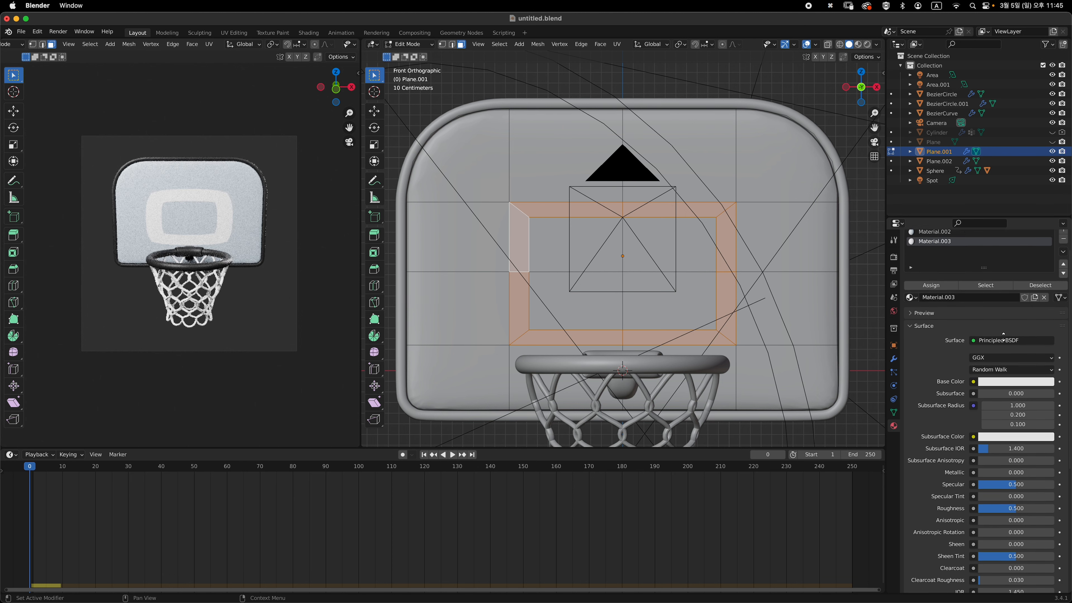
pyautogui.click(1012, 370)
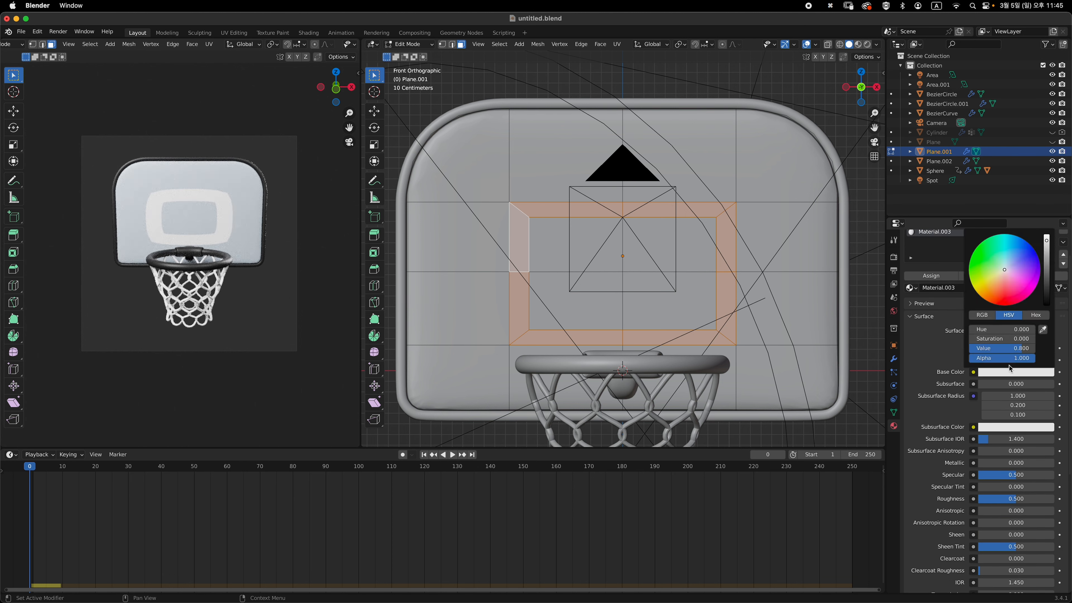
pyautogui.click(1013, 289)
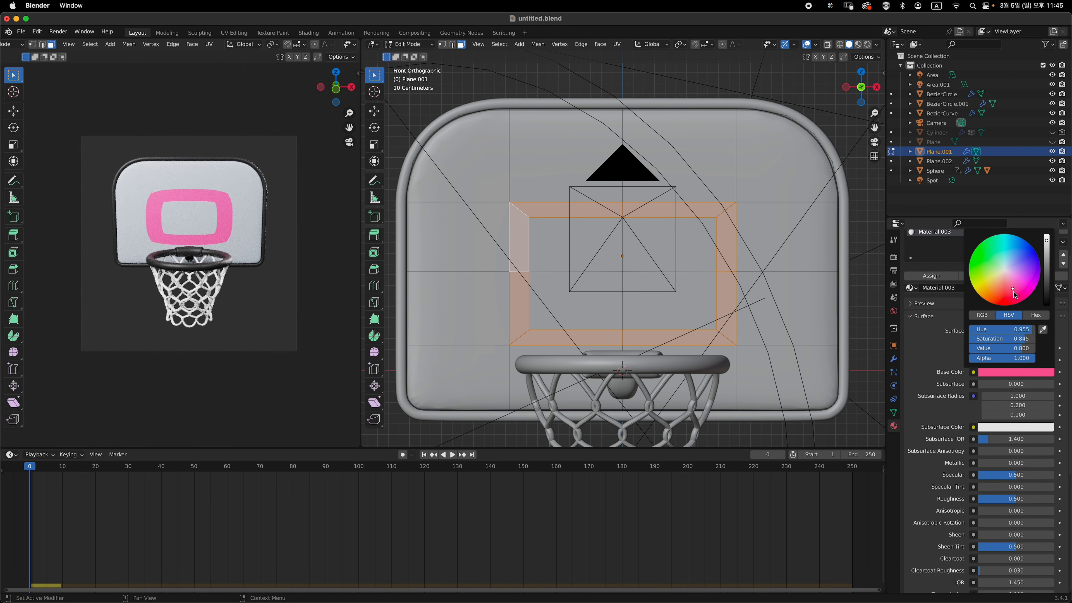
pyautogui.click(1012, 293)
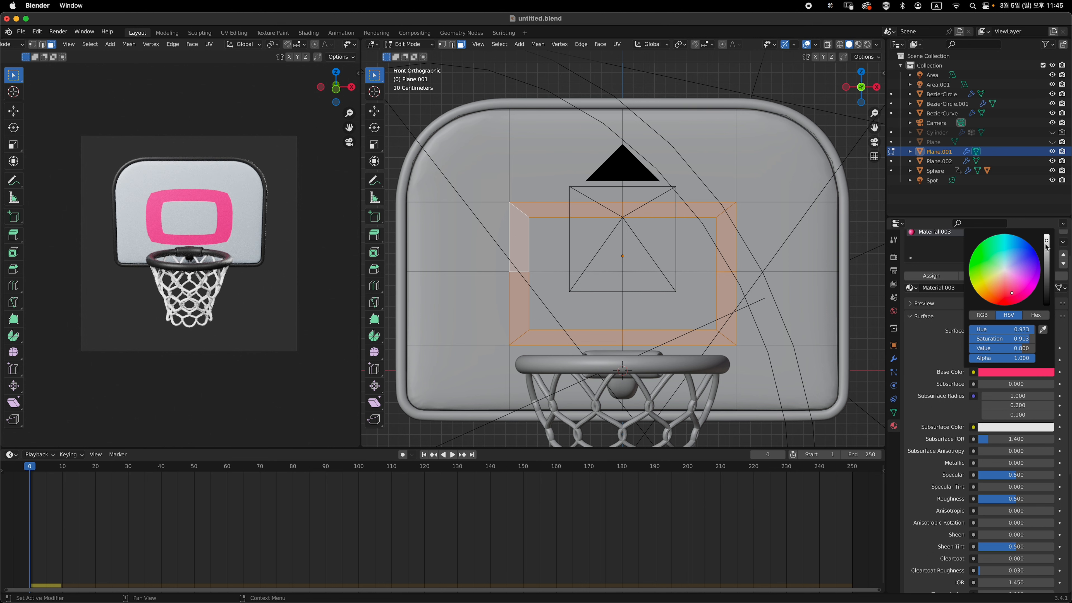
pyautogui.moveTo(1047, 248); pyautogui.dragTo(1044, 254)
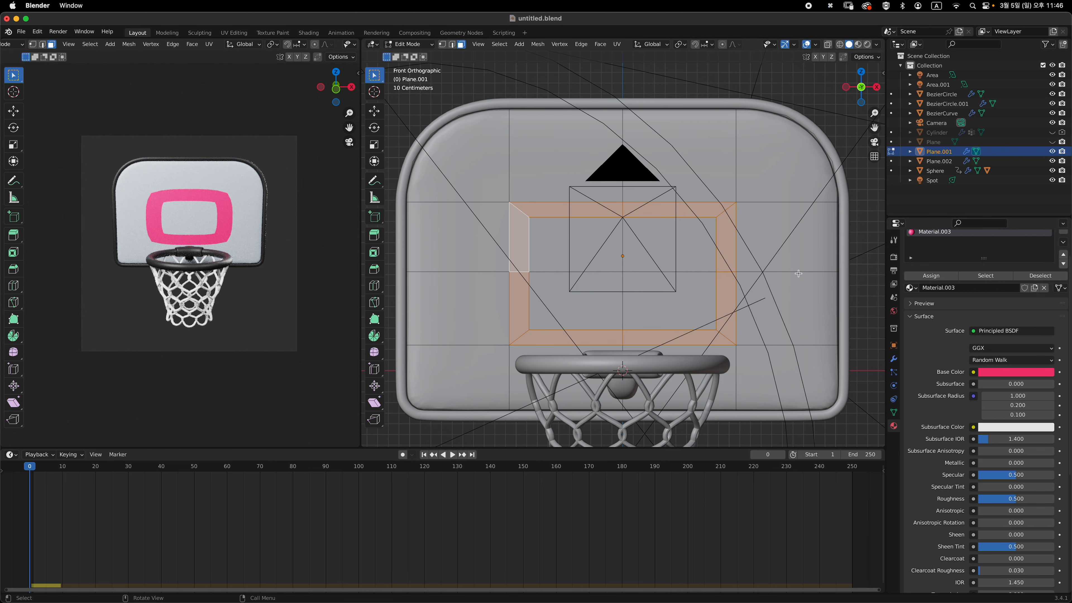
# Set the Mean Crease of the selected rectangular loop's edges on the backboard panel to 1.00
pyautogui.press('Tab')
pyautogui.keyDown('shift'); pyautogui.moveTo(707, 256); pyautogui.dragTo(723, 239, button='middle'); pyautogui.keyUp('shift')
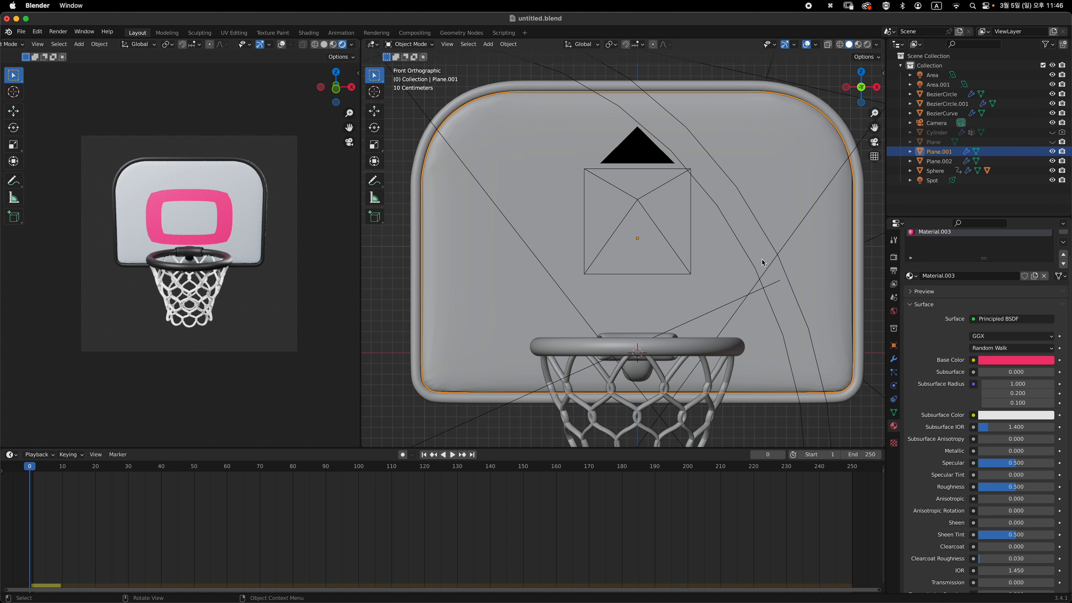
pyautogui.press('Tab')
pyautogui.keyDown('shift'); pyautogui.moveTo(763, 262); pyautogui.dragTo(711, 205, button='middle'); pyautogui.keyUp('shift')
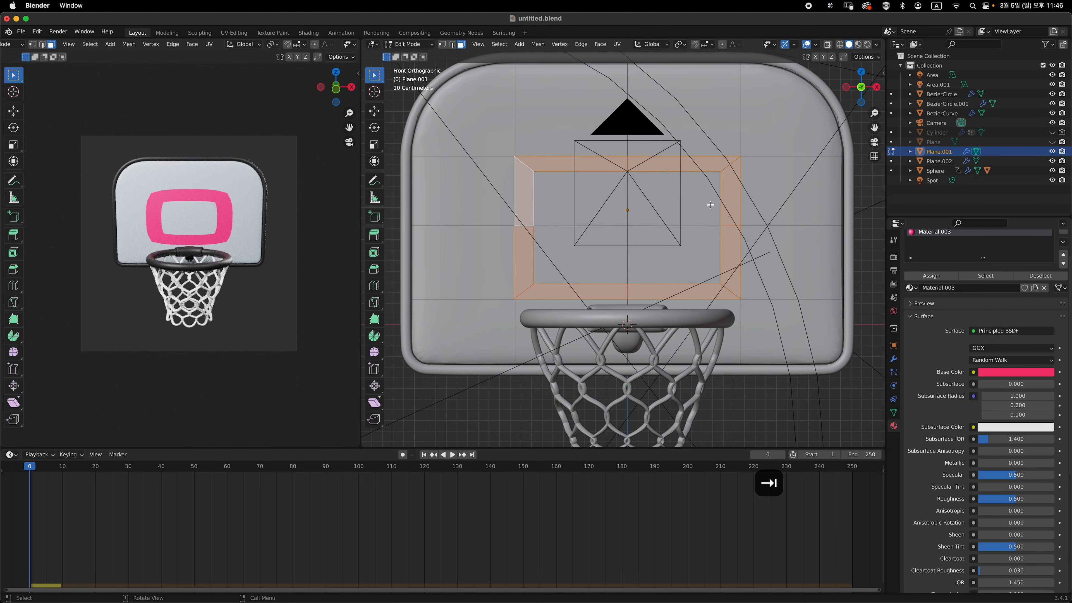
pyautogui.scroll(-2, 711, 205)
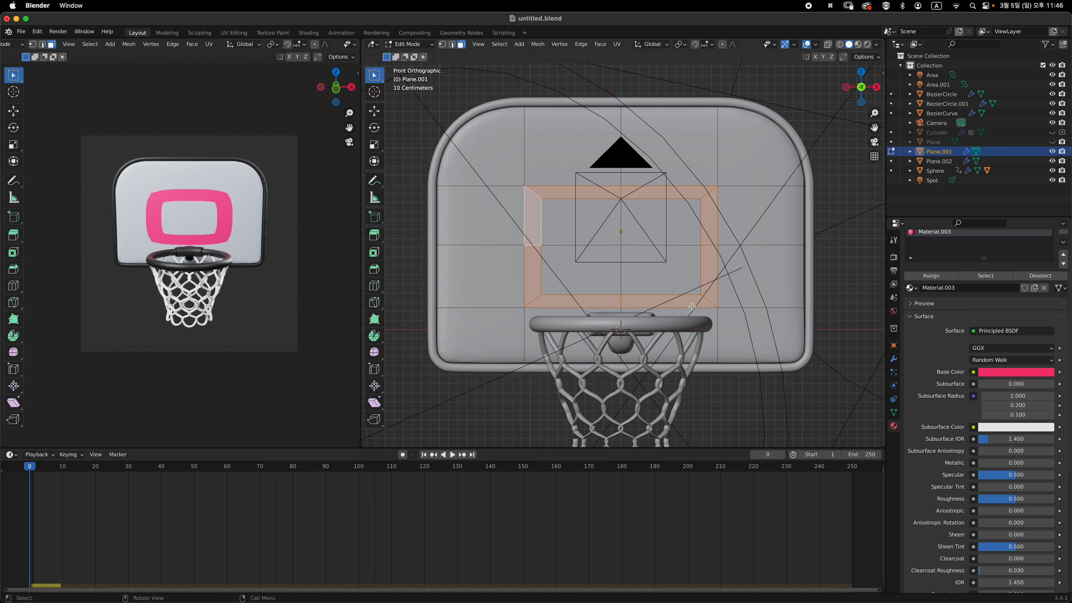
pyautogui.press('n')
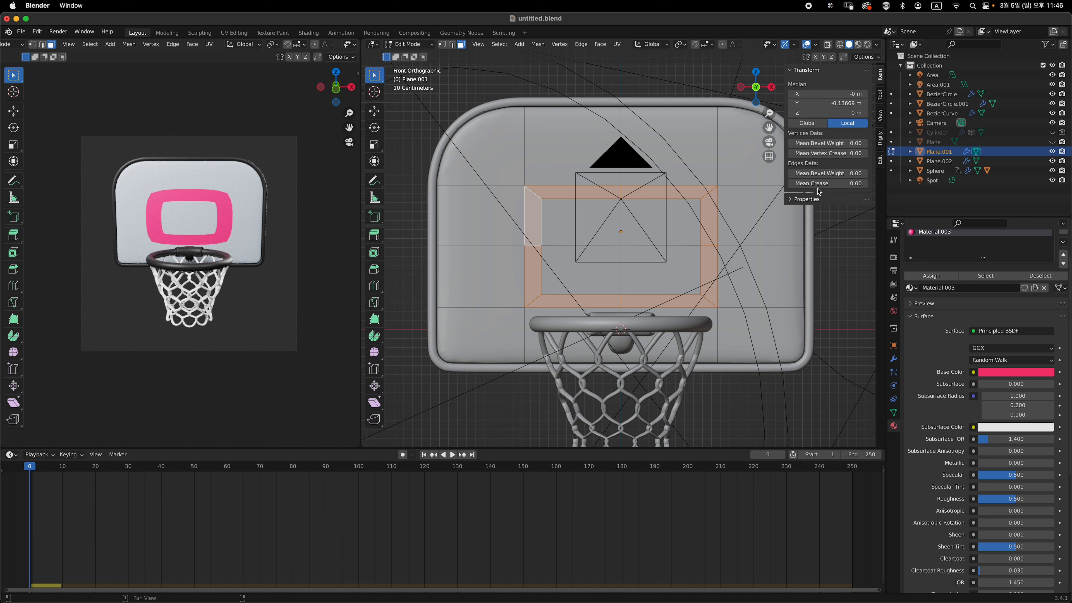
pyautogui.moveTo(810, 183); pyautogui.dragTo(888, 191)
pyautogui.keyDown('shift'); pyautogui.moveTo(726, 306); pyautogui.dragTo(734, 316, button='middle'); pyautogui.keyUp('shift')
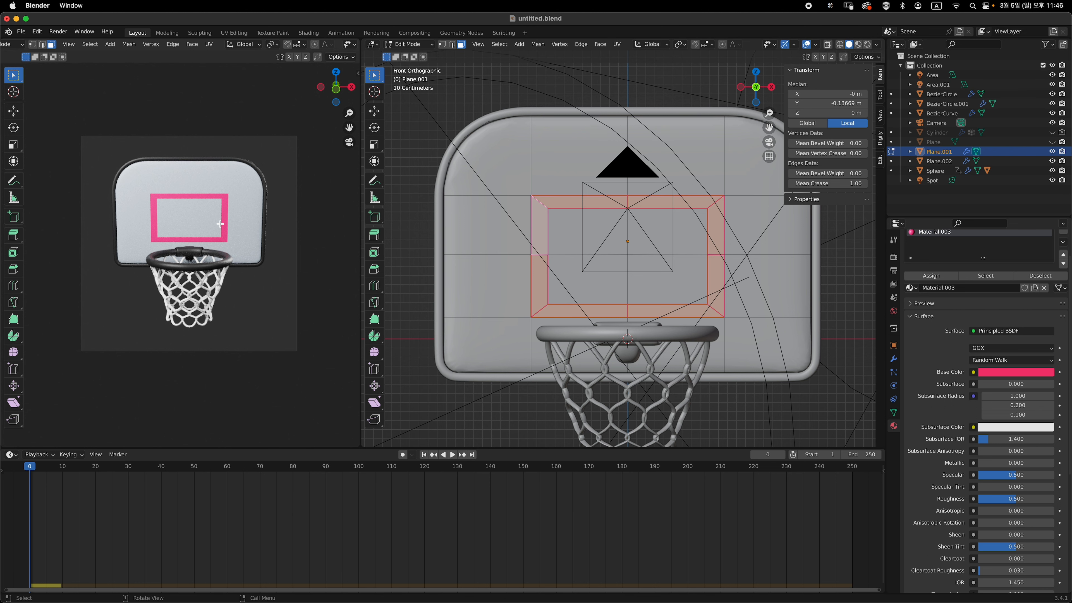
# Finish editing the backboard panel, then select the basketball and focus the view on it
pyautogui.press('Tab')
pyautogui.scroll(-4, 673, 307)
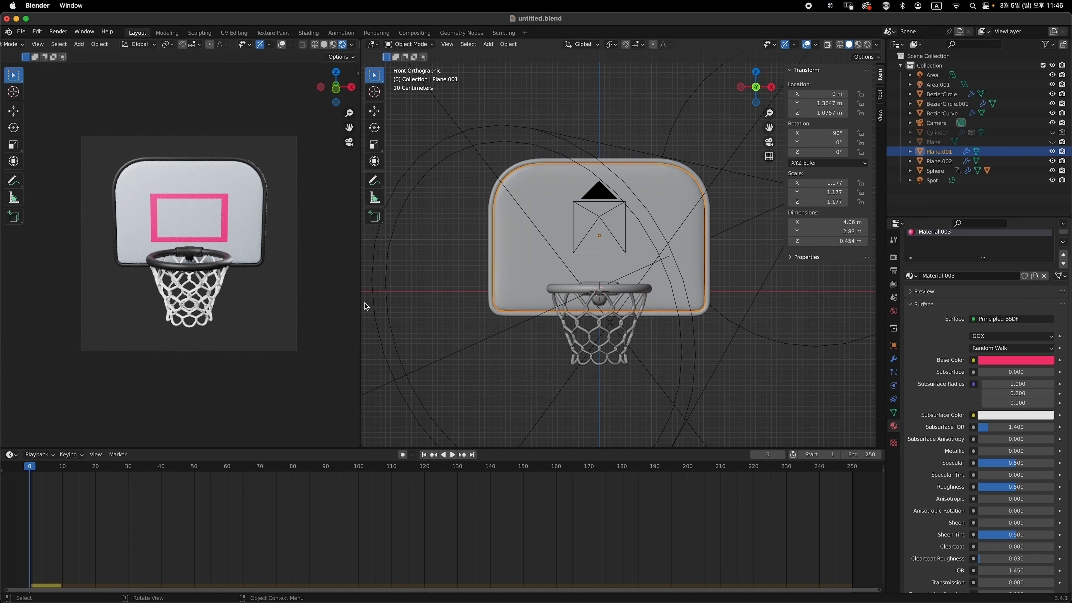
pyautogui.moveTo(297, 320); pyautogui.dragTo(277, 259, button='middle')
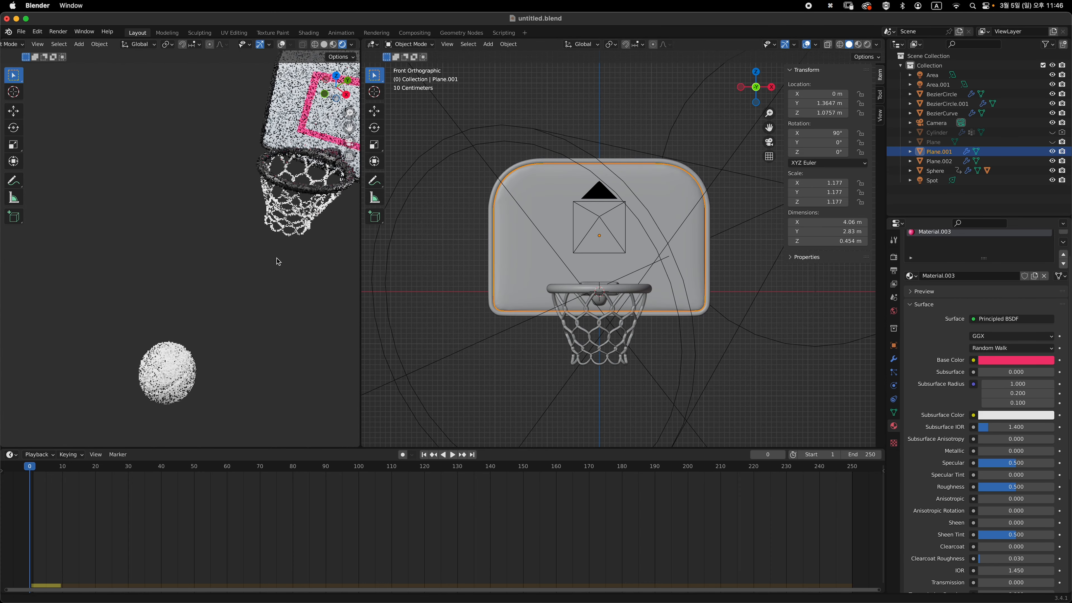
pyautogui.keyDown('shift'); pyautogui.moveTo(217, 371); pyautogui.dragTo(223, 271, button='middle'); pyautogui.keyUp('shift')
pyautogui.click(223, 270)
pyautogui.press('KP_Decimal')
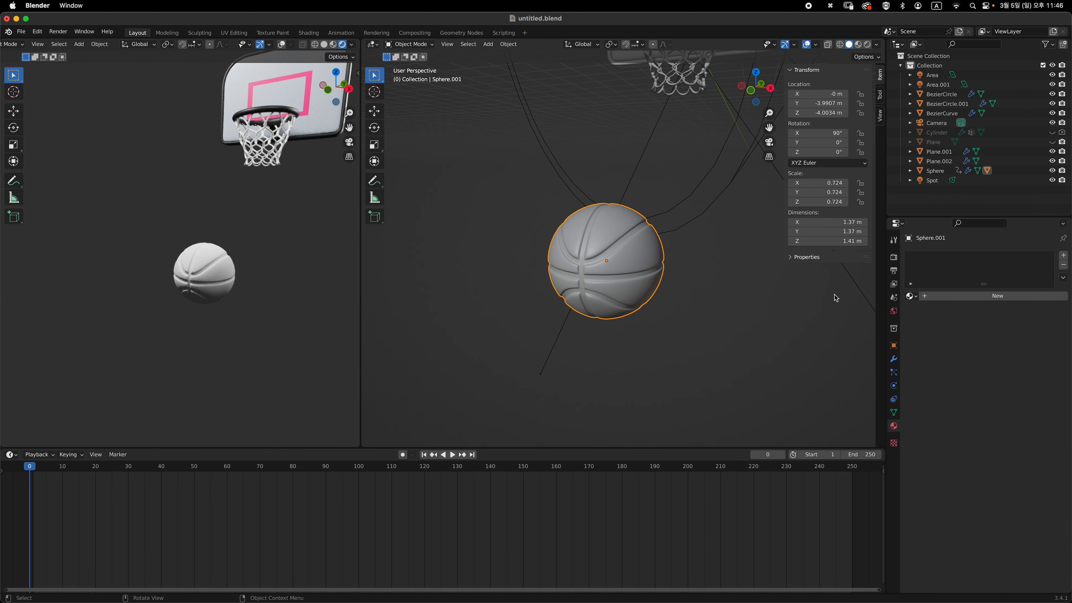
pyautogui.click(966, 299)
pyautogui.scroll(3, 743, 301)
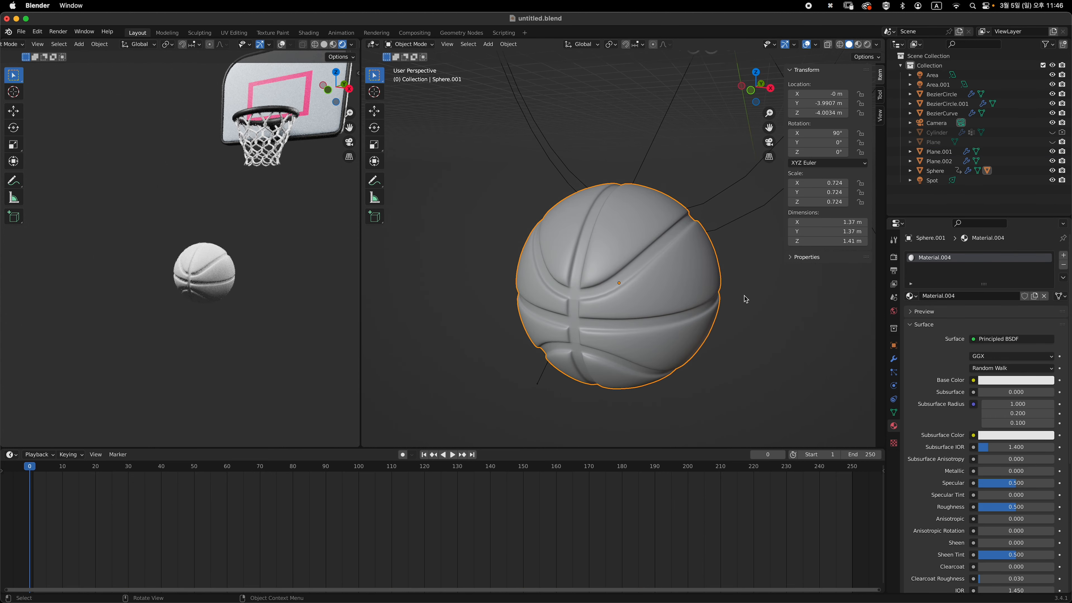
pyautogui.scroll(-3, 672, 307)
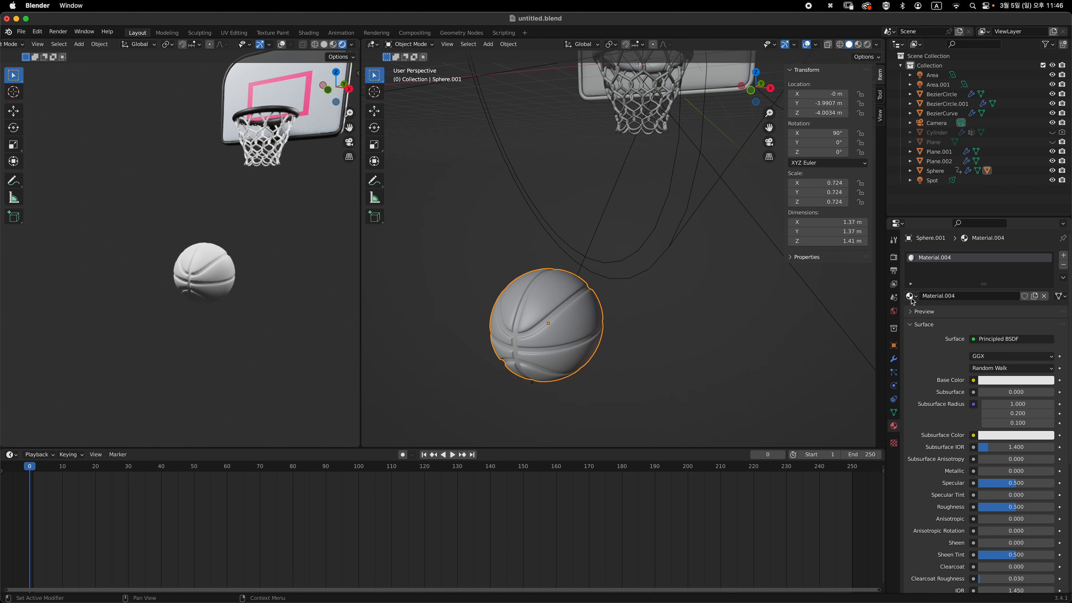
pyautogui.press('super+z')
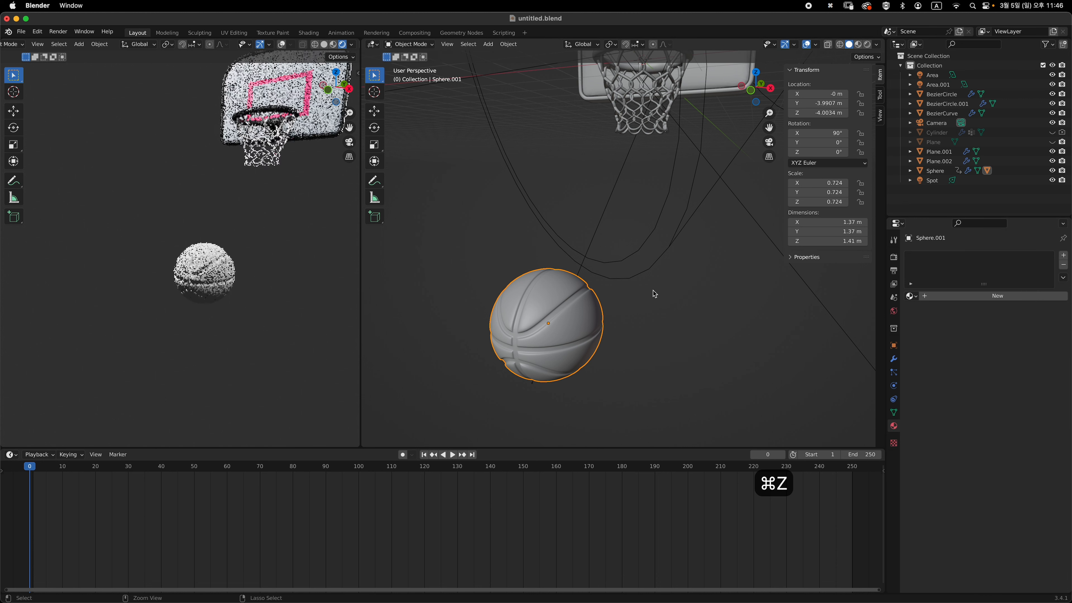
# Give the basketball the existing pinkish-red Material.003
pyautogui.moveTo(650, 294); pyautogui.dragTo(689, 277, button='middle')
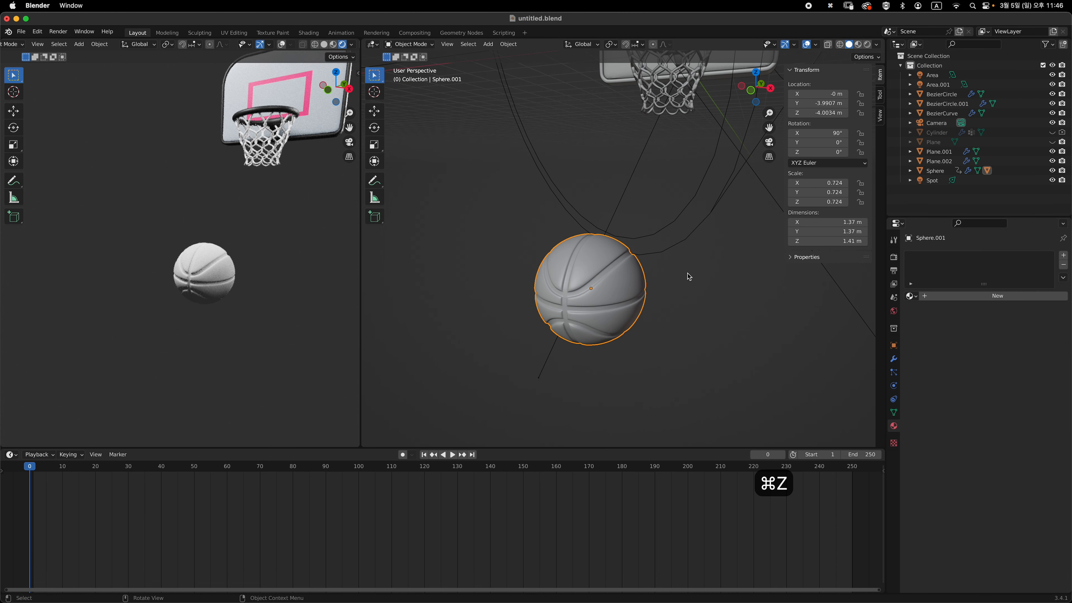
pyautogui.click(912, 299)
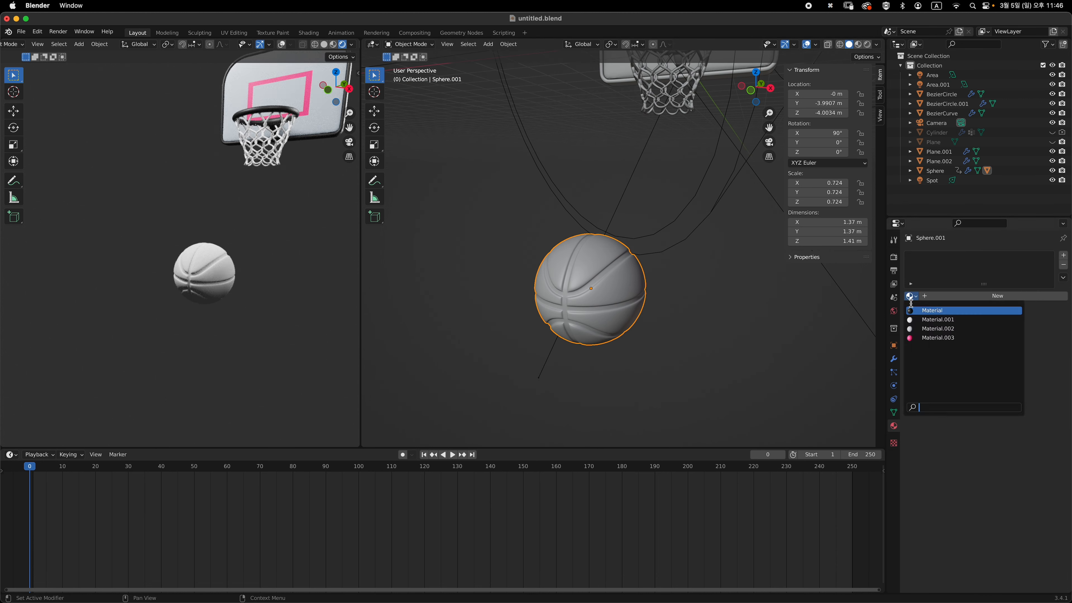
pyautogui.click(934, 337)
# Add a second material slot to the basketball and assign the existing dark Material to its selected seam faces
pyautogui.moveTo(725, 299); pyautogui.dragTo(703, 287, button='middle')
pyautogui.press('Tab')
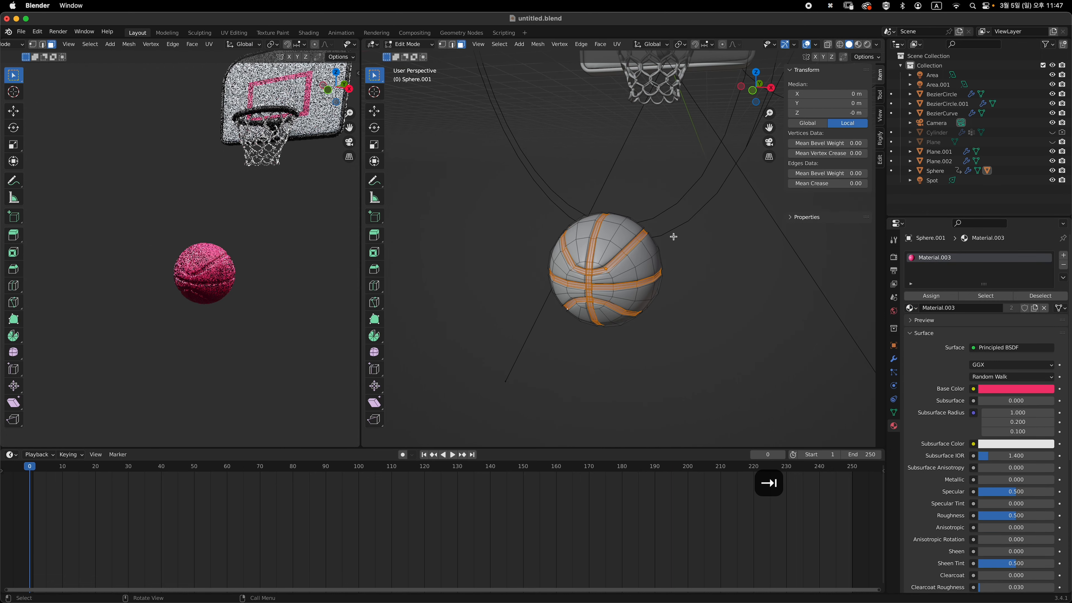
pyautogui.scroll(8, 655, 234)
pyautogui.scroll(-8, 650, 228)
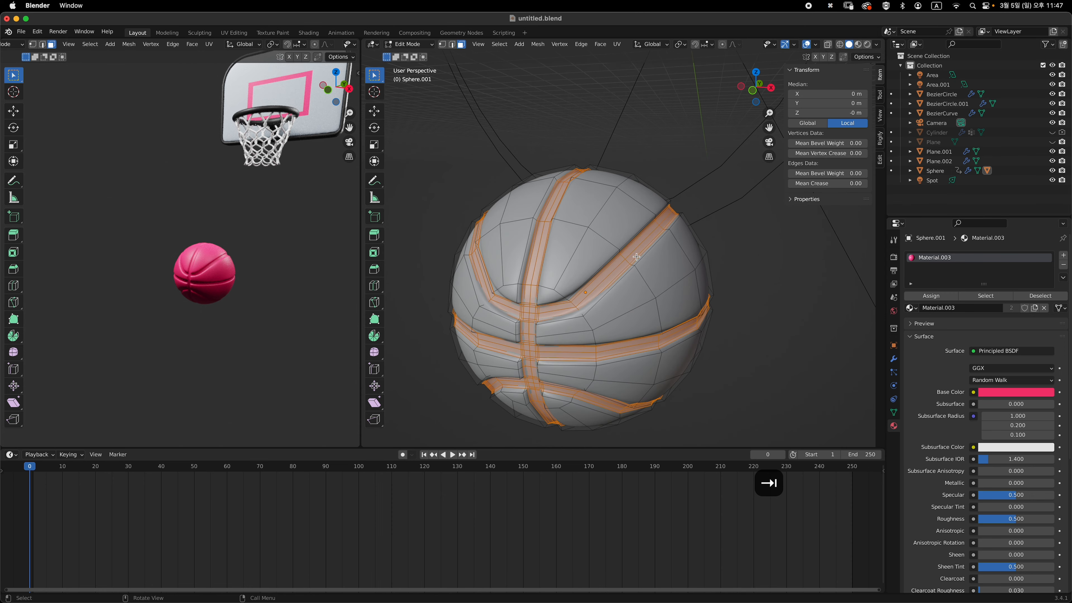
pyautogui.moveTo(636, 258); pyautogui.dragTo(480, 244, button='middle')
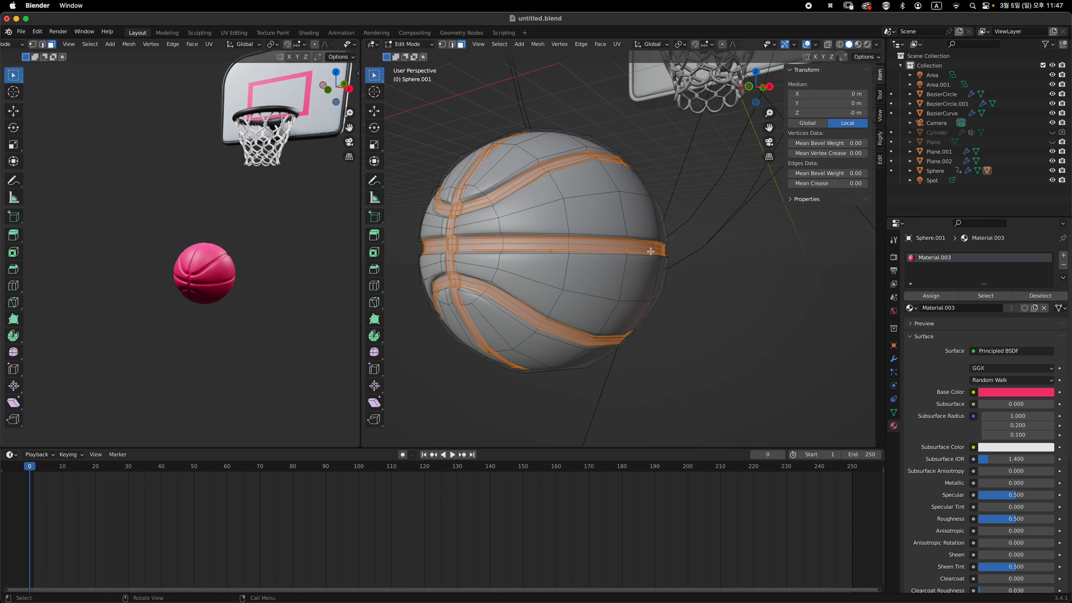
pyautogui.moveTo(651, 251); pyautogui.dragTo(694, 254, button='middle')
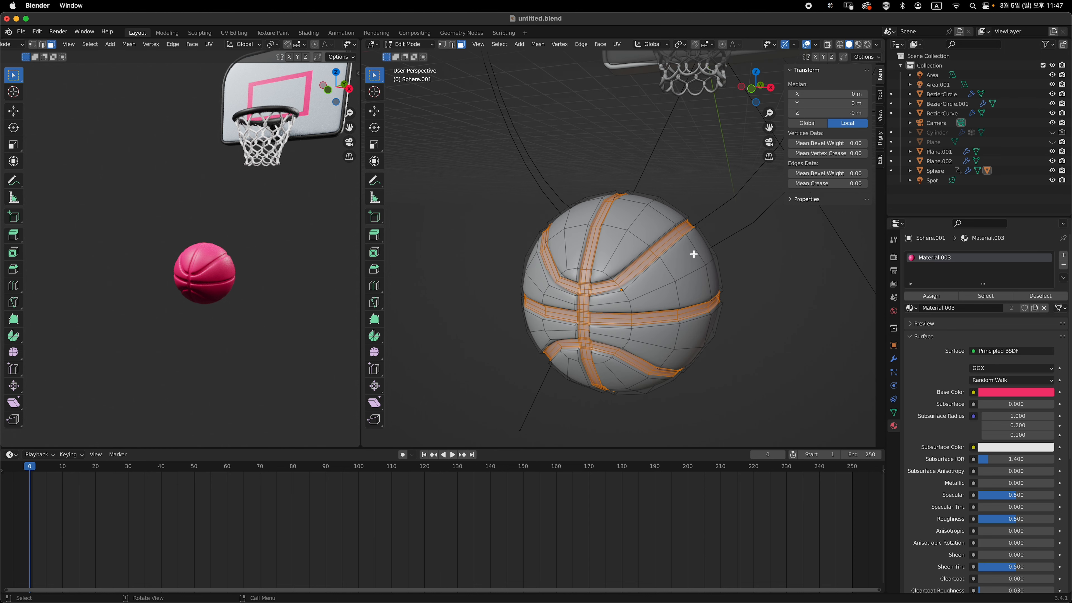
pyautogui.click(1065, 257)
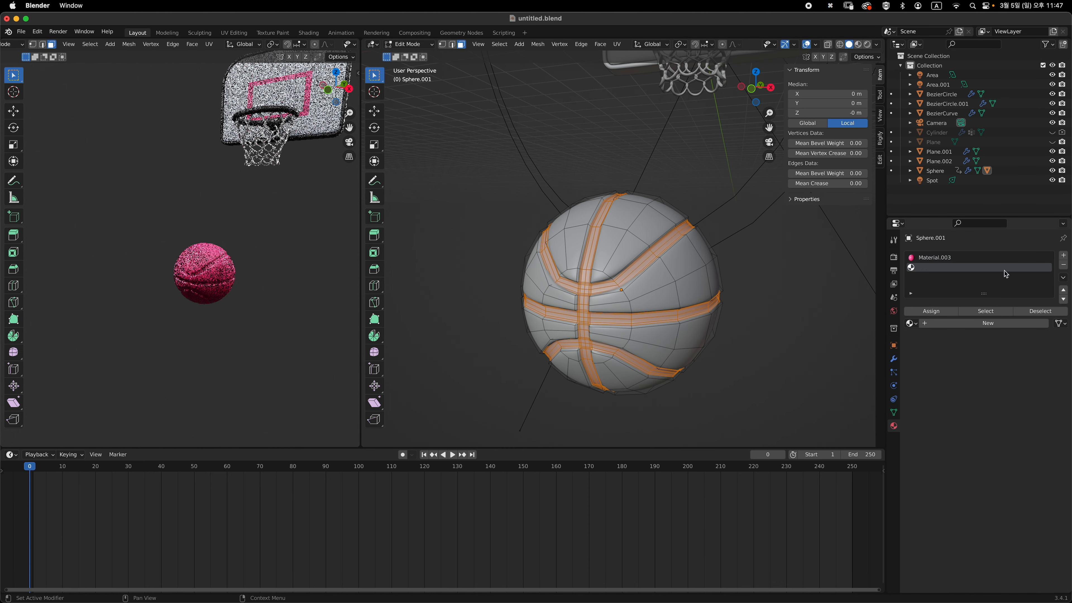
pyautogui.click(933, 311)
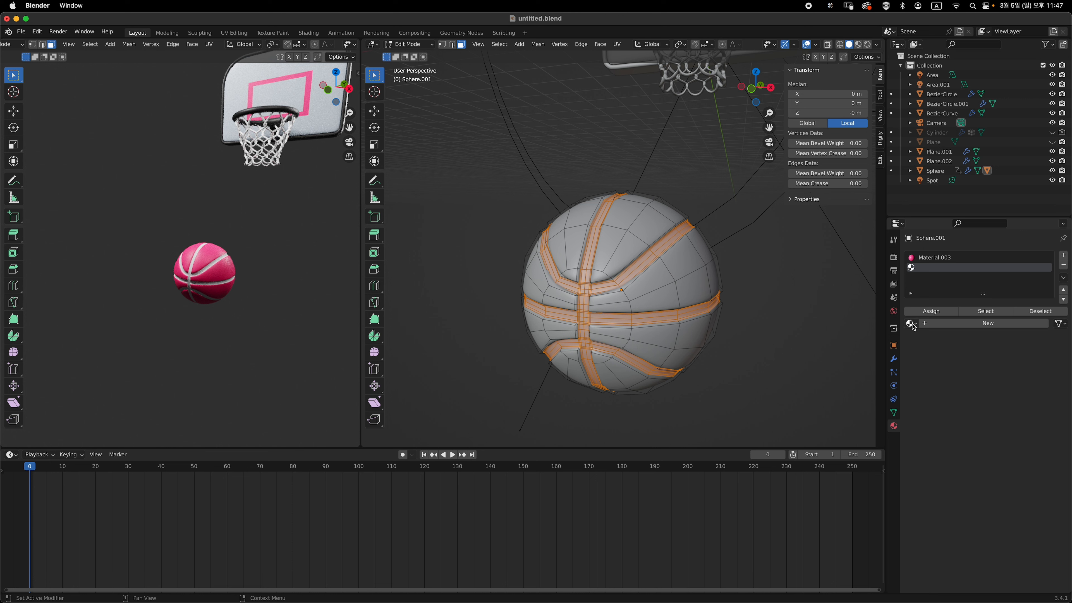
pyautogui.click(912, 324)
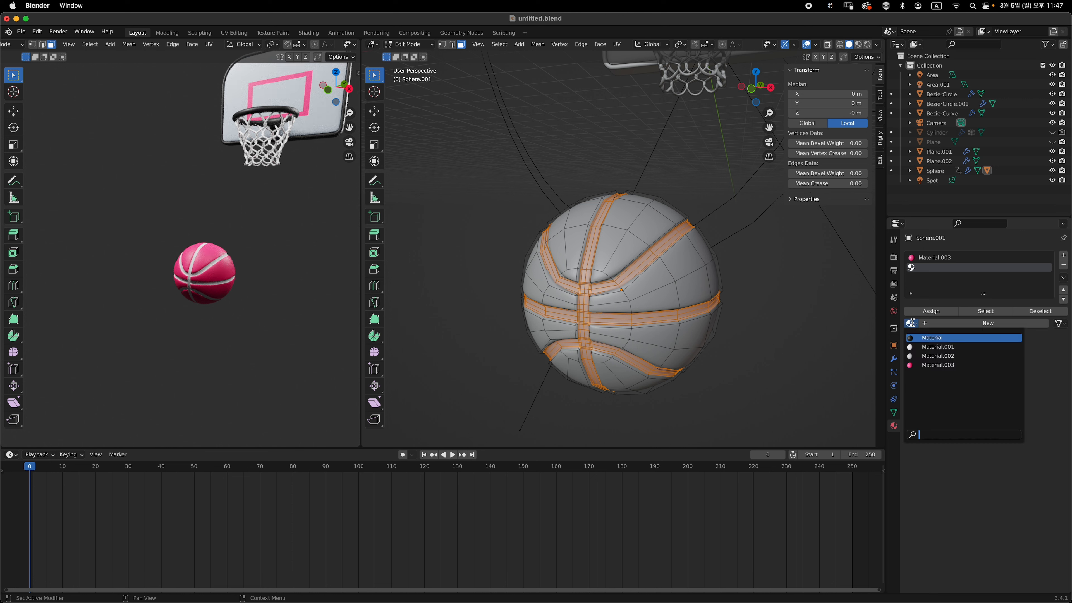
pyautogui.click(926, 338)
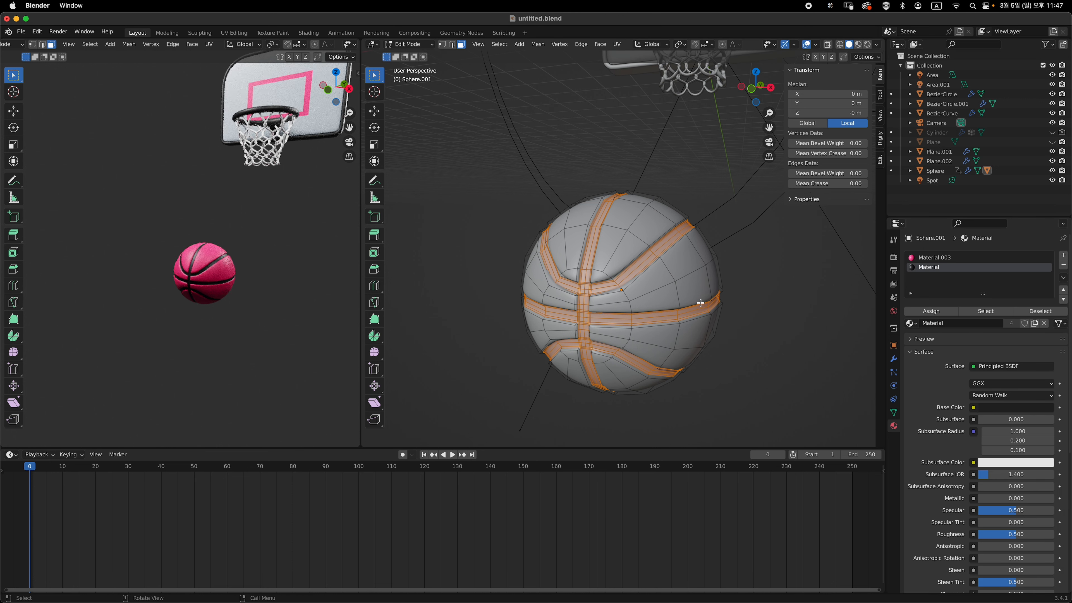
pyautogui.press('Tab')
# Preview the animation with the hoop in camera view and front view, and return to frame 0
pyautogui.scroll(4, 264, 268)
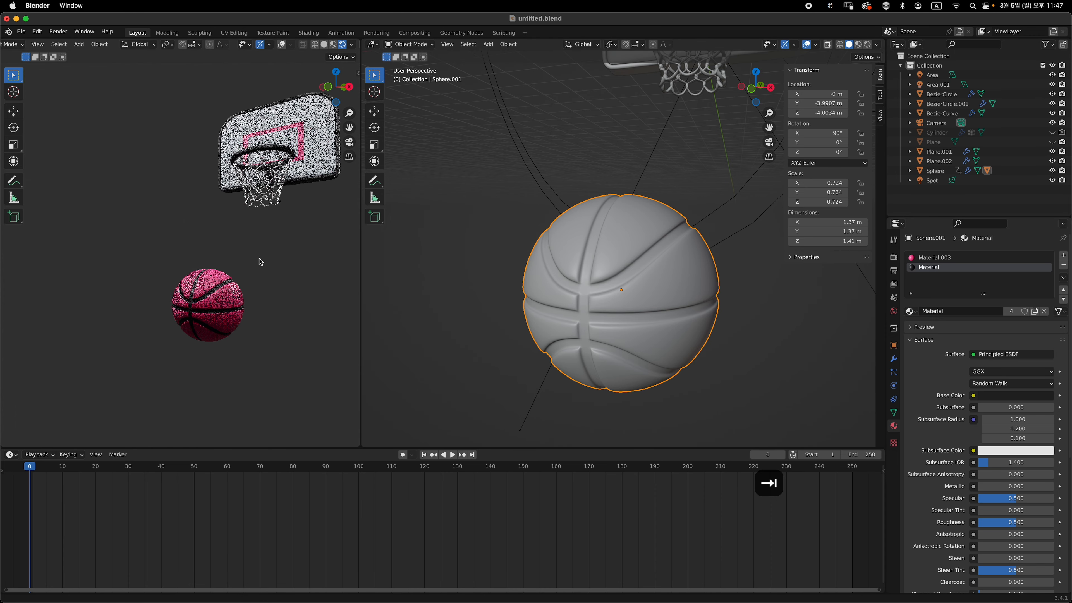
pyautogui.press('`')
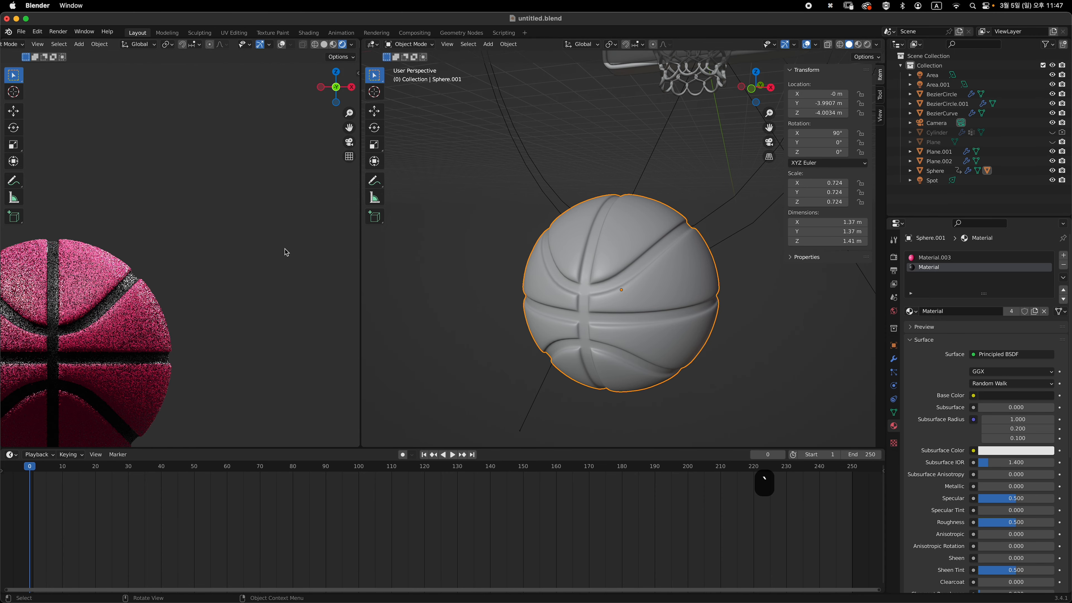
pyautogui.press('`')
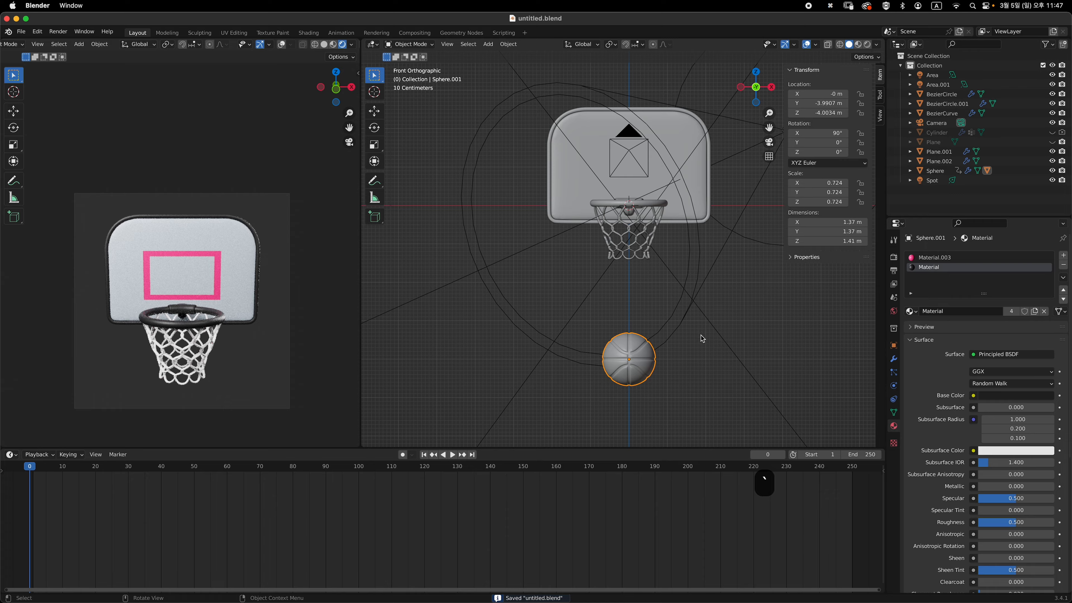
pyautogui.press('space')
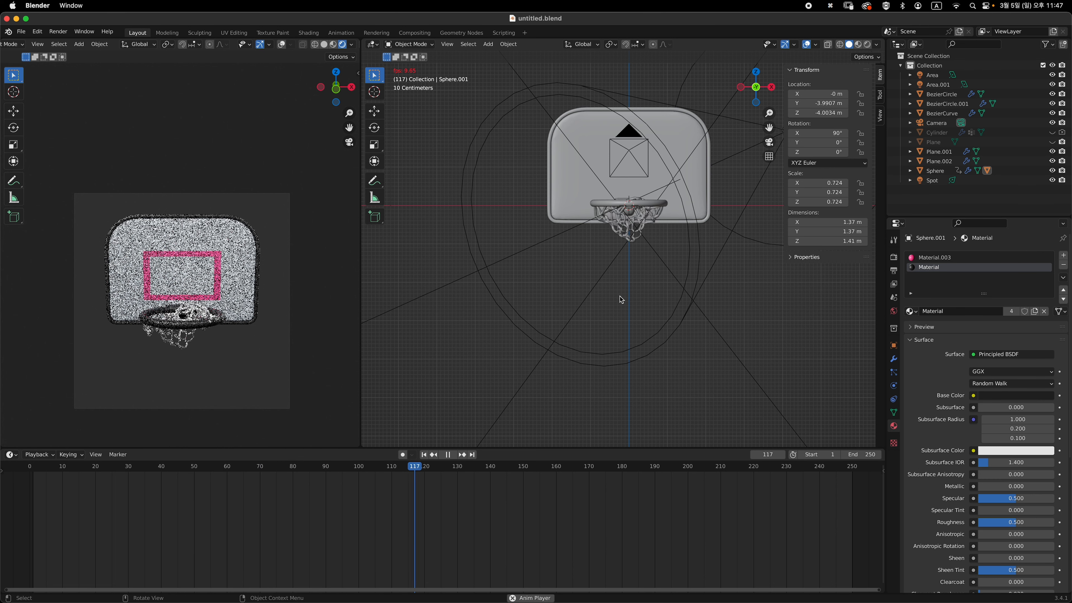
pyautogui.press('space')
pyautogui.hscroll(2, 635, 240)
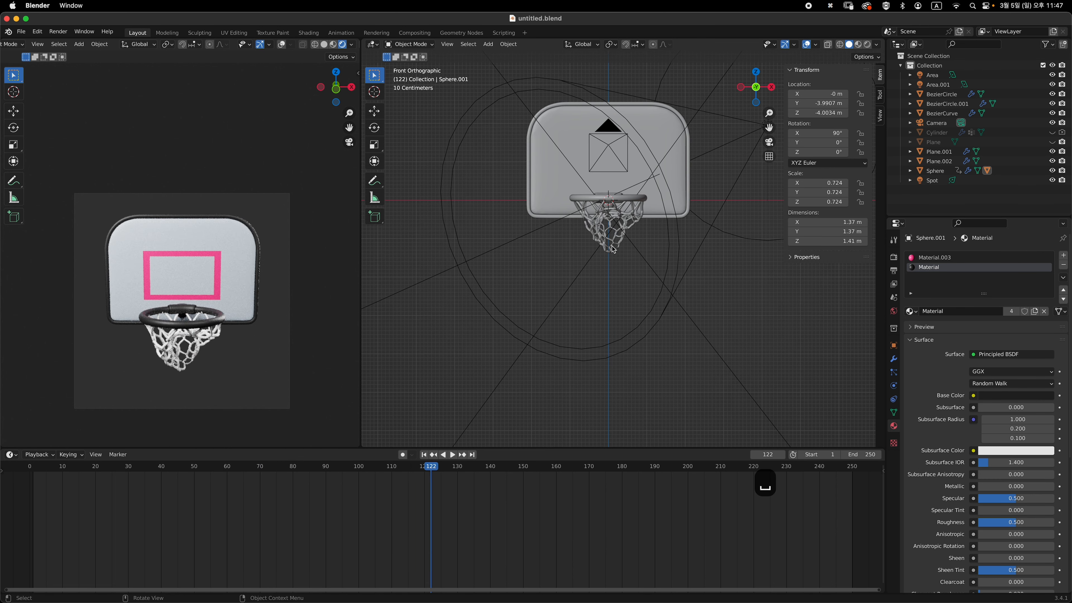
pyautogui.scroll(3, 591, 259)
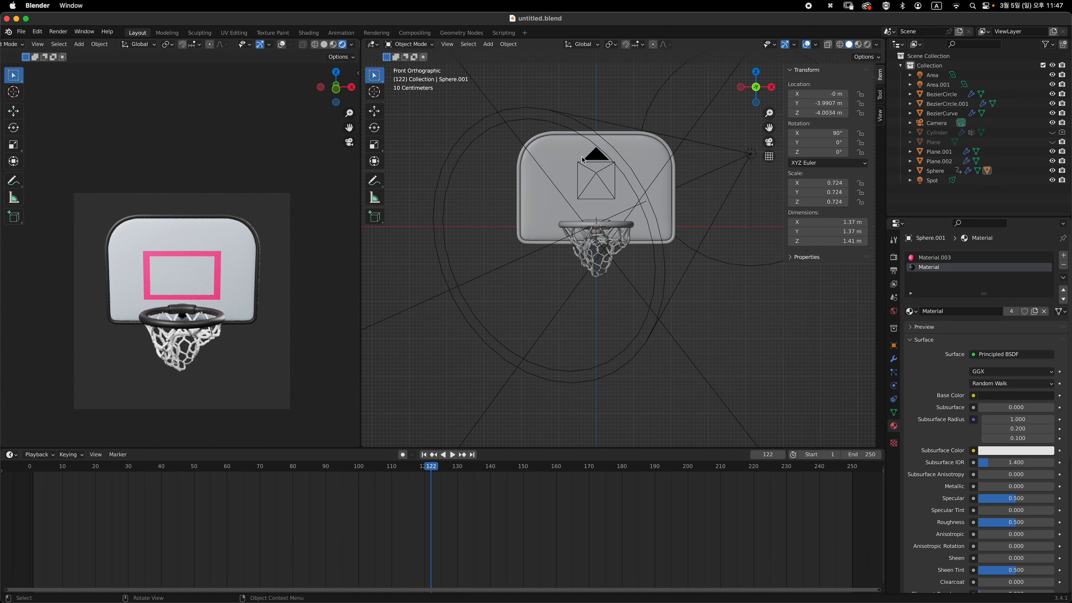
pyautogui.moveTo(41, 476); pyautogui.dragTo(17, 471)
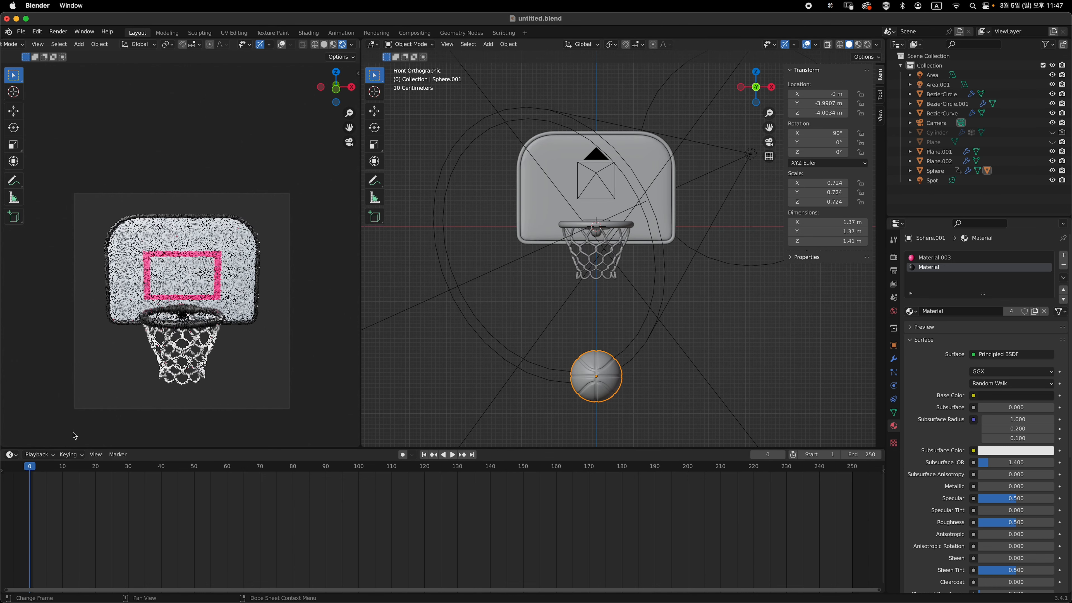
pyautogui.moveTo(661, 291); pyautogui.dragTo(584, 317, button='middle')
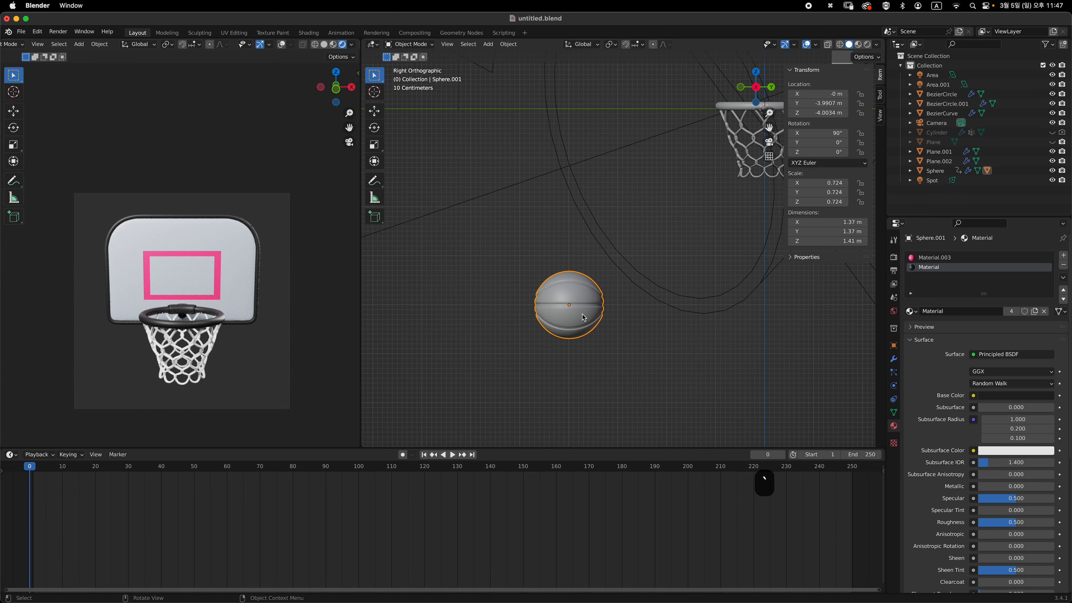
pyautogui.press('g')
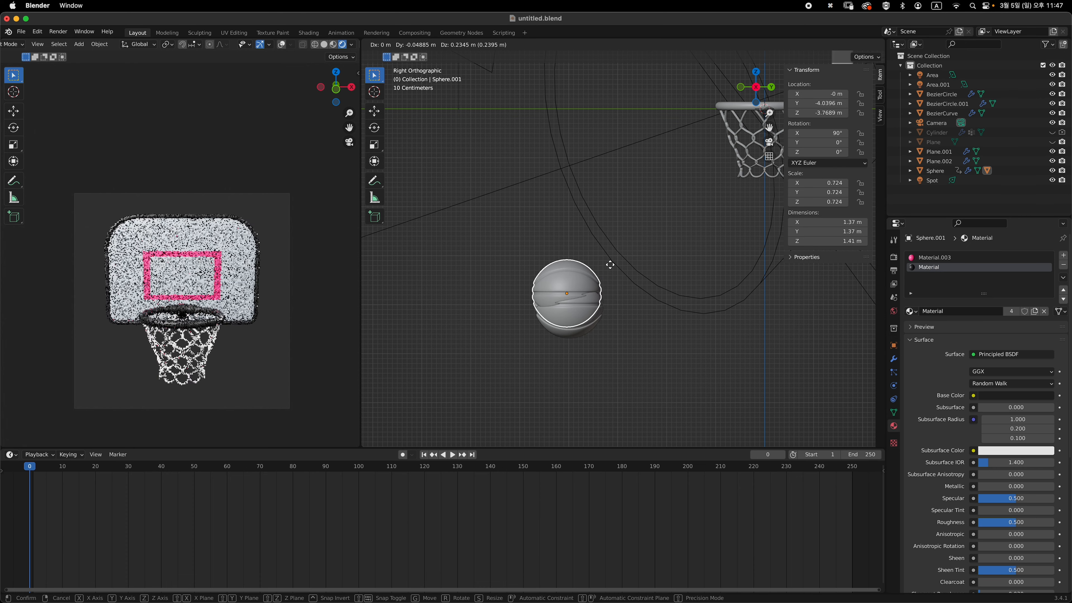
pyautogui.rightClick(603, 280)
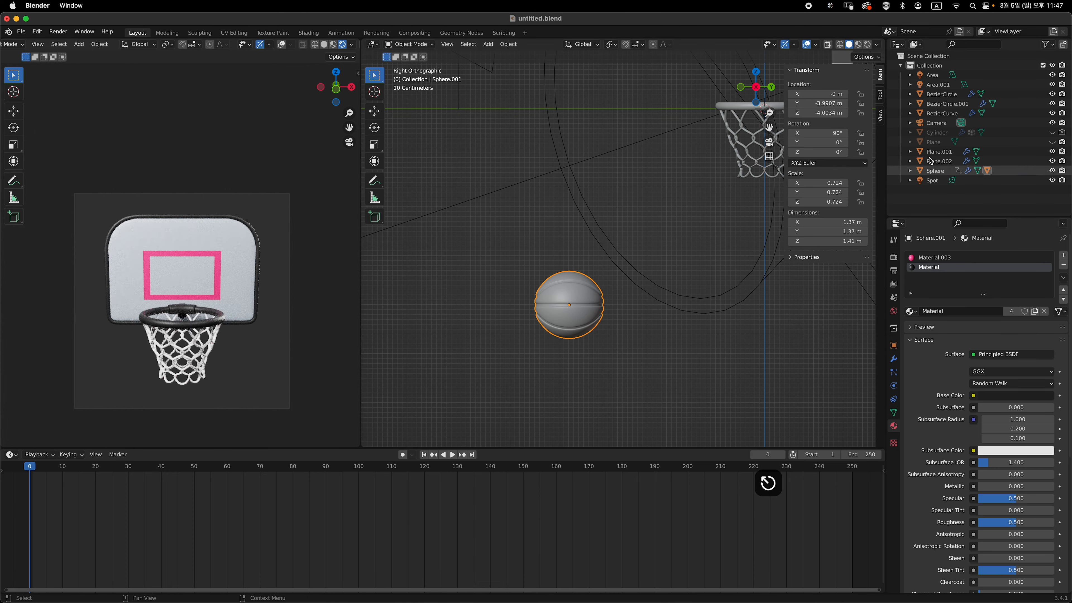
# Select the Sphere object at the ball's position and scale it down uniformly to about 0.635
pyautogui.click(937, 171)
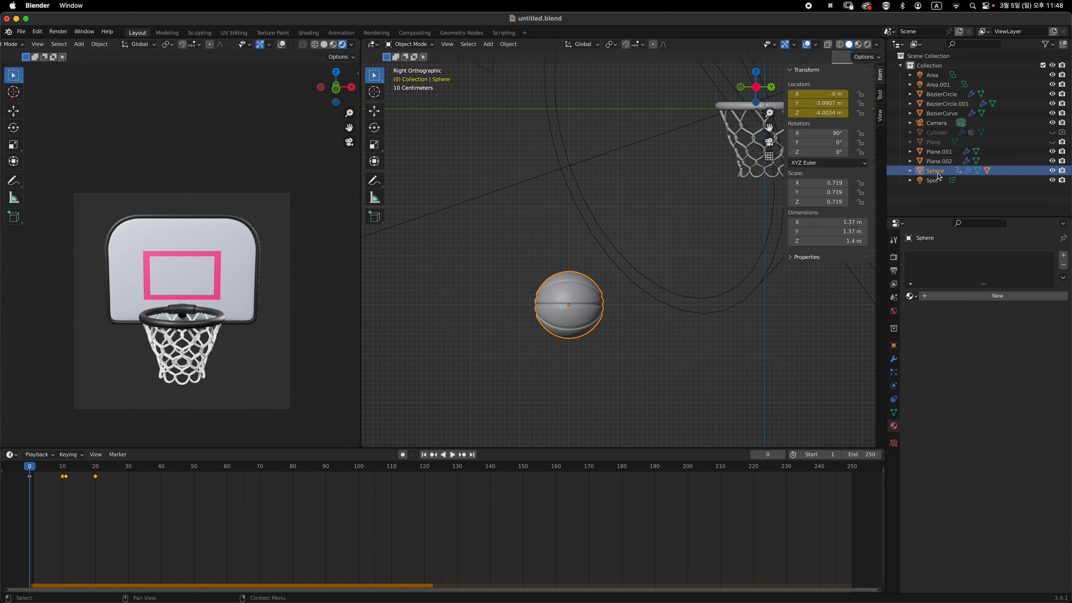
pyautogui.keyDown('shift'); pyautogui.hscroll(2, 610, 320); pyautogui.keyUp('shift')
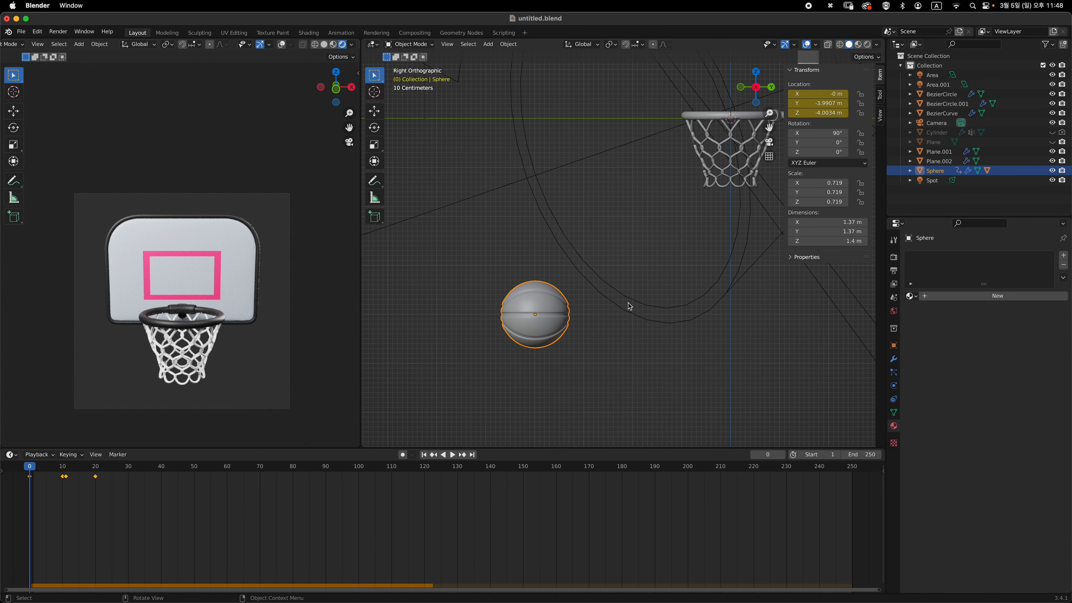
pyautogui.press('s')
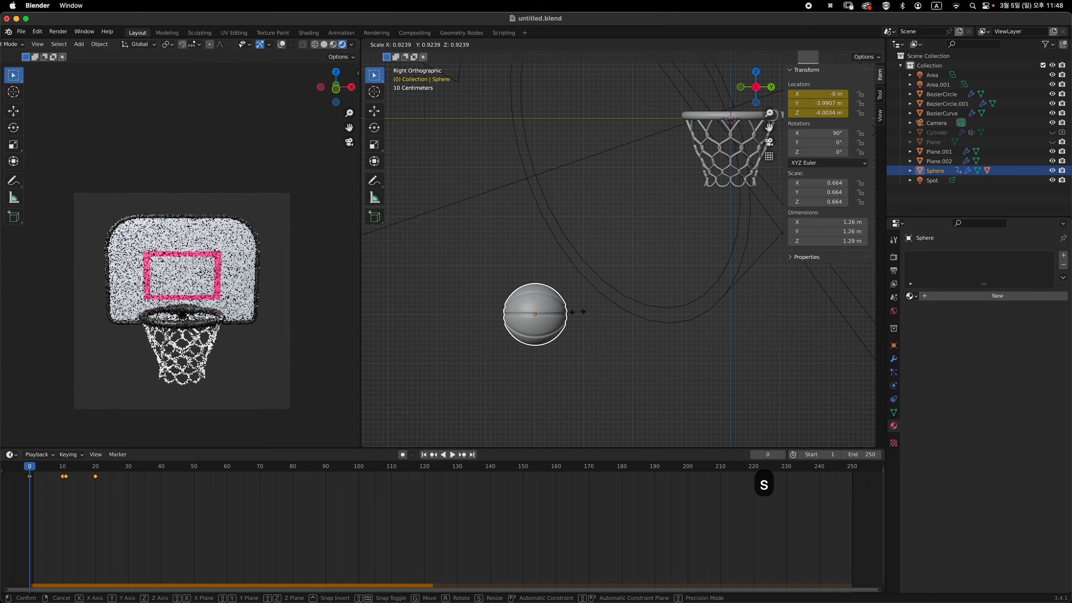
pyautogui.click(542, 311)
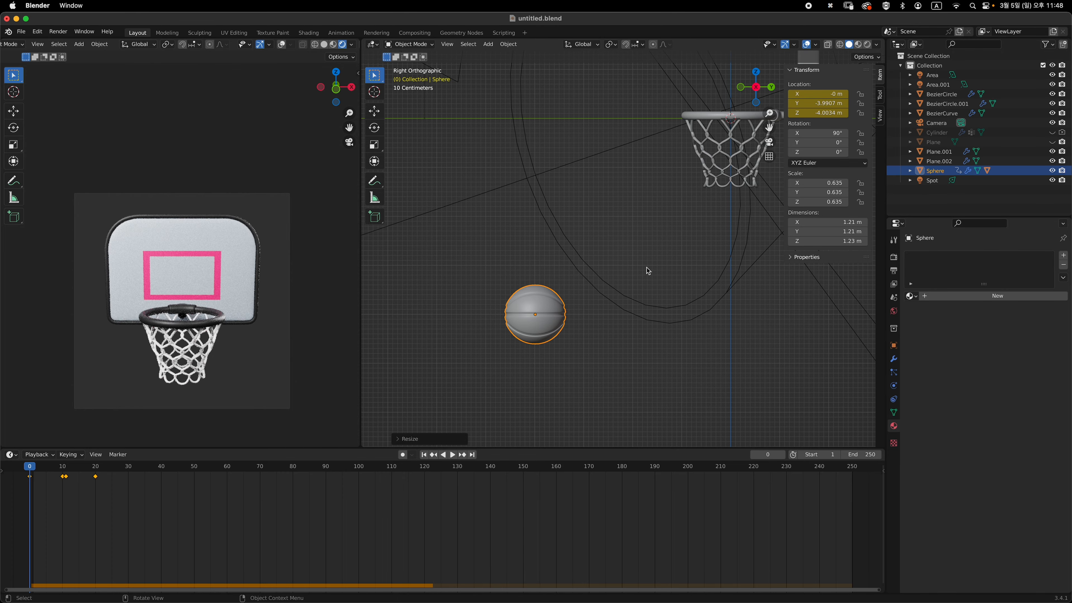
# Play the ball's shot in the right side view, rewind to frame 0 and play it again
pyautogui.moveTo(649, 270); pyautogui.dragTo(617, 328, button='middle')
pyautogui.press('space')
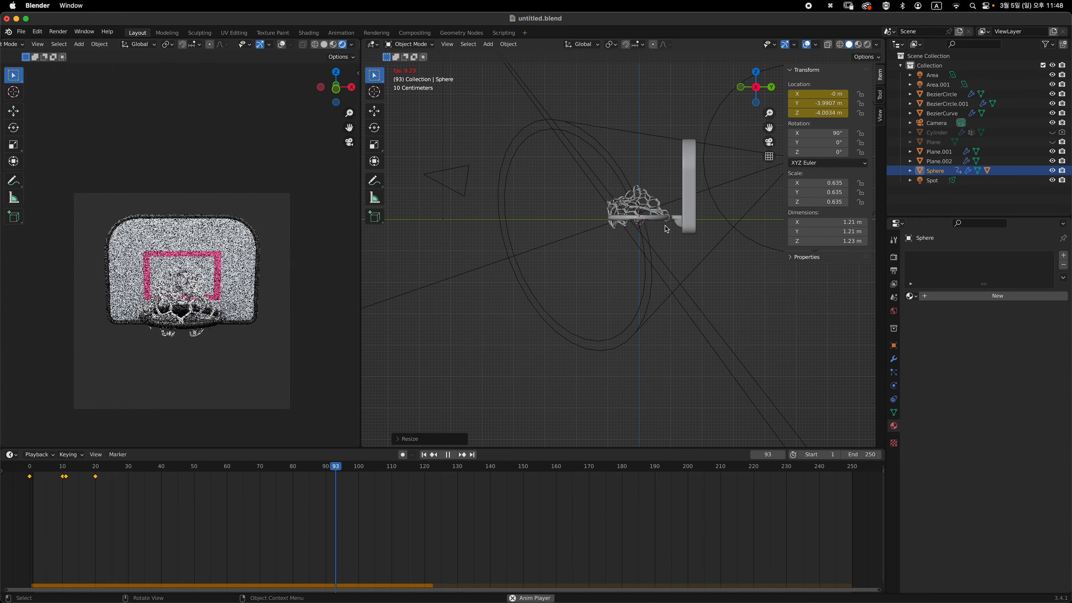
pyautogui.press('space')
pyautogui.keyDown('shift'); pyautogui.moveTo(618, 275); pyautogui.dragTo(595, 288, button='middle'); pyautogui.keyUp('shift')
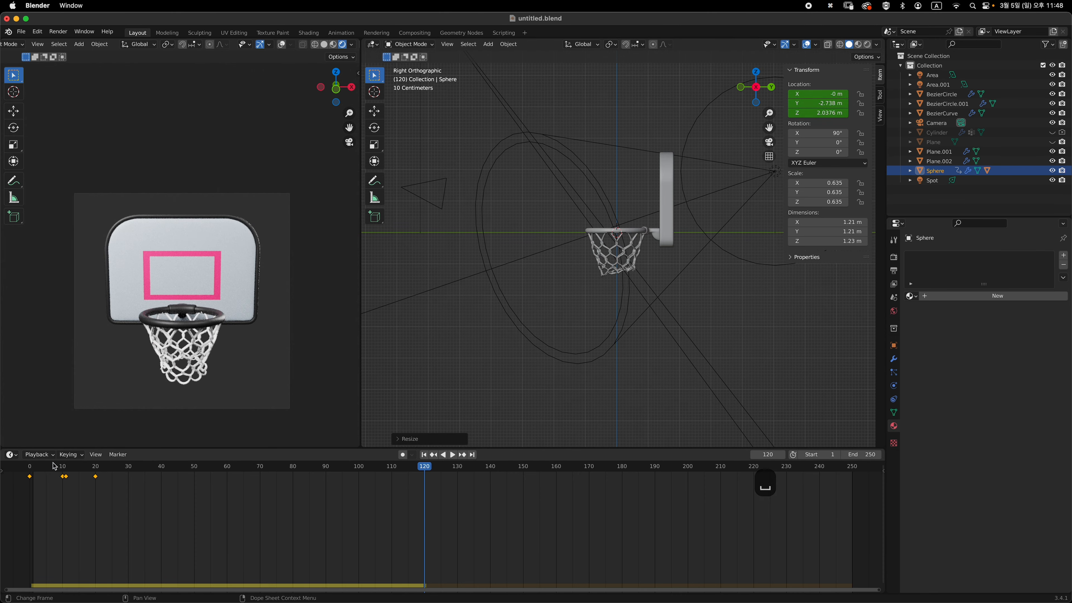
pyautogui.moveTo(54, 466); pyautogui.dragTo(29, 465)
pyautogui.moveTo(656, 259); pyautogui.dragTo(595, 275, button='middle')
pyautogui.press('`')
pyautogui.press('space')
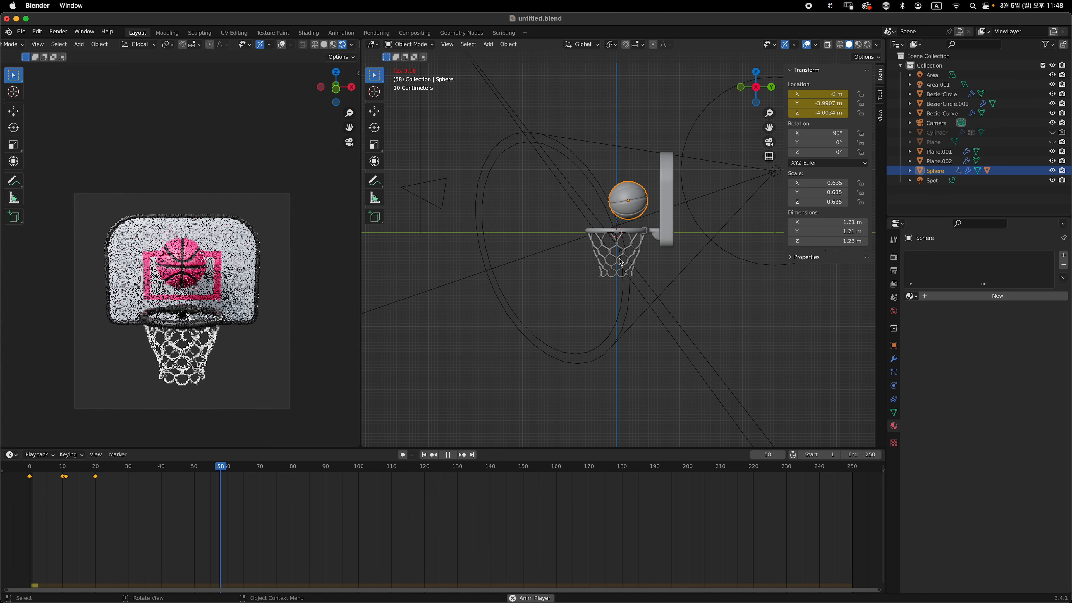
pyautogui.press('space')
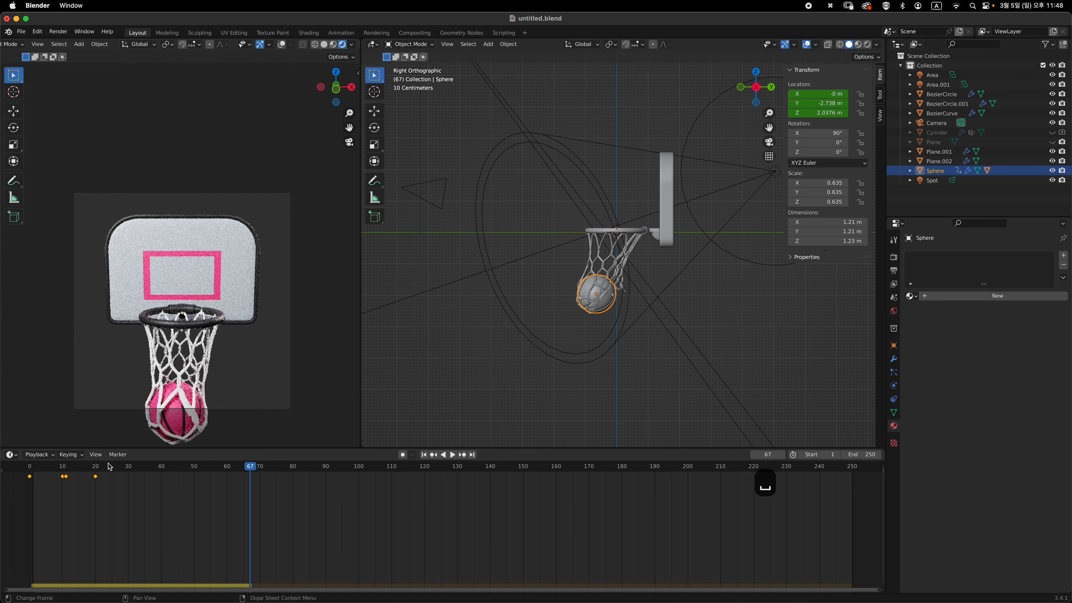
# At frame 20, enable Animated in the sphere's rigid body settings, move it along Y to about -3.04 m and keyframe the location
pyautogui.click(96, 471)
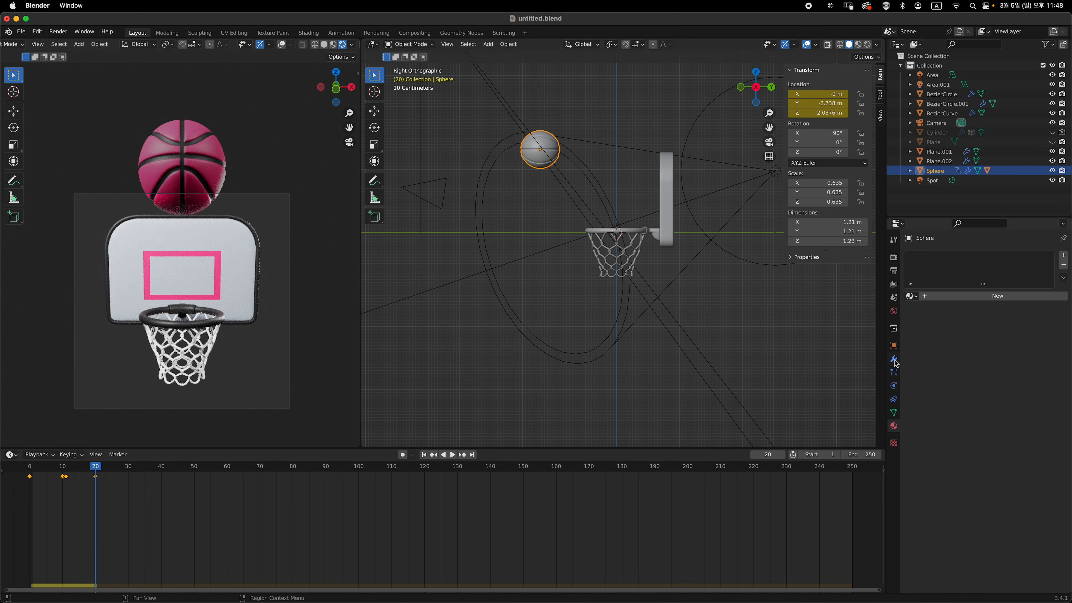
pyautogui.click(894, 387)
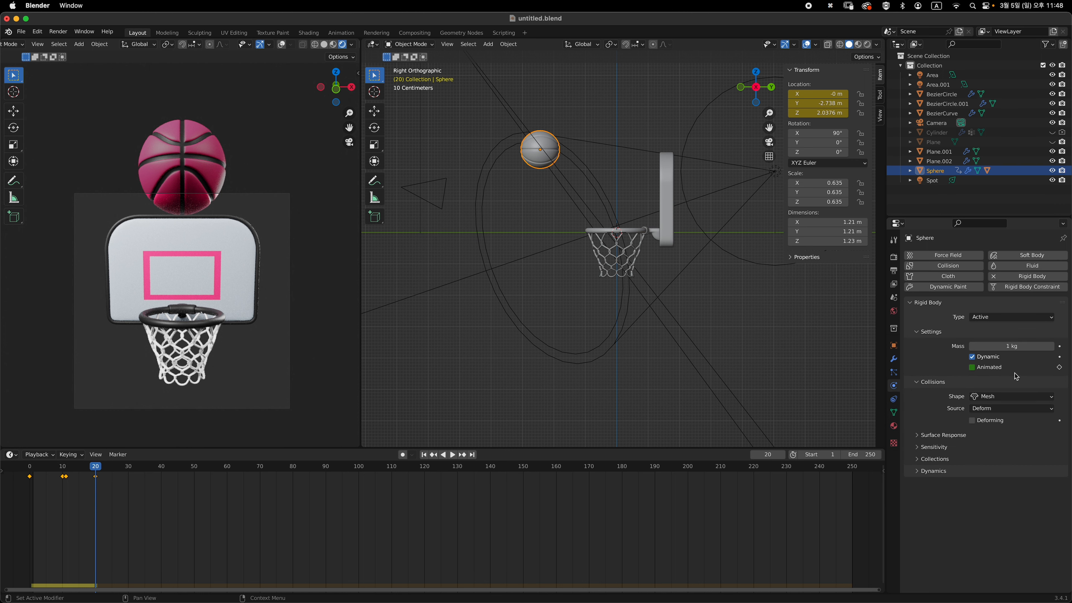
pyautogui.click(983, 368)
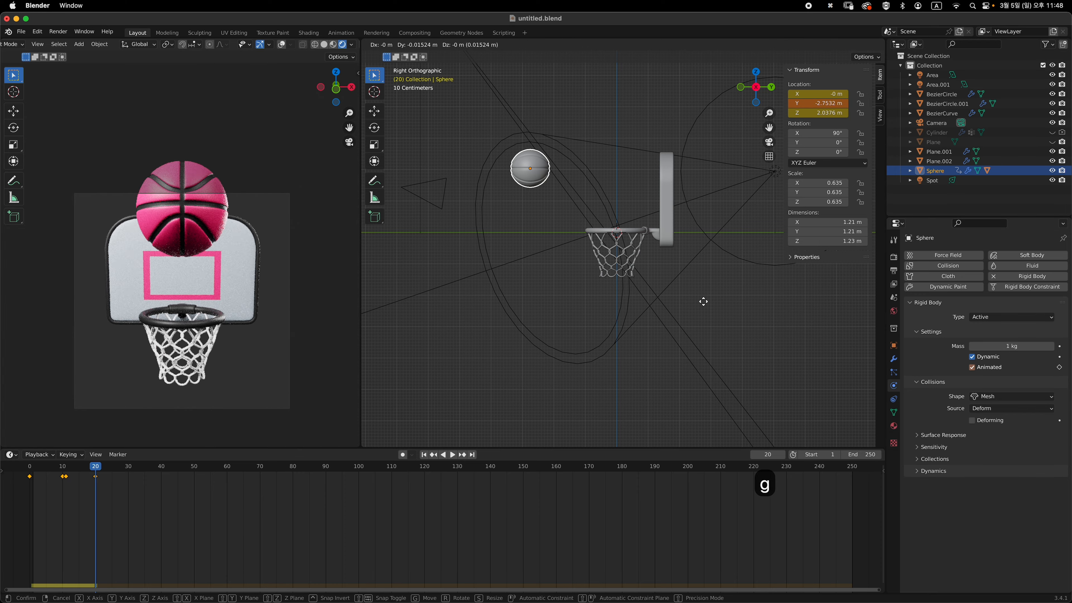
pyautogui.press('g')
pyautogui.press('y')
pyautogui.click(678, 304)
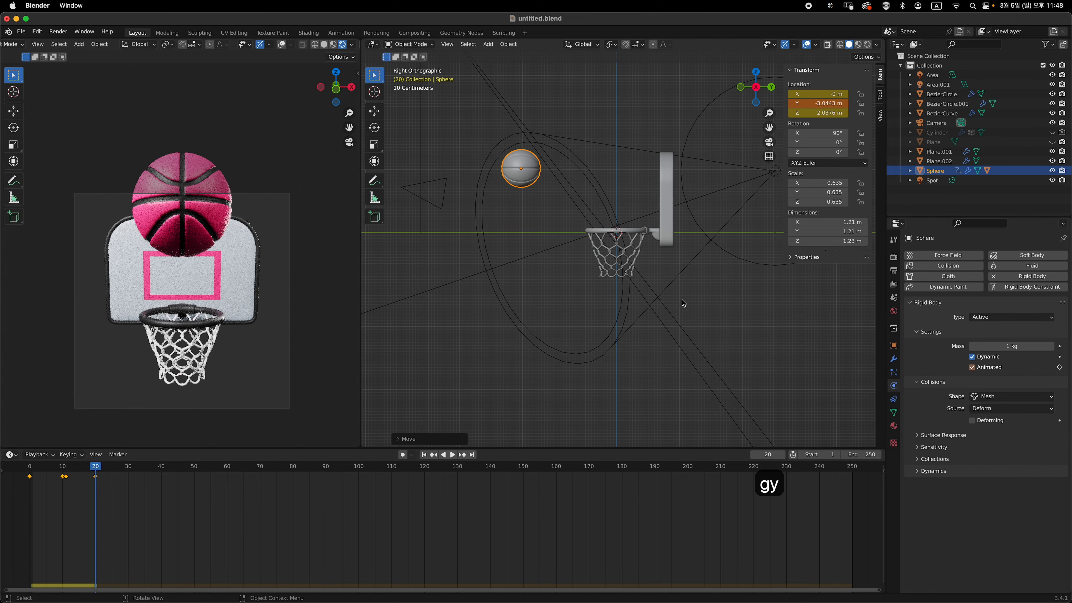
pyautogui.press('i')
pyautogui.click(679, 310)
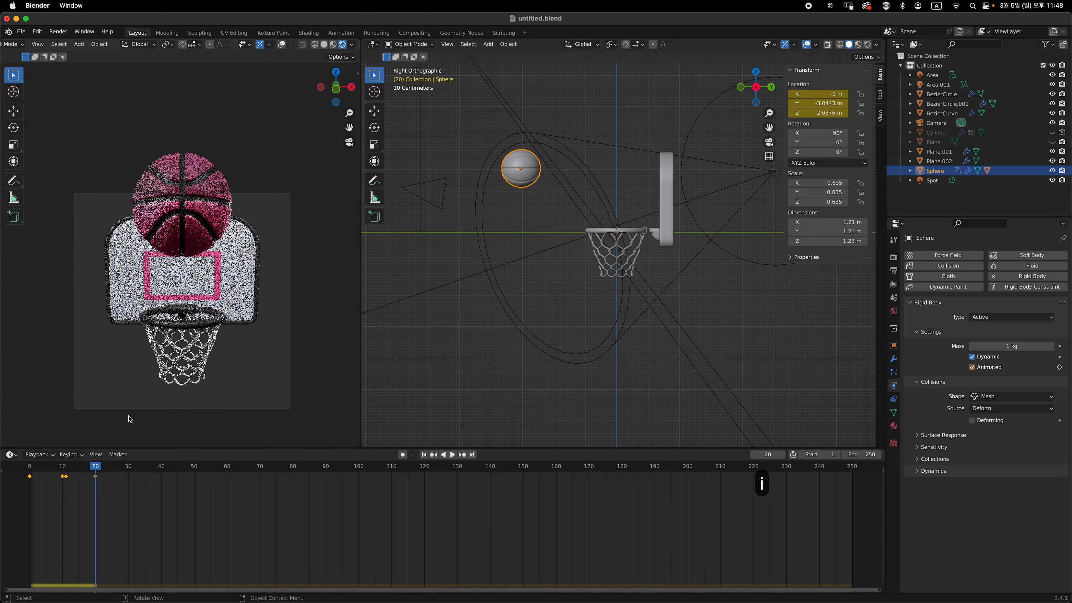
# Replay the animation from its start to check the ball's path into the net
pyautogui.click(36, 467)
pyautogui.press('space')
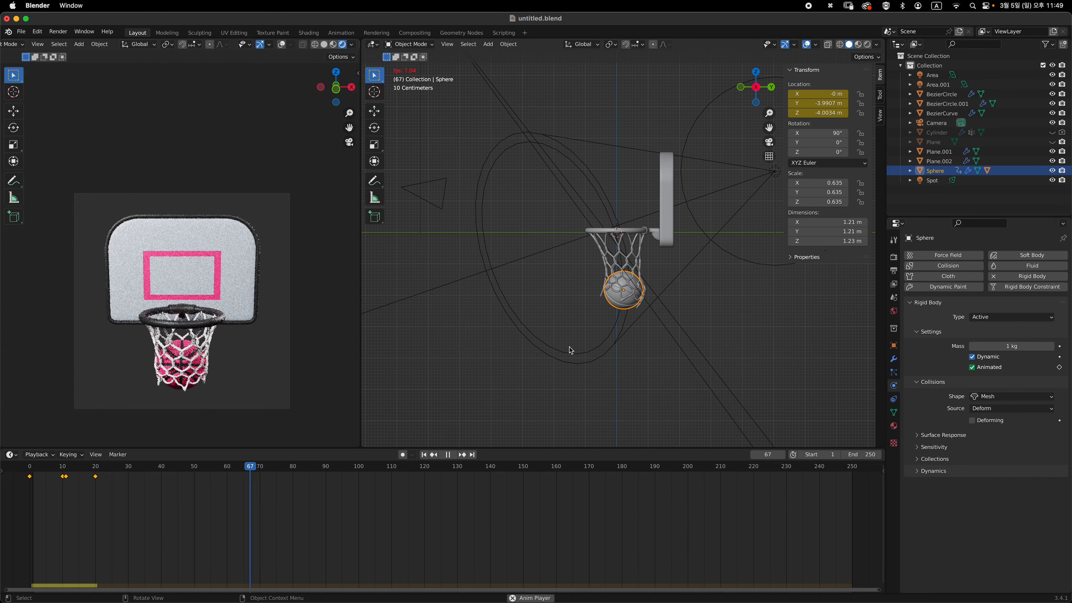
pyautogui.press('Escape')
# At frame 20, move the sphere to about Y -2.756 m and Z 1.737 m and insert a Location keyframe
pyautogui.press('g')
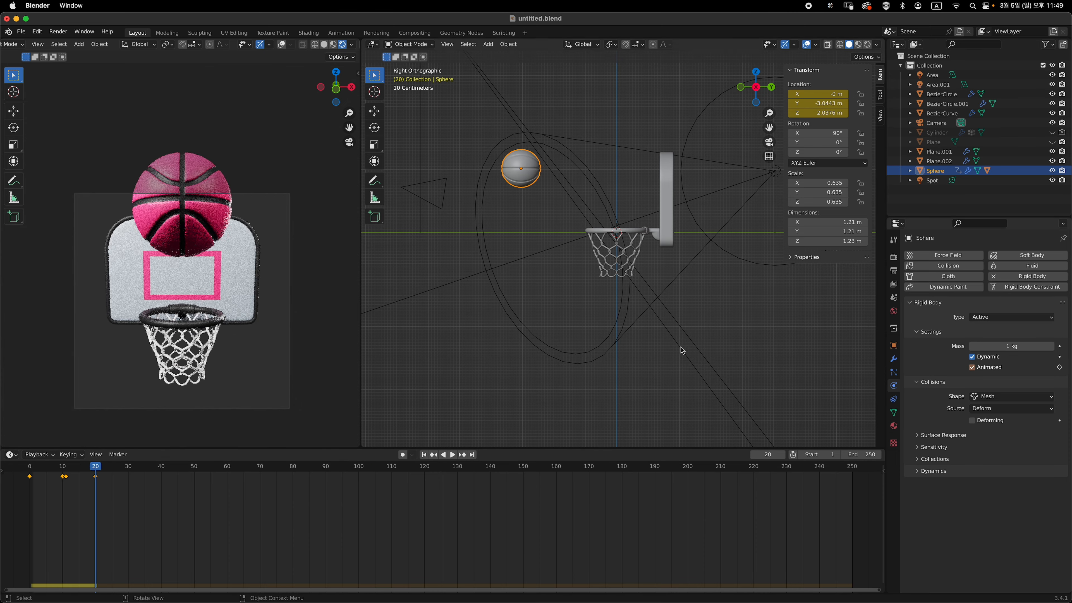
pyautogui.press('y')
pyautogui.press('g')
pyautogui.press('z')
pyautogui.click(692, 330)
pyautogui.press('i')
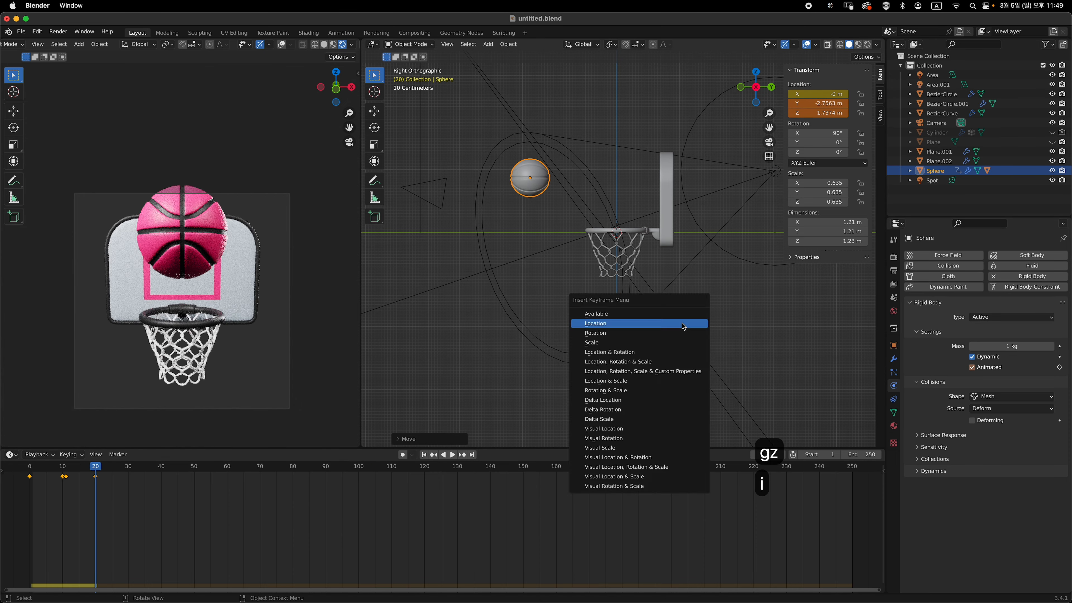
pyautogui.click(682, 328)
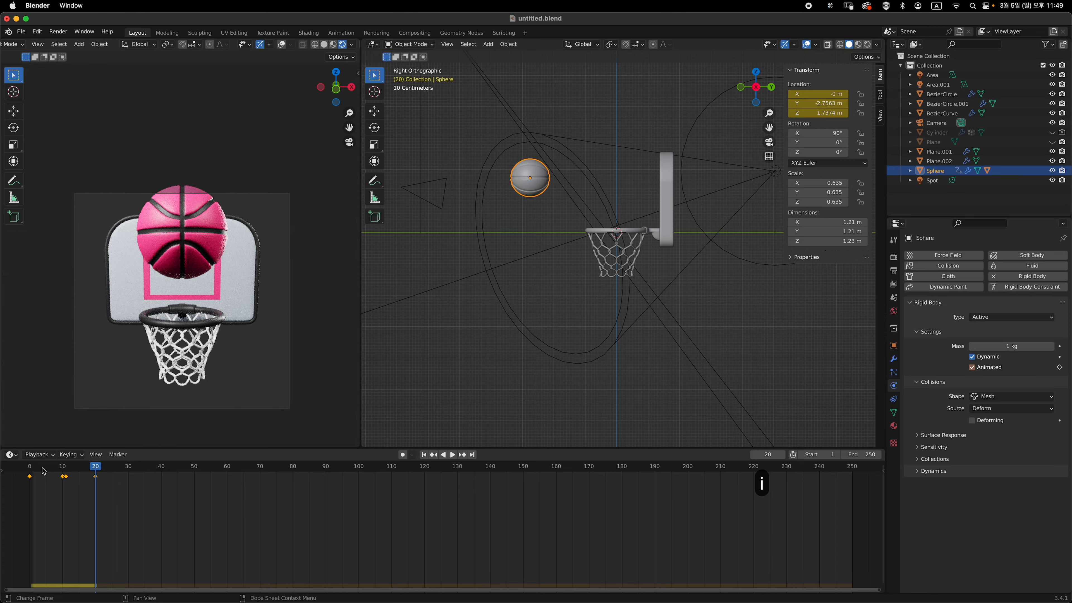
# Play the shot from frame 0, reposition the sphere along Y and Z, and play the animation again
pyautogui.click(30, 469)
pyautogui.press('space')
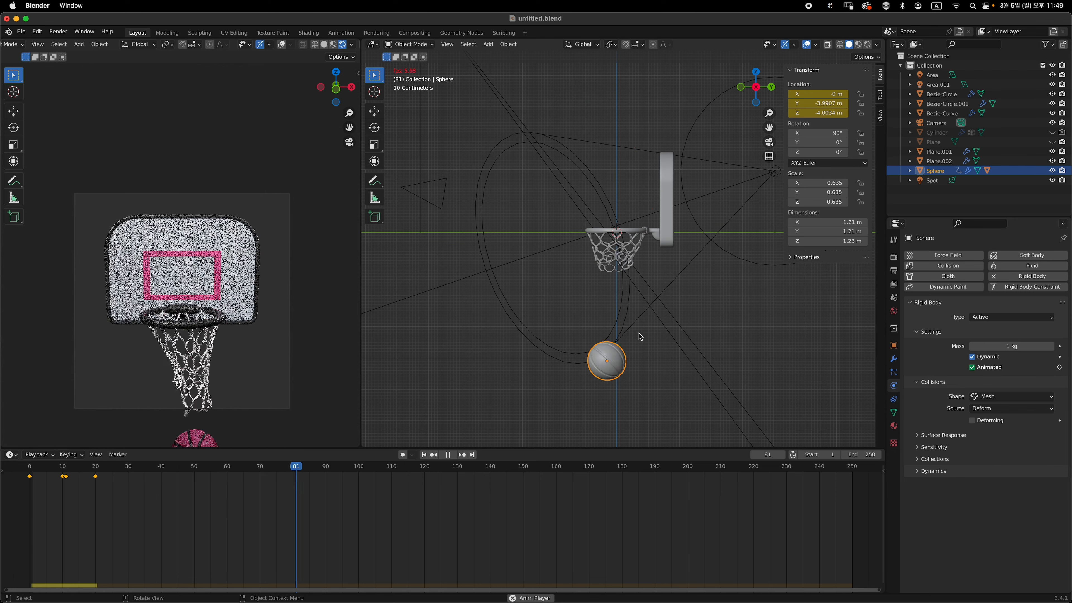
pyautogui.press('Escape')
pyautogui.press('g')
pyautogui.press('y')
pyautogui.click(665, 321)
pyautogui.press('g')
pyautogui.press('z')
pyautogui.click(749, 340)
pyautogui.press('space')
pyautogui.press('space')
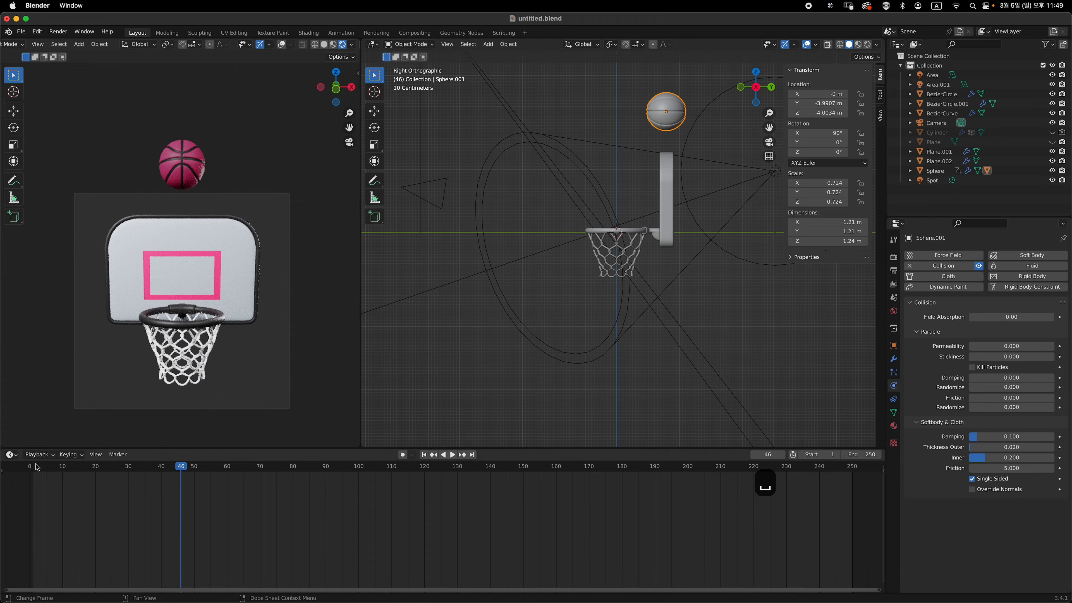
# At frame 20, adjust the sphere along Y, move it along Z to about 1.687 m and insert a Location keyframe
pyautogui.press('g')
pyautogui.press('z')
pyautogui.click(660, 346)
pyautogui.press('g')
pyautogui.press('y')
pyautogui.click(639, 347)
pyautogui.press('i')
pyautogui.click(637, 345)
pyautogui.press('space')
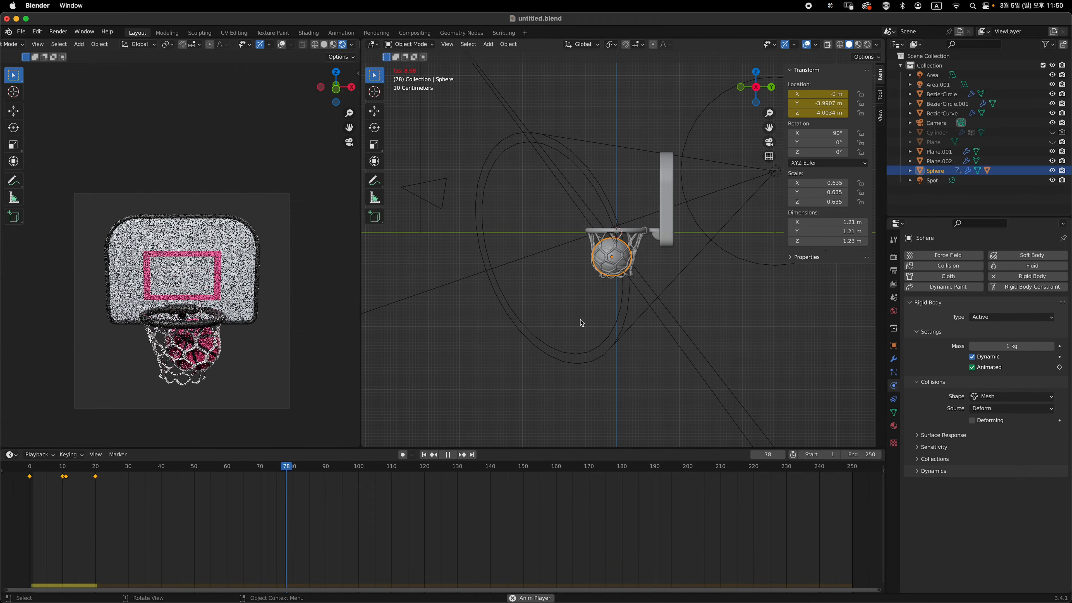
# Review the shot, move the sphere along Y to about -2.614 m at frame 20 and insert a Location keyframe
pyautogui.press('Escape')
pyautogui.press('space')
pyautogui.press('Escape')
pyautogui.press('g')
pyautogui.press('y')
pyautogui.click(656, 361)
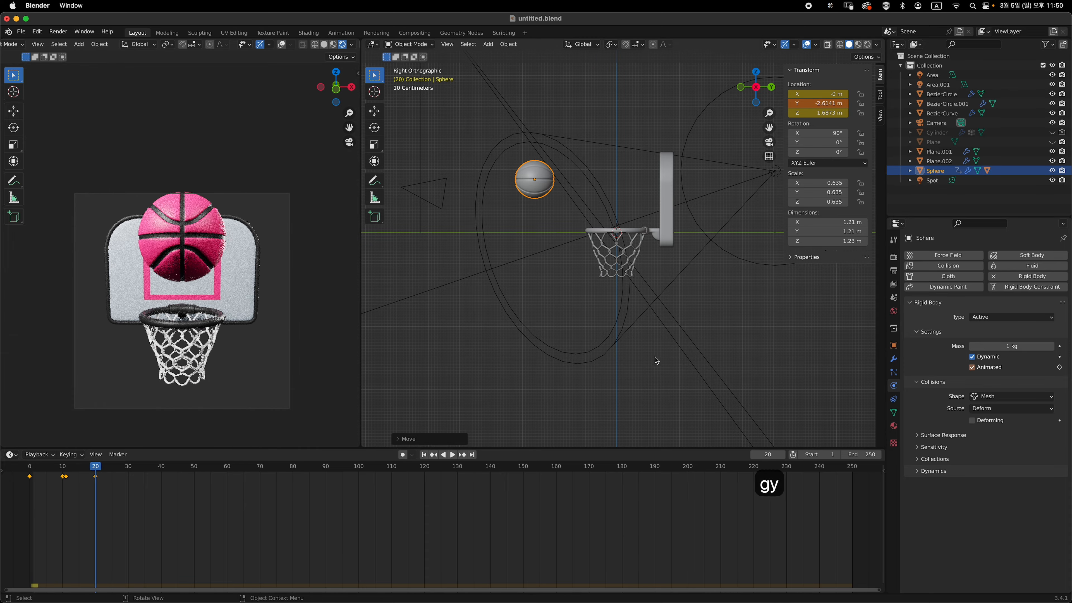
pyautogui.press('i')
pyautogui.click(656, 359)
# Scale the sphere down to 0.593 and replay the shot from frame 0
pyautogui.hotkey('shift', 'Left')
pyautogui.press('space')
pyautogui.press('space')
pyautogui.click(95, 466)
pyautogui.press('space')
pyautogui.click(30, 466)
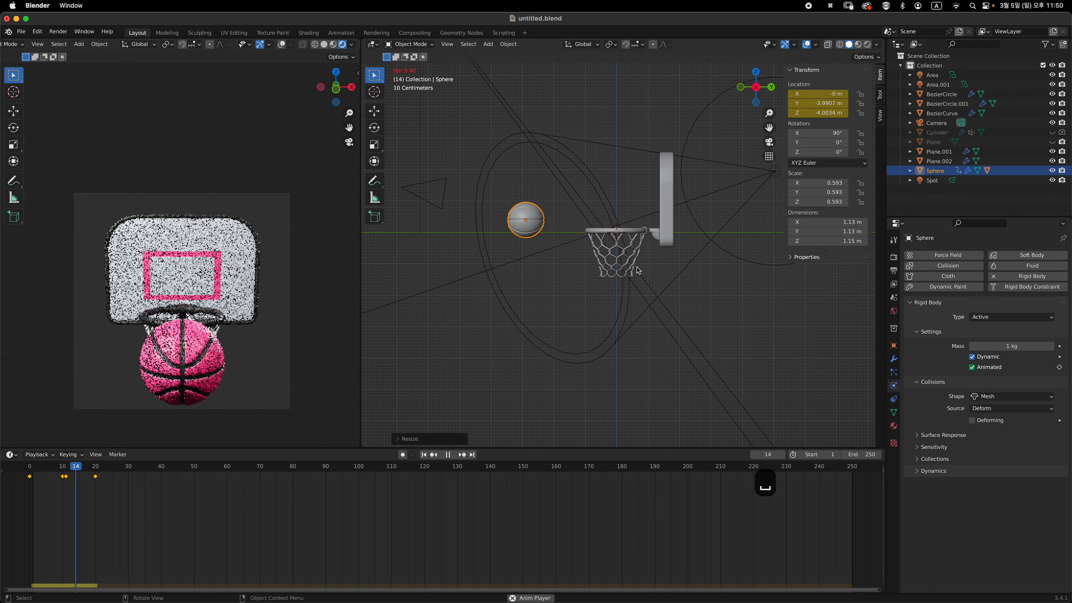
# Move the sphere along Y again, insert a Location keyframe and replay the shot
pyautogui.press('Escape')
pyautogui.press('g')
pyautogui.press('y')
pyautogui.click(623, 364)
pyautogui.press('i')
pyautogui.click(623, 364)
pyautogui.press('space')
pyautogui.hotkey('shift', 'Left')
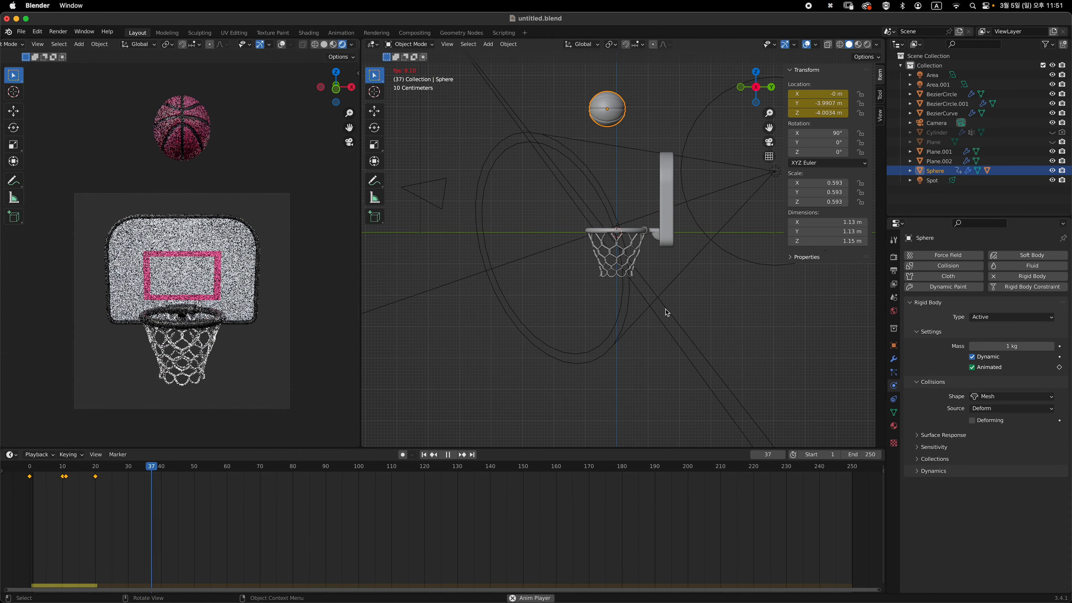
# Keyframe the sphere's location at frame 20 with Y at about -2.582 m and replay the animation
pyautogui.press('Escape')
pyautogui.press('i')
pyautogui.click(676, 342)
pyautogui.press('space')
pyautogui.hotkey('shift', 'Left')
pyautogui.press('space')
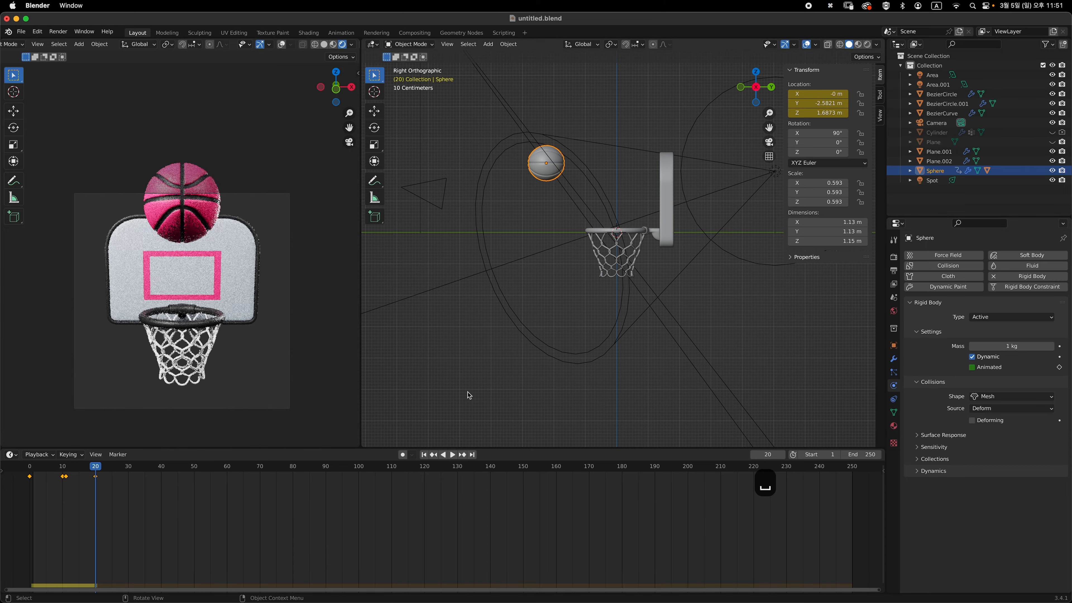
# Keyframe the sphere at frame 20 with Y at about -2.634 m and play the shot again from its start
pyautogui.press('i')
pyautogui.click(574, 331)
pyautogui.press('space')
pyautogui.press('space')
pyautogui.press('space')
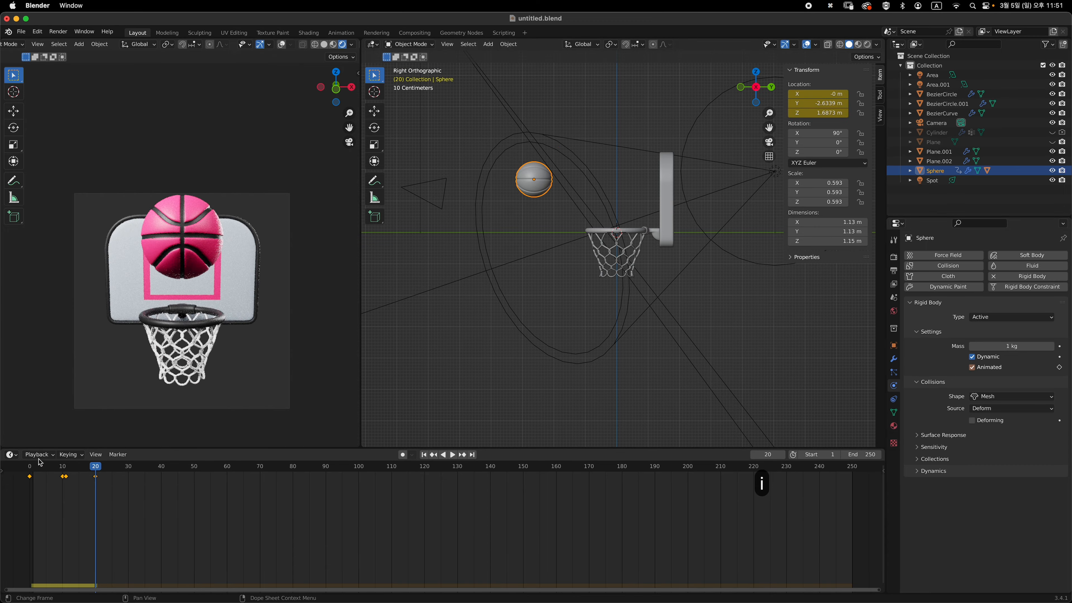
pyautogui.press('space')
pyautogui.hotkey('shift', 'Left')
# Set the structural, shear and bending stiffness of the Cylinder's cloth to 3 and replay the shot
pyautogui.click(942, 113)
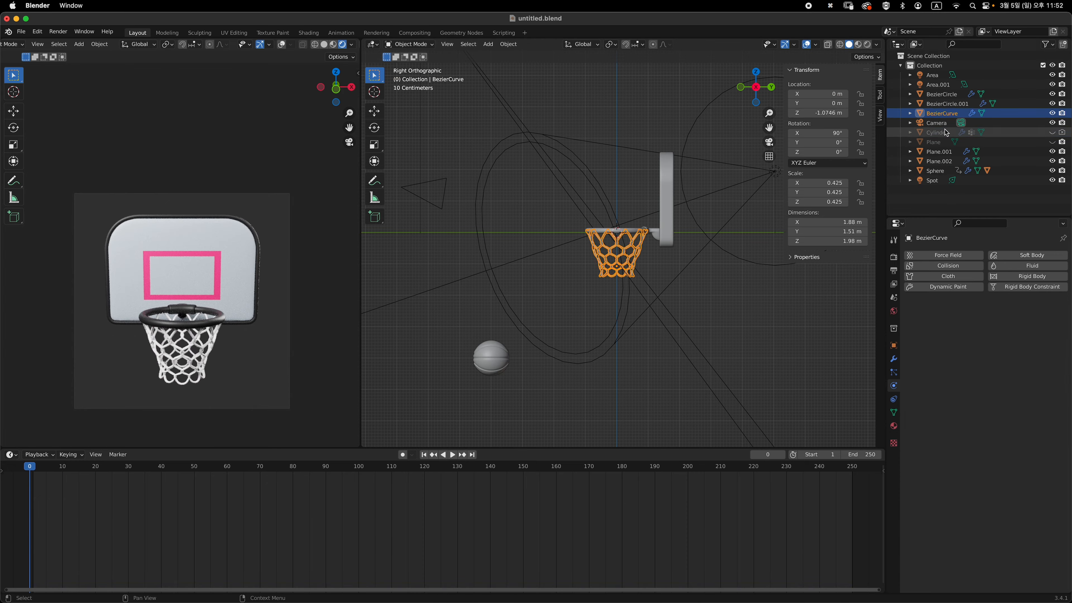
pyautogui.click(945, 133)
pyautogui.scroll(-4, 947, 316)
pyautogui.press('space')
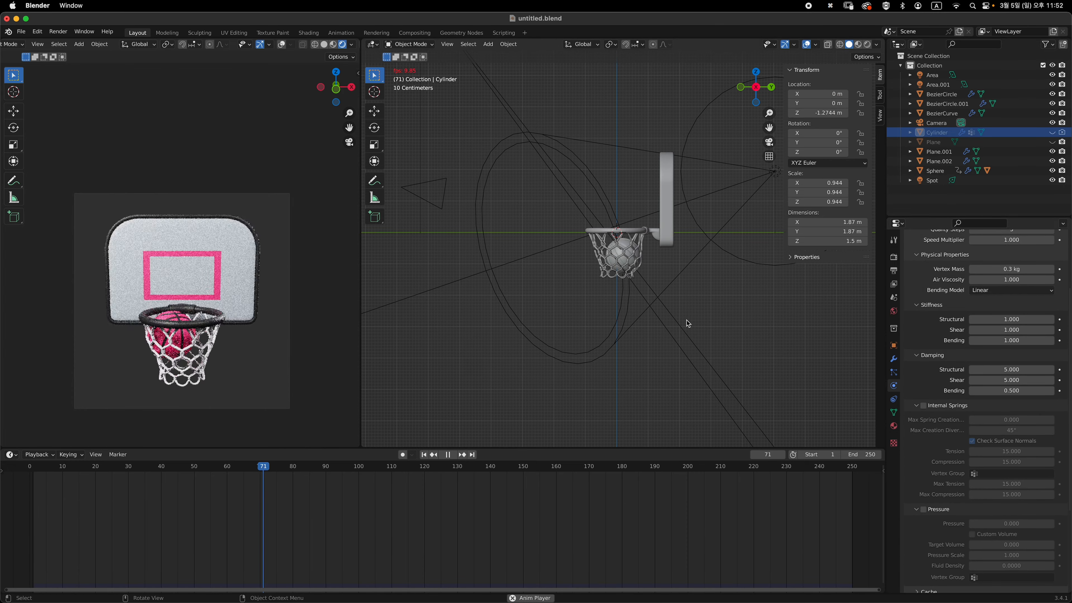
pyautogui.press('space')
pyautogui.moveTo(1021, 319); pyautogui.dragTo(1021, 340)
pyautogui.write('3')
pyautogui.press('Return')
pyautogui.hotkey('shift', 'Left')
pyautogui.press('space')
pyautogui.click(618, 273)
pyautogui.hotkey('shift', 'Left')
pyautogui.press('space')
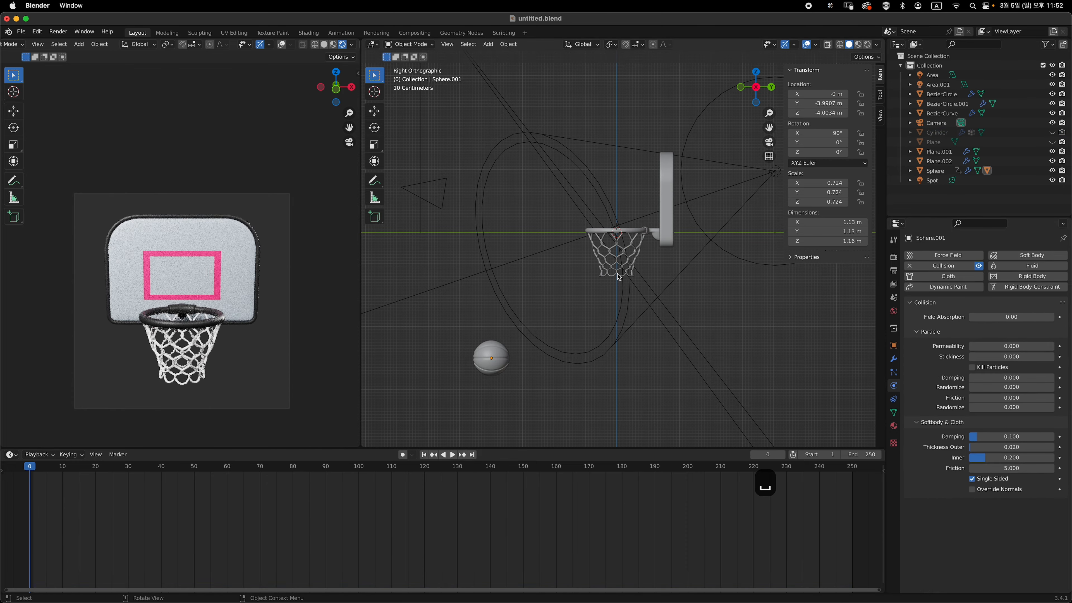
# Test the Cylinder's cloth settings with values of 5 and 8 against playback and settle on 7
pyautogui.click(937, 132)
pyautogui.write('5')
pyautogui.press('Return')
pyautogui.moveTo(1012, 407); pyautogui.dragTo(1012, 428)
pyautogui.press('space')
pyautogui.write('8')
pyautogui.press('Return')
pyautogui.press('space')
pyautogui.press('space')
pyautogui.write('7')
pyautogui.press('Return')
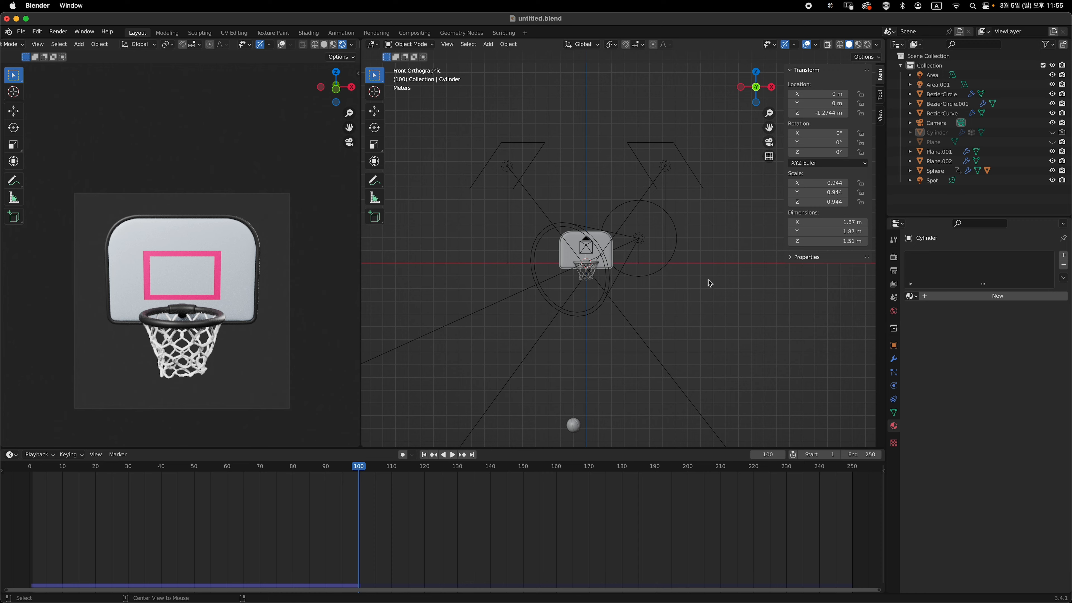
# Unhide all hidden objects and delete the curved backdrop Plane
pyautogui.hotkey('alt', 'h')
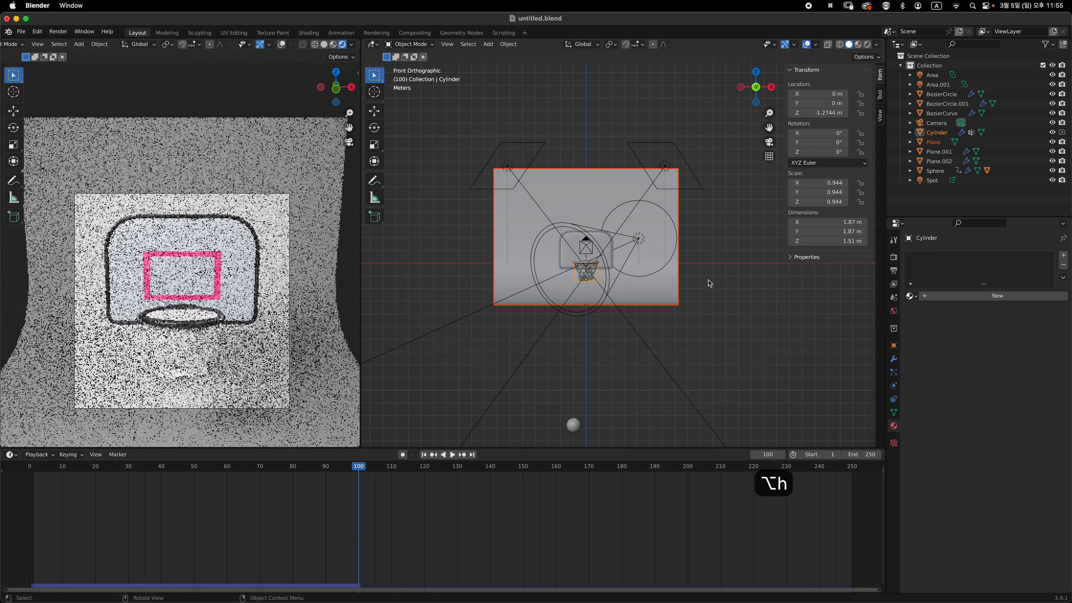
pyautogui.click(1027, 143)
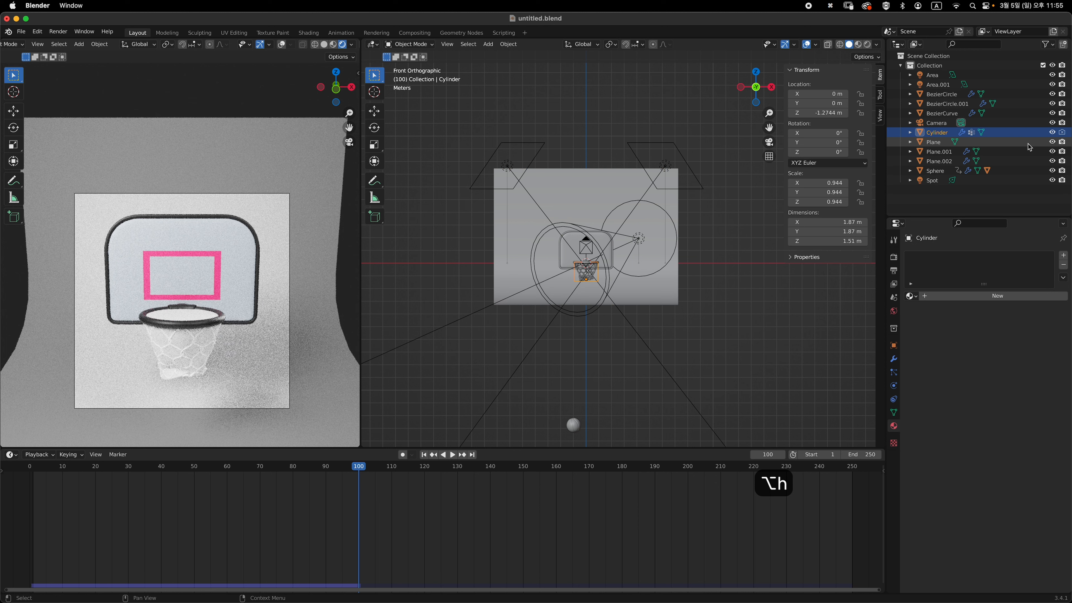
pyautogui.moveTo(620, 257); pyautogui.dragTo(677, 325, button='middle')
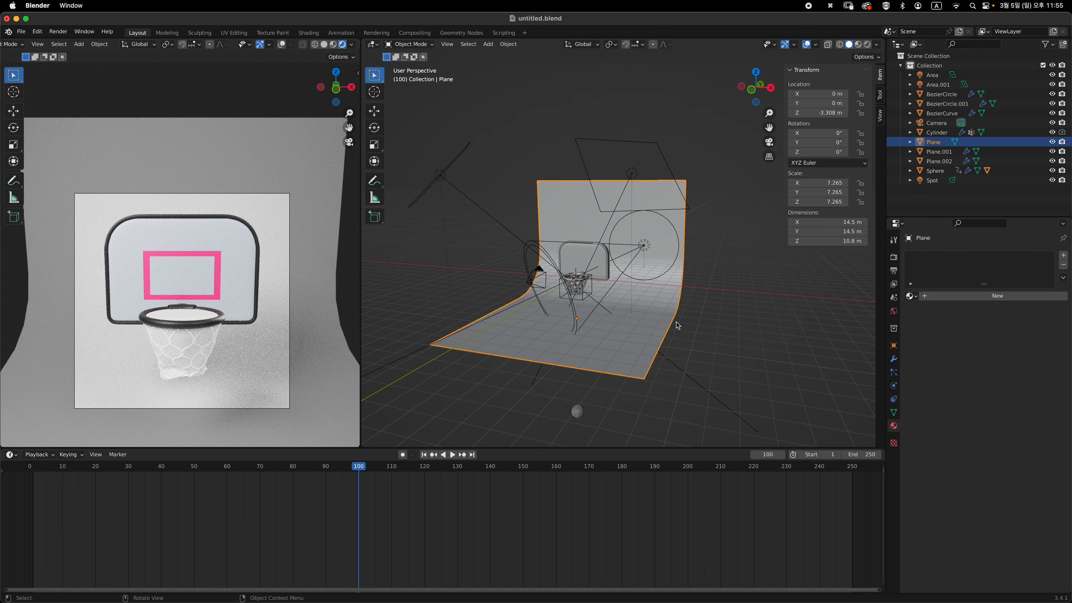
pyautogui.press('x')
pyautogui.click(669, 290)
pyautogui.press('`')
pyautogui.click(651, 265)
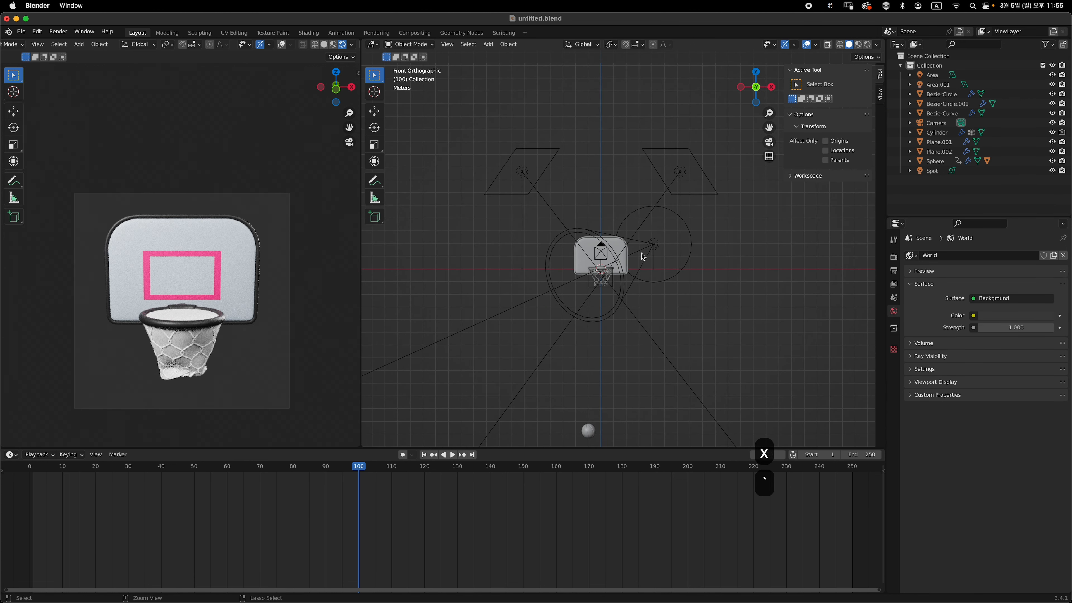
# Enable Transparent in the Film section of the render settings
pyautogui.keyDown('ctrl'); pyautogui.moveTo(643, 256); pyautogui.dragTo(597, 253, button='middle'); pyautogui.keyUp('ctrl')
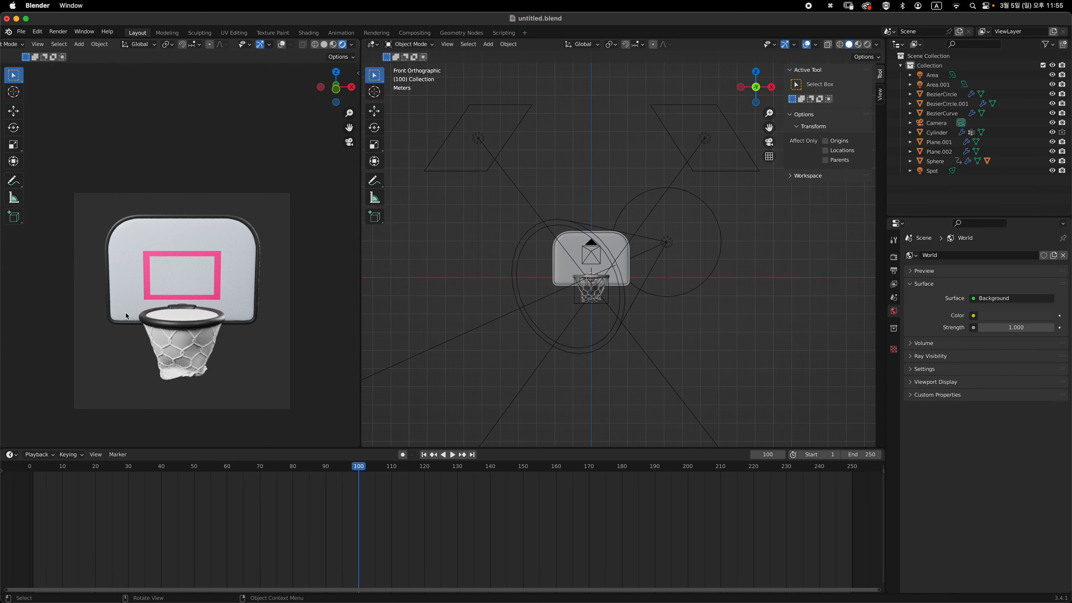
pyautogui.moveTo(710, 300)
pyautogui.keyDown('ctrl'); pyautogui.mouseDown(button='middle')
pyautogui.moveTo(683, 261)
pyautogui.moveTo(701, 295)
pyautogui.mouseUp(button='middle'); pyautogui.keyUp('ctrl')
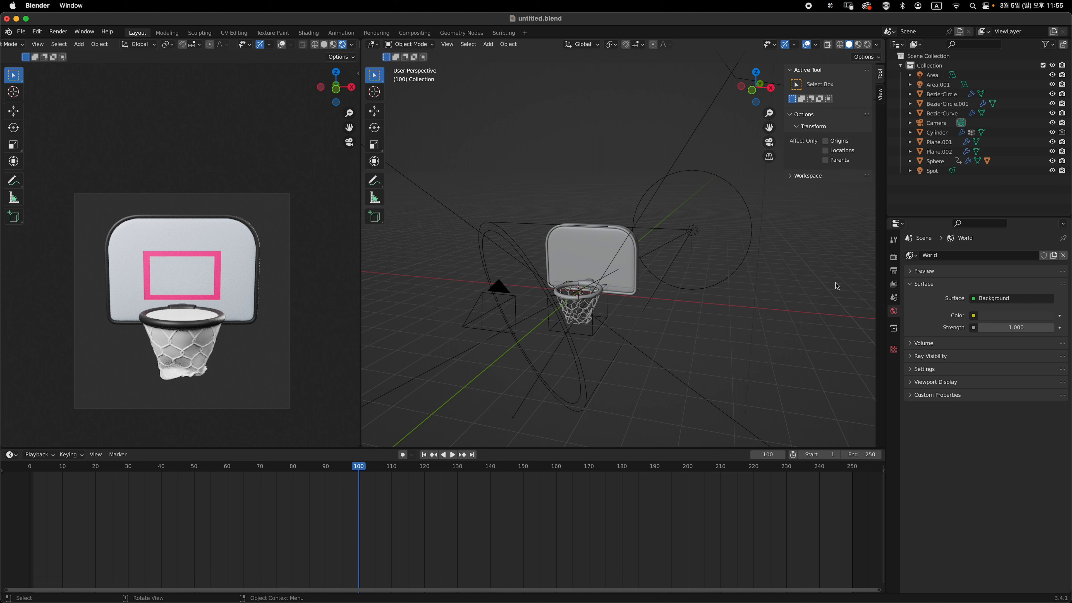
pyautogui.click(894, 259)
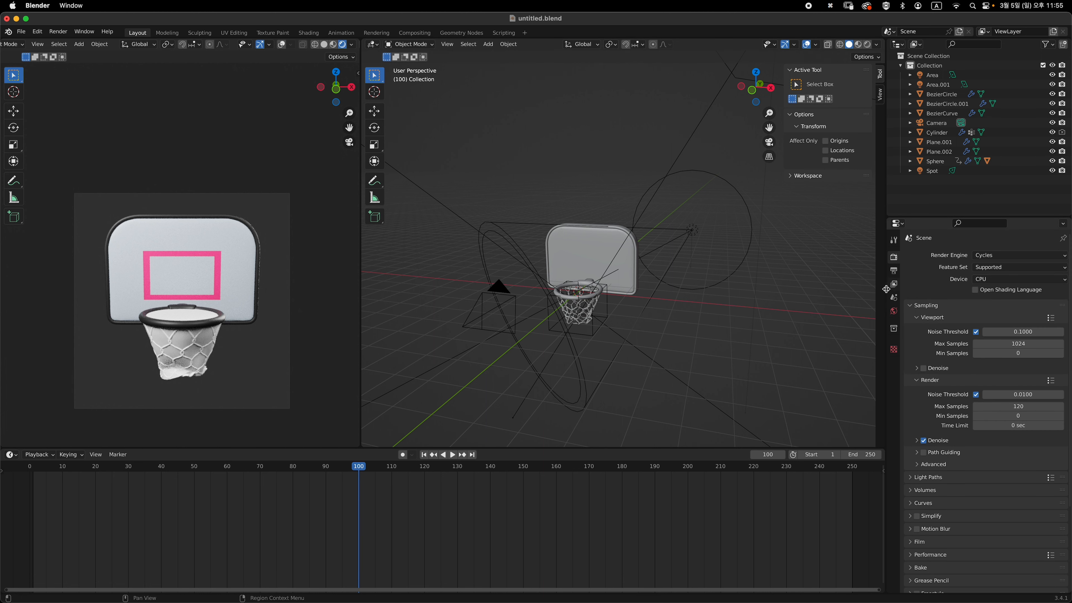
pyautogui.scroll(-5, 950, 296)
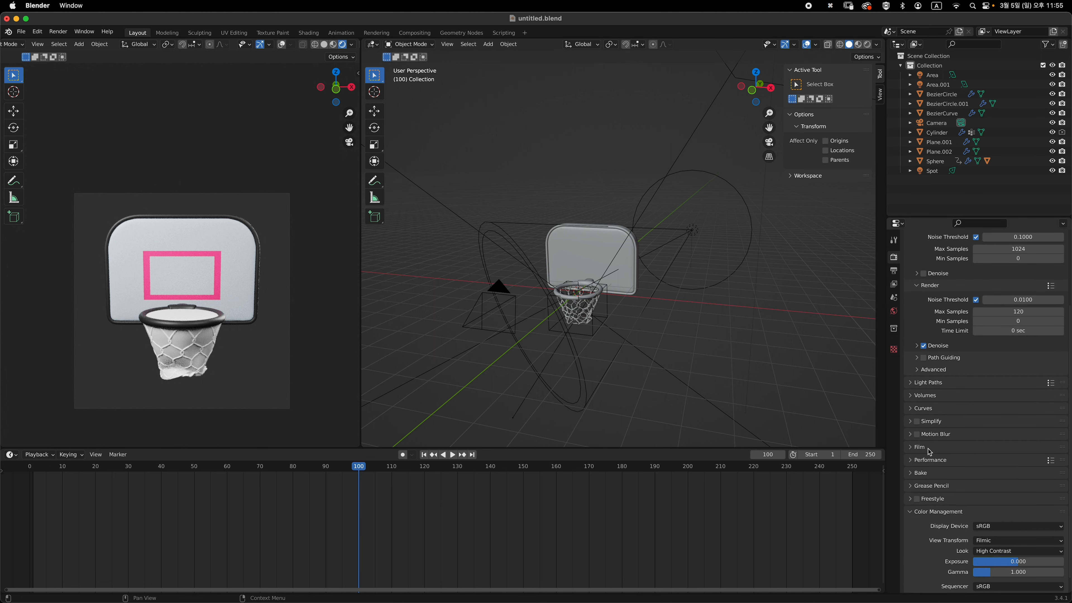
pyautogui.click(917, 448)
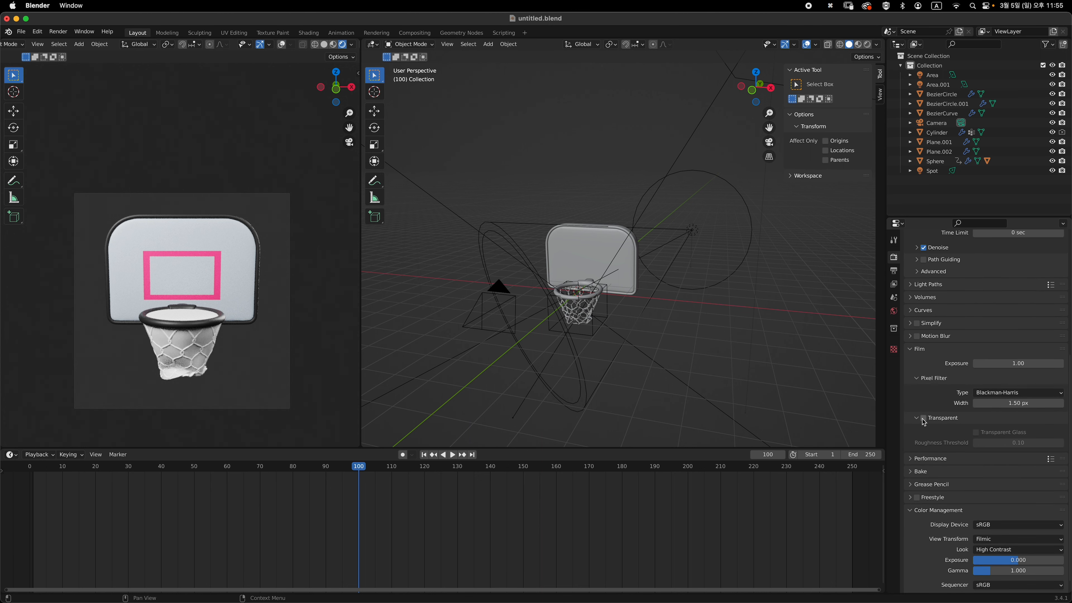
pyautogui.click(924, 419)
# Try to rotate the camera about global Z and move it along its local X axis in the front view
pyautogui.press('KP_1')
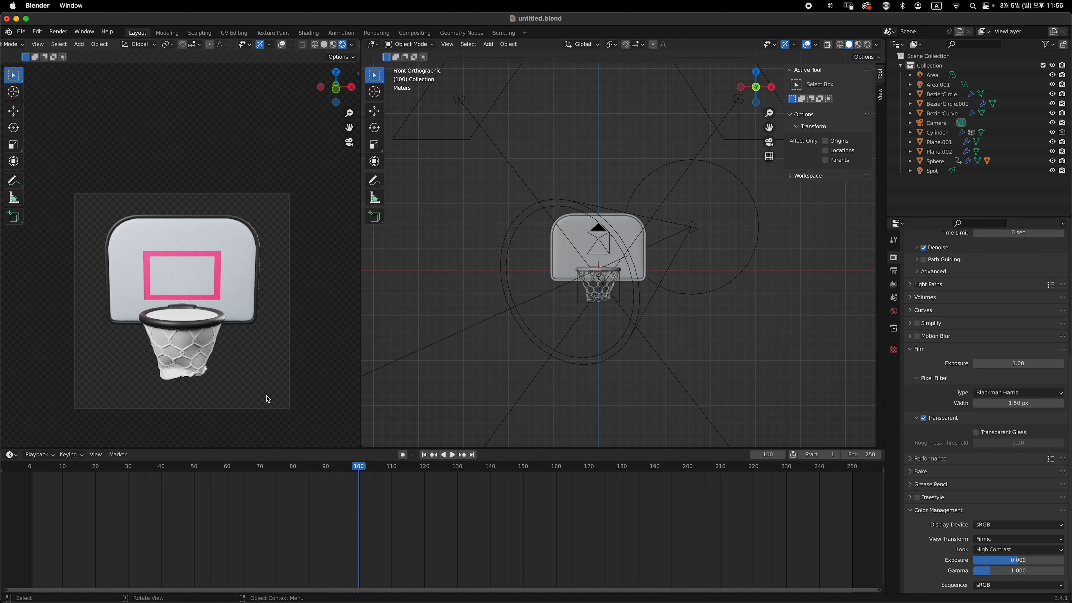
pyautogui.scroll(3, 698, 323)
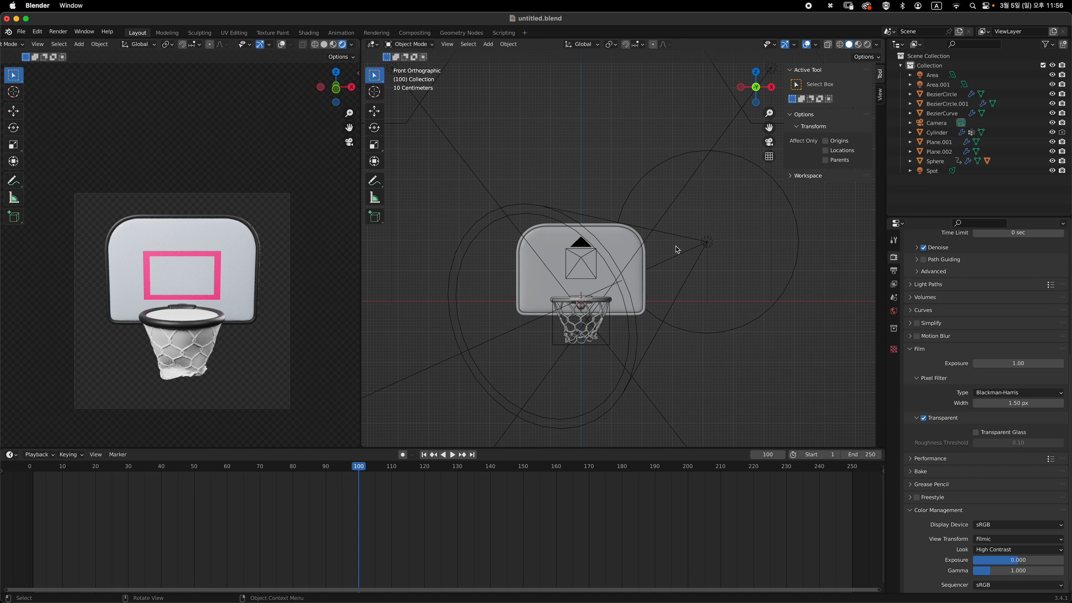
pyautogui.moveTo(669, 279); pyautogui.dragTo(586, 229, button='middle')
pyautogui.click(579, 274)
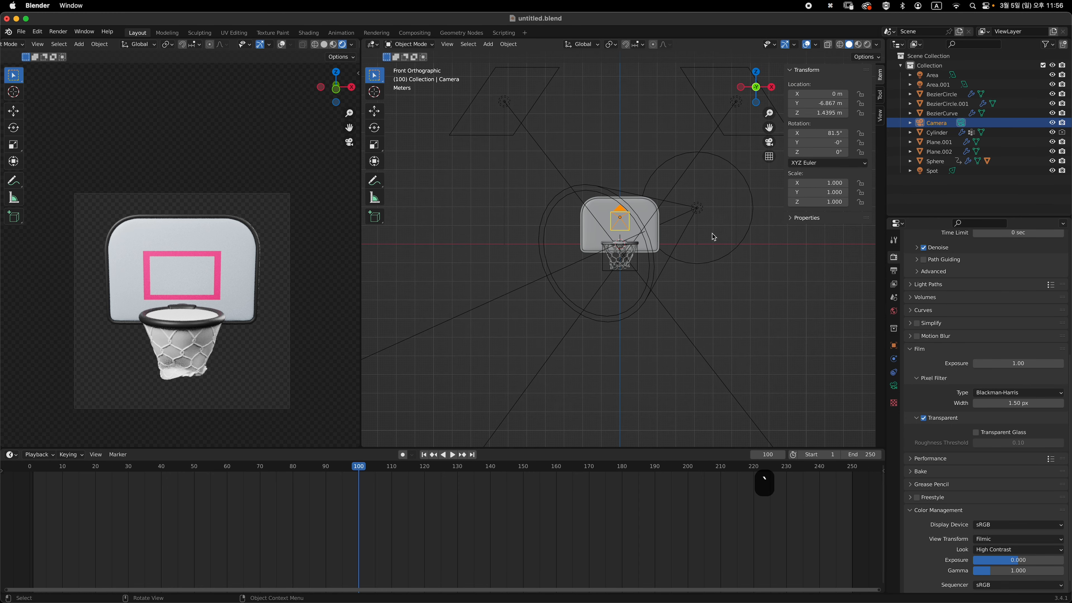
pyautogui.press('r')
pyautogui.press('z')
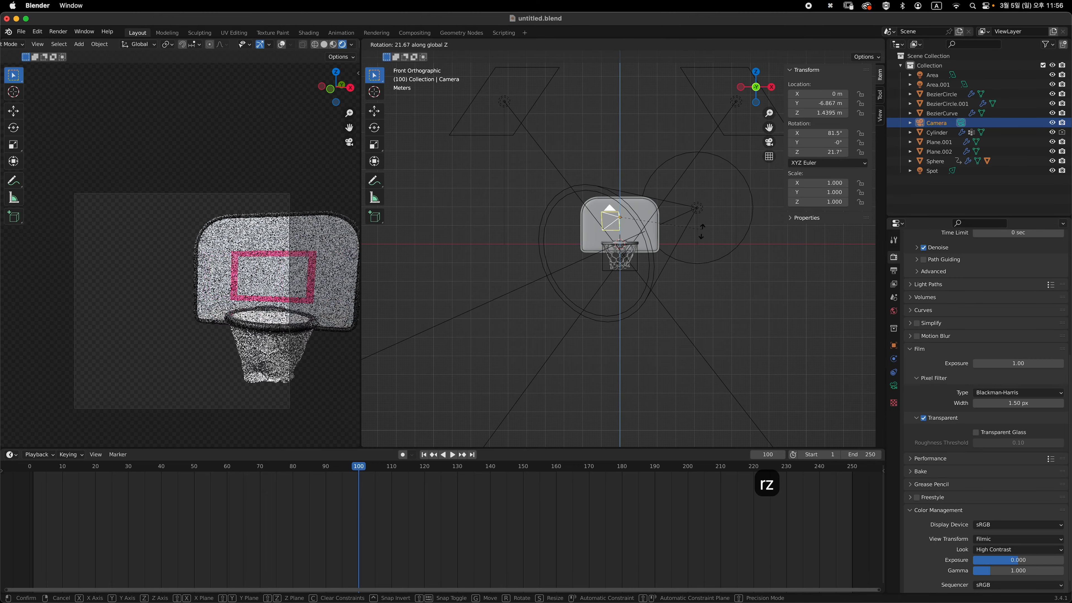
pyautogui.click(743, 248)
pyautogui.press('g')
pyautogui.press('x')
pyautogui.press('x')
pyautogui.click(771, 251)
pyautogui.keyDown('alt'); pyautogui.moveTo(771, 252); pyautogui.dragTo(729, 249, button='middle'); pyautogui.keyUp('alt')
pyautogui.press('super+z')
pyautogui.press('super+z')
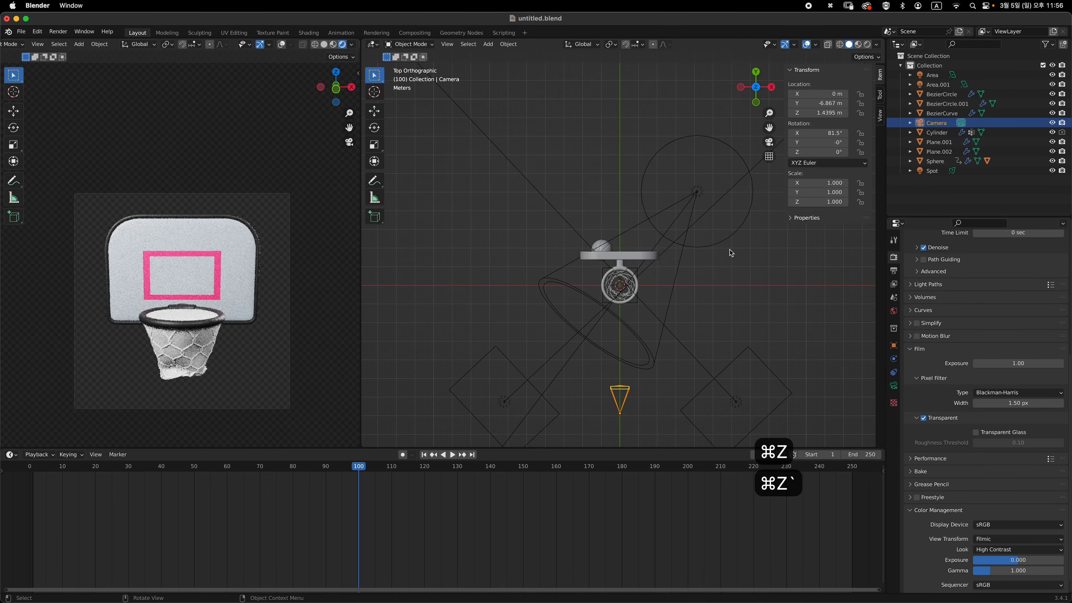
# Try to rotate the camera in the top view and shift it along its local X axis
pyautogui.press('r')
pyautogui.click(665, 404)
pyautogui.keyDown('shift'); pyautogui.moveTo(665, 403); pyautogui.dragTo(635, 316, button='middle'); pyautogui.keyUp('shift')
pyautogui.press('g')
pyautogui.press('x')
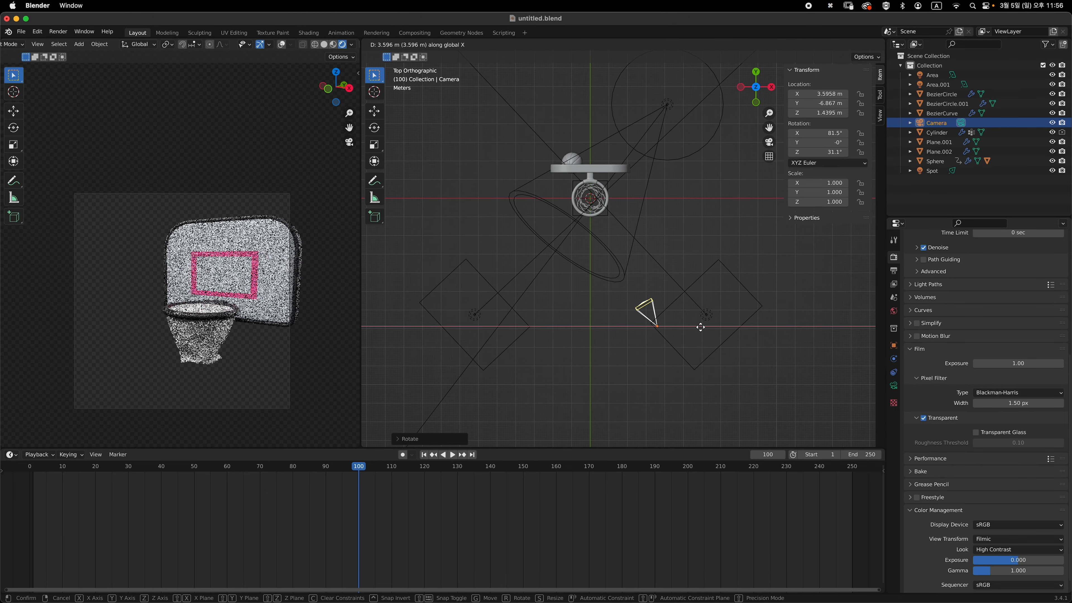
pyautogui.press('x')
pyautogui.click(728, 316)
pyautogui.press('super+z')
pyautogui.press('super+z')
pyautogui.press('super+z')
# Rotate the camera about Z to about 30.8° and move it along its local X to about X 3.65 m, Y -4.69 m
pyautogui.press('1')
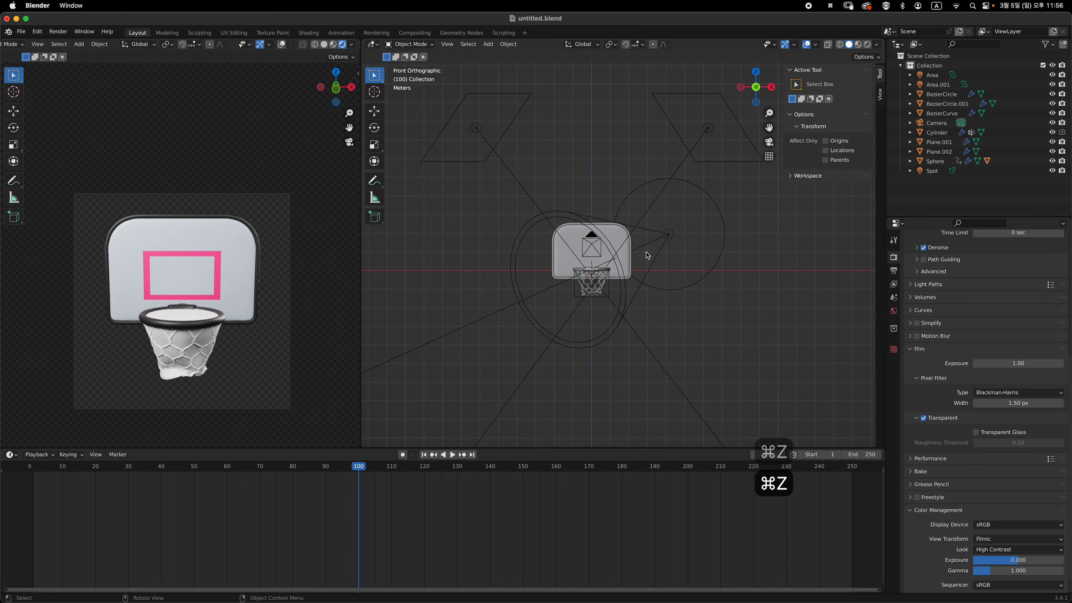
pyautogui.press('r')
pyautogui.press('z')
pyautogui.click(651, 307)
pyautogui.press('g')
pyautogui.press('x')
pyautogui.press('x')
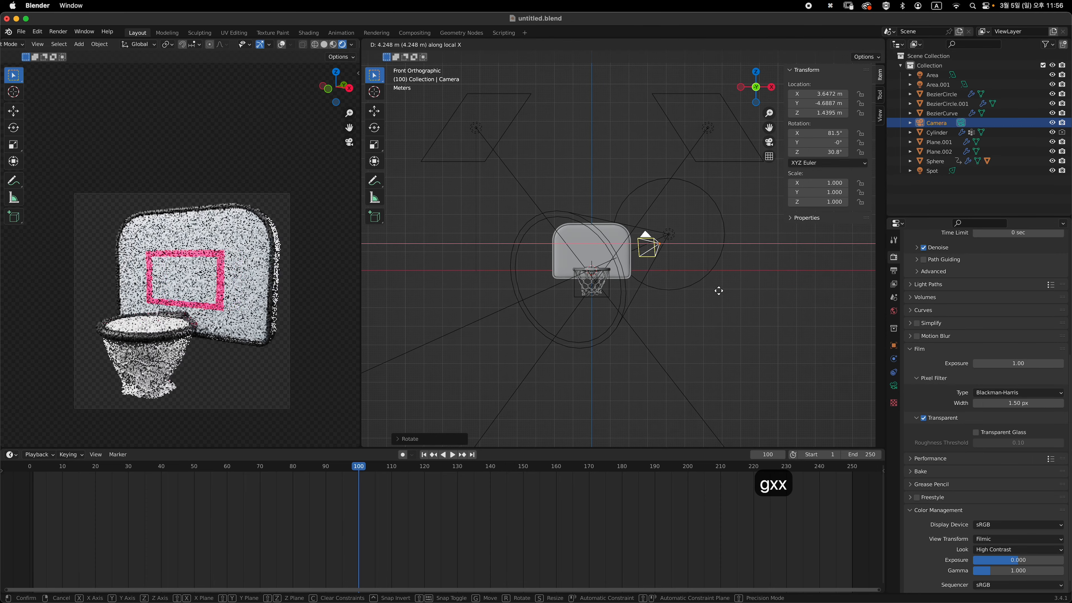
pyautogui.click(716, 293)
# Pull the camera back along its local Z and lower it to about X 4.33 m, Y -5.89 m, Z 1.46 m
pyautogui.moveTo(716, 292); pyautogui.dragTo(696, 304, button='middle')
pyautogui.press('g')
pyautogui.press('y')
pyautogui.press('y')
pyautogui.press('z')
pyautogui.press('z')
pyautogui.click(699, 316)
pyautogui.press('1')
pyautogui.press('g')
pyautogui.press('z')
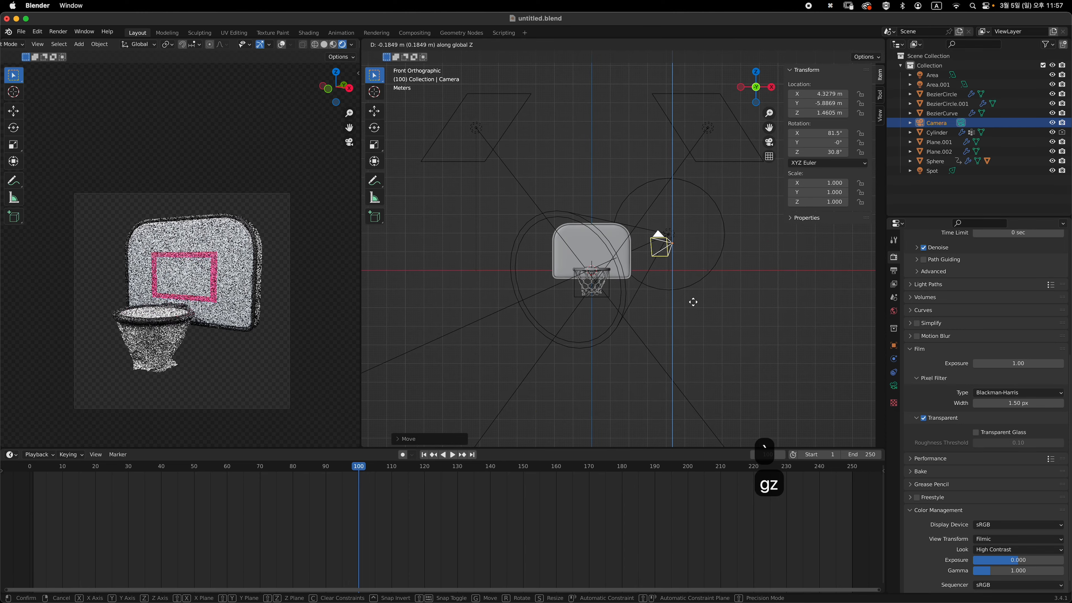
pyautogui.click(695, 301)
# Hide the Cylinder and save the file, replaying the shot from its start to check the new camera angle
pyautogui.click(936, 132)
pyautogui.press('super+s')
pyautogui.hotkey('shift', 'Left')
pyautogui.press('space')
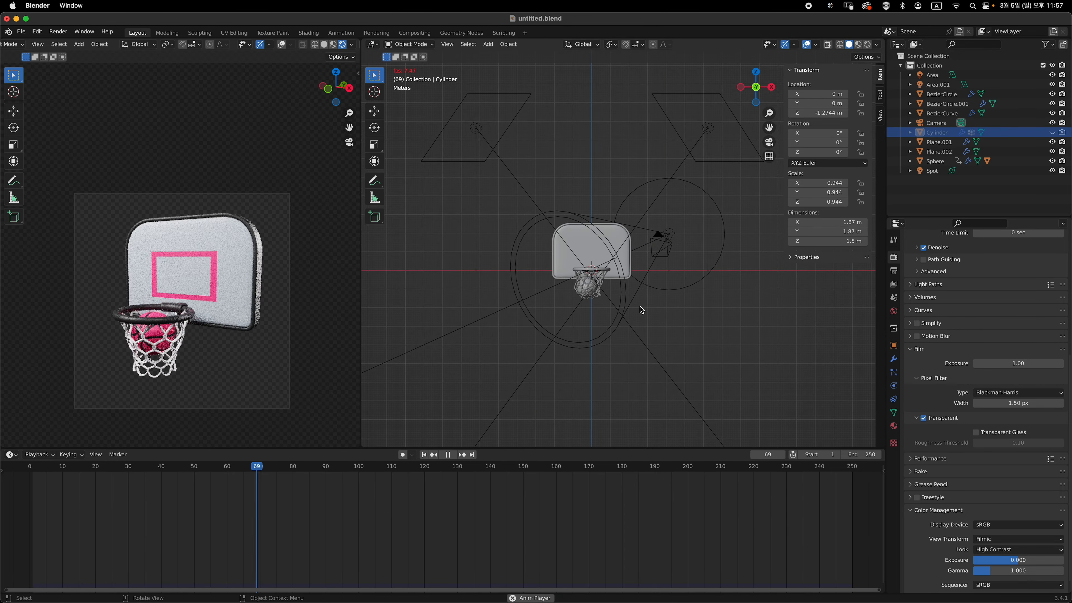
pyautogui.press('space')
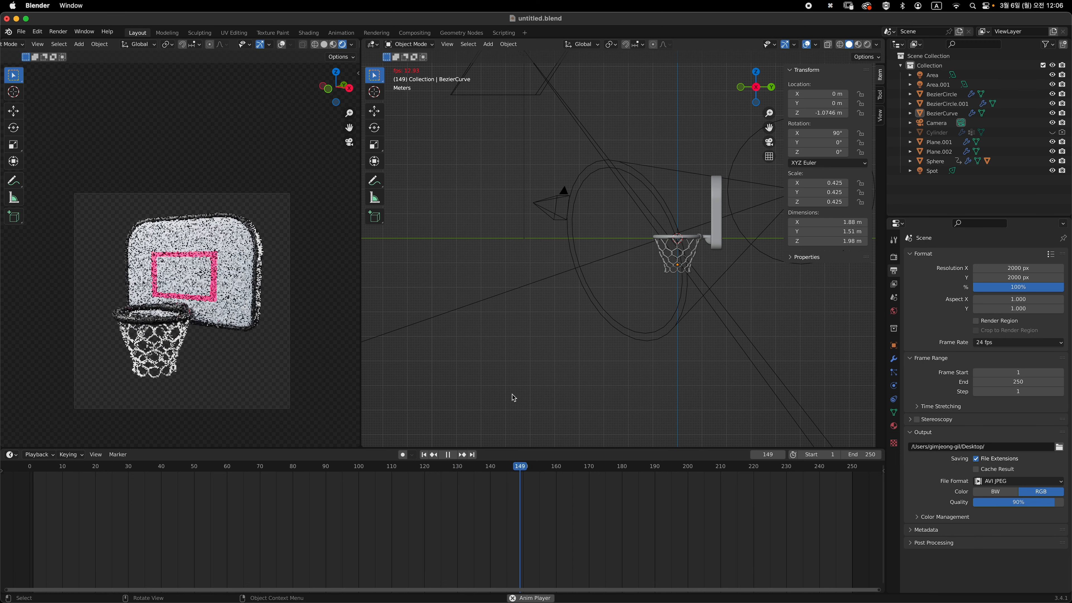
# Stop the playback and return the timeline to frame 0
pyautogui.press('space')
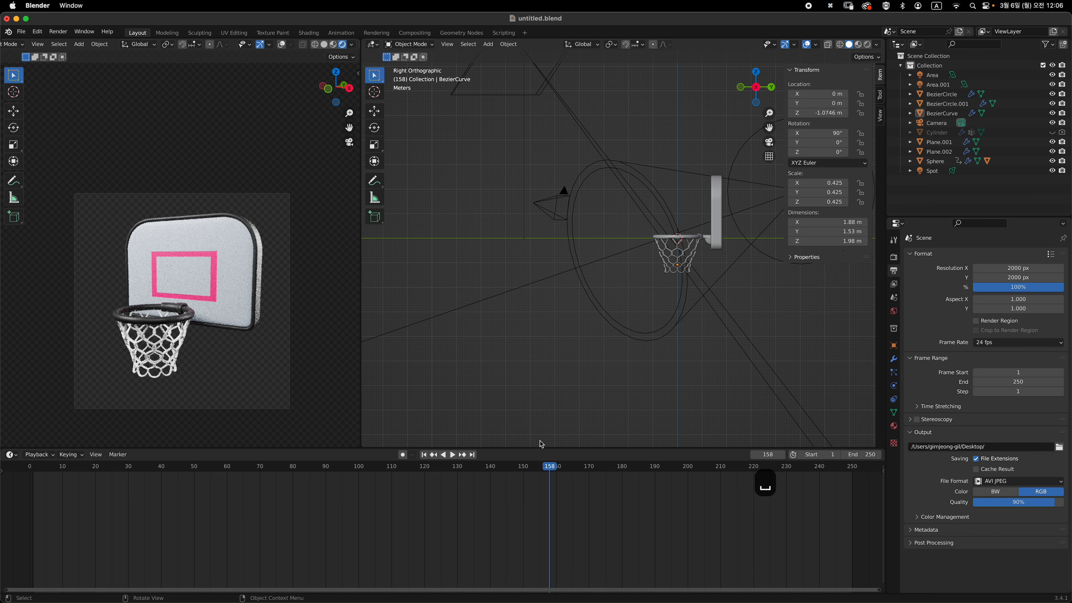
pyautogui.keyDown('shift'); pyautogui.hscroll(3, 591, 354); pyautogui.keyUp('shift')
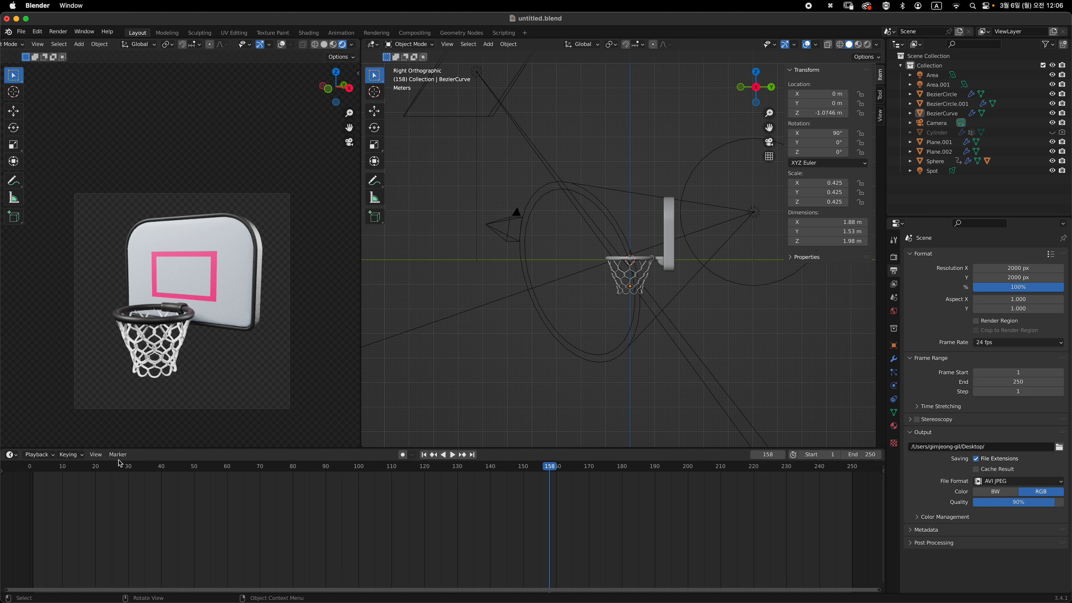
pyautogui.click(29, 466)
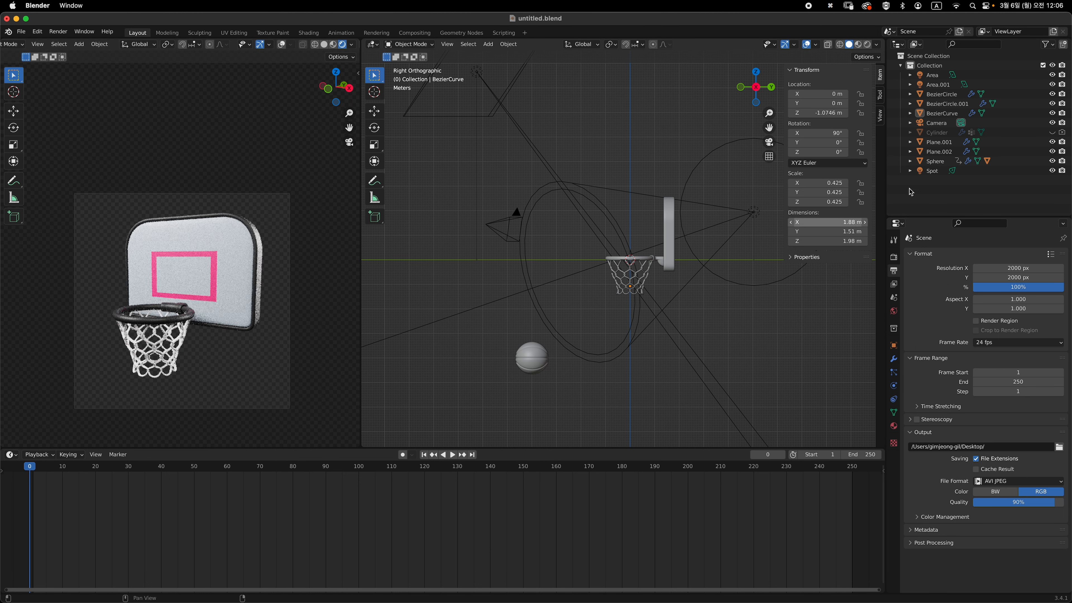
# Select the hidden Cylinder and bring up the cache settings of its cloth simulation
pyautogui.click(944, 134)
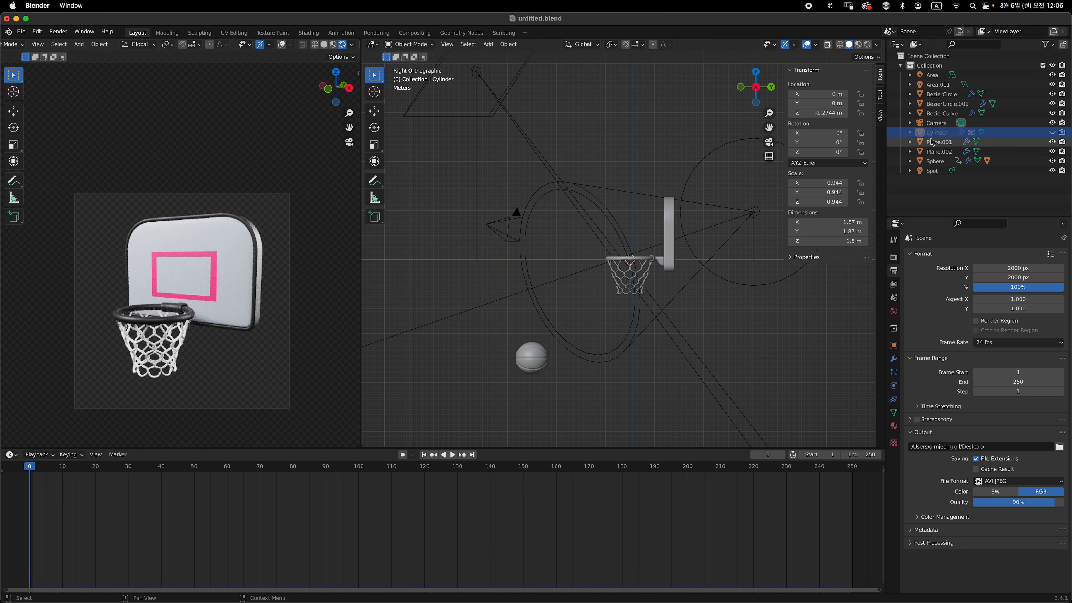
pyautogui.click(900, 386)
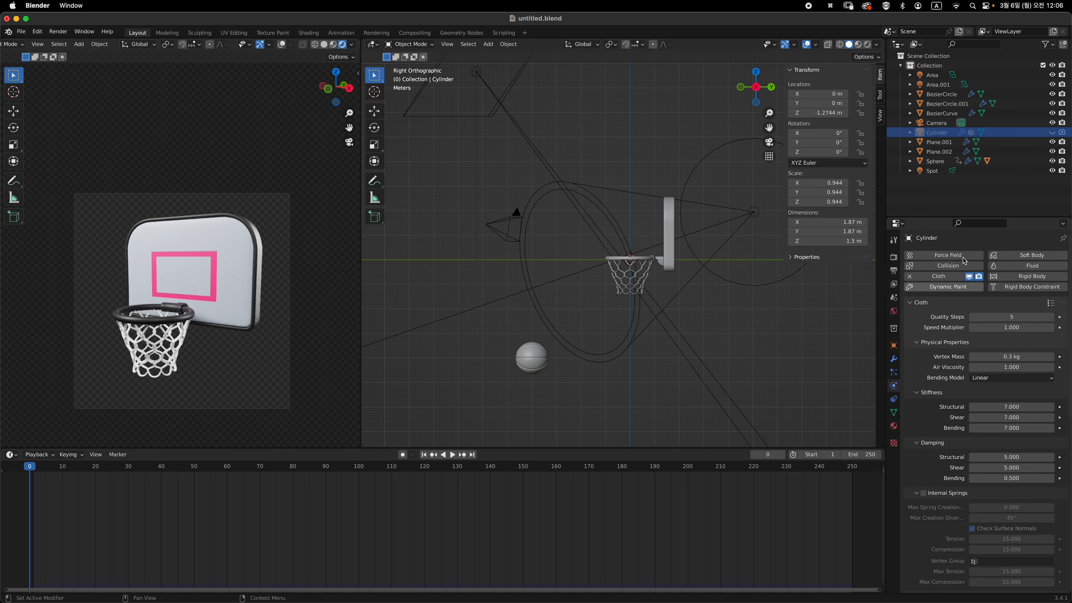
pyautogui.scroll(-10, 1006, 296)
pyautogui.scroll(-5, 1009, 283)
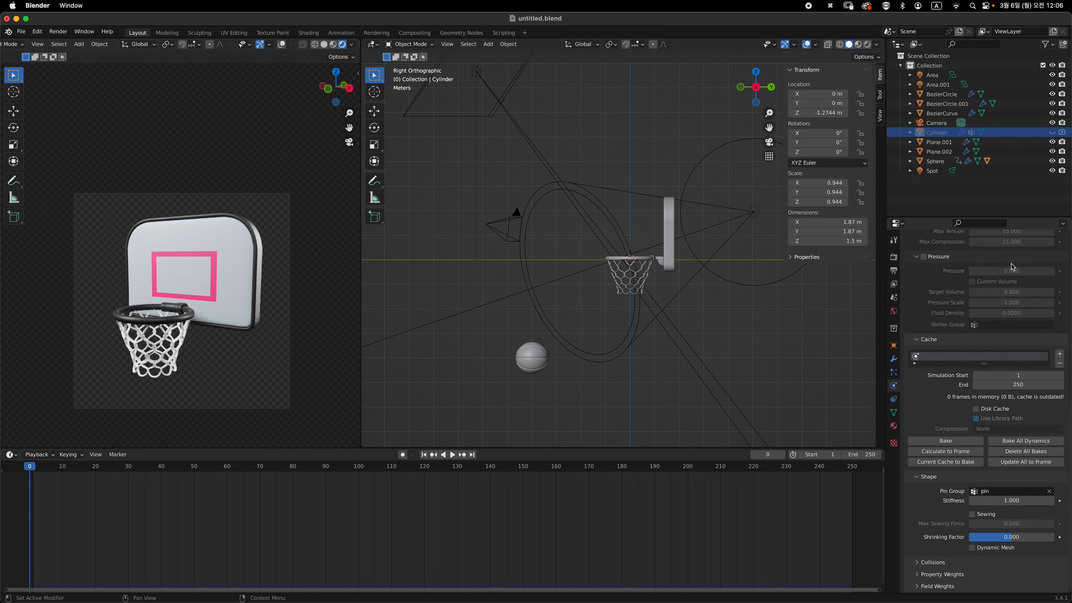
pyautogui.scroll(3, 929, 380)
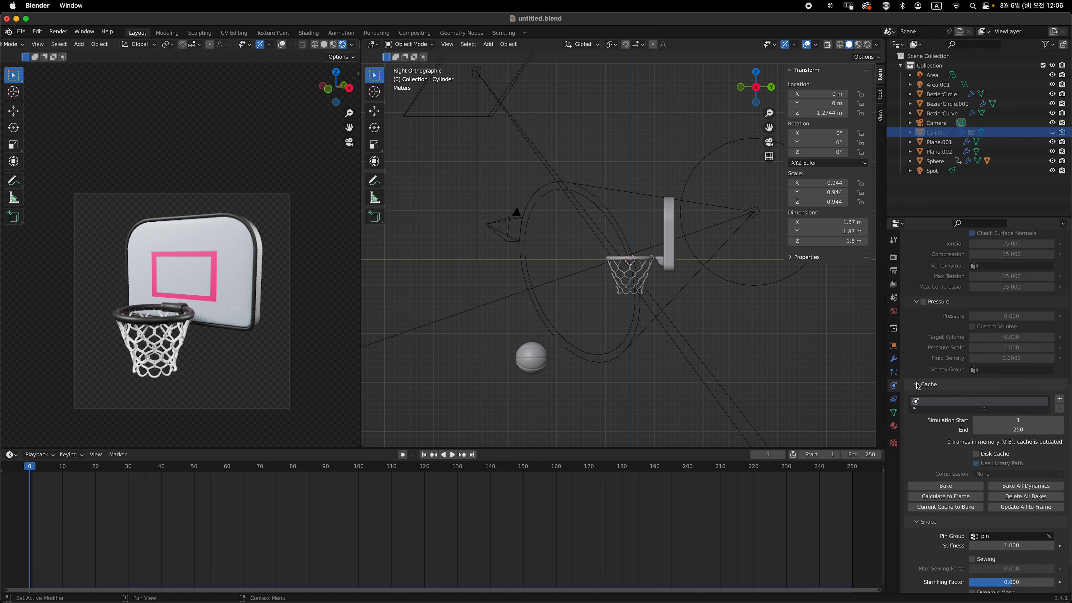
pyautogui.scroll(-3, 973, 406)
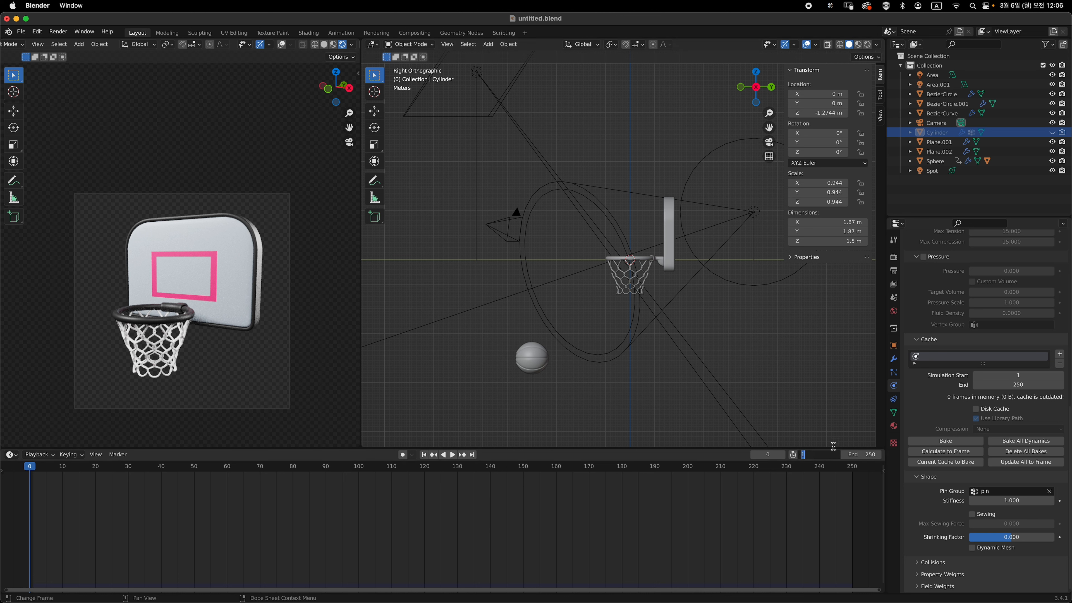
# Set the scene's frame range to start at 35 and end at 130
pyautogui.press('Return')
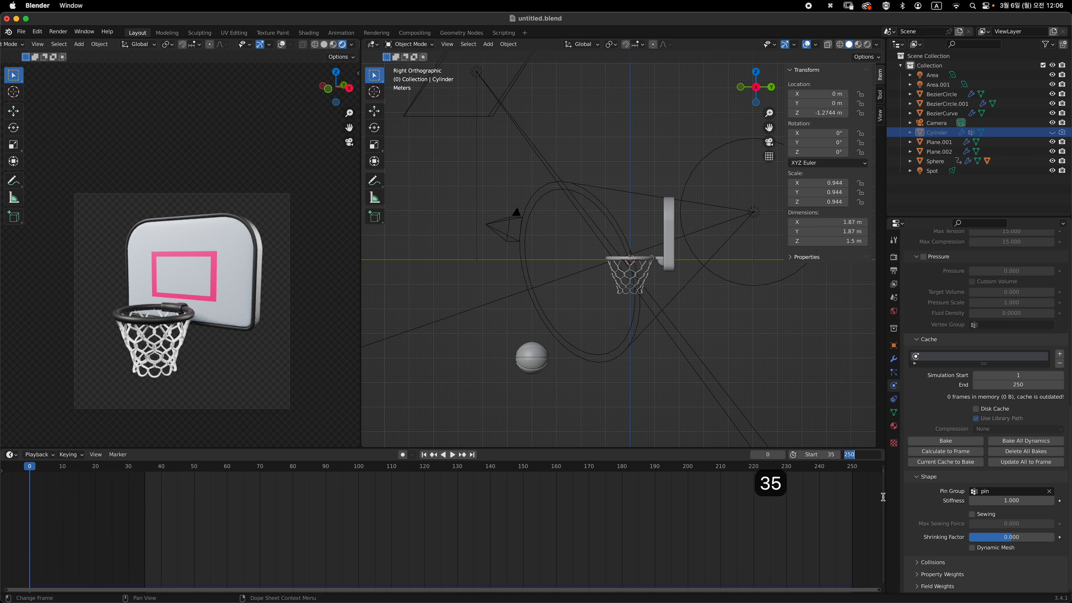
pyautogui.write('13-')
pyautogui.press('BackSpace')
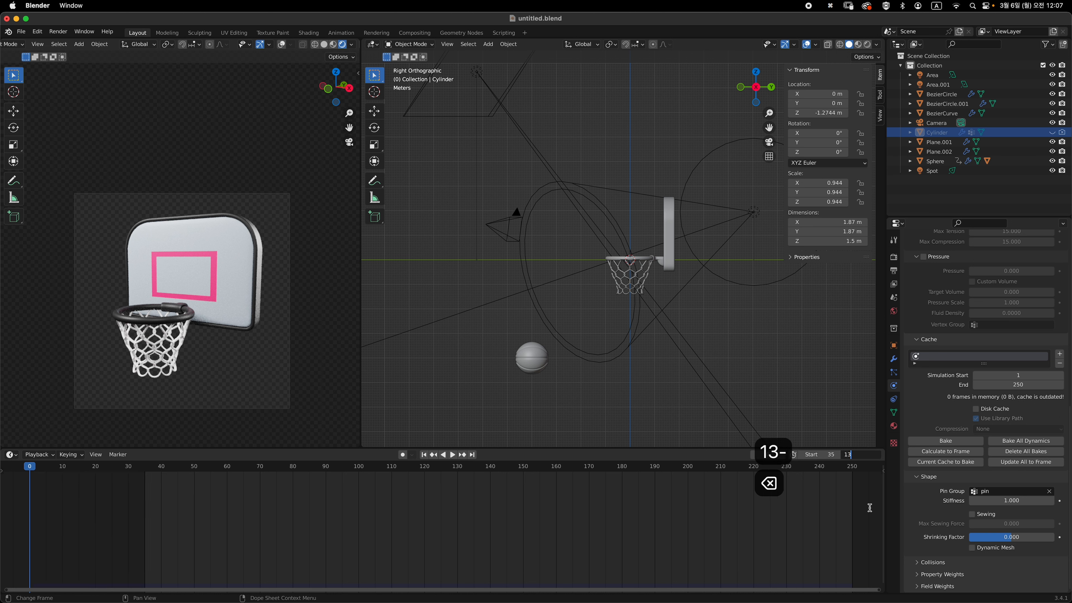
pyautogui.write('0')
pyautogui.press('Return')
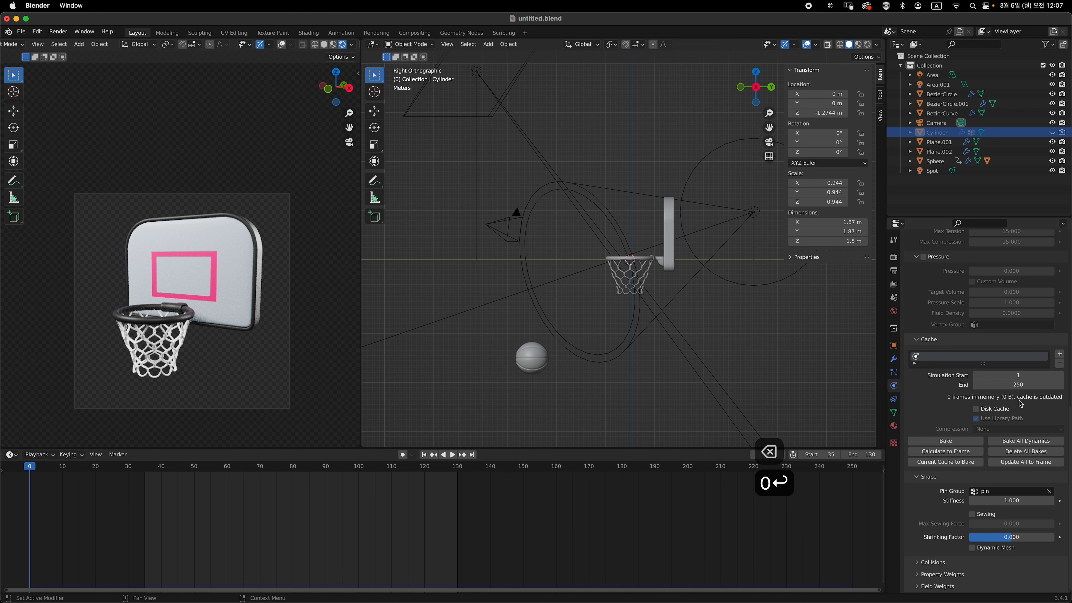
# Bake all dynamics with the Cylinder's cloth cache ending at frame 130 and play back the baked shot
pyautogui.click(1025, 385)
pyautogui.write('130')
pyautogui.press('Return')
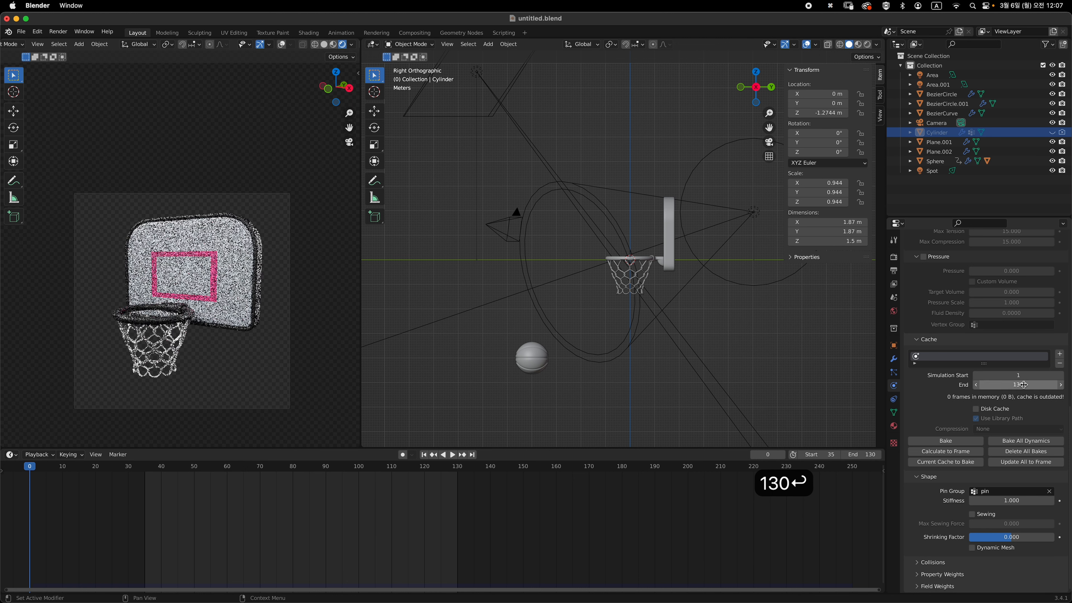
pyautogui.click(1048, 442)
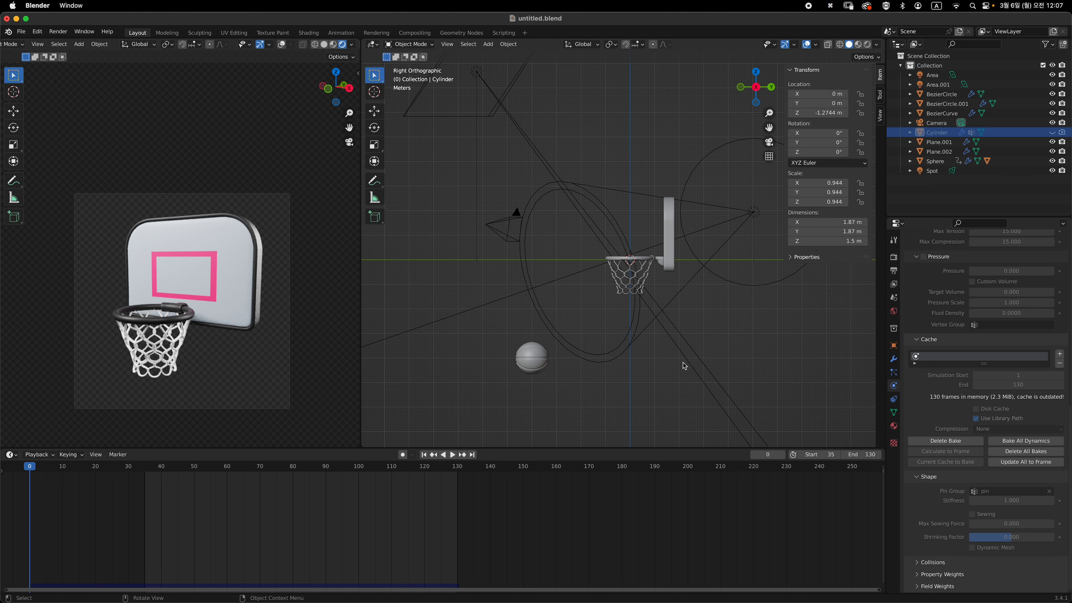
pyautogui.press('space')
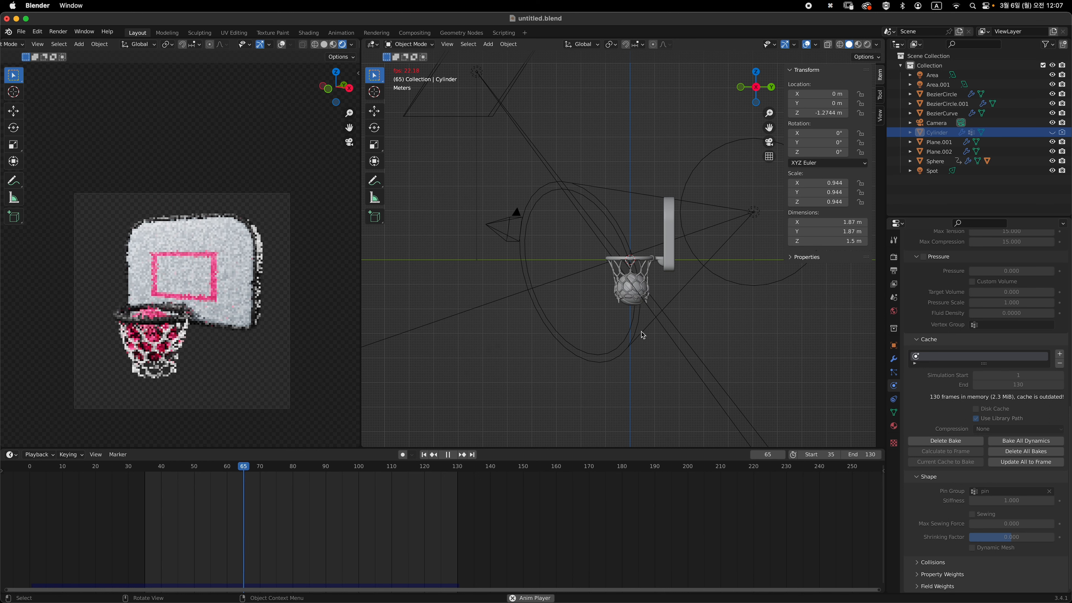
pyautogui.press('space')
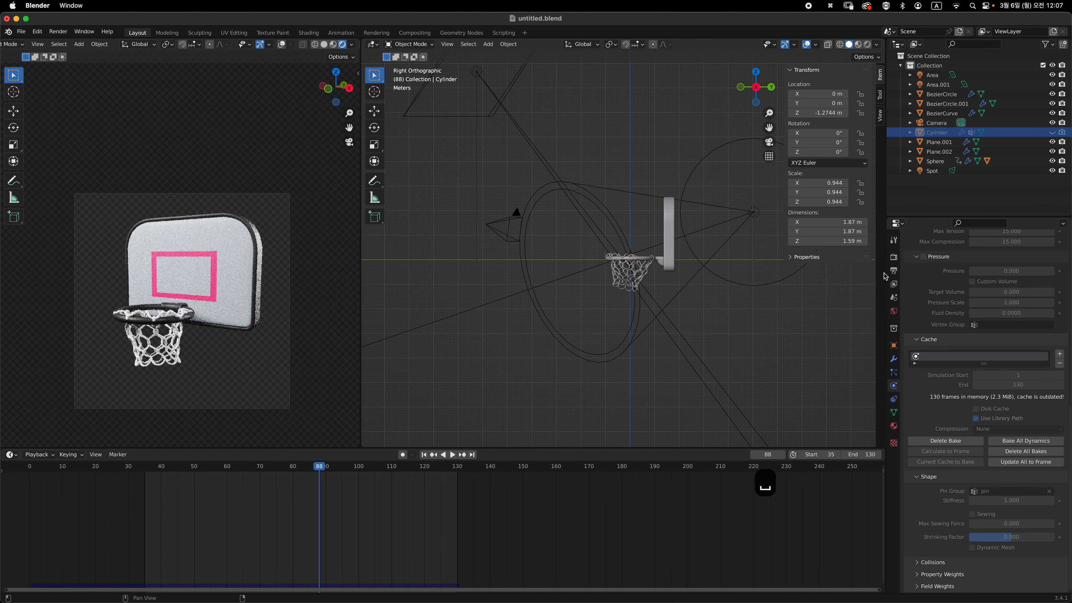
# Check the render output folder and choose AVI JPEG as the output file format
pyautogui.click(893, 272)
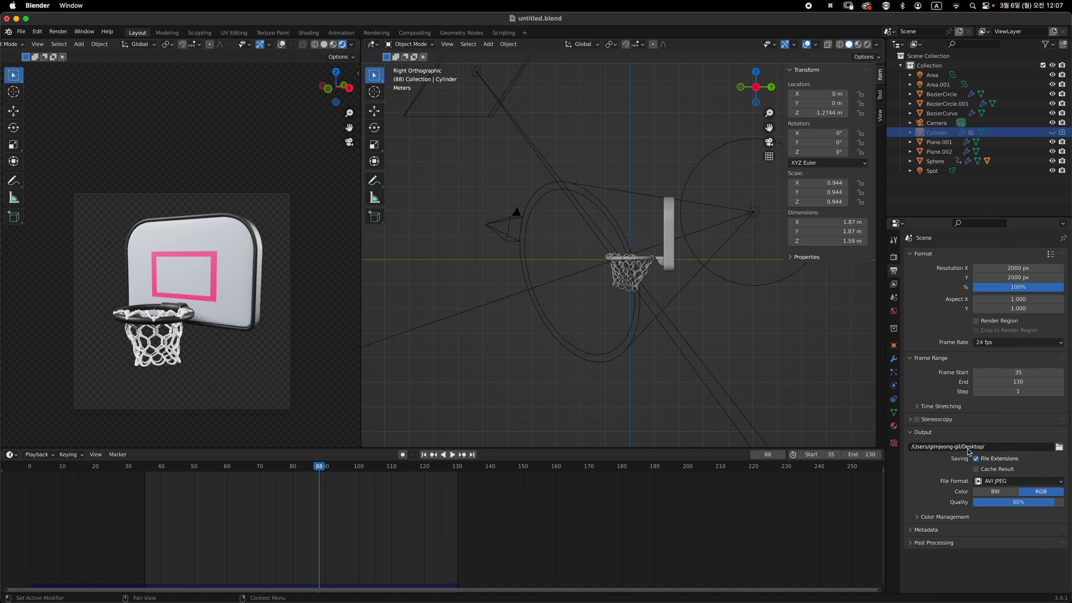
pyautogui.click(1060, 447)
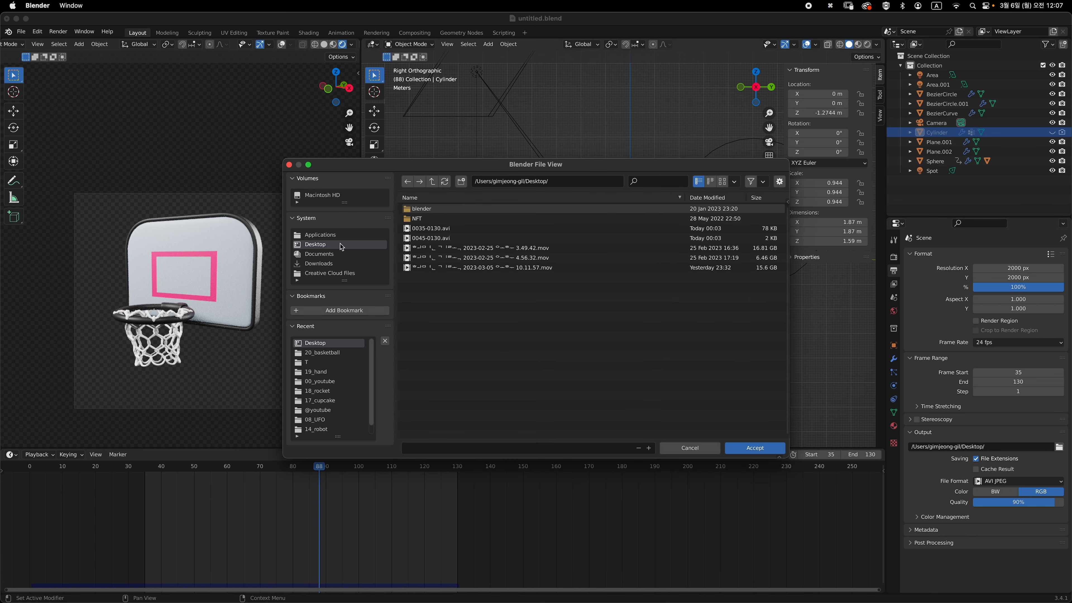
pyautogui.press('Escape')
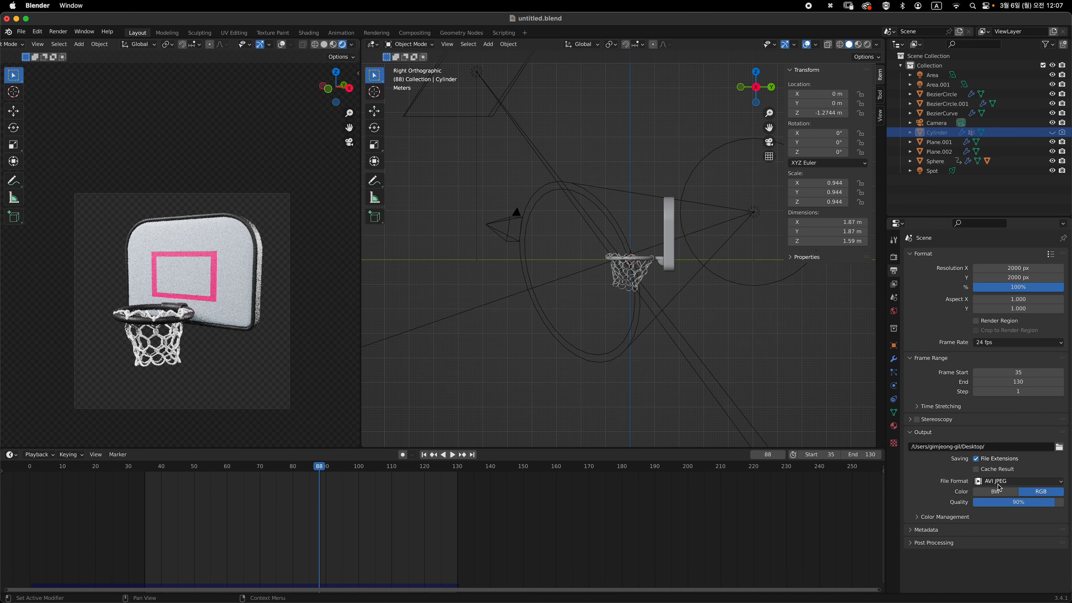
pyautogui.click(988, 485)
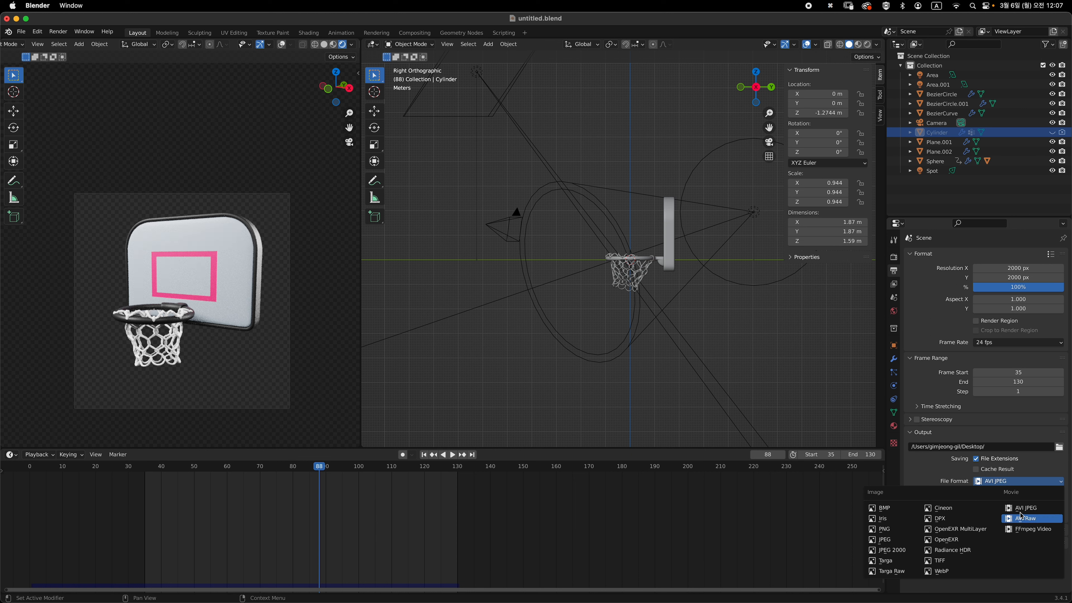
pyautogui.click(1031, 510)
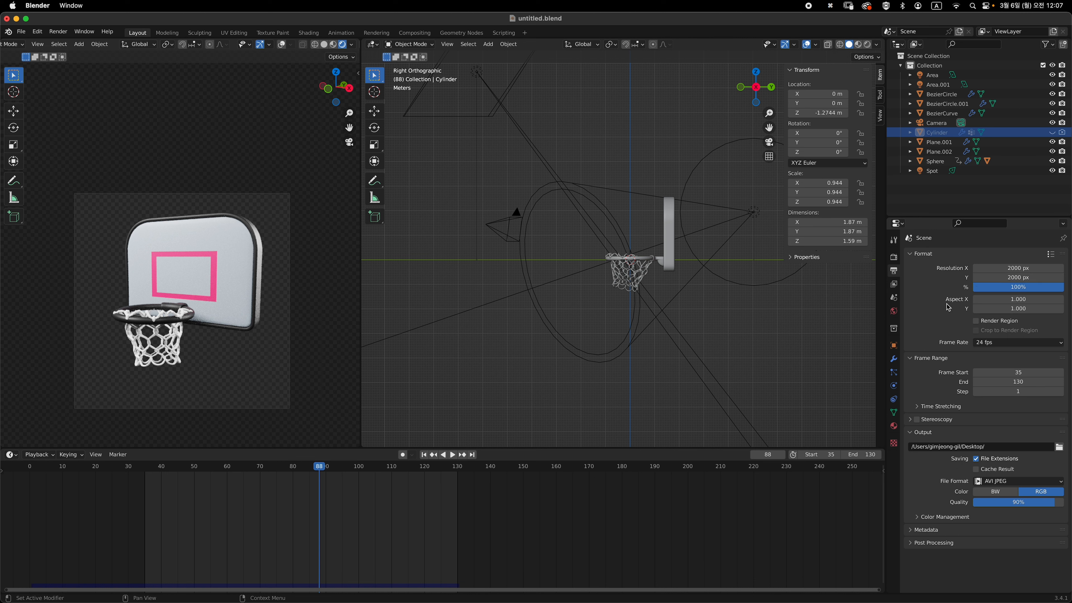
# Set the output resolution to 1000 × 1000 px and the render max samples to 60
pyautogui.moveTo(1019, 268); pyautogui.dragTo(1035, 284)
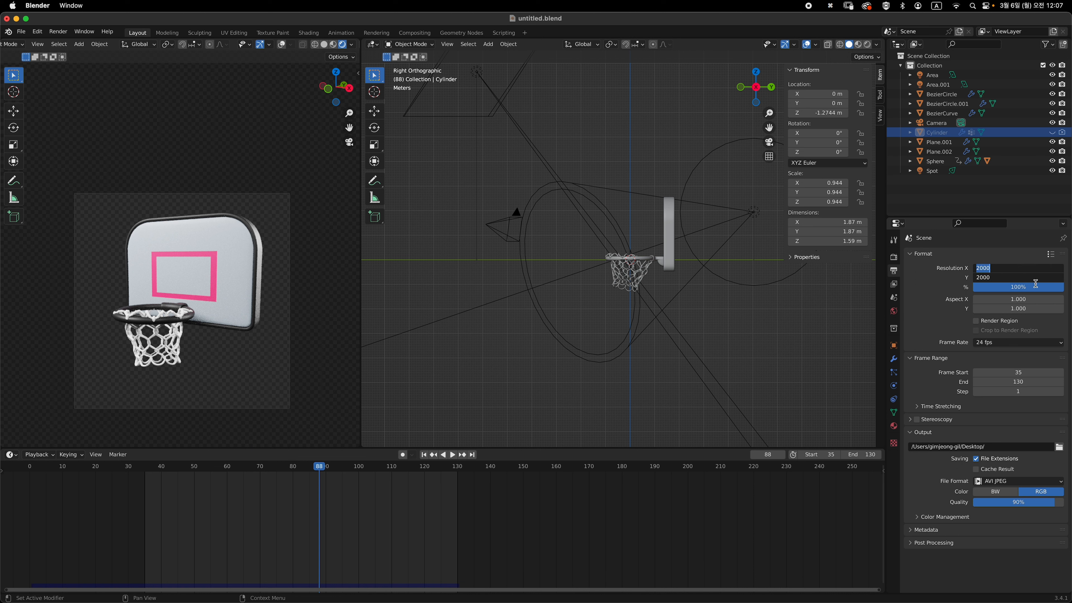
pyautogui.press('Return')
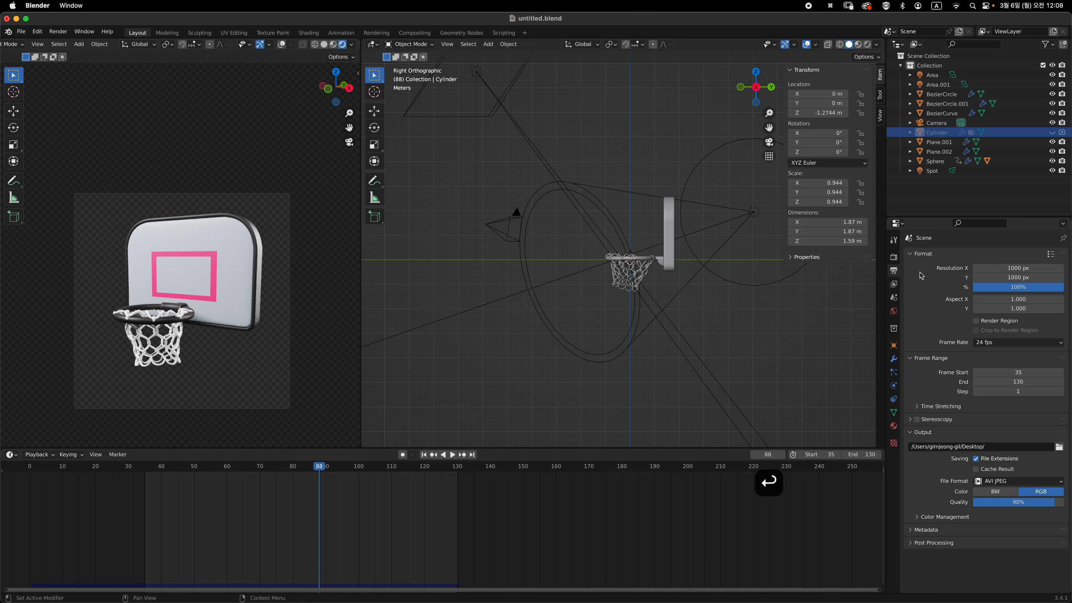
pyautogui.click(894, 256)
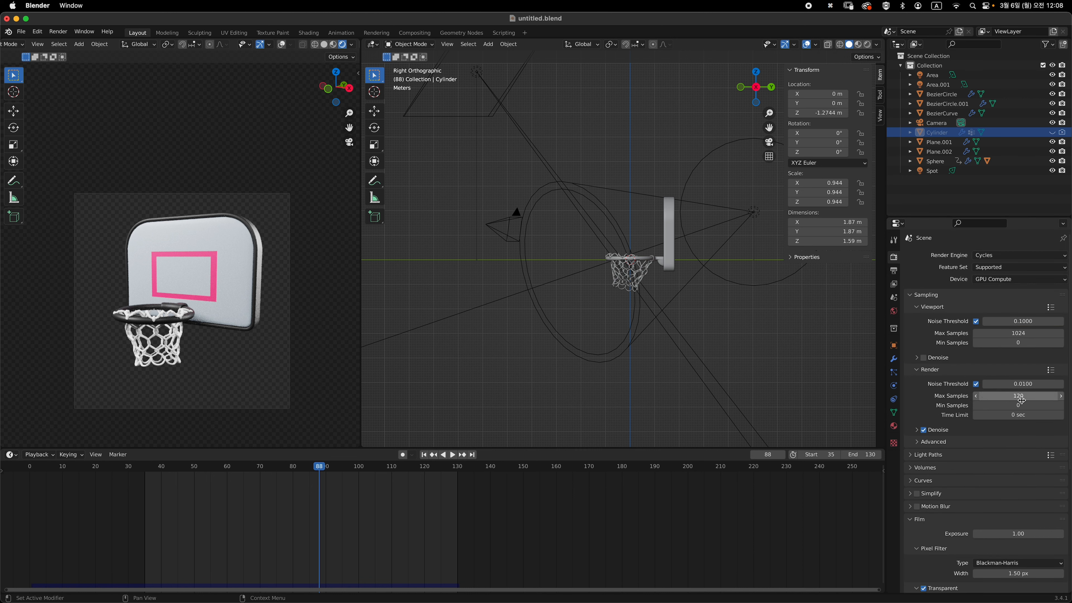
pyautogui.click(1032, 396)
pyautogui.write('60')
pyautogui.press('Return')
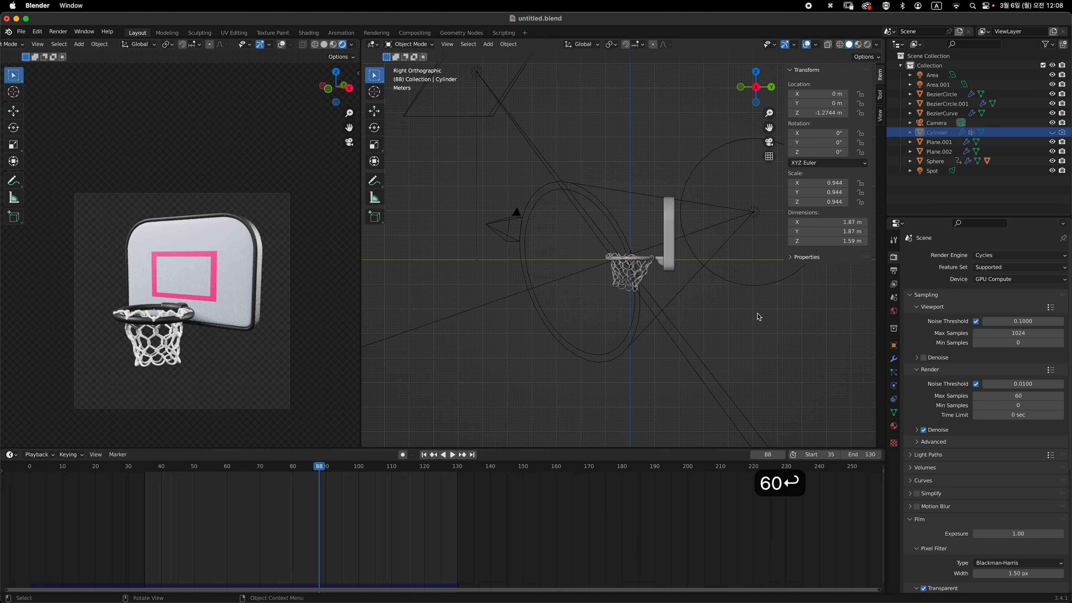
# Move the timeline to frame 34 and open the render commands
pyautogui.click(142, 467)
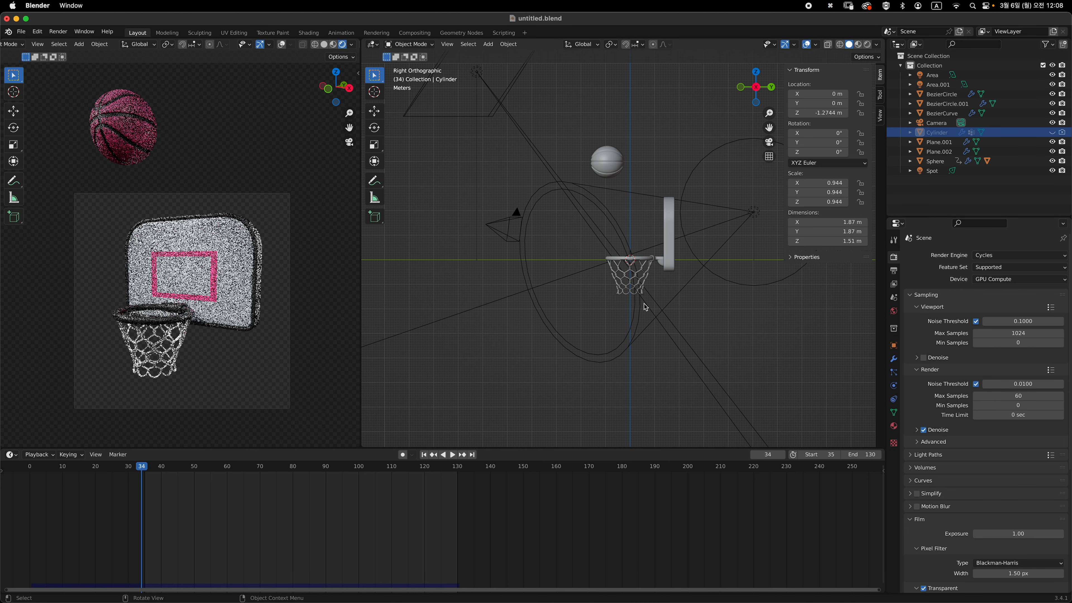
pyautogui.click(61, 32)
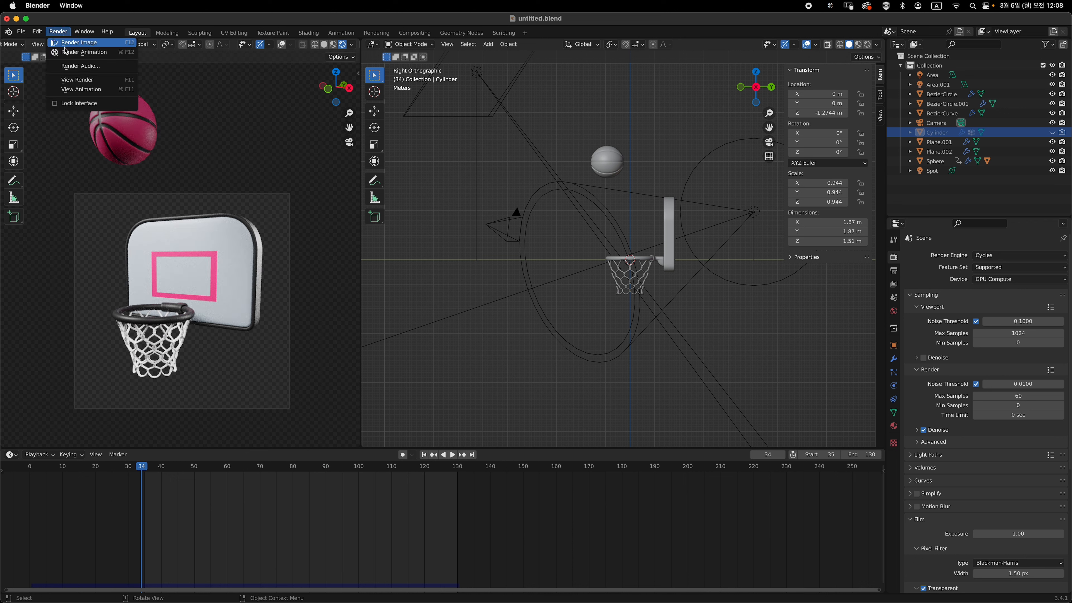